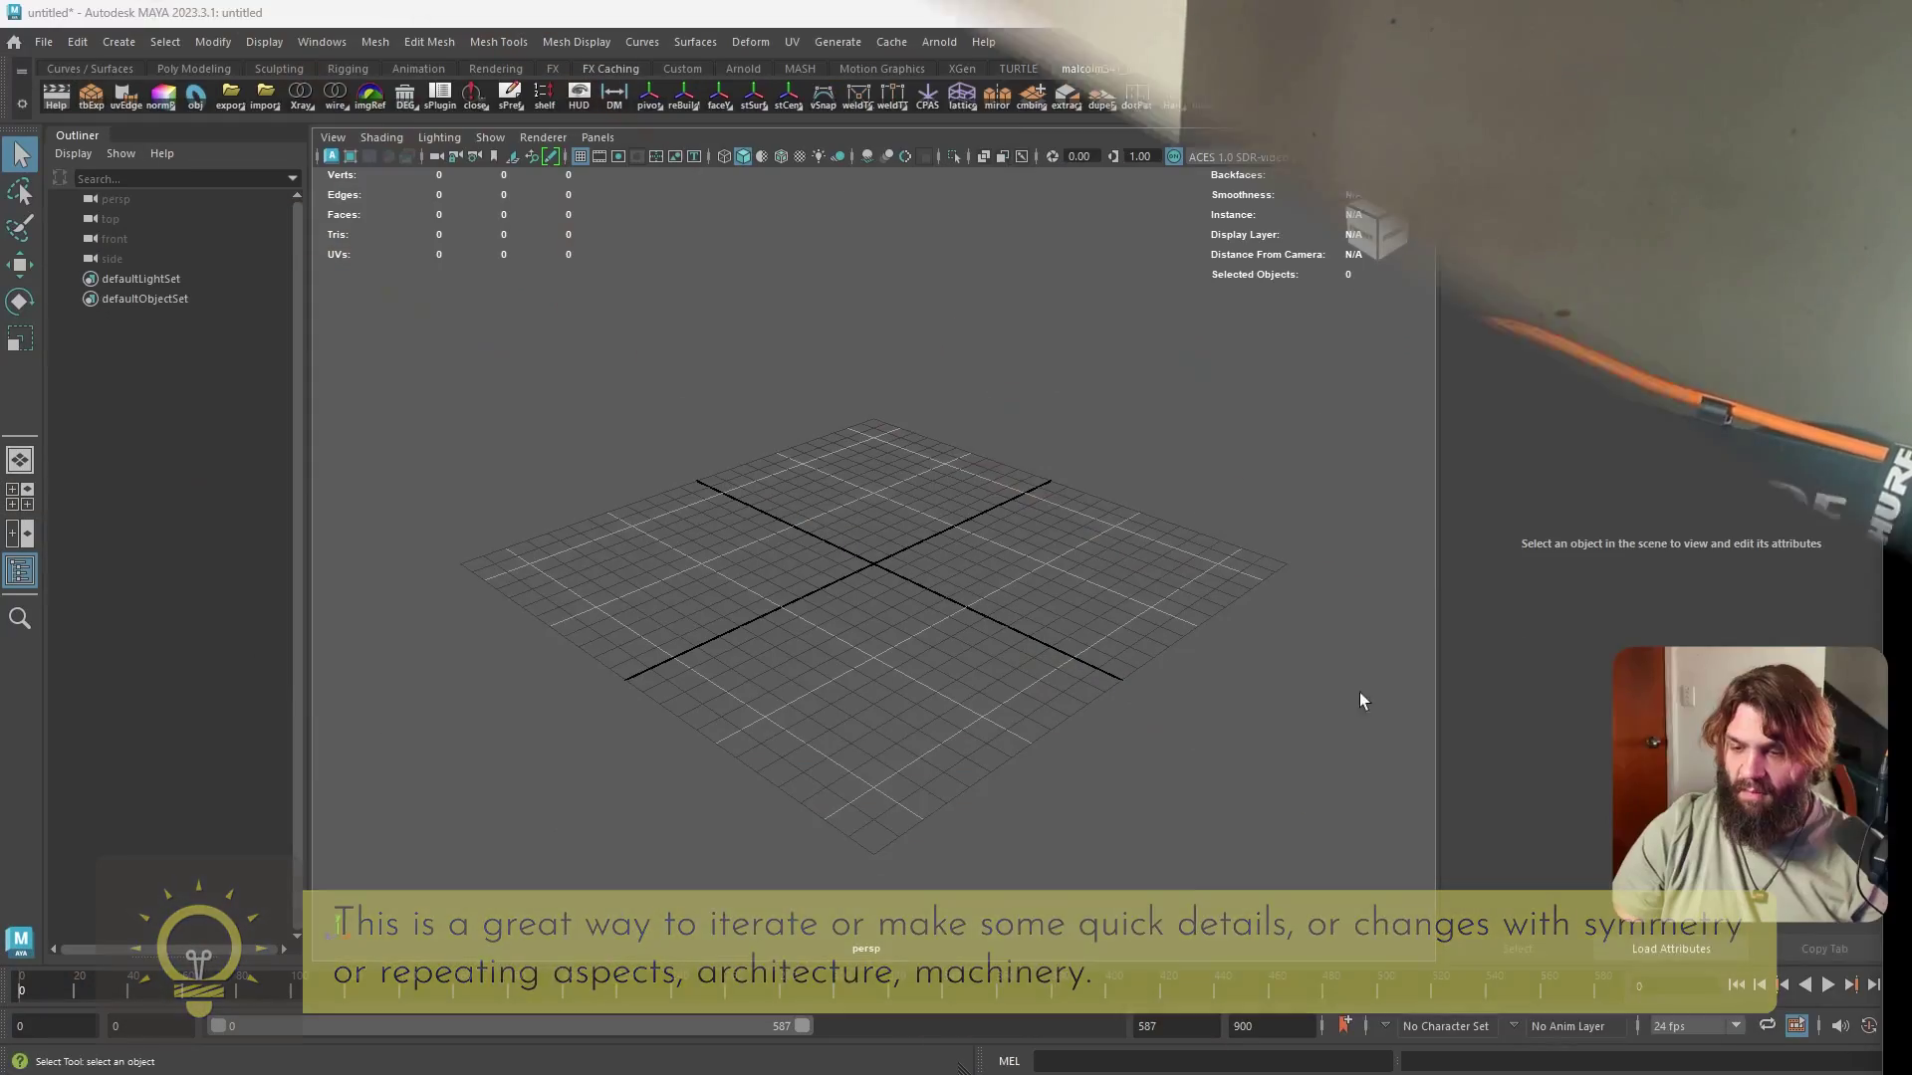
Create a polygon cube at the grid and scale it into a thin upright post
middle_click_drag(974, 408, 968, 350, "alt")
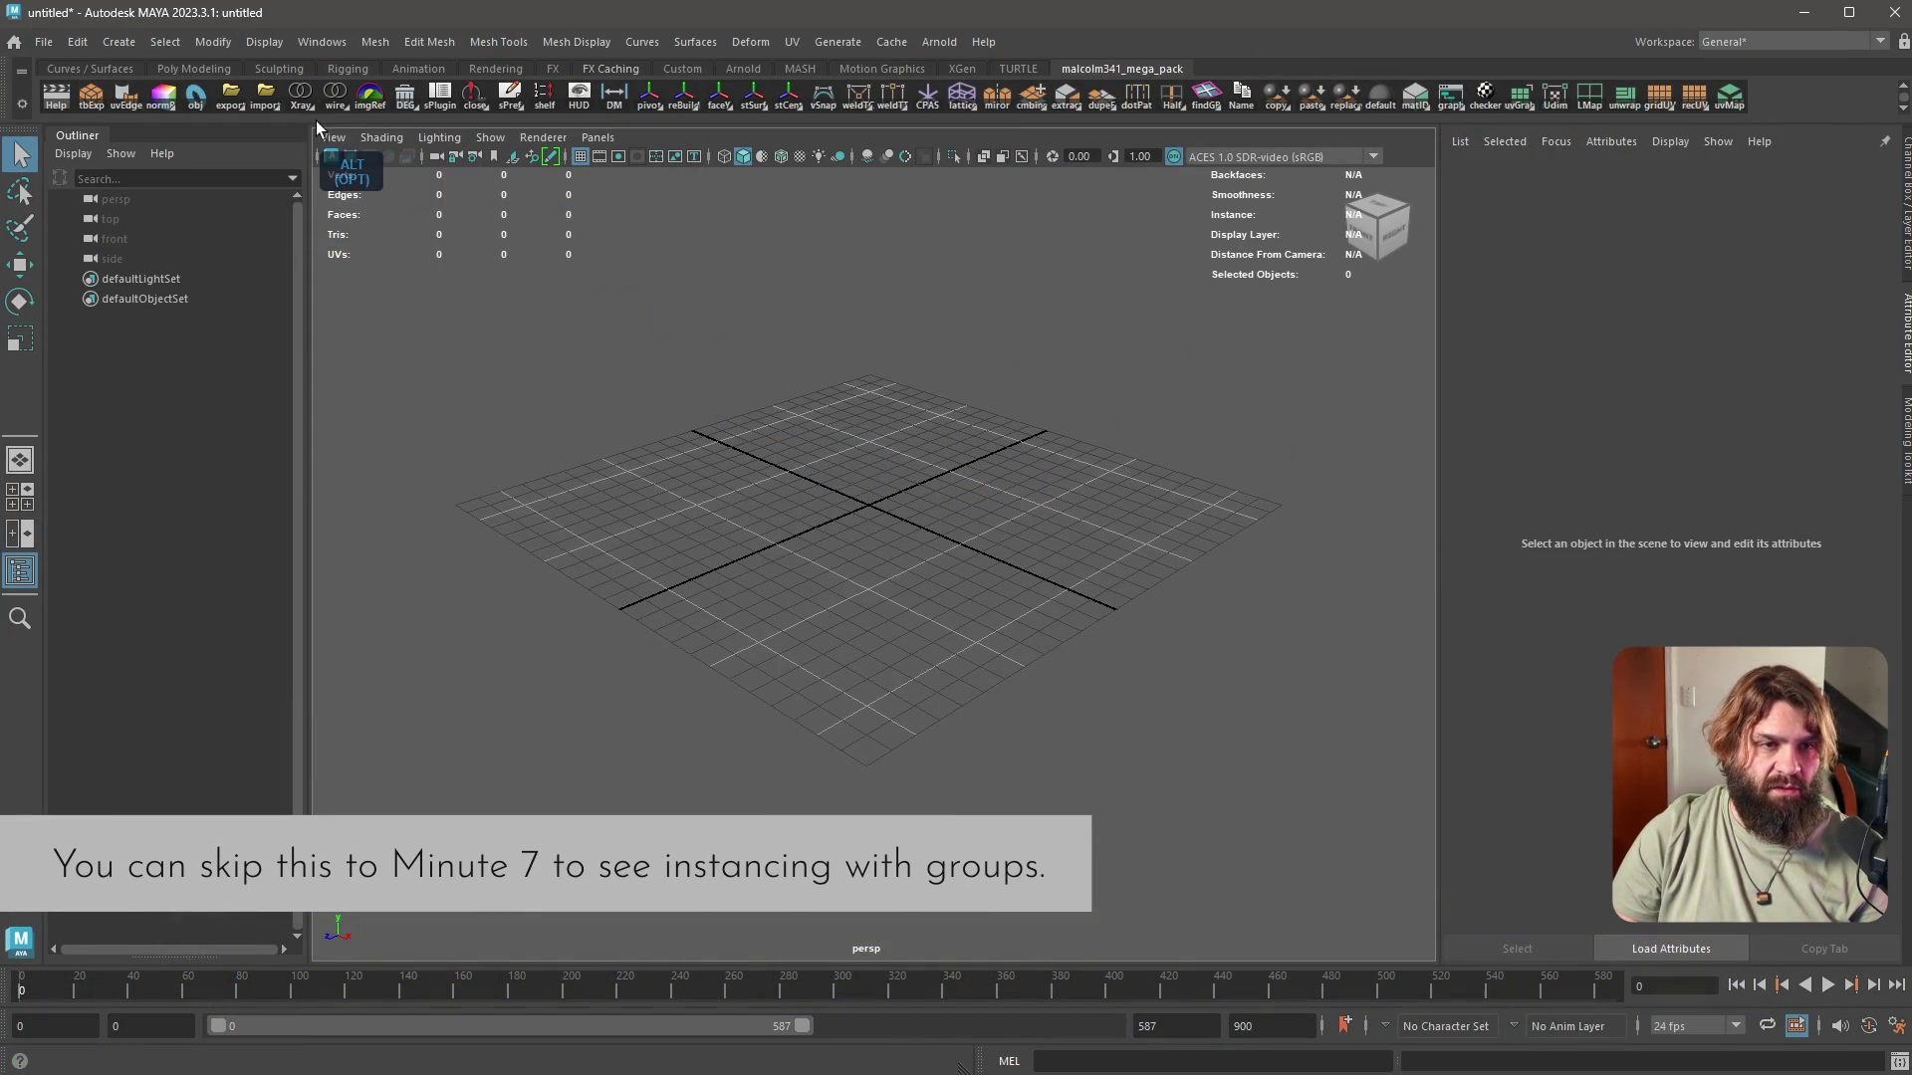
left_click(193, 68)
right_click_drag(891, 538, 955, 578, "alt")
middle_click_drag(956, 577, 1003, 628, "alt")
right_click_drag(1003, 628, 1004, 667, "alt")
middle_click_drag(1003, 667, 896, 583, "alt")
right_click_drag(896, 582, 1011, 618, "alt")
mouse_move(1012, 618)
middle_mouse_down("alt")
mouse_move(981, 605)
mouse_move(982, 633)
middle_mouse_up("alt")
right_click_drag(981, 633, 928, 657, "alt")
mouse_move(917, 636)
left_mouse_down("alt")
mouse_move(928, 619)
mouse_move(941, 636)
mouse_move(882, 642)
left_mouse_up("alt")
key("e")
key("r")
left_click_drag(734, 698, 804, 650)
key("w")
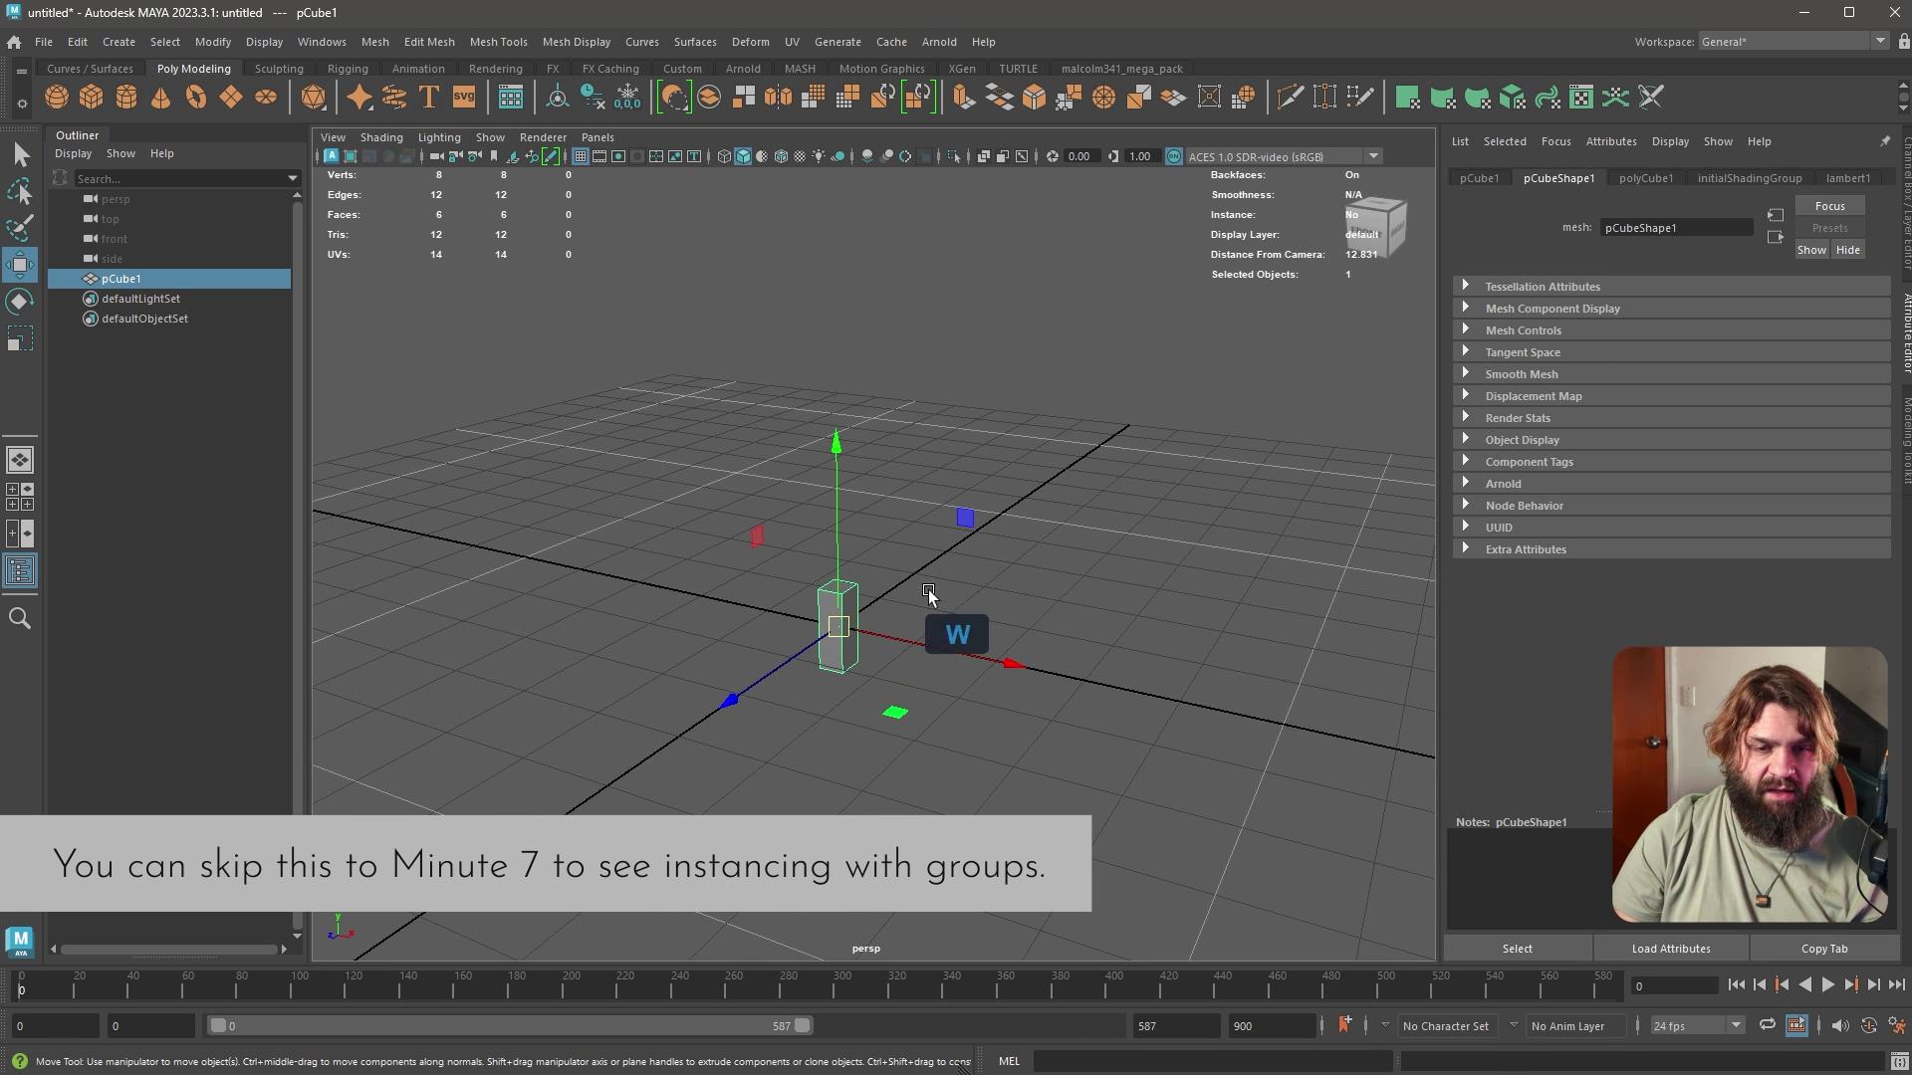
Raise the post's top vertices and shift them along X so it becomes a longer slanted beam, returning to object mode
left_click_drag(1043, 506, 914, 622, "alt")
middle_click_drag(876, 626, 915, 659, "alt")
right_click(801, 618)
right_click_drag(801, 618, 703, 618)
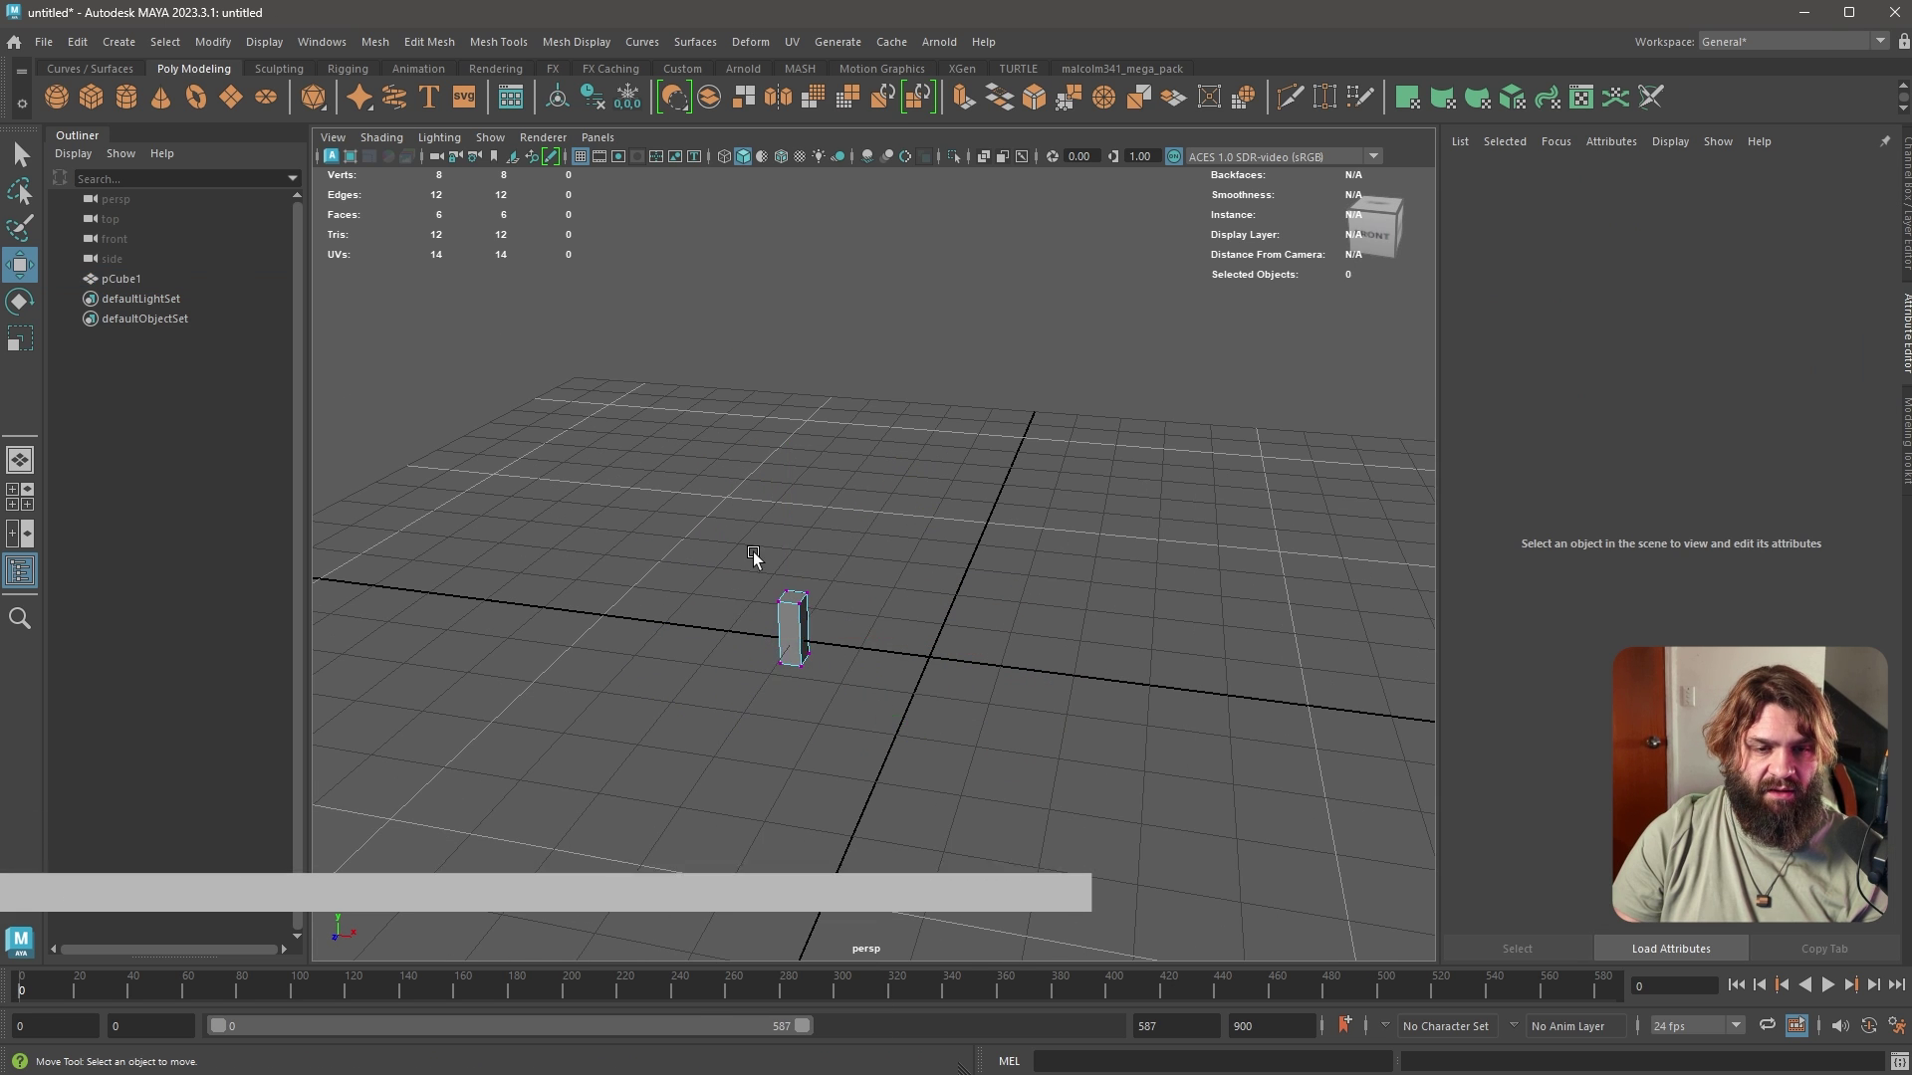
left_click_drag(753, 568, 836, 618)
left_click(790, 543)
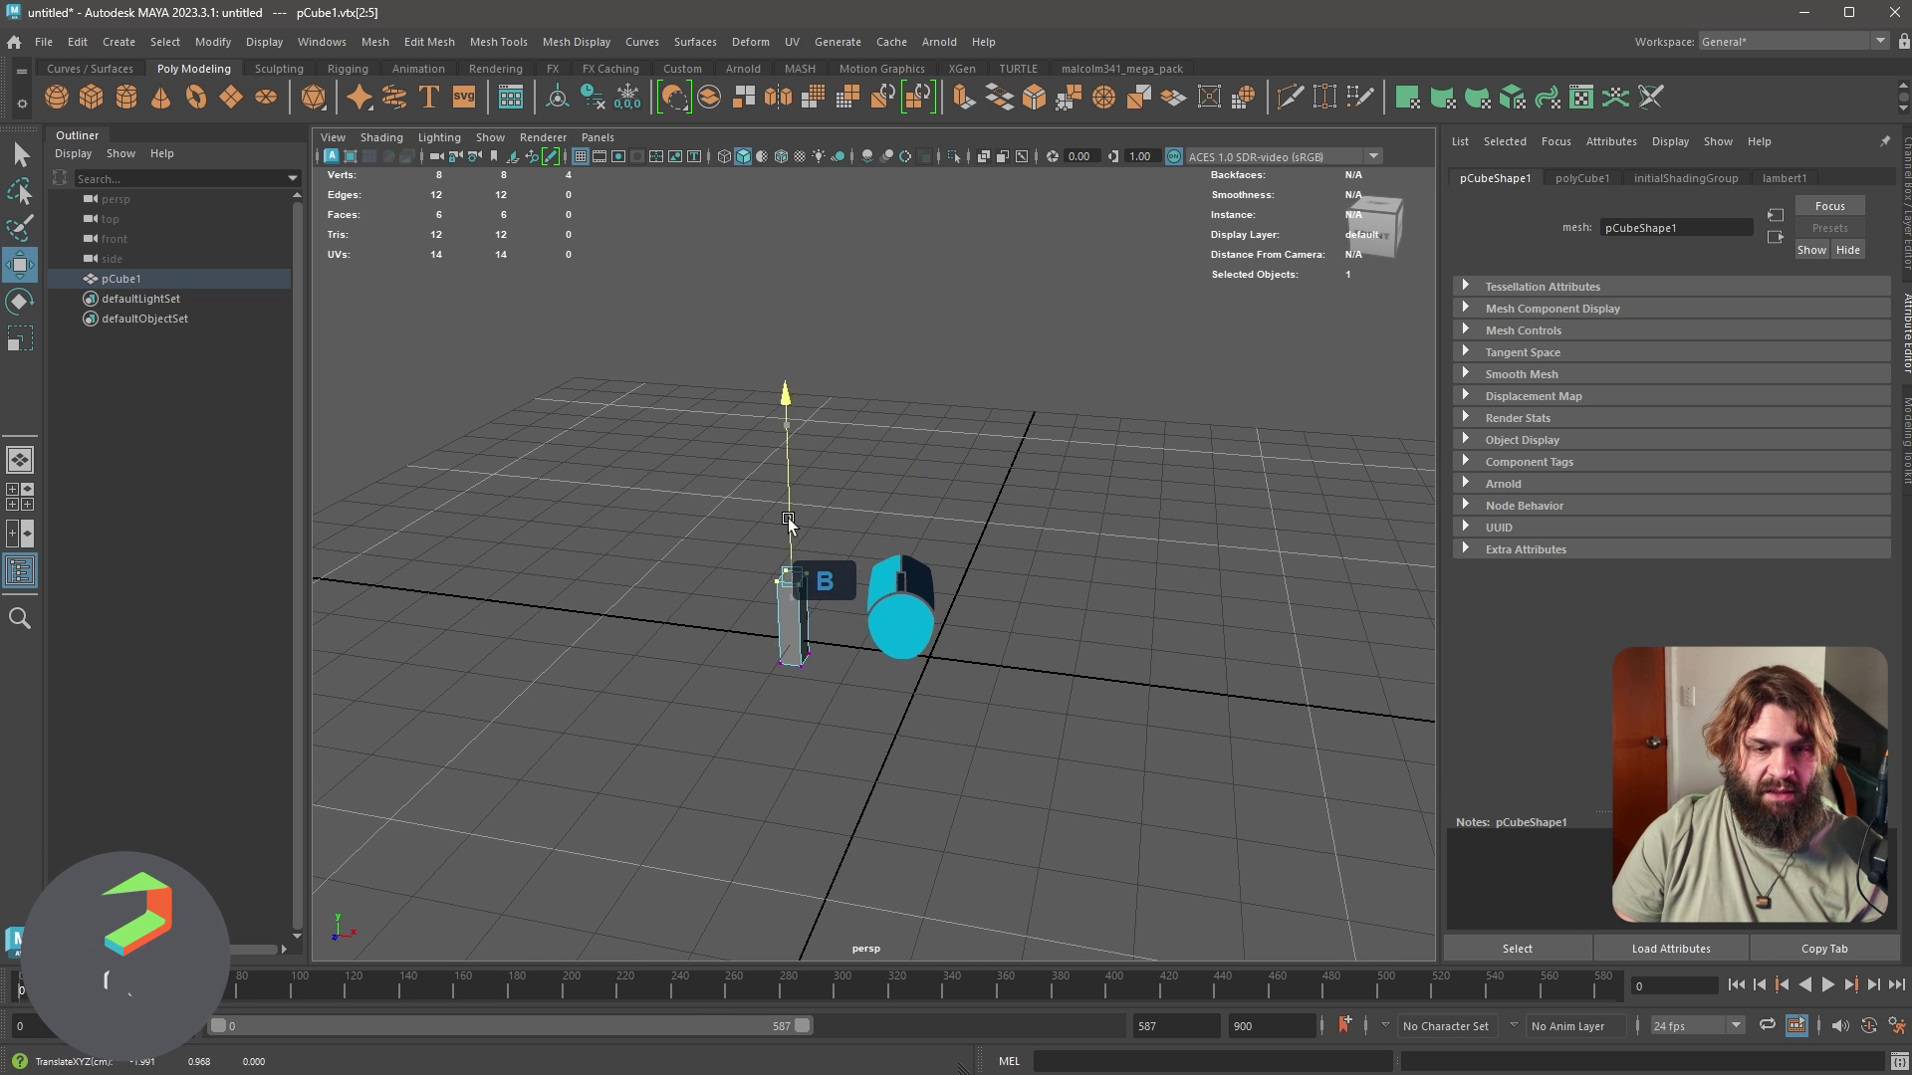
left_click_drag(790, 546, 791, 450)
left_click_drag(933, 520, 990, 534)
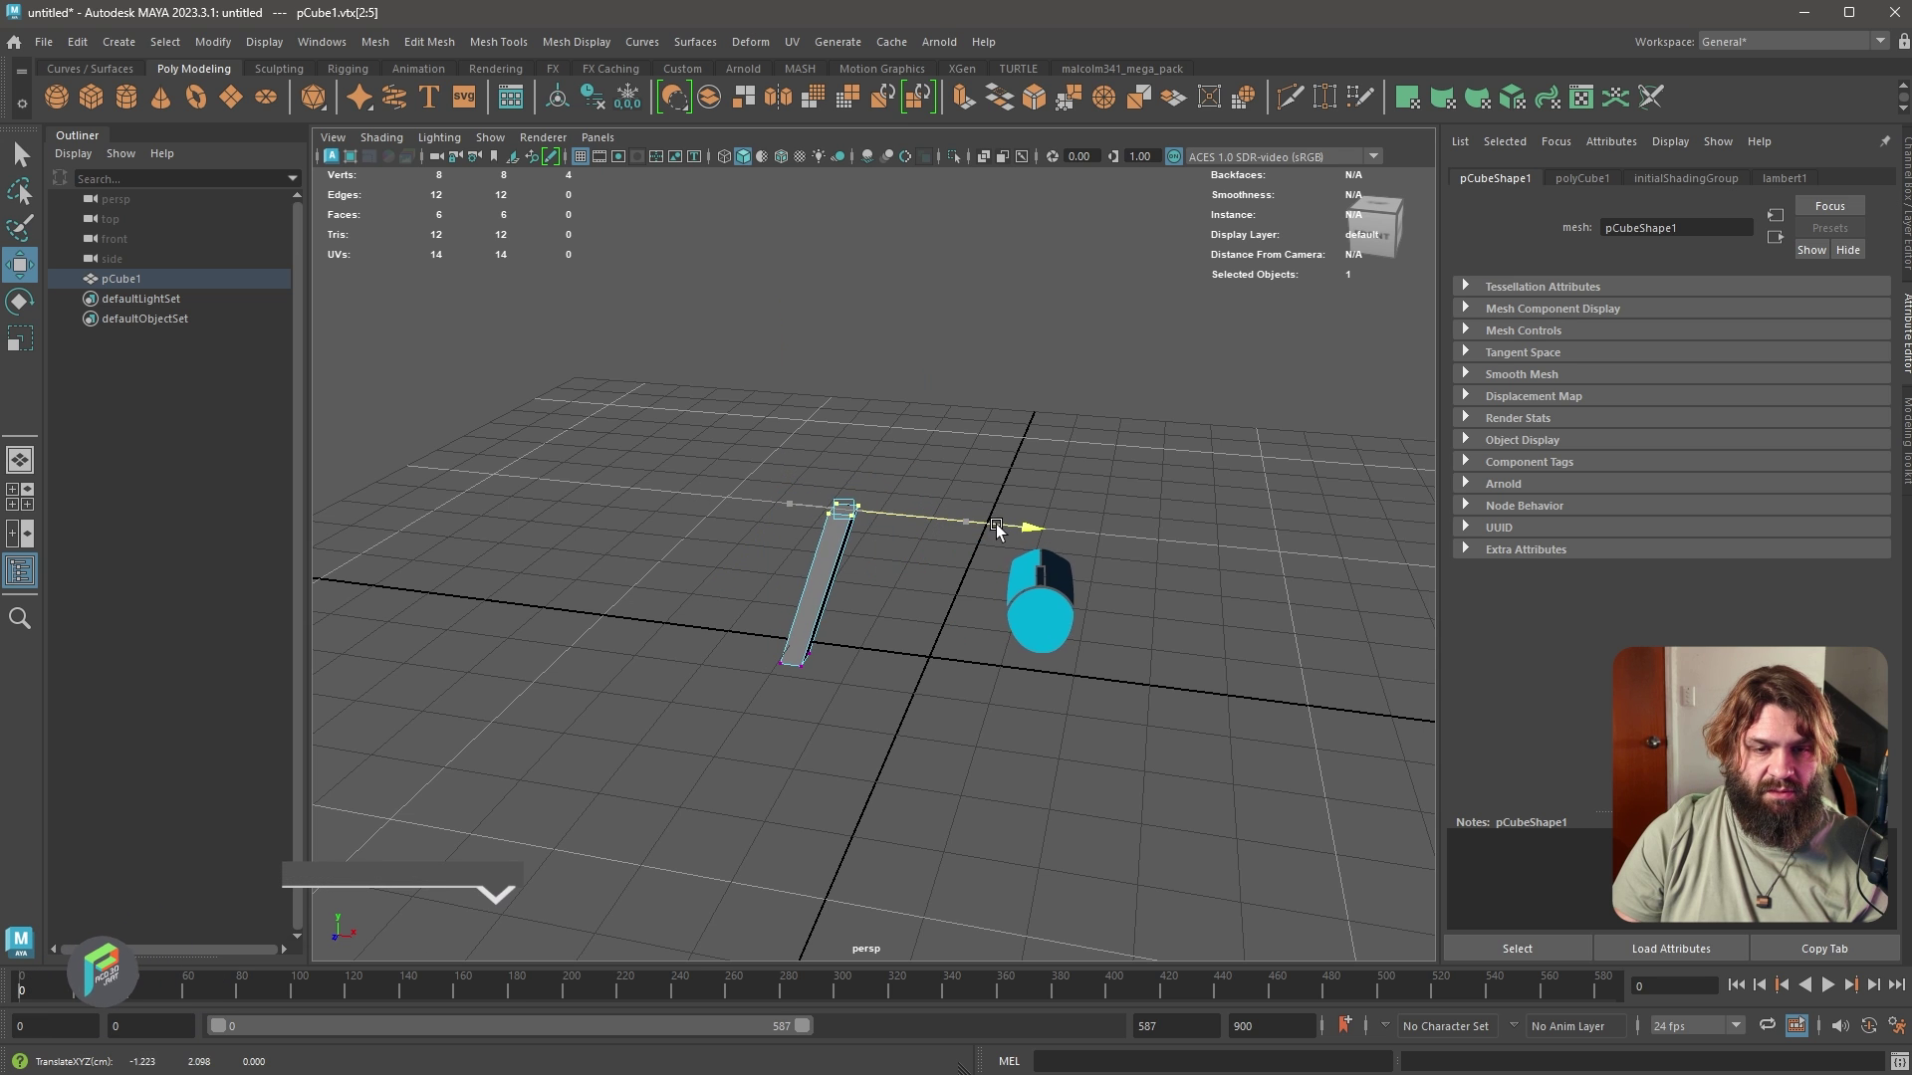
right_click(836, 554)
right_click_drag(835, 550, 904, 524)
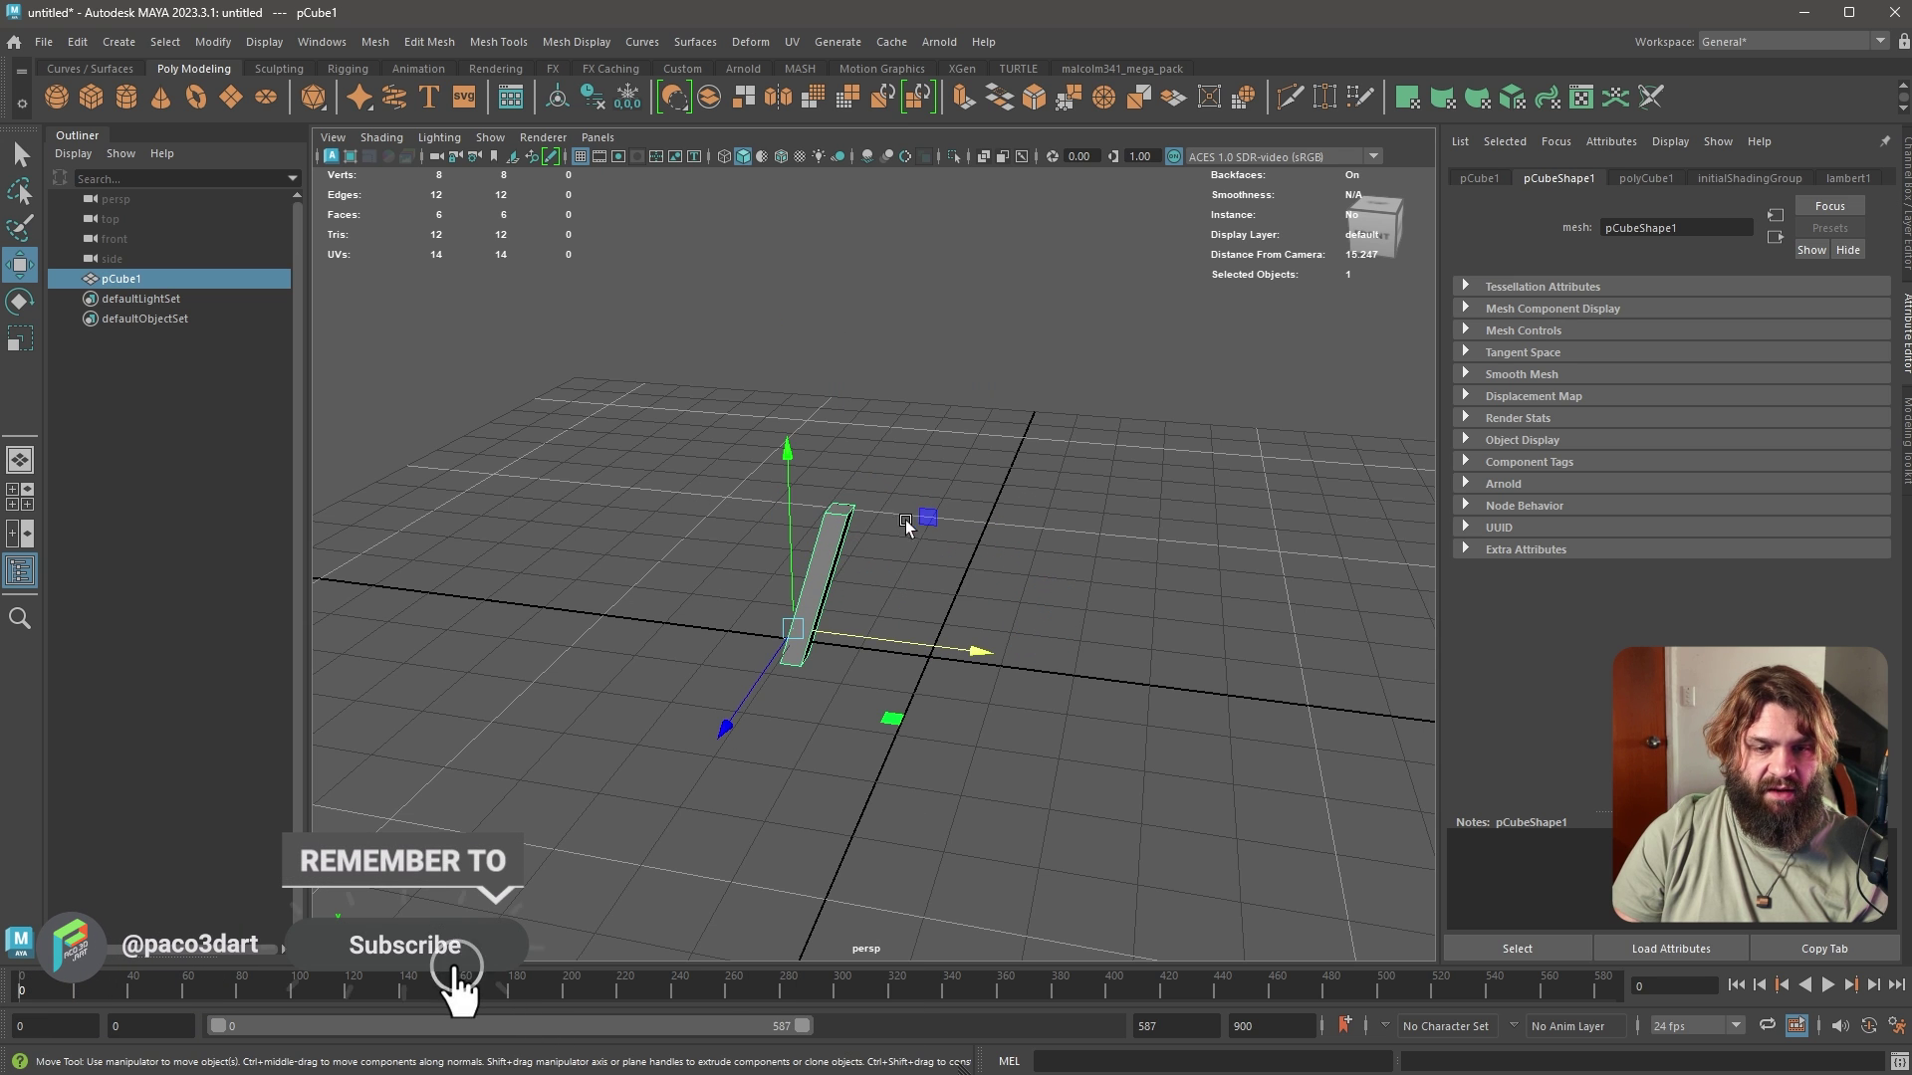
Move the slanted beam further out along negative X and duplicate it directly above the original
left_click_drag(960, 649, 831, 608)
right_click_drag(832, 607, 764, 667, "alt")
mouse_move(763, 592)
left_mouse_down("shift")
mouse_move(989, 297)
mouse_move(823, 299)
mouse_move(841, 284)
left_mouse_up("shift")
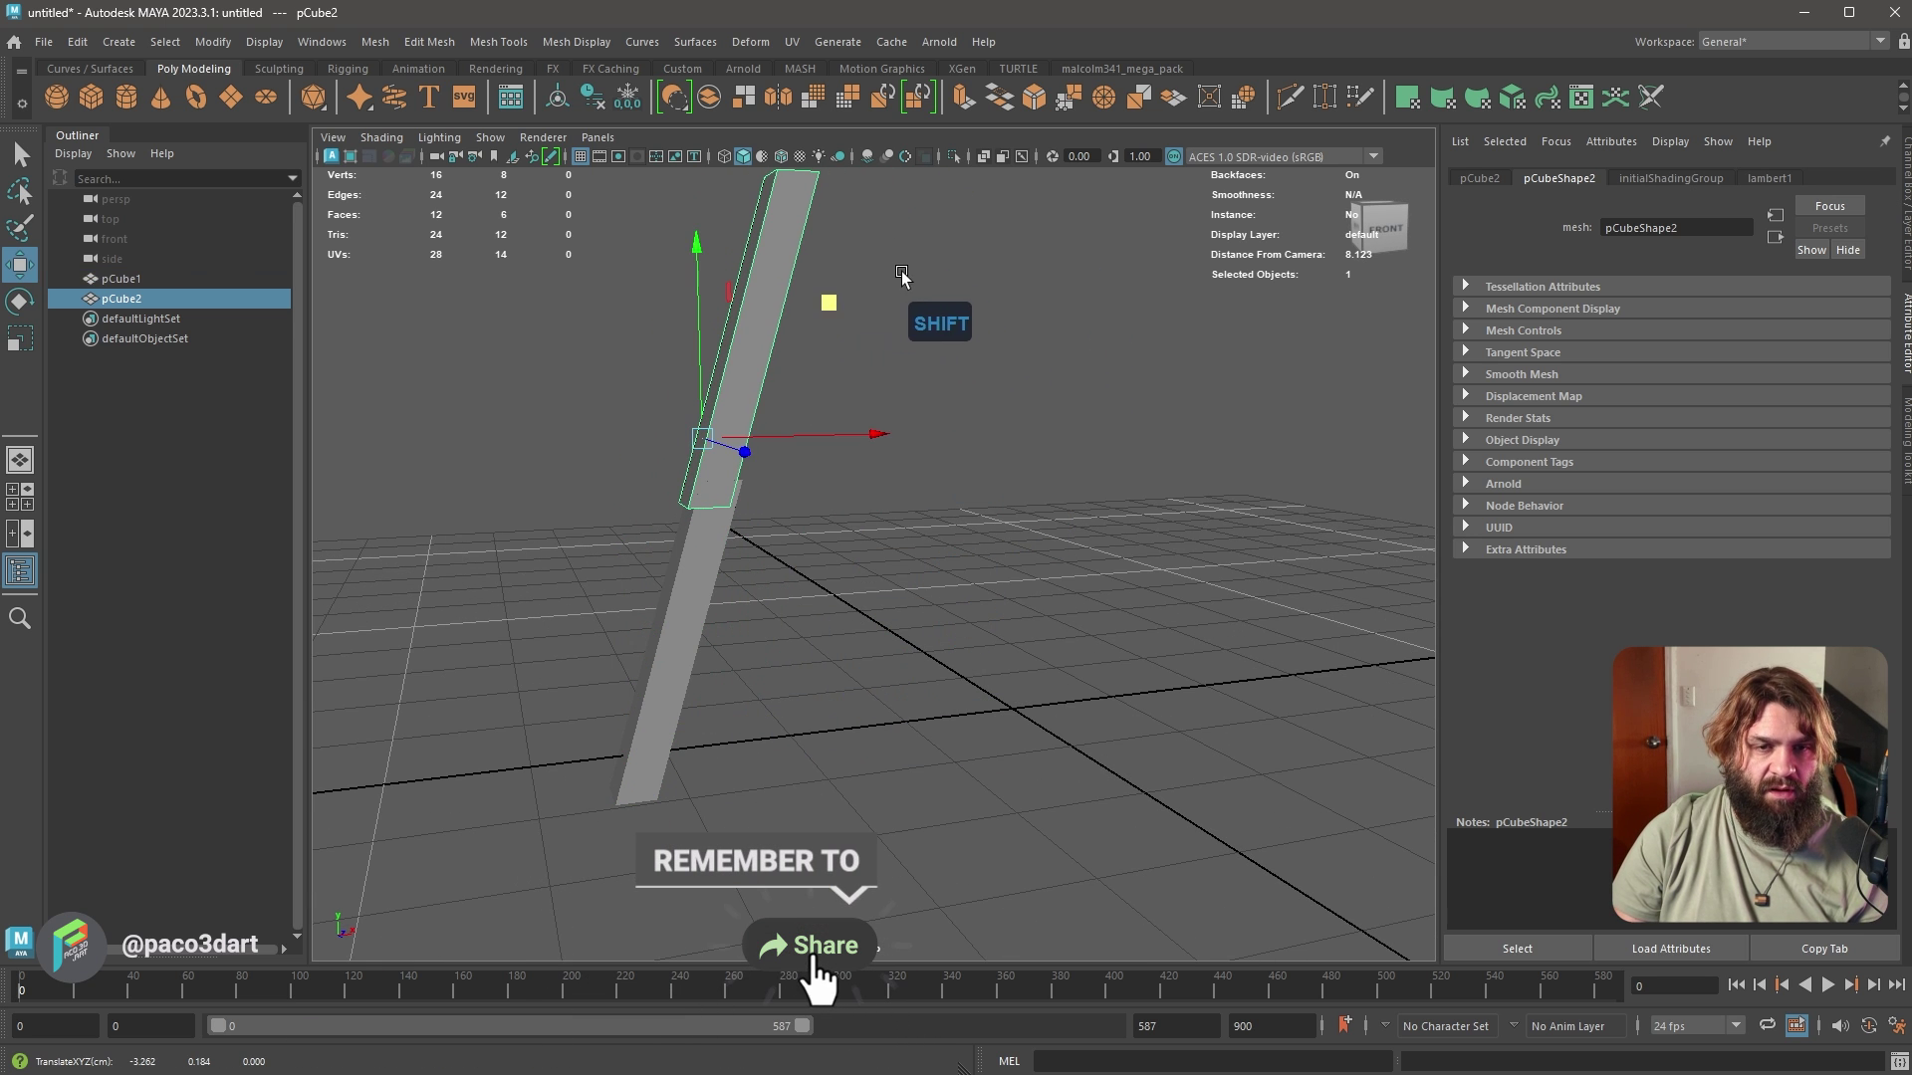
Rotate the upper beam to lean further inward, align it with the lower beam's top end, and reposition both beams together
key("e")
left_click_drag(588, 287, 694, 284)
key("w")
mouse_move(826, 297)
left_mouse_down()
mouse_move(867, 280)
mouse_move(855, 303)
left_mouse_up()
left_click(697, 548, "shift")
left_click_drag(796, 711, 659, 783)
Create a polygon cylinder at the origin and rotate it onto its side so its caps face front and back
left_click_drag(846, 638, 926, 648, "alt")
left_click(926, 648)
right_click_drag(981, 729, 863, 736, "shift")
key("e")
key("j")
left_click_drag(835, 741, 945, 664)
Reduce the cylinder's axis subdivisions to 8
key("t")
middle_click_drag(1214, 684, 1157, 643, "alt")
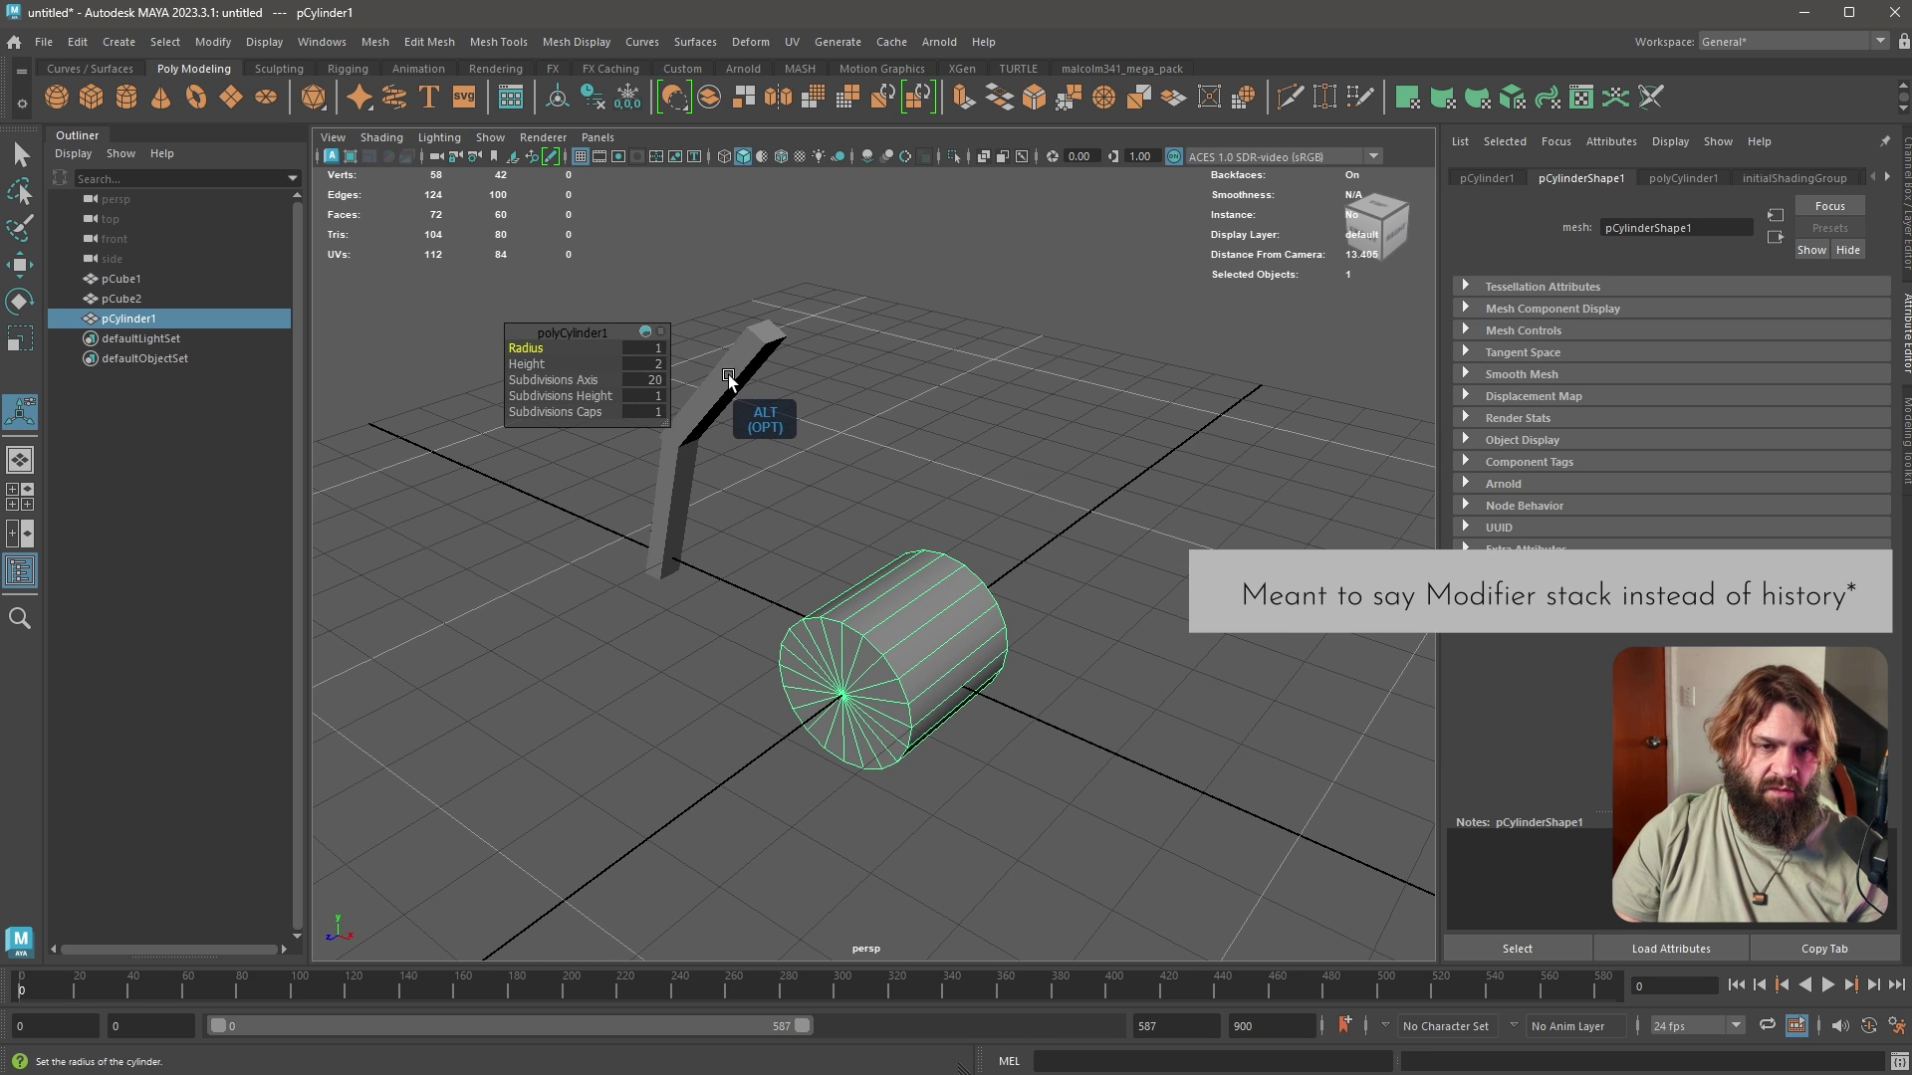
left_click(553, 379)
middle_click_drag(557, 381, 466, 386)
key("q")
Select all of the cylinder's vertices and scale them to shorten its length
right_click_drag(908, 609, 814, 599)
left_click_drag(723, 505, 1242, 864)
key("w")
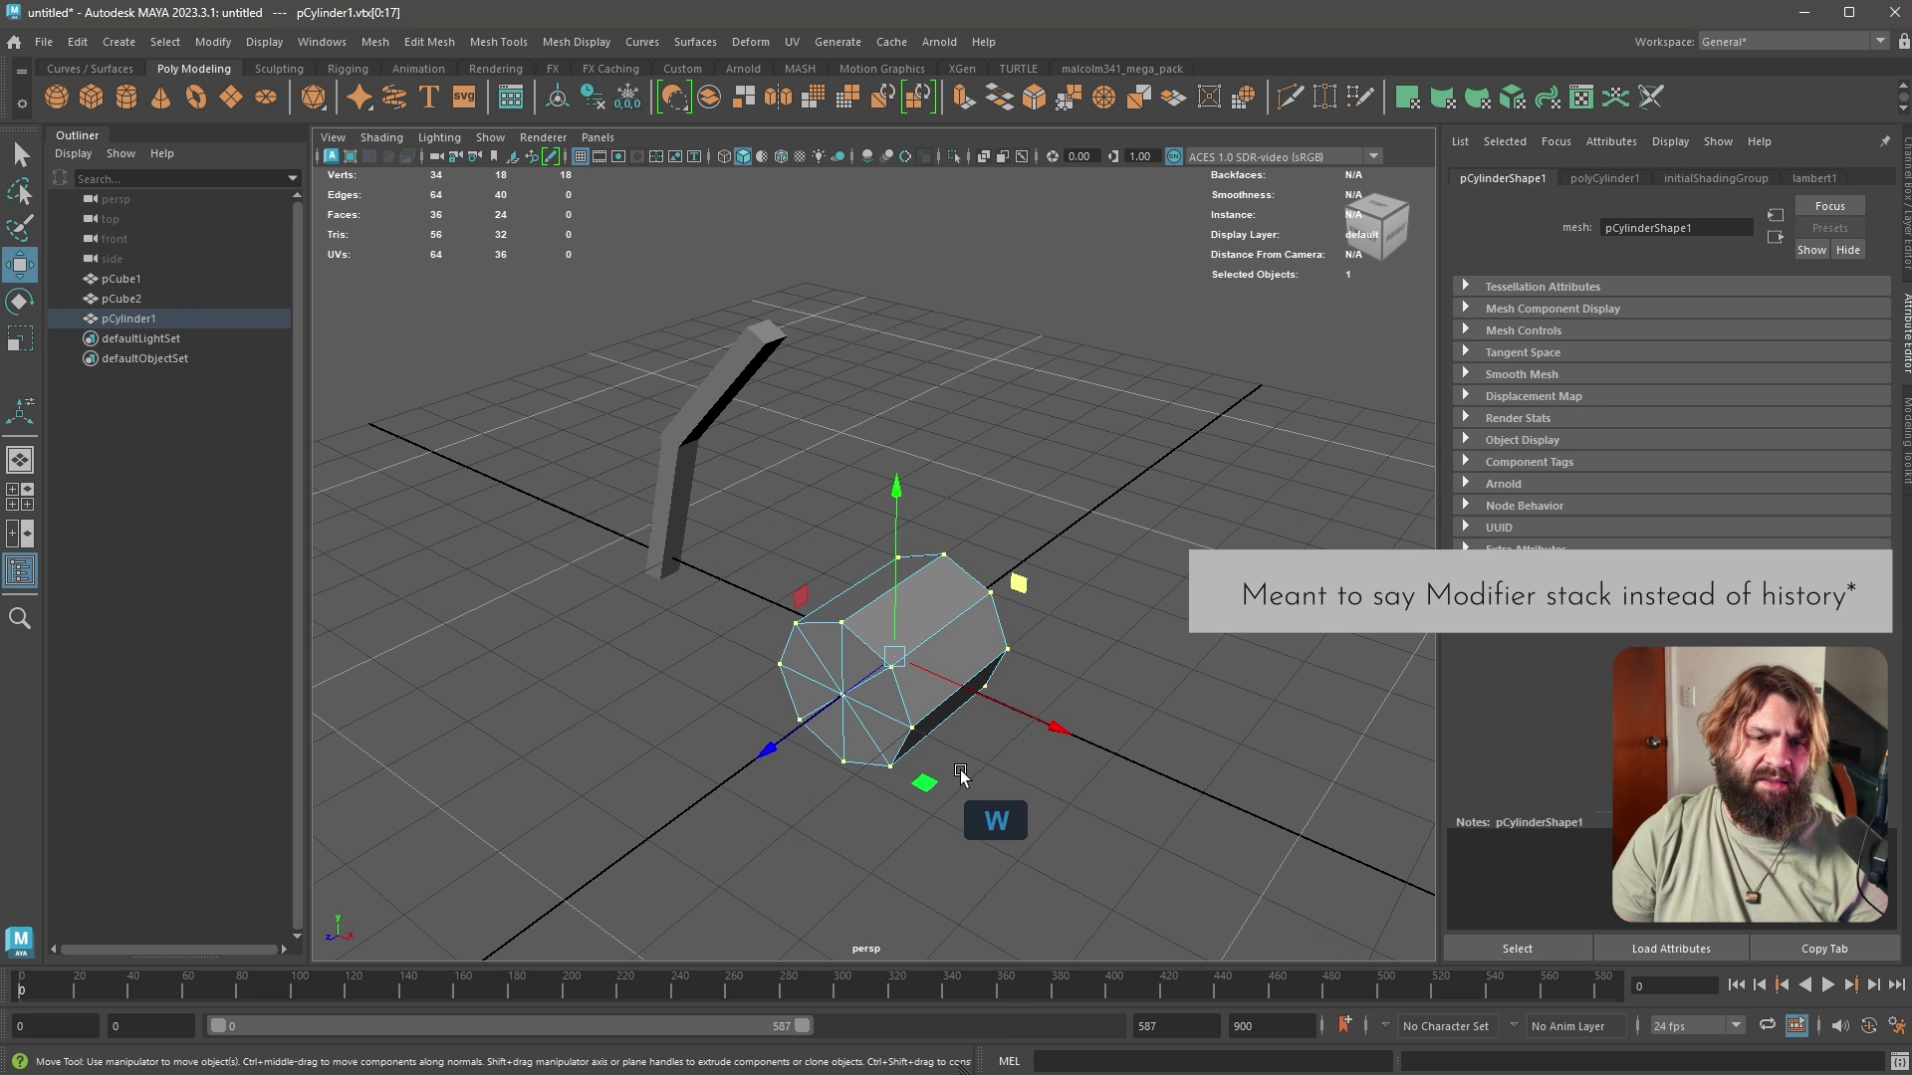
key("r")
left_click_drag(966, 610, 1002, 637)
key("w")
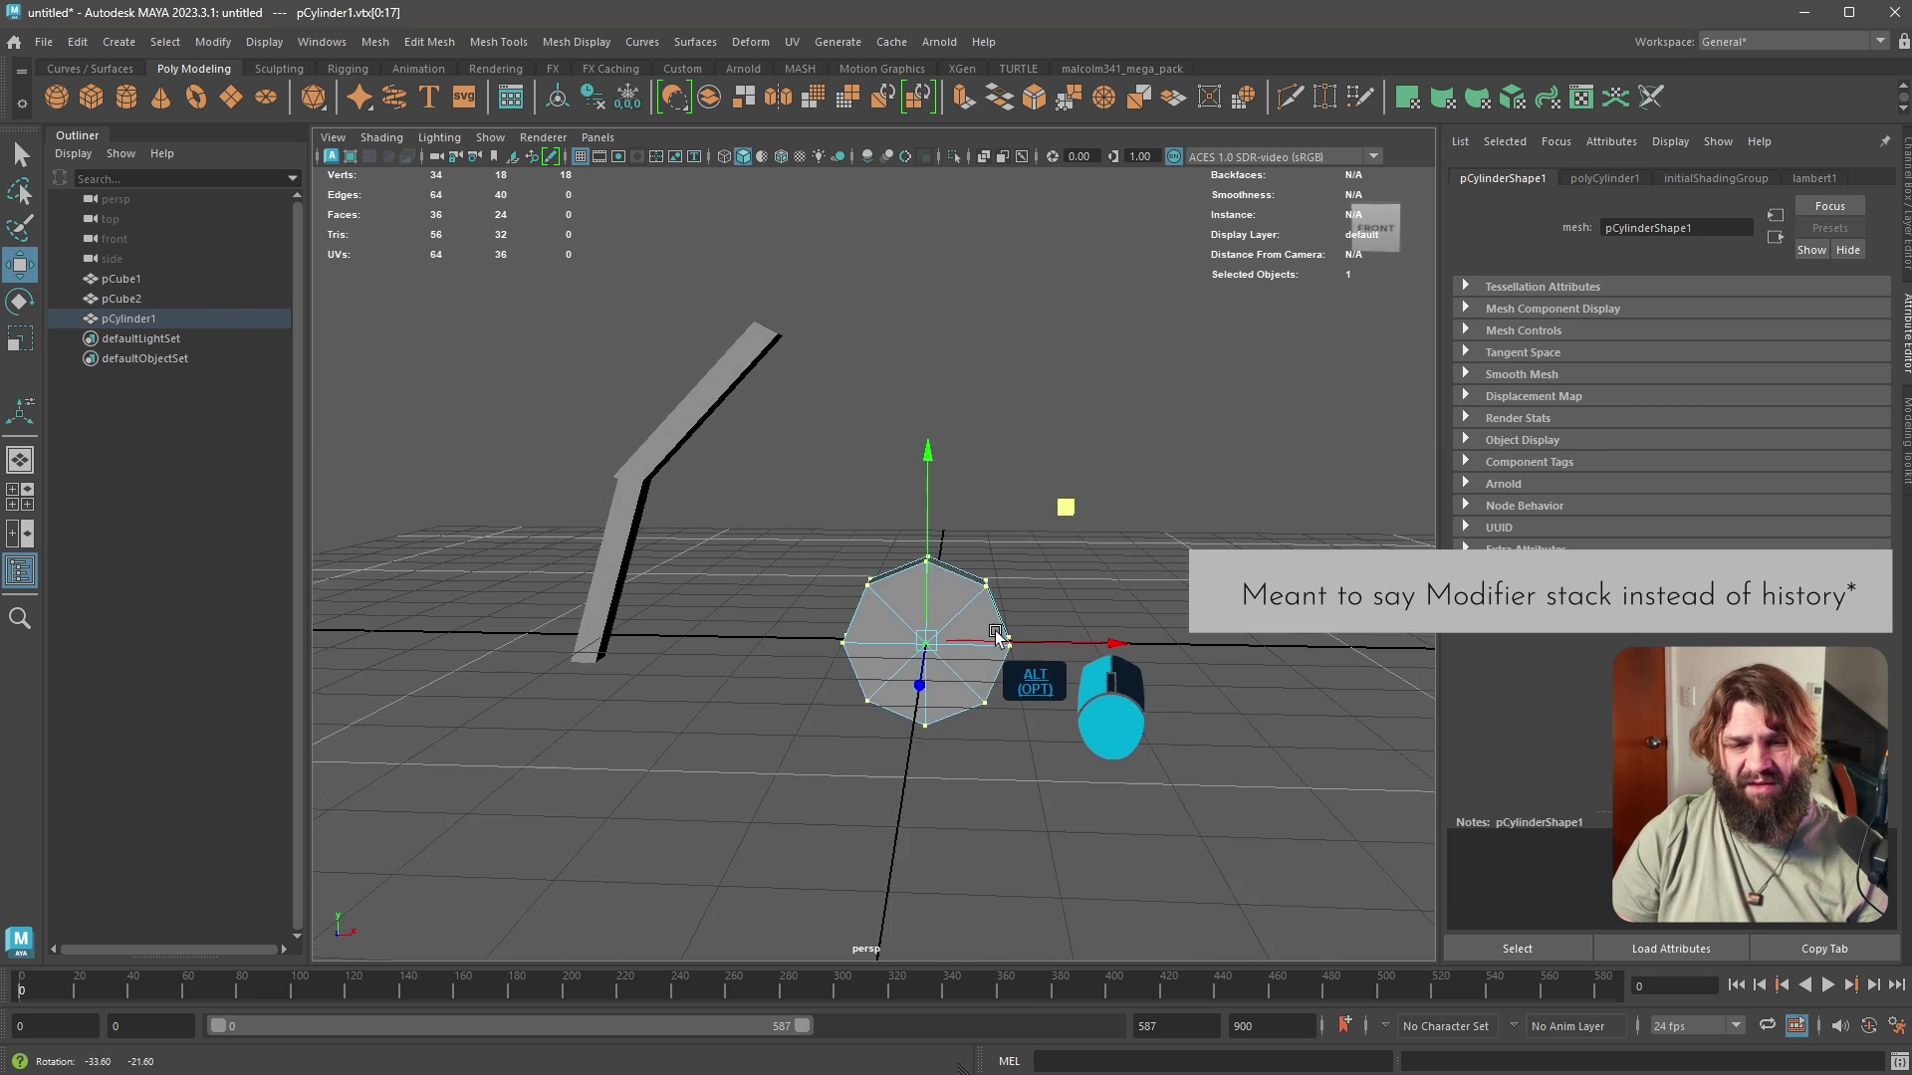
Extrude the cylinder's front and back cap faces, scaling them inward, and return to object mode
right_click_drag(1003, 636, 1023, 732, "alt")
middle_click_drag(980, 697, 952, 637, "alt")
right_click_drag(929, 615, 926, 673)
left_click_drag(864, 587, 971, 662)
left_click_drag(1105, 689, 878, 687, "alt")
key("w")
key("e")
key("r")
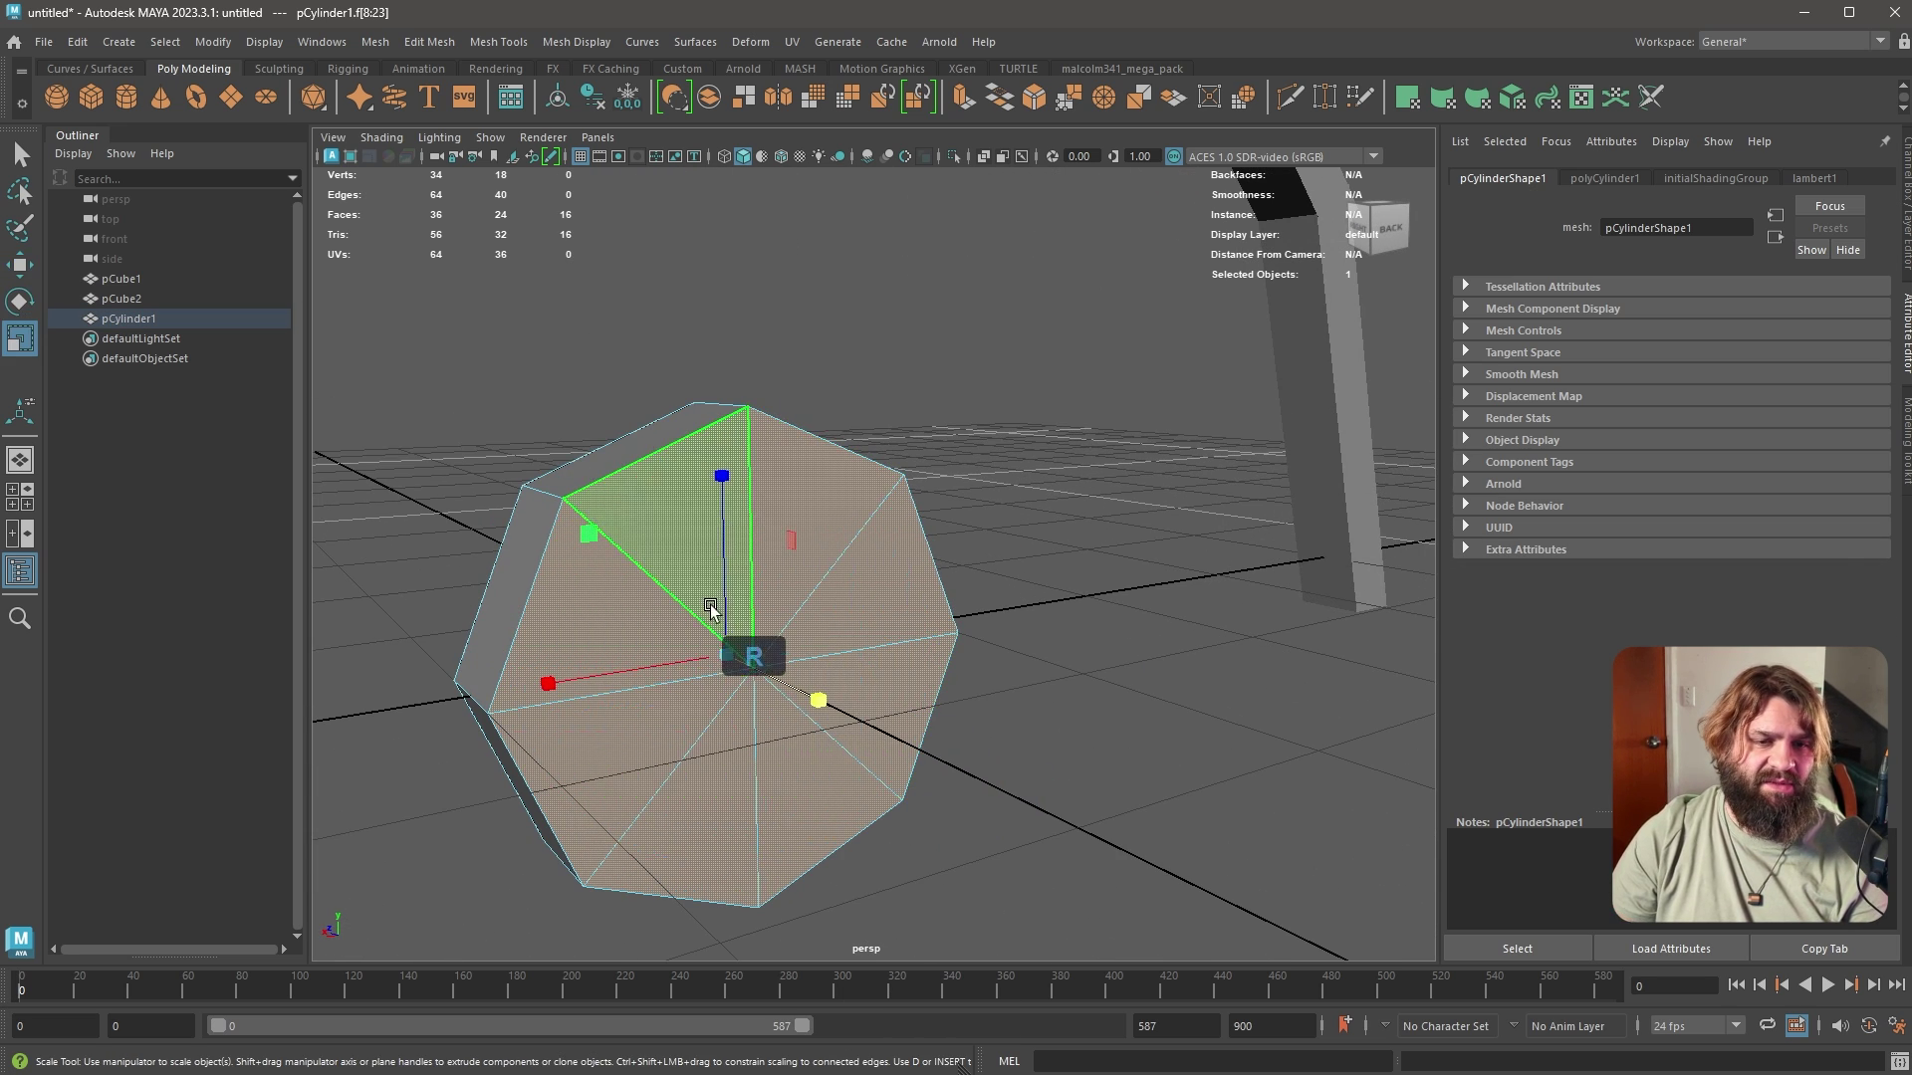
left_click_drag(595, 535, 764, 690, "shift")
right_click_drag(815, 487, 922, 457)
left_click(1077, 613)
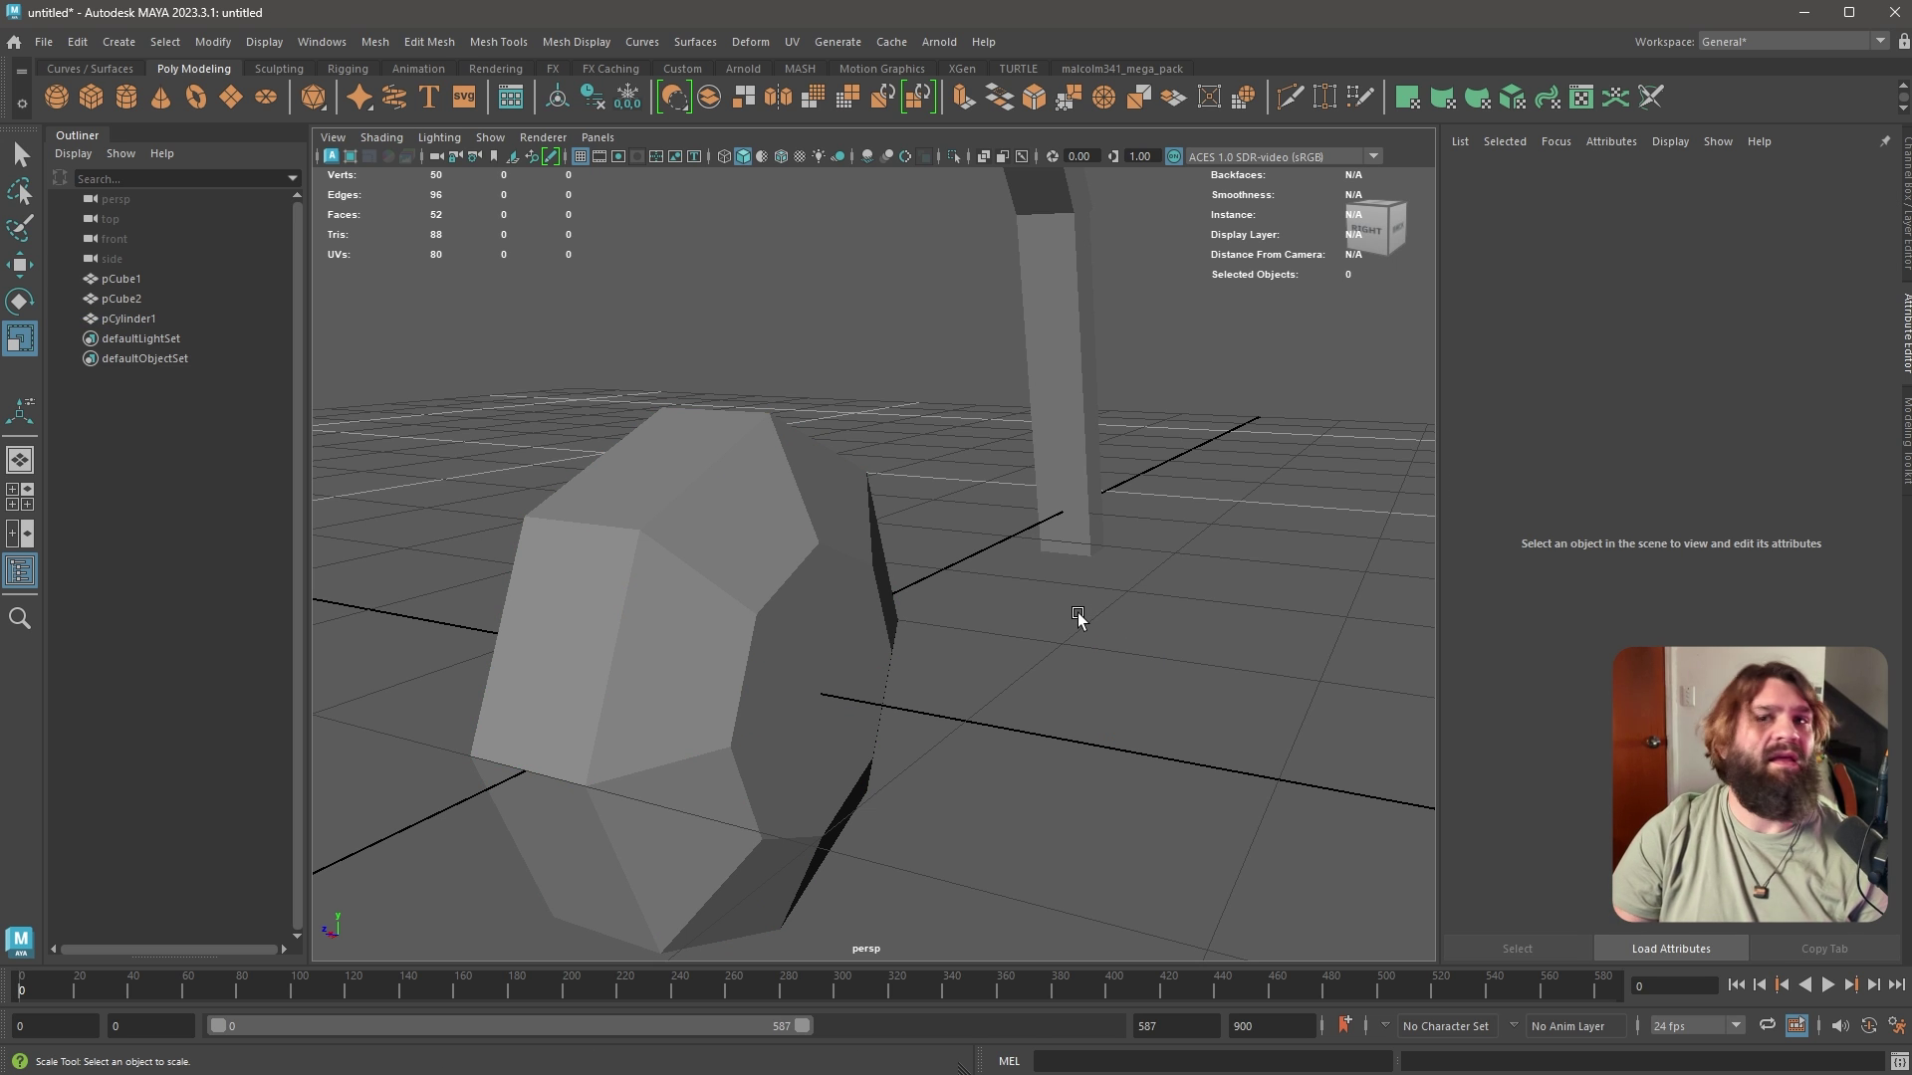
Move the cylinder onto the joint between the two beams and scale it uniformly to about 0.56
left_click(857, 632)
left_click_drag(993, 687, 637, 711, "alt")
key("w")
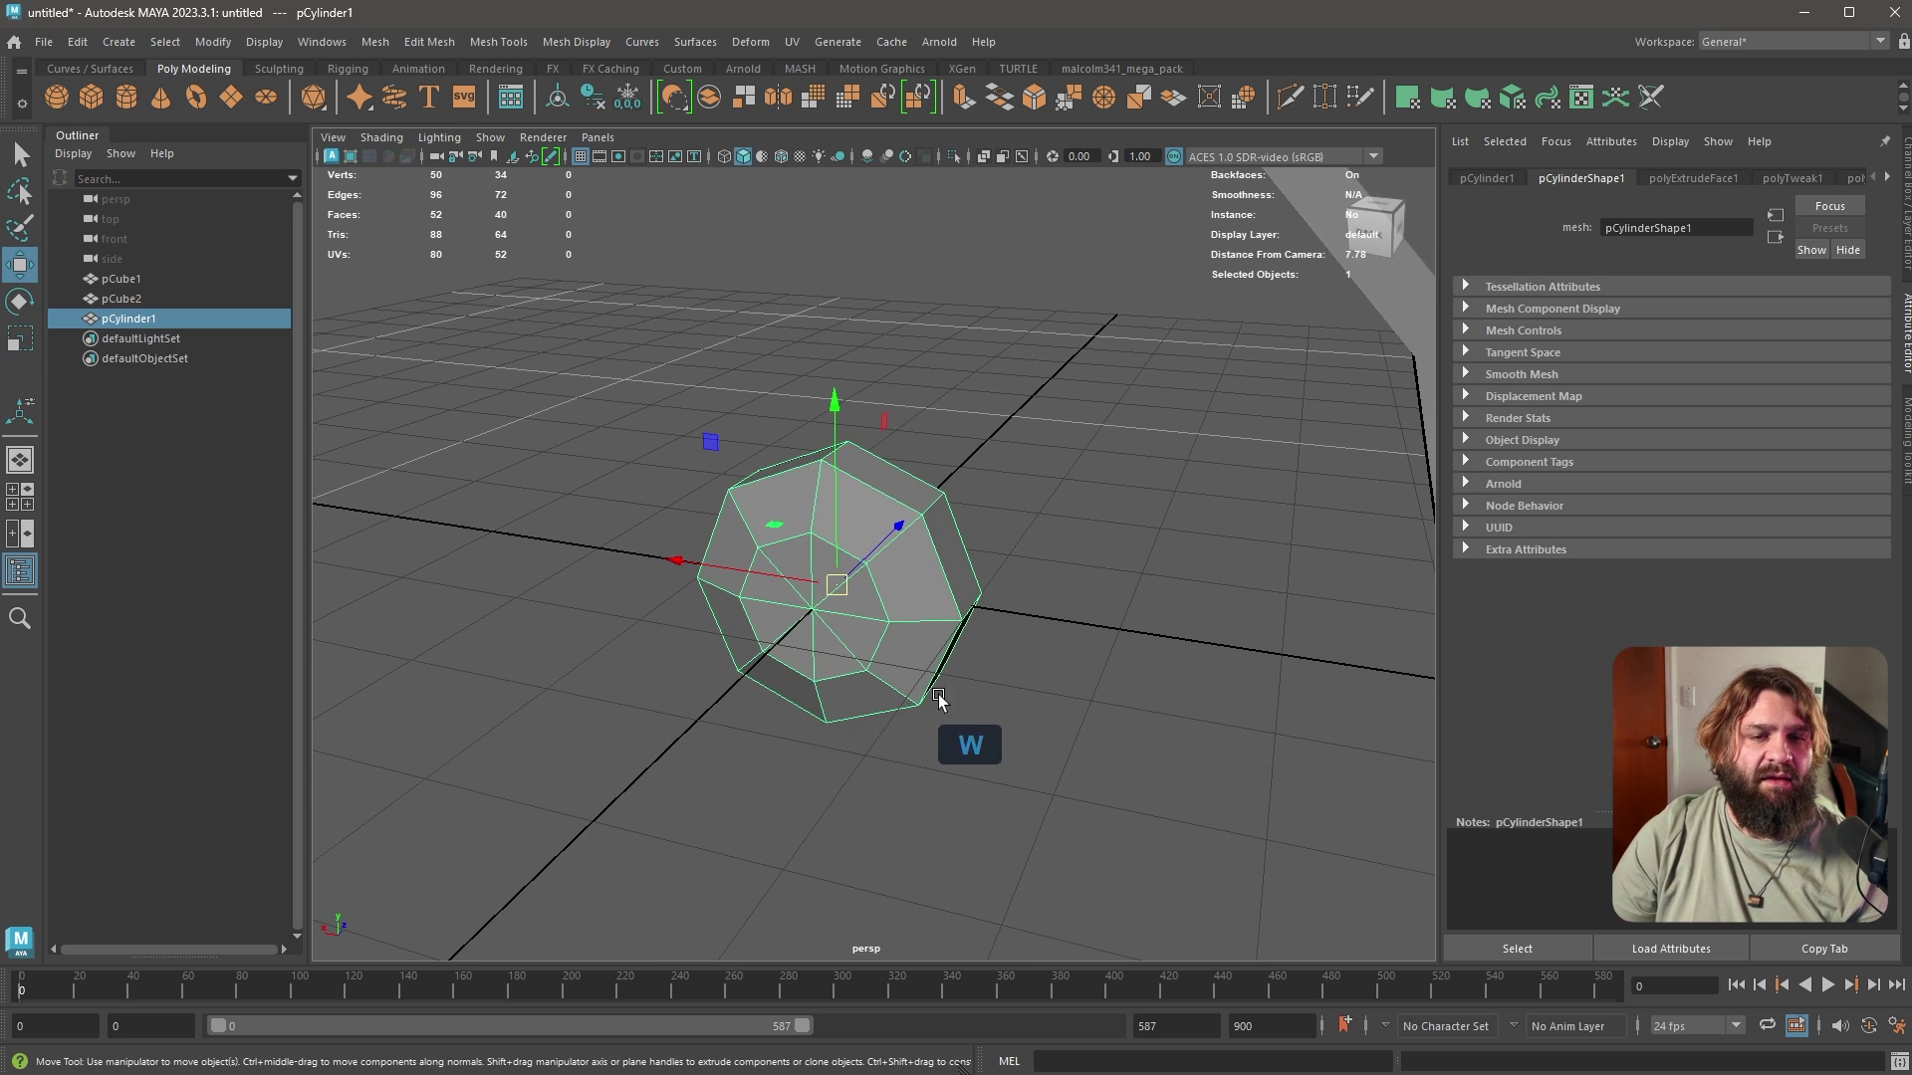
right_click_drag(1136, 701, 809, 589, "alt")
middle_click_drag(808, 590, 756, 676, "alt")
left_click_drag(678, 534, 921, 460)
key("e")
key("r")
key("r")
middle_click_drag(1065, 637, 986, 620)
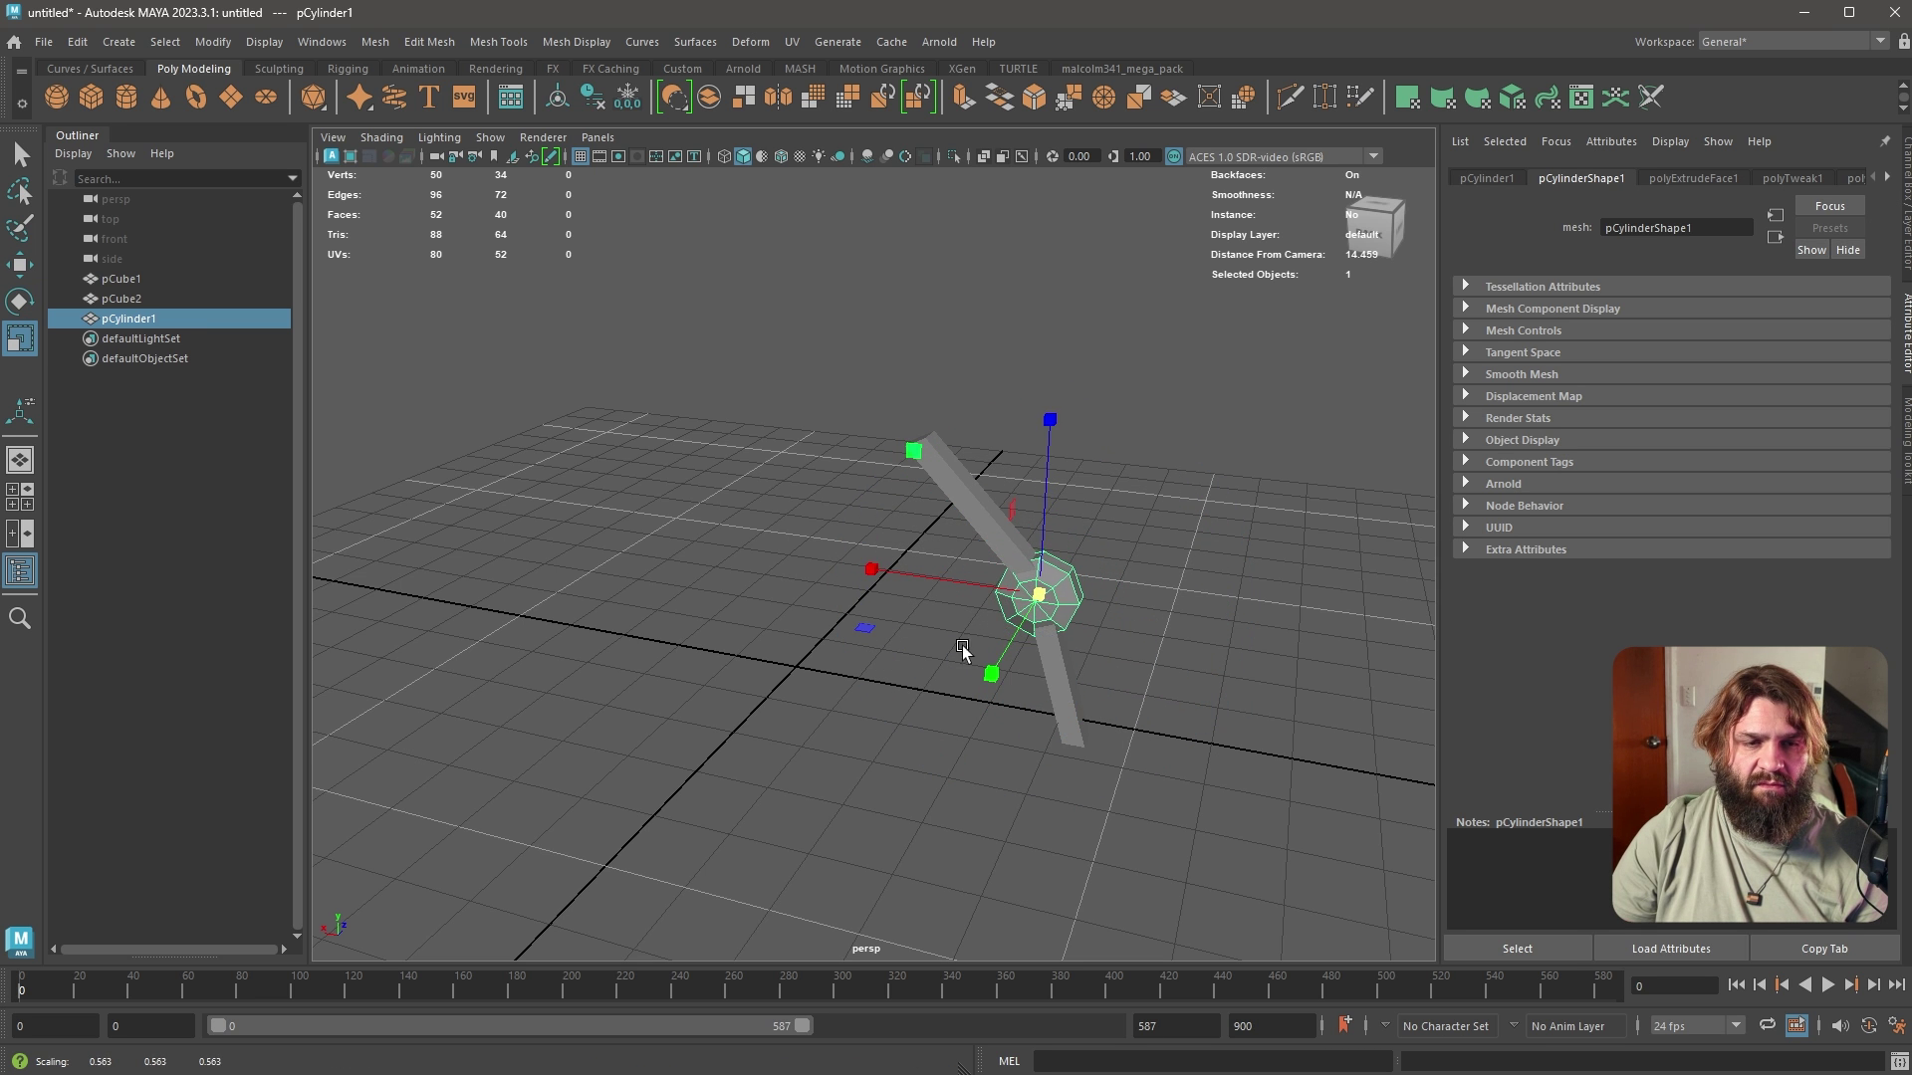
left_click(889, 782)
left_click_drag(888, 783, 655, 742, "alt")
right_click_drag(655, 743, 779, 709, "alt")
middle_click_drag(779, 709, 795, 749, "alt")
left_click(900, 792, "alt")
left_click_drag(1001, 784, 896, 788, "alt")
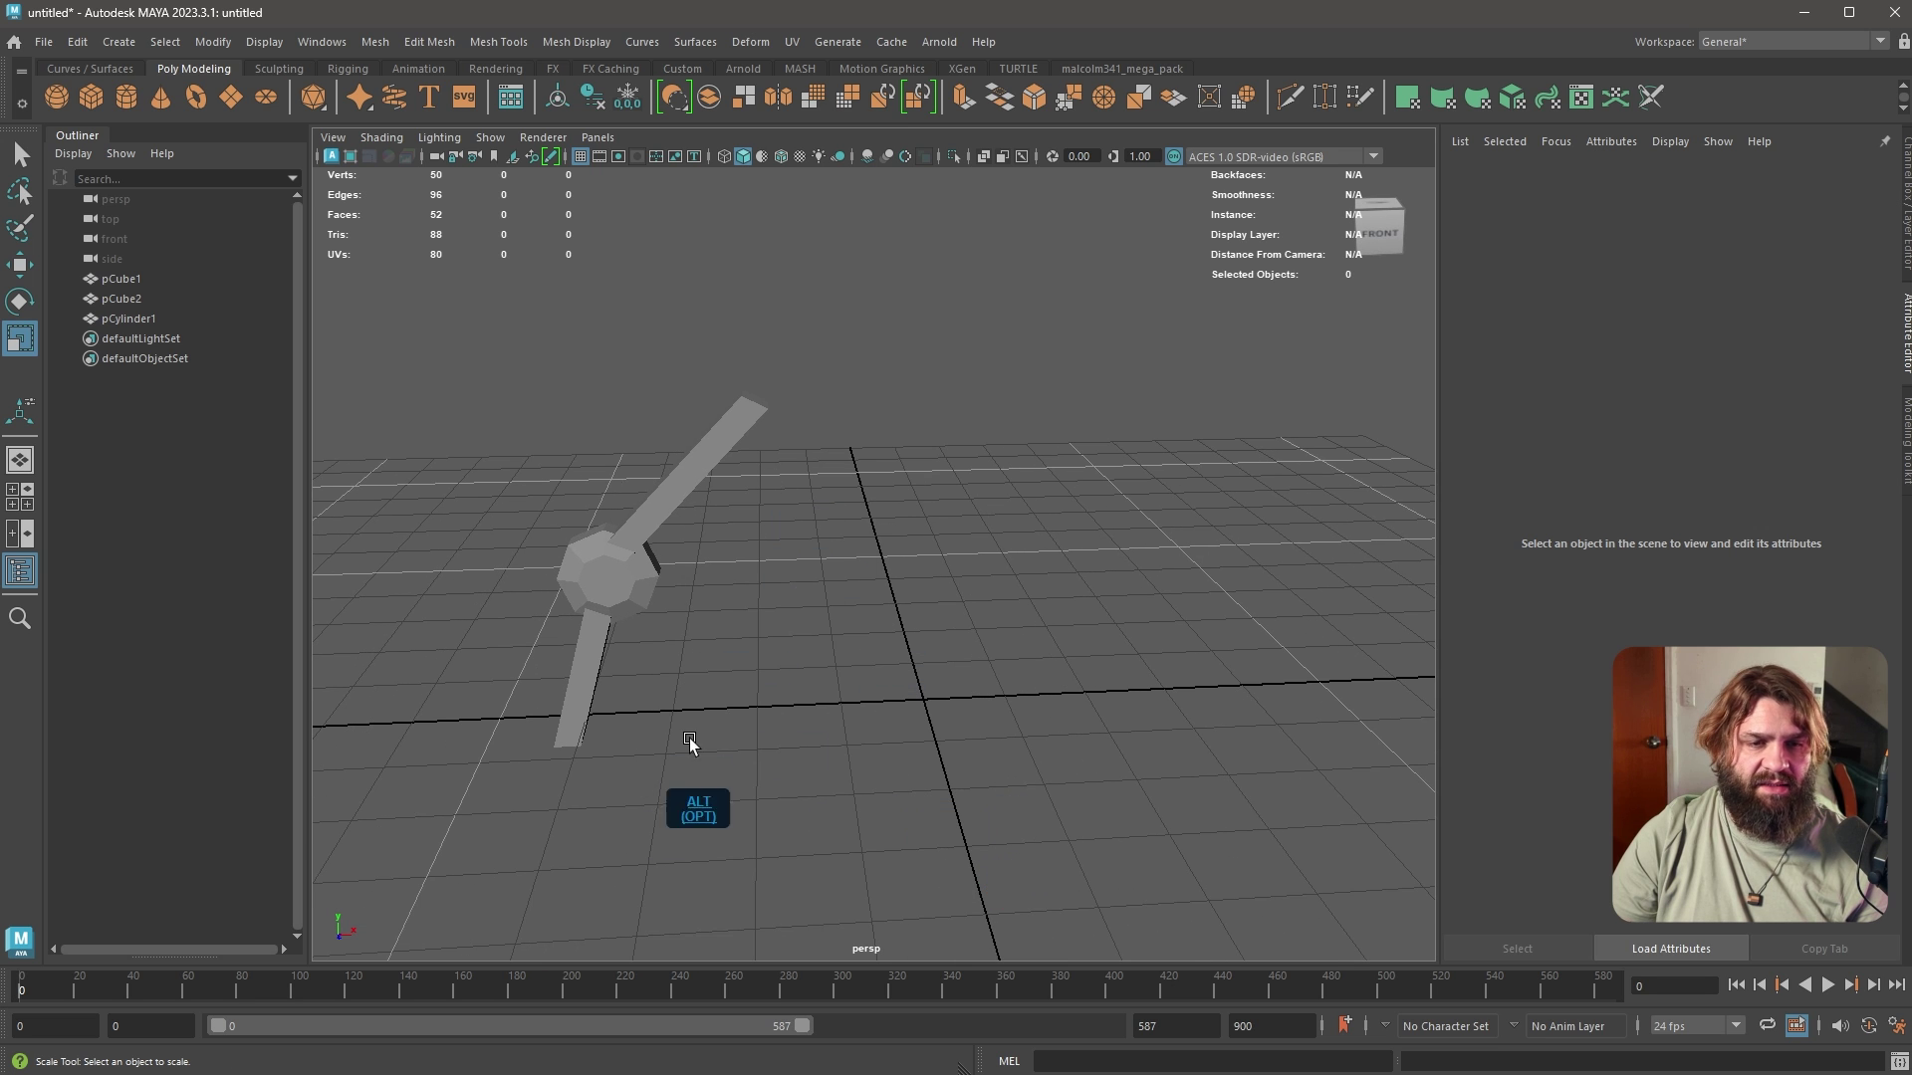
right_click(946, 721, "shift")
mouse_move(946, 721)
right_mouse_down("shift")
mouse_move(840, 707)
mouse_move(936, 769)
mouse_move(1045, 727)
mouse_move(947, 721)
right_mouse_up("shift")
left_click_drag(926, 787, 747, 660, "alt")
left_click(625, 510)
left_click(890, 679)
right_click_drag(899, 691, 898, 693, "shift")
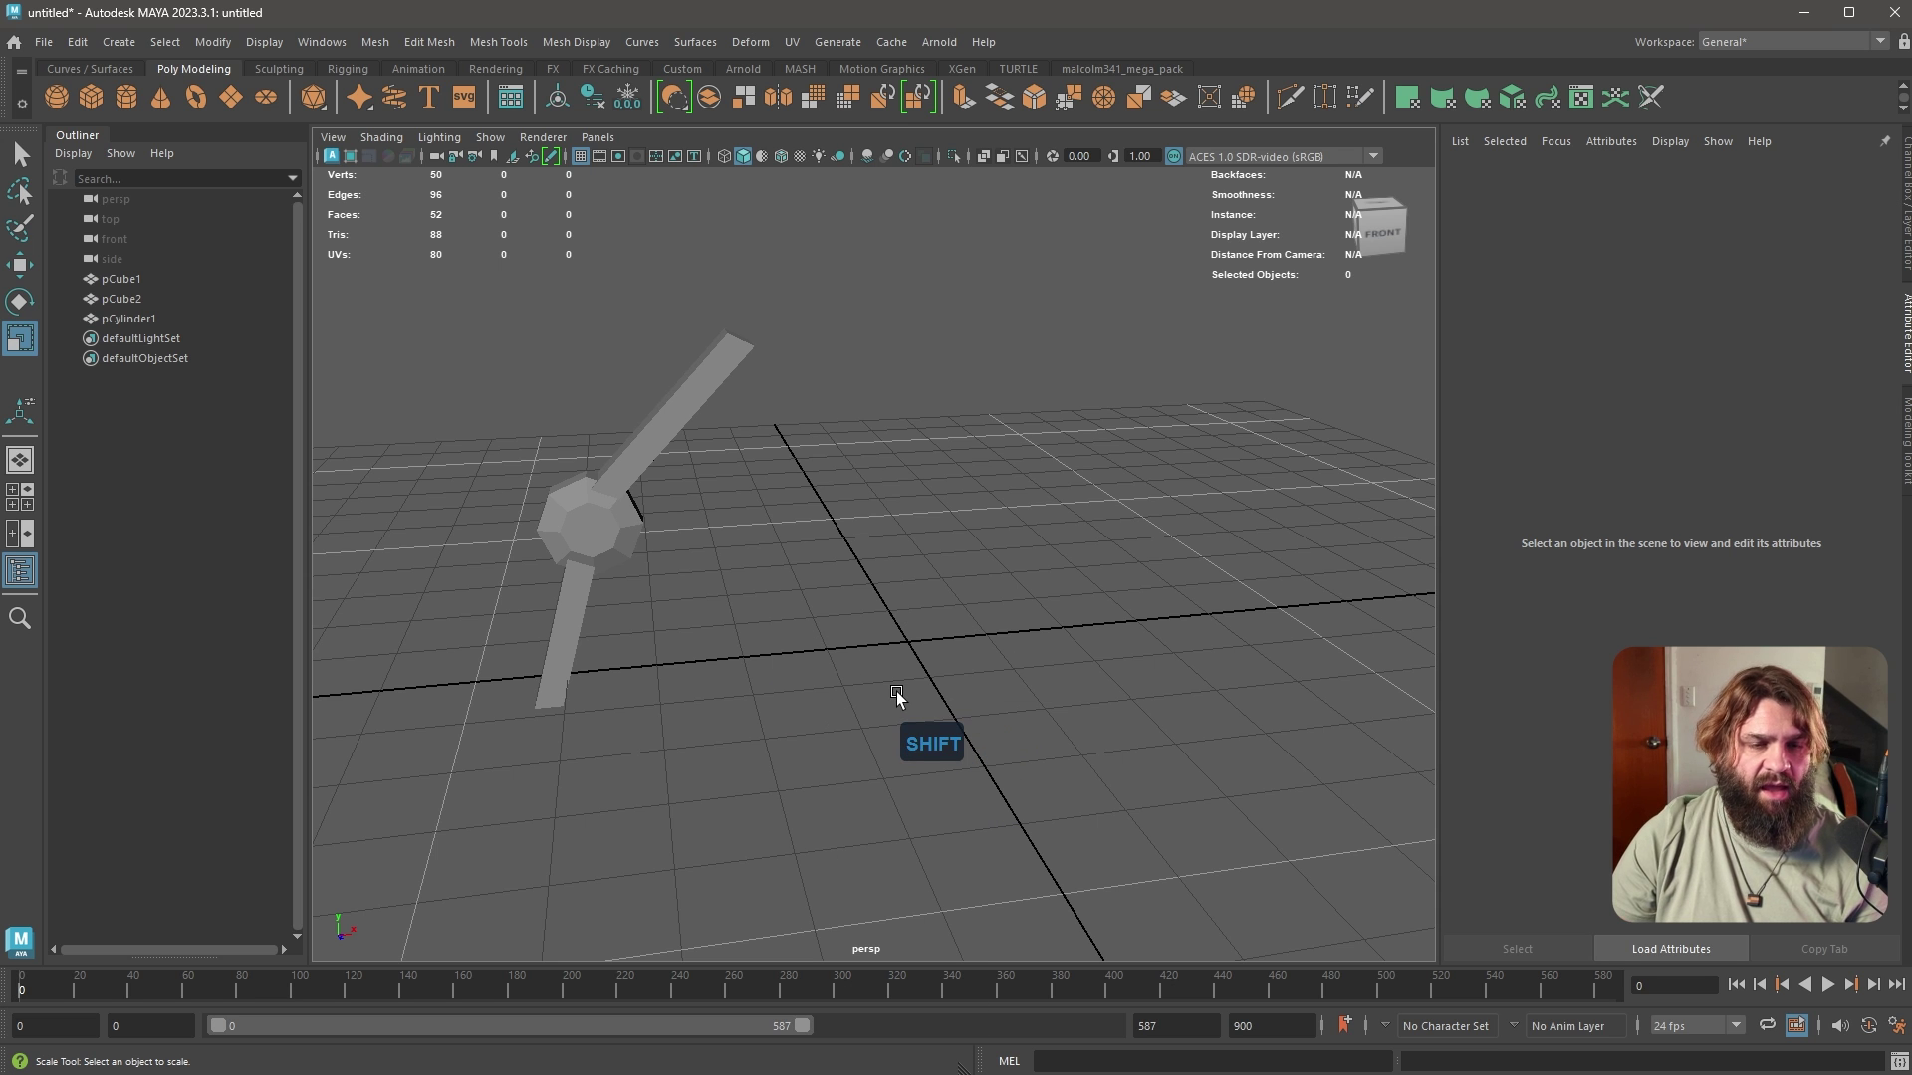
left_click_drag(521, 413, 659, 609)
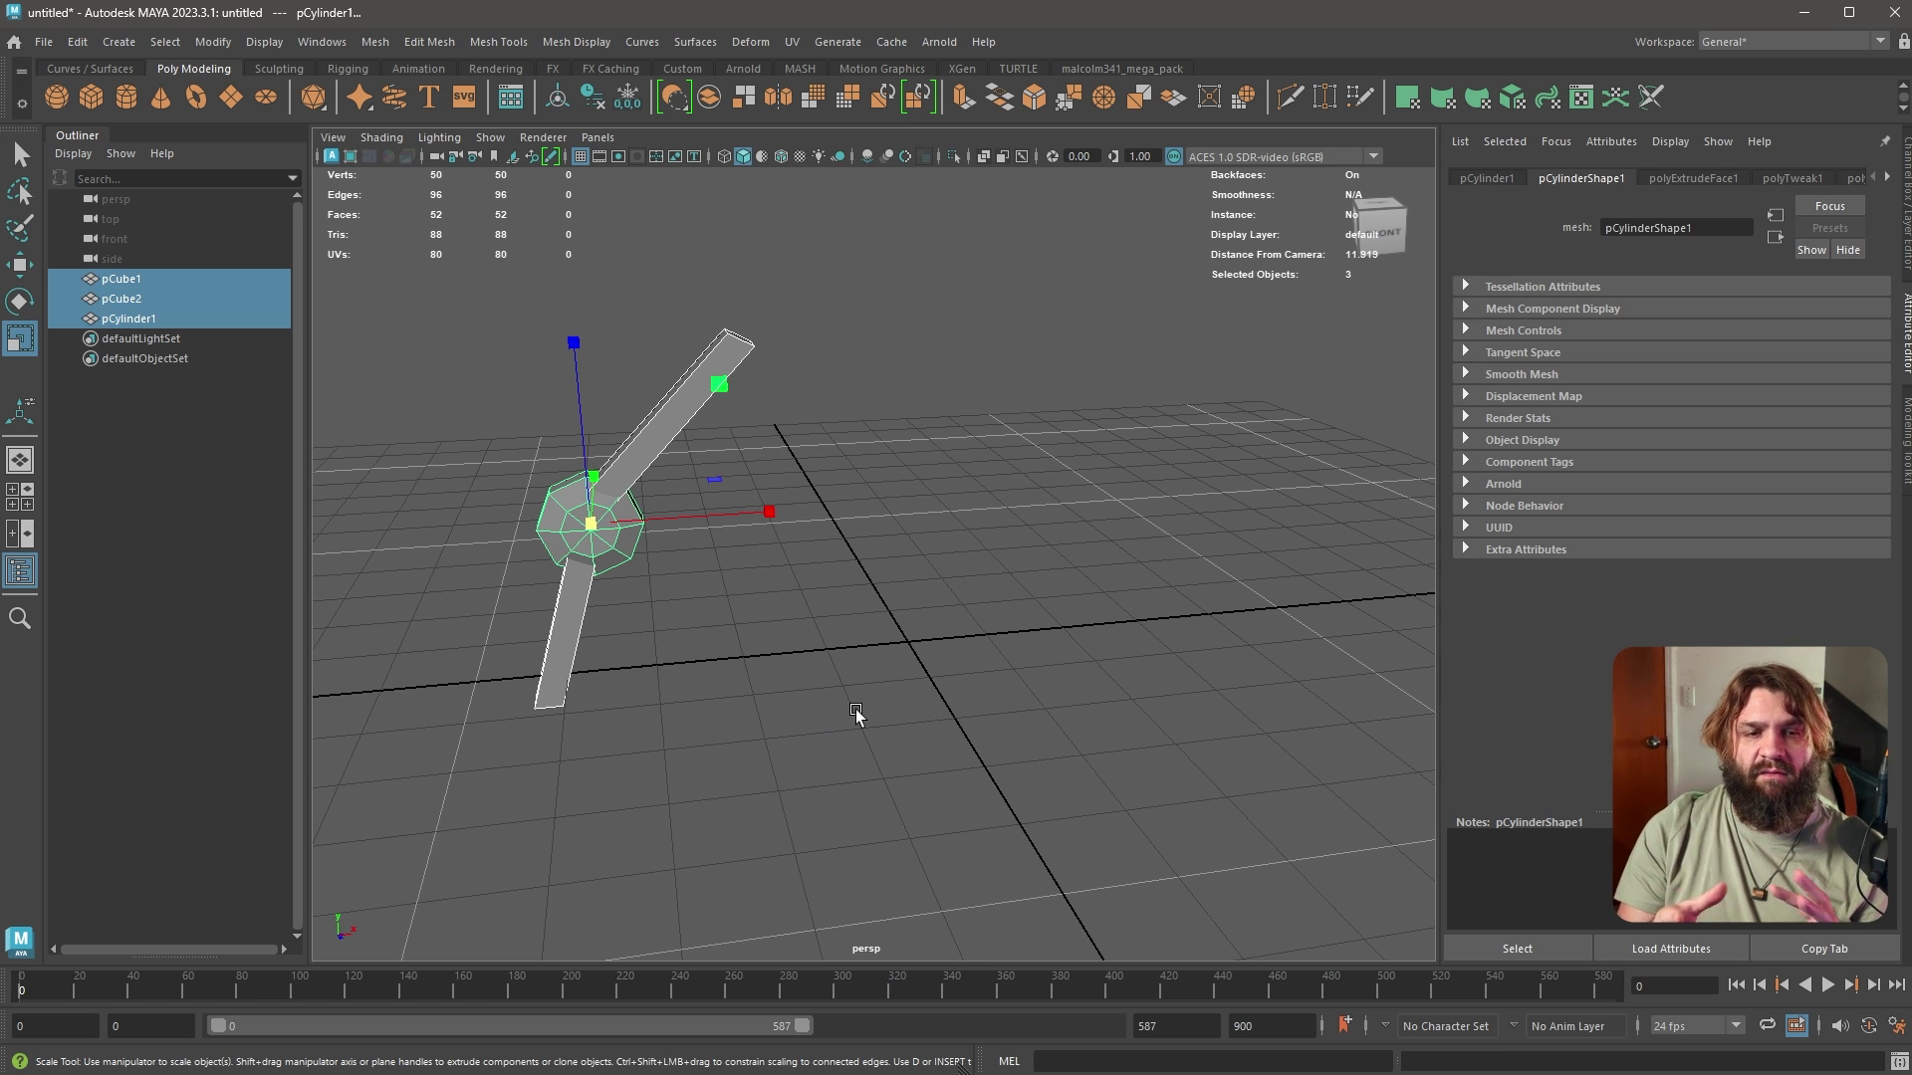
left_click(855, 713)
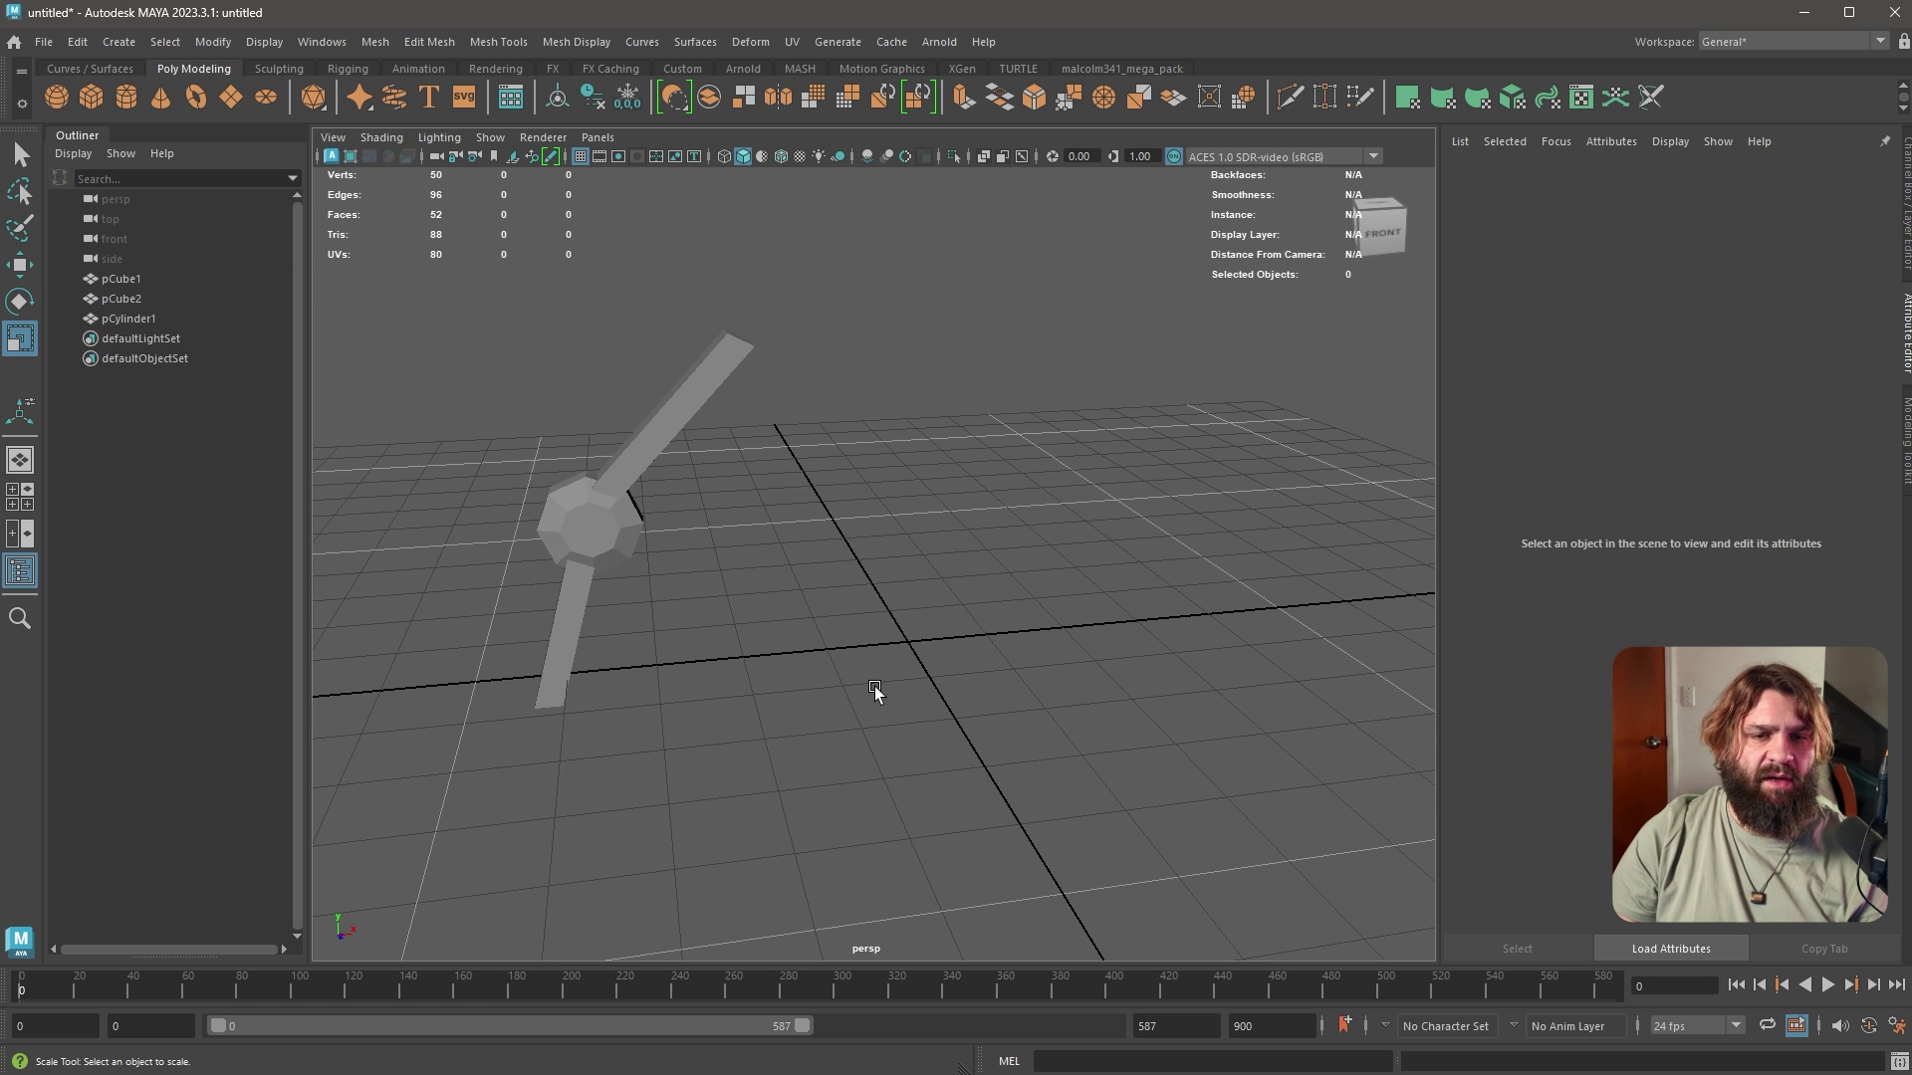
right_click_drag(902, 704, 901, 705, "shift")
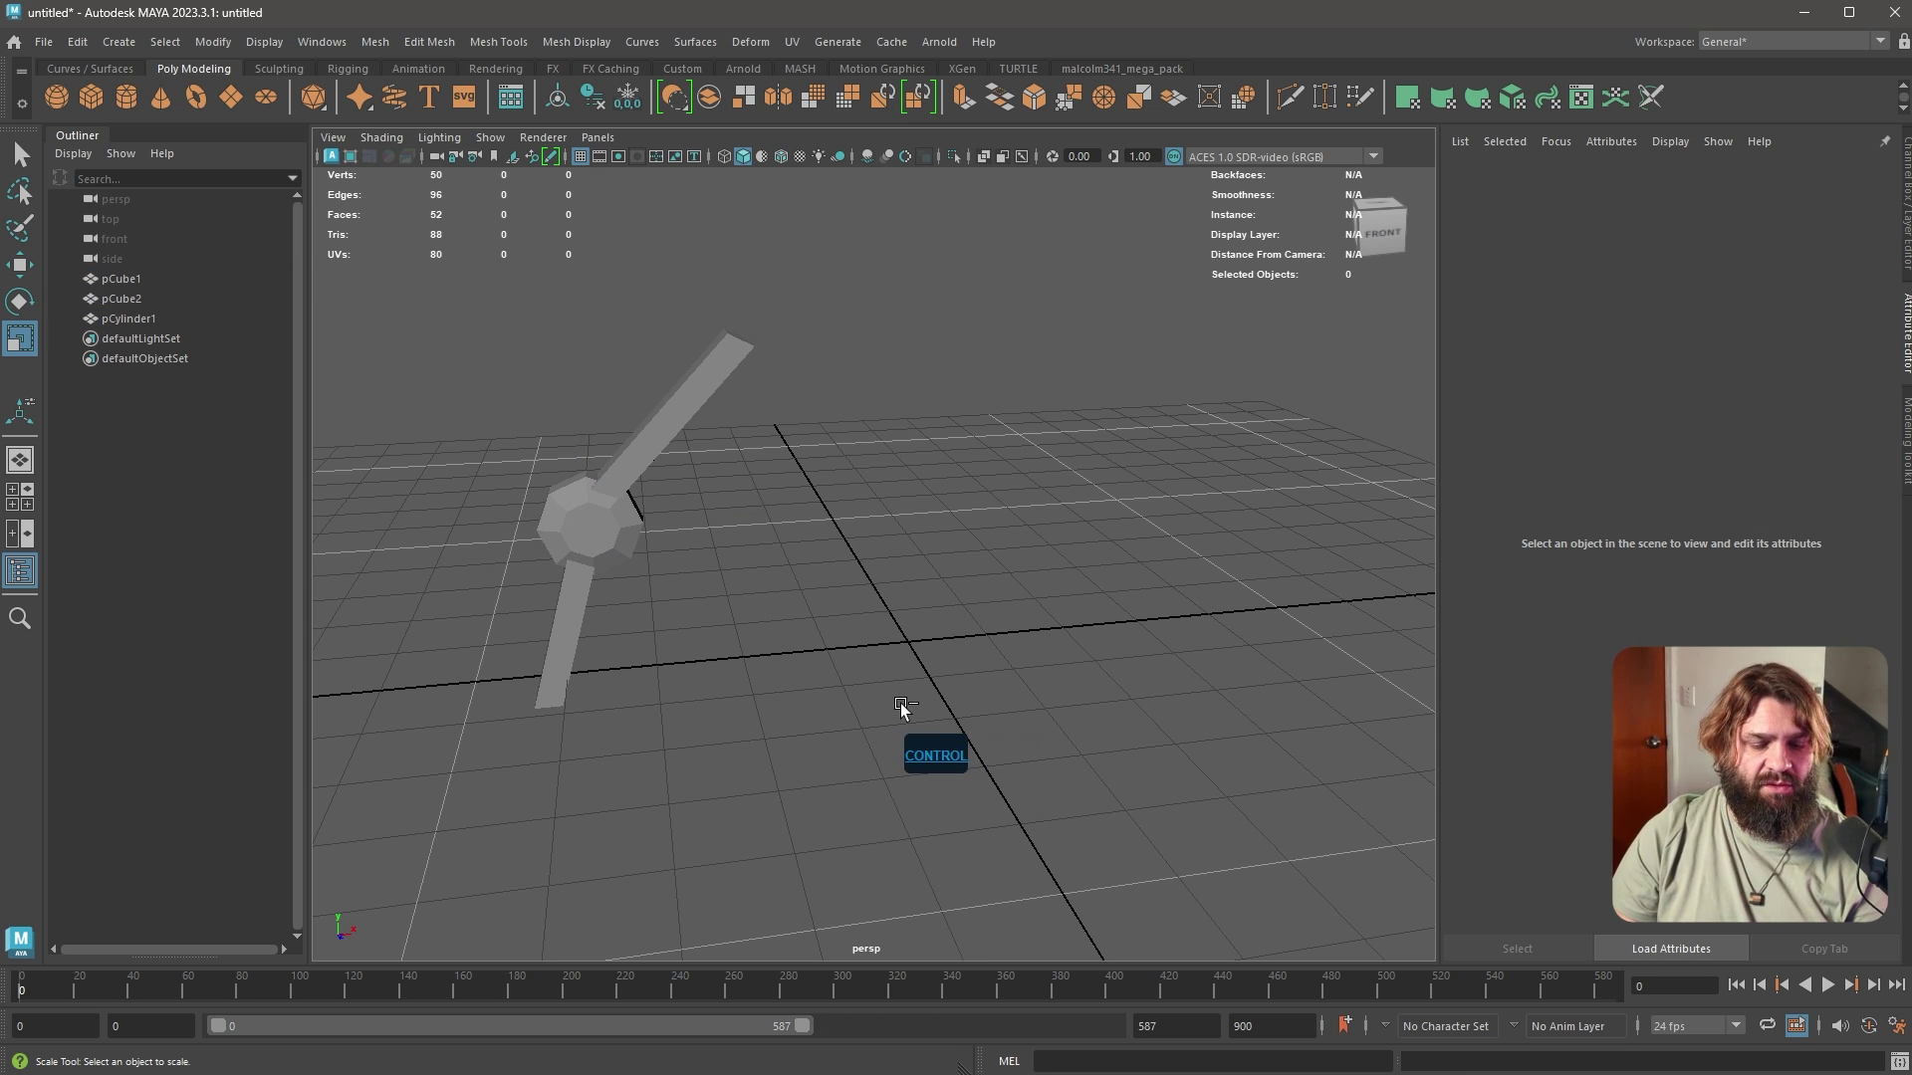
Create an empty group and parent the cylinder and both beams under it, expanding the group in the outliner
key("ctrl+g")
left_click(386, 488)
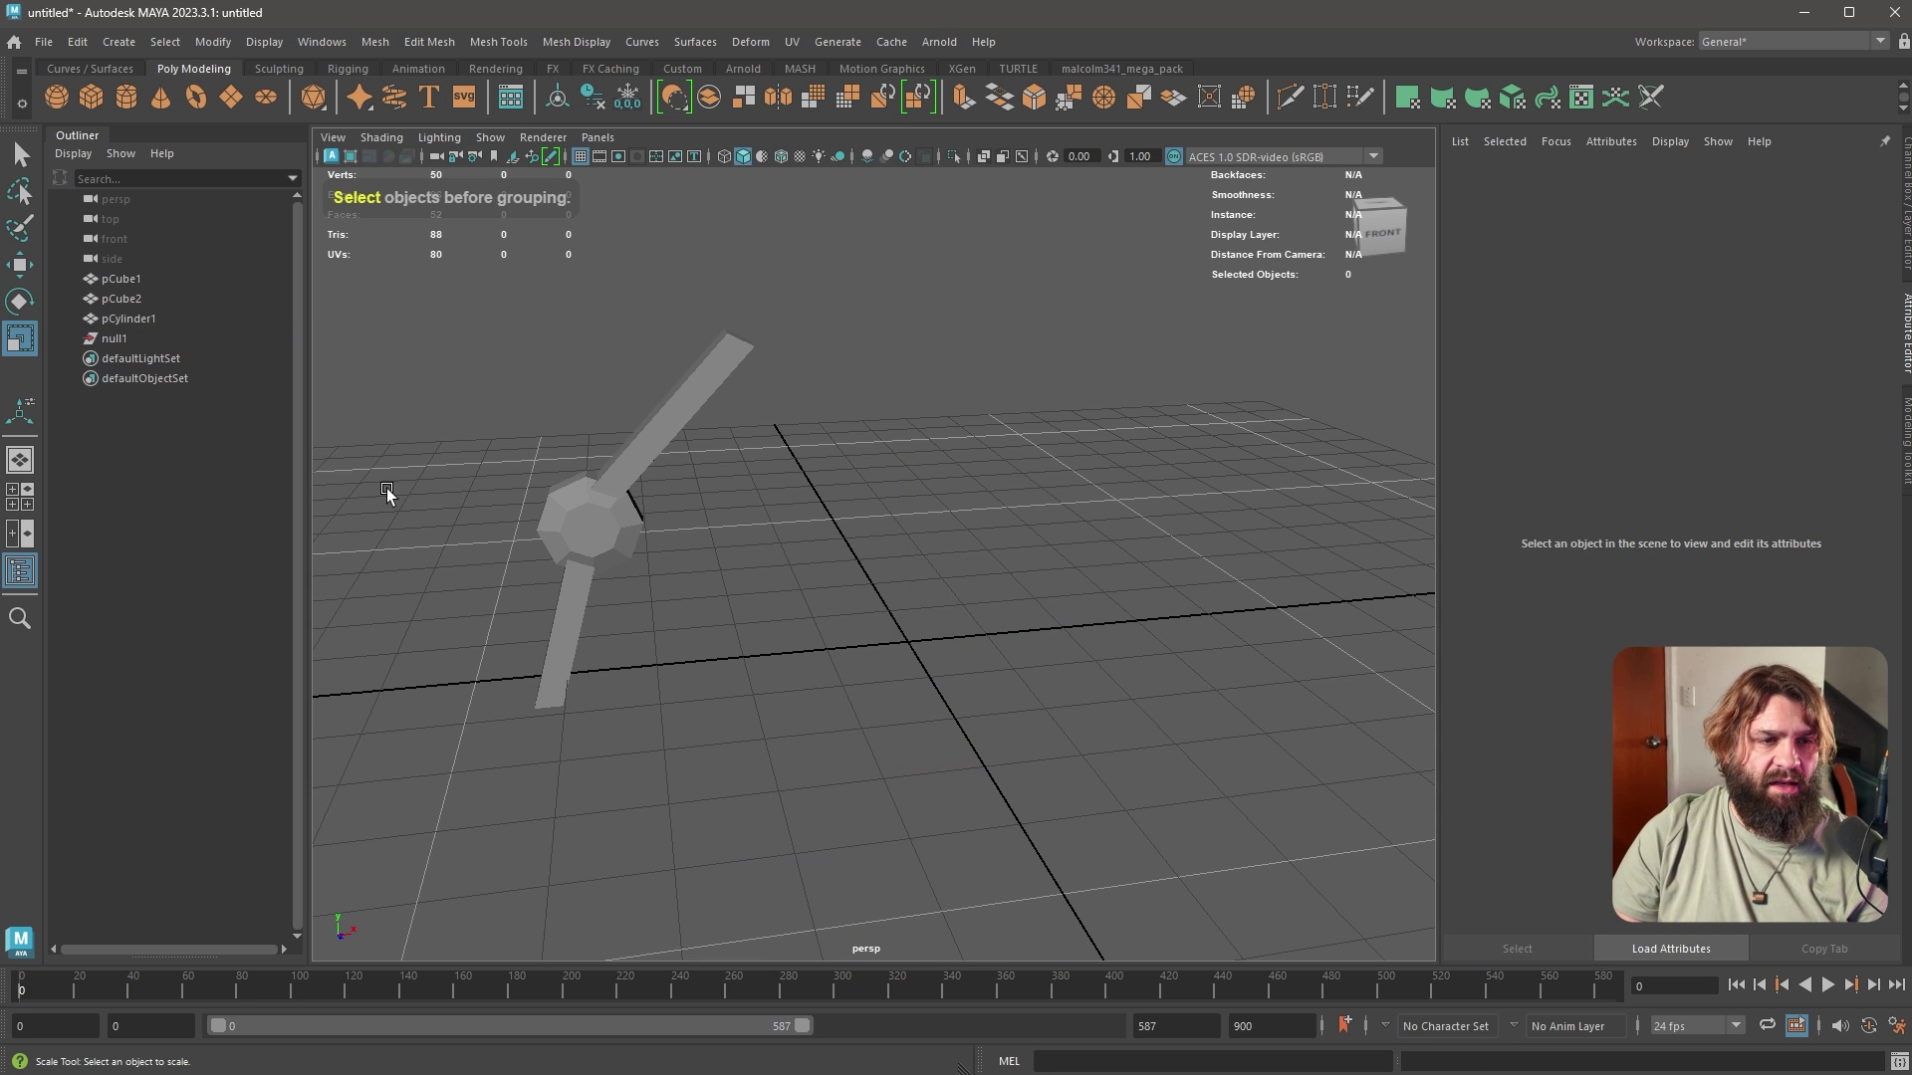
left_click(146, 323)
left_click(147, 278, "shift")
middle_click_drag(135, 321, 134, 337, "shift")
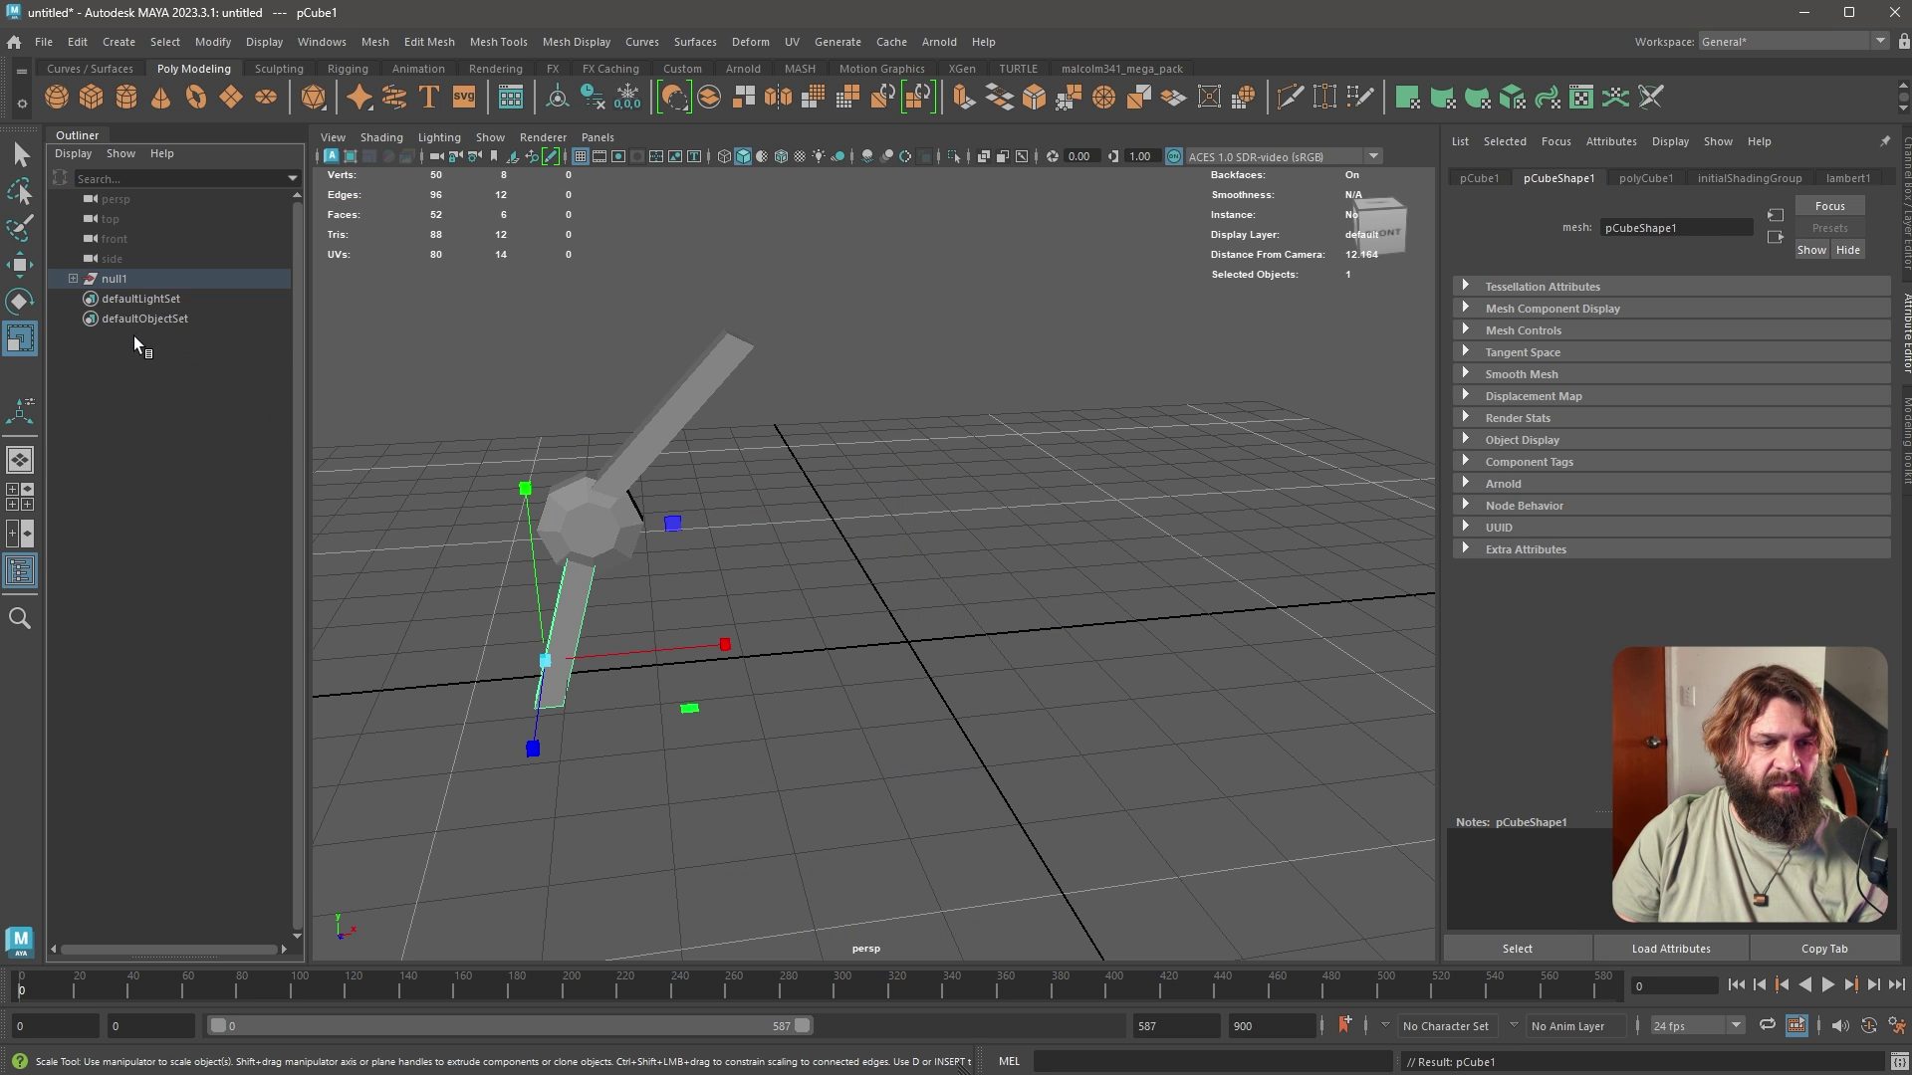
left_click(72, 279)
left_click(227, 548)
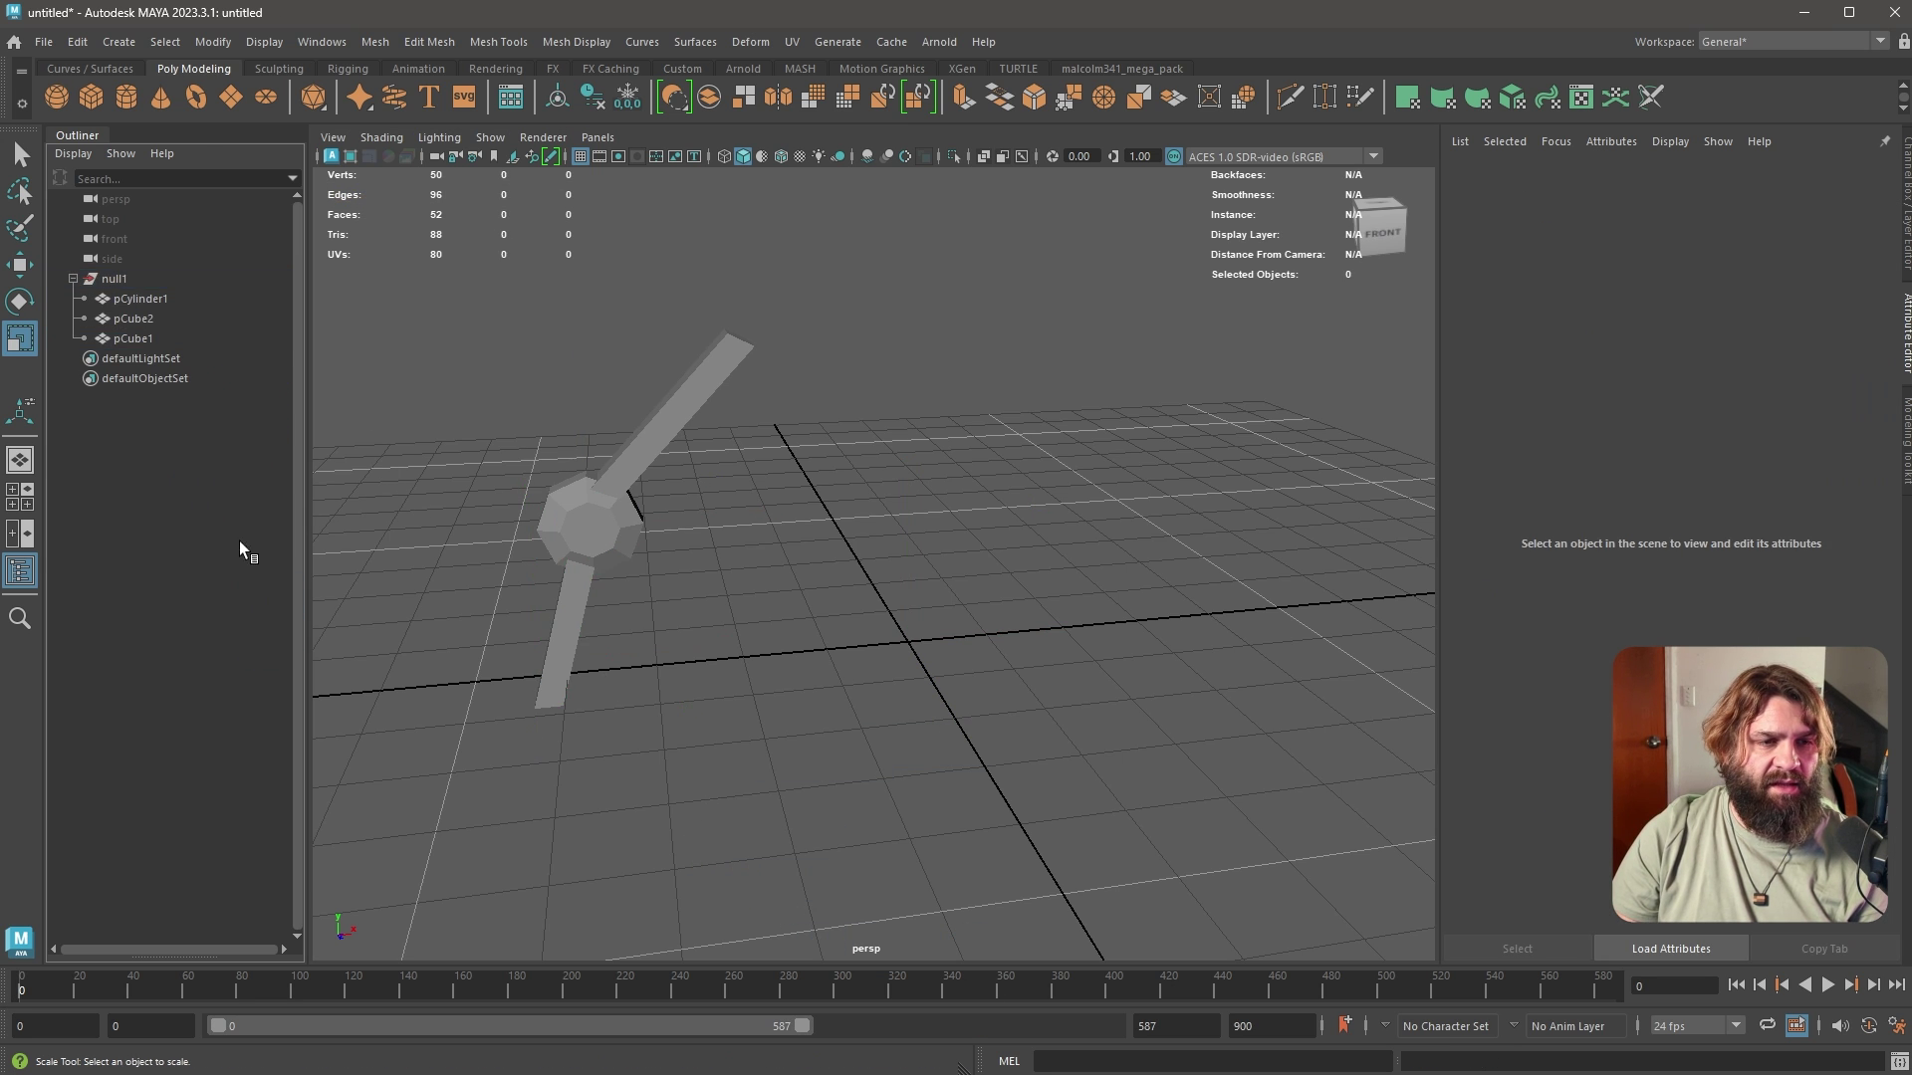
Try rotating the whole group around its pivot at the origin, and undo the rotation
left_click(185, 281)
key("e")
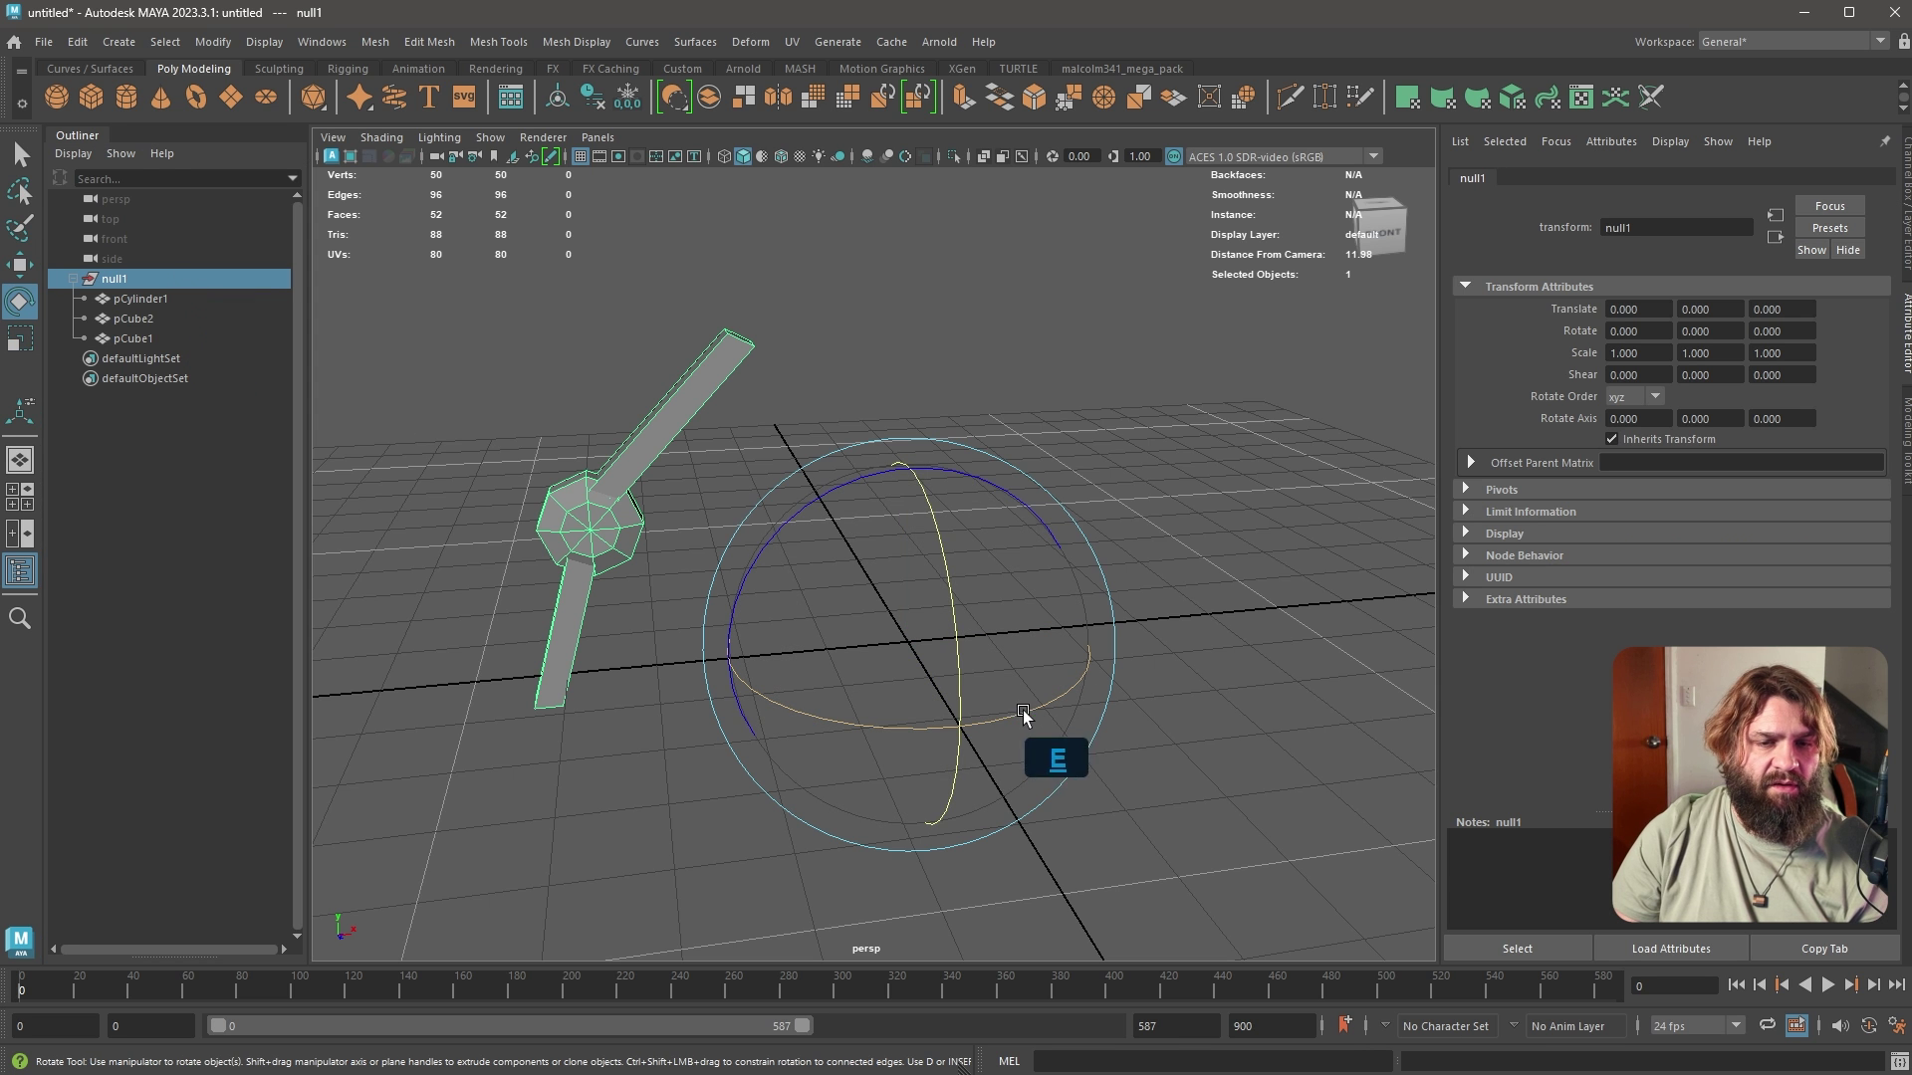
left_click_drag(1000, 719, 1122, 648)
key("ctrl+z")
key("ctrl+z")
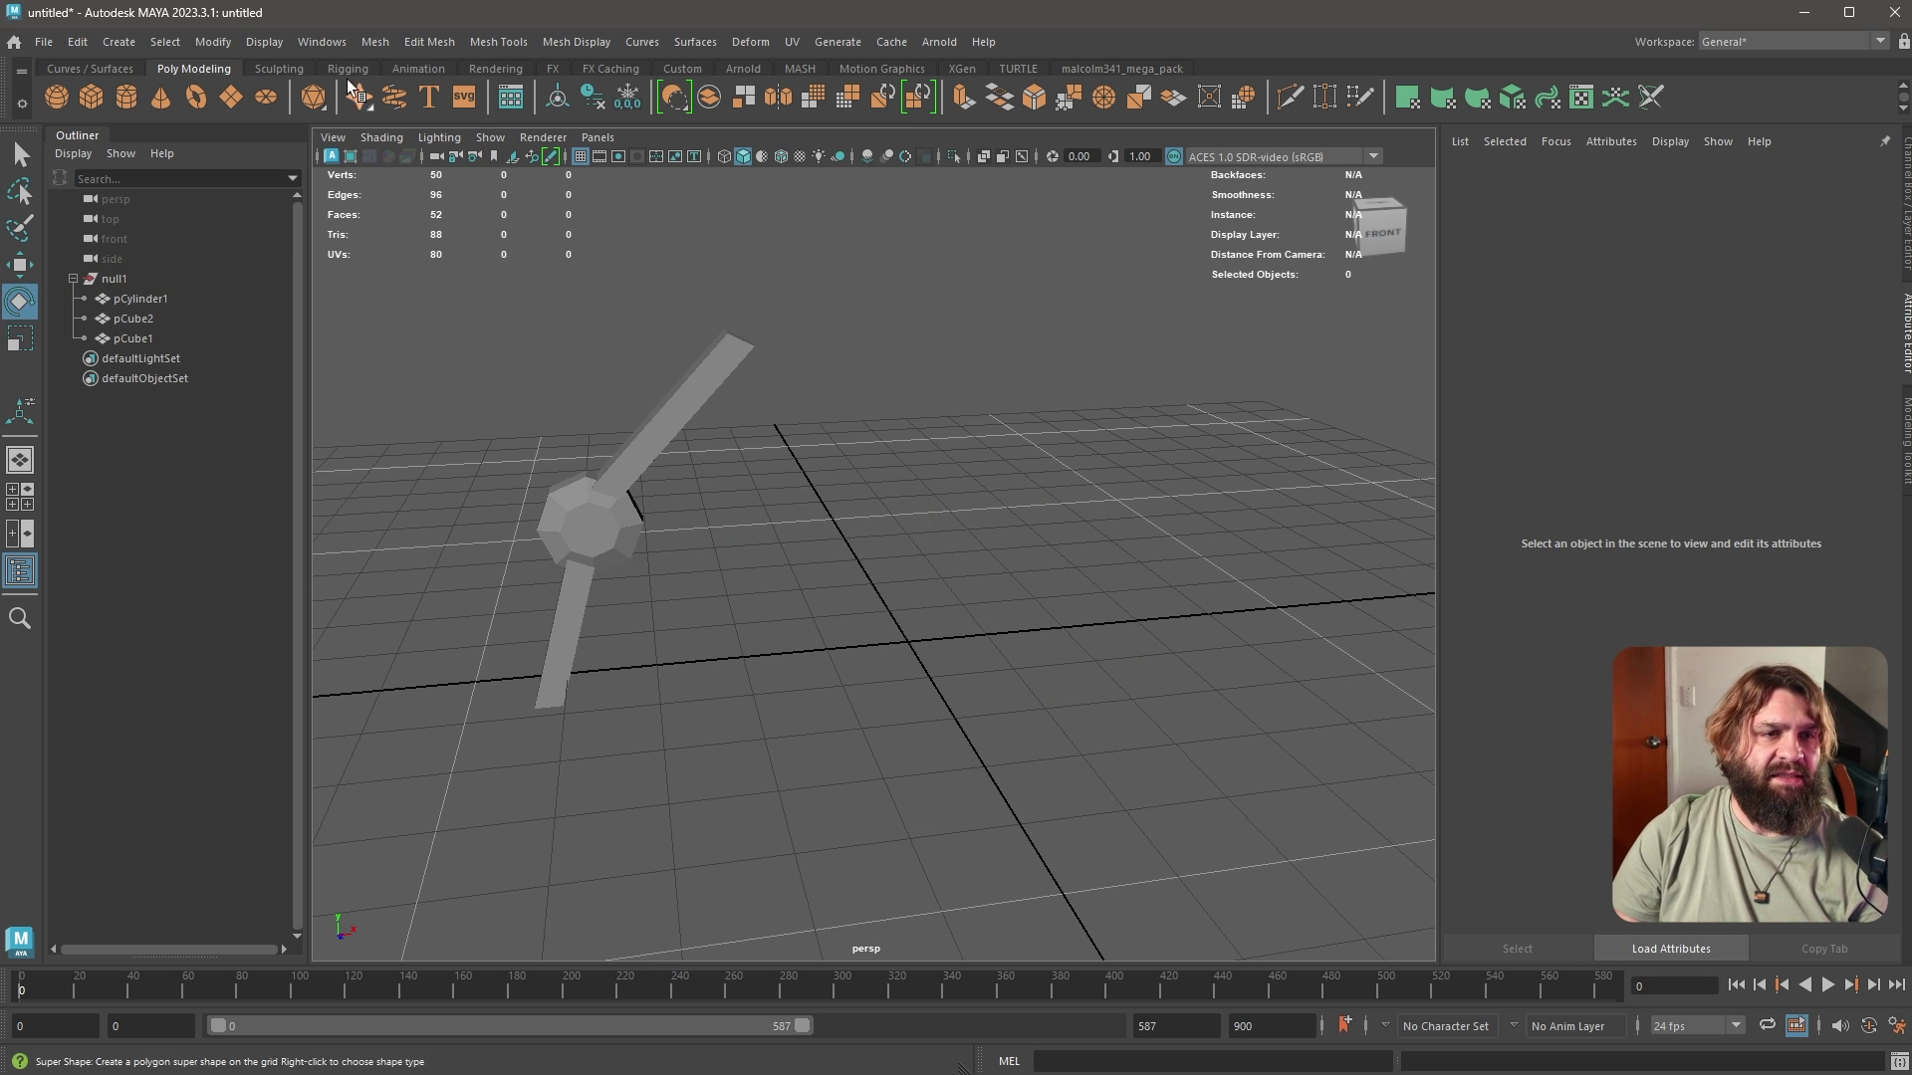
Set the Duplicate Special options to Copy geometry, 90 degrees of Y rotation and 3 copies
left_click(86, 41)
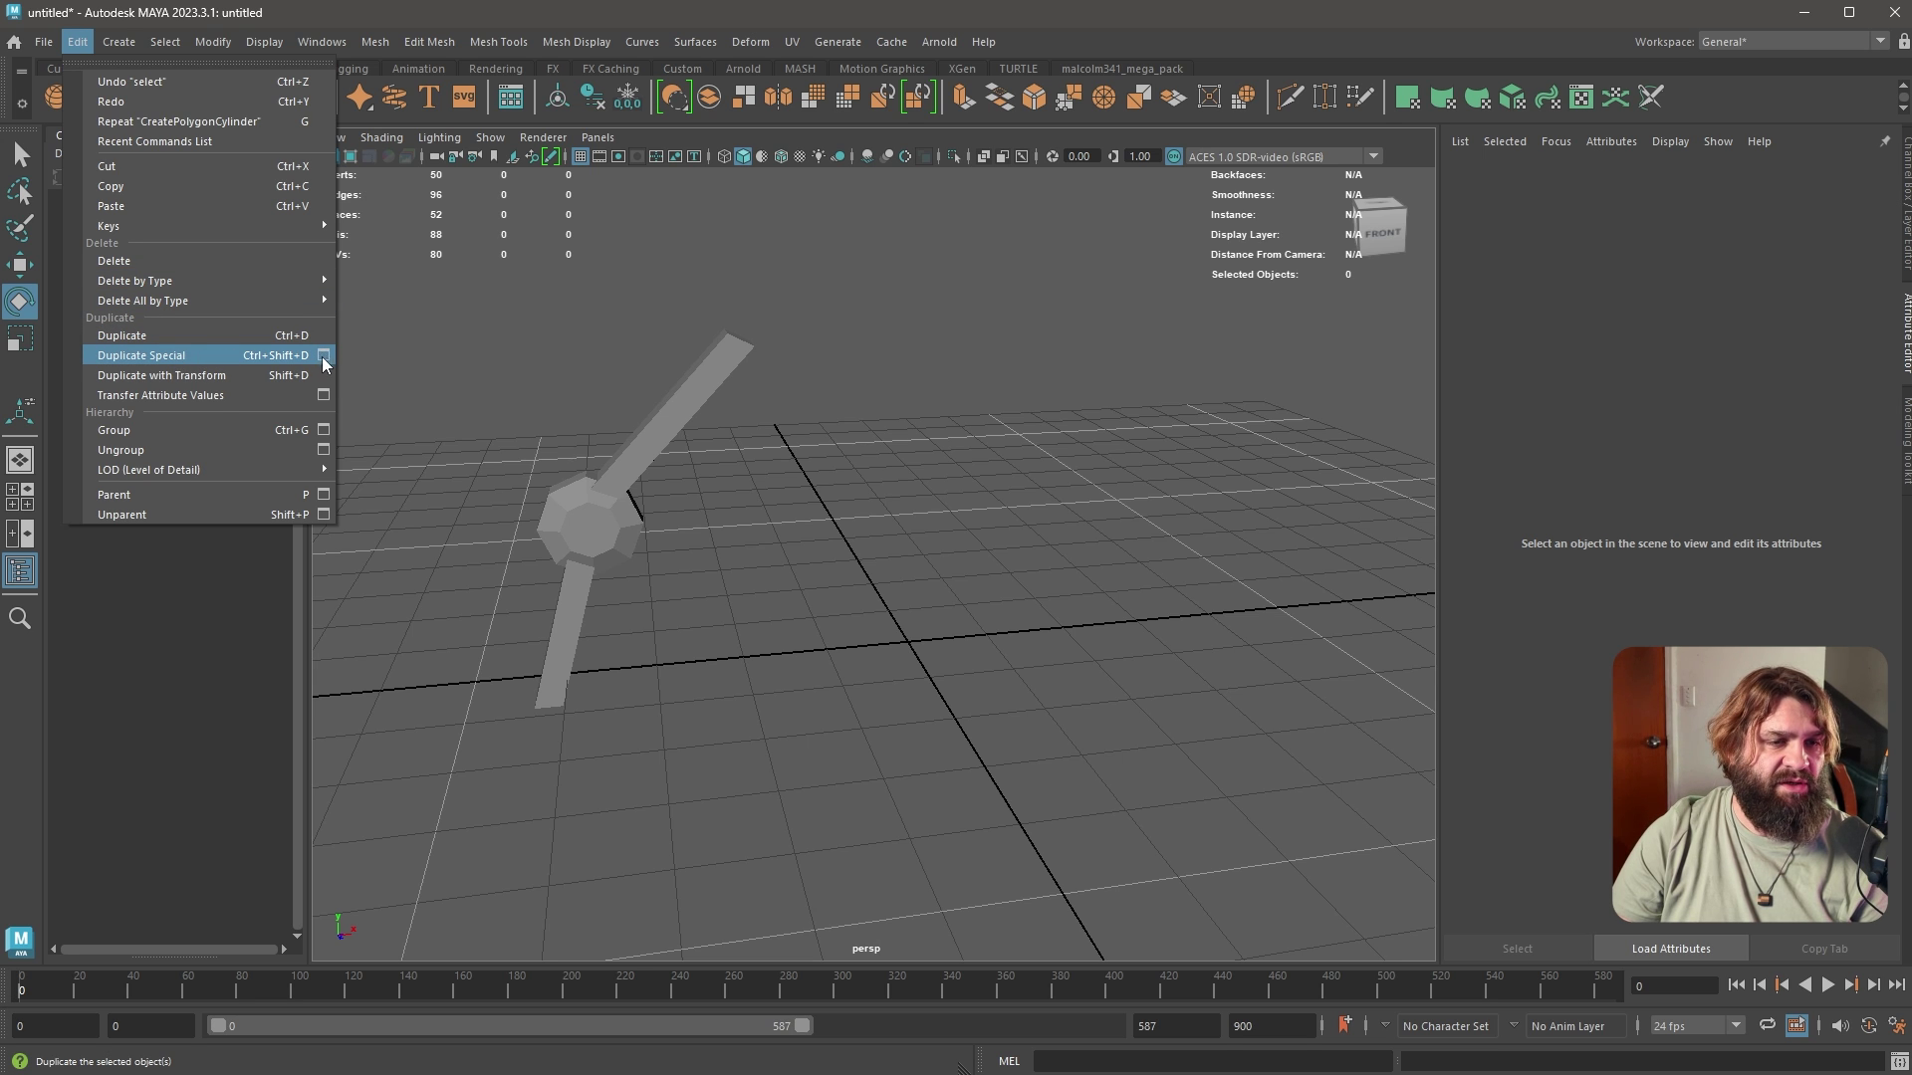
left_click(325, 367)
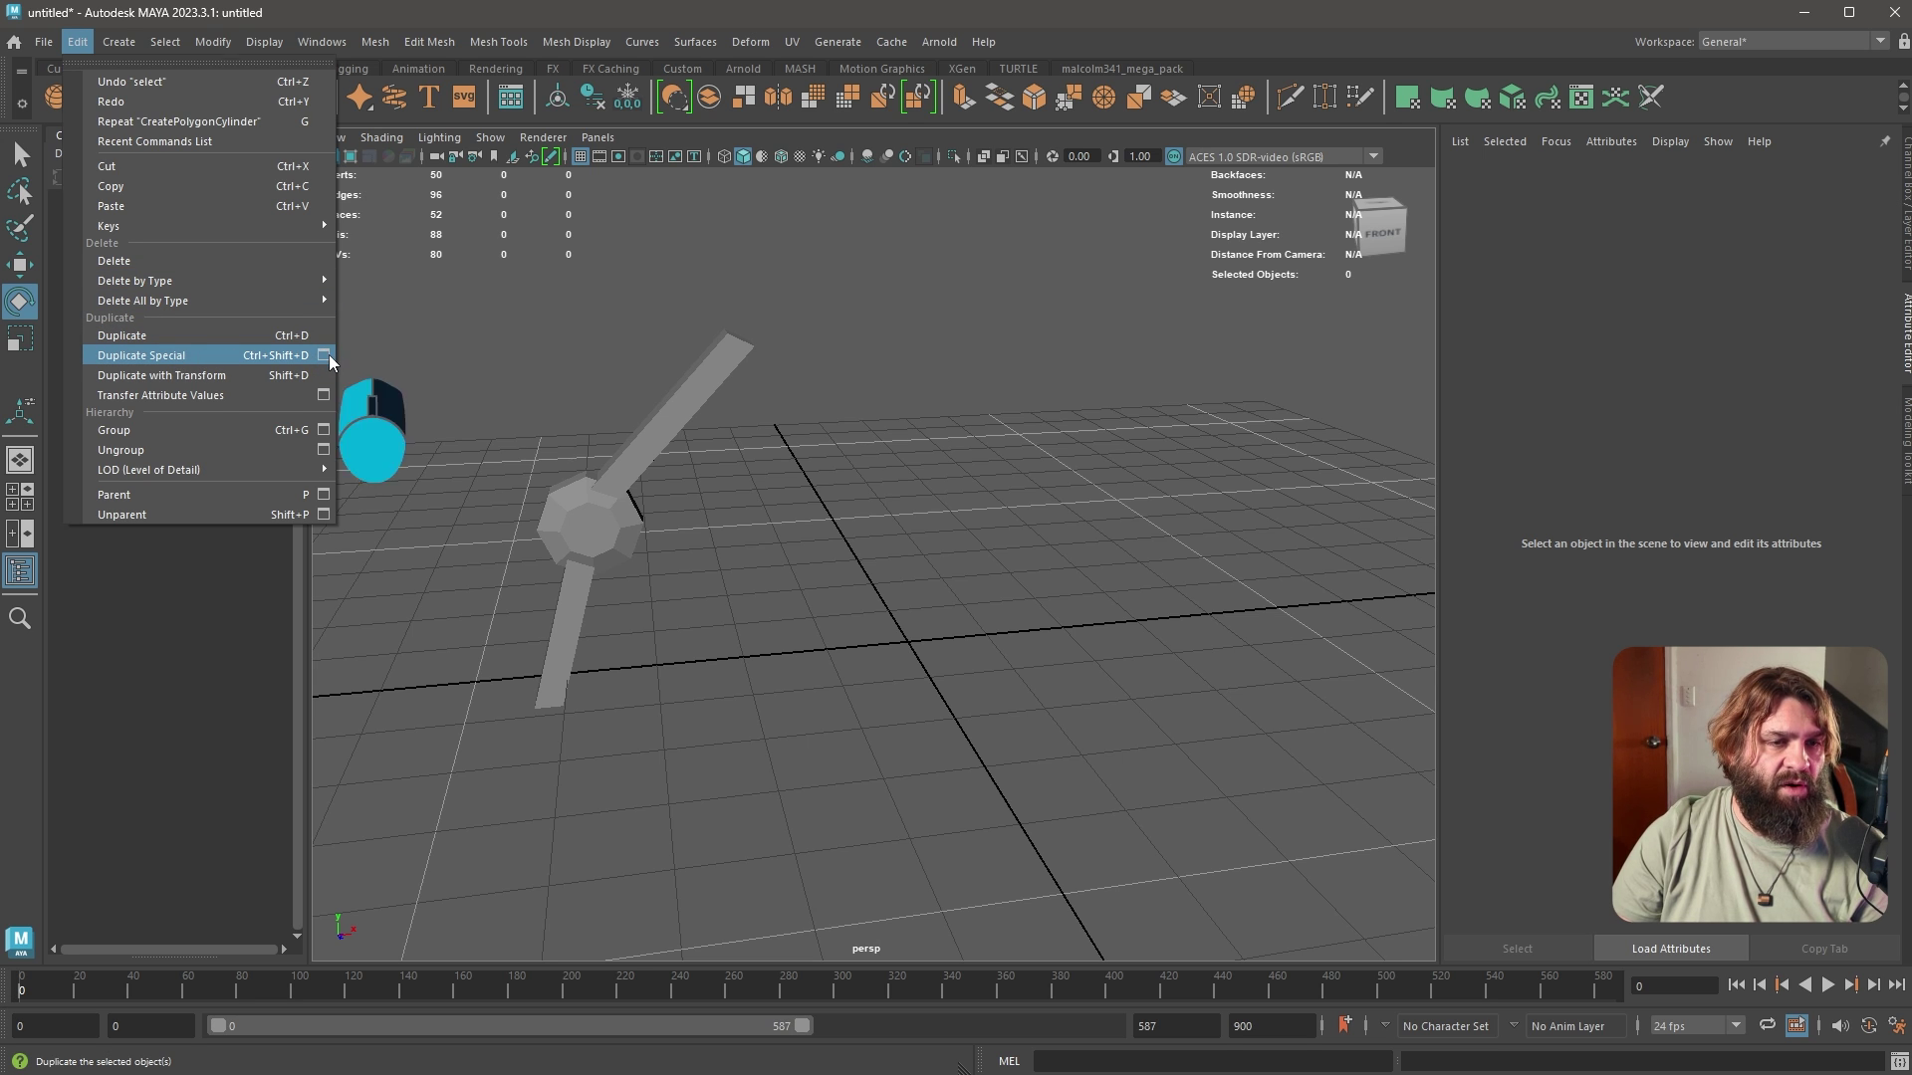
left_click_drag(416, 207, 1162, 371)
left_click(1102, 421)
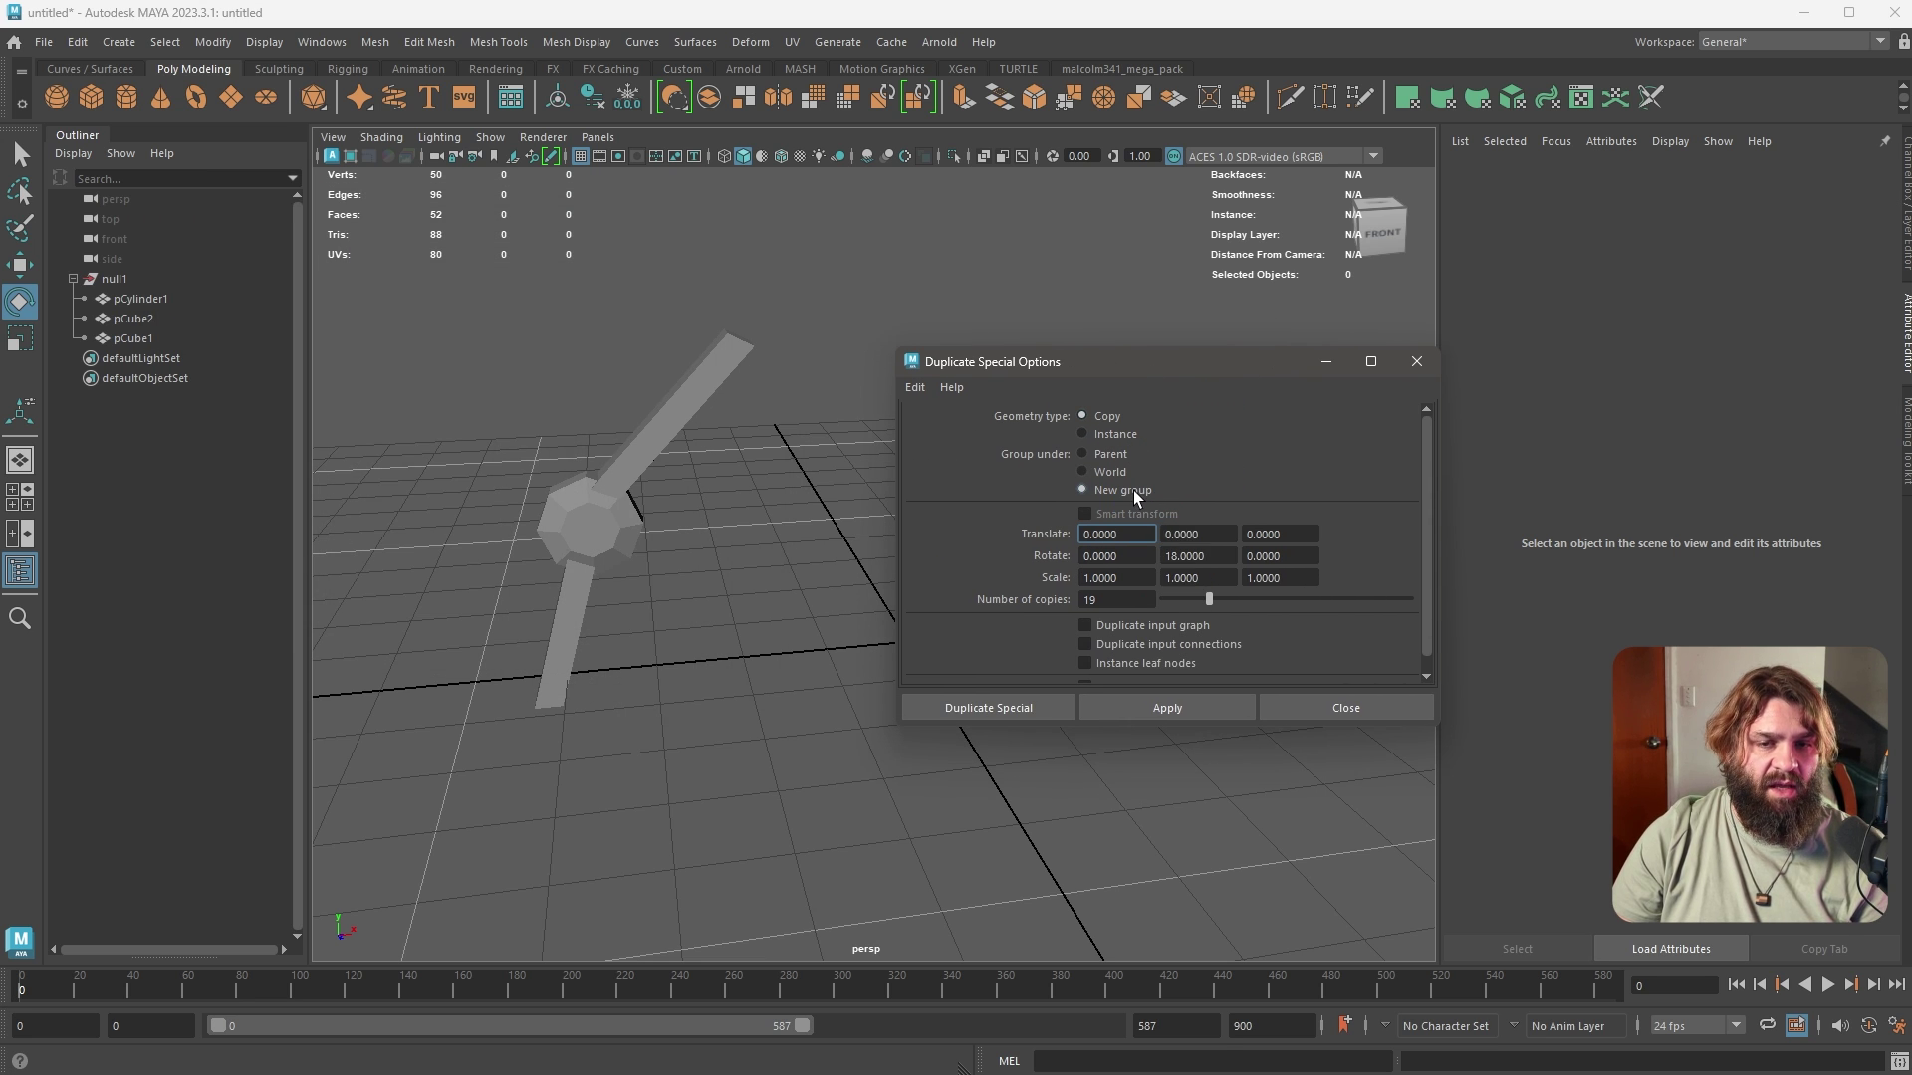
double_click(1218, 559)
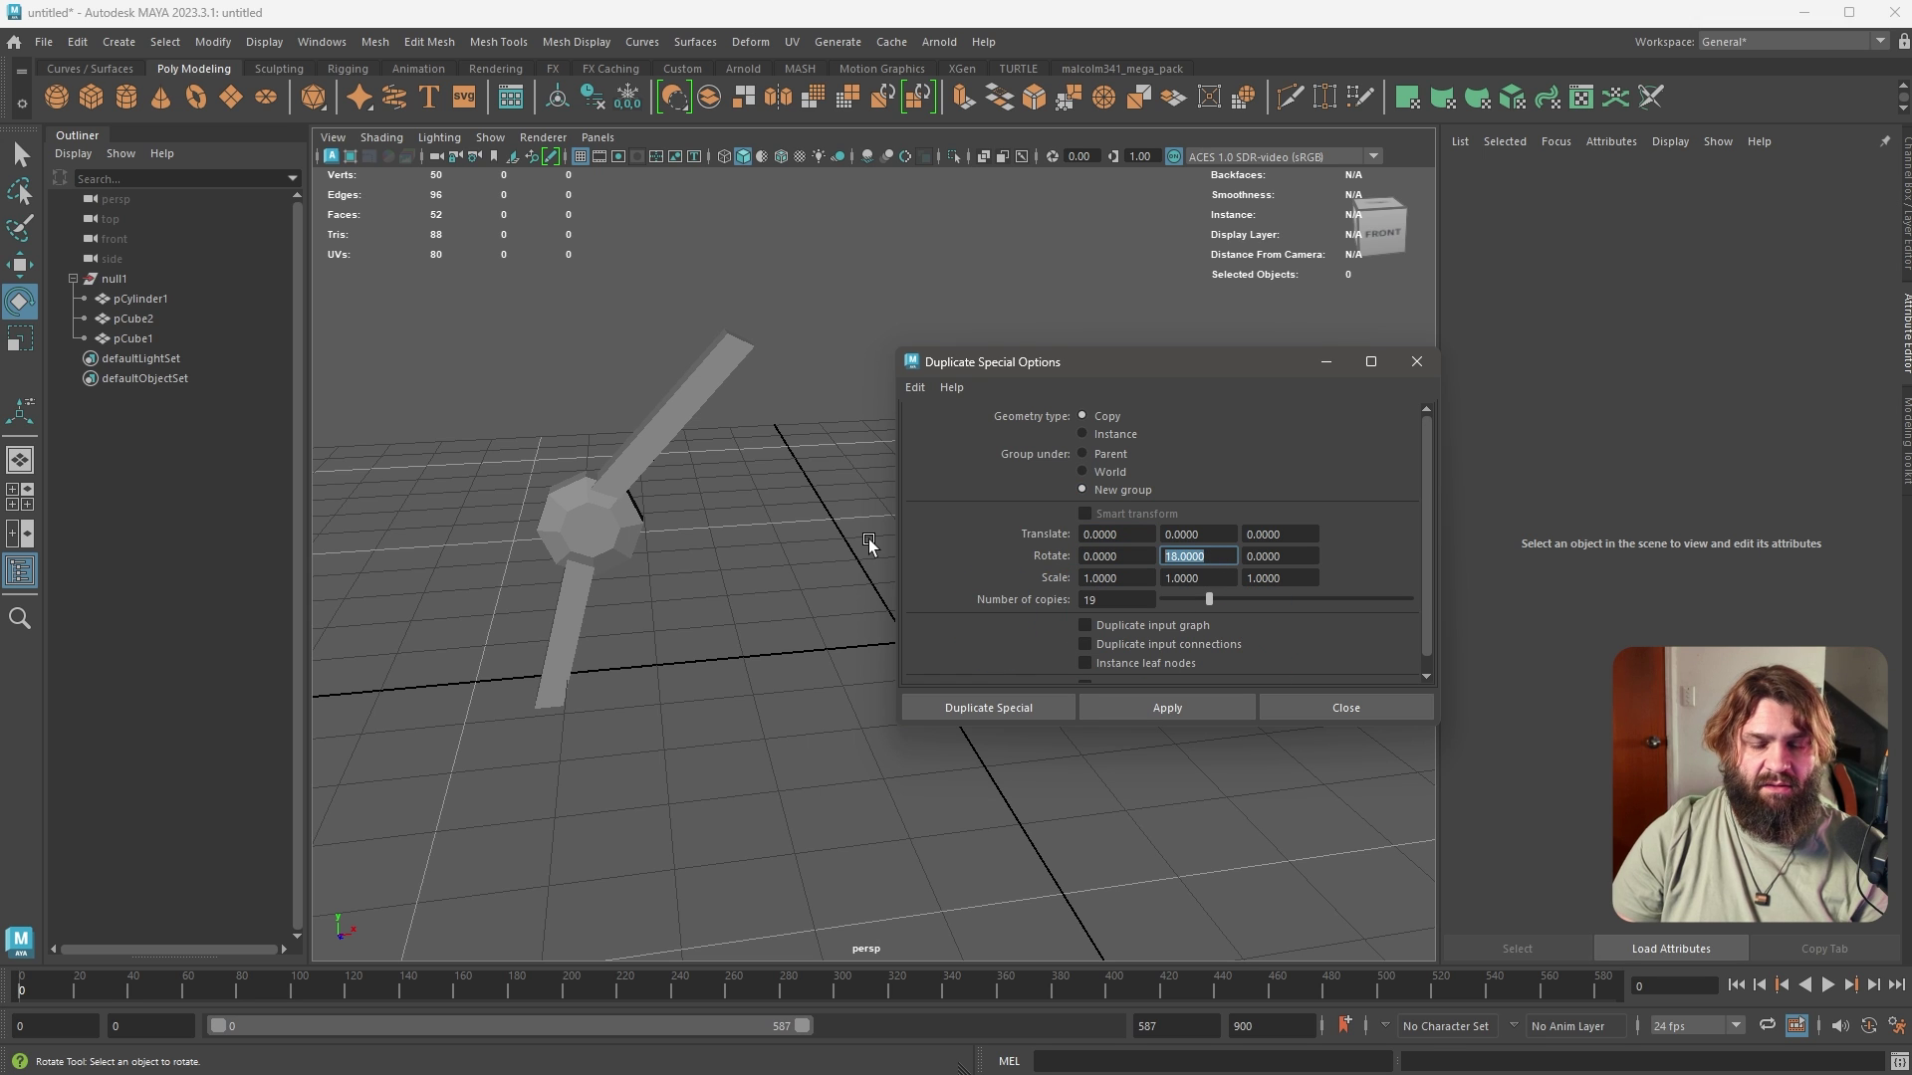
type("90")
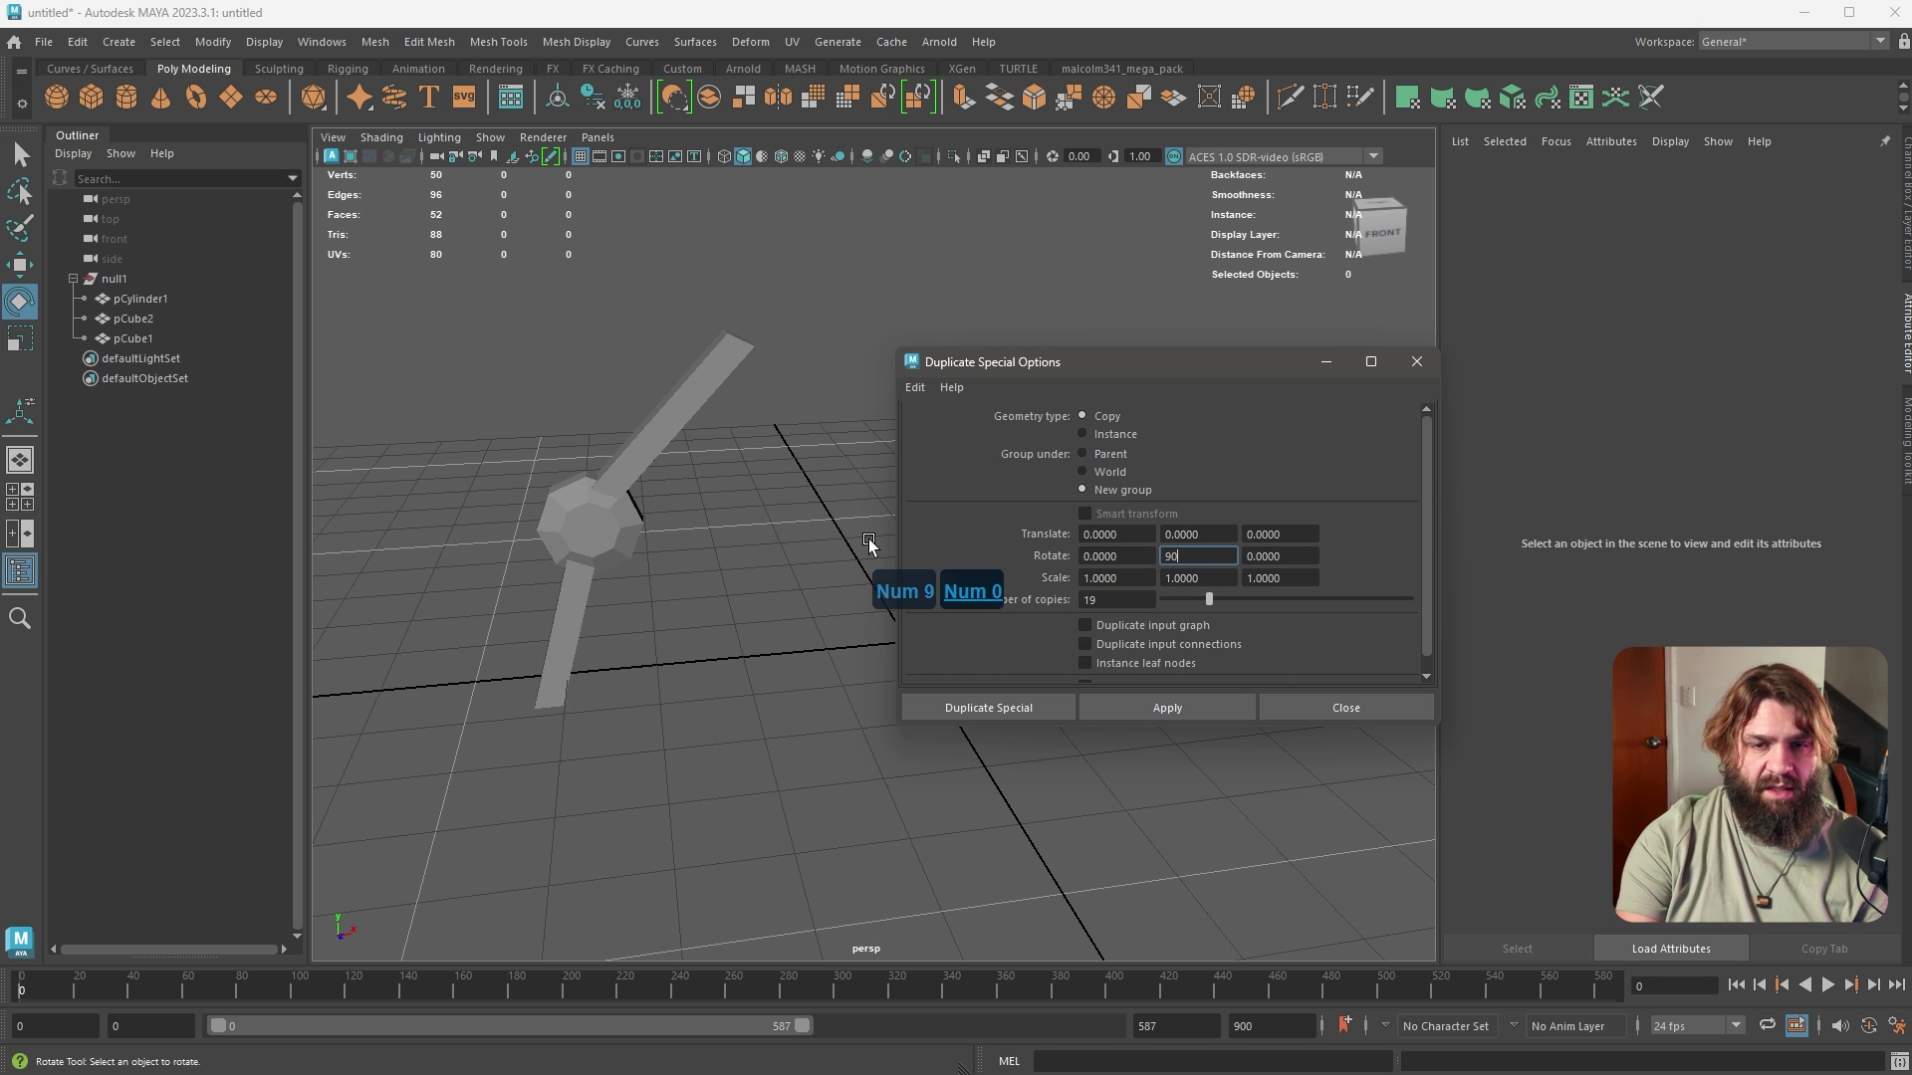
double_click(1204, 581)
double_click(1126, 601)
type("3")
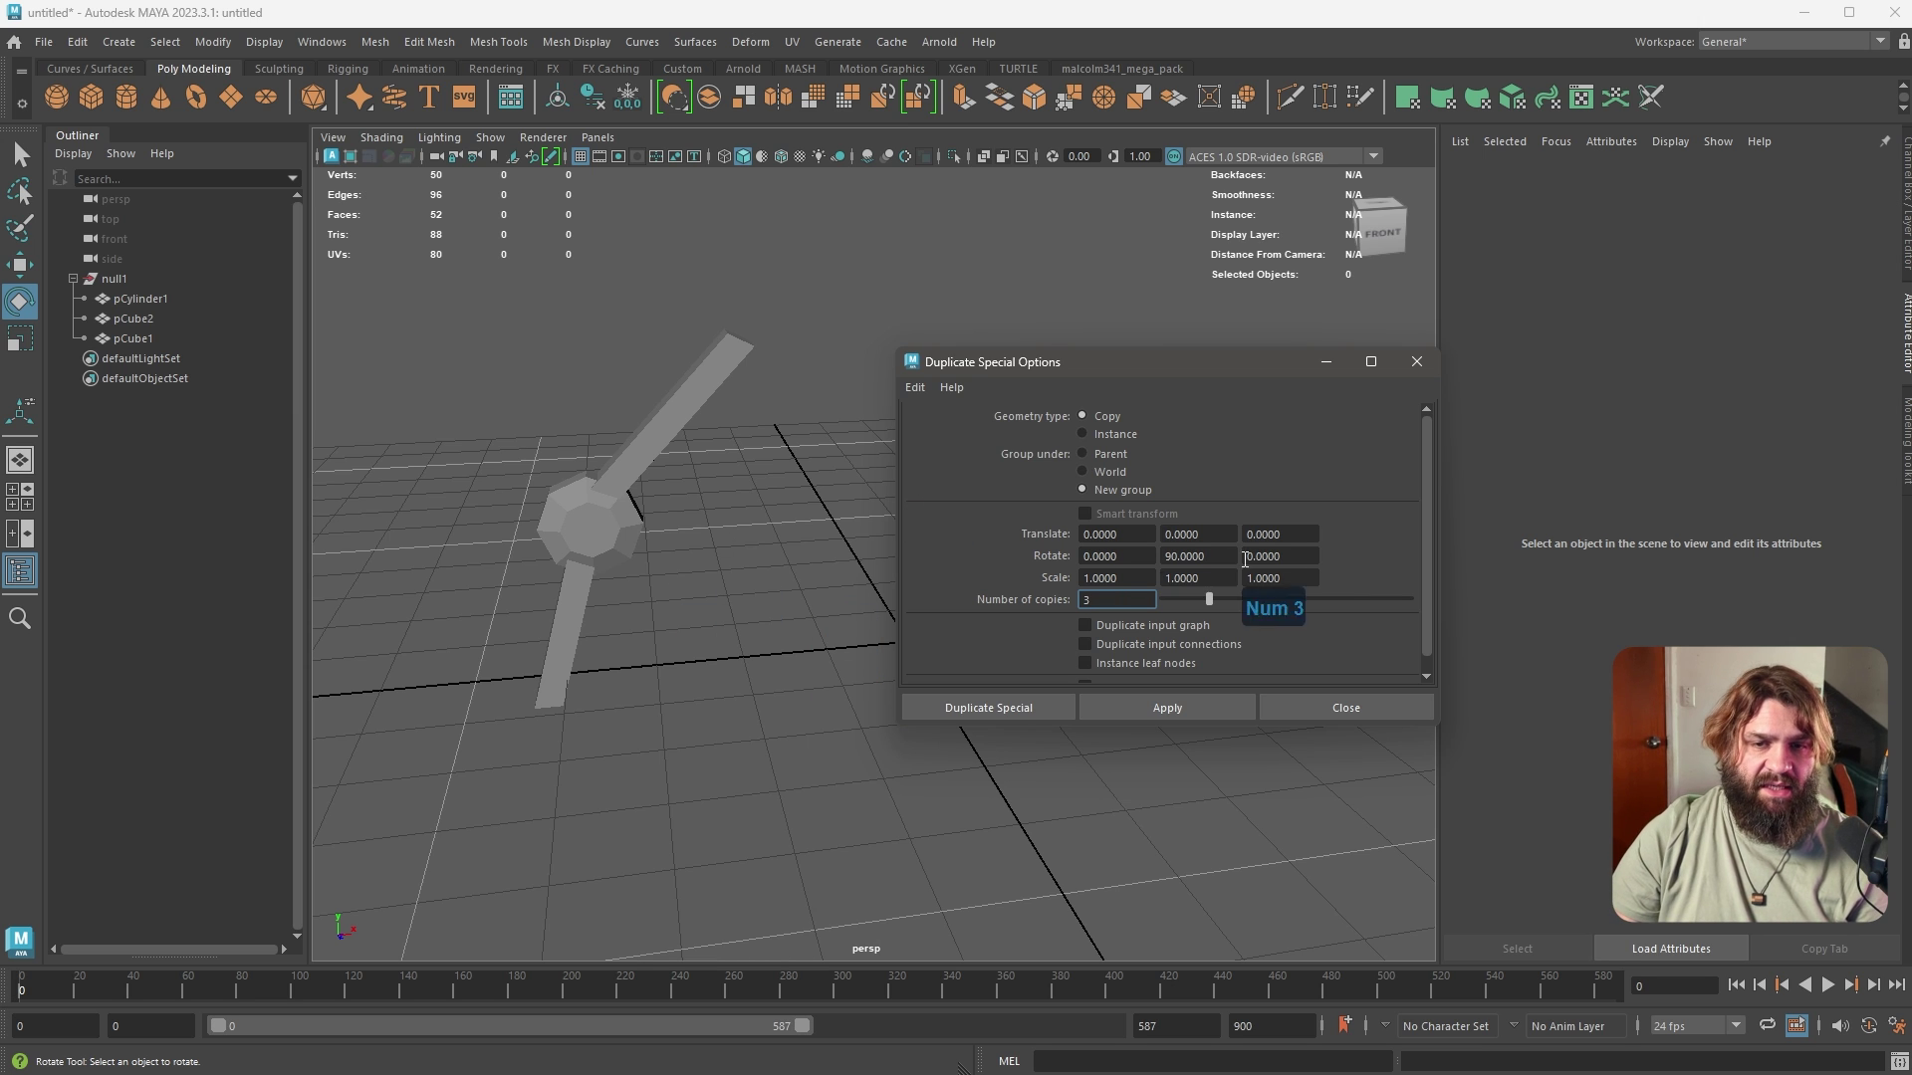
left_click(1210, 556)
left_click(1141, 559)
left_click(1132, 560)
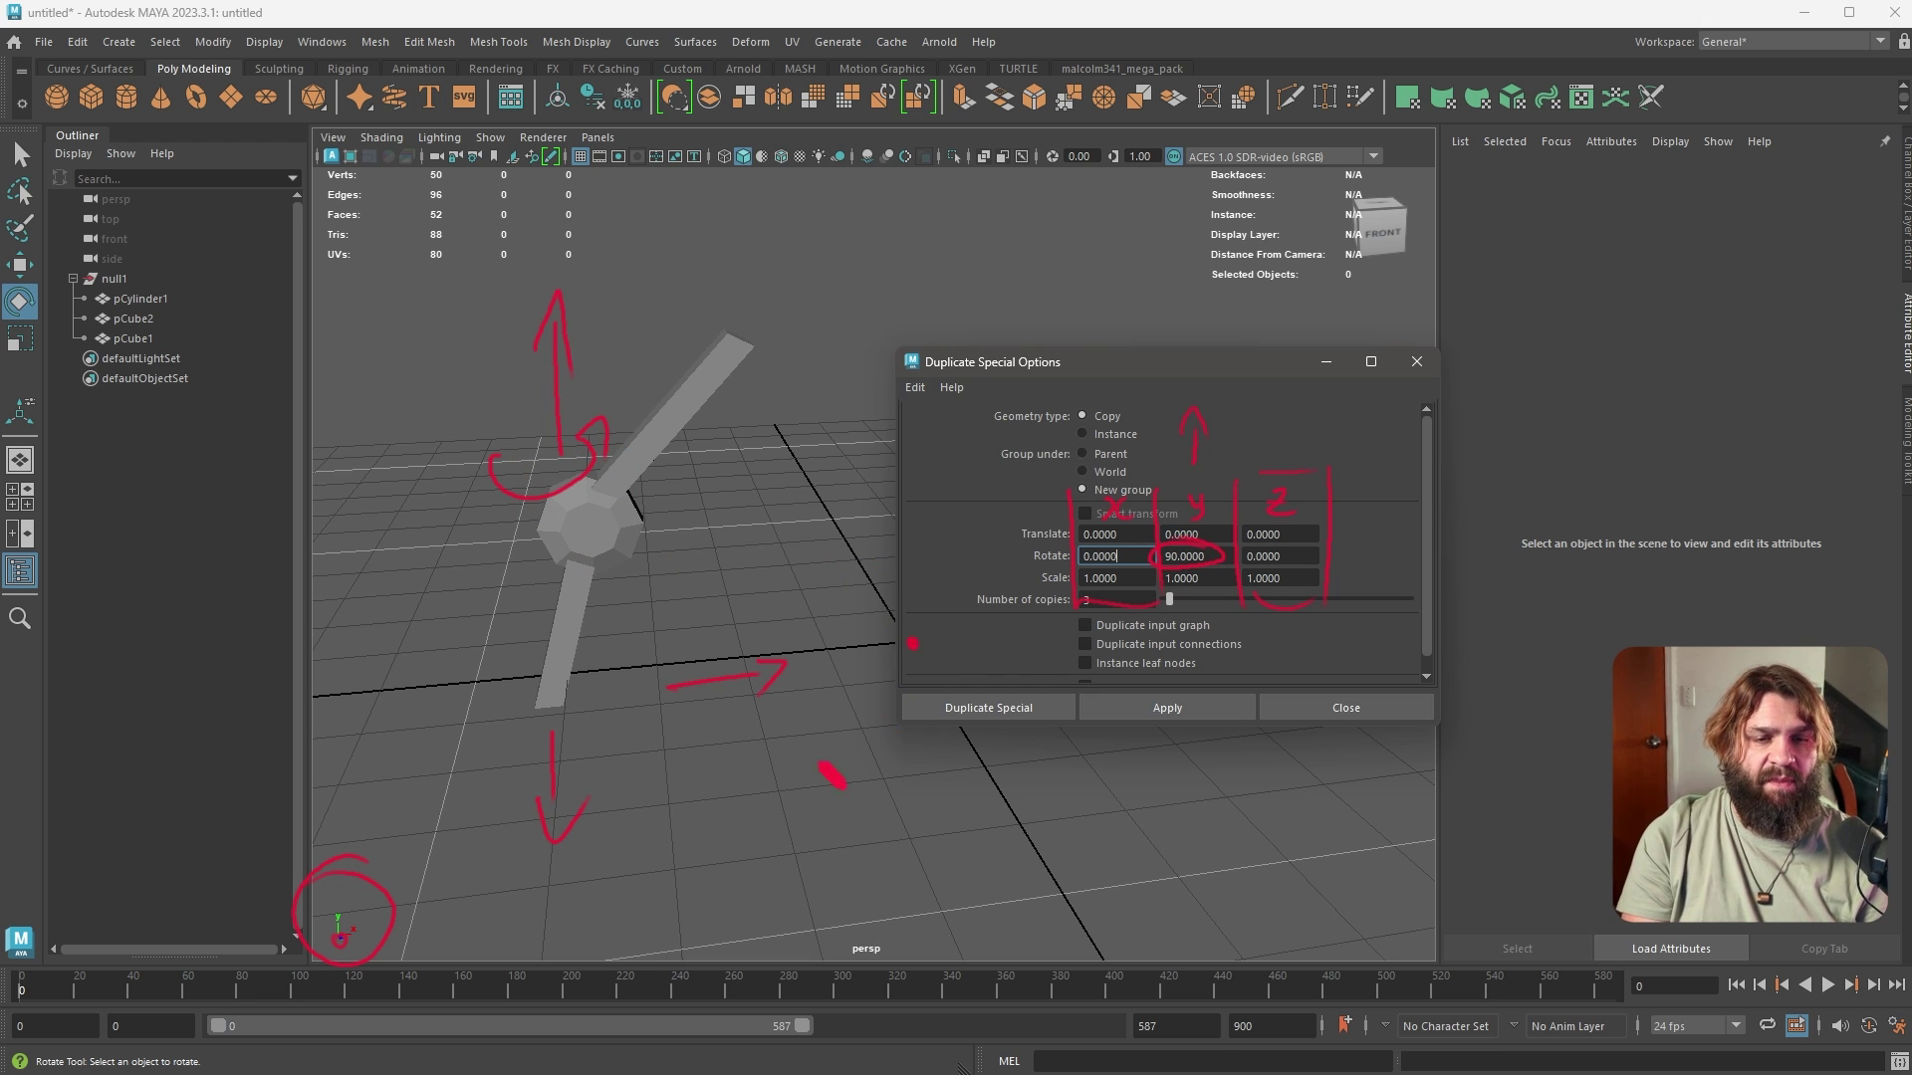
left_click_drag(636, 785, 980, 821)
left_click_drag(565, 667, 804, 552)
left_click_drag(791, 320, 649, 741)
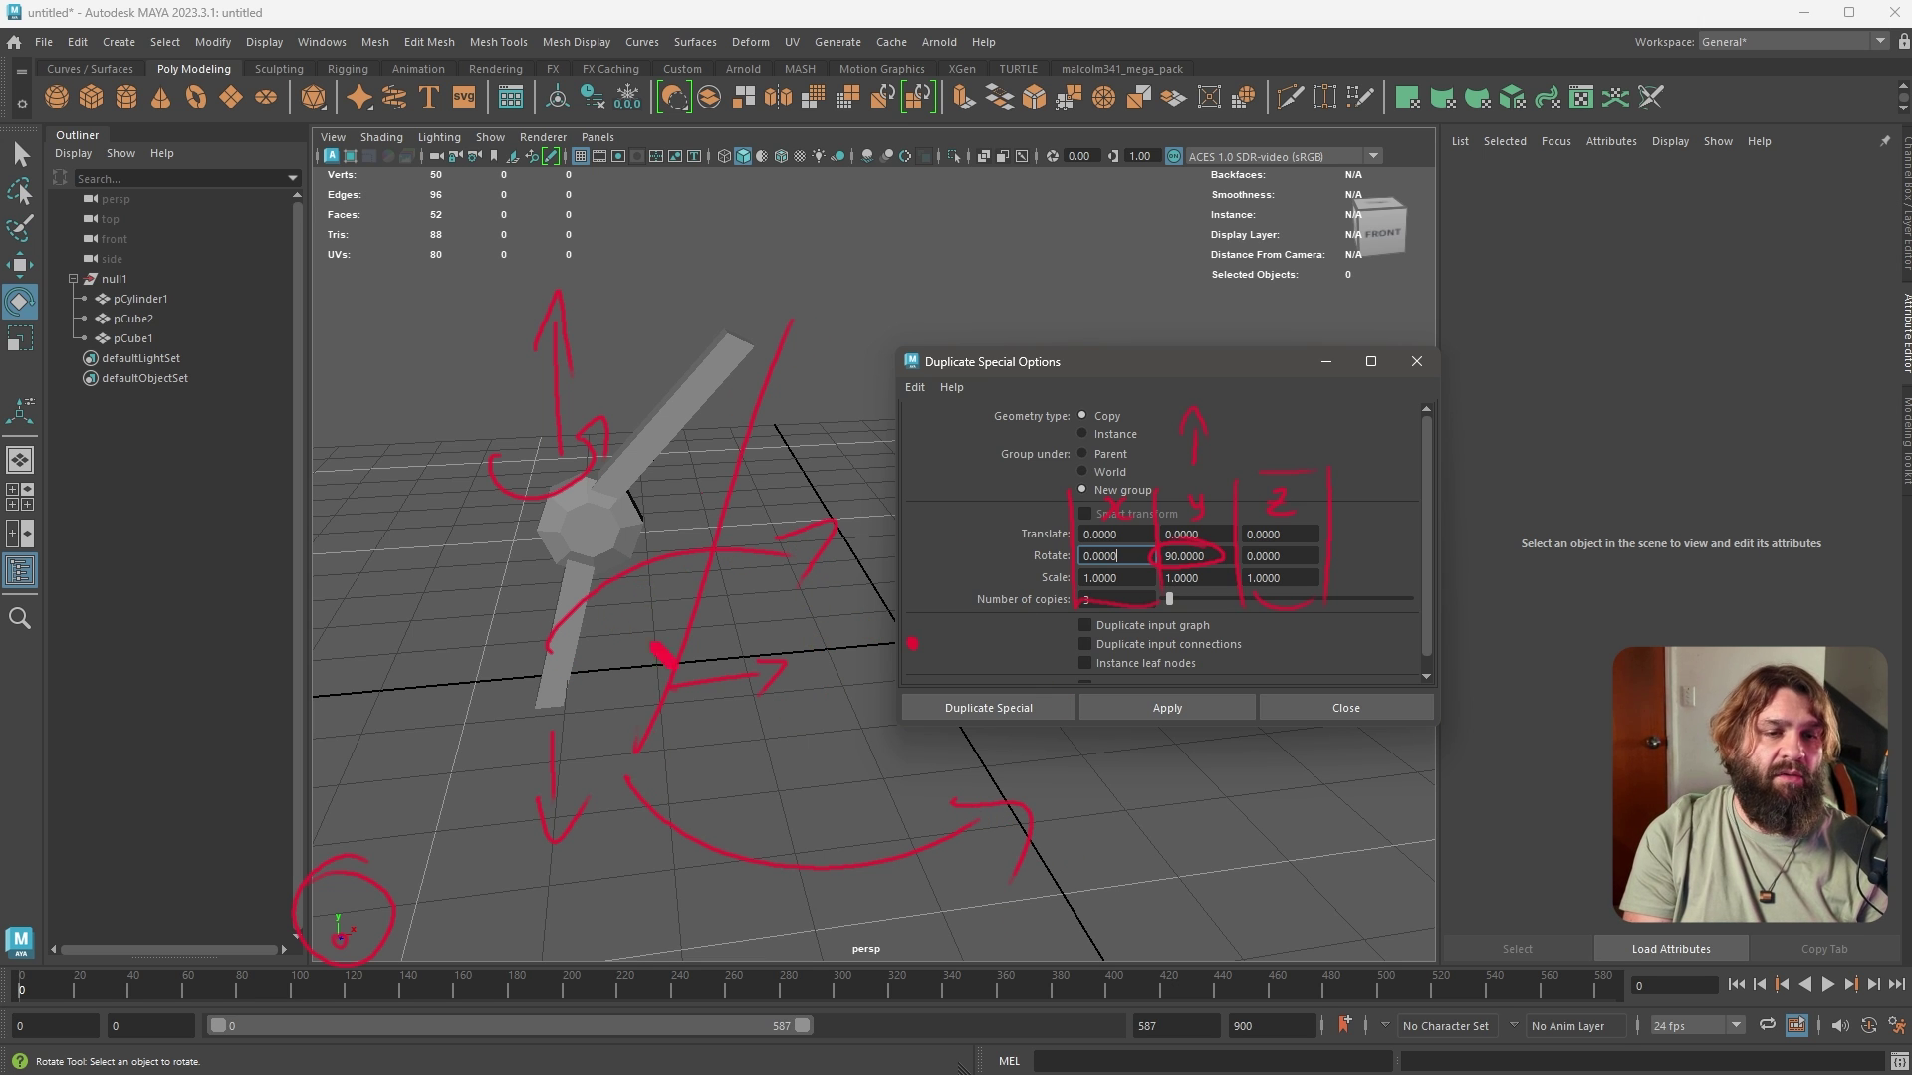
mouse_move(518, 724)
left_mouse_down()
mouse_move(581, 498)
mouse_move(683, 707)
left_mouse_up()
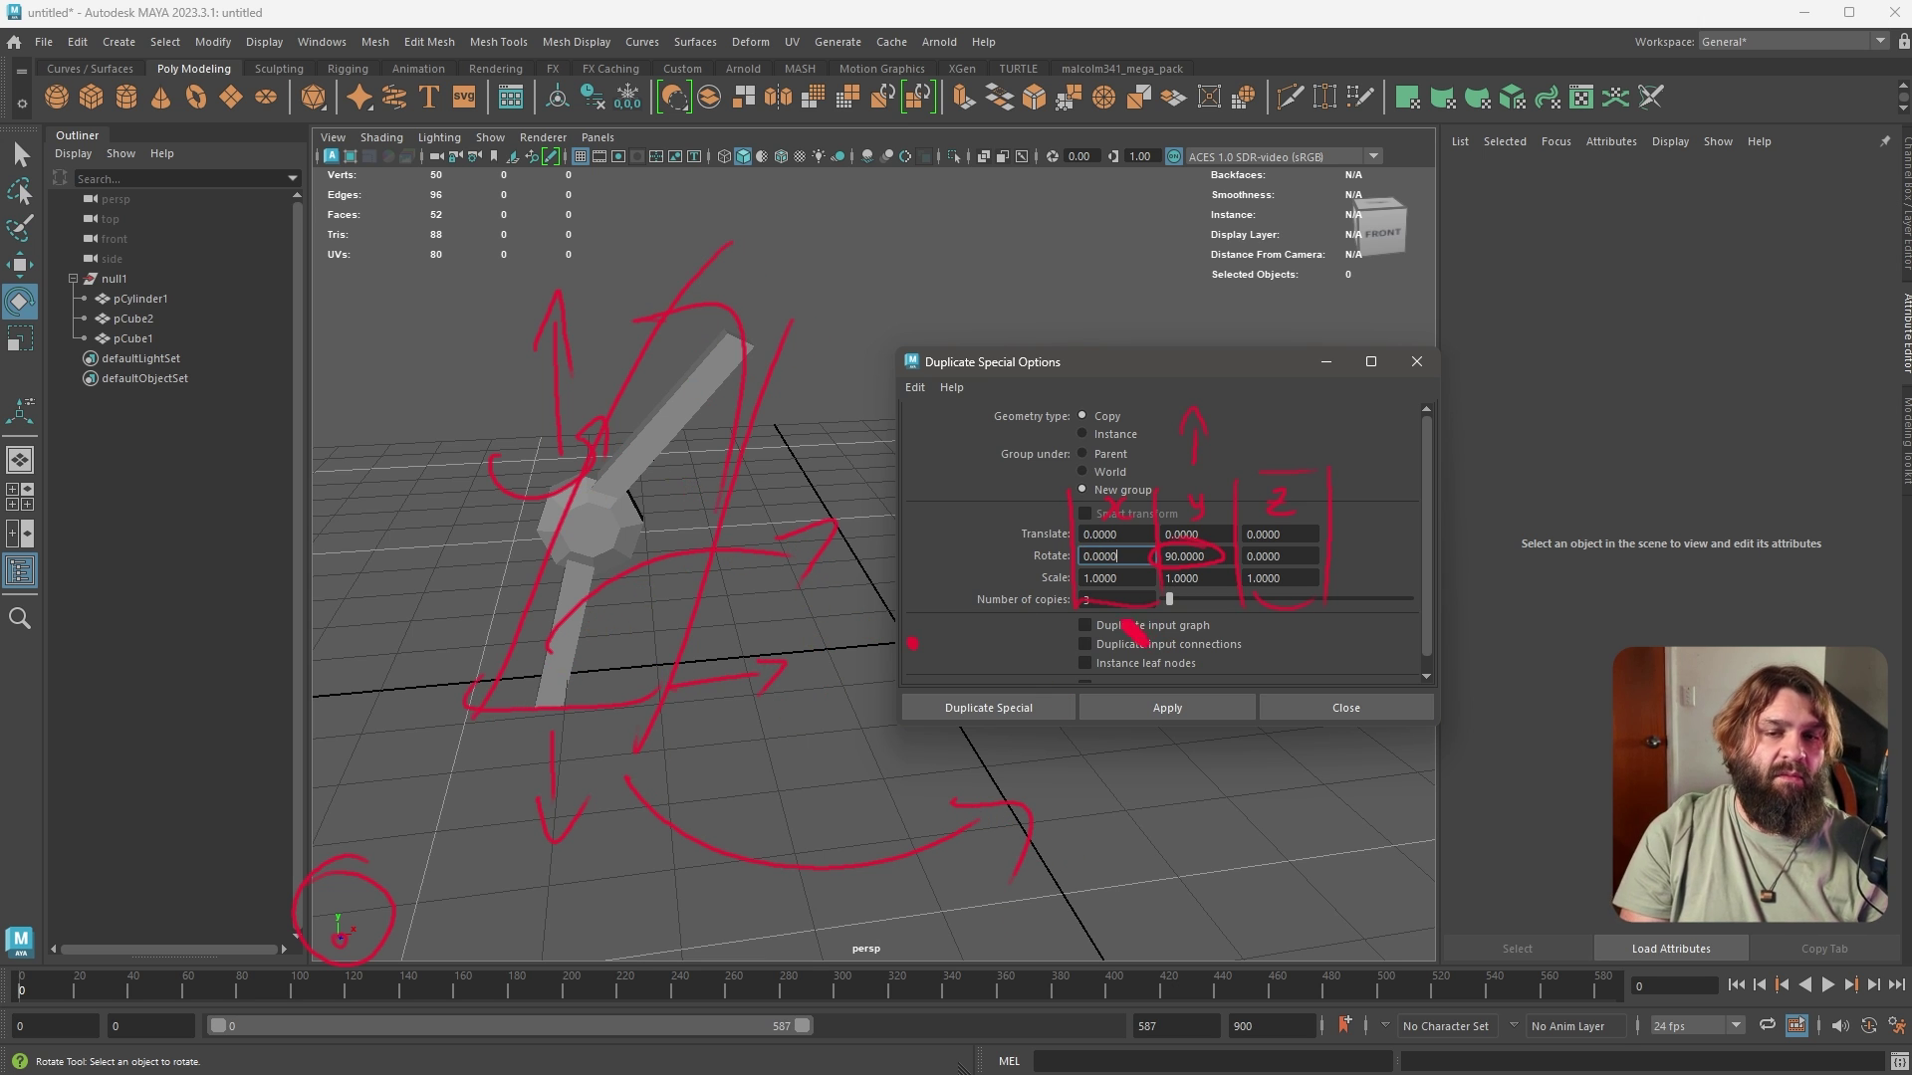
mouse_move(1147, 782)
left_mouse_down()
mouse_move(1237, 802)
mouse_move(1226, 865)
left_mouse_up()
key("Escape")
Apply Duplicate Special with the current rotation and copy settings, keeping its options window open
left_click(1227, 560)
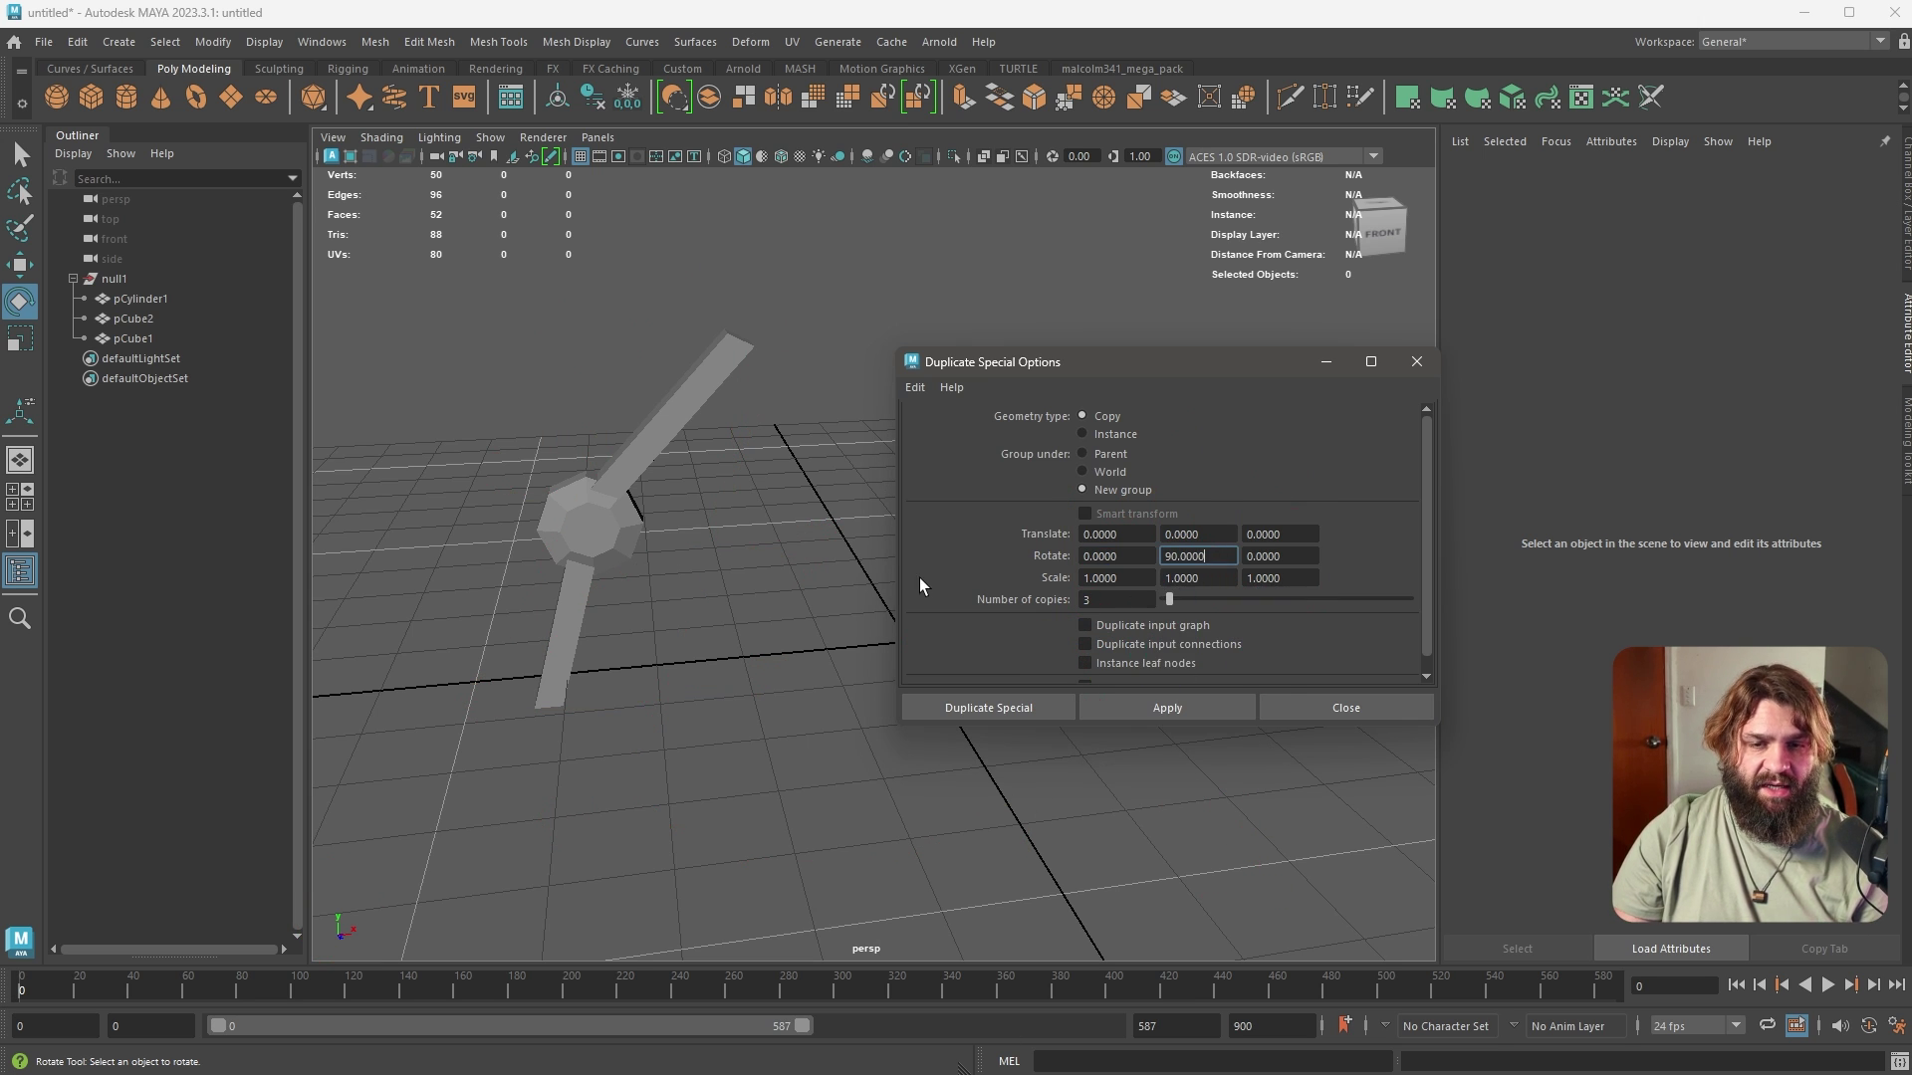
left_click(1104, 603)
left_click(1167, 709)
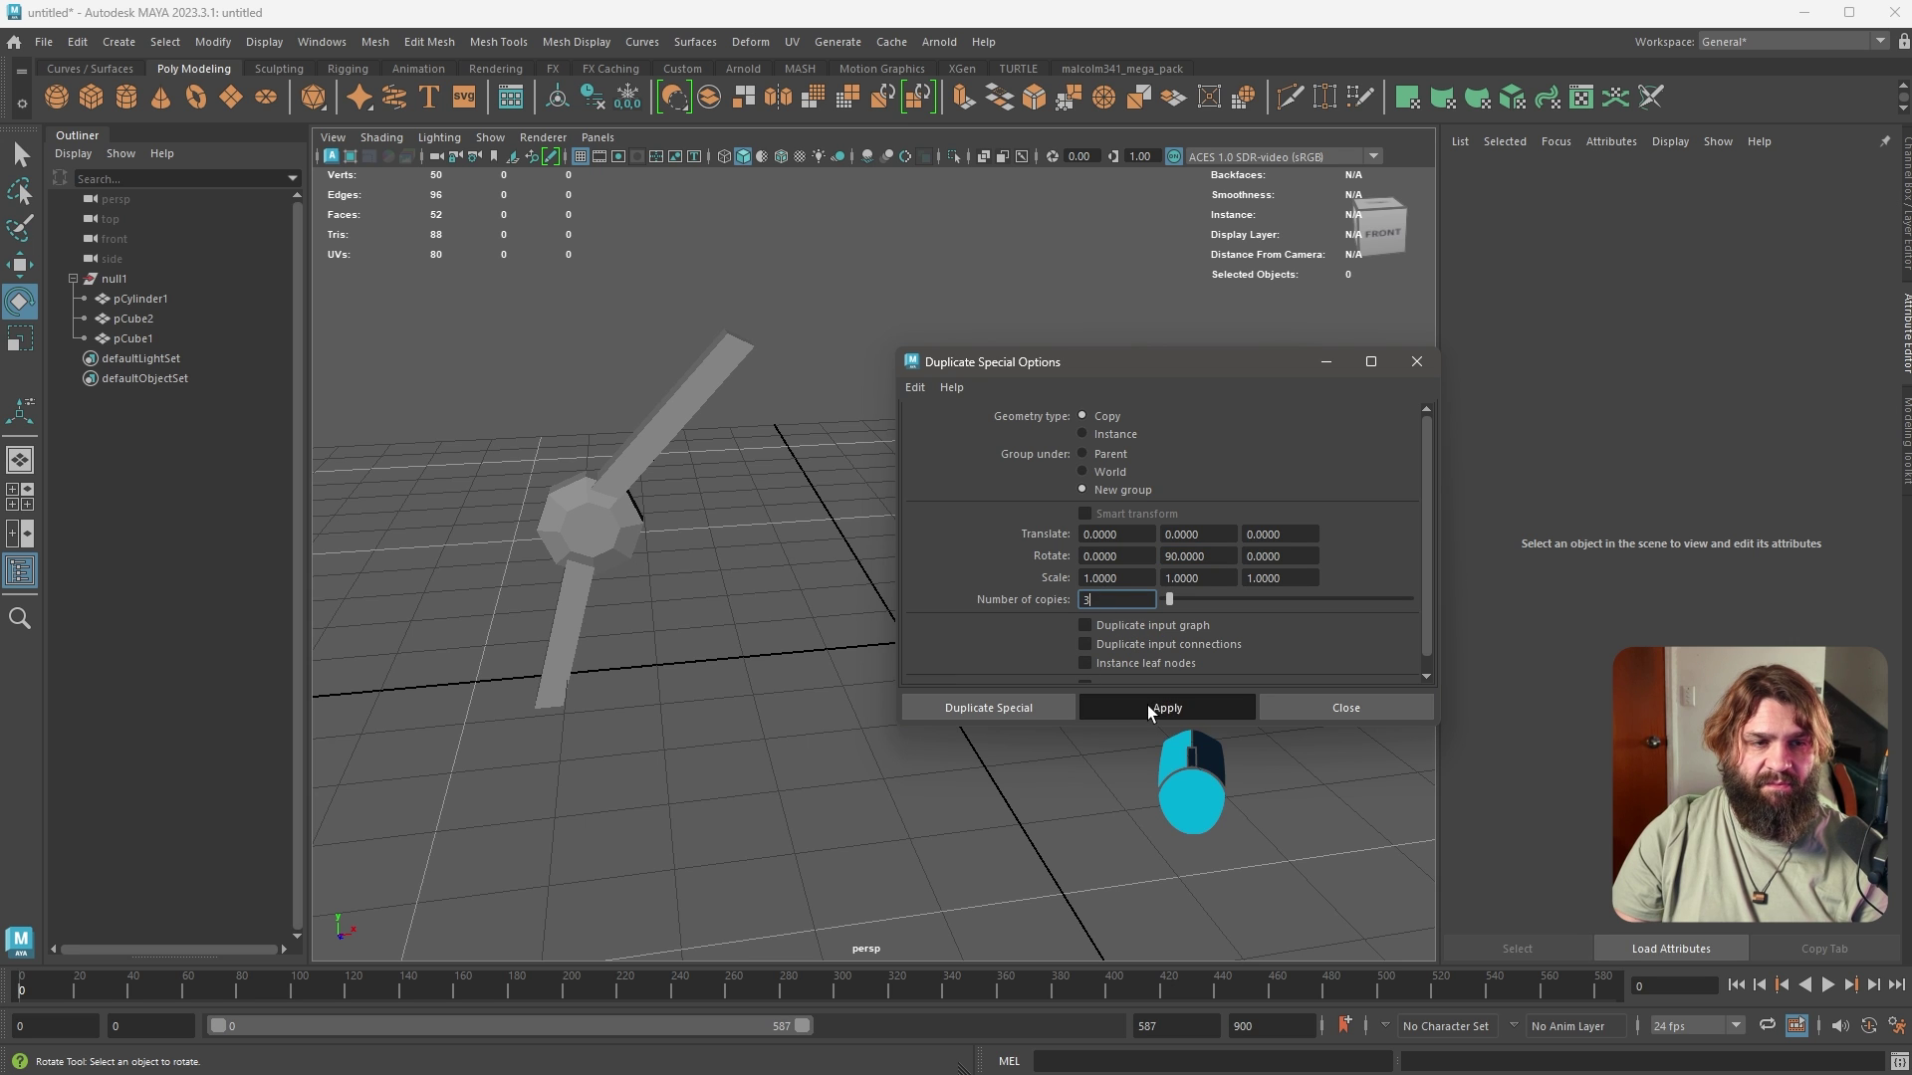
Duplicate the null1 arm group around the origin with the current Duplicate Special options, and move the options window off the copies
left_click(117, 283)
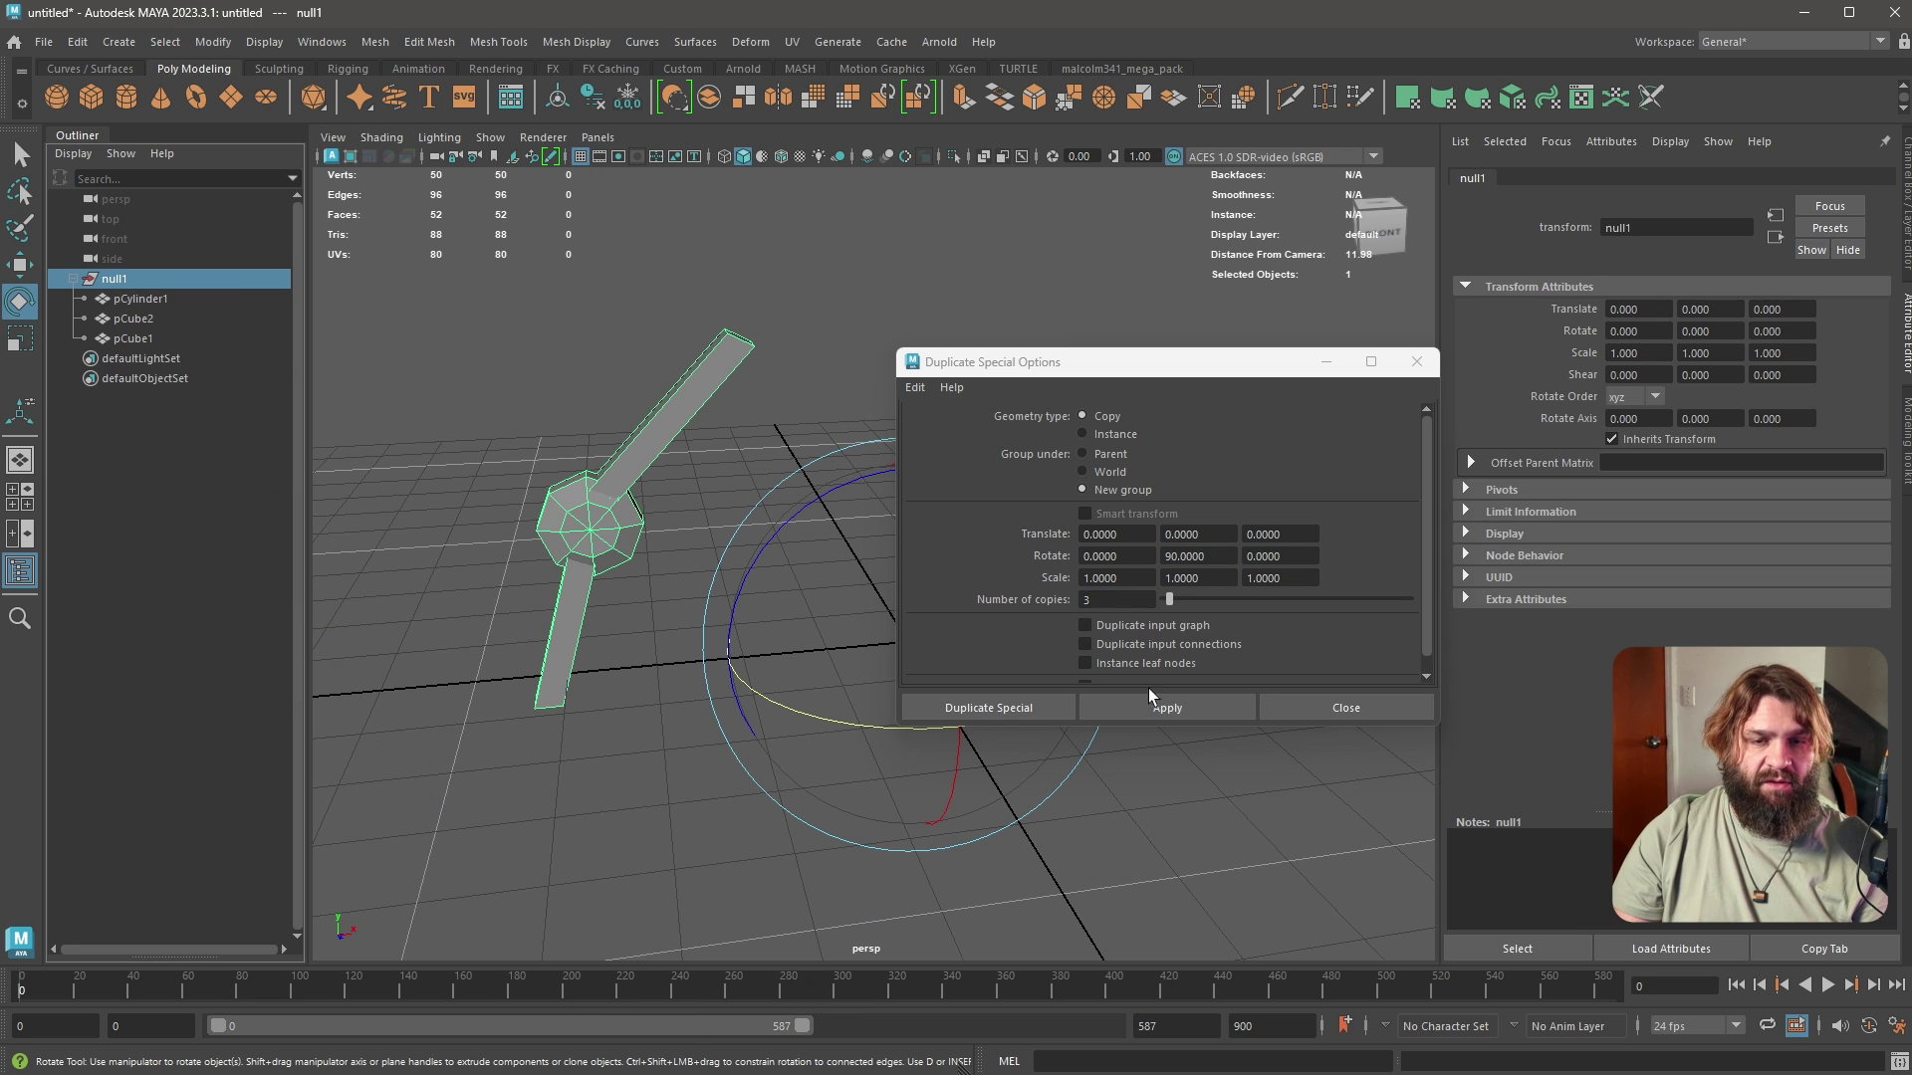
left_click(1177, 709)
left_click_drag(1165, 382, 1757, 412)
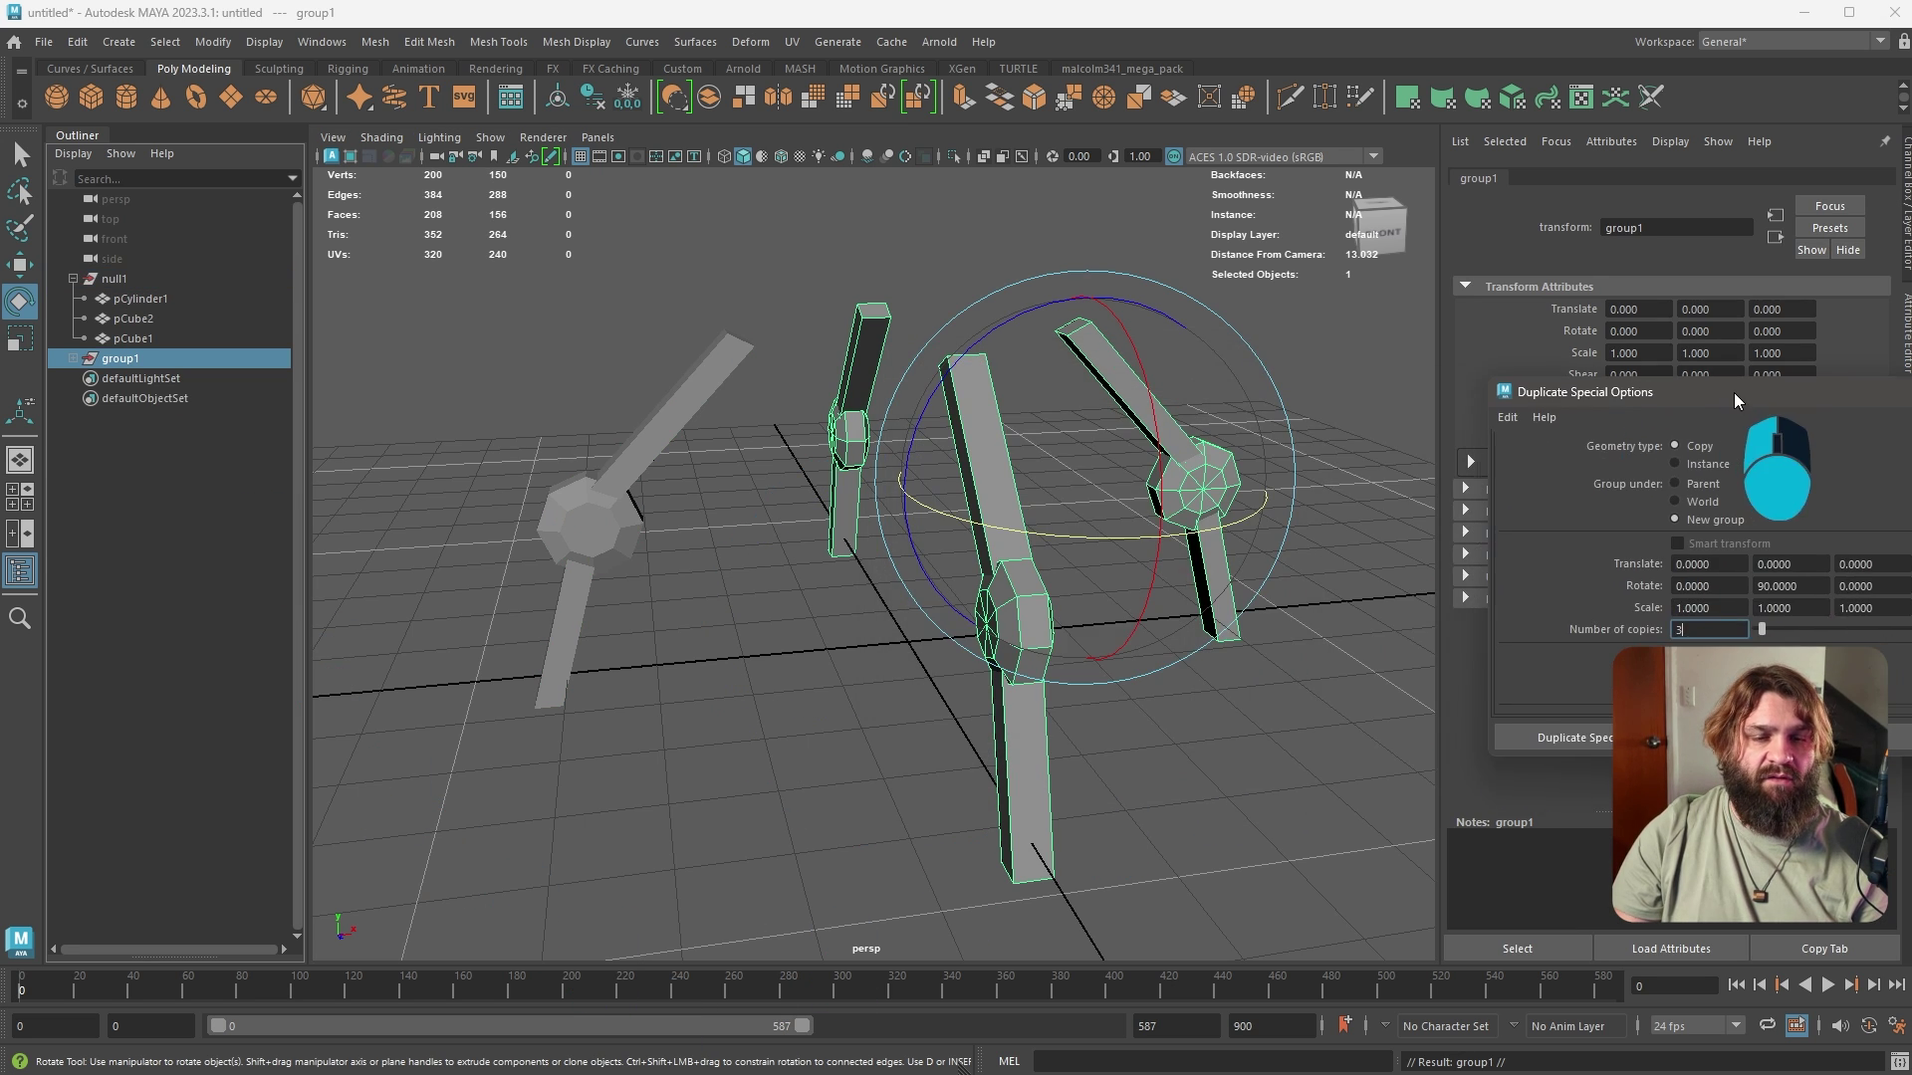
left_click(787, 645)
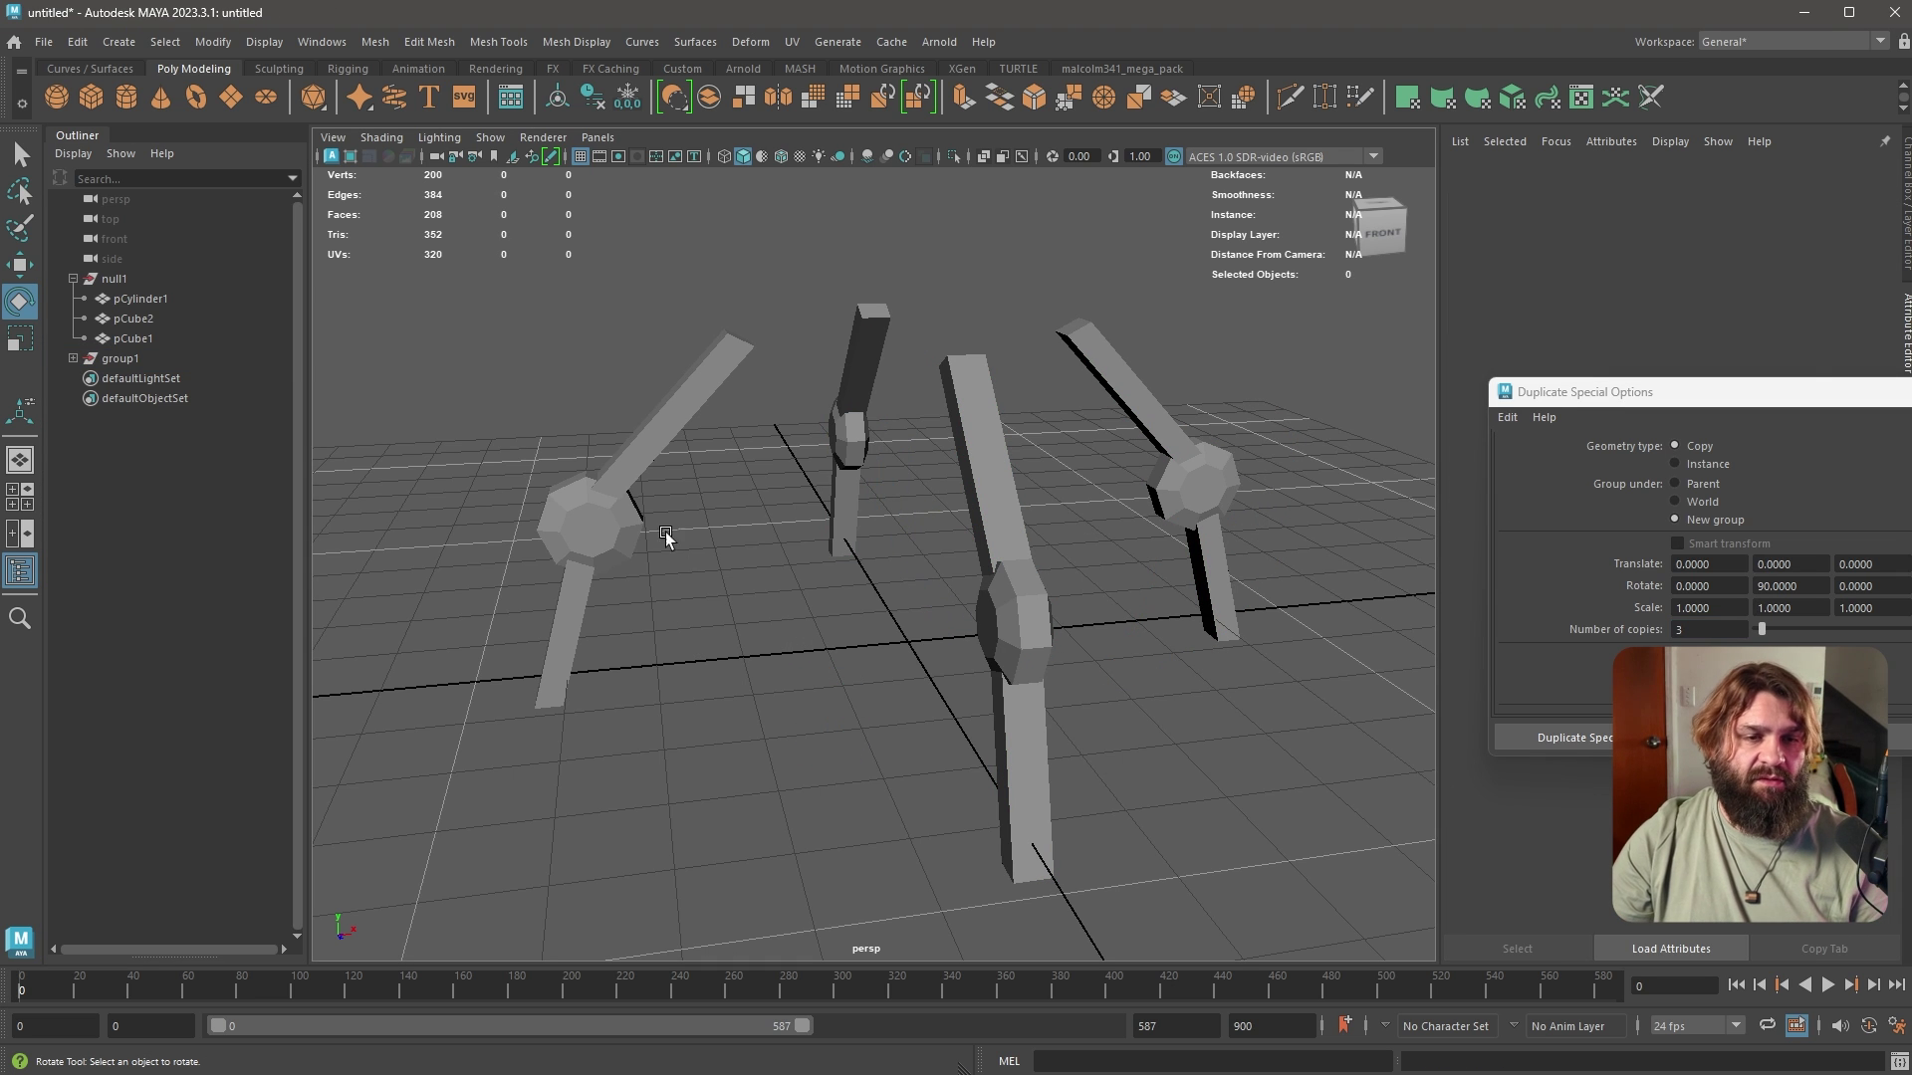
Try rotating the original arm's upper beam and its lower beam separately, and undo the changes
left_click(660, 410)
left_click_drag(747, 390, 757, 665)
key("ctrl+z")
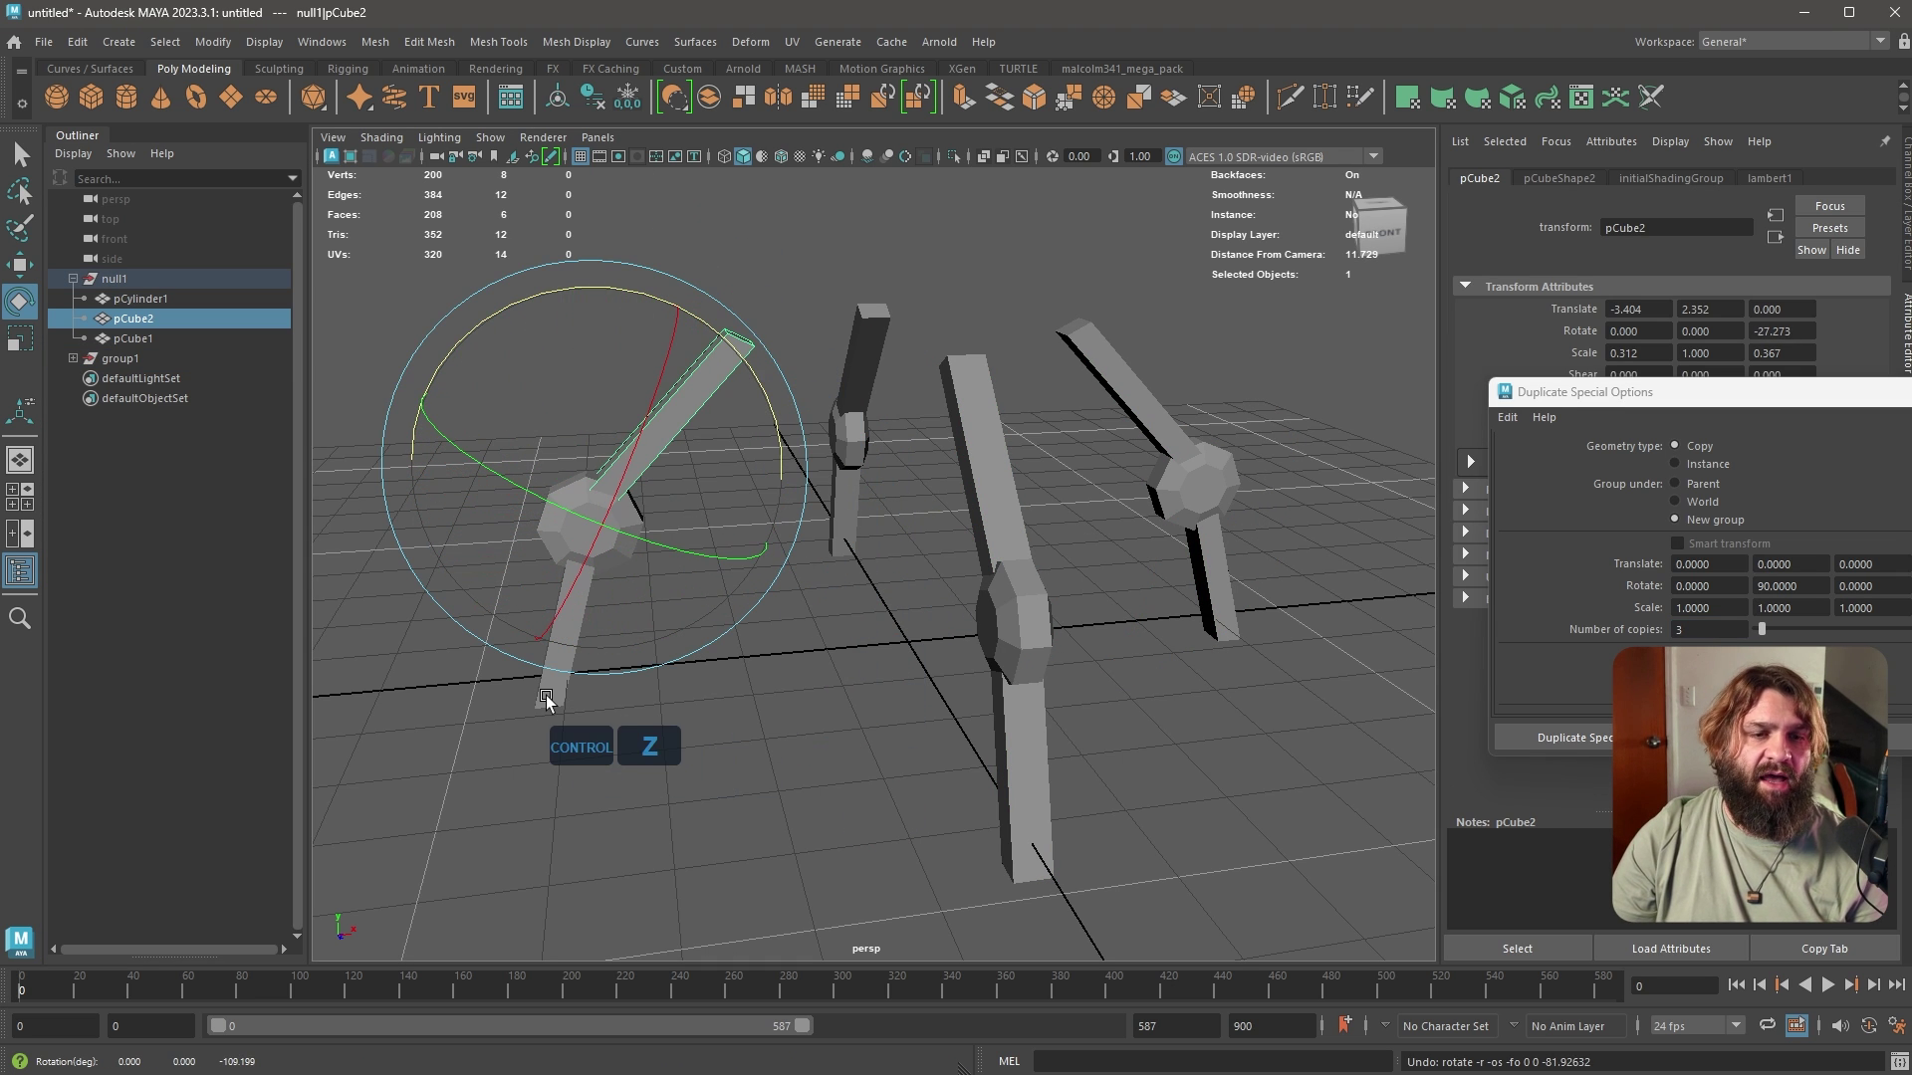
left_click(545, 700)
left_click_drag(597, 697, 719, 659)
key("ctrl+z")
key("ctrl+z")
key("ctrl+z")
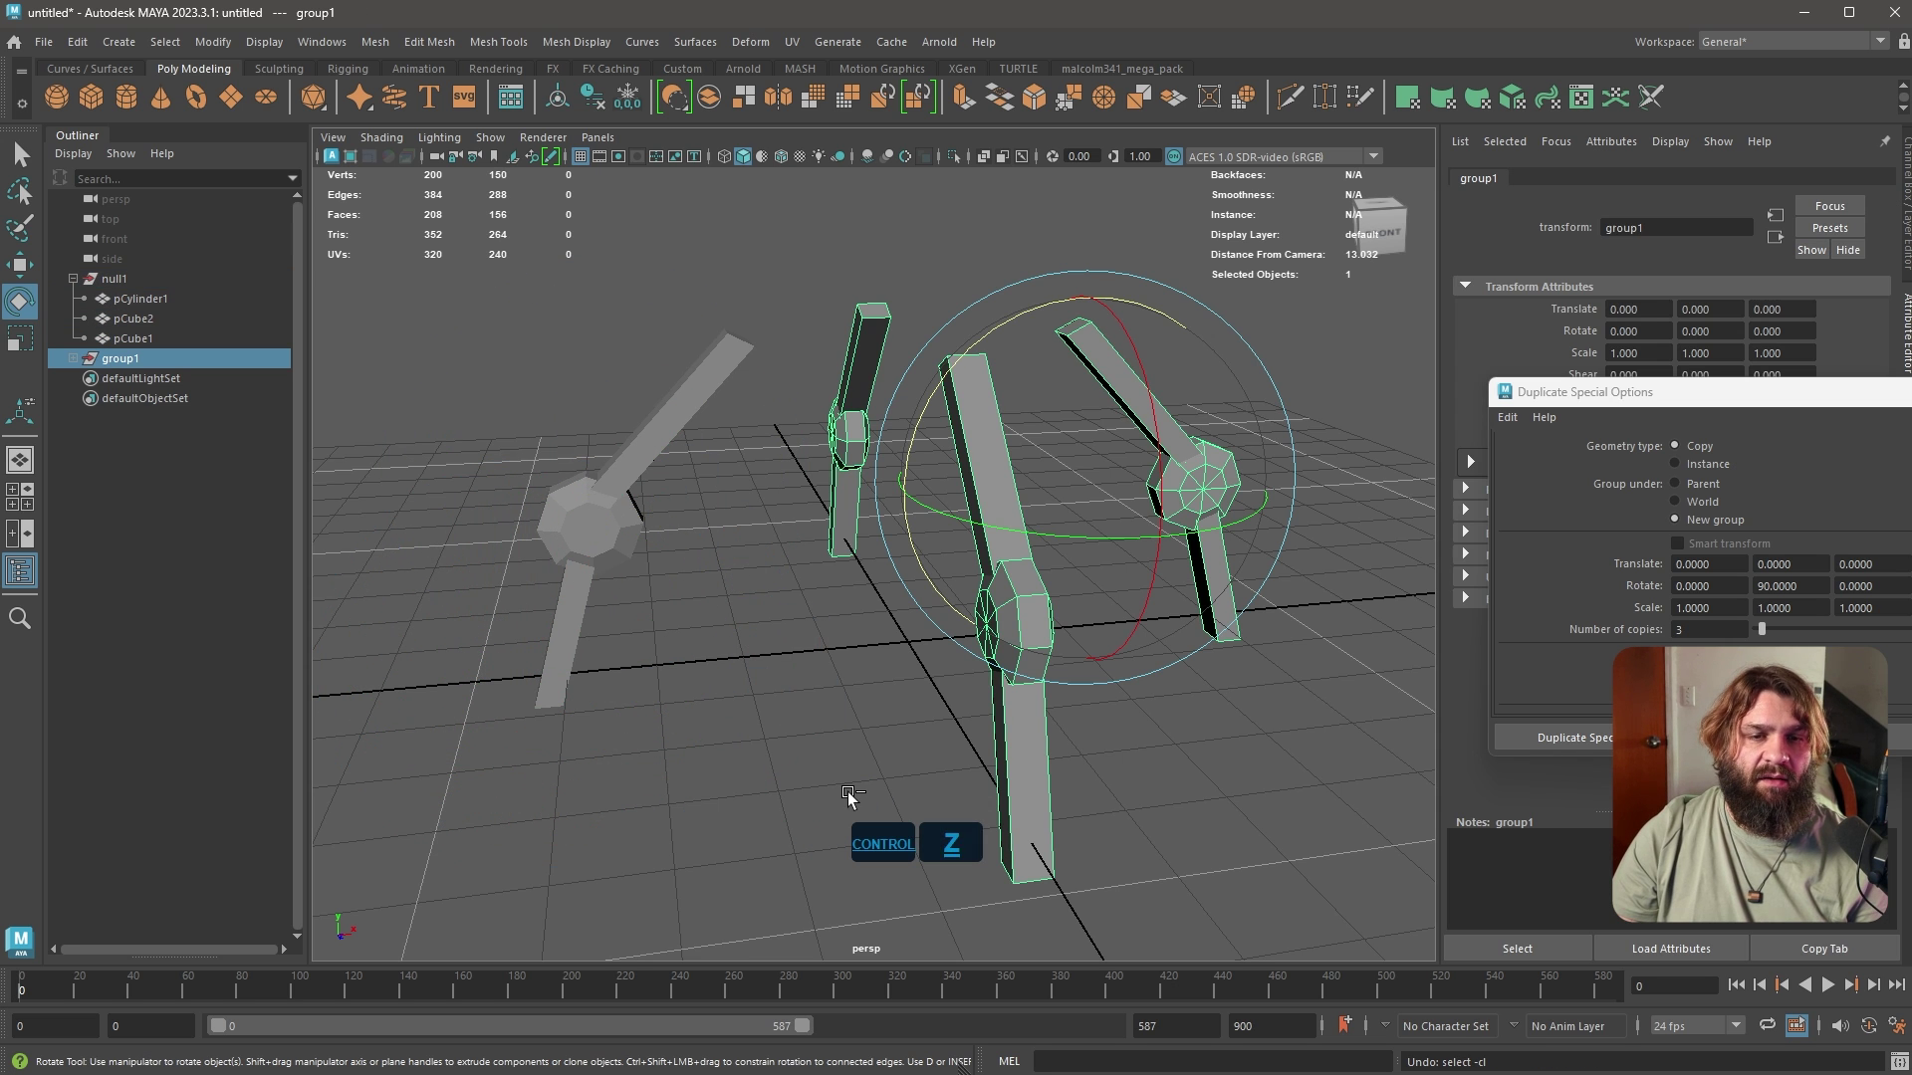
Delete the duplicated arms' group, group1, keeping only the original null1 arm
left_click(176, 277)
left_click(139, 361)
key("Delete")
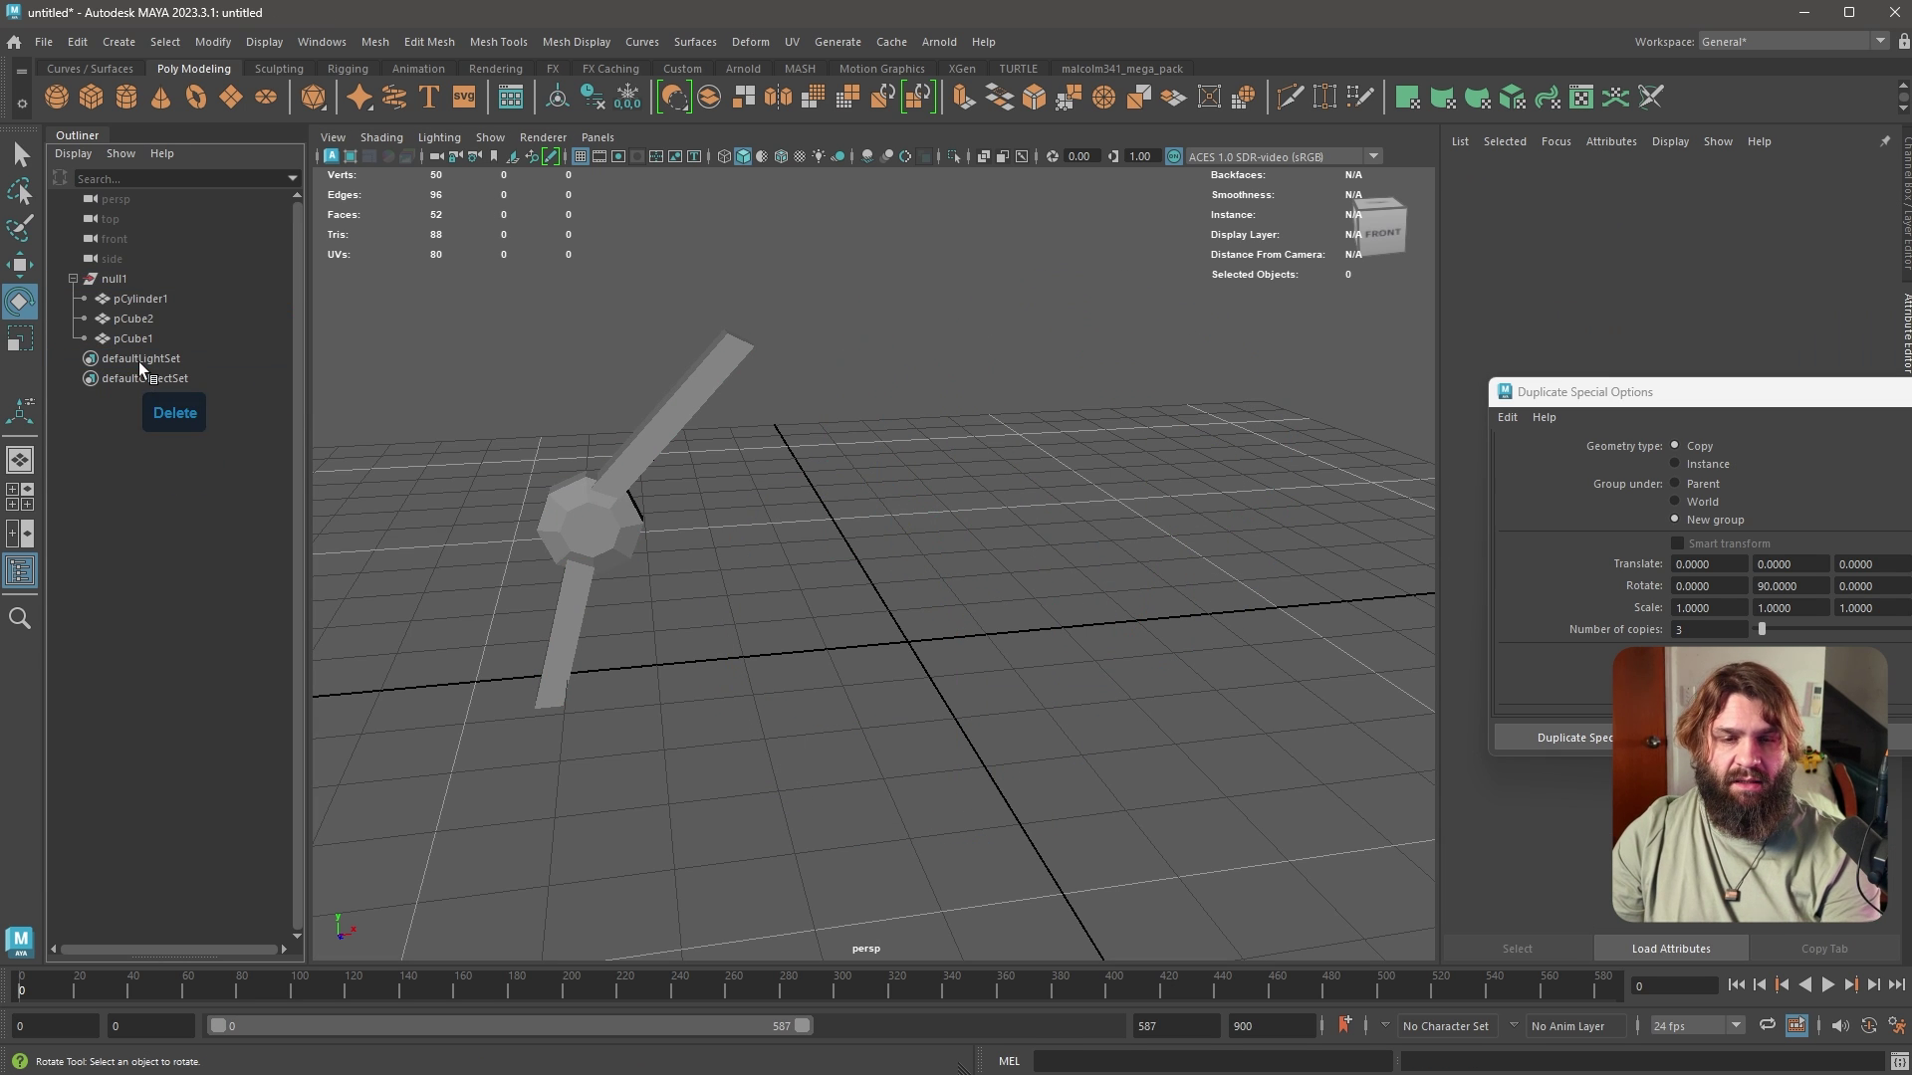
Switch the Duplicate Special geometry type to Instance and apply it to the null1 arm group
left_click_drag(1688, 389, 971, 406)
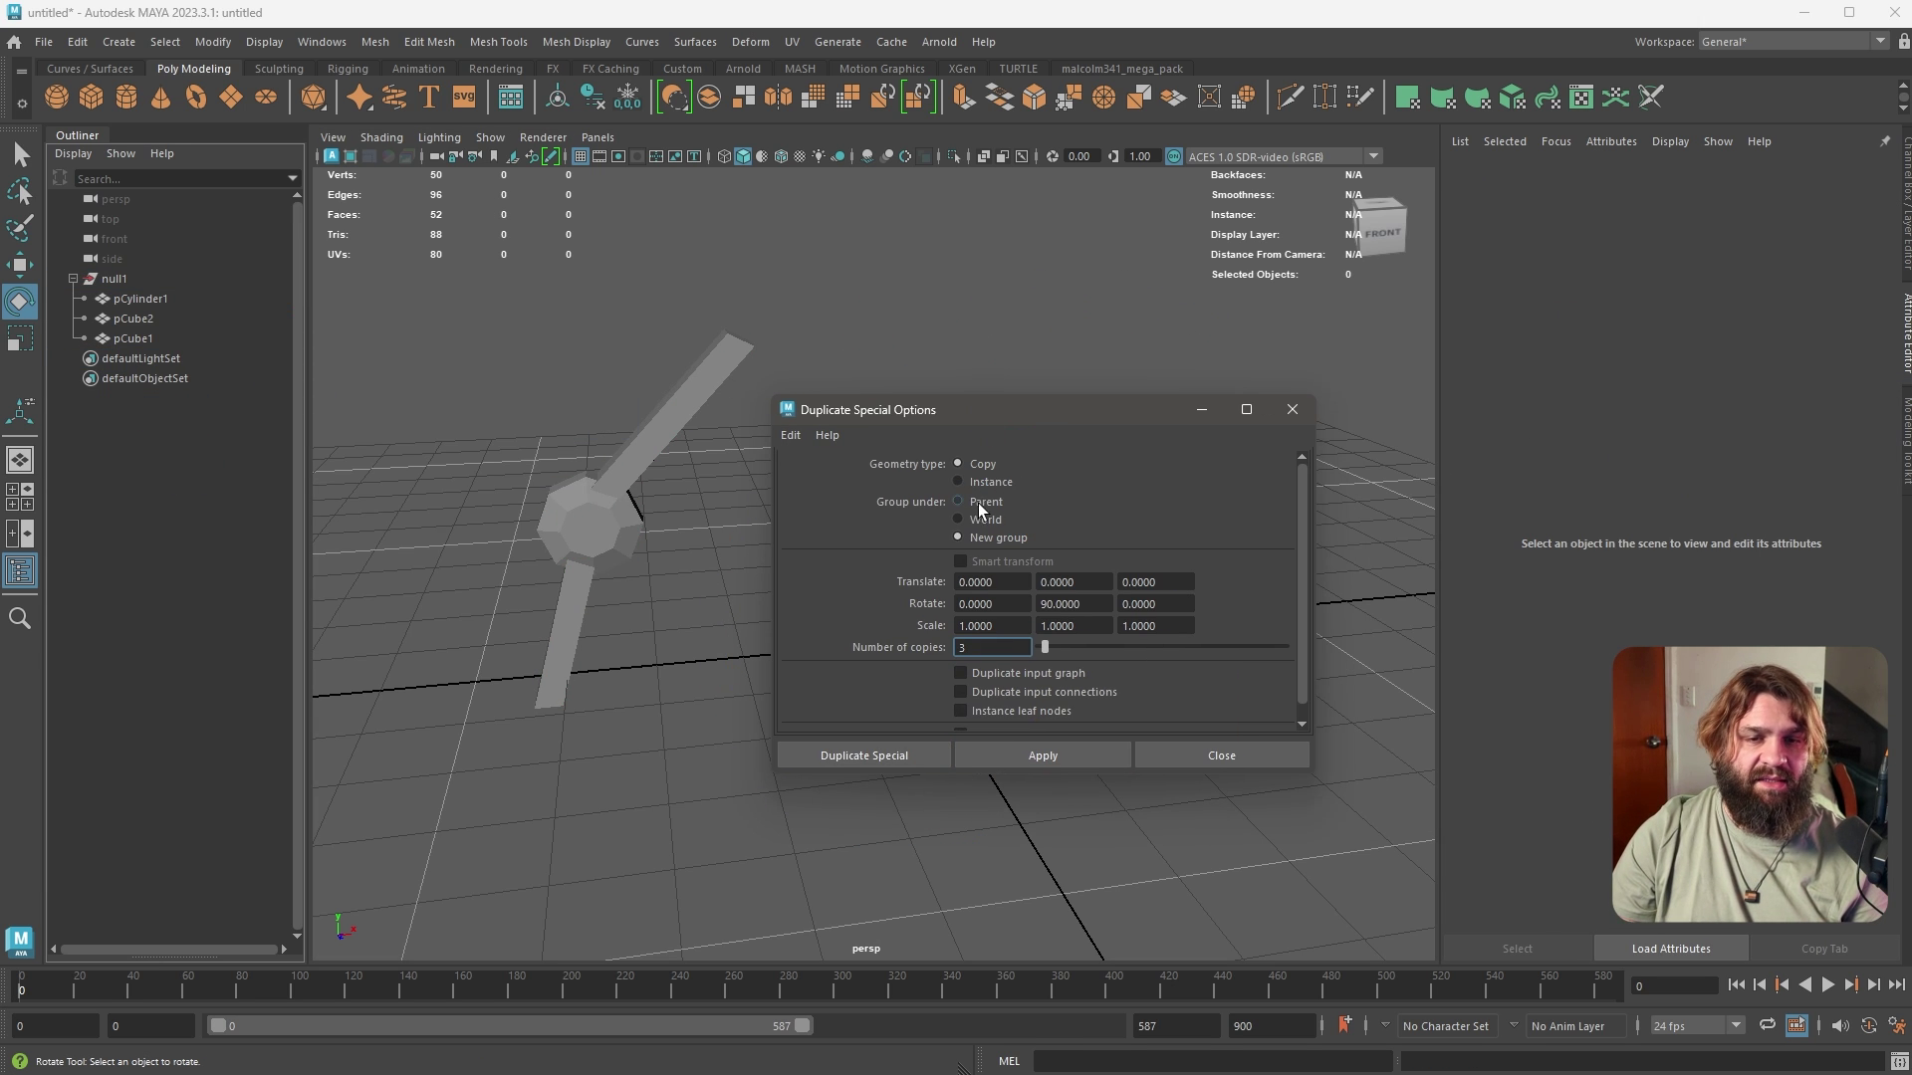
left_click(987, 480)
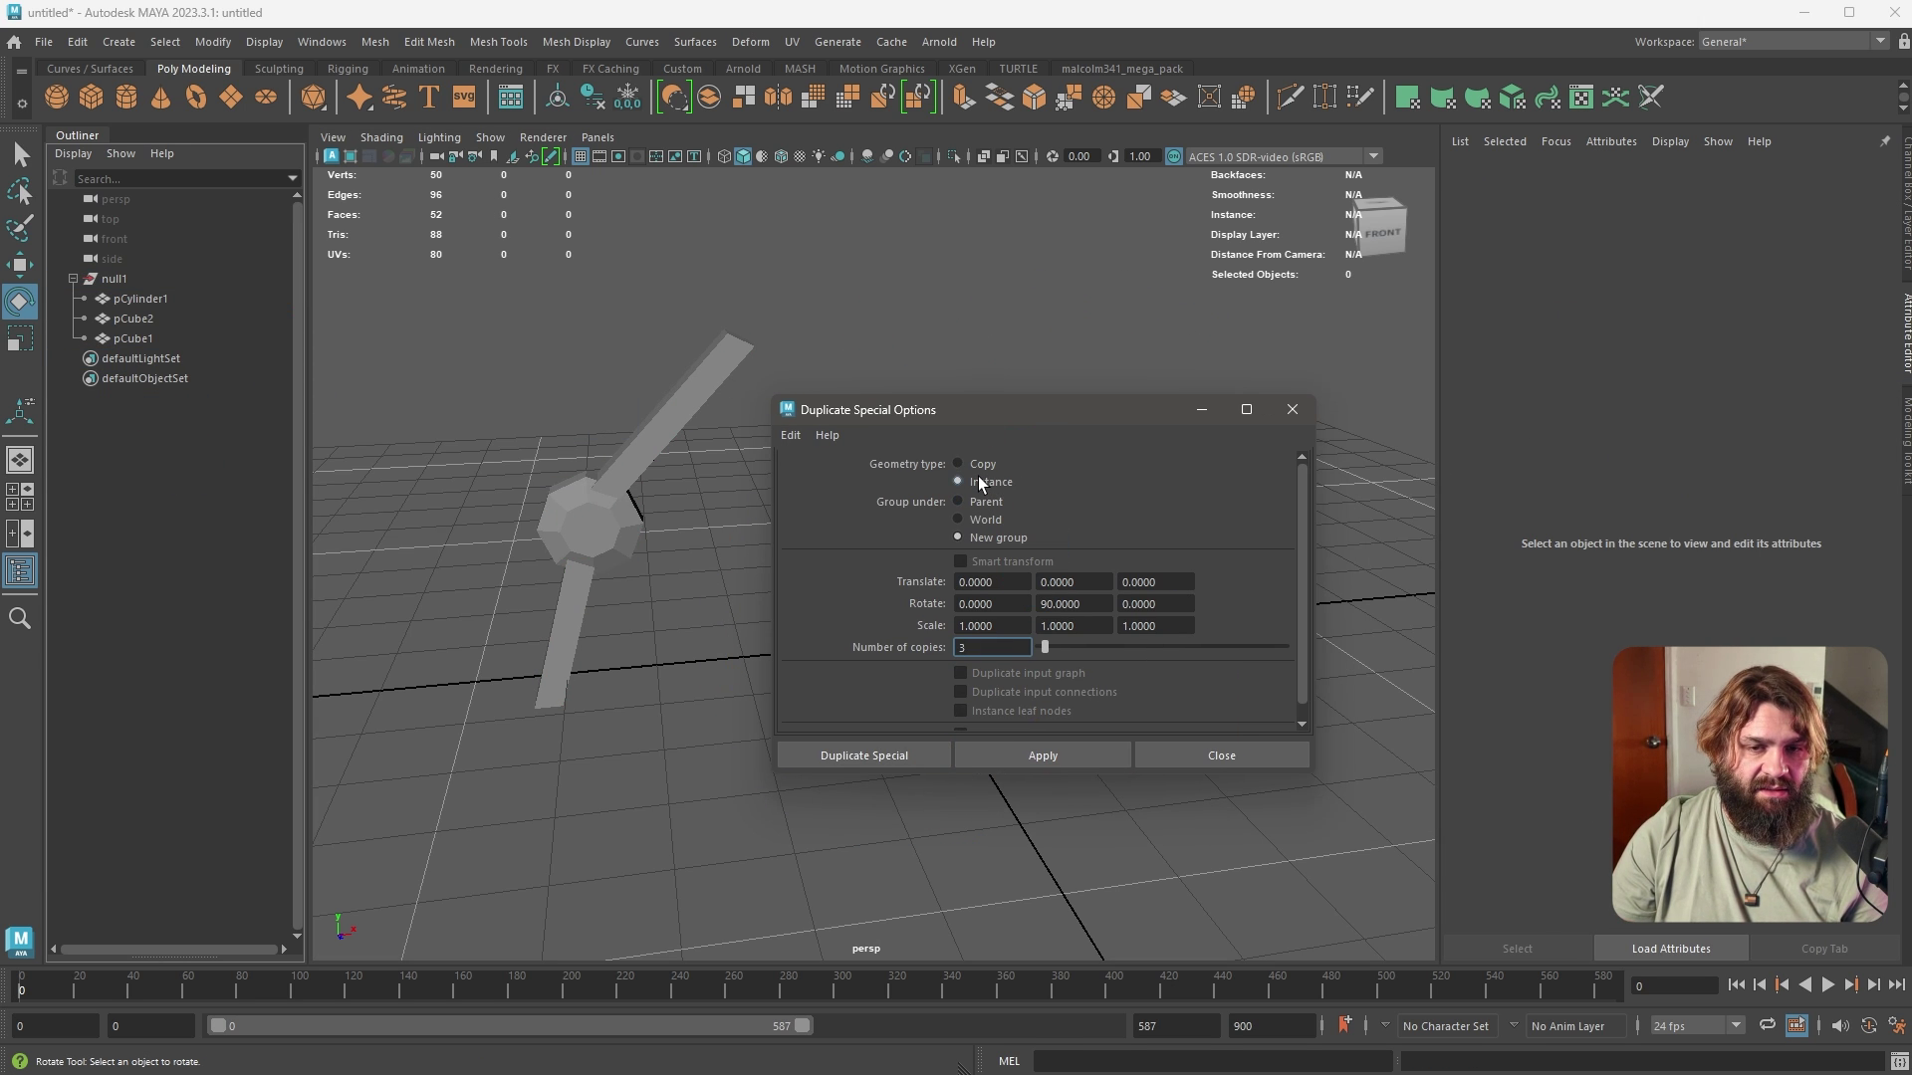
left_click(96, 282)
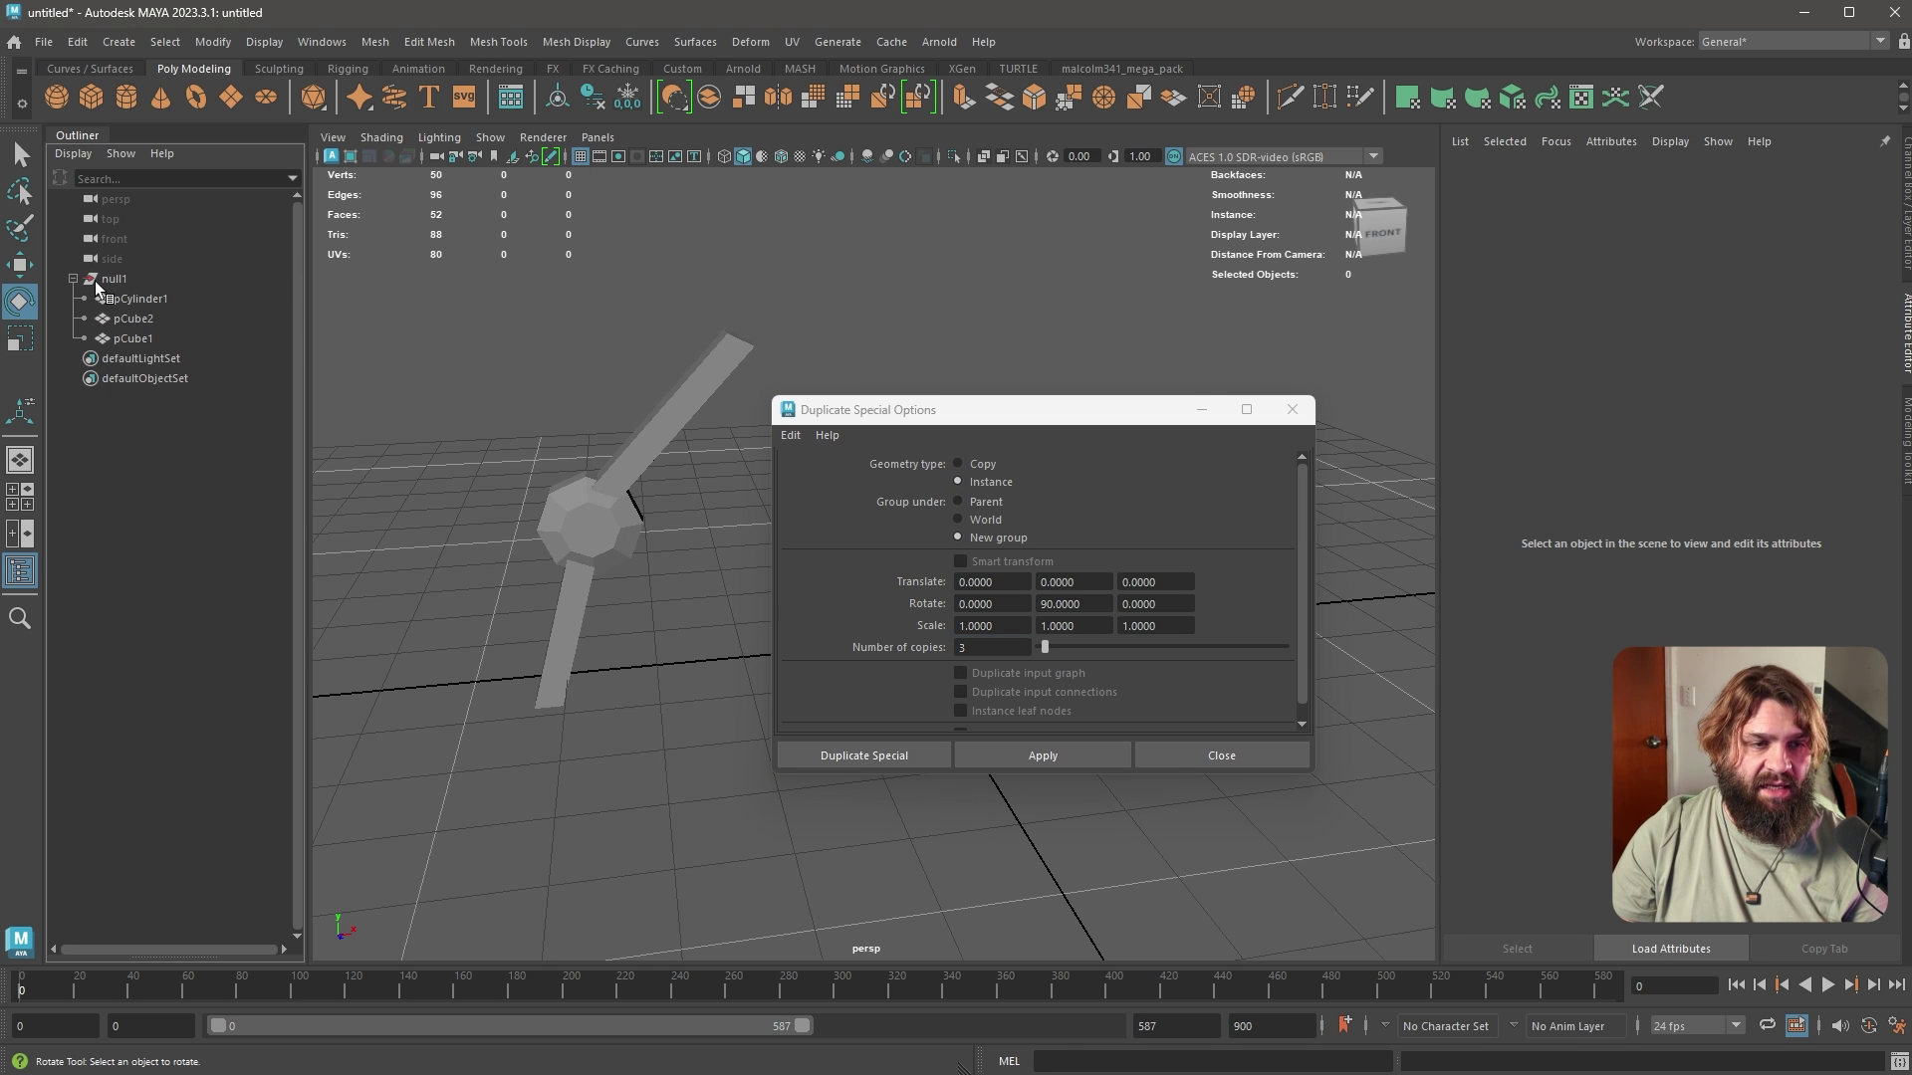
left_click(132, 281)
left_click(1068, 761)
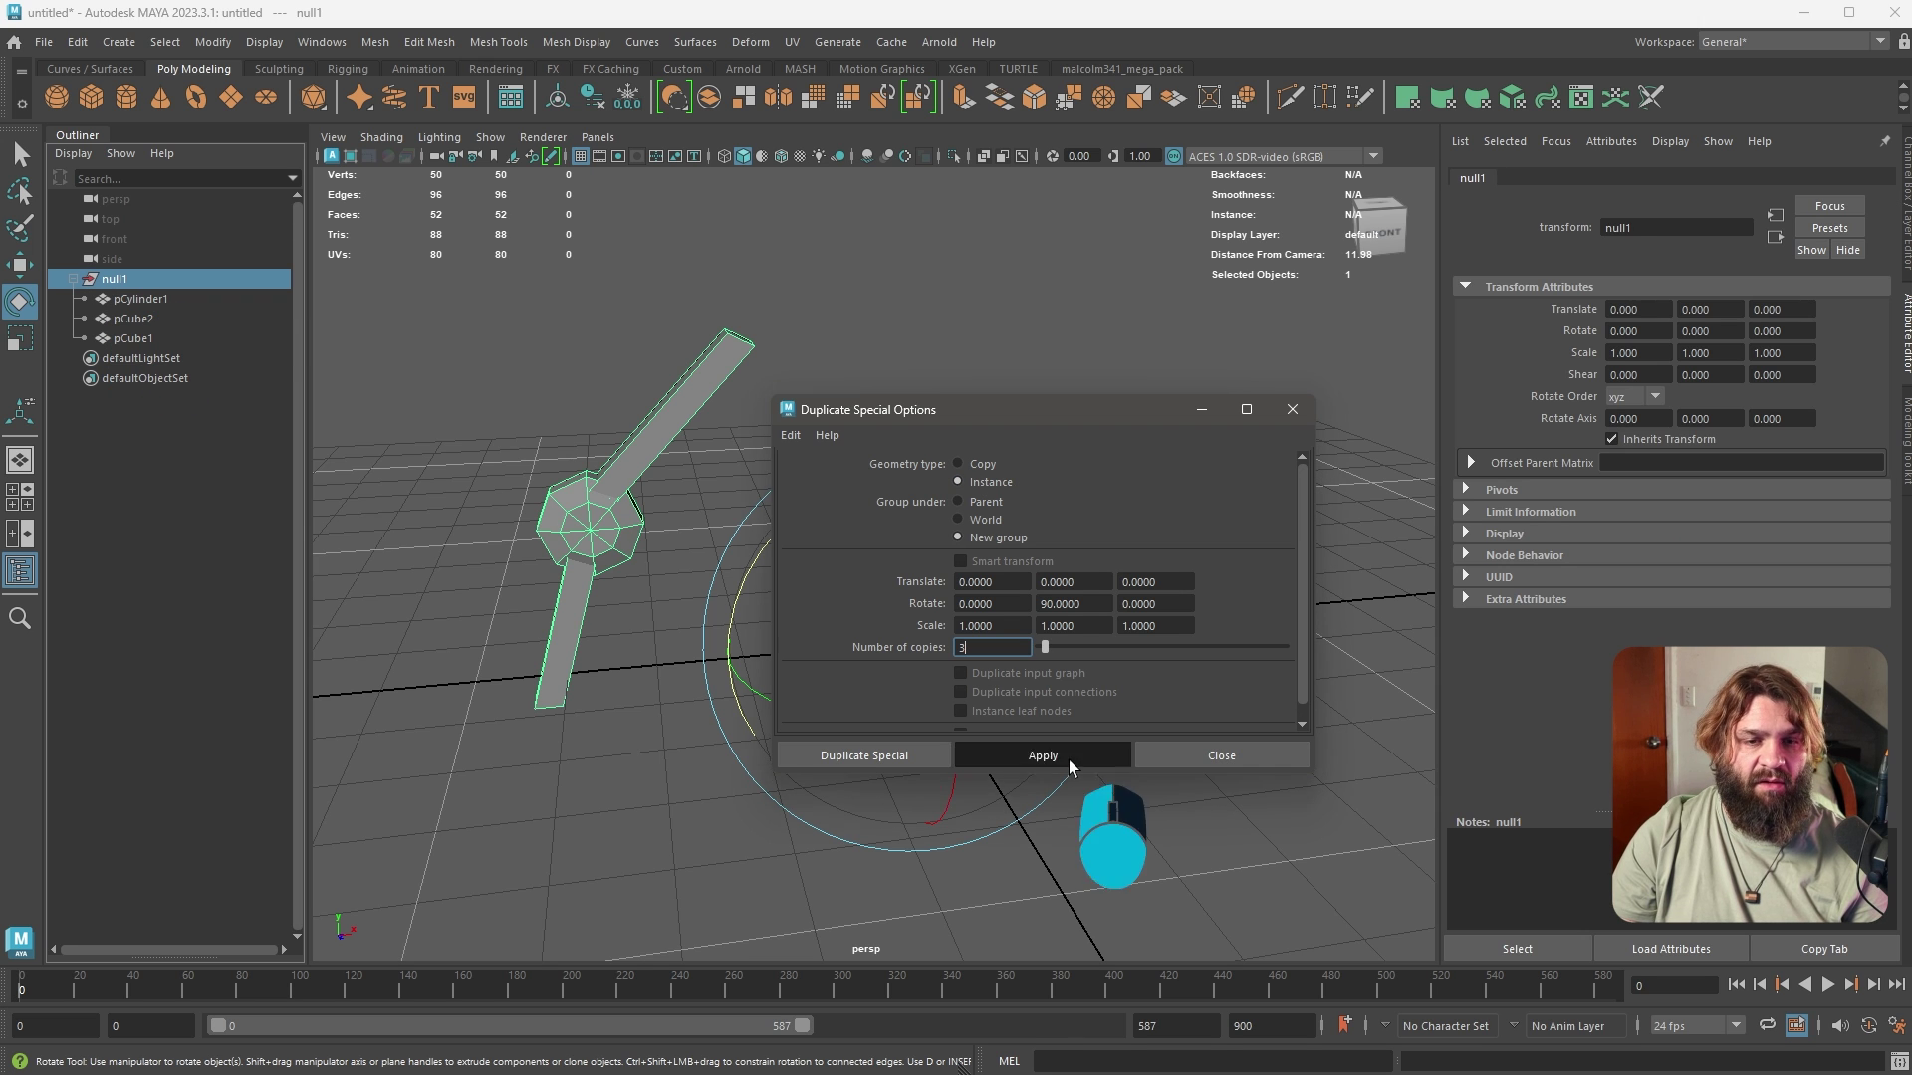
left_click_drag(1008, 414, 1323, 440)
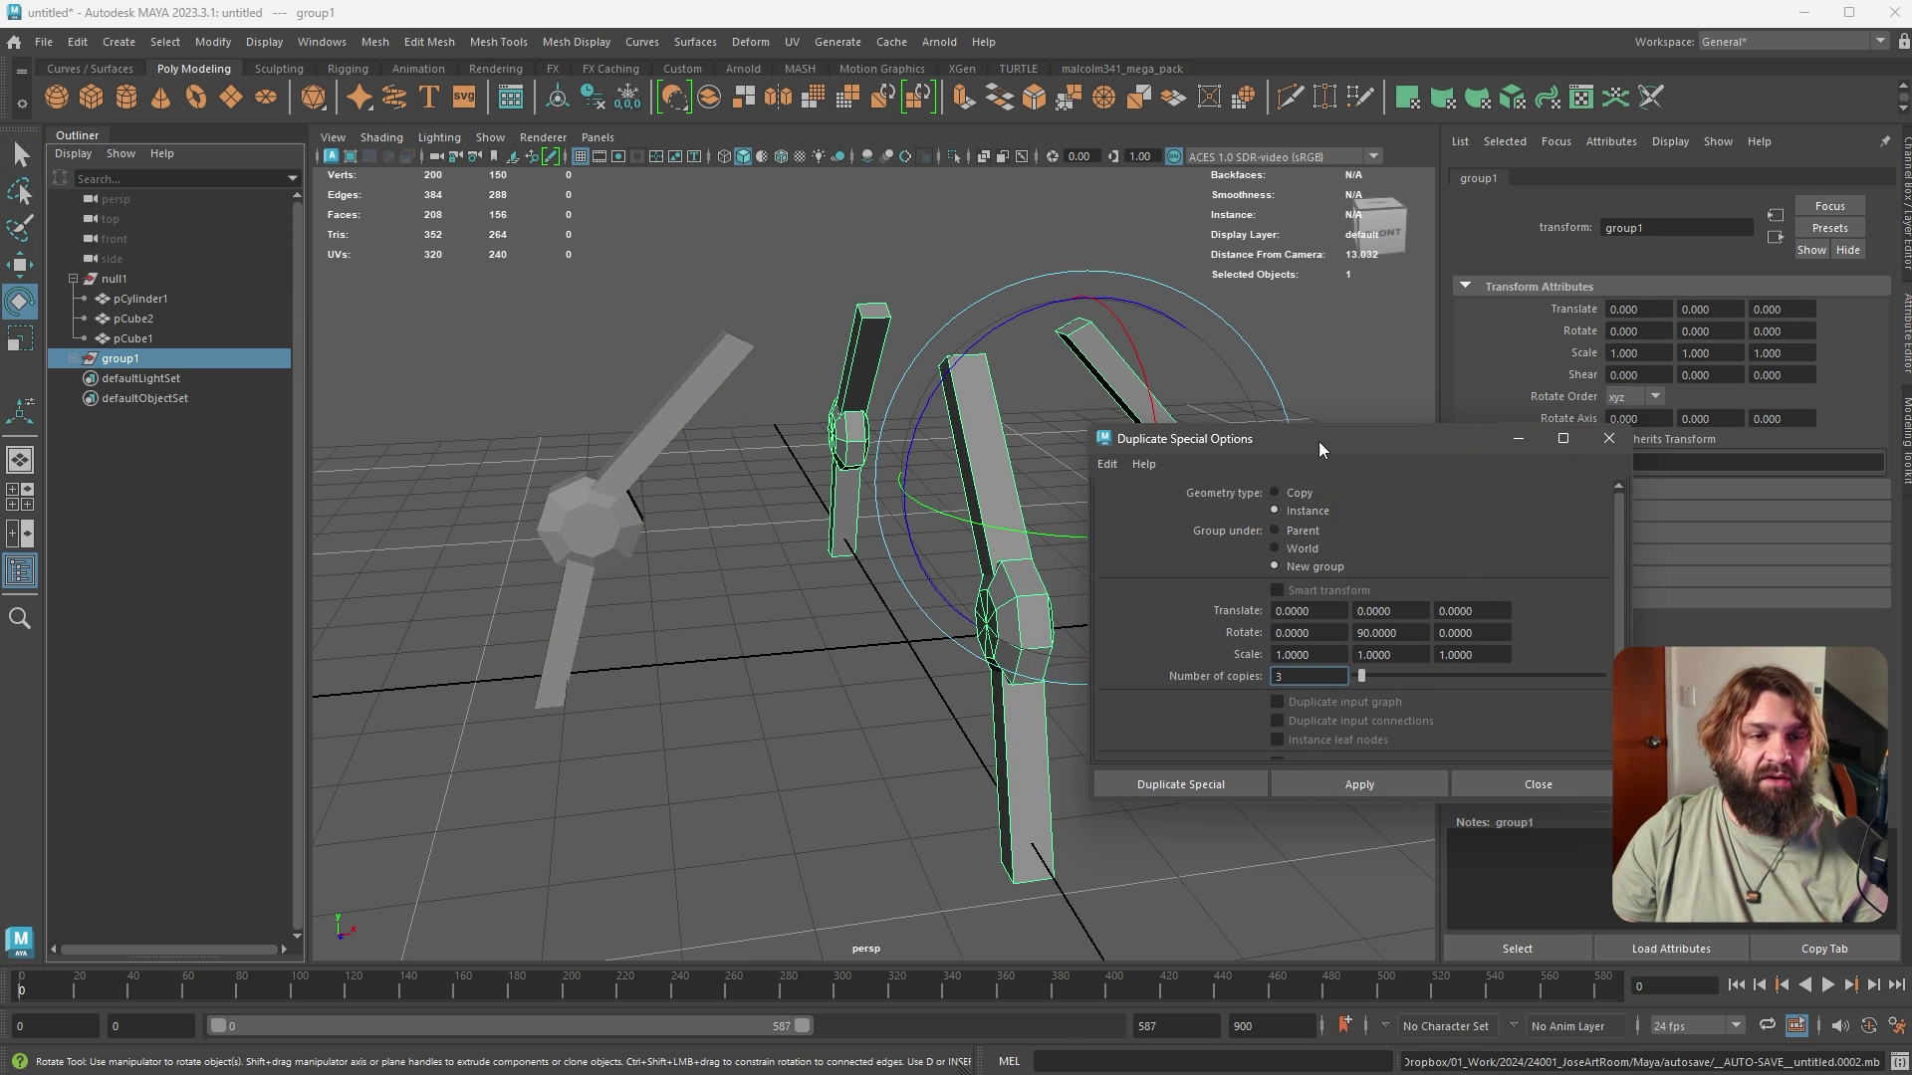
left_click(838, 675)
Select the original arm's cylinder joint, clear the options window from the viewport, and examine the joint with its instances
left_click(563, 502)
left_click_drag(597, 591, 584, 515, "alt")
key("w")
left_click_drag(1429, 449, 0, 936)
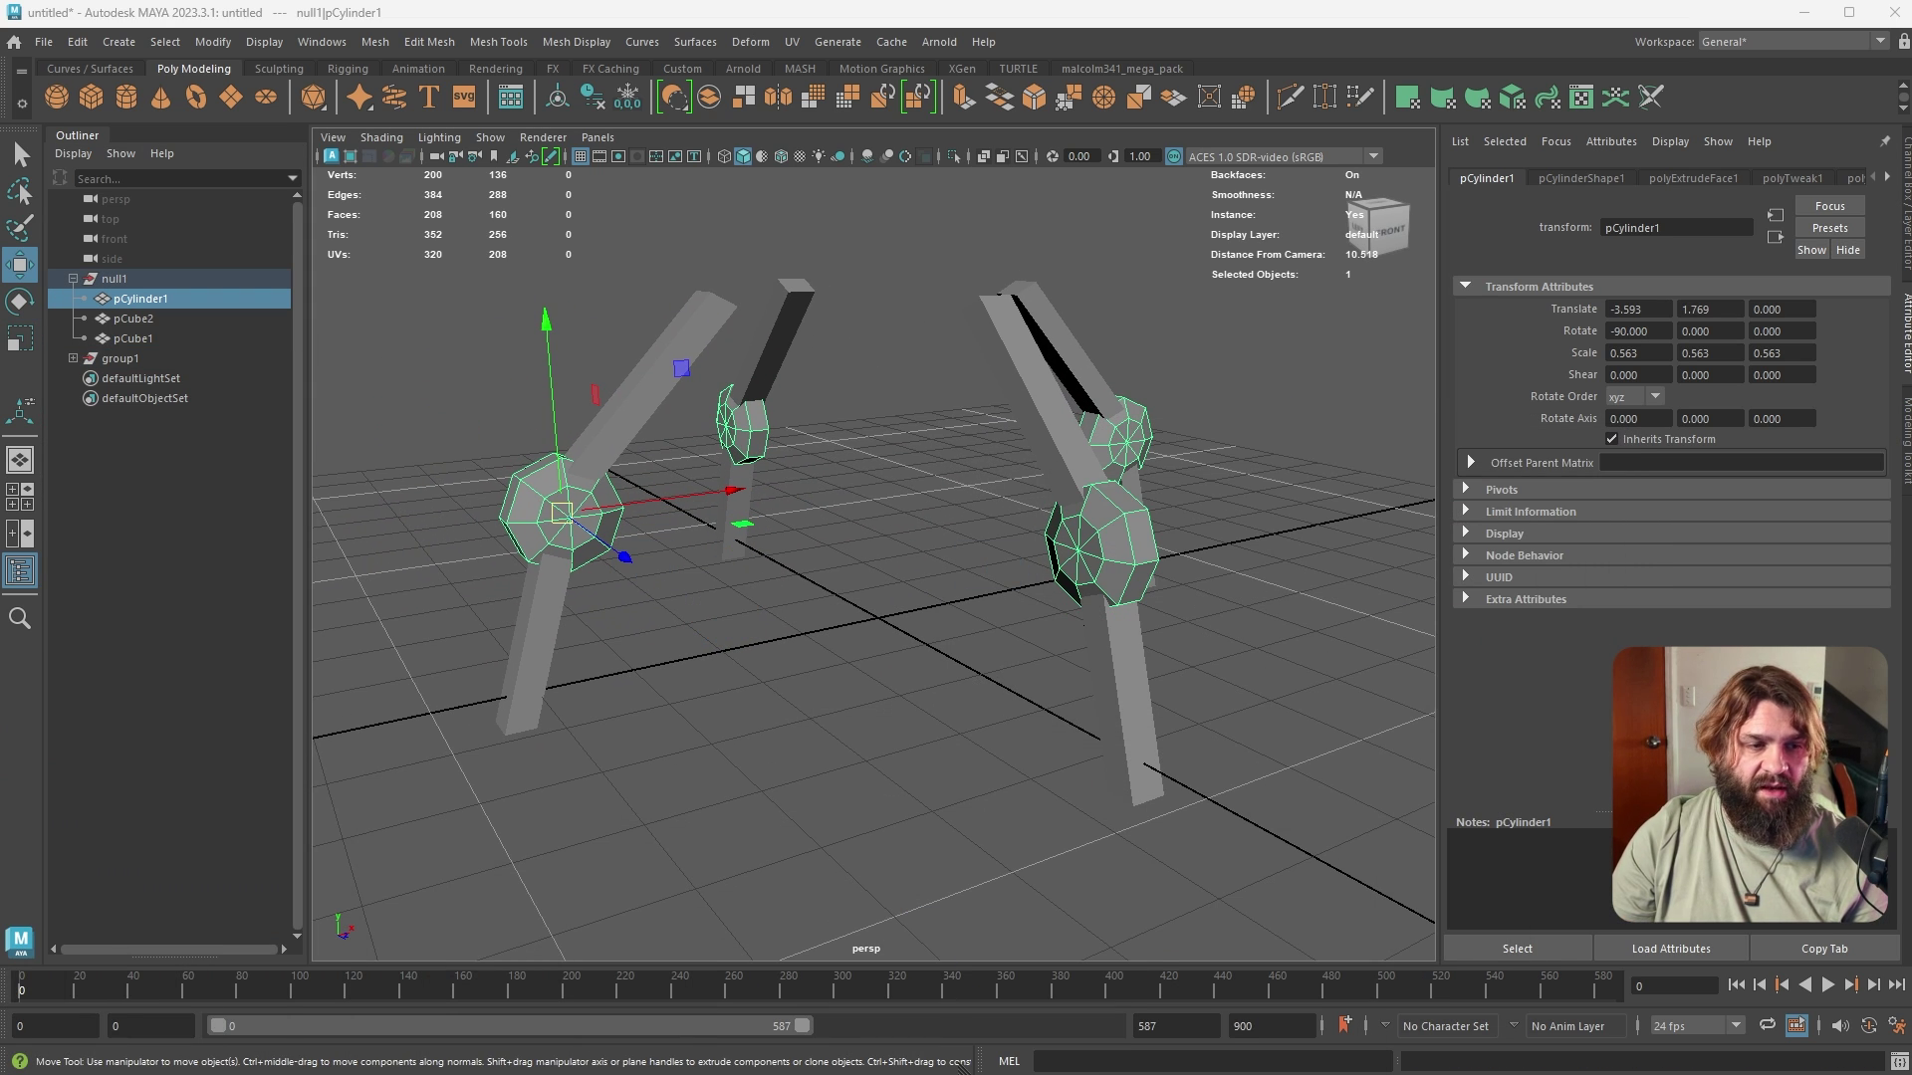
left_click_drag(987, 731, 720, 441, "alt")
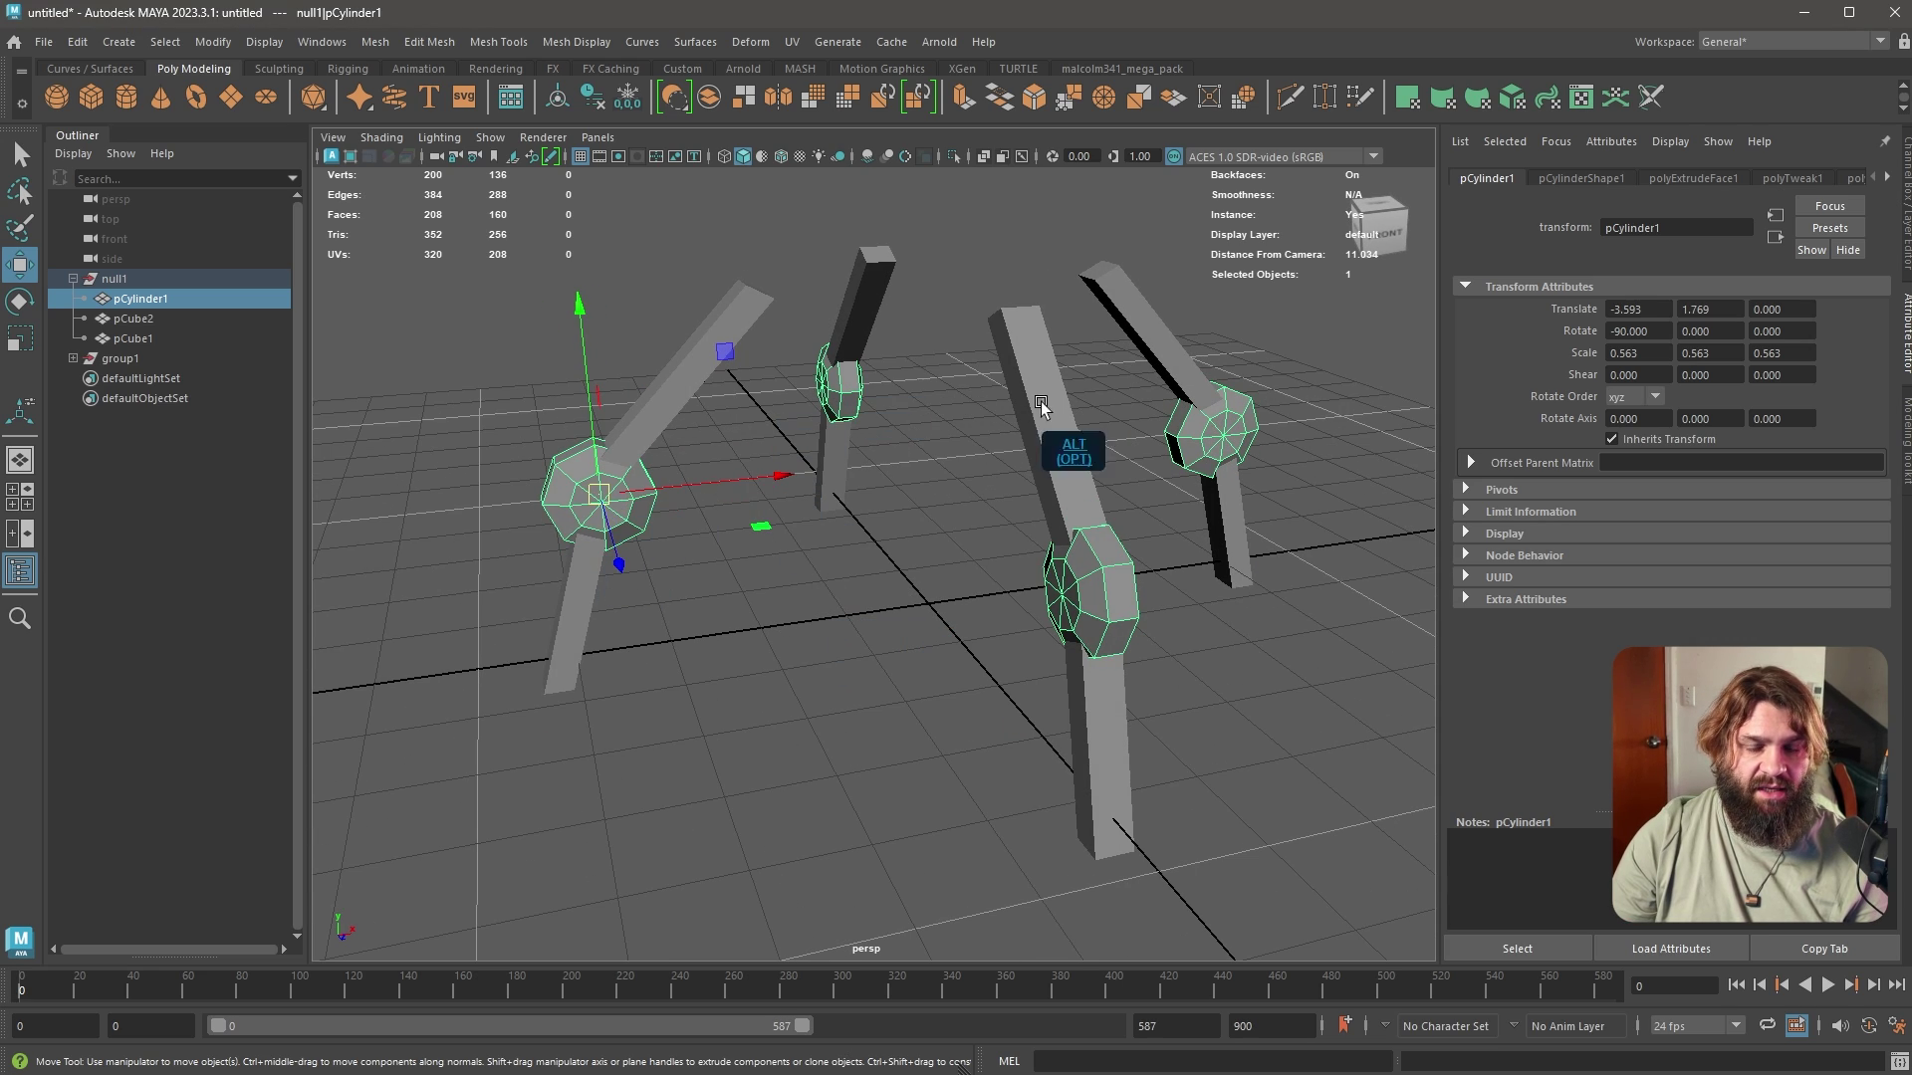
middle_click_drag(725, 600, 827, 622, "alt")
right_click_drag(827, 622, 911, 672, "alt")
left_click_drag(806, 642, 910, 626, "alt")
right_click_drag(910, 626, 826, 582, "alt")
middle_click_drag(827, 582, 786, 563, "alt")
right_click_drag(787, 563, 701, 501, "alt")
Extrude the ring of side faces on the original cylinder joint, scale it outward and narrow its outer band
right_click(702, 448)
double_click(707, 516)
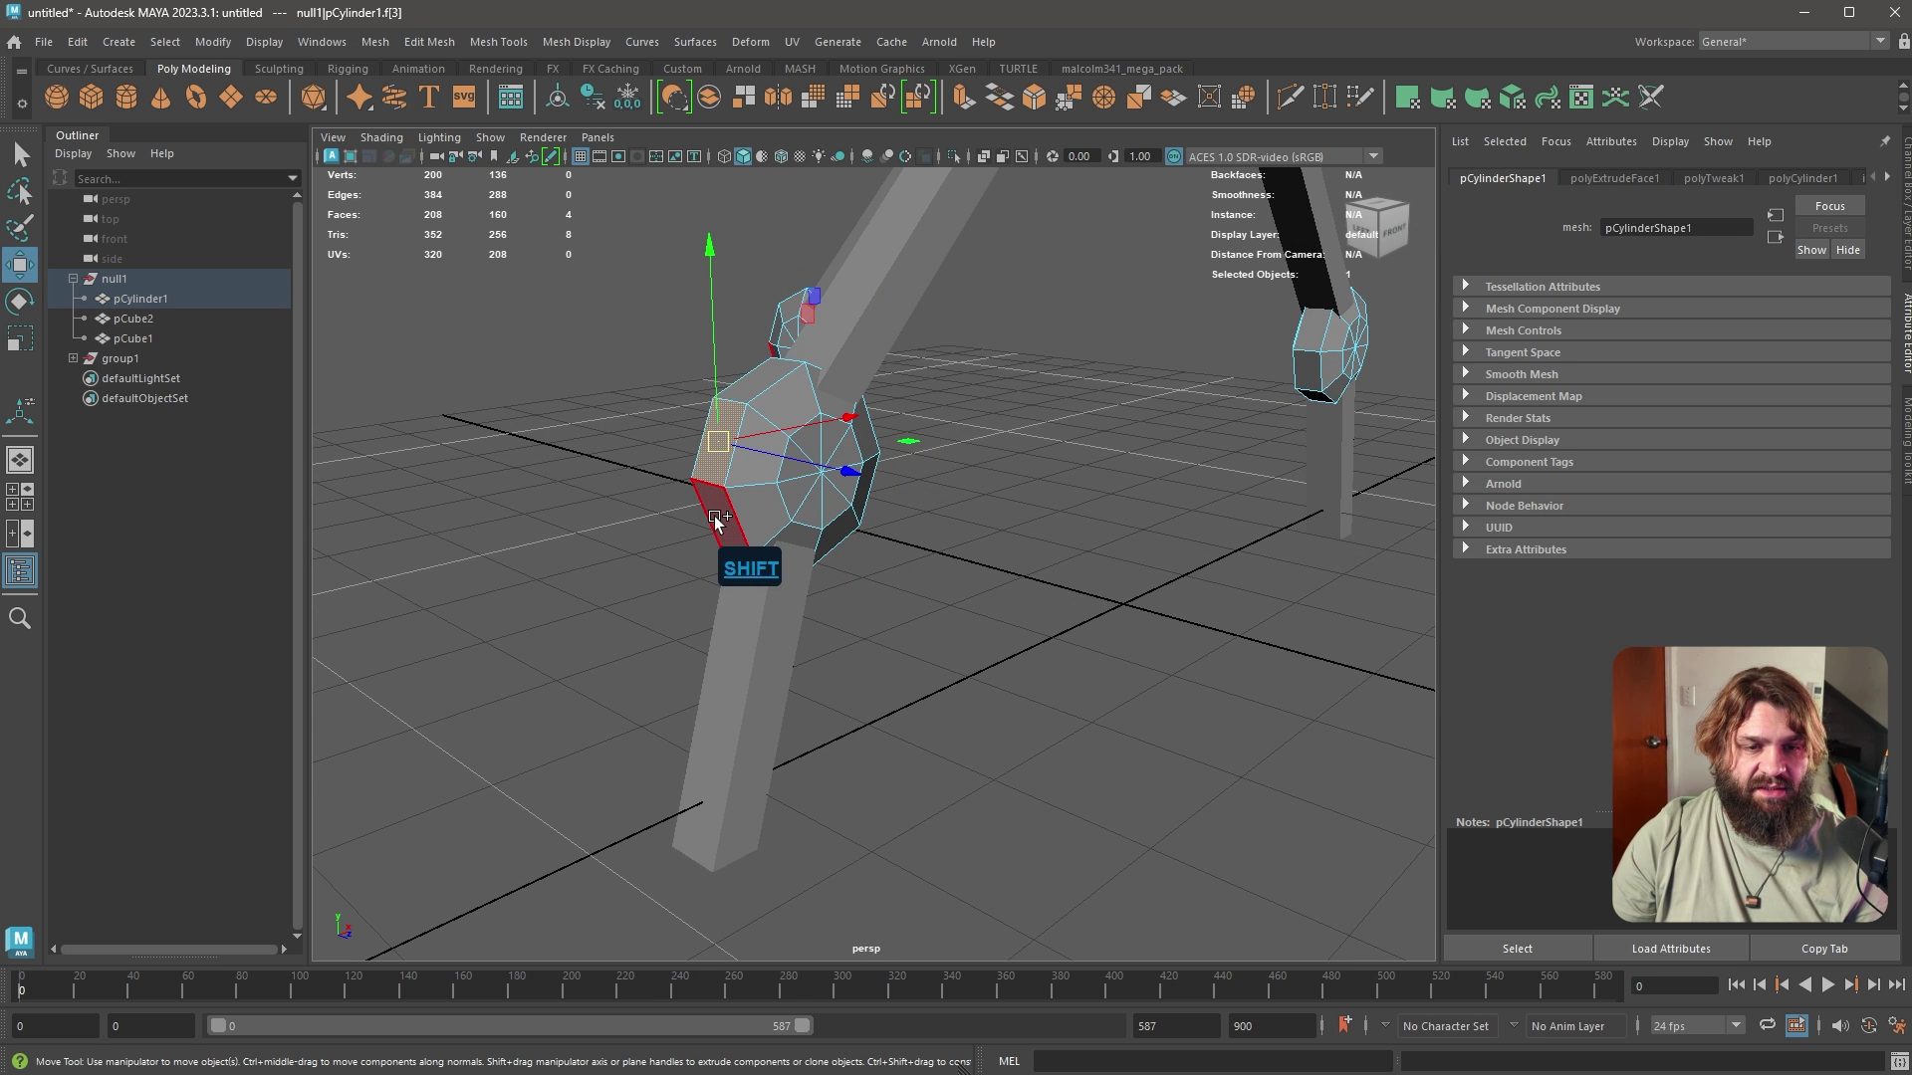
key("w")
key("r")
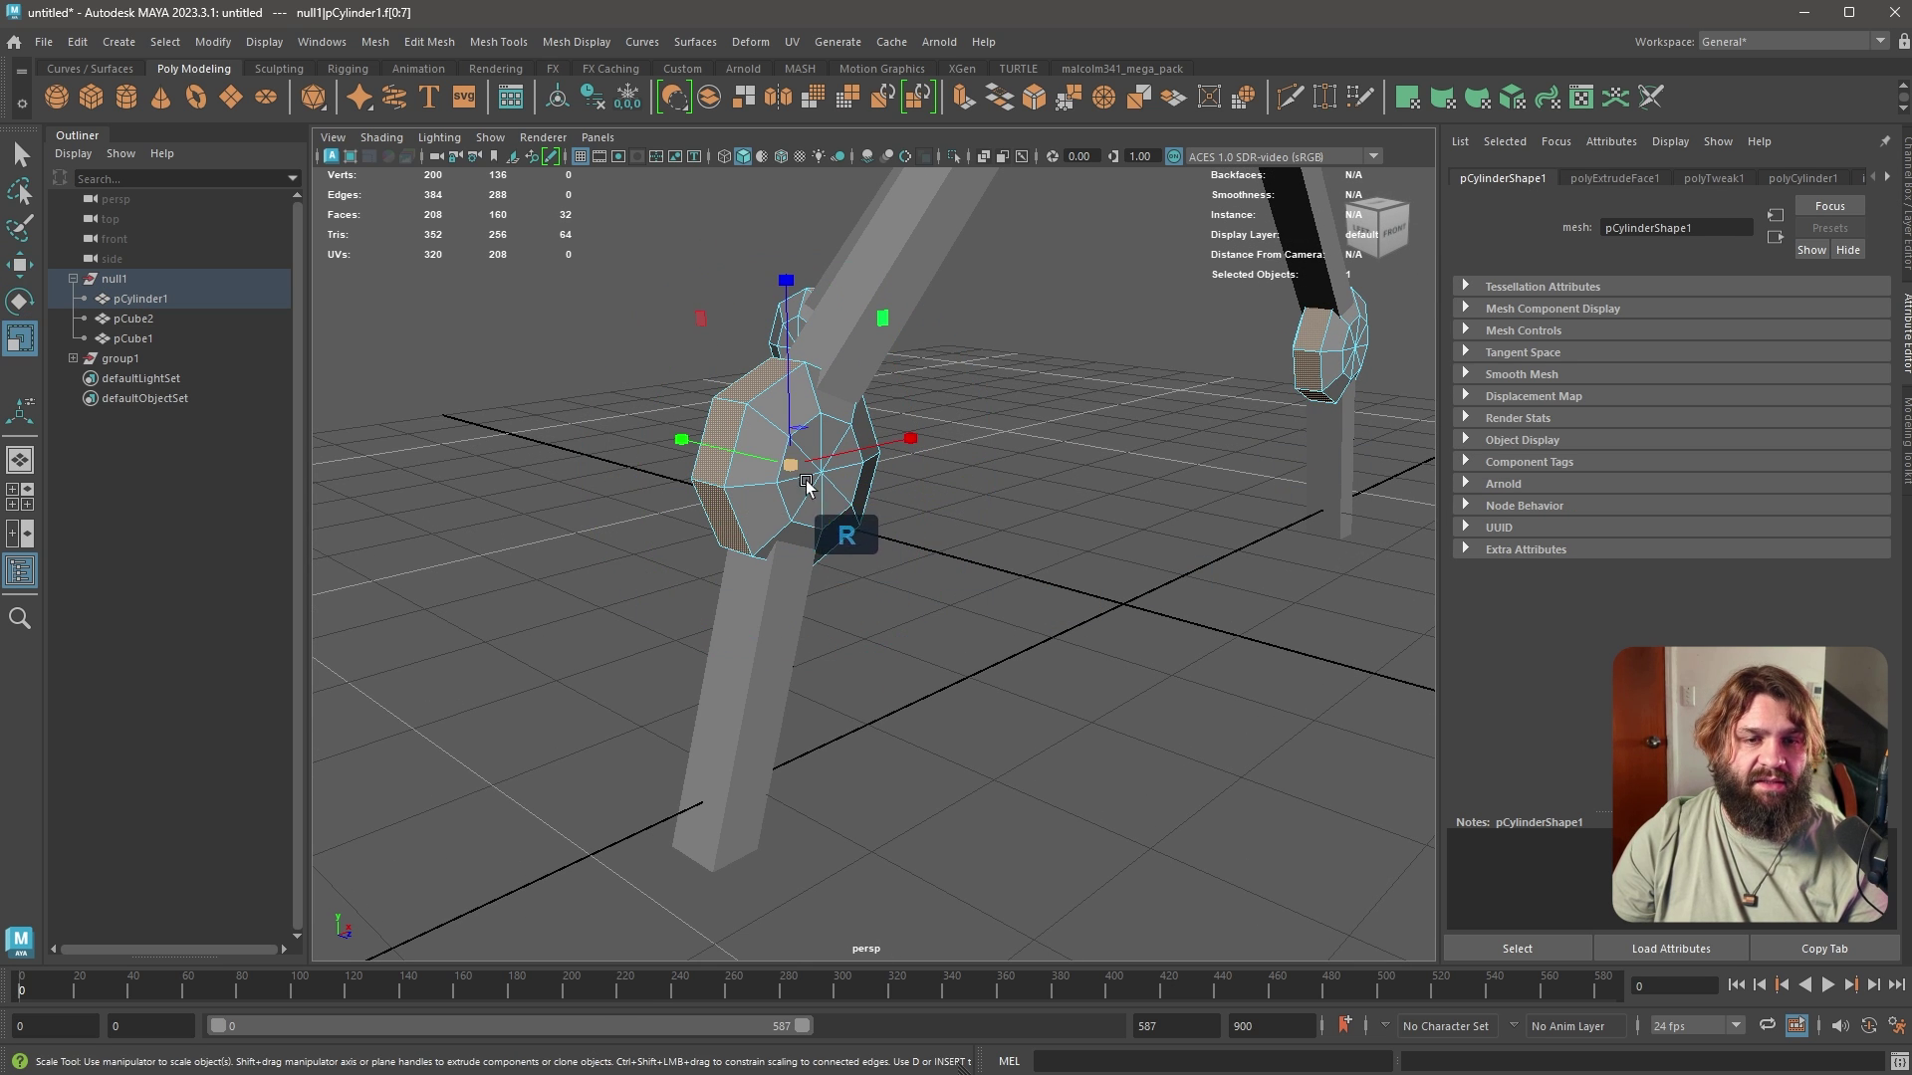
left_click_drag(793, 461, 856, 490, "shift")
left_click_drag(719, 448, 843, 477)
left_click_drag(947, 528, 833, 416, "alt")
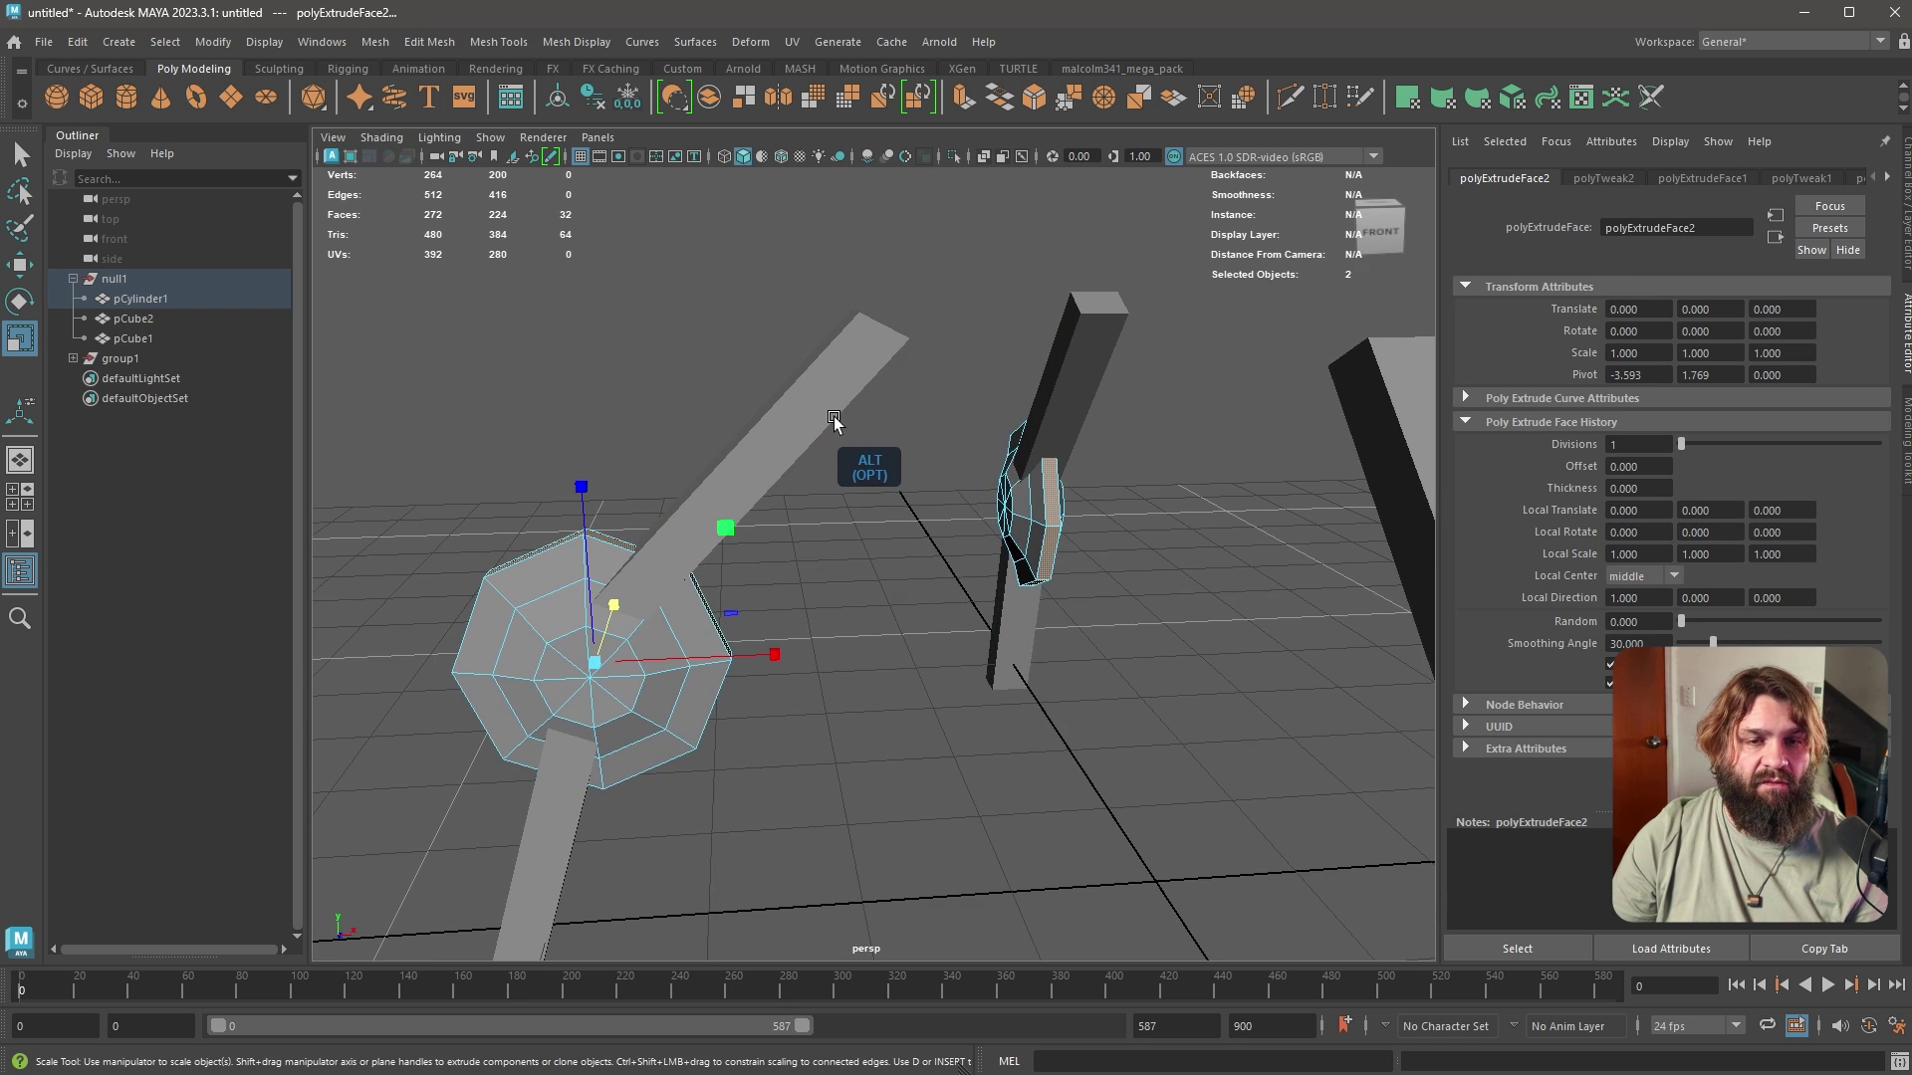
Connect the long edges of the original upper beam with a new edge loop and move one new edge outward to bend the beam
left_click(828, 383)
right_click_drag(828, 382, 831, 329)
mouse_move(839, 433)
left_mouse_down("alt")
mouse_move(938, 461)
mouse_move(872, 448)
left_mouse_up("alt")
left_click(872, 444)
left_click(878, 512, "shift")
right_click_drag(892, 494, 872, 780, "shift")
key("w")
left_click(902, 724)
left_click(806, 571)
left_click_drag(925, 422, 852, 374)
left_click_drag(868, 548, 751, 515, "alt")
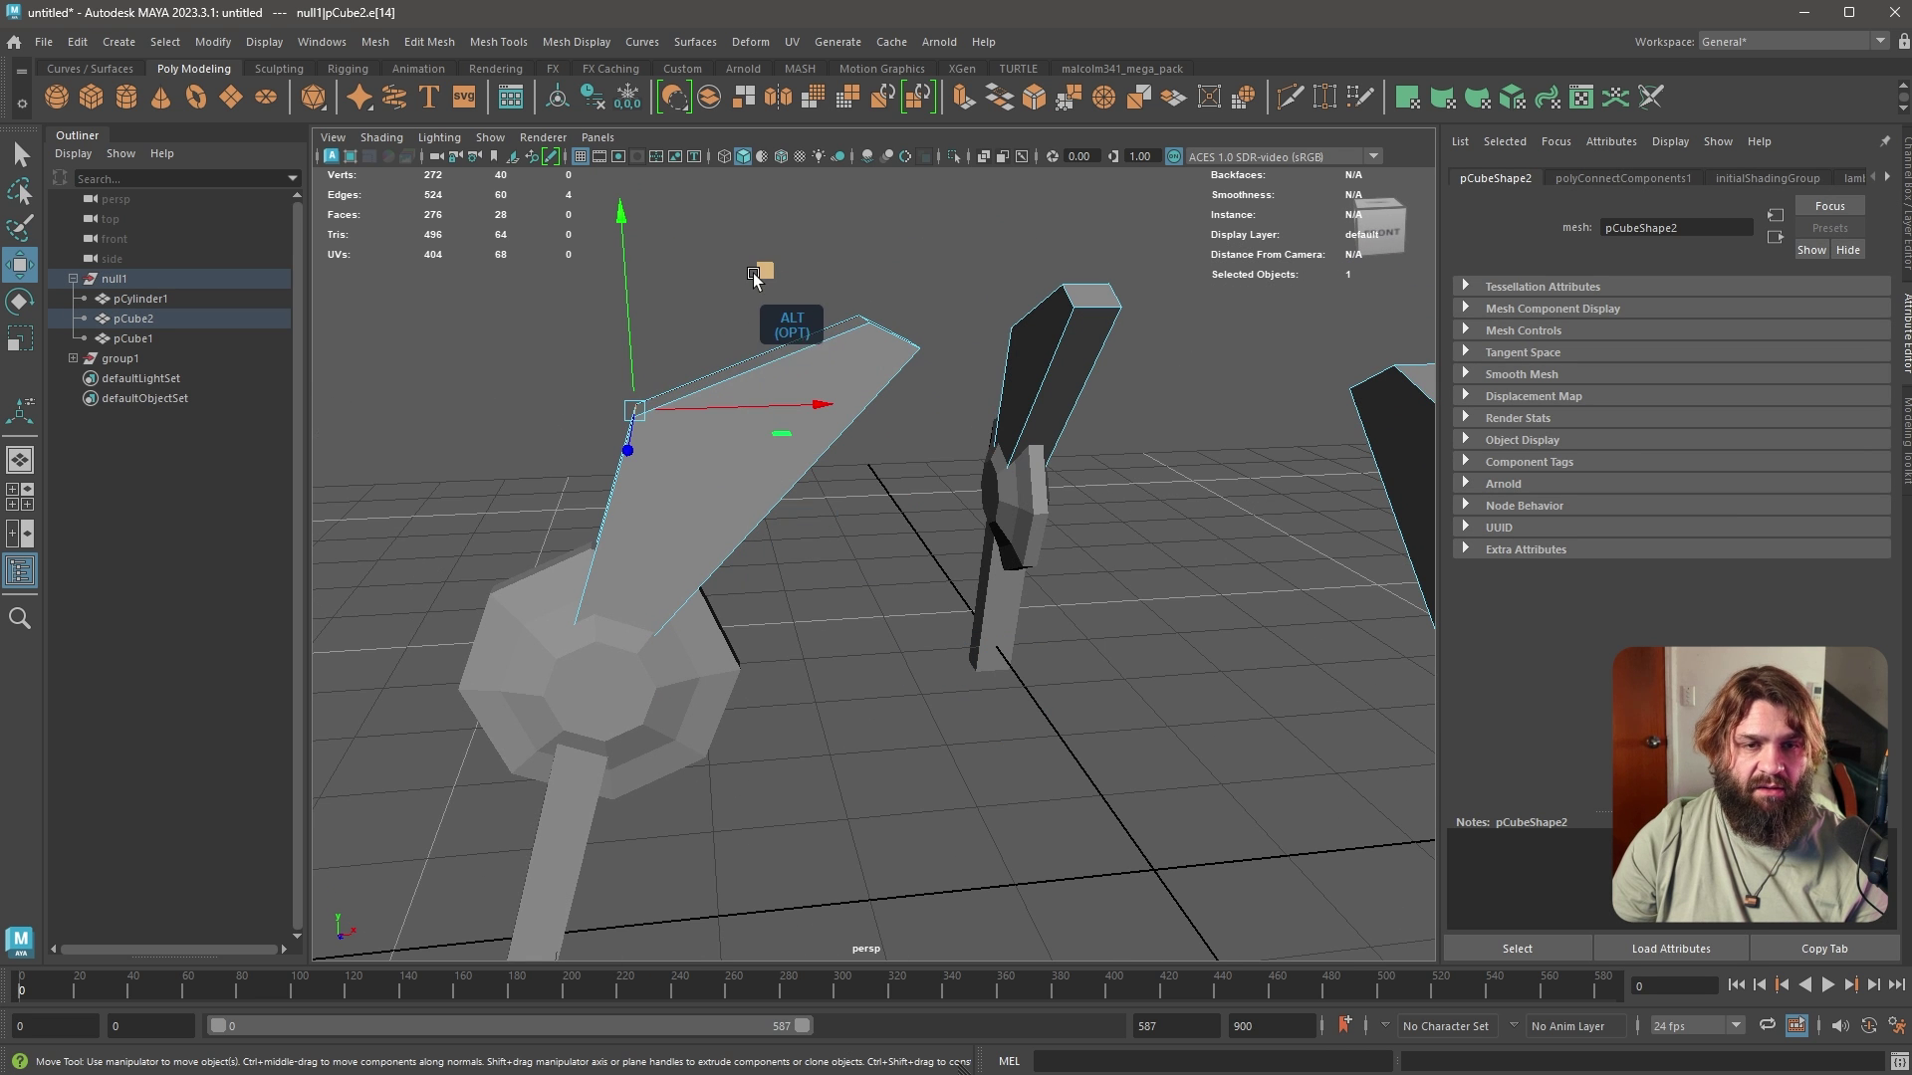
left_click_drag(830, 350, 868, 462, "alt")
right_click_drag(868, 462, 1000, 594, "alt")
left_click(818, 374)
right_click_drag(818, 368, 908, 362, "shift")
right_click_drag(900, 453, 866, 755, "alt")
key("ctrl+z")
left_click(863, 765)
Delete the added edge loop from the original upper beam and return to object selection
left_click_drag(864, 765, 917, 695, "alt")
middle_click_drag(1039, 705, 960, 583, "alt")
left_click_drag(755, 499, 793, 541, "alt")
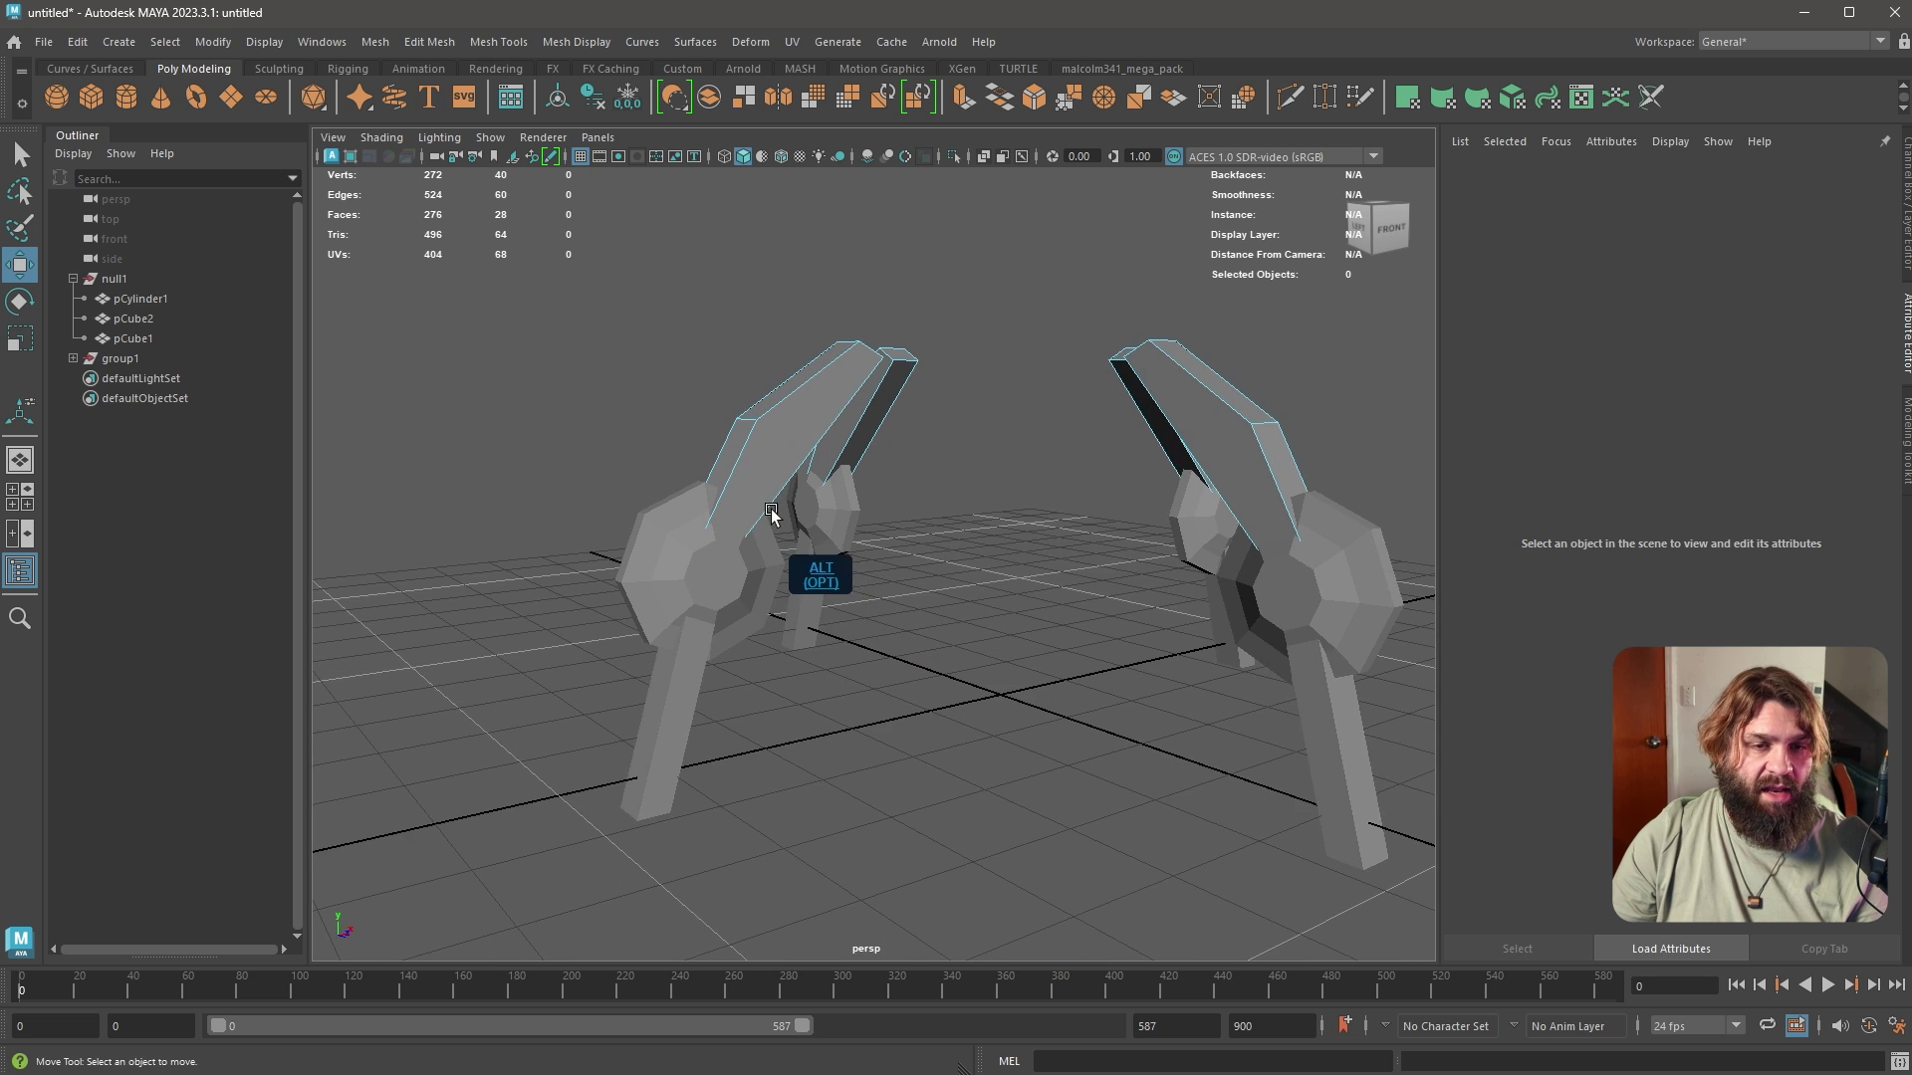
right_click_drag(793, 542, 846, 568, "alt")
double_click(691, 359)
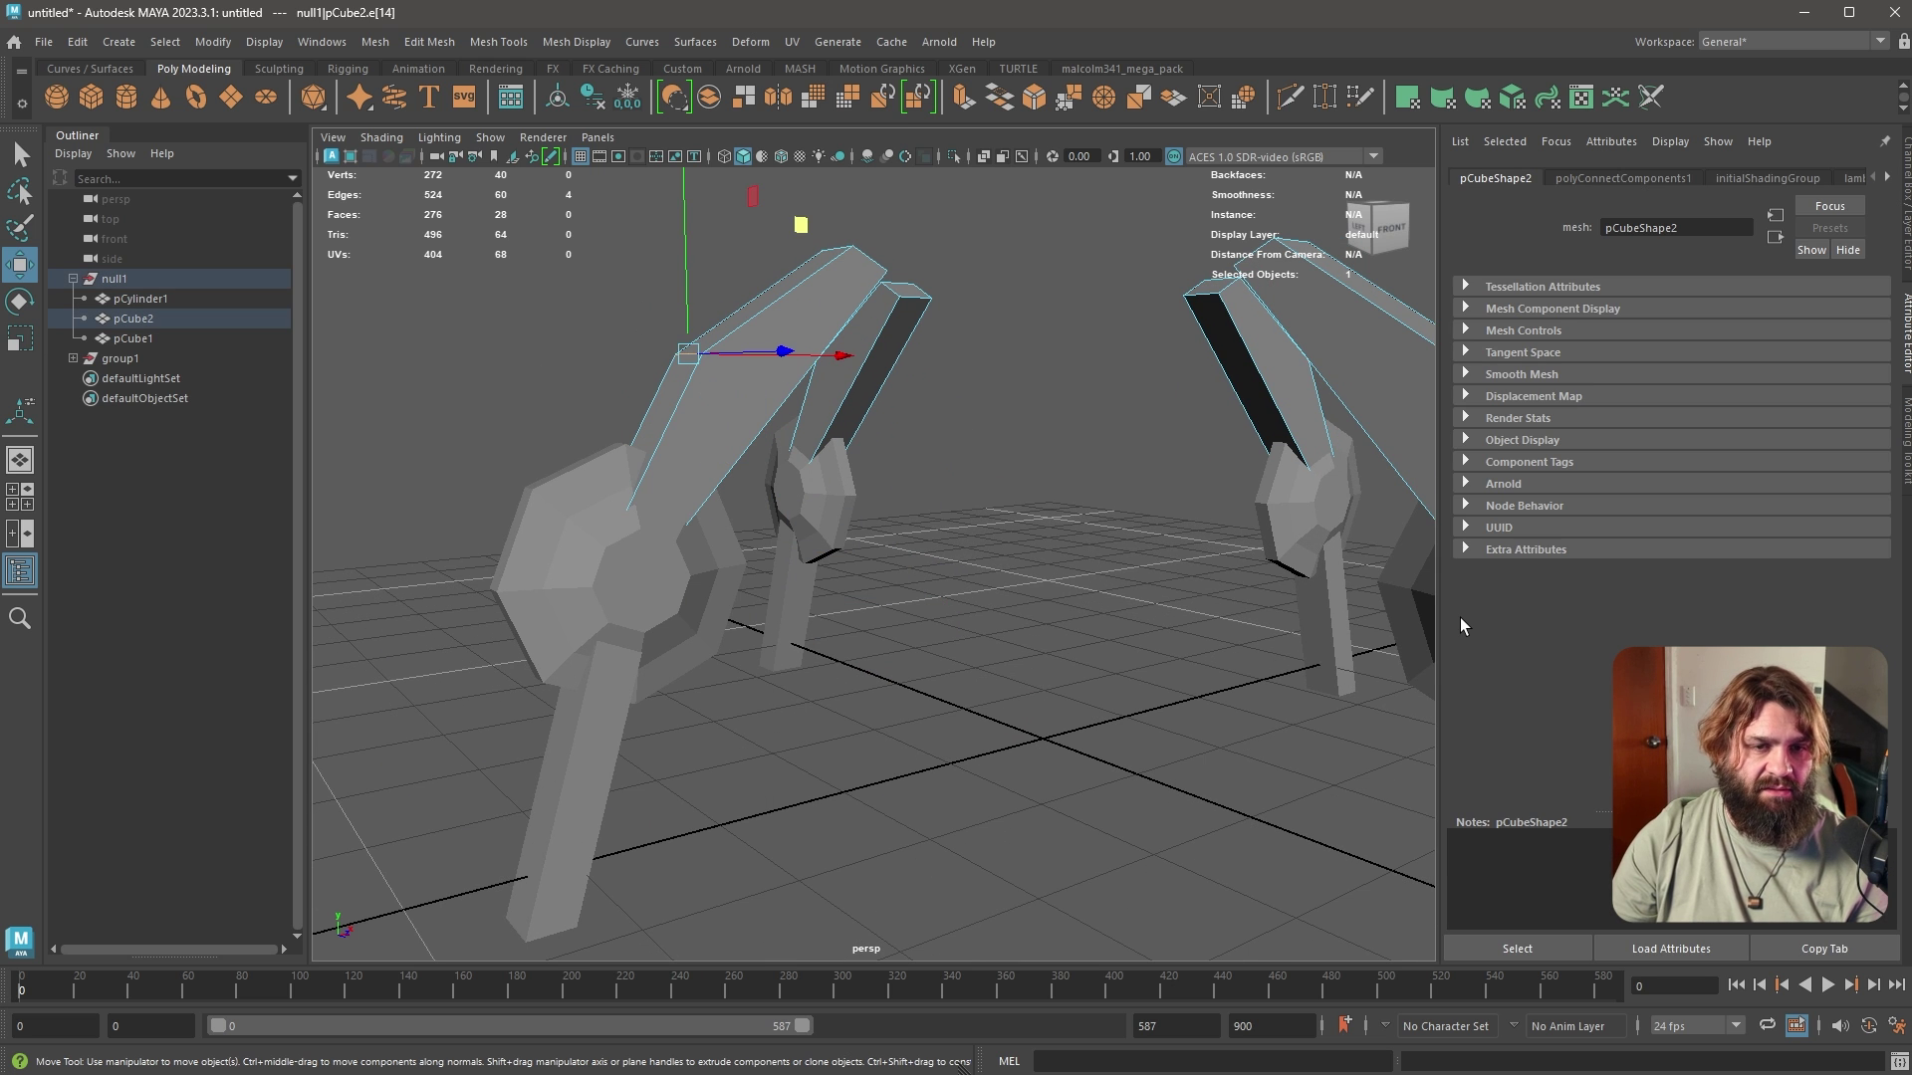
key("ctrl+BackSpace")
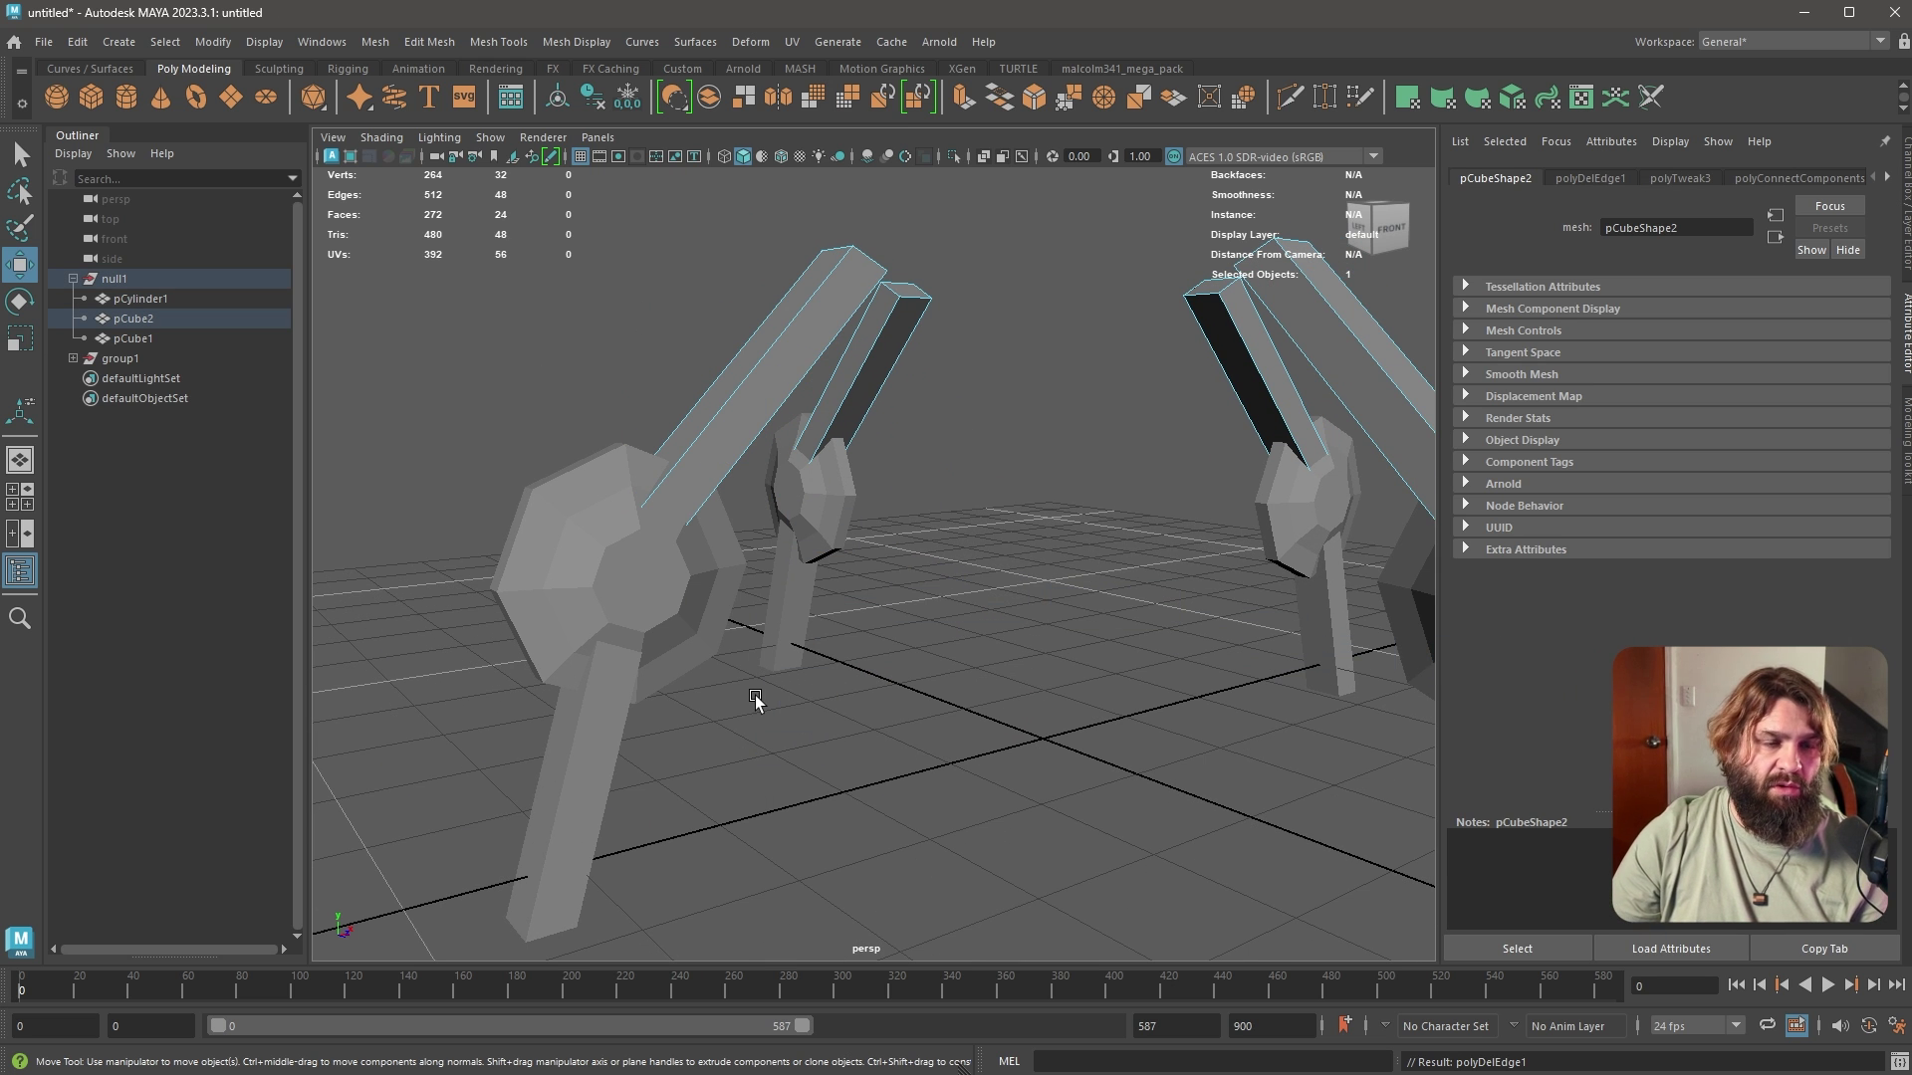
right_click_drag(772, 376, 862, 343)
Create a polygon cone at the origin, rotate it about 152 degrees around Z, and scale it uniformly to about 0.47
left_click(1083, 730)
right_click_drag(1041, 726, 962, 762, "shift")
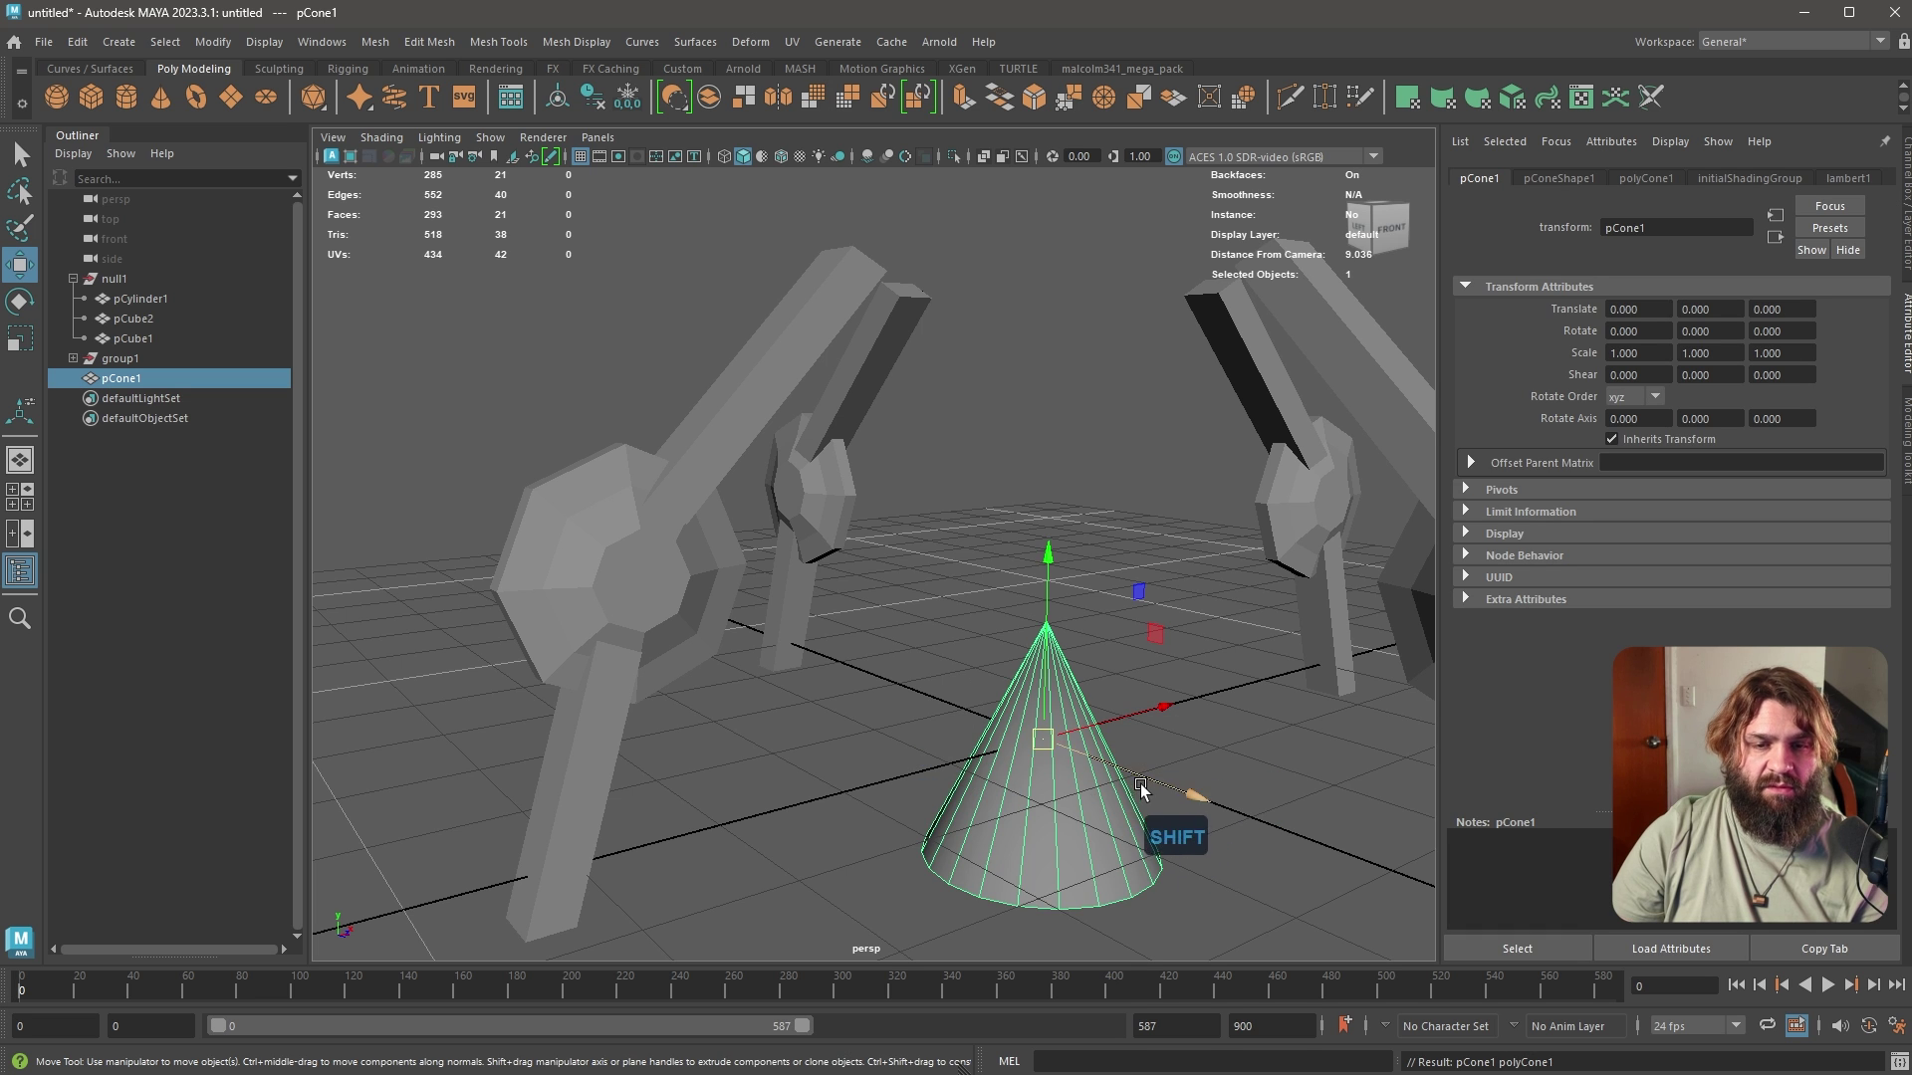
key("e")
left_click_drag(960, 679, 1197, 644)
key("r")
left_click_drag(1042, 738, 932, 685)
scroll(902, 751, "down", 4)
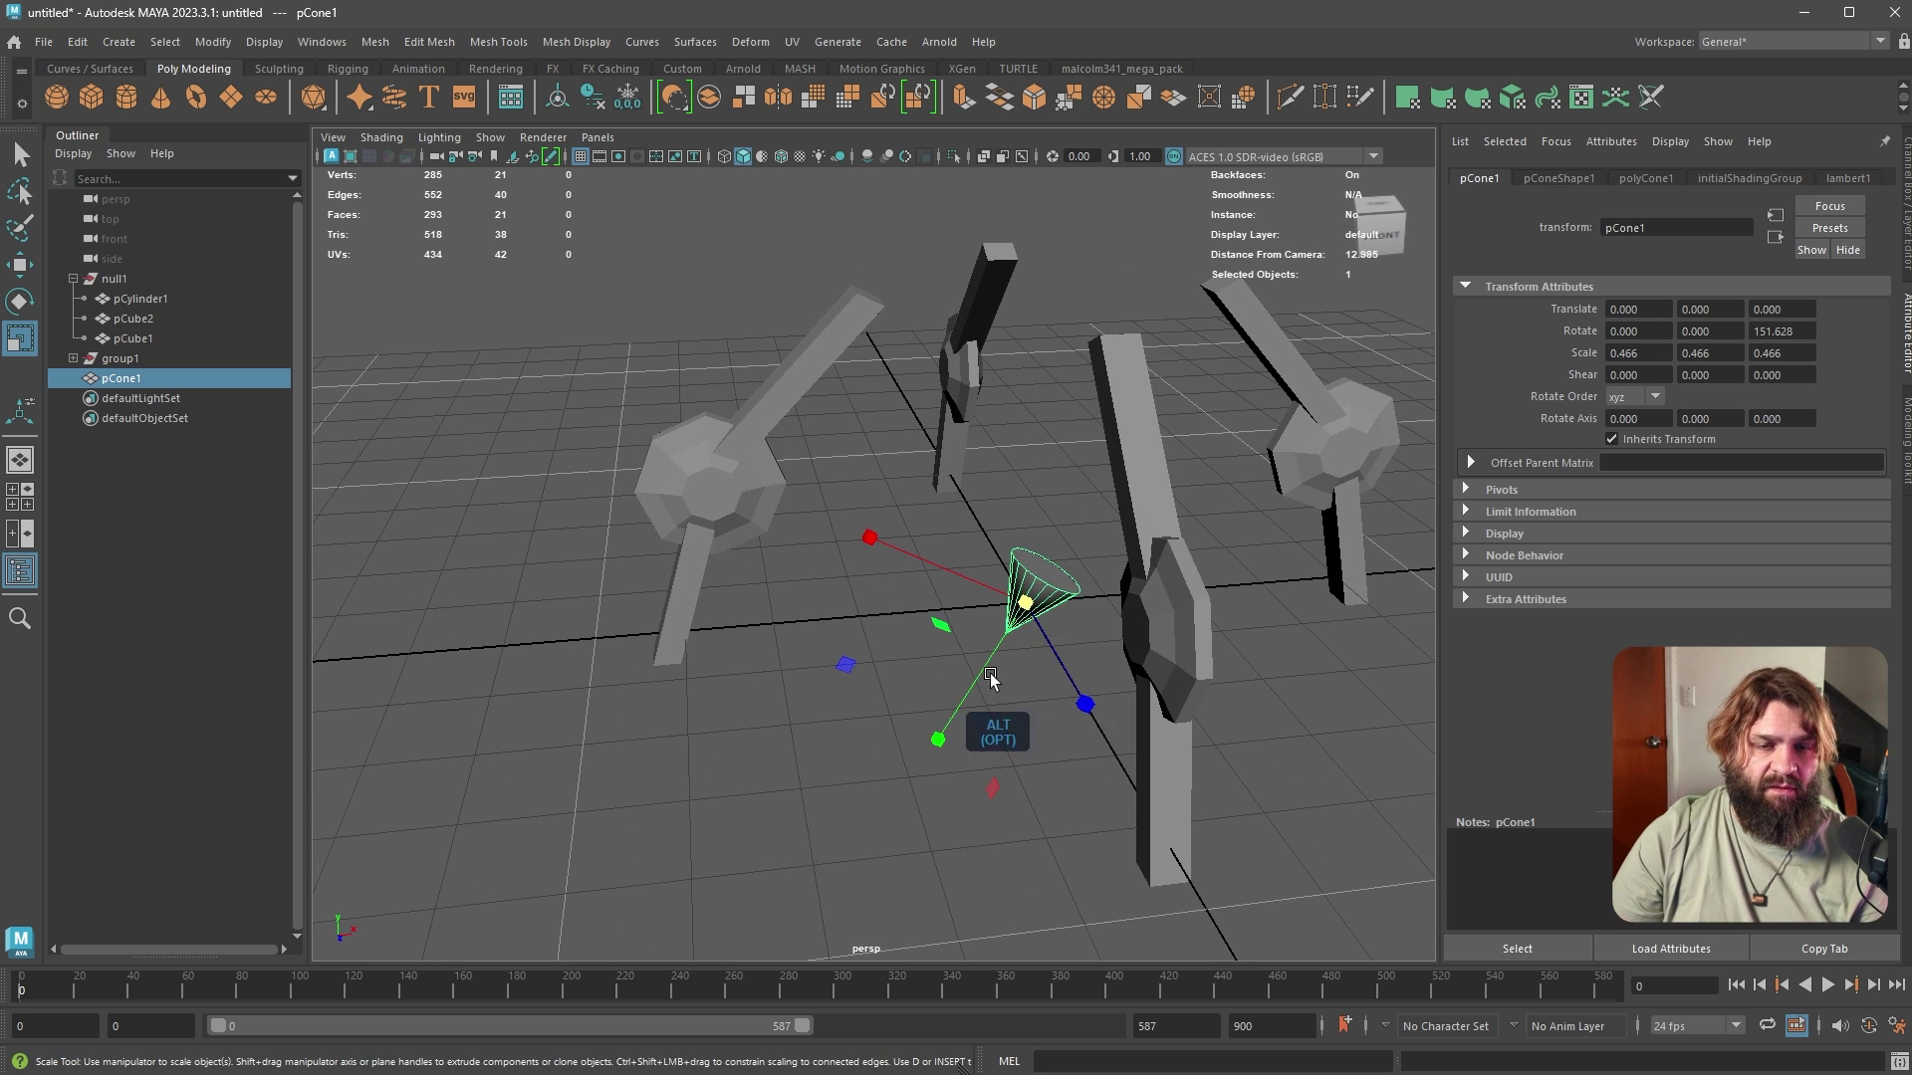
Move the cone to the foot of the original arm's lower beam and parent it under null1
key("w")
left_click_drag(1095, 598, 776, 671)
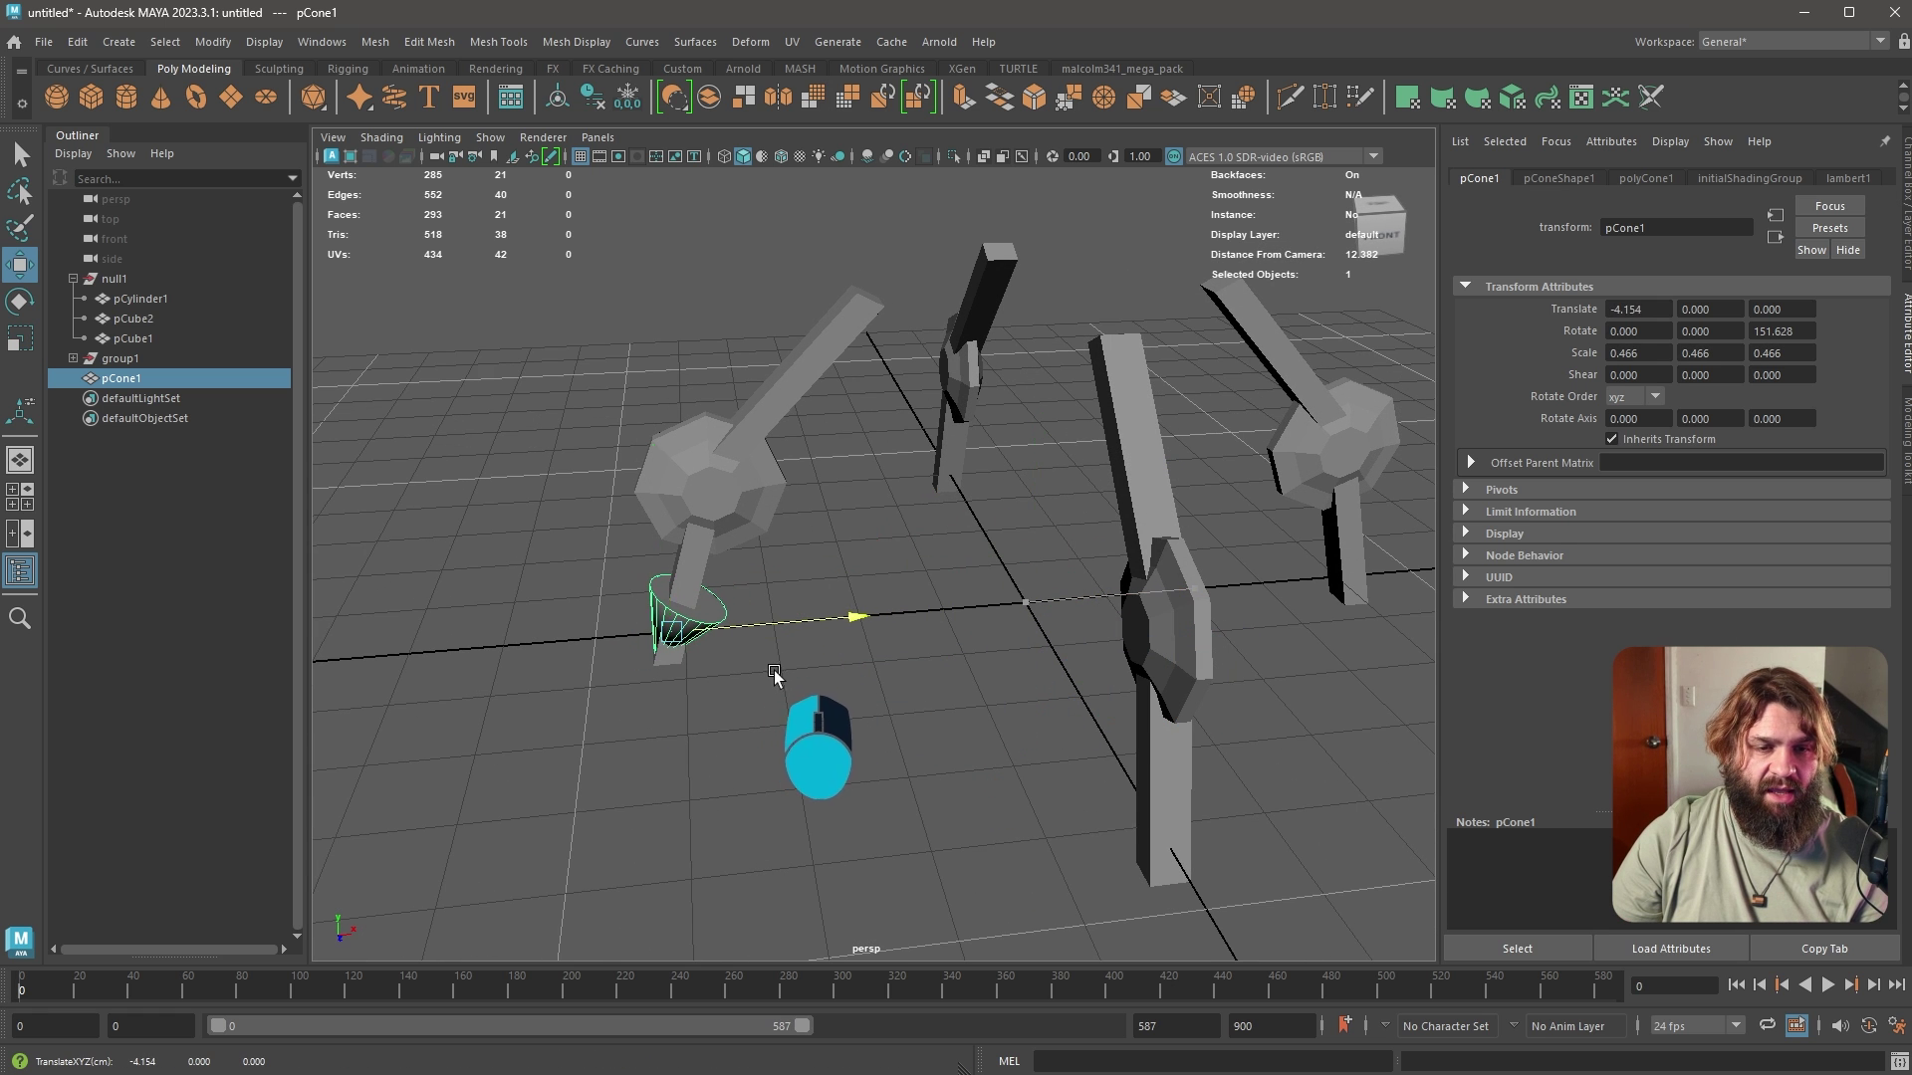
left_click_drag(799, 509, 791, 559)
middle_click_drag(791, 563, 786, 548)
middle_click_drag(123, 382, 154, 281)
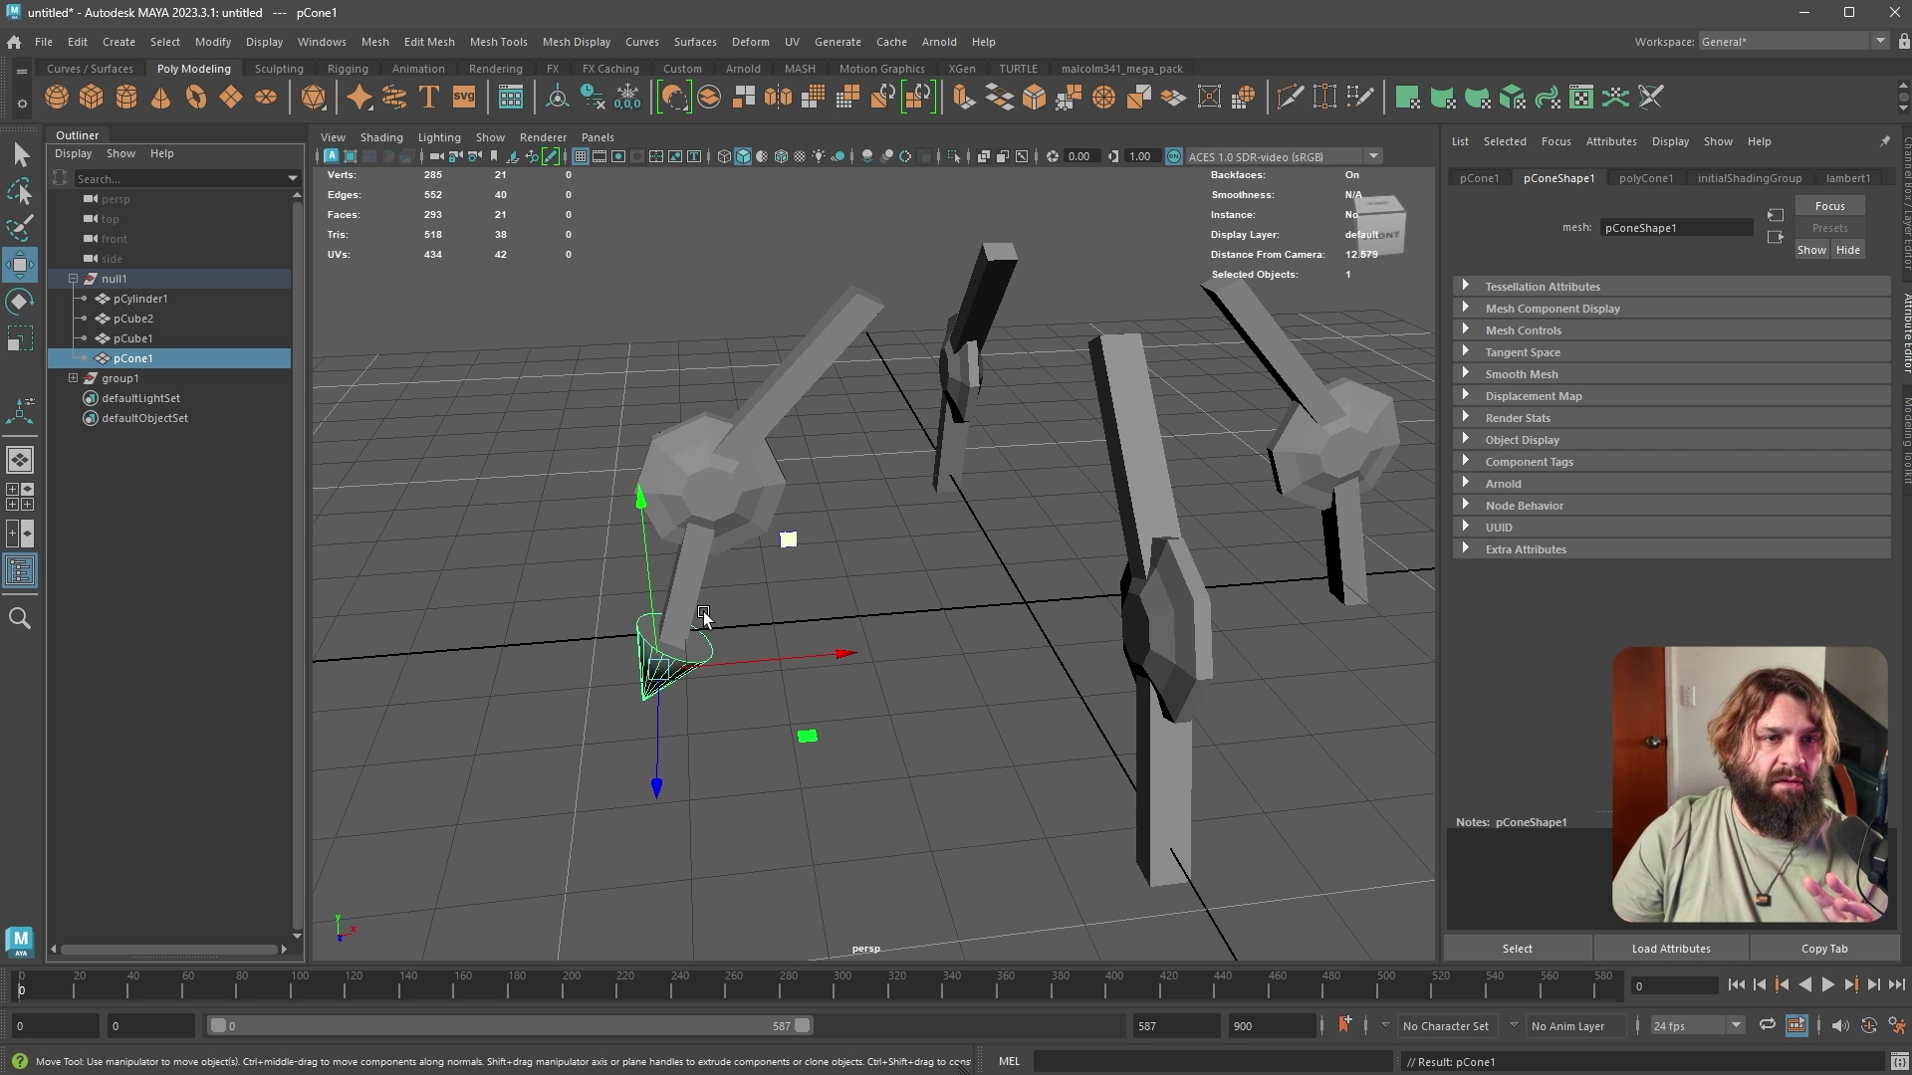
left_click(314, 43)
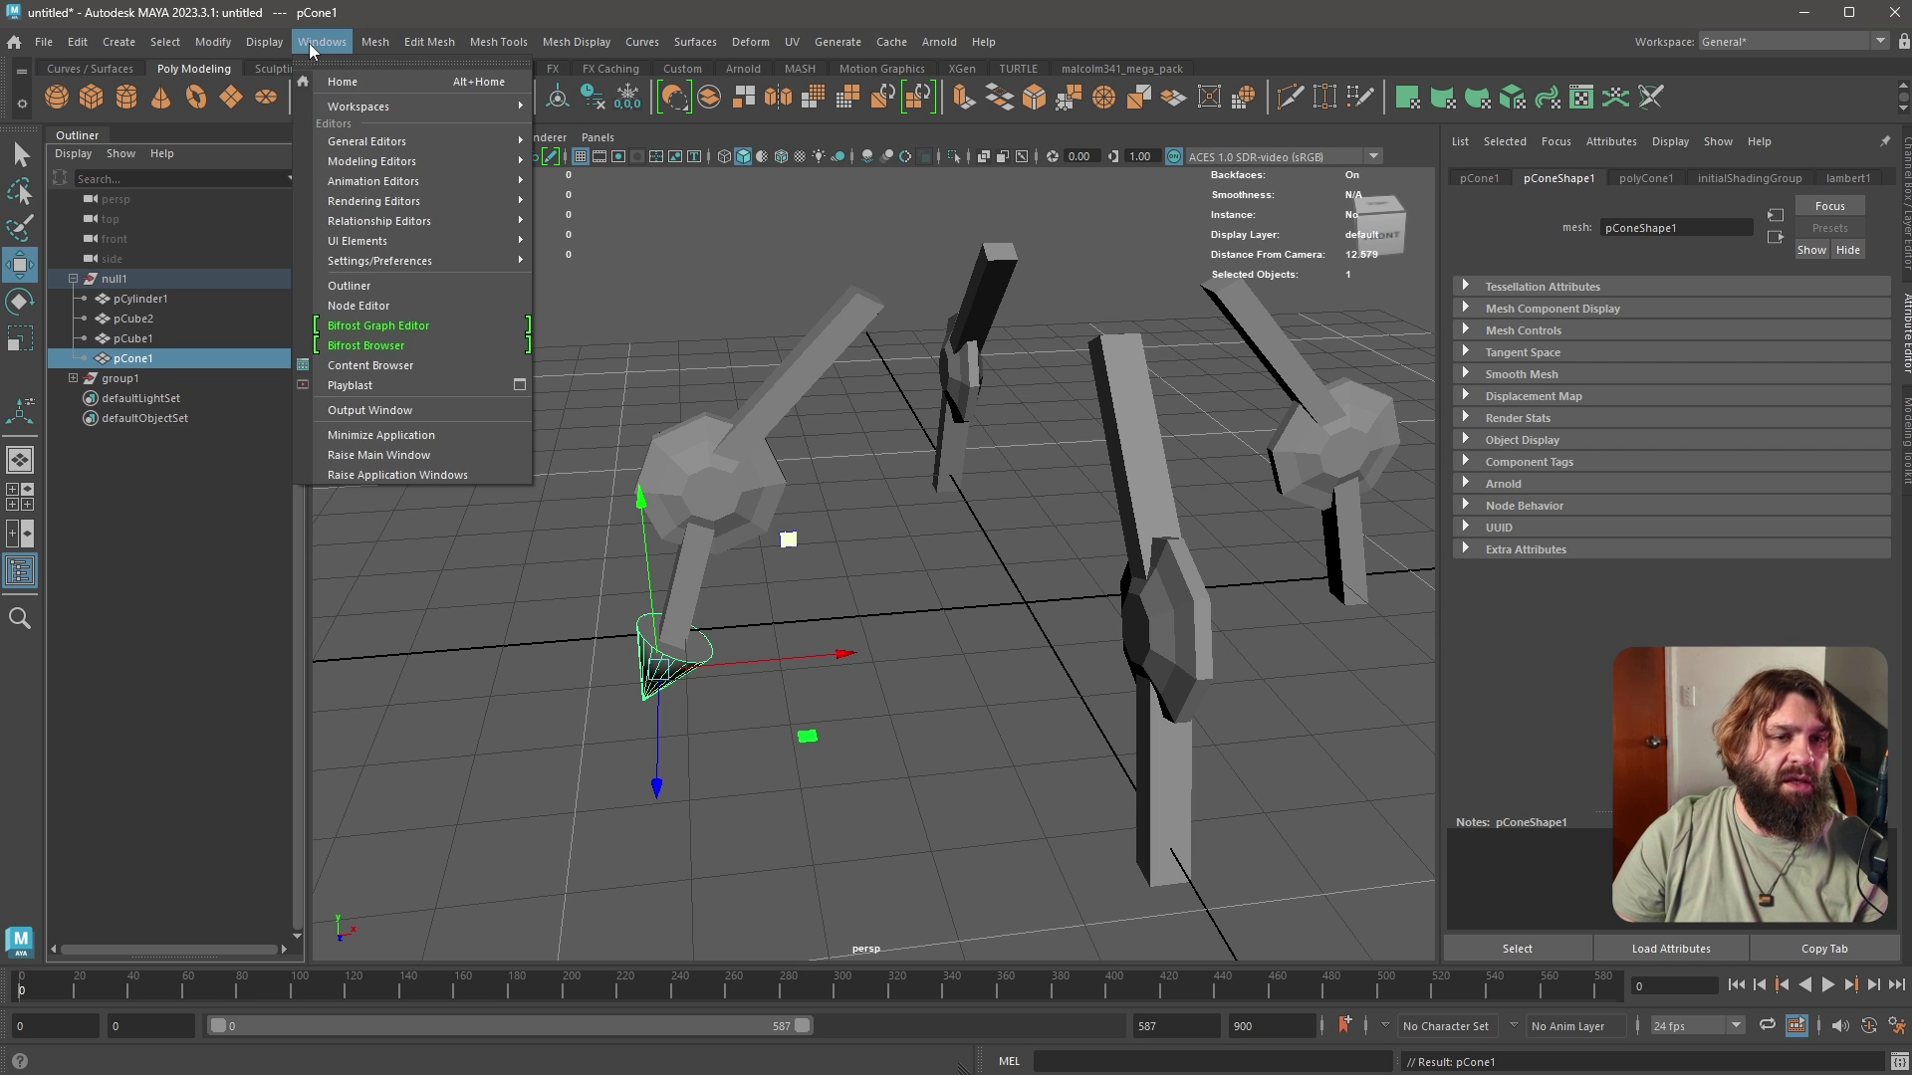
mouse_move(342, 151)
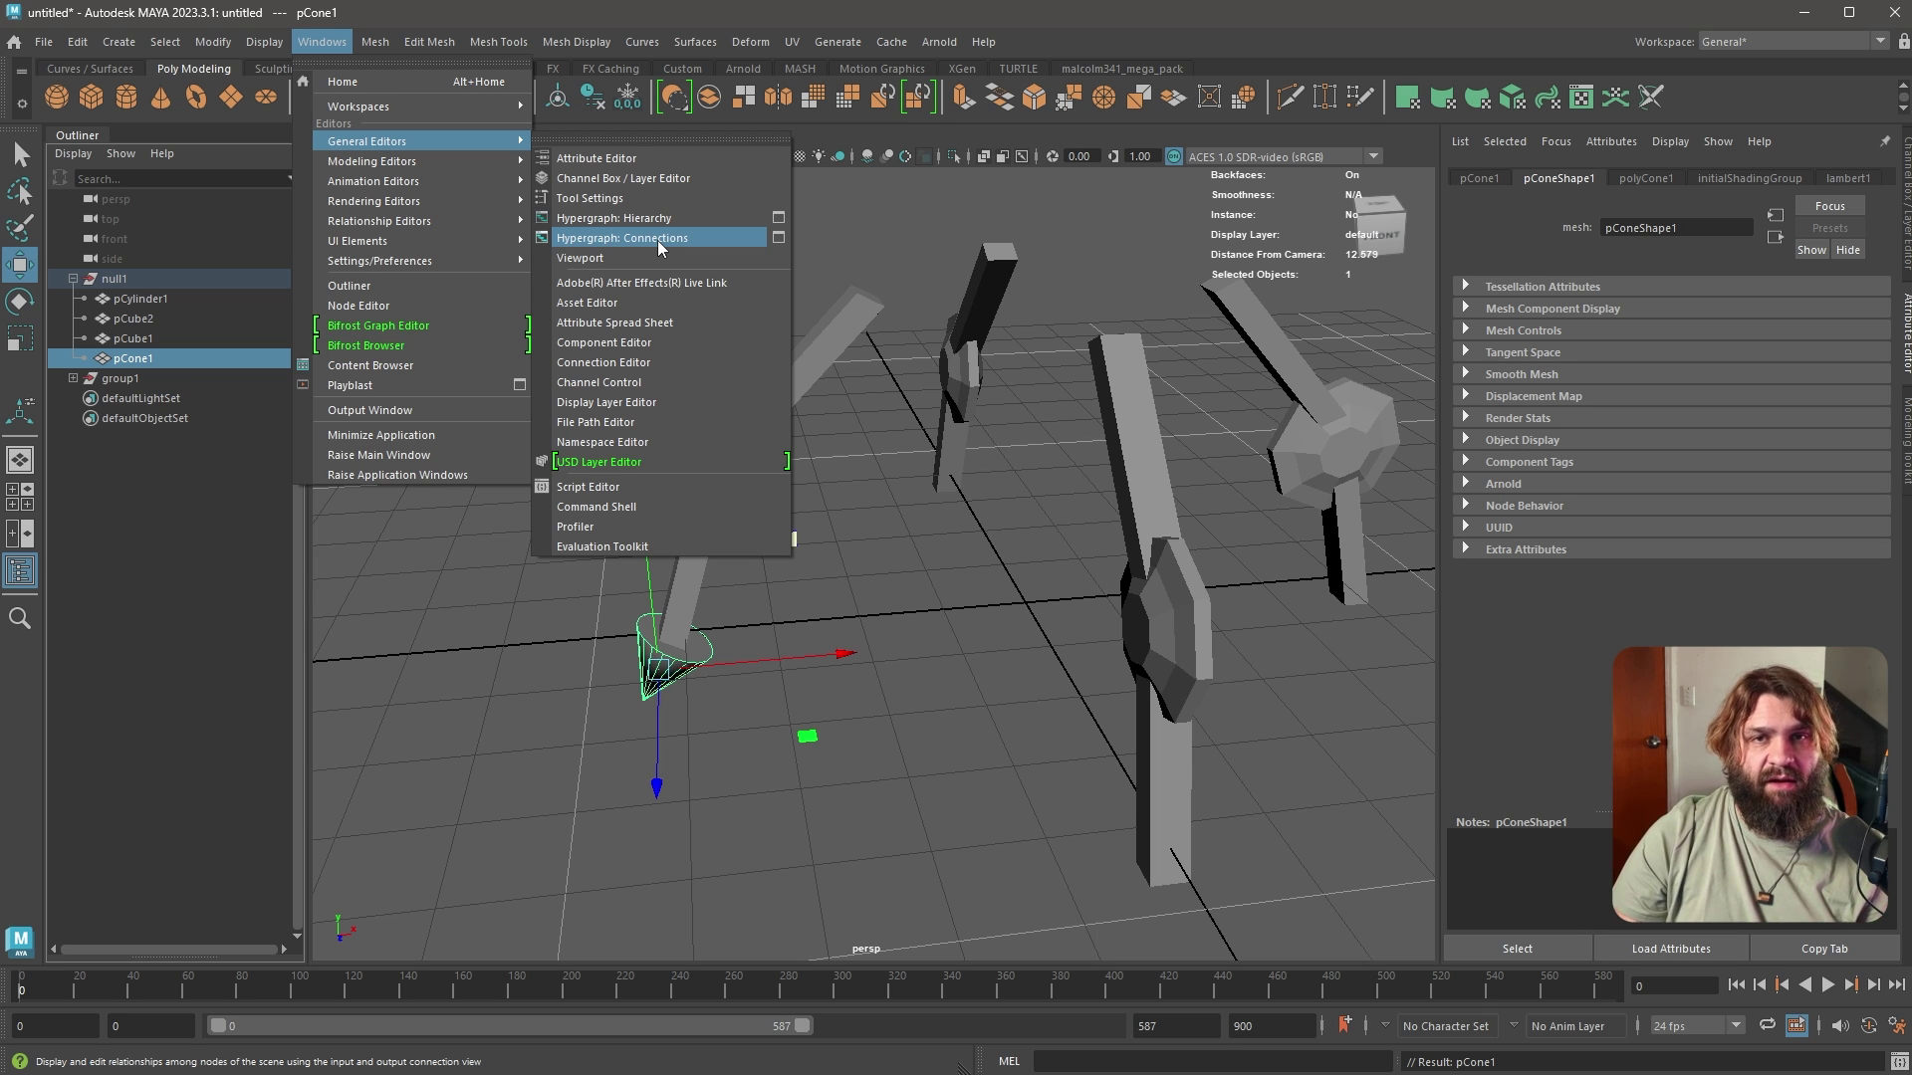
left_click(922, 685)
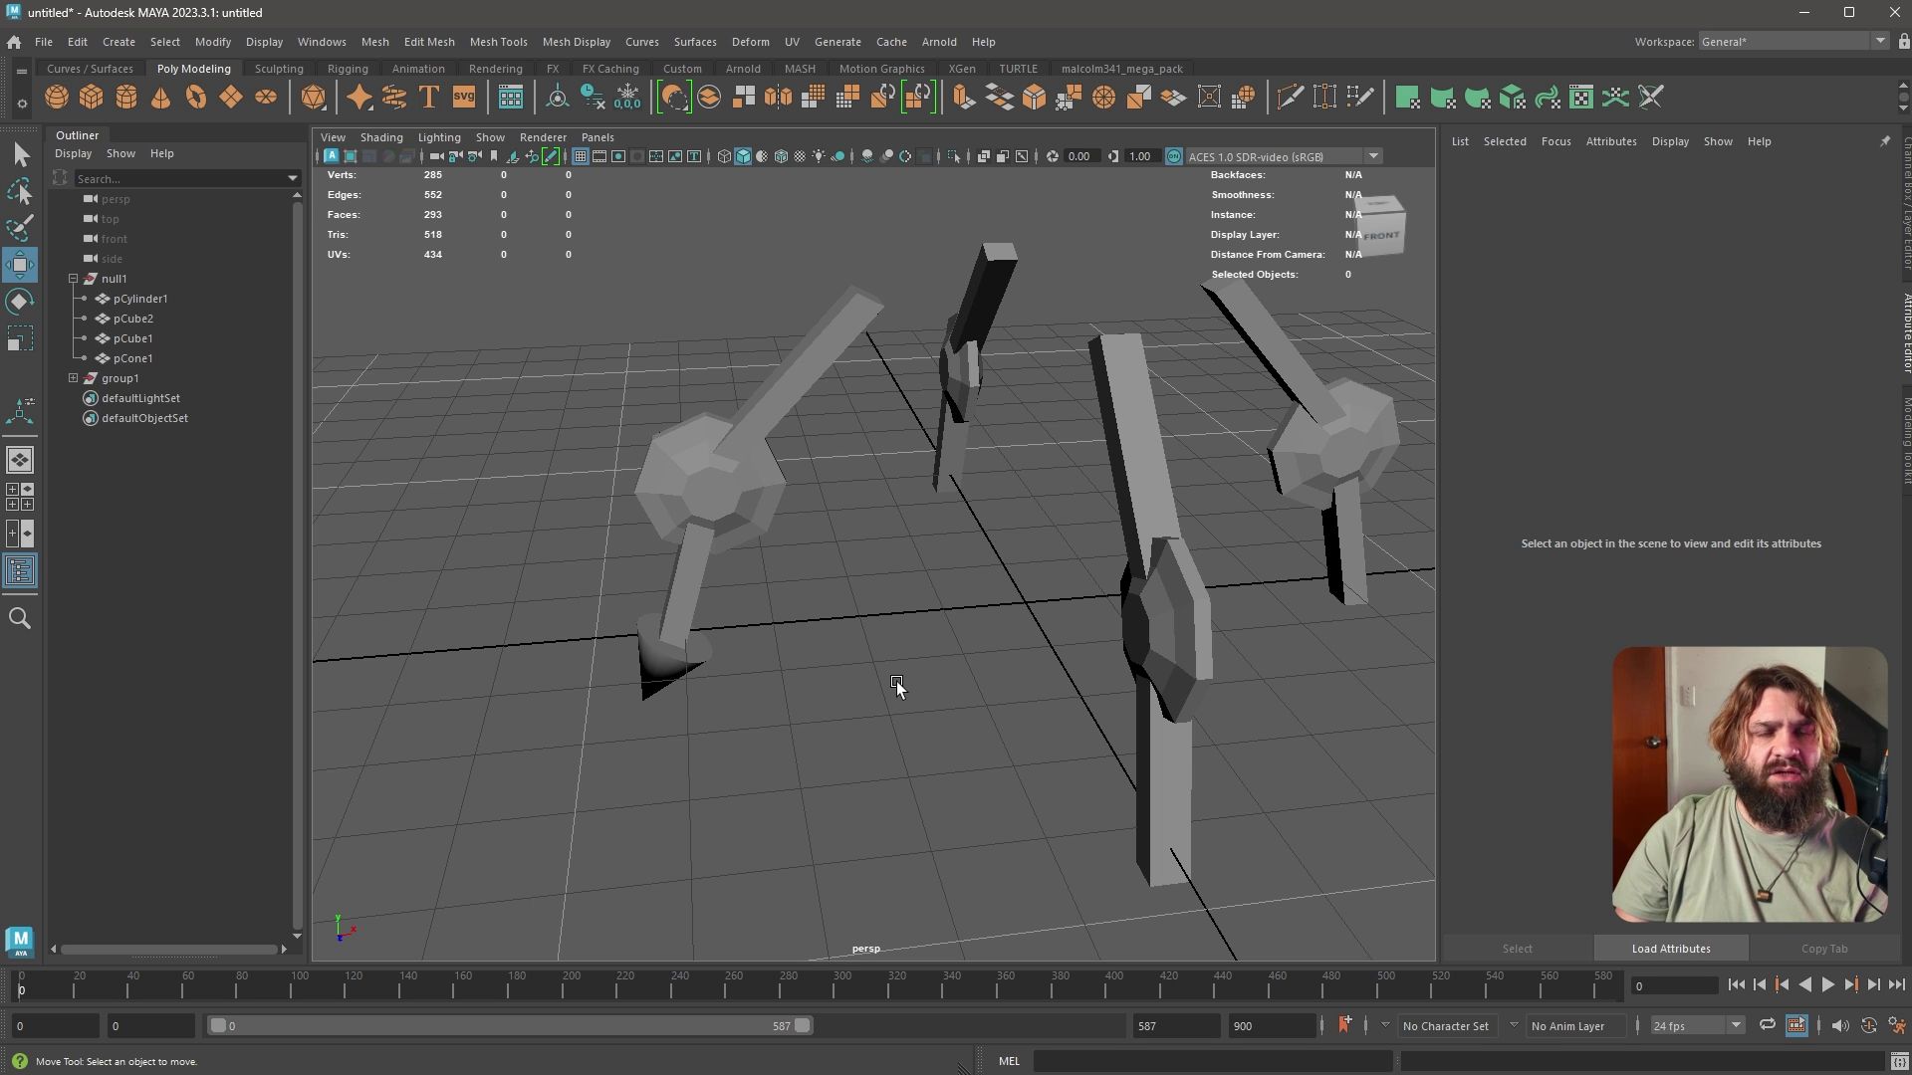
Delete the cone and the instanced arms' group, group1, from the scene
left_click(661, 689)
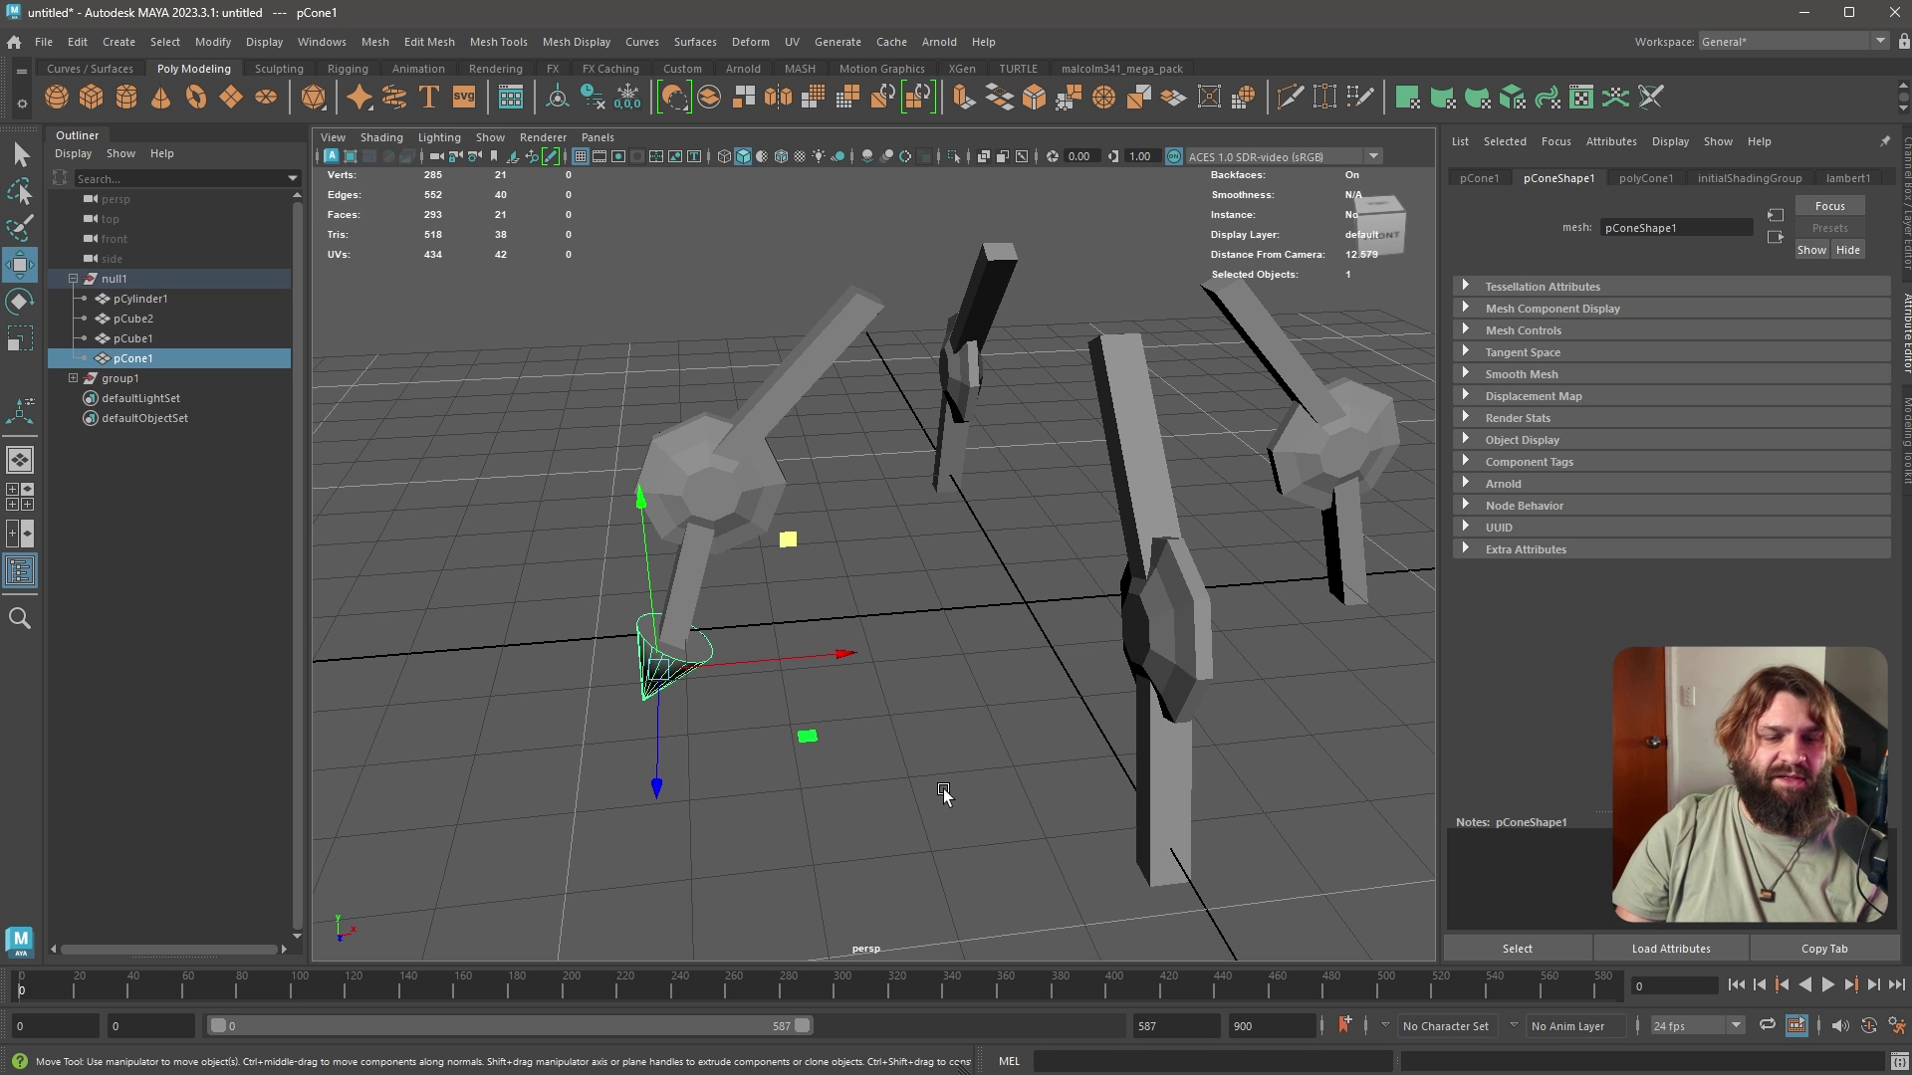
key("Delete")
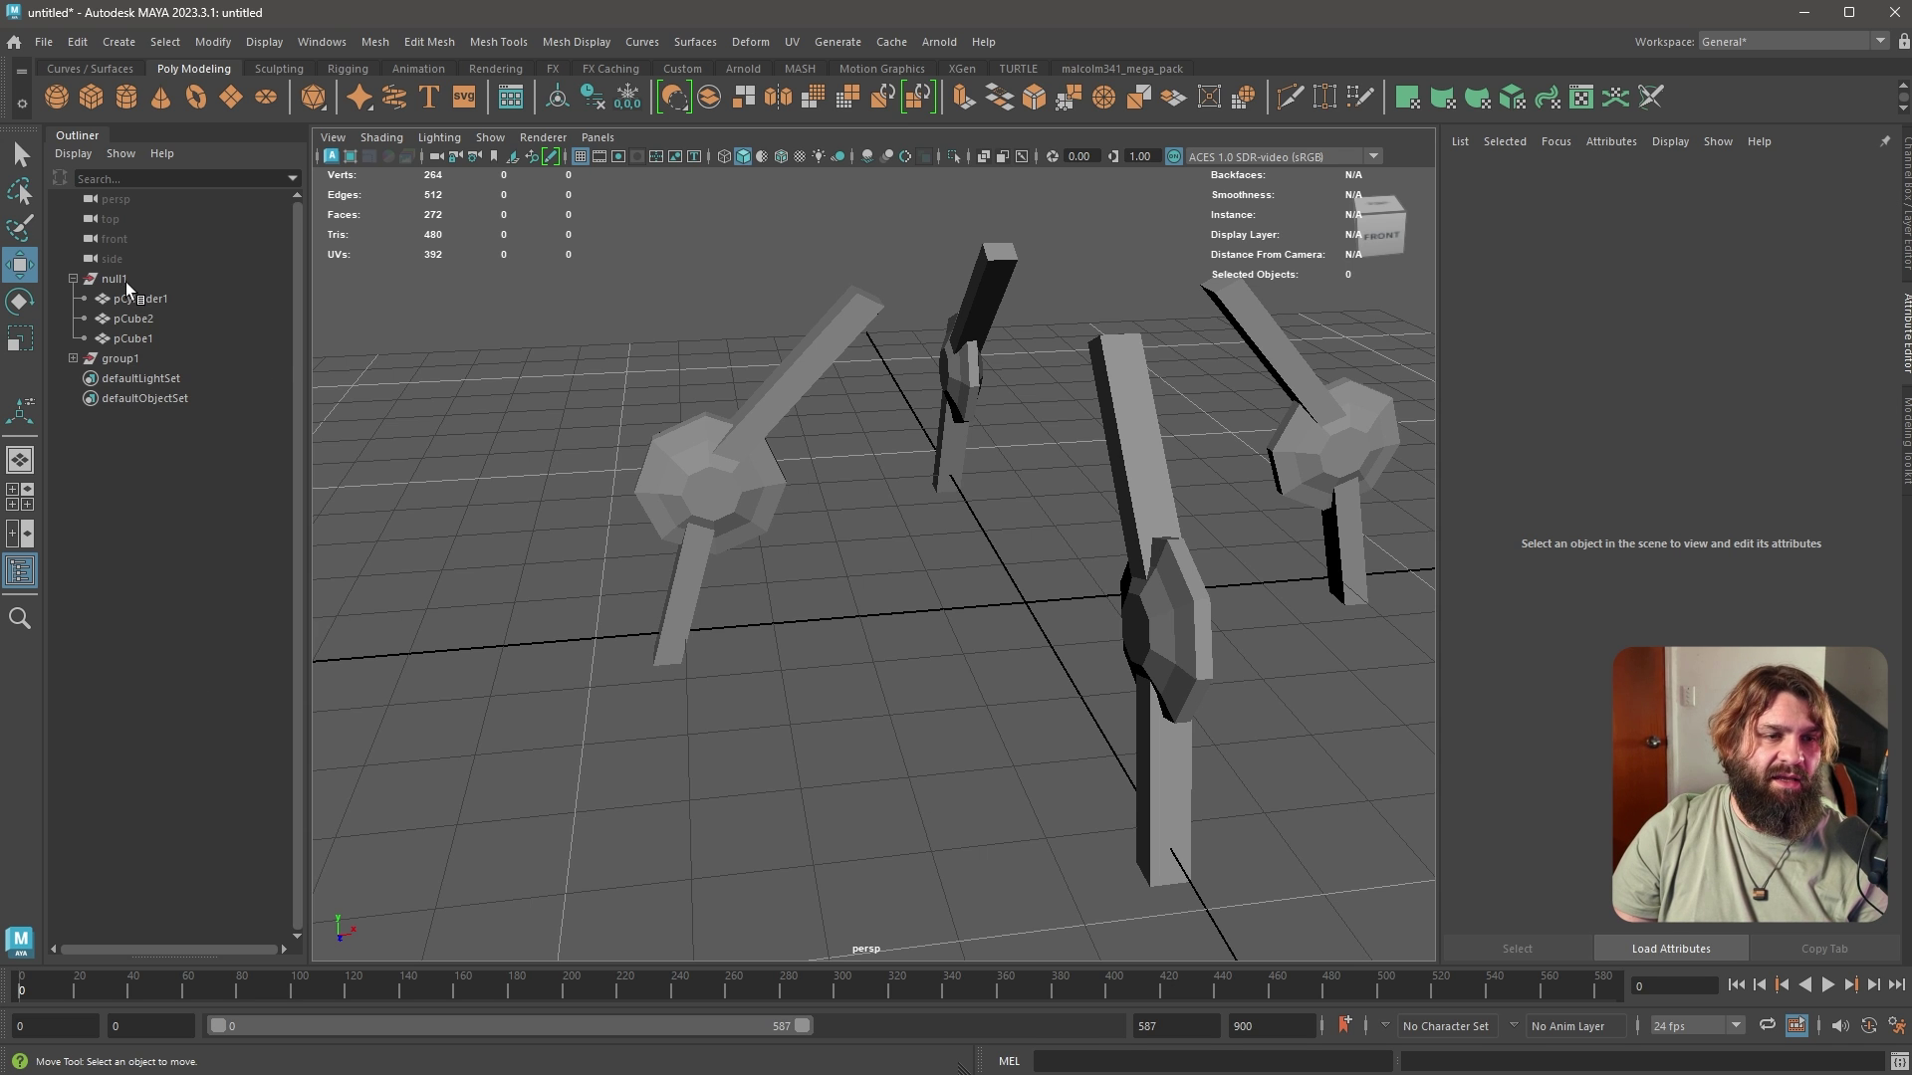
left_click(120, 358)
key("Delete")
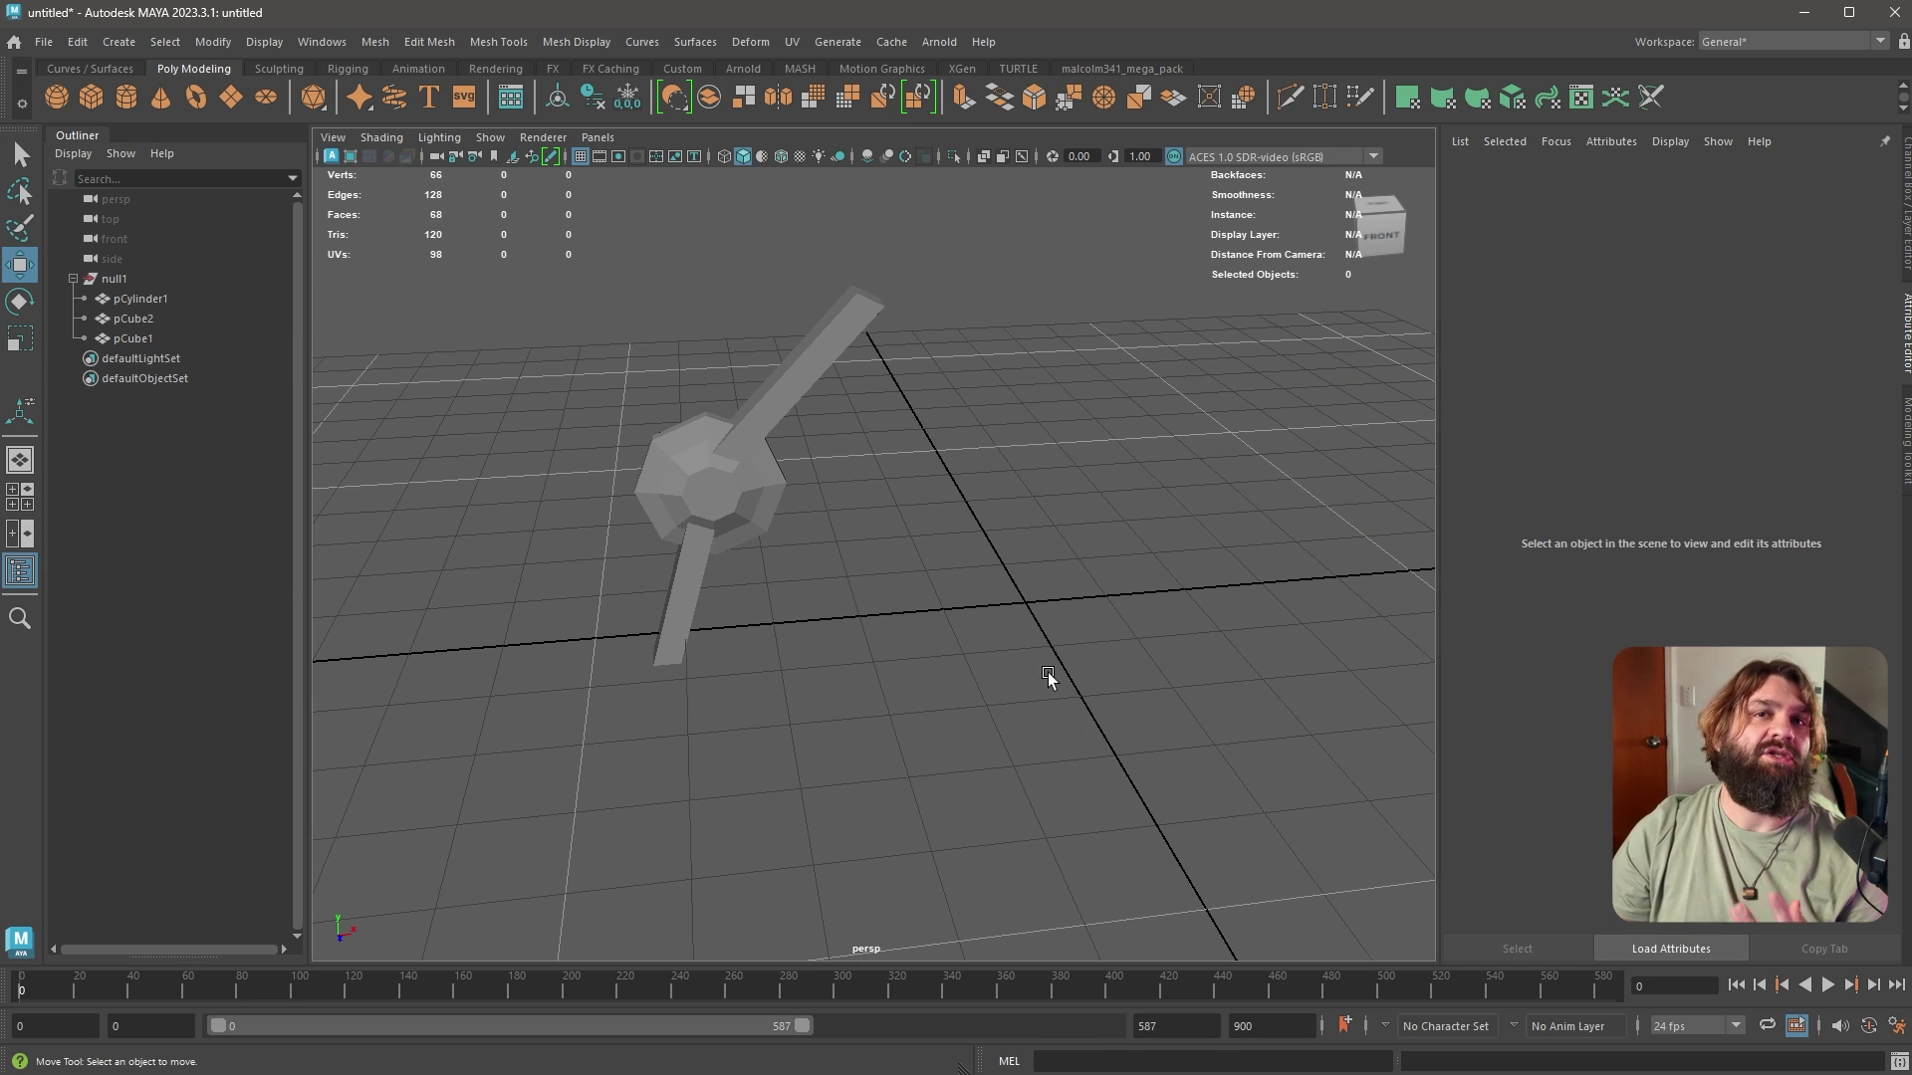
Create an empty group, parent null1 under it, expand both groups in the outliner, and select the new outer group
key("ctrl")
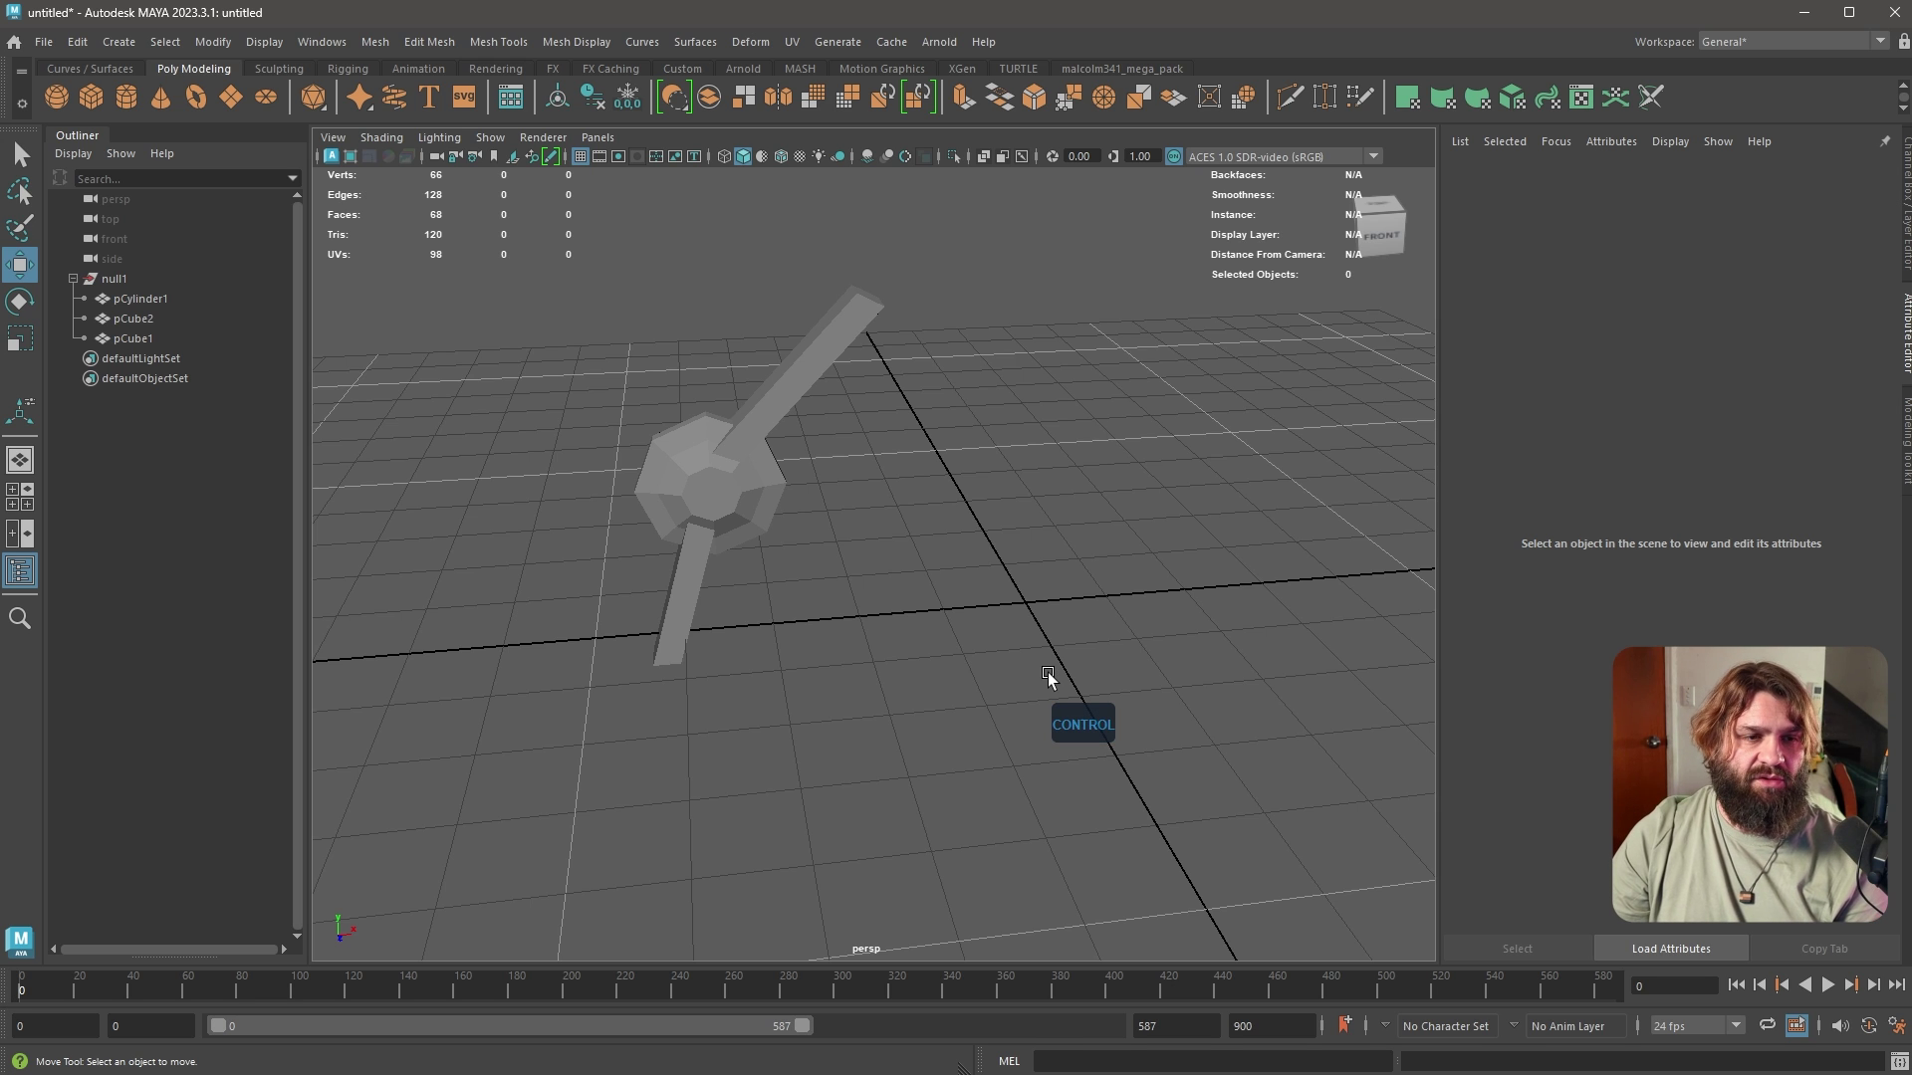
key("ctrl+g")
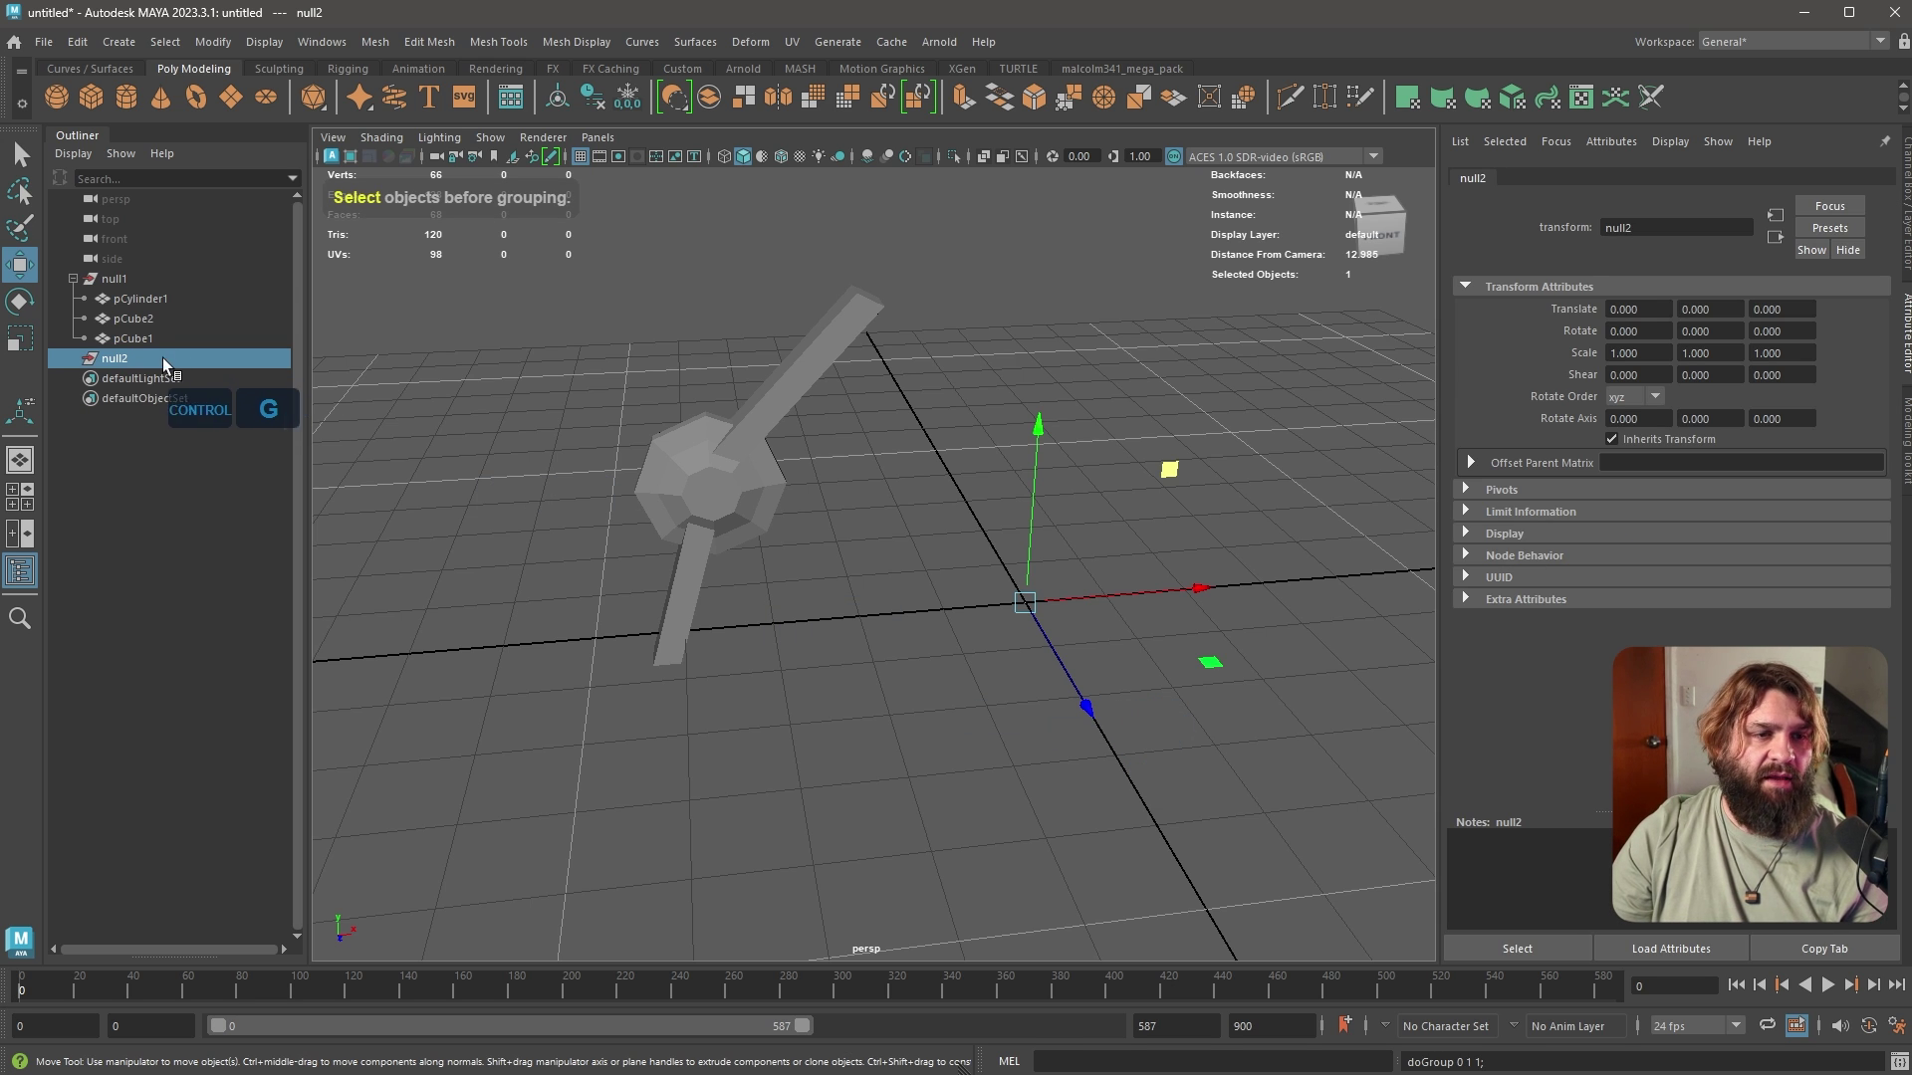
left_click(114, 279)
left_click_drag(118, 283, 136, 356)
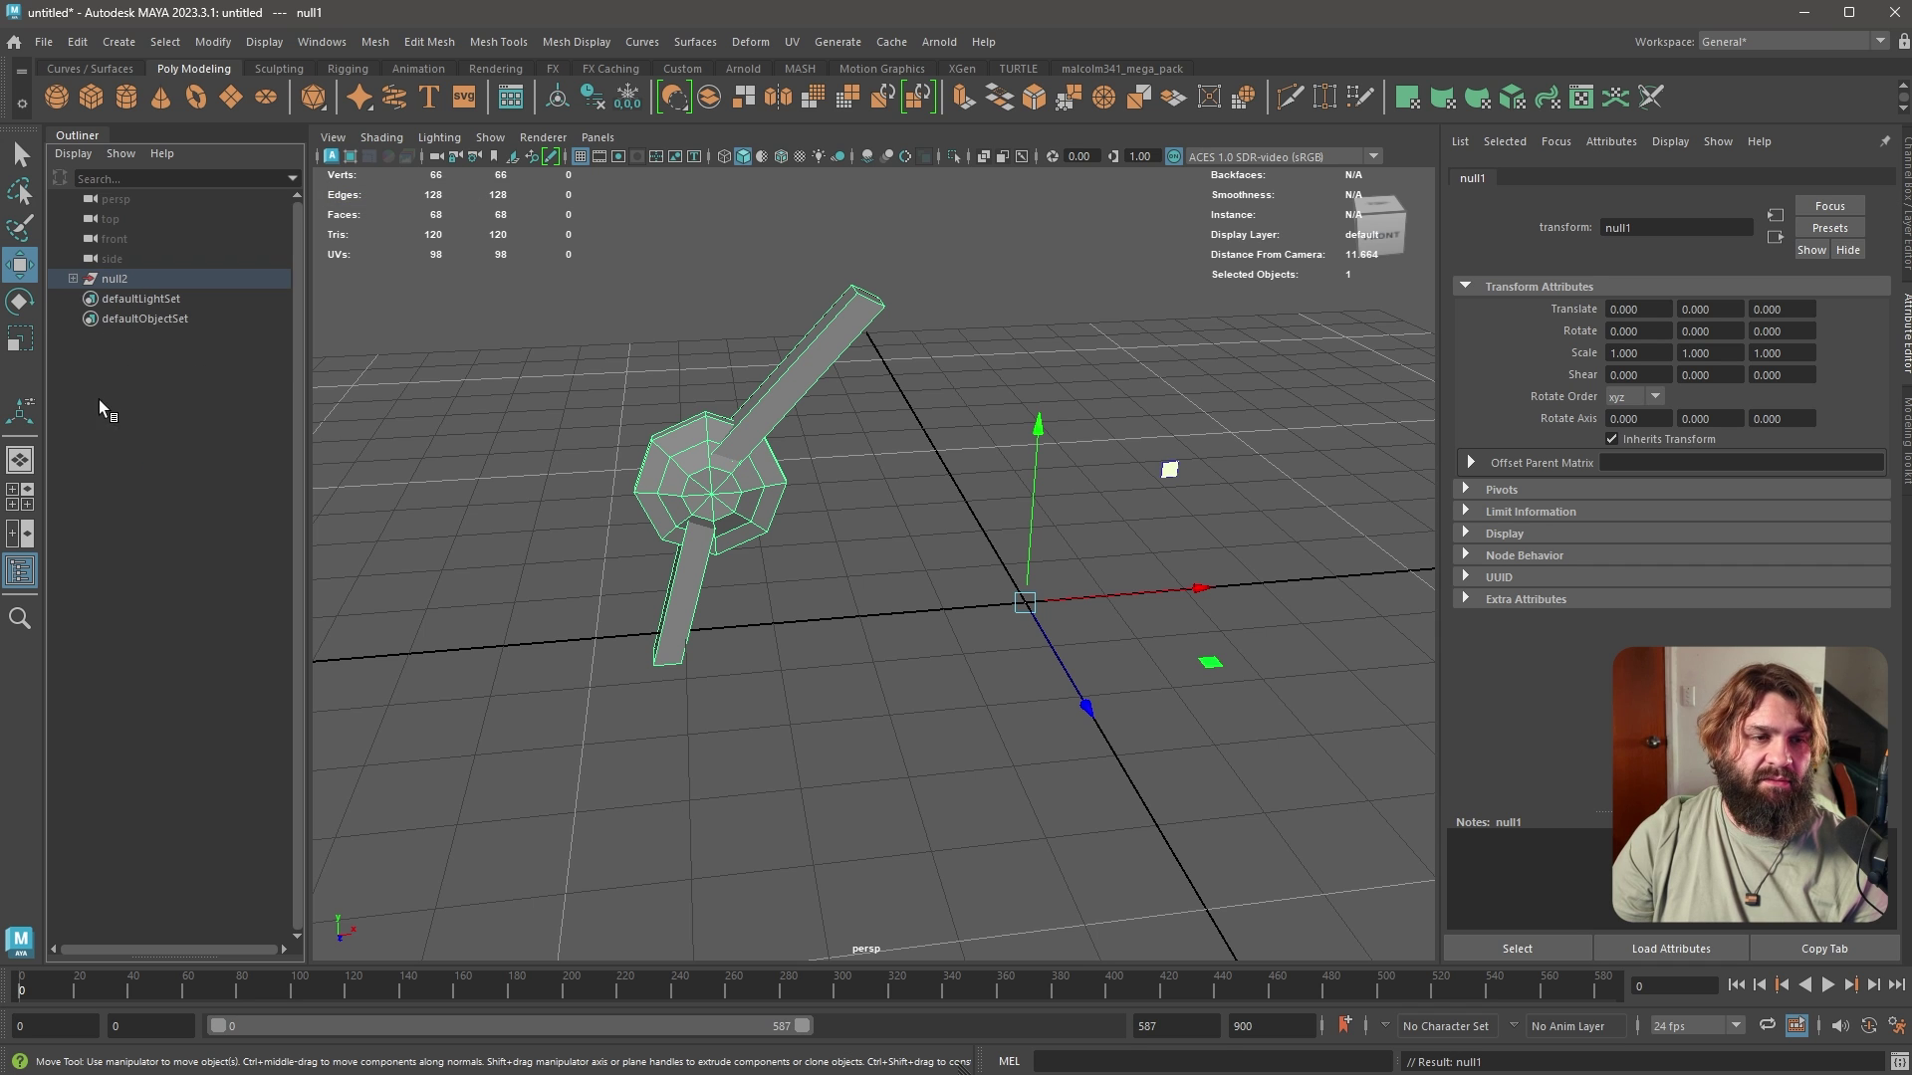
left_click(72, 279)
left_click(86, 300)
left_click(177, 559)
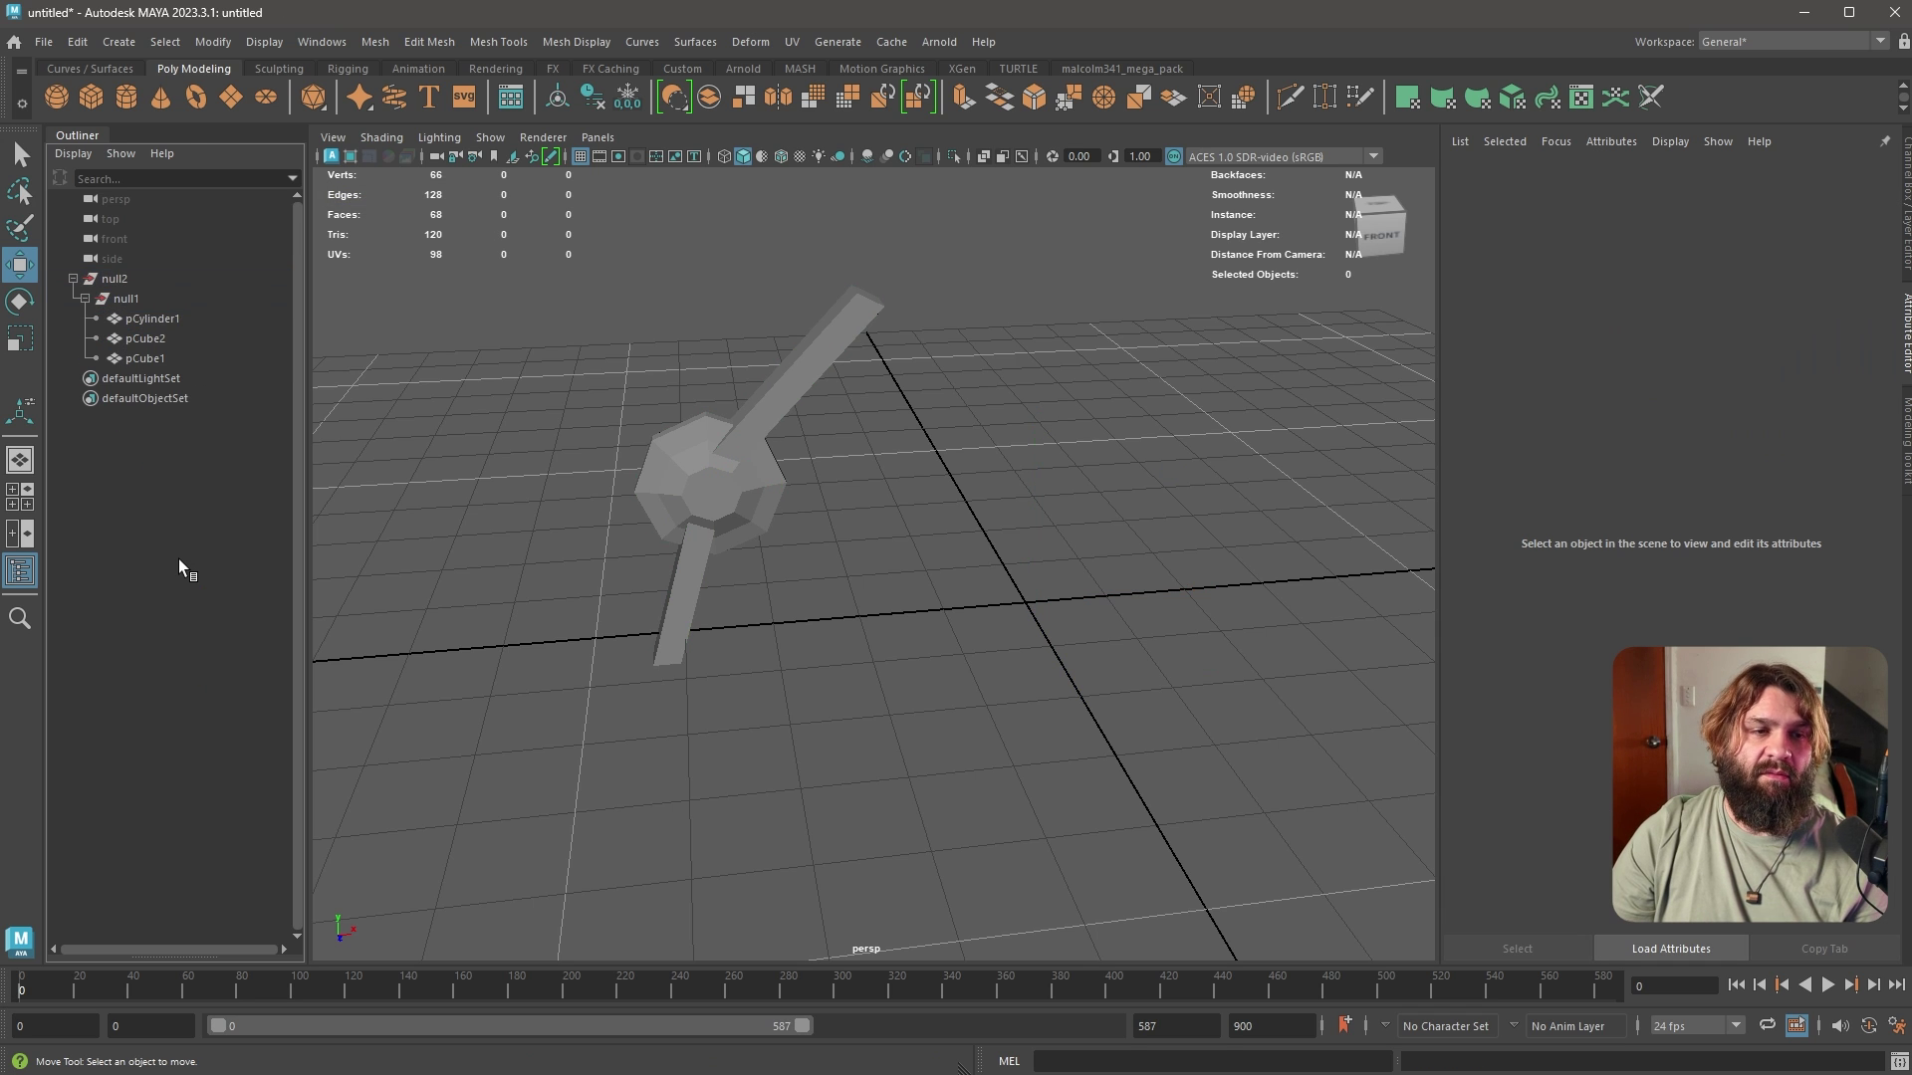
left_click(106, 281)
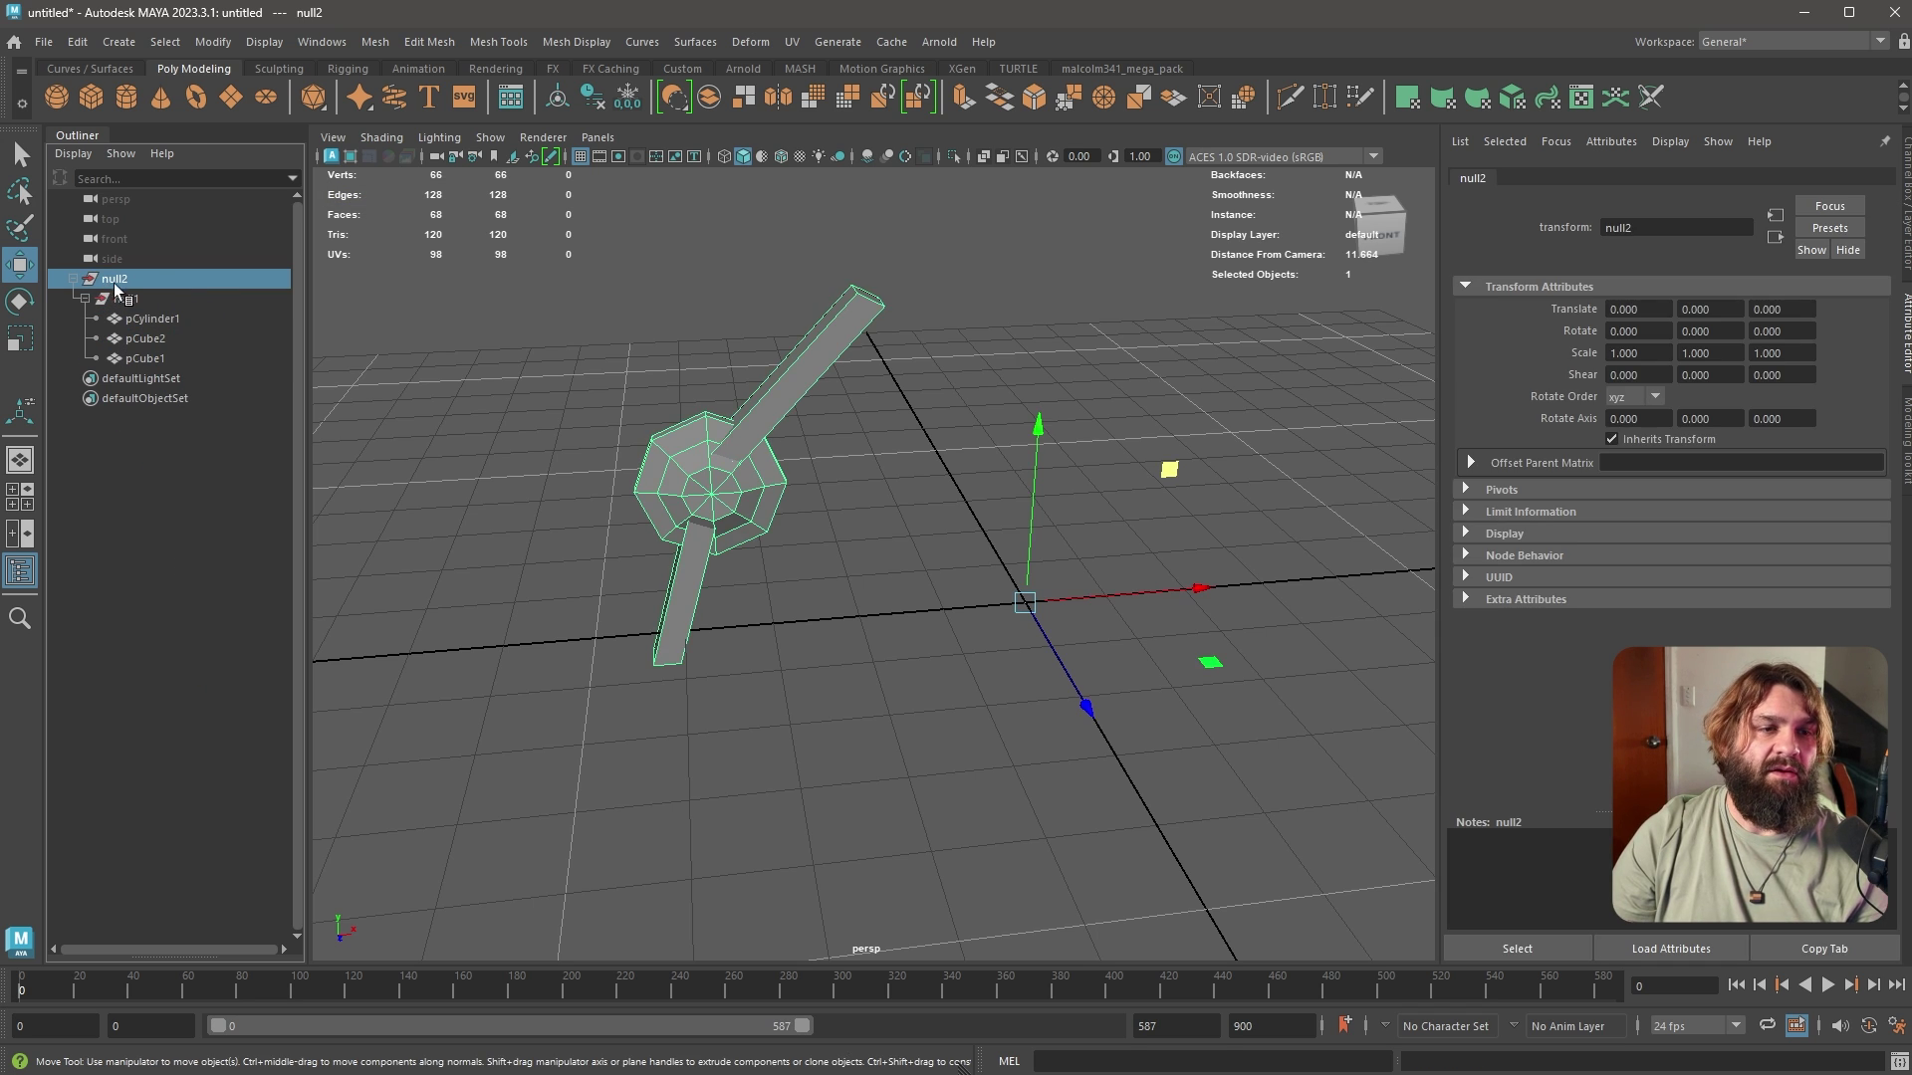
Rename the outer group null2 to instanceMaster and the nested group null1 to leg
double_click(128, 279)
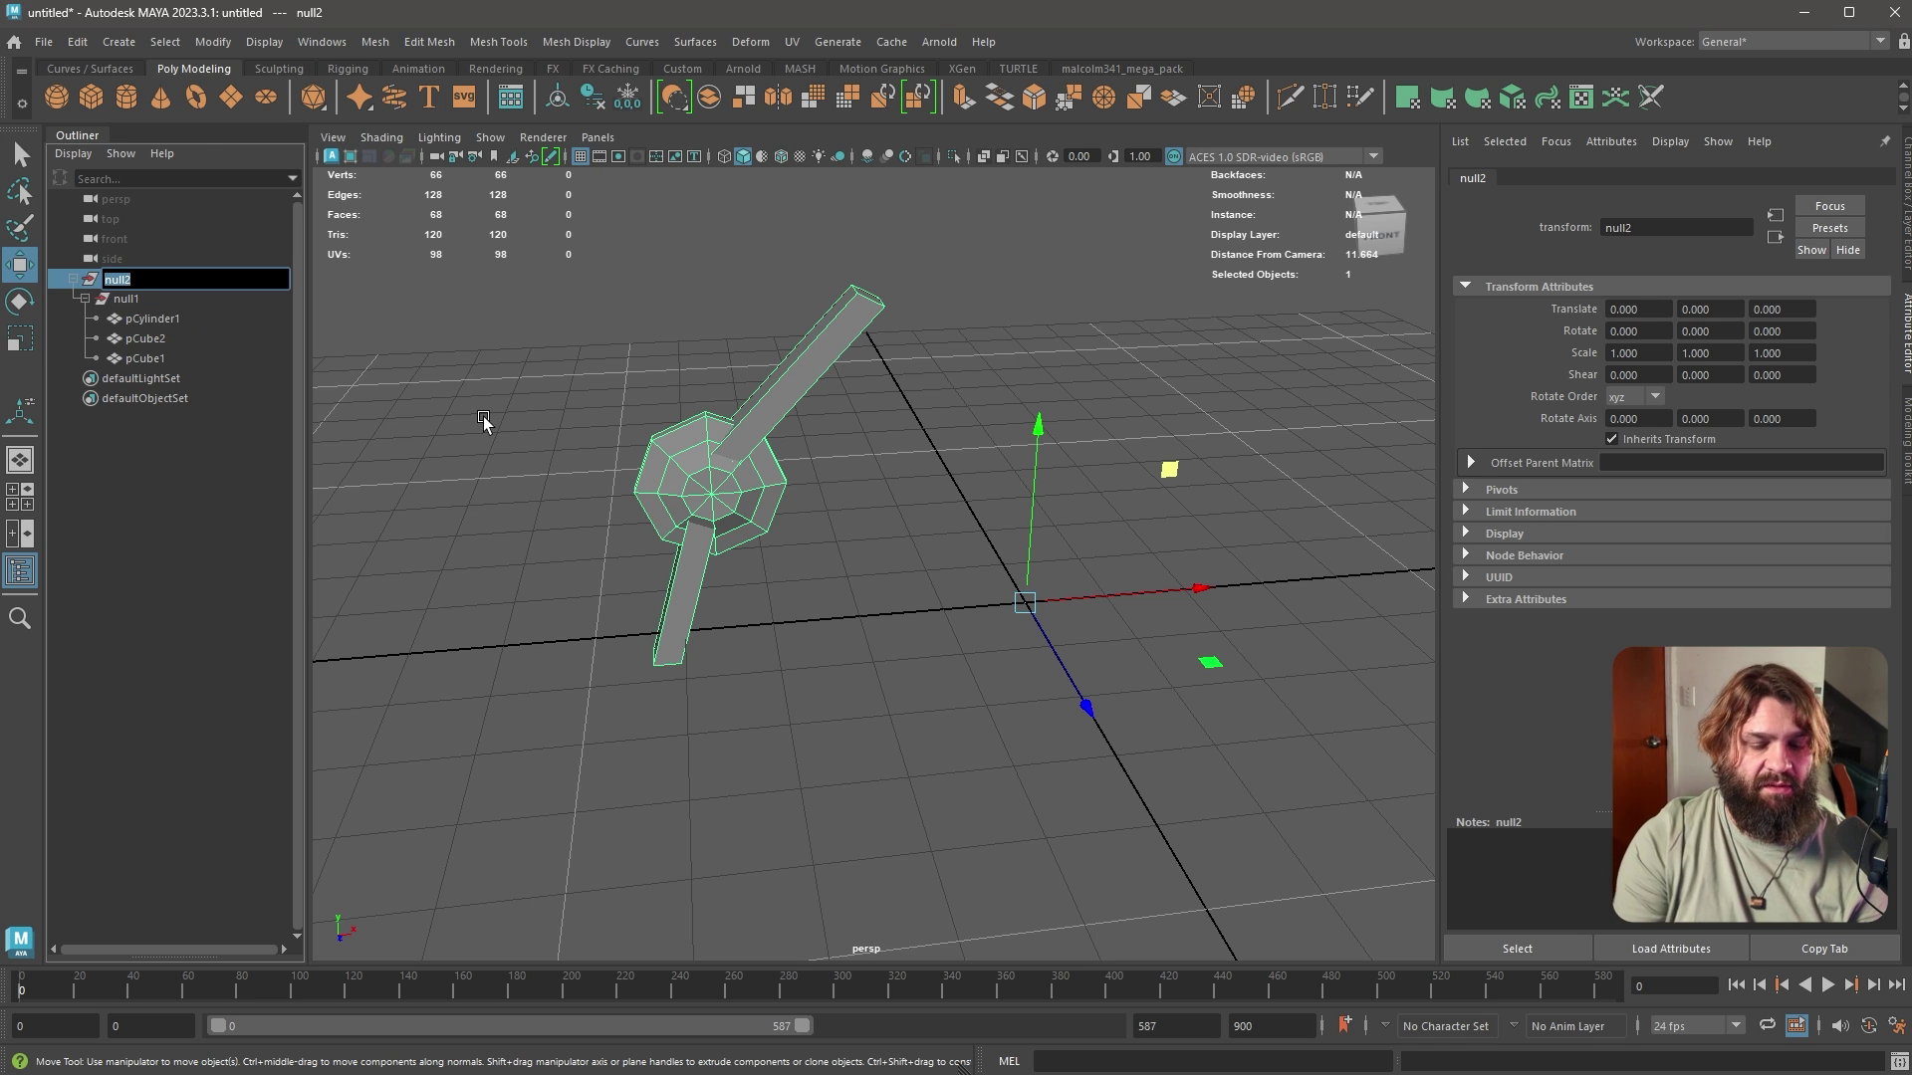
type("insta")
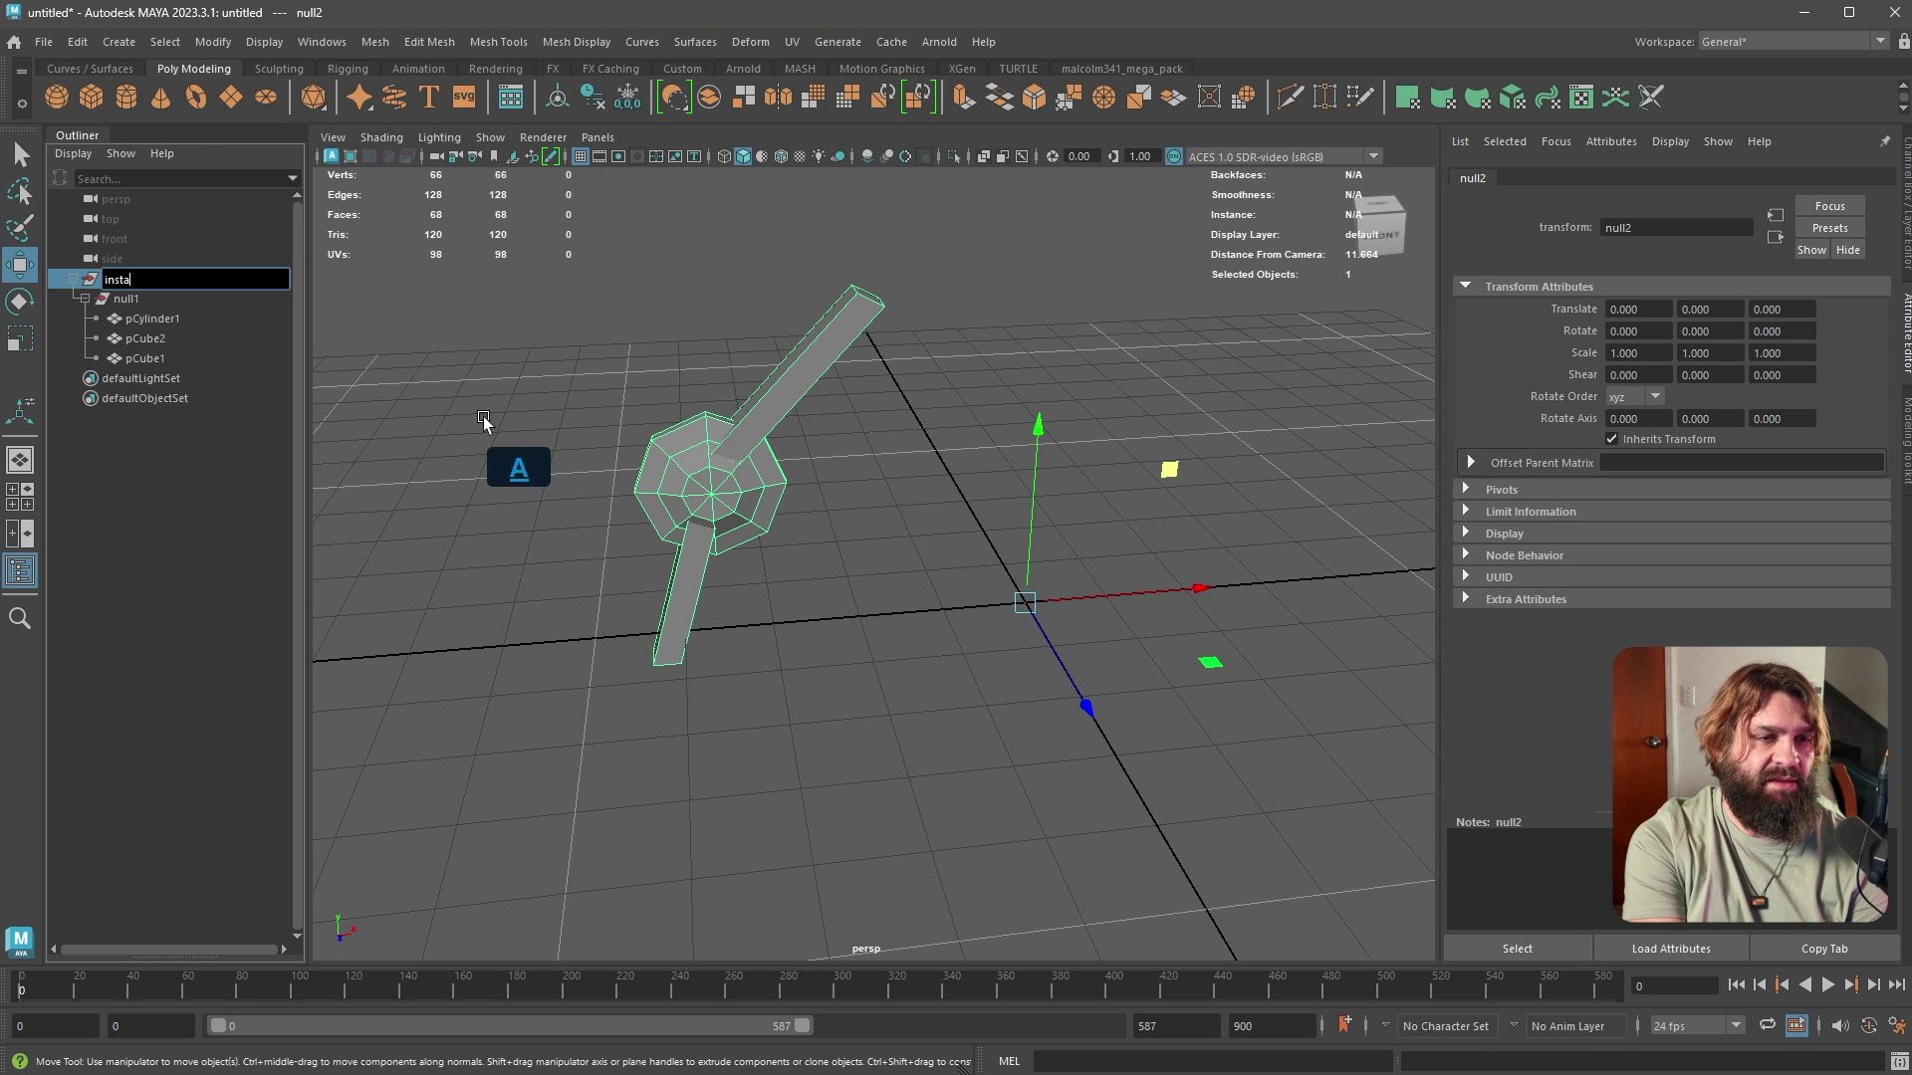
type("nceMater")
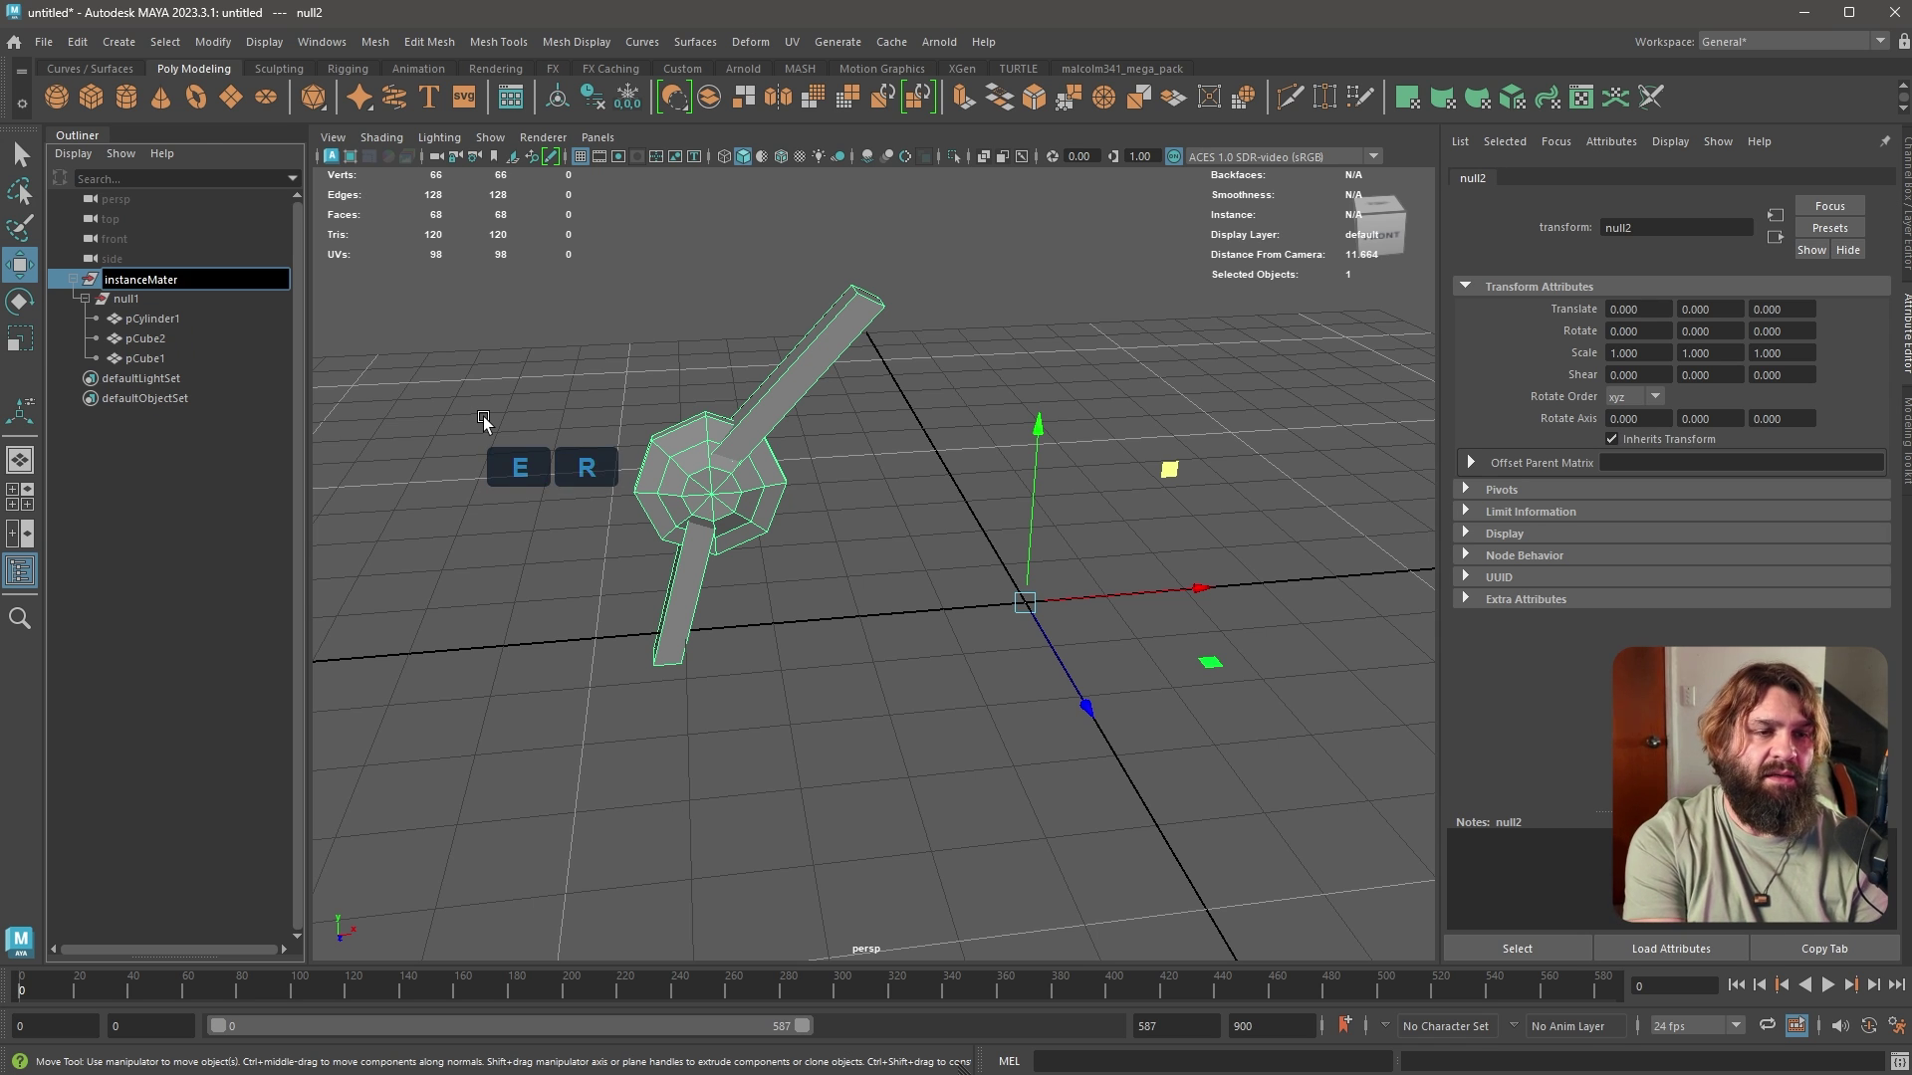
key("Return")
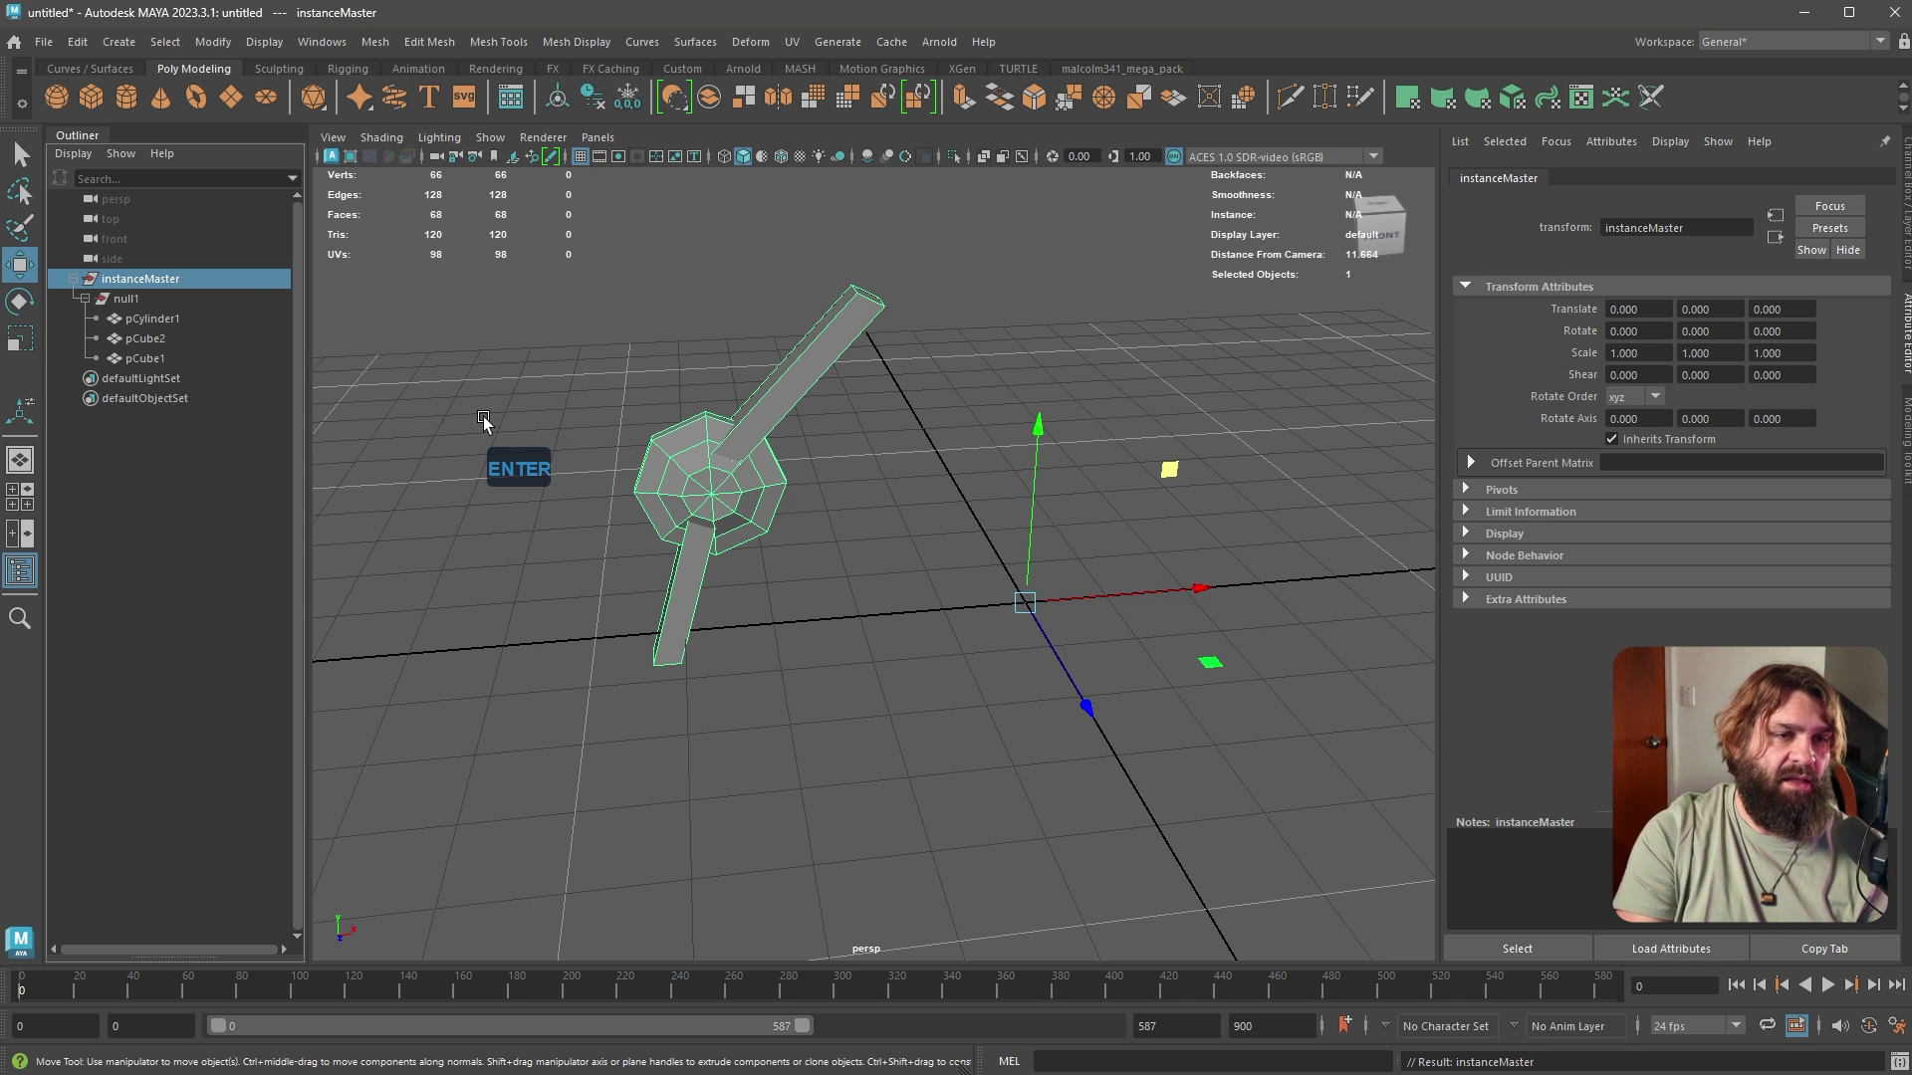
double_click(170, 300)
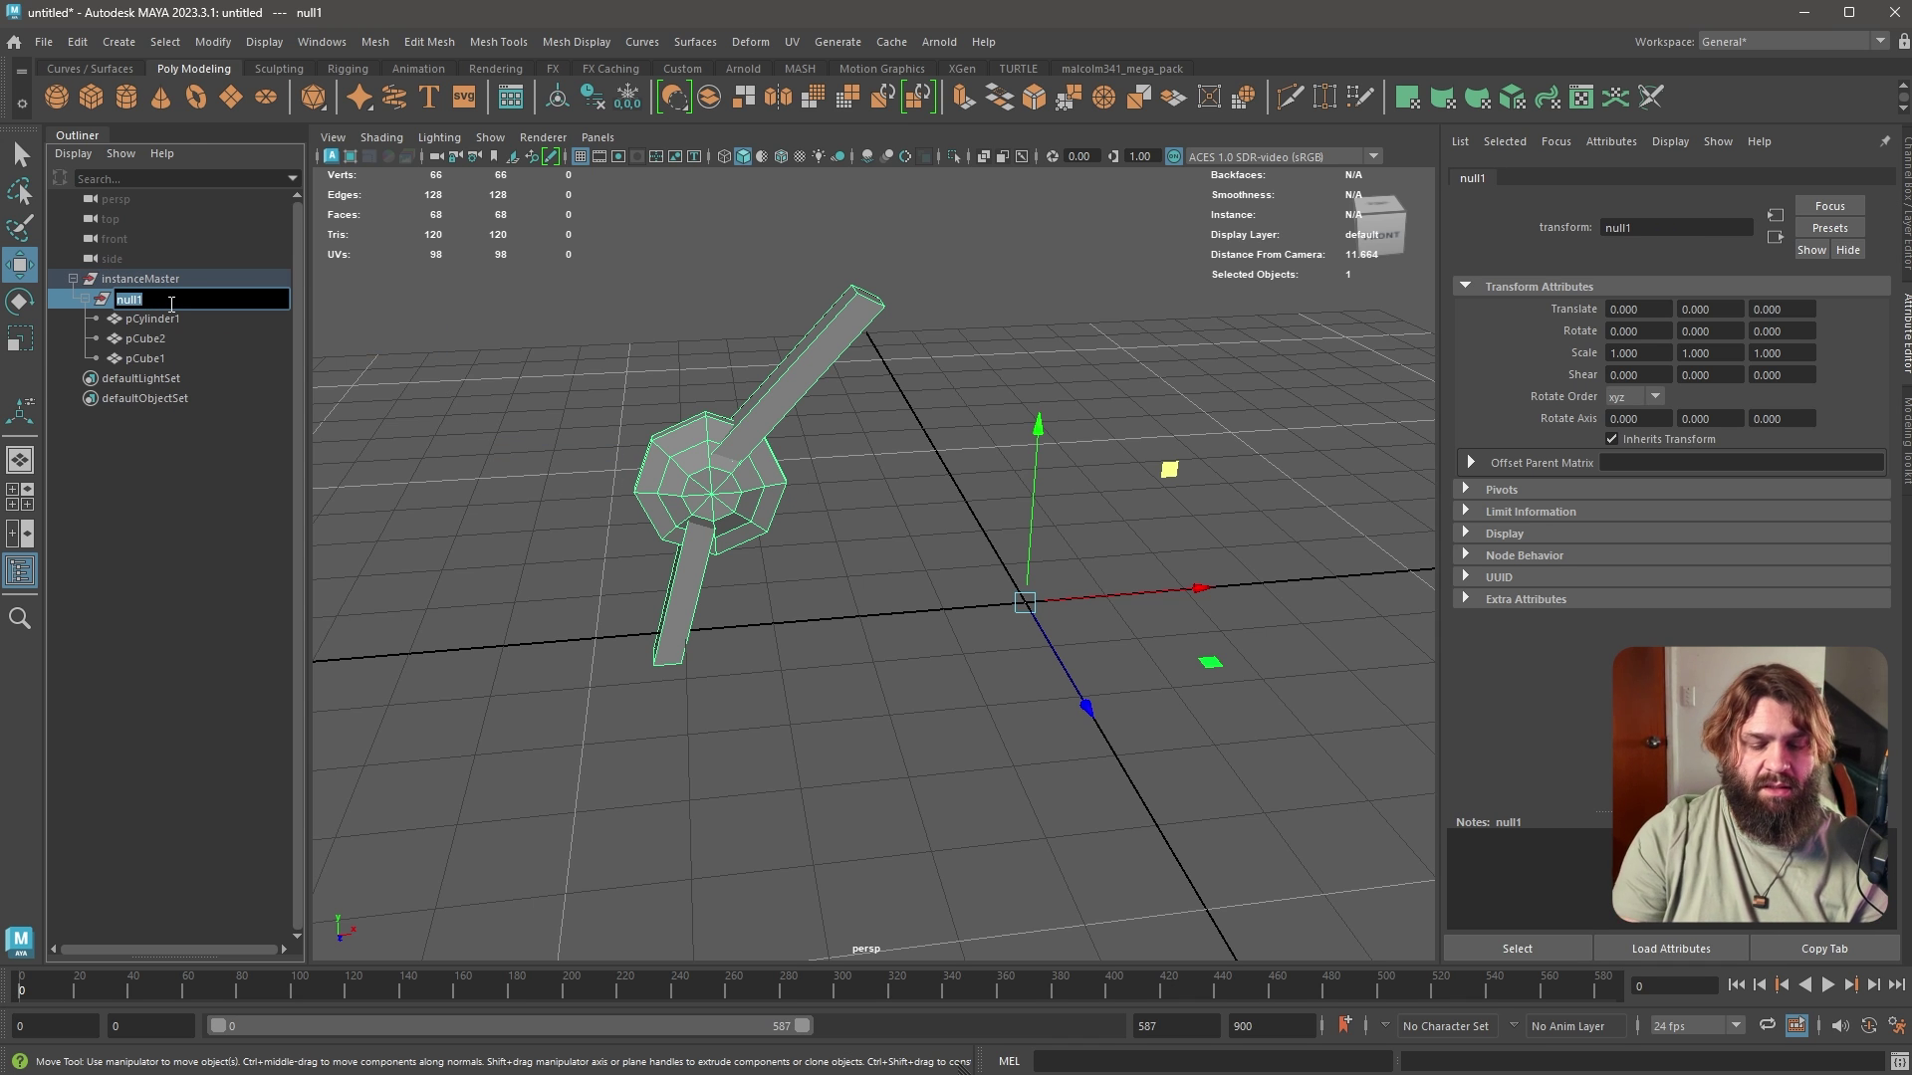
key("BackSpace")
type("leg")
key("Return")
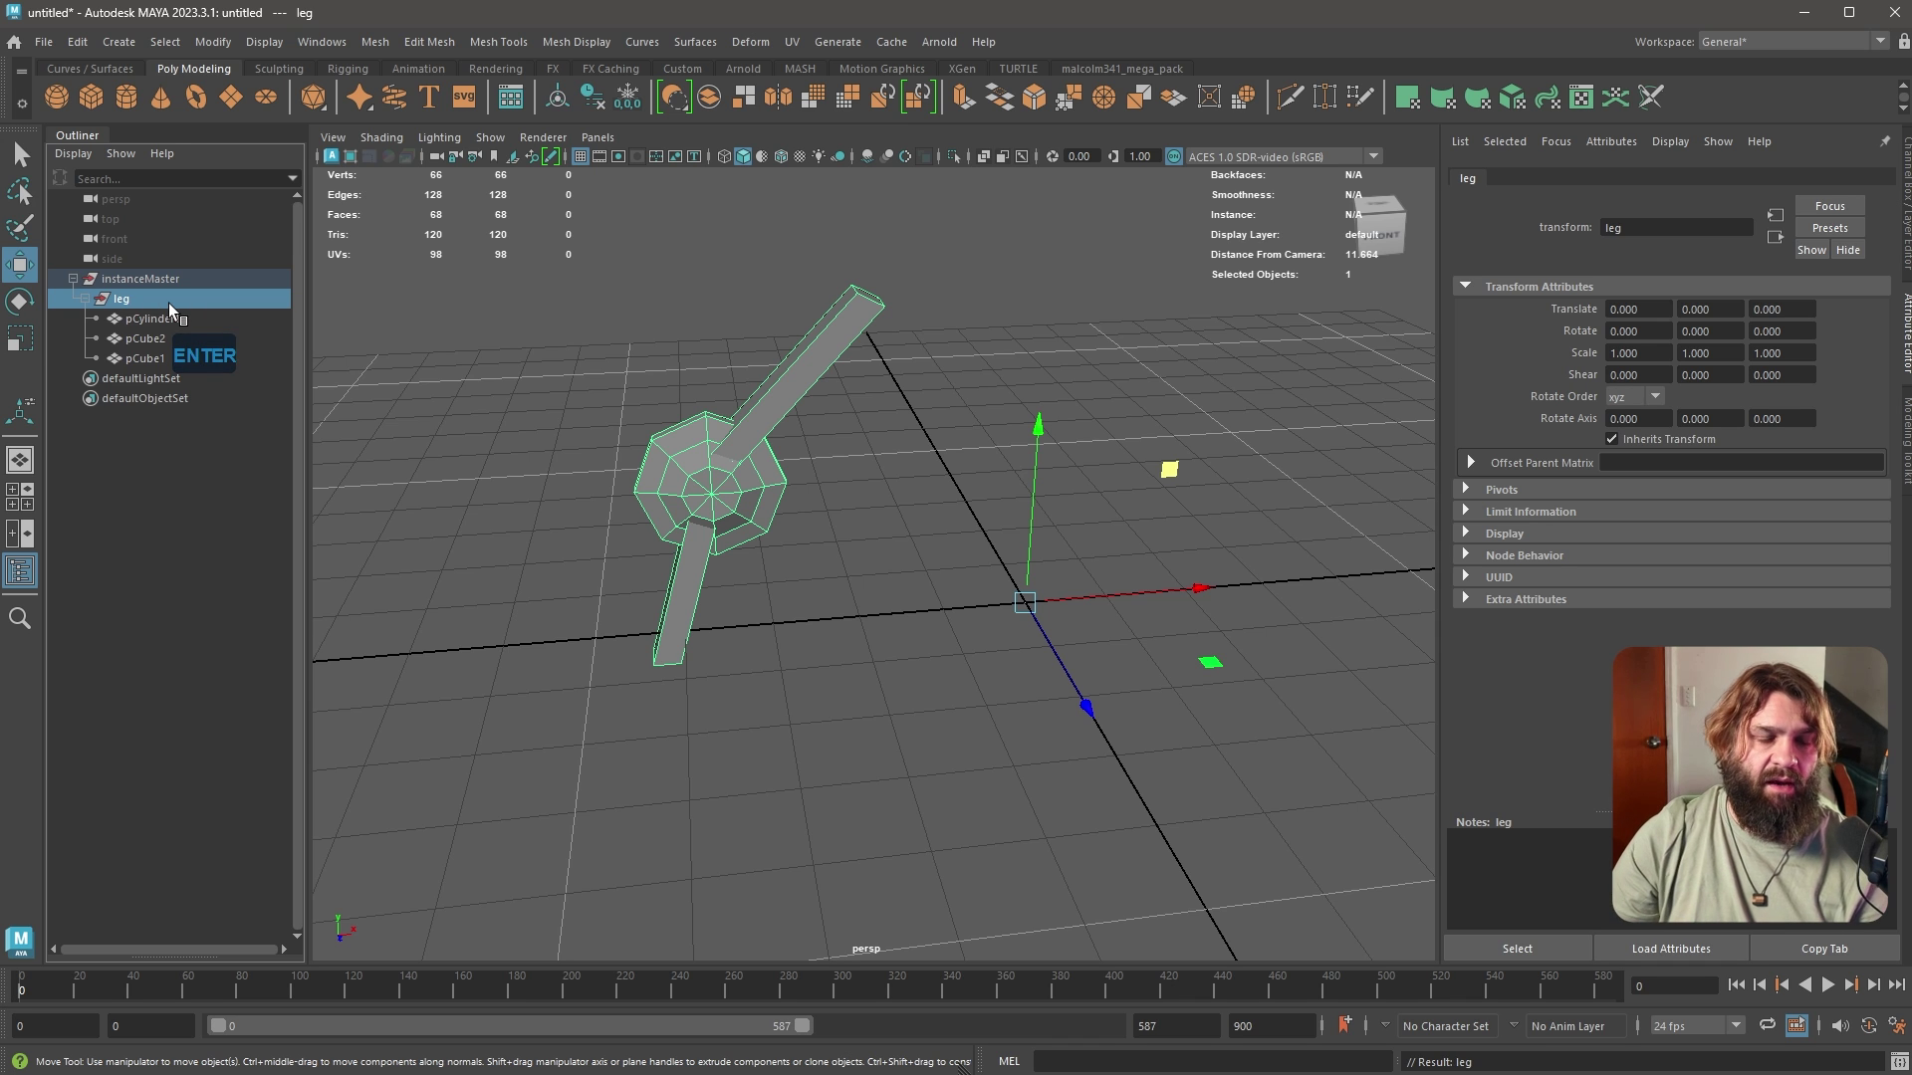
left_click(322, 411)
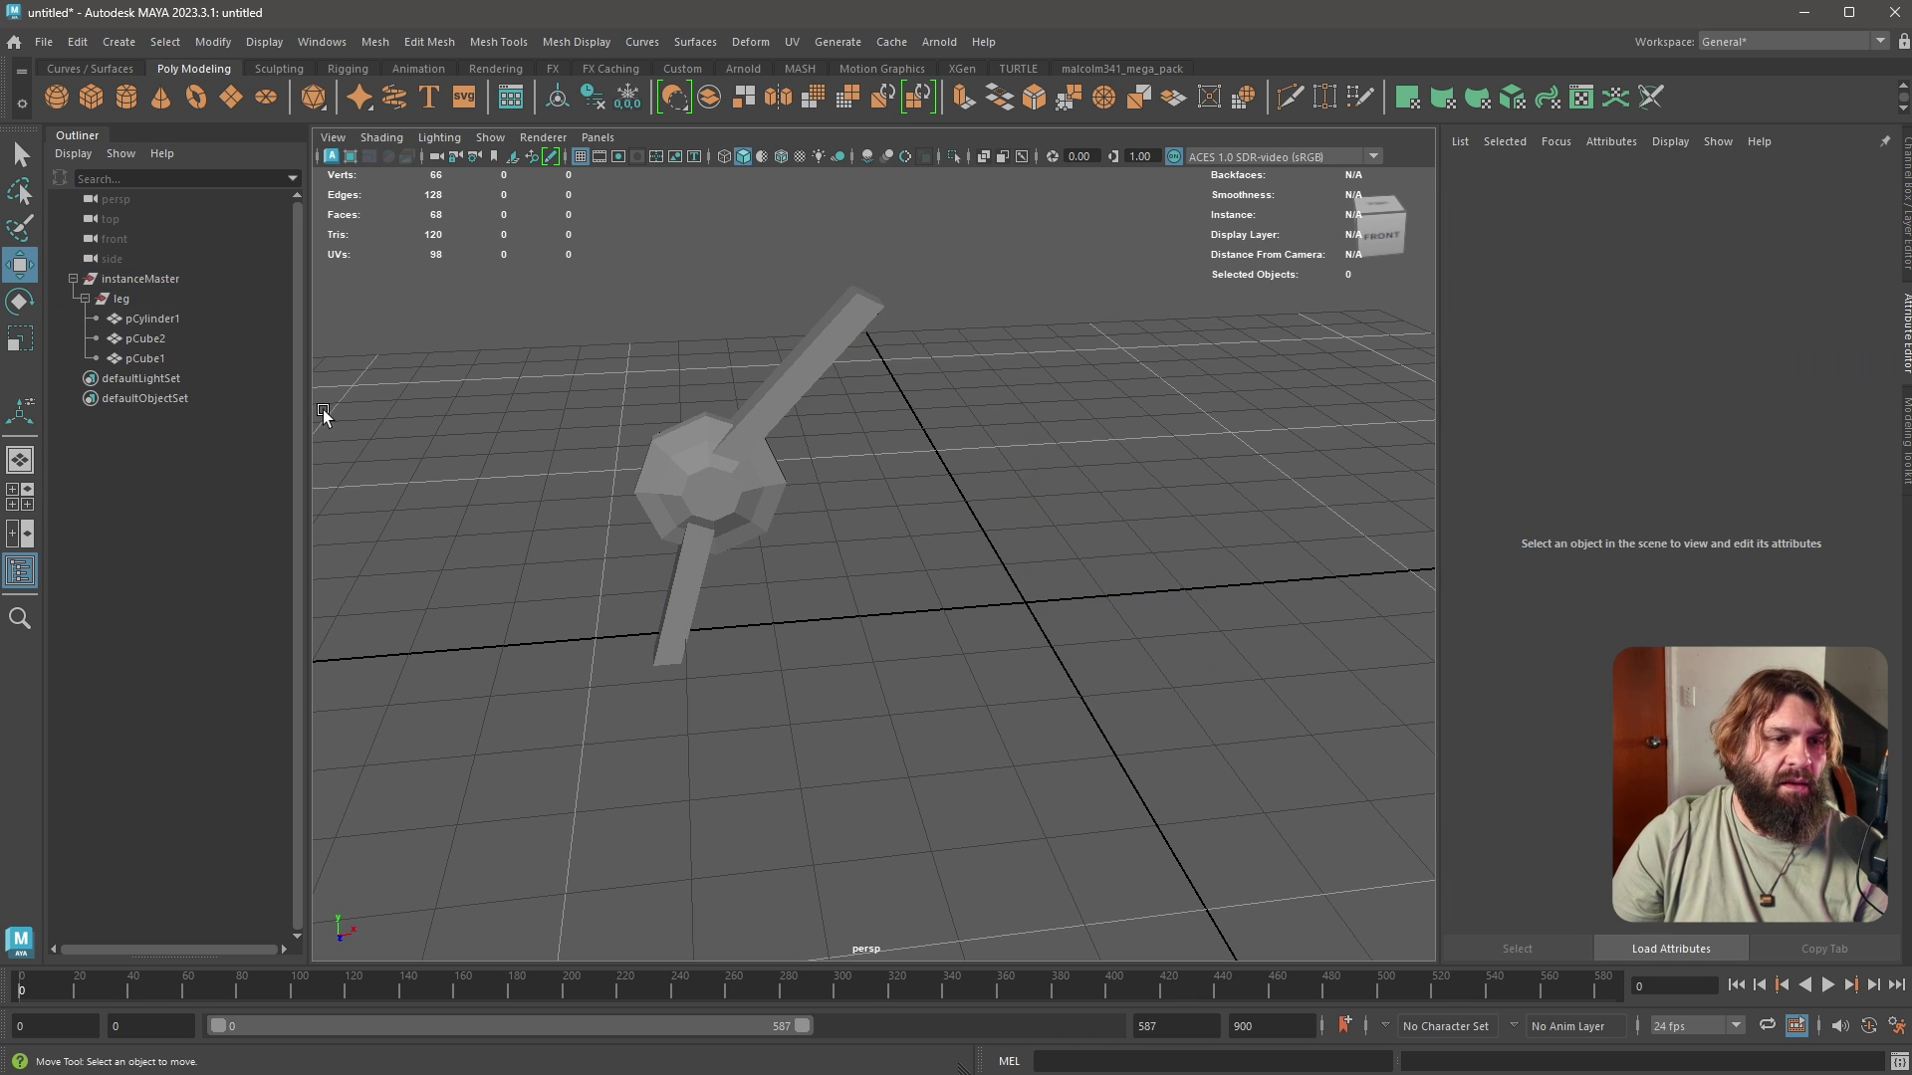
Duplicate Special instanceMaster as 7 instances under a new group, rotated 45 degrees around Y per copy
left_click(189, 278)
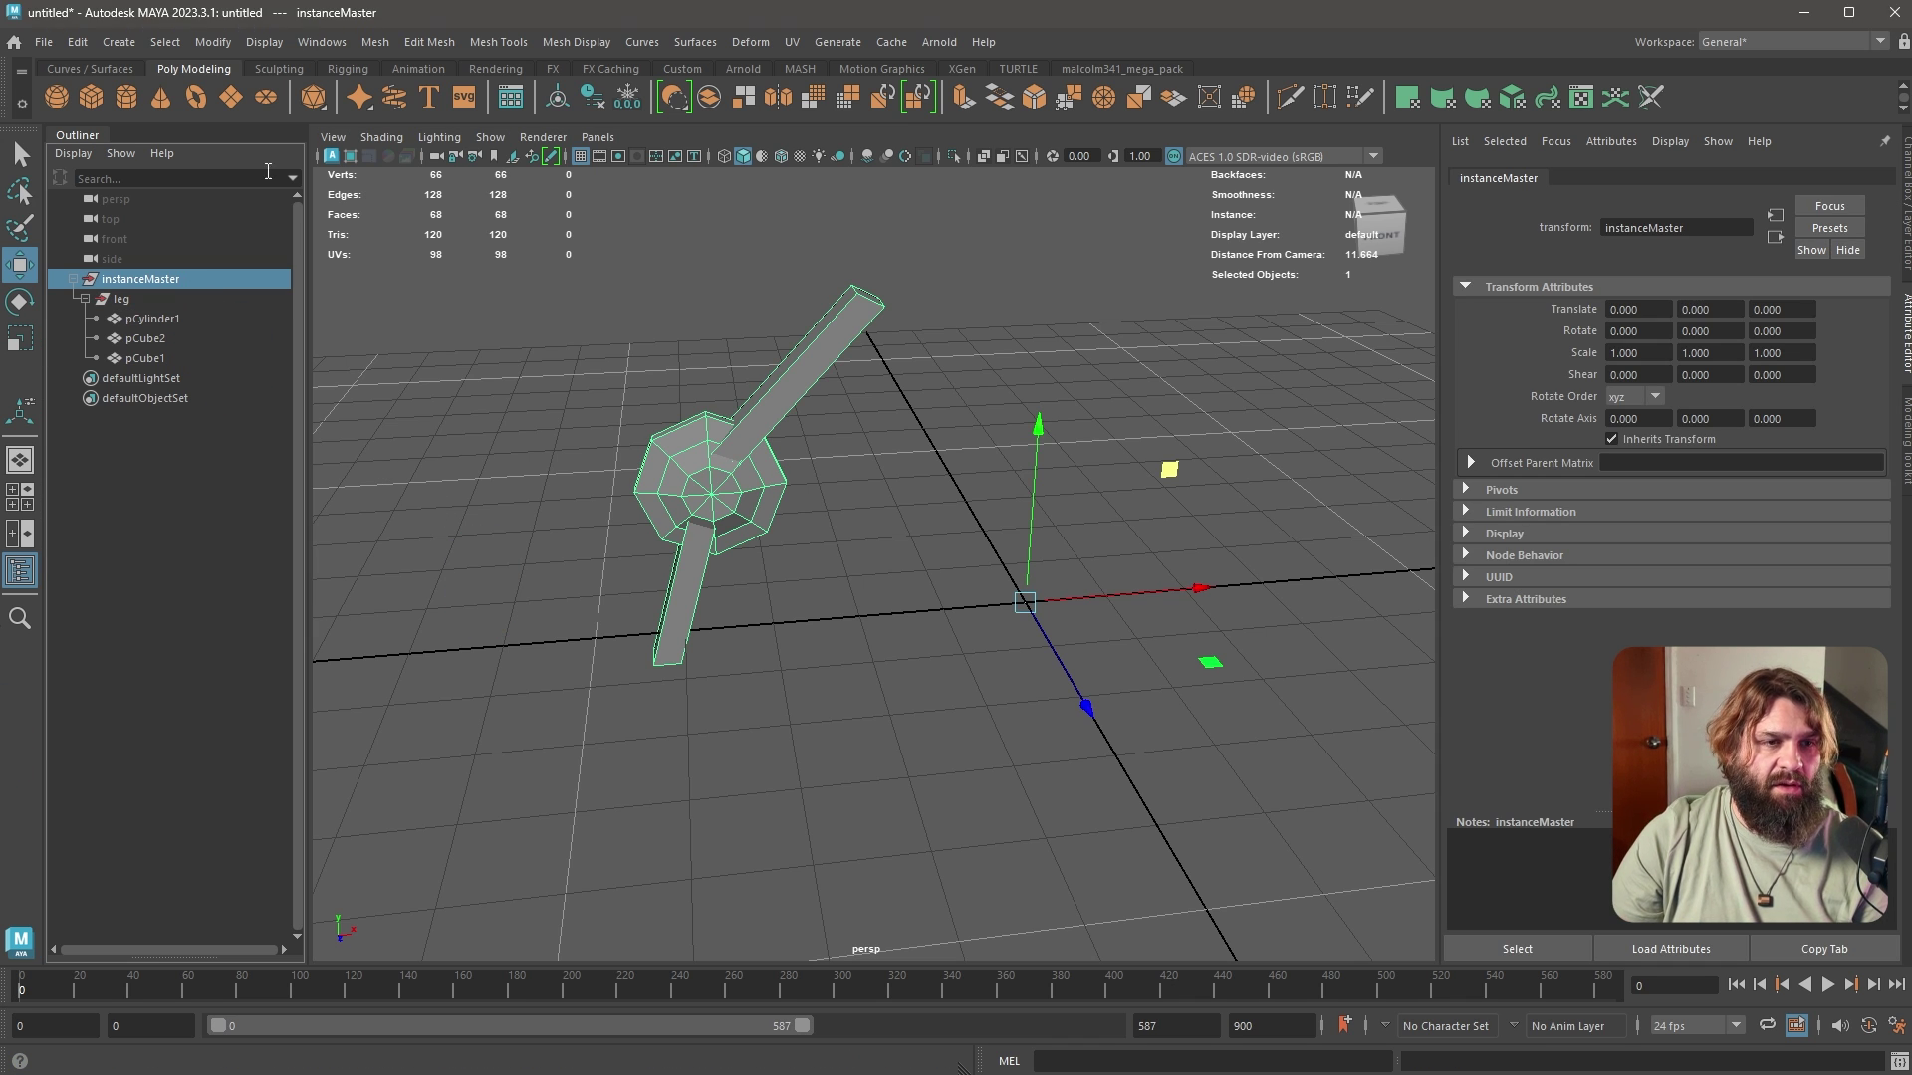
left_click(79, 43)
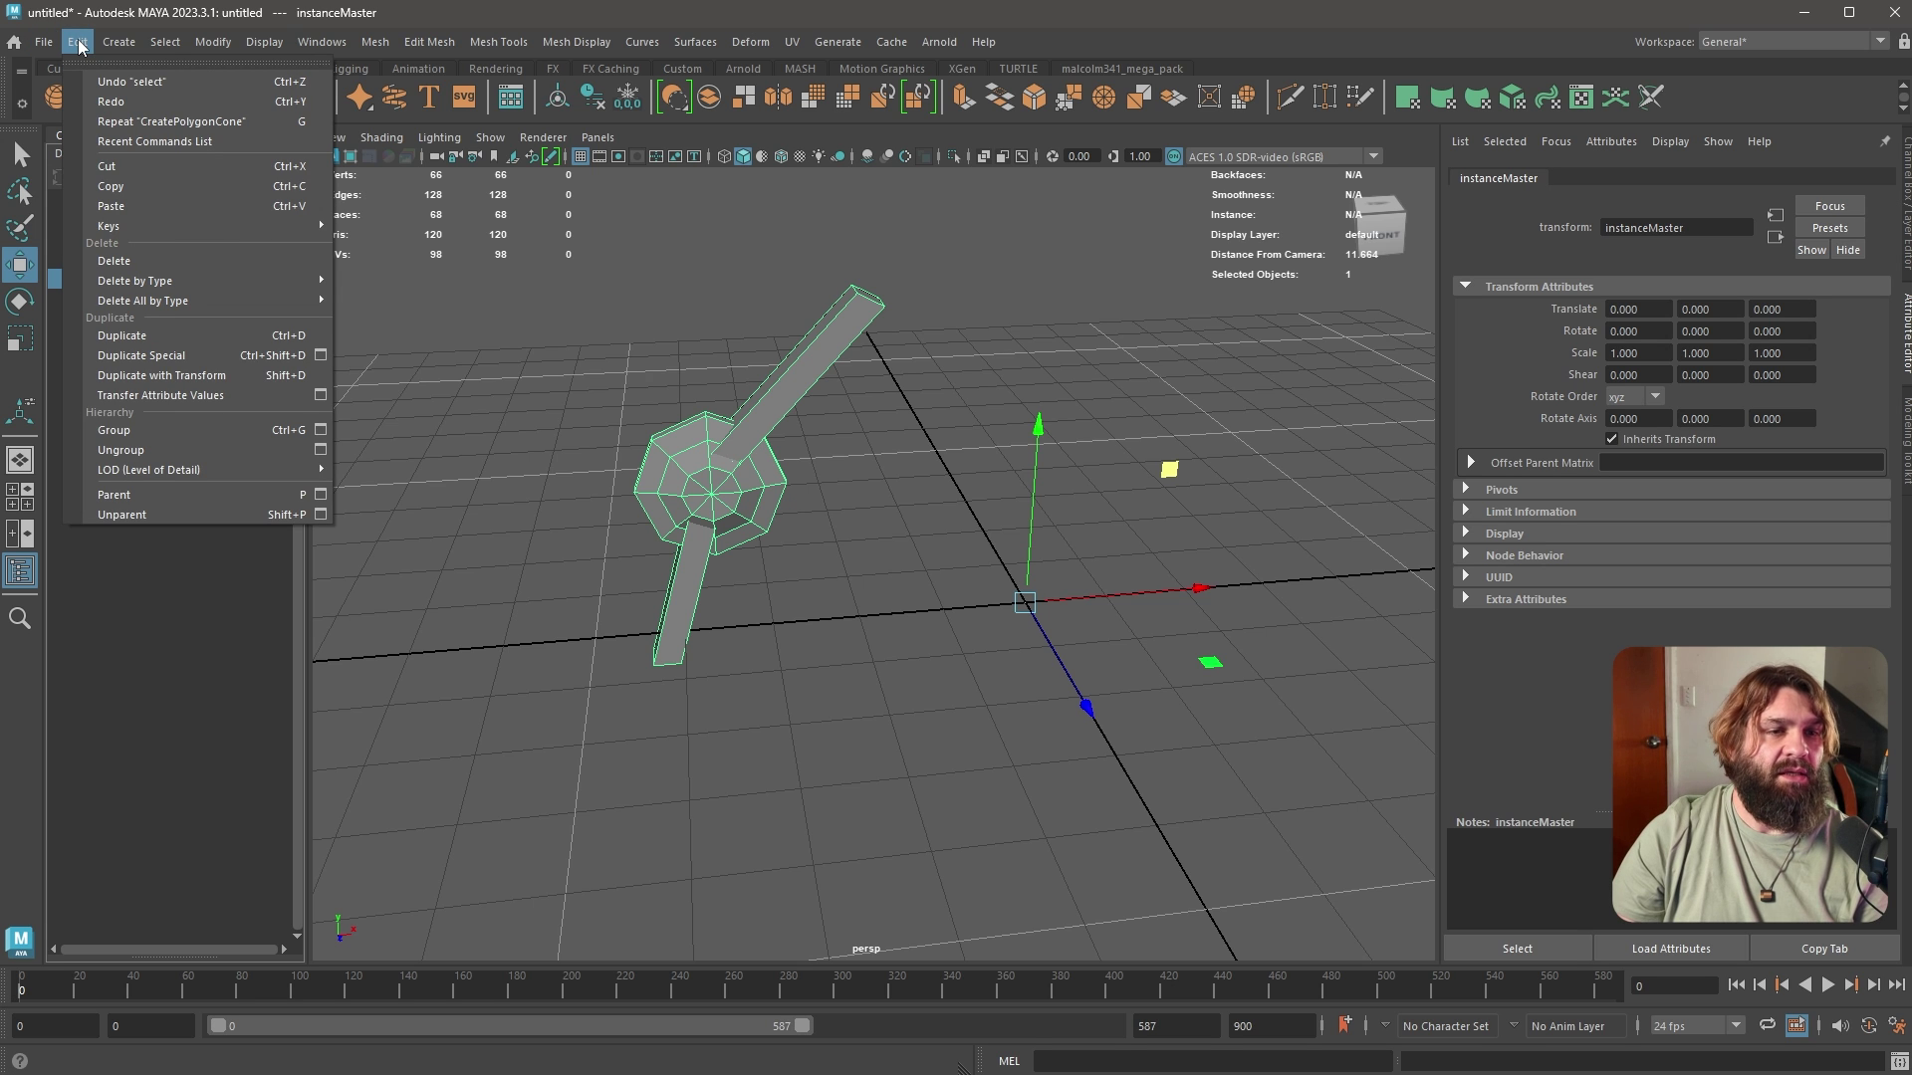
left_click(321, 359)
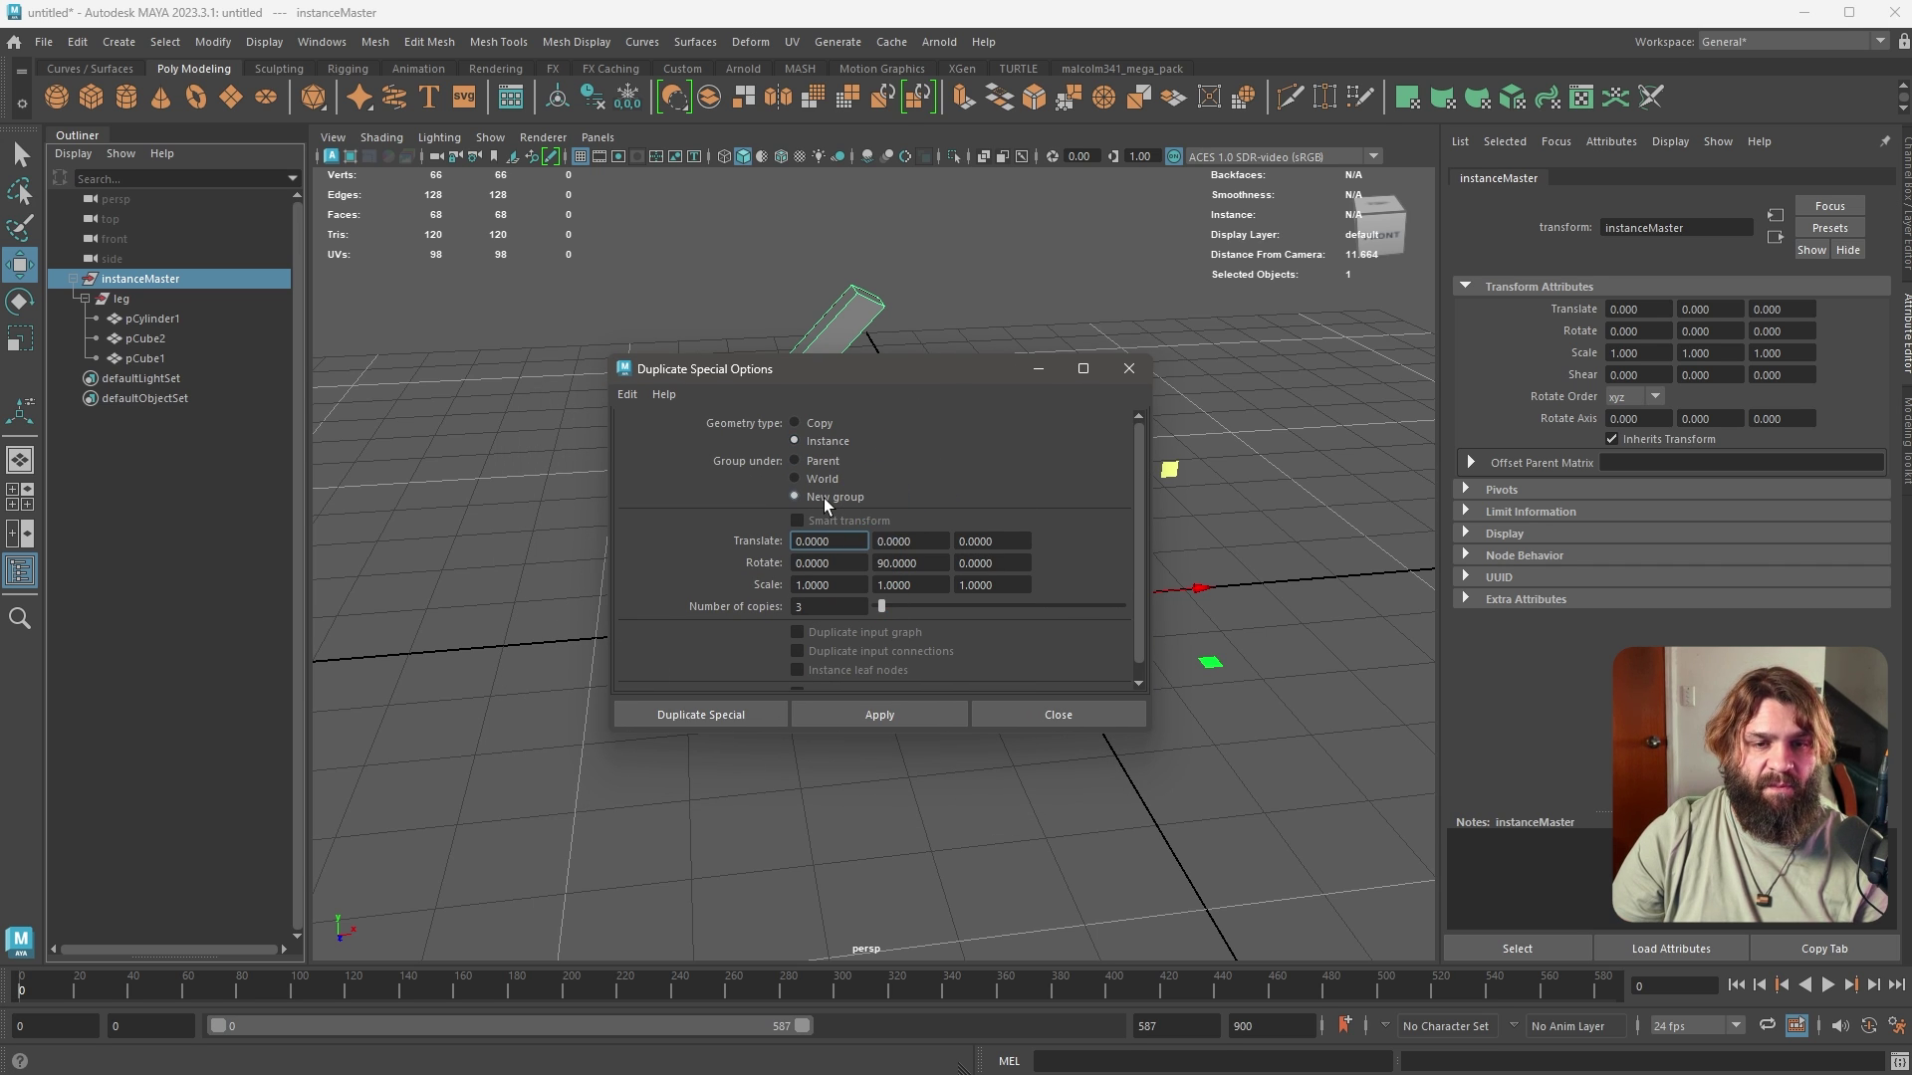
double_click(926, 564)
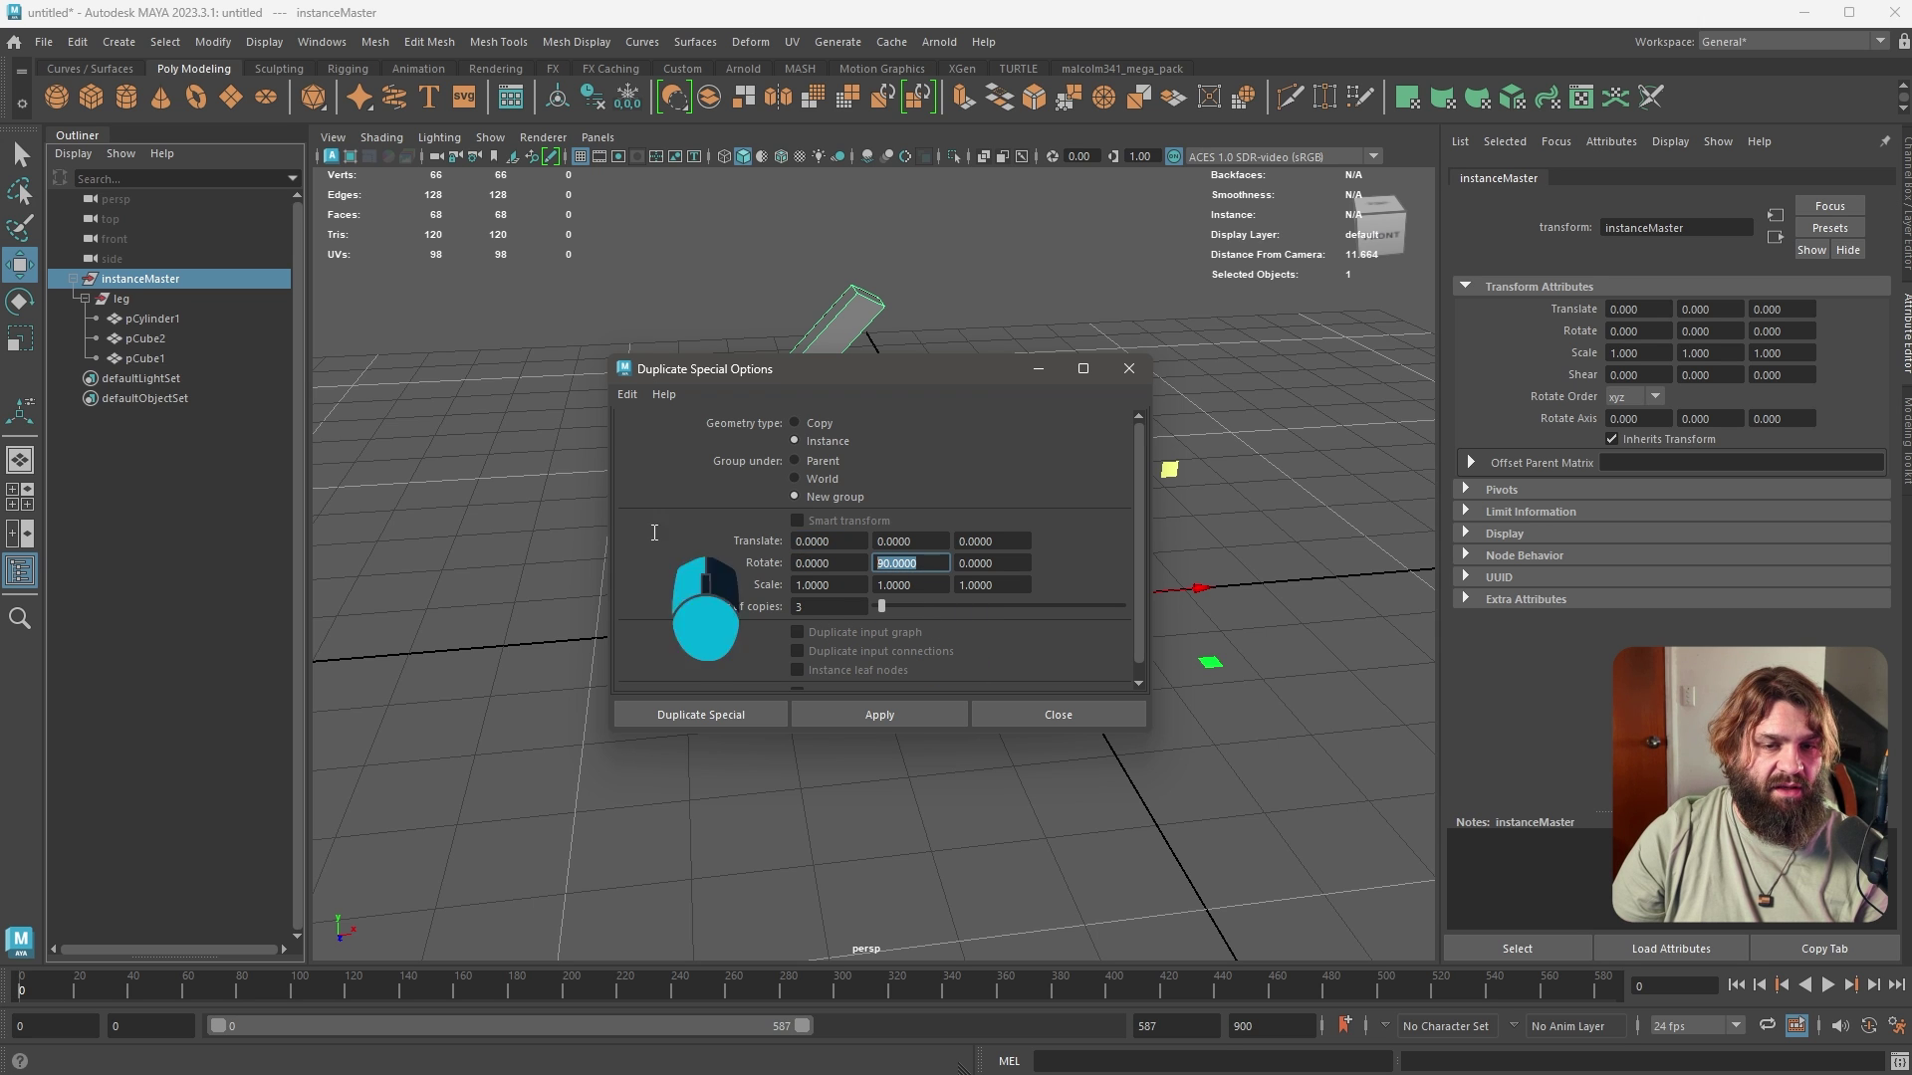
type("45")
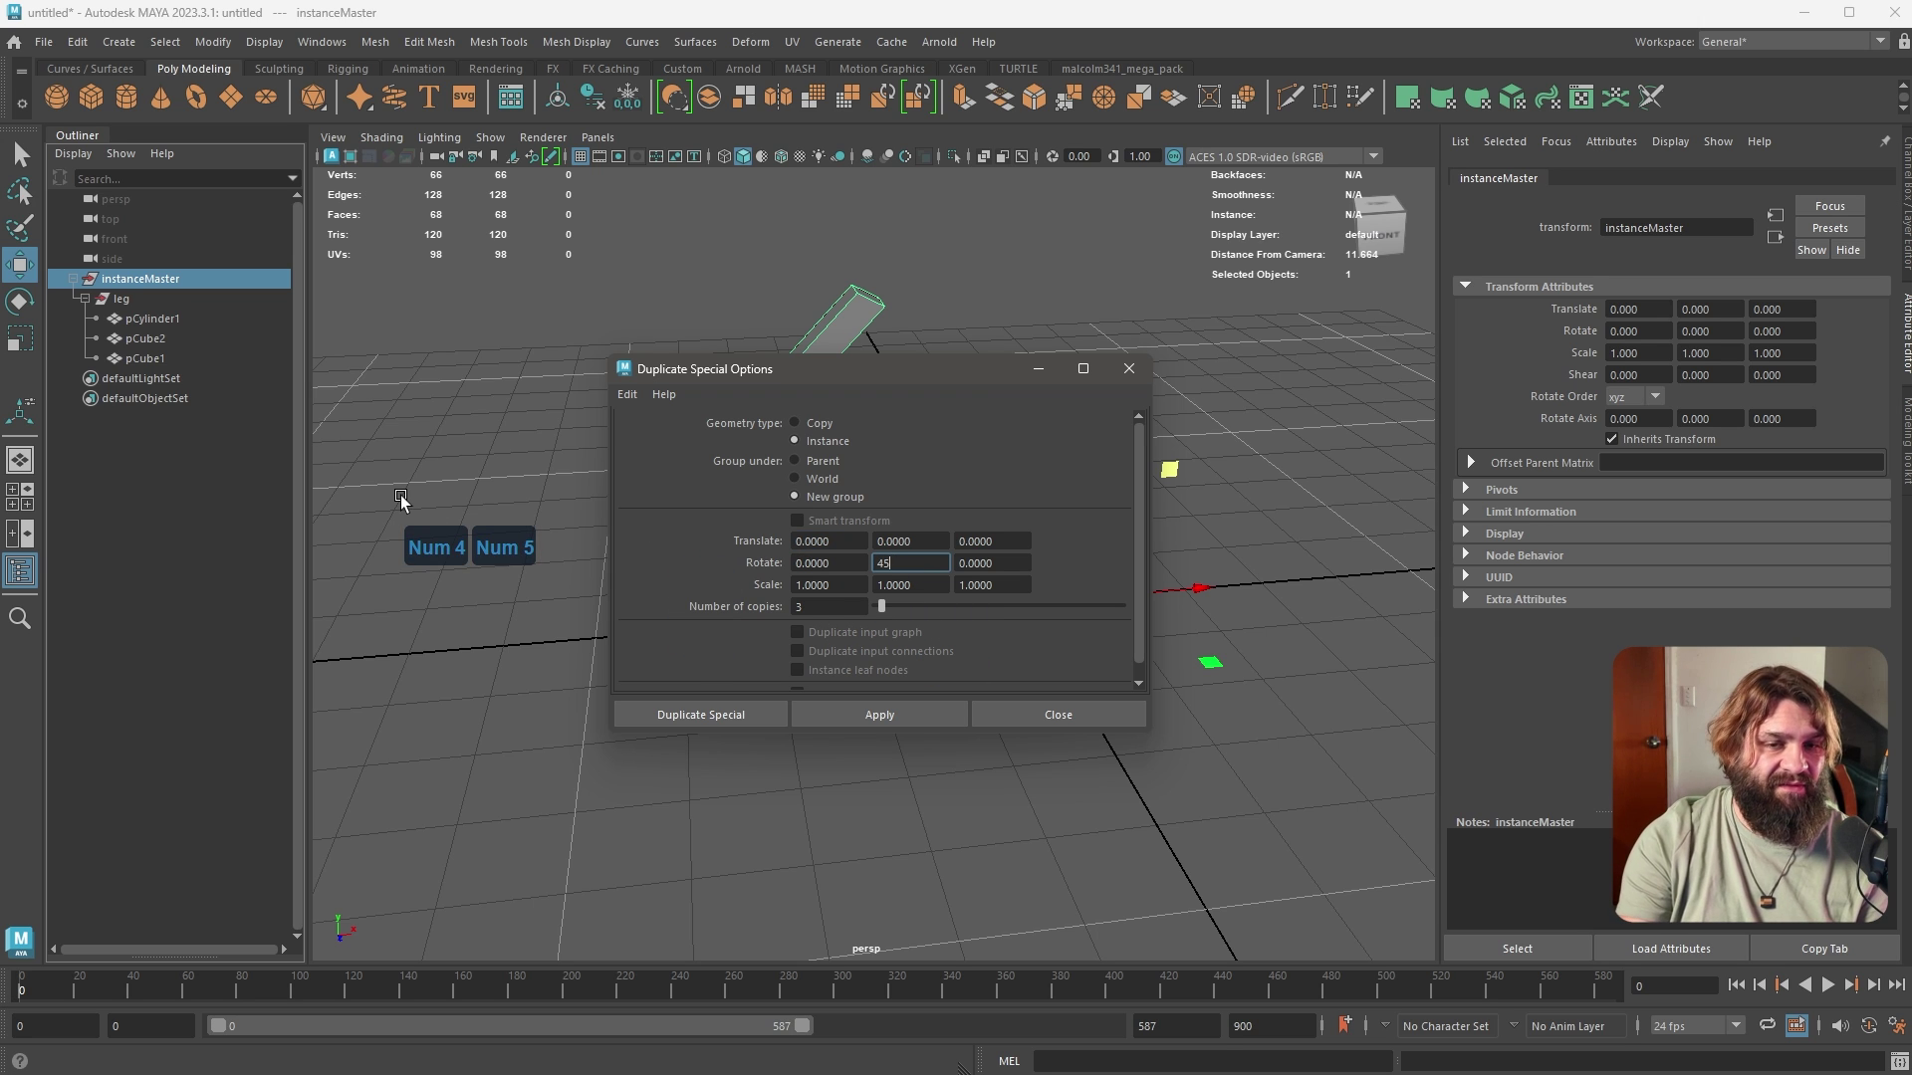
double_click(832, 608)
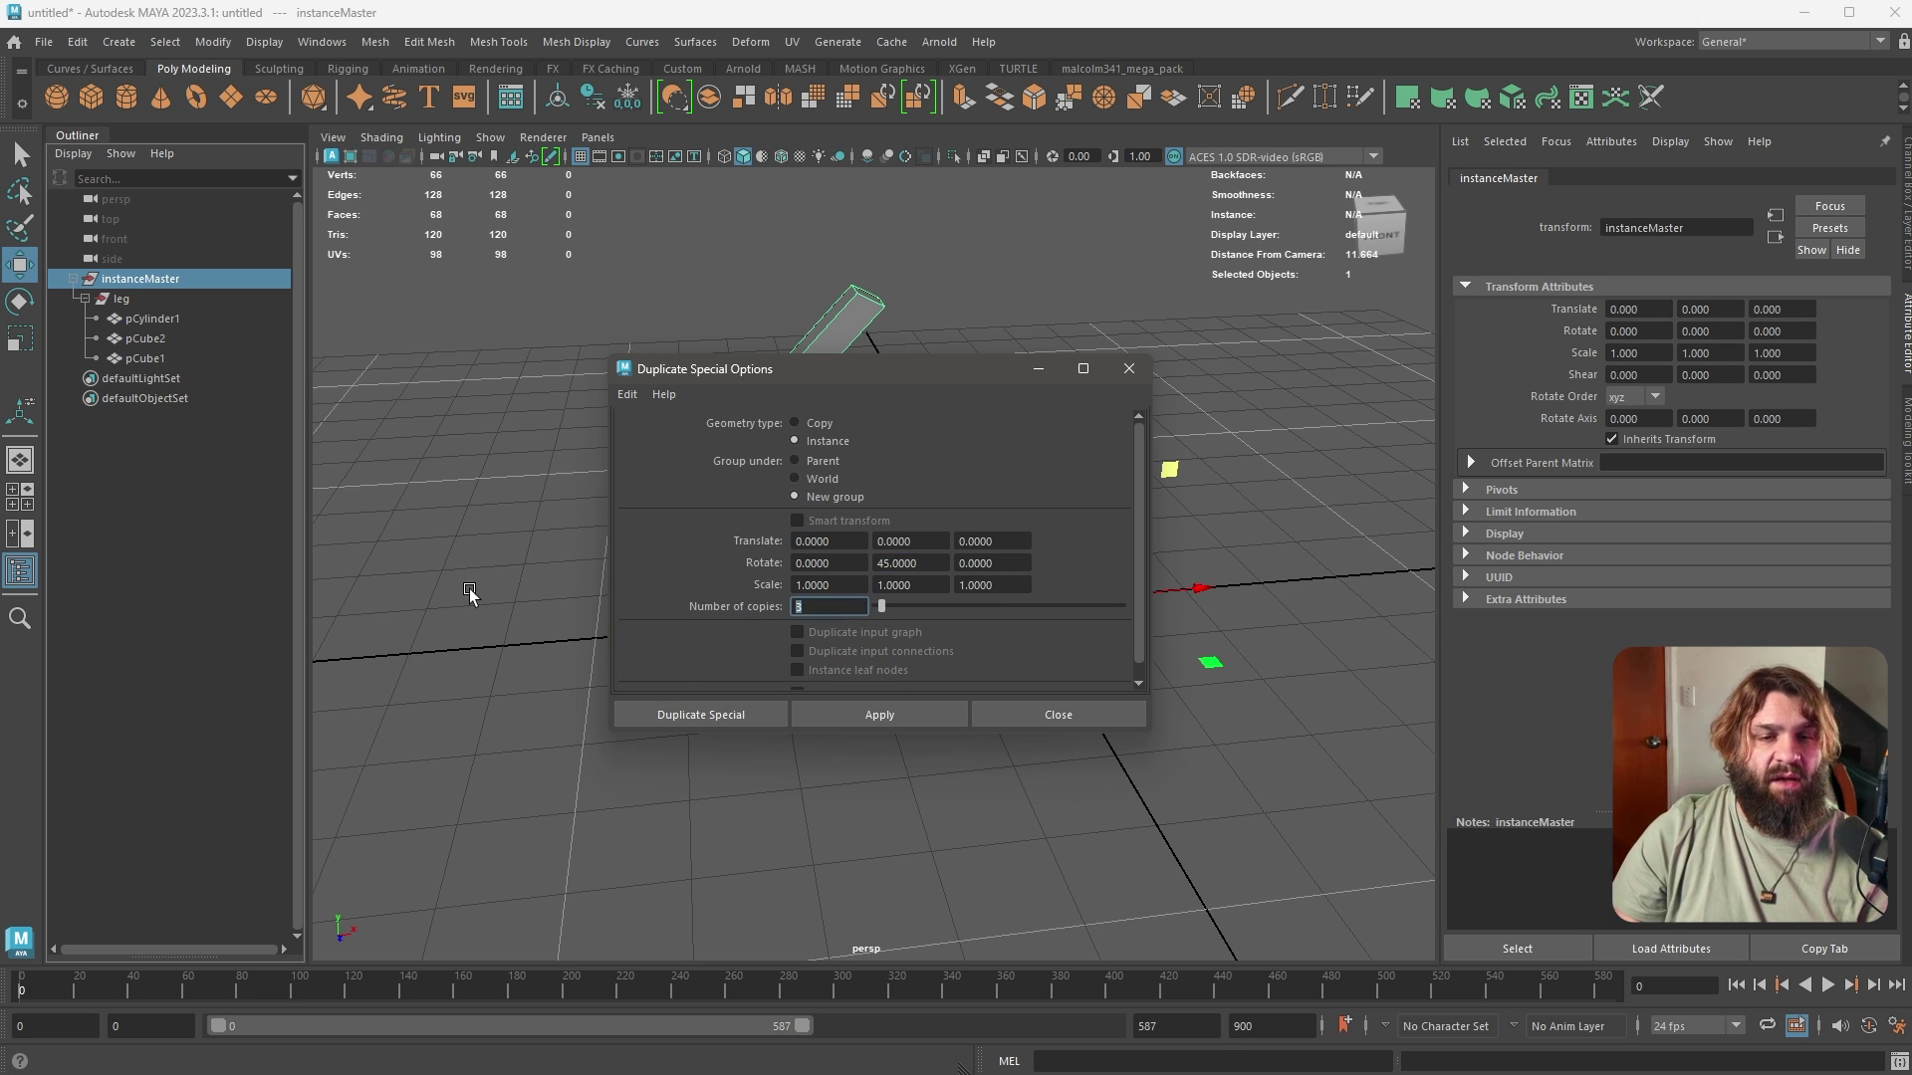
type("7")
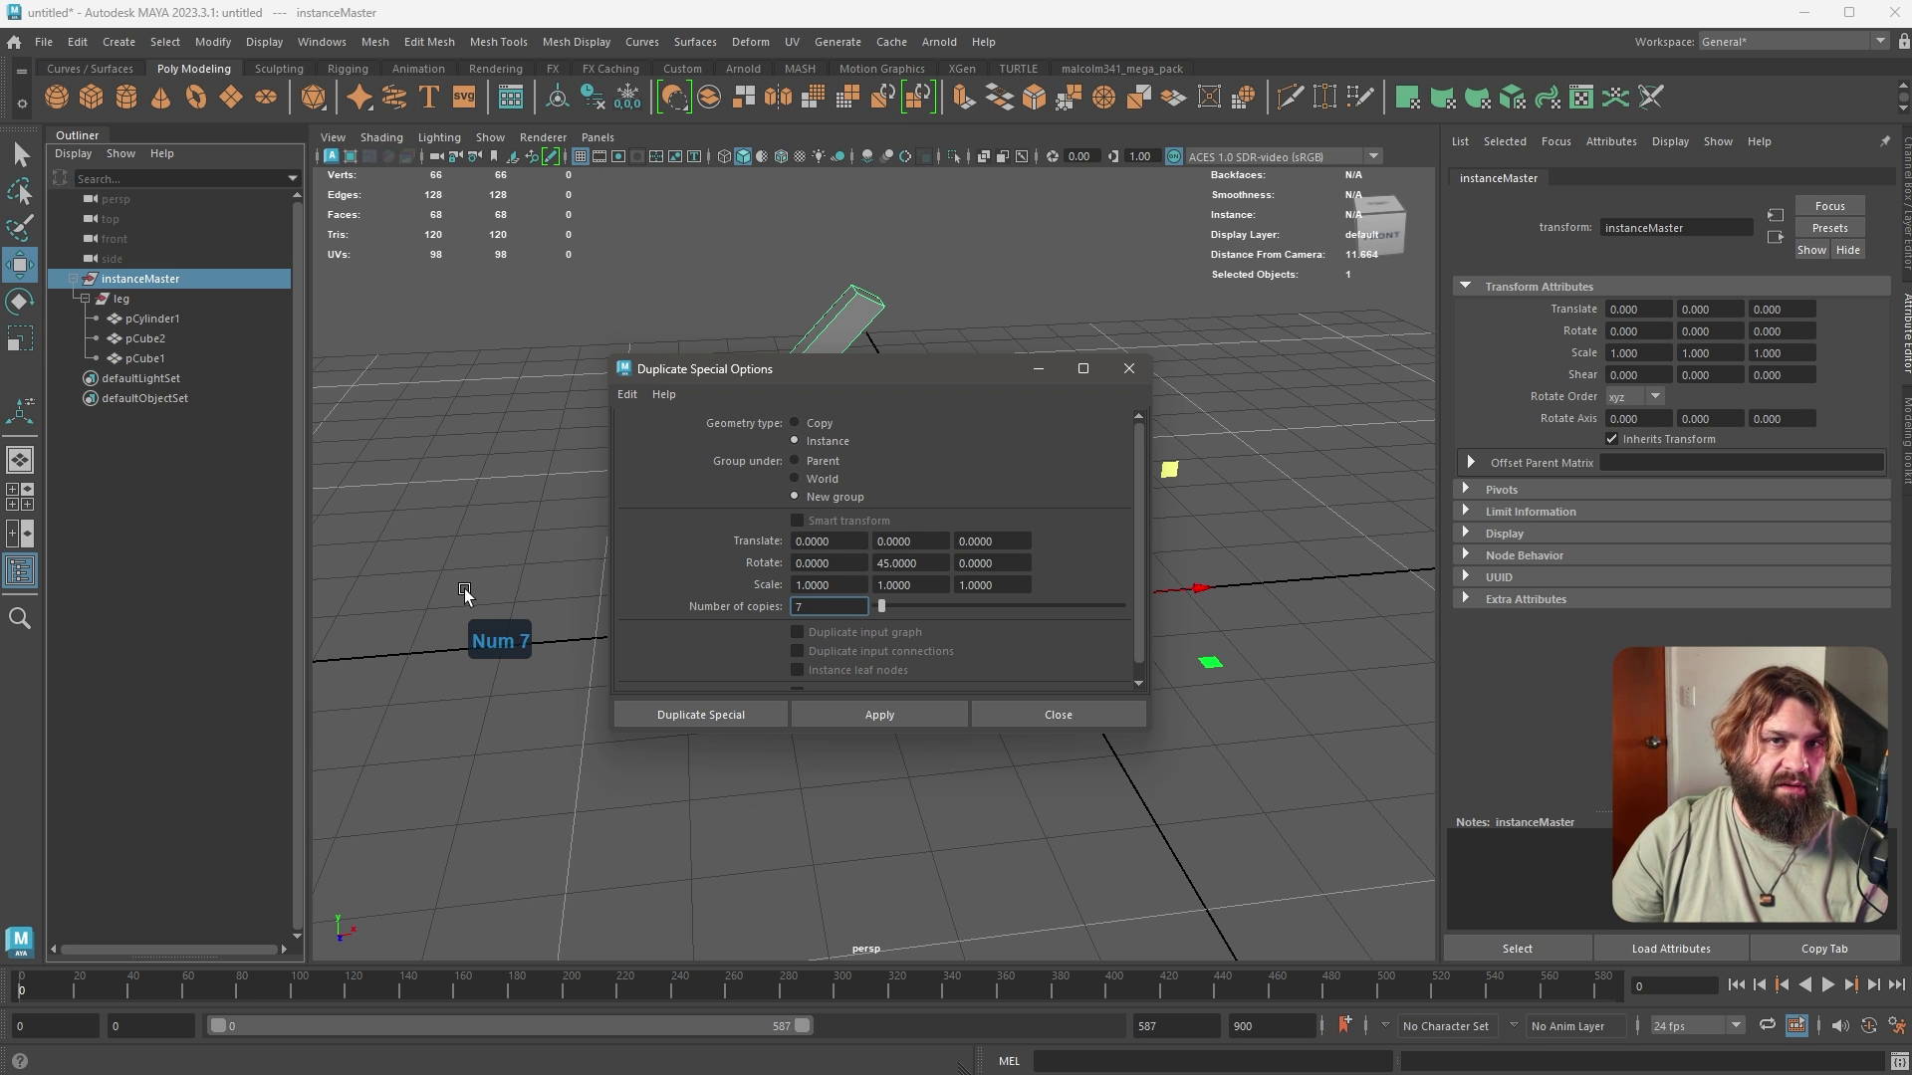
left_click(920, 587)
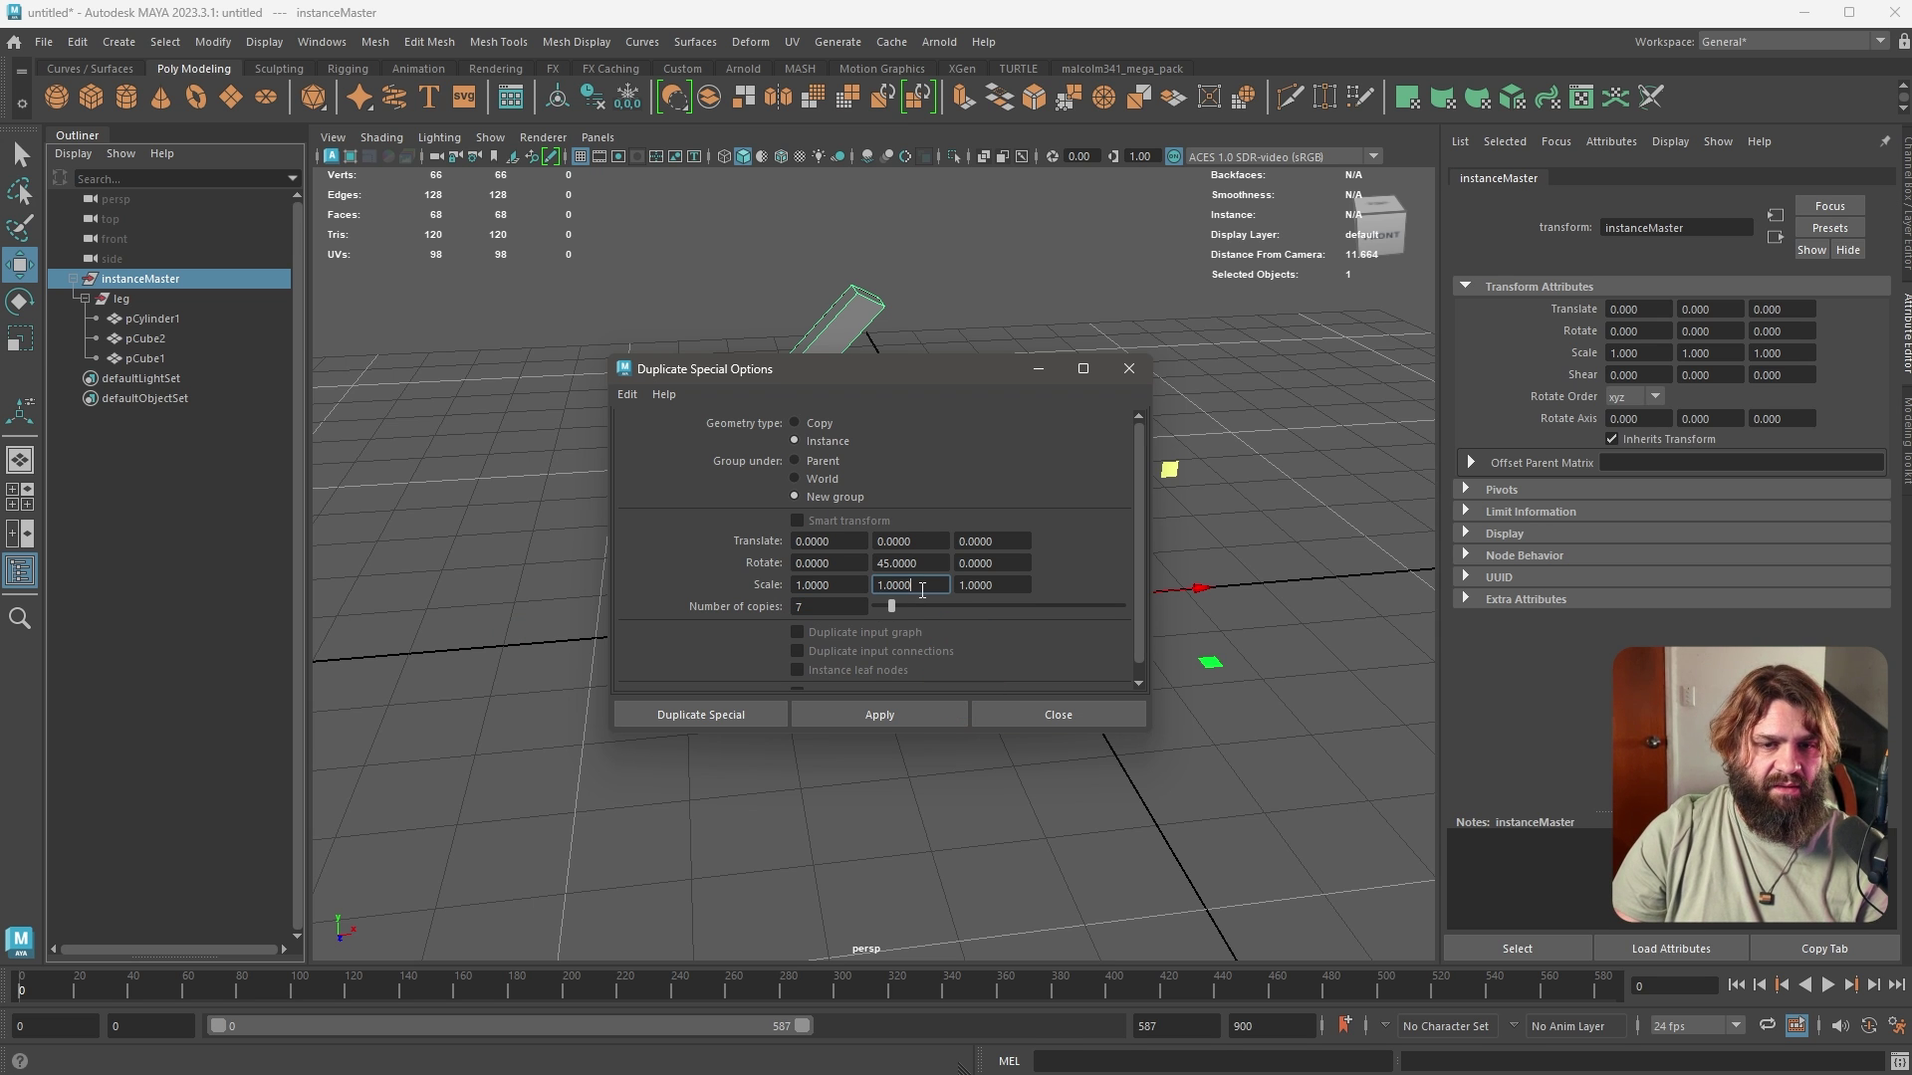
left_click(866, 715)
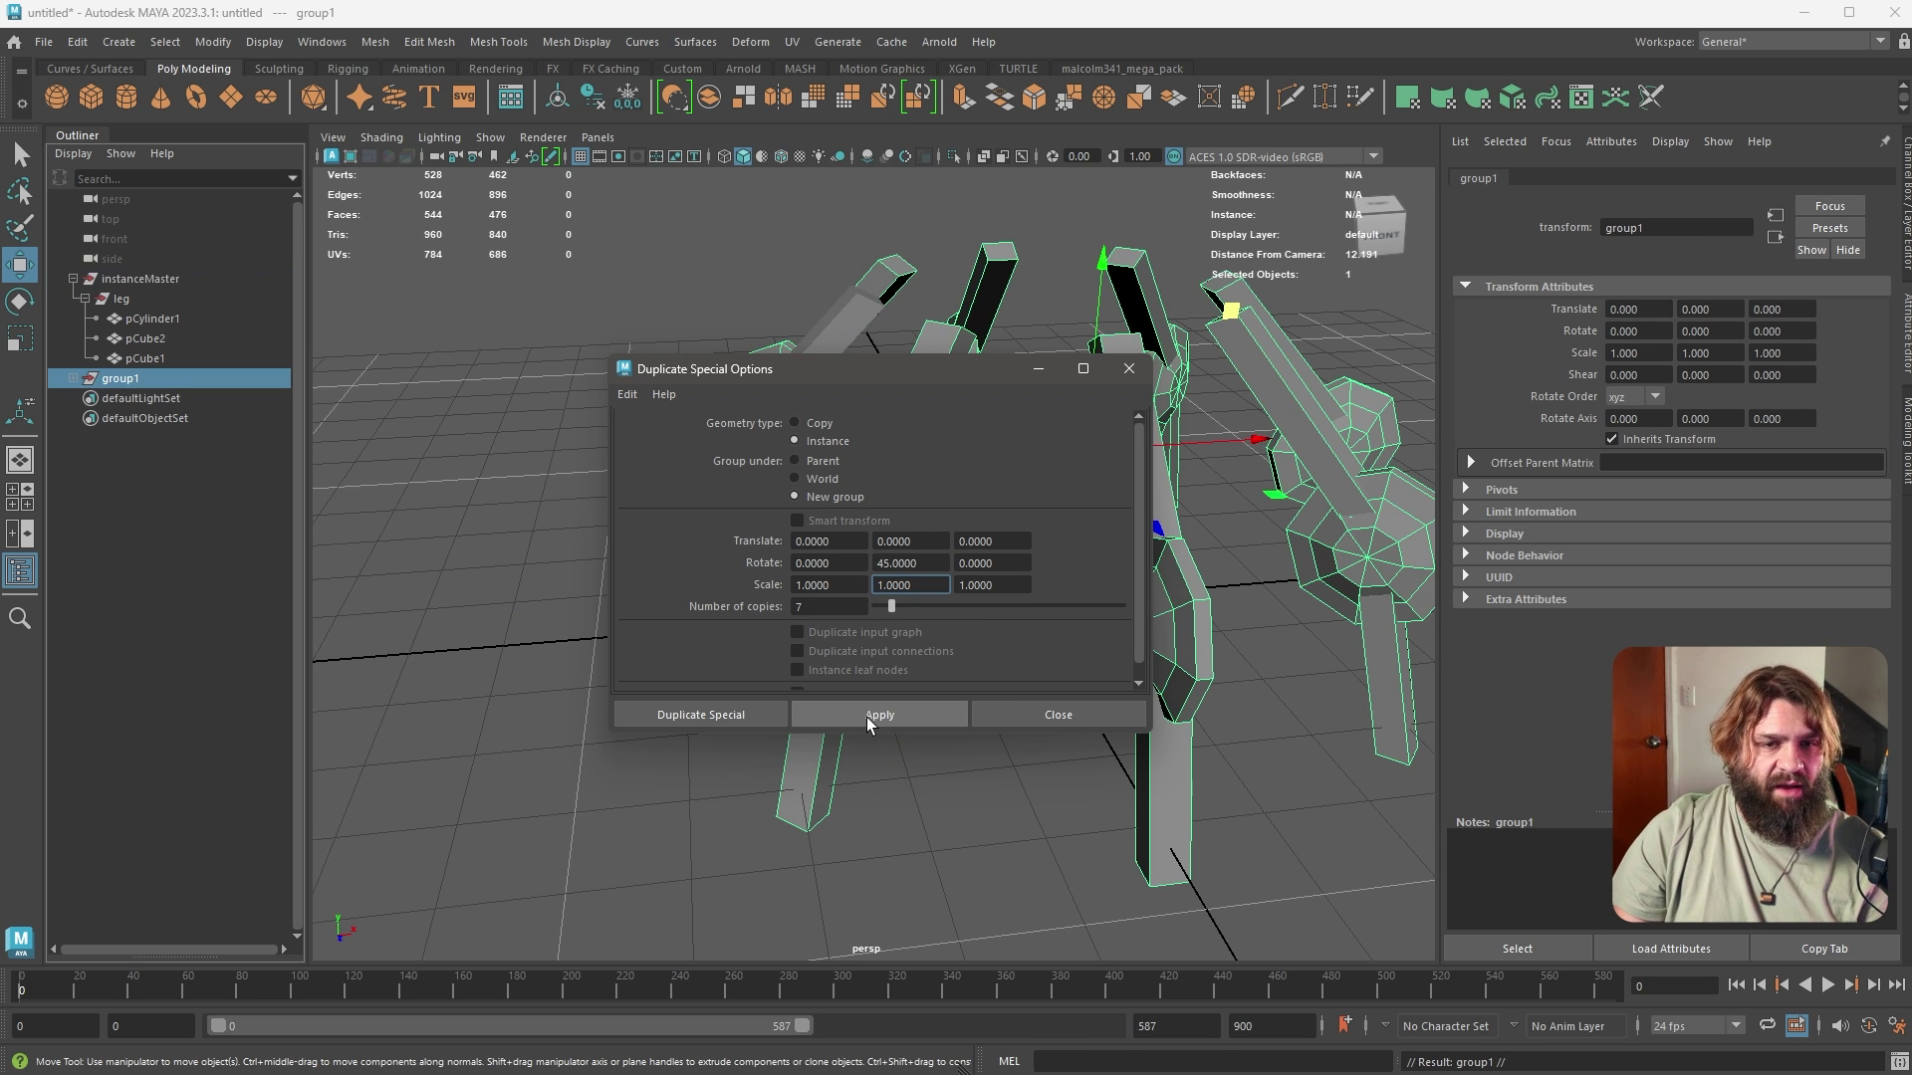
left_click(1129, 370)
Try adjusting the joint cylinder and beams of the leg inside instanceMaster, and undo the trial change
left_click_drag(1160, 731, 713, 454, "alt")
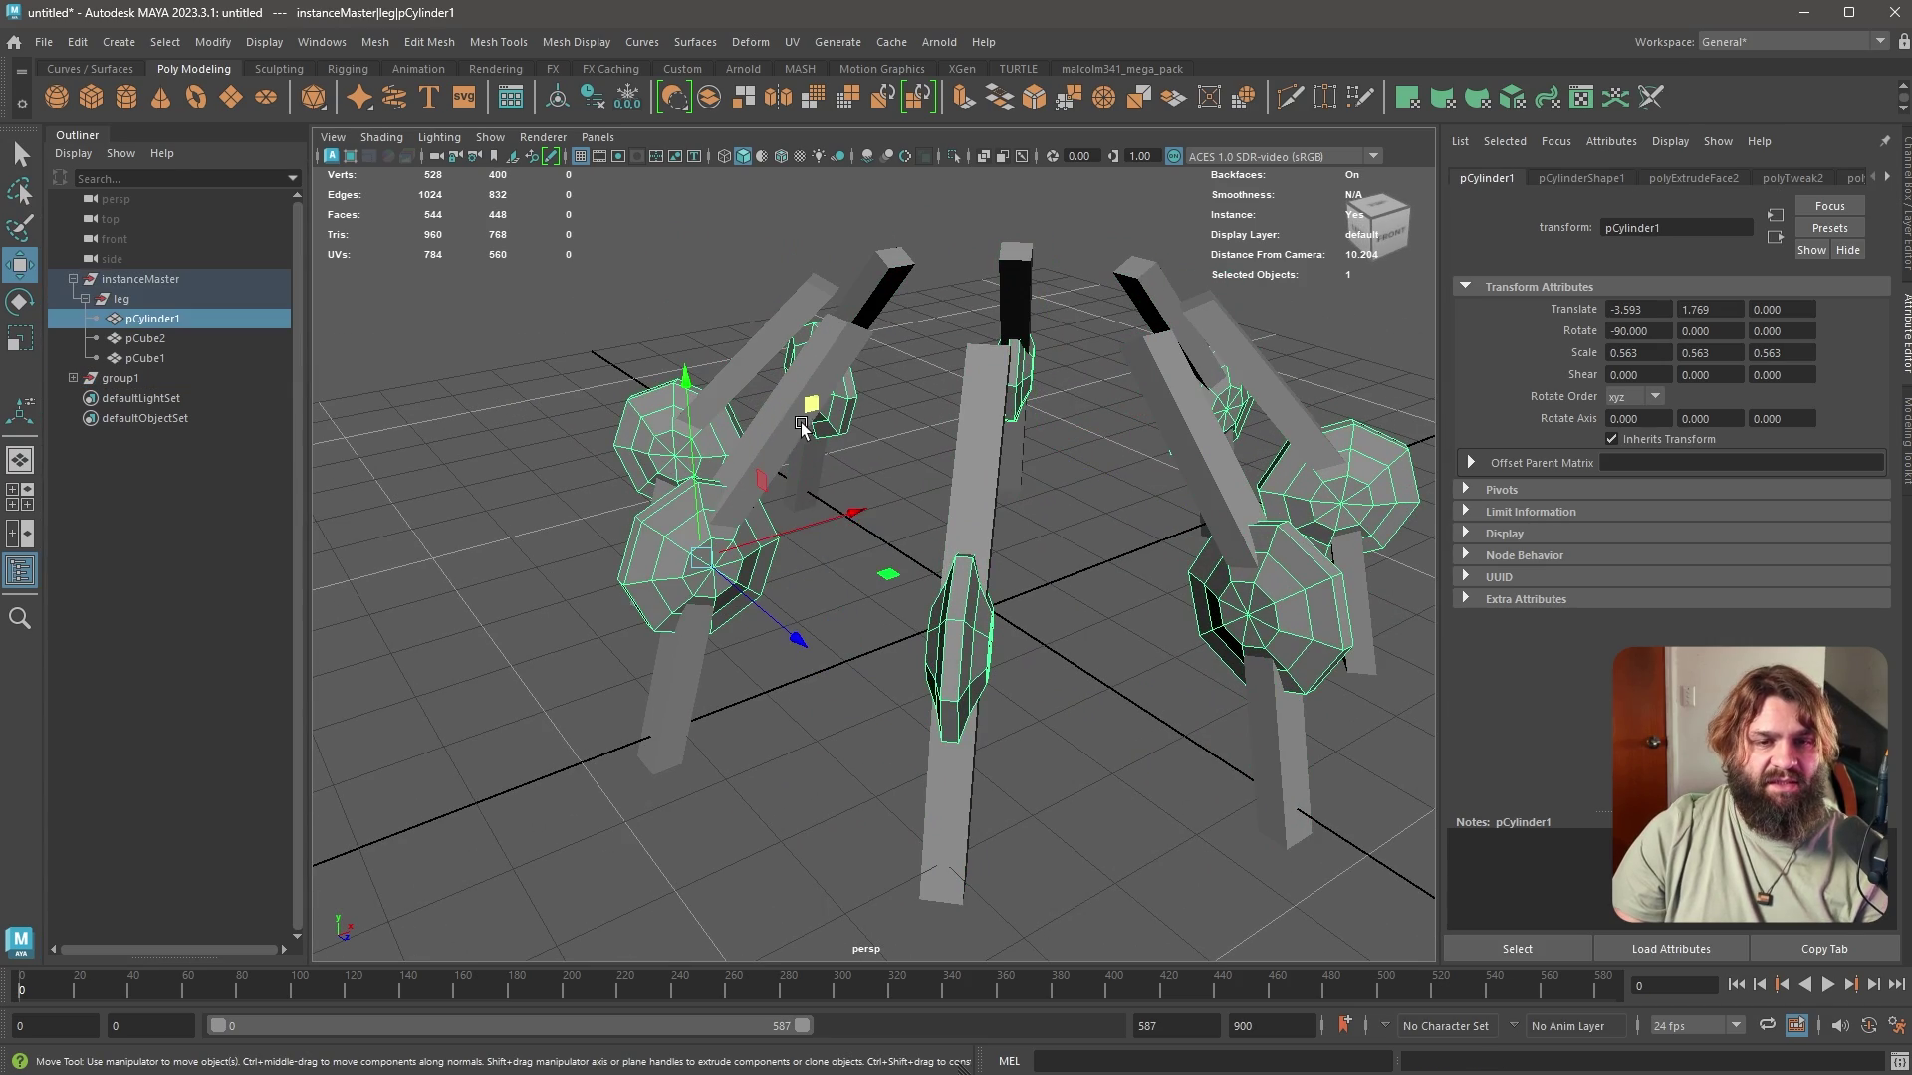
key("ctrl+z")
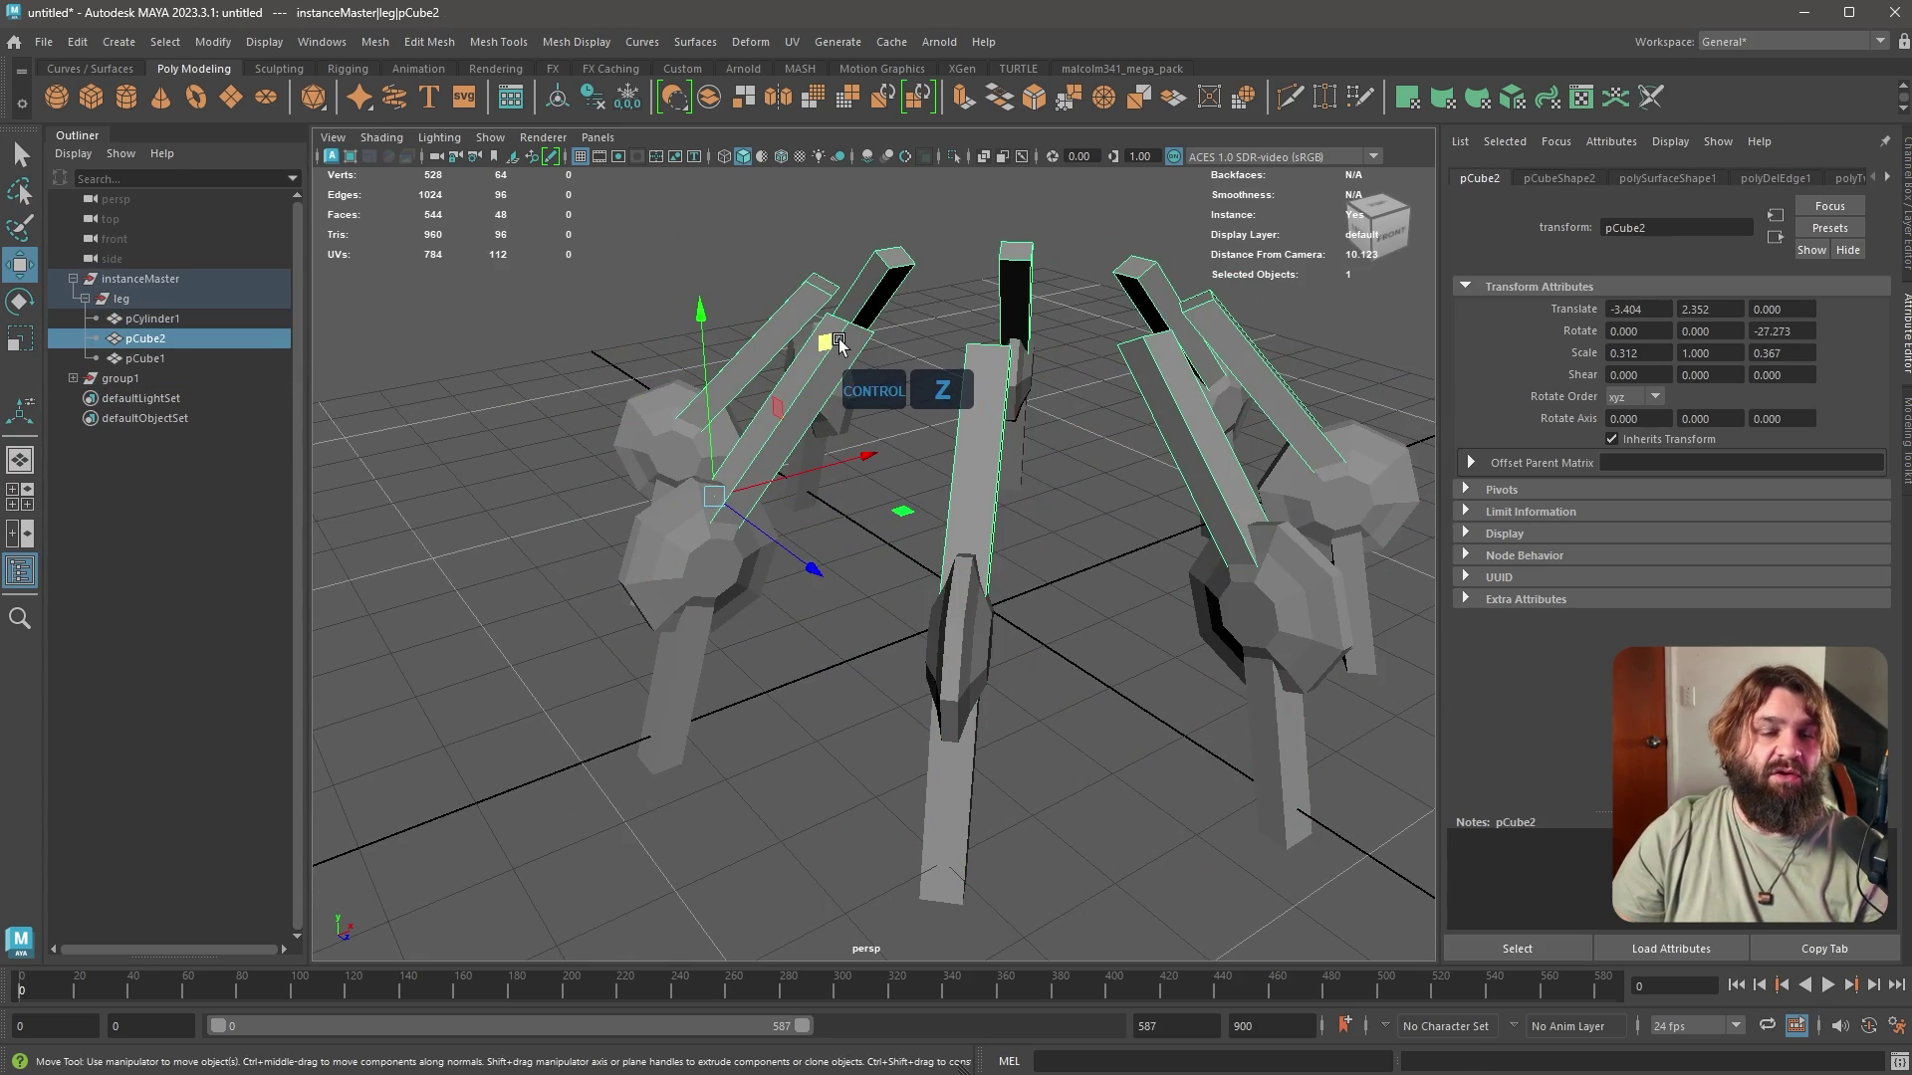
left_click(702, 714)
Create a polygon cone at the origin and rotate it around Z so that its tip points downward
left_click_drag(762, 811, 827, 788, "alt")
right_click_drag(827, 789, 780, 727, "alt")
left_click_drag(839, 714, 798, 747, "alt")
left_click(908, 654)
right_click_drag(909, 654, 792, 703, "shift")
key("e")
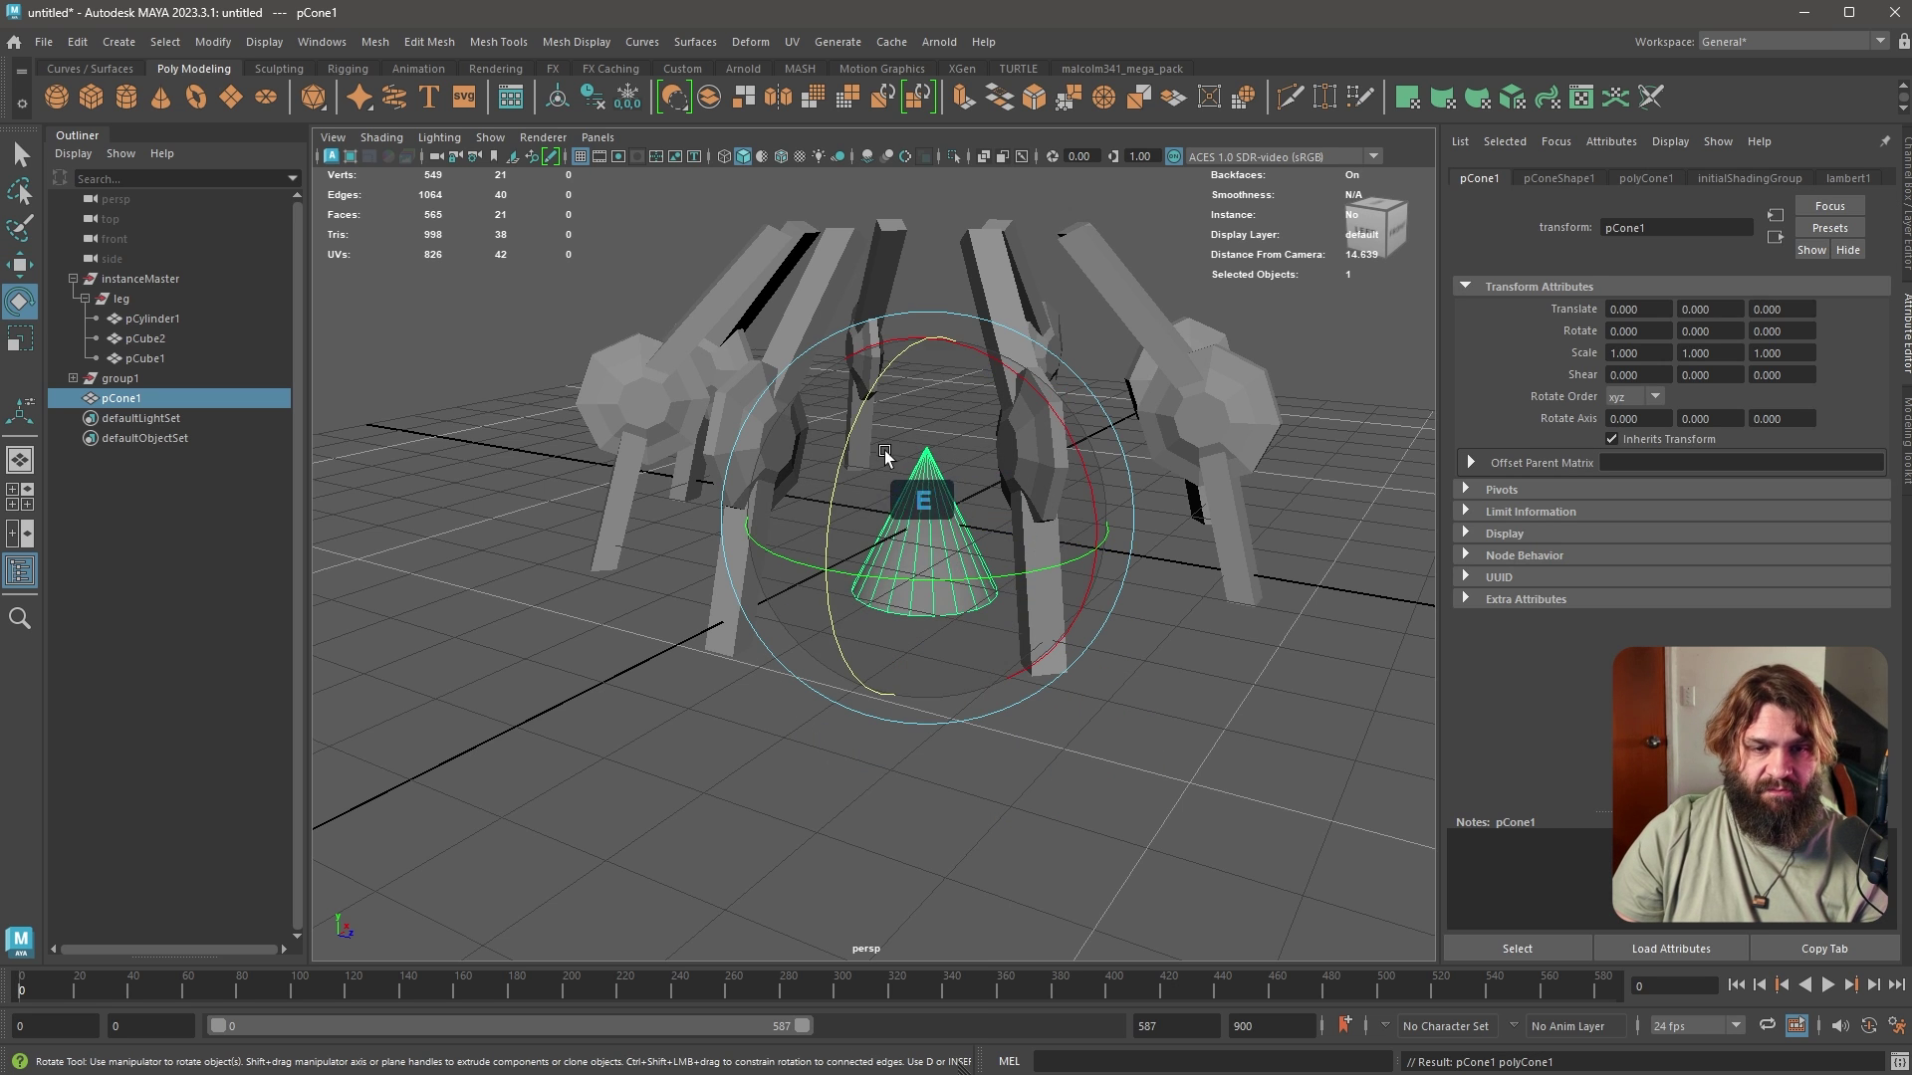
left_click_drag(889, 453, 893, 734)
key("j")
left_click_drag(825, 587, 847, 634)
Fit the cone to the foot of the original leg at about X -4.27, Y -0.47, rotated about 169 degrees around Z and scaled to about 0.42
key("w")
left_click_drag(919, 553, 958, 563, "alt")
left_click_drag(1046, 494, 848, 599)
left_click_drag(657, 528, 562, 673)
key("e")
key("r")
key("w")
left_click_drag(764, 529, 604, 757)
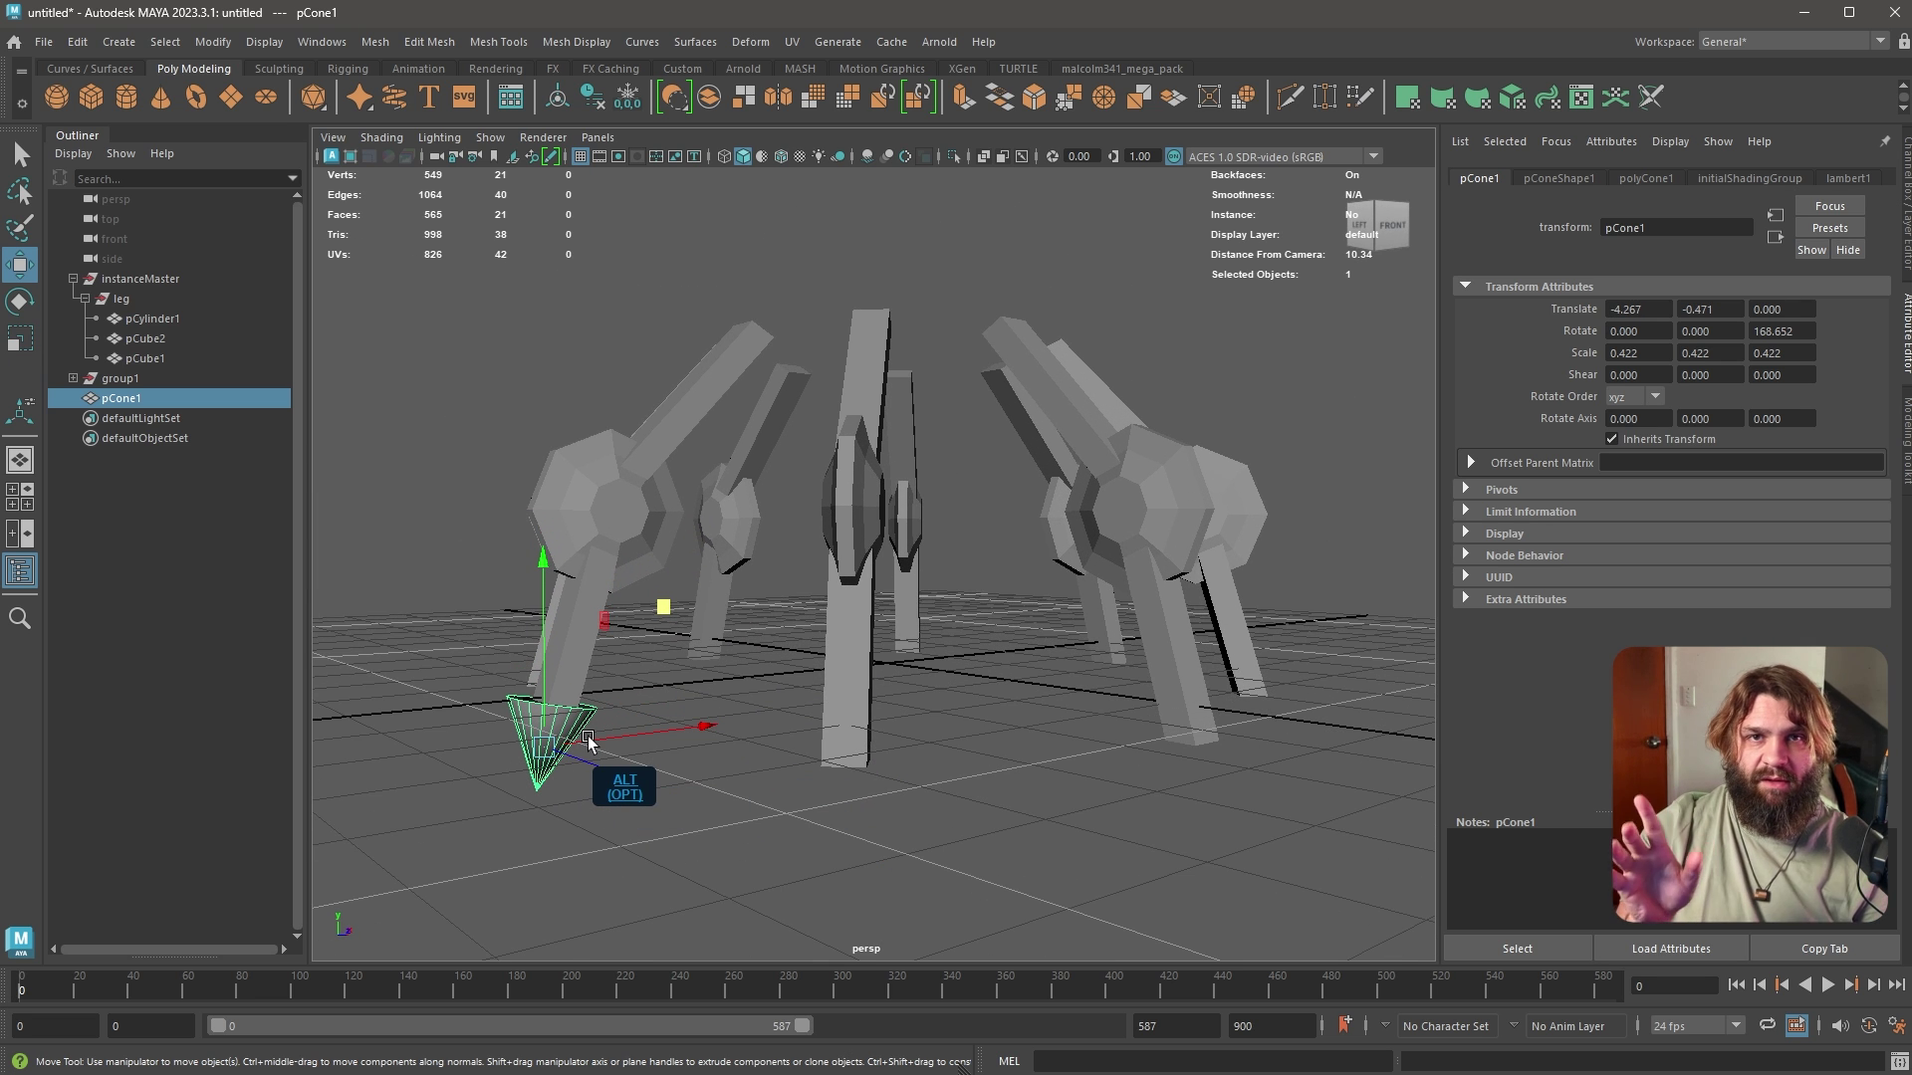
Parent pCone1 under the leg group inside instanceMaster, deselect it, and view the whole ring of legs
middle_click_drag(130, 400, 132, 402)
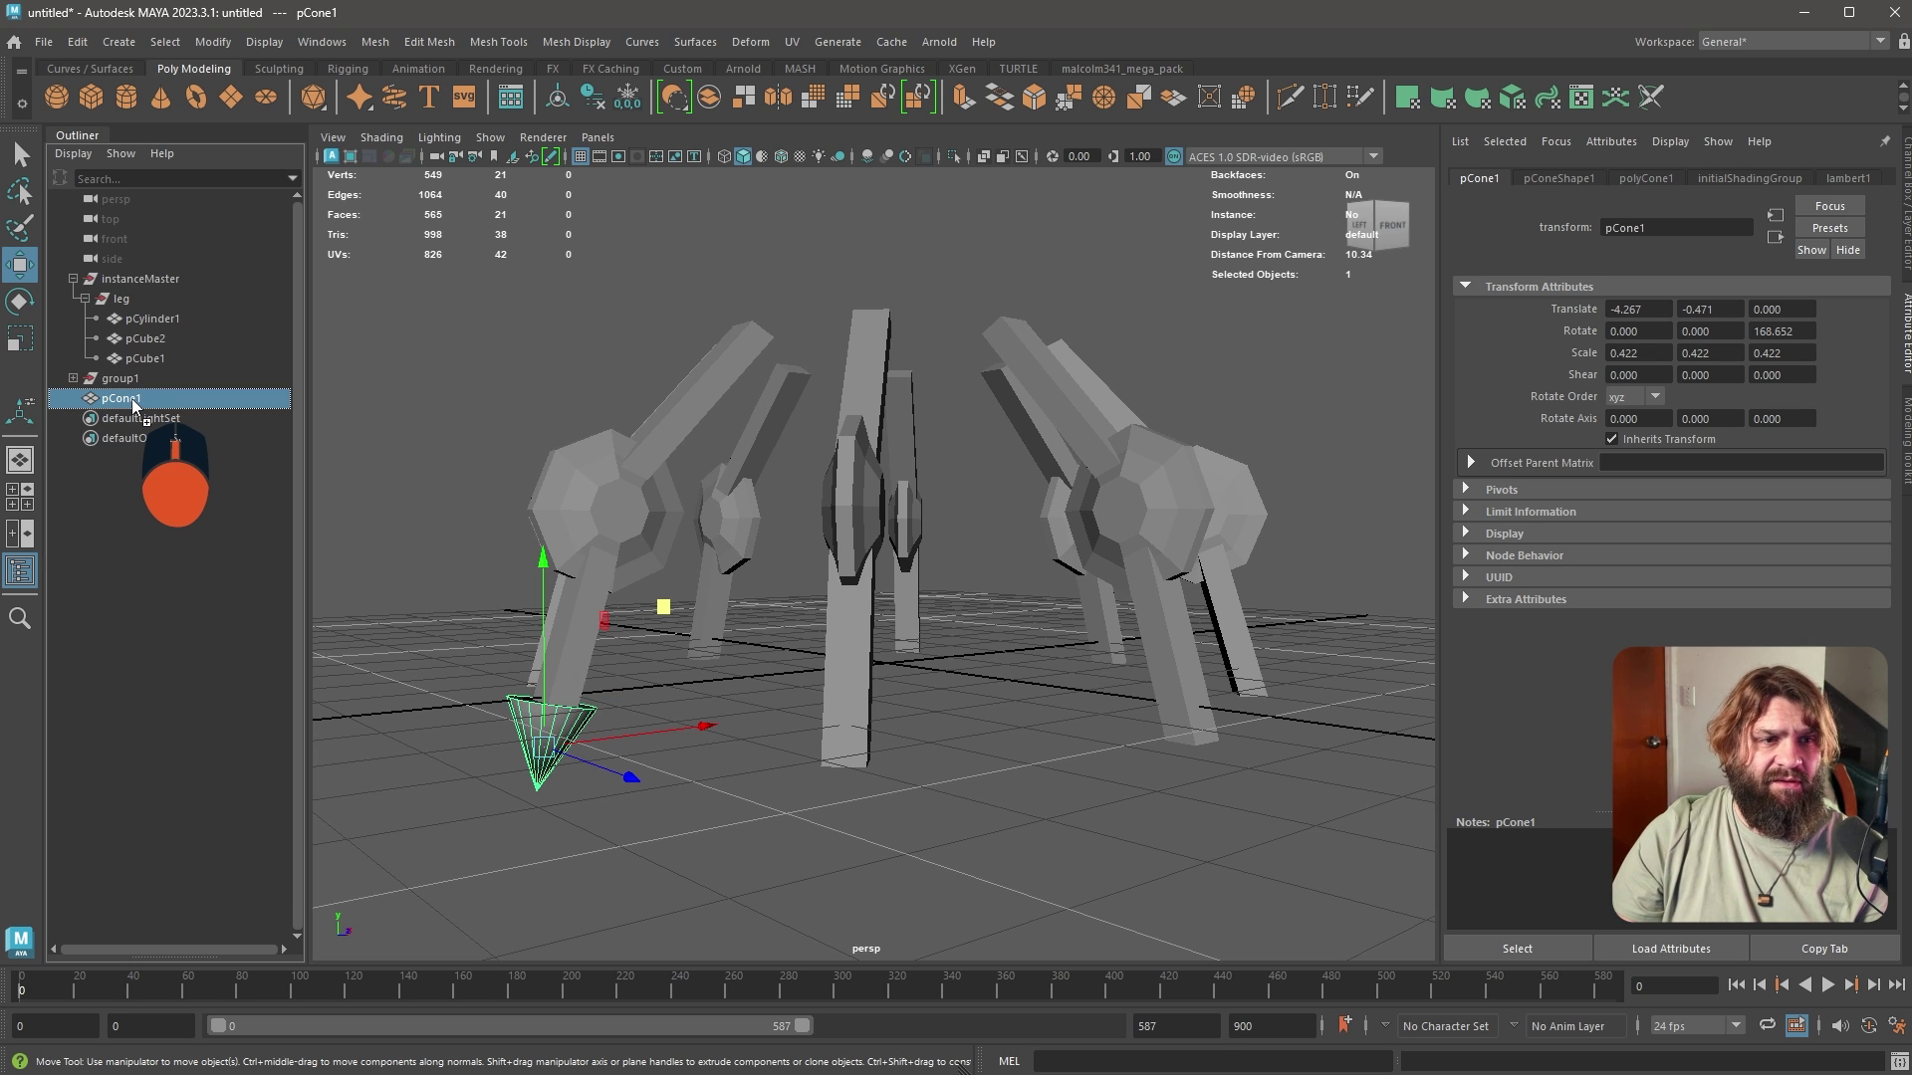
middle_click_drag(133, 401, 115, 309)
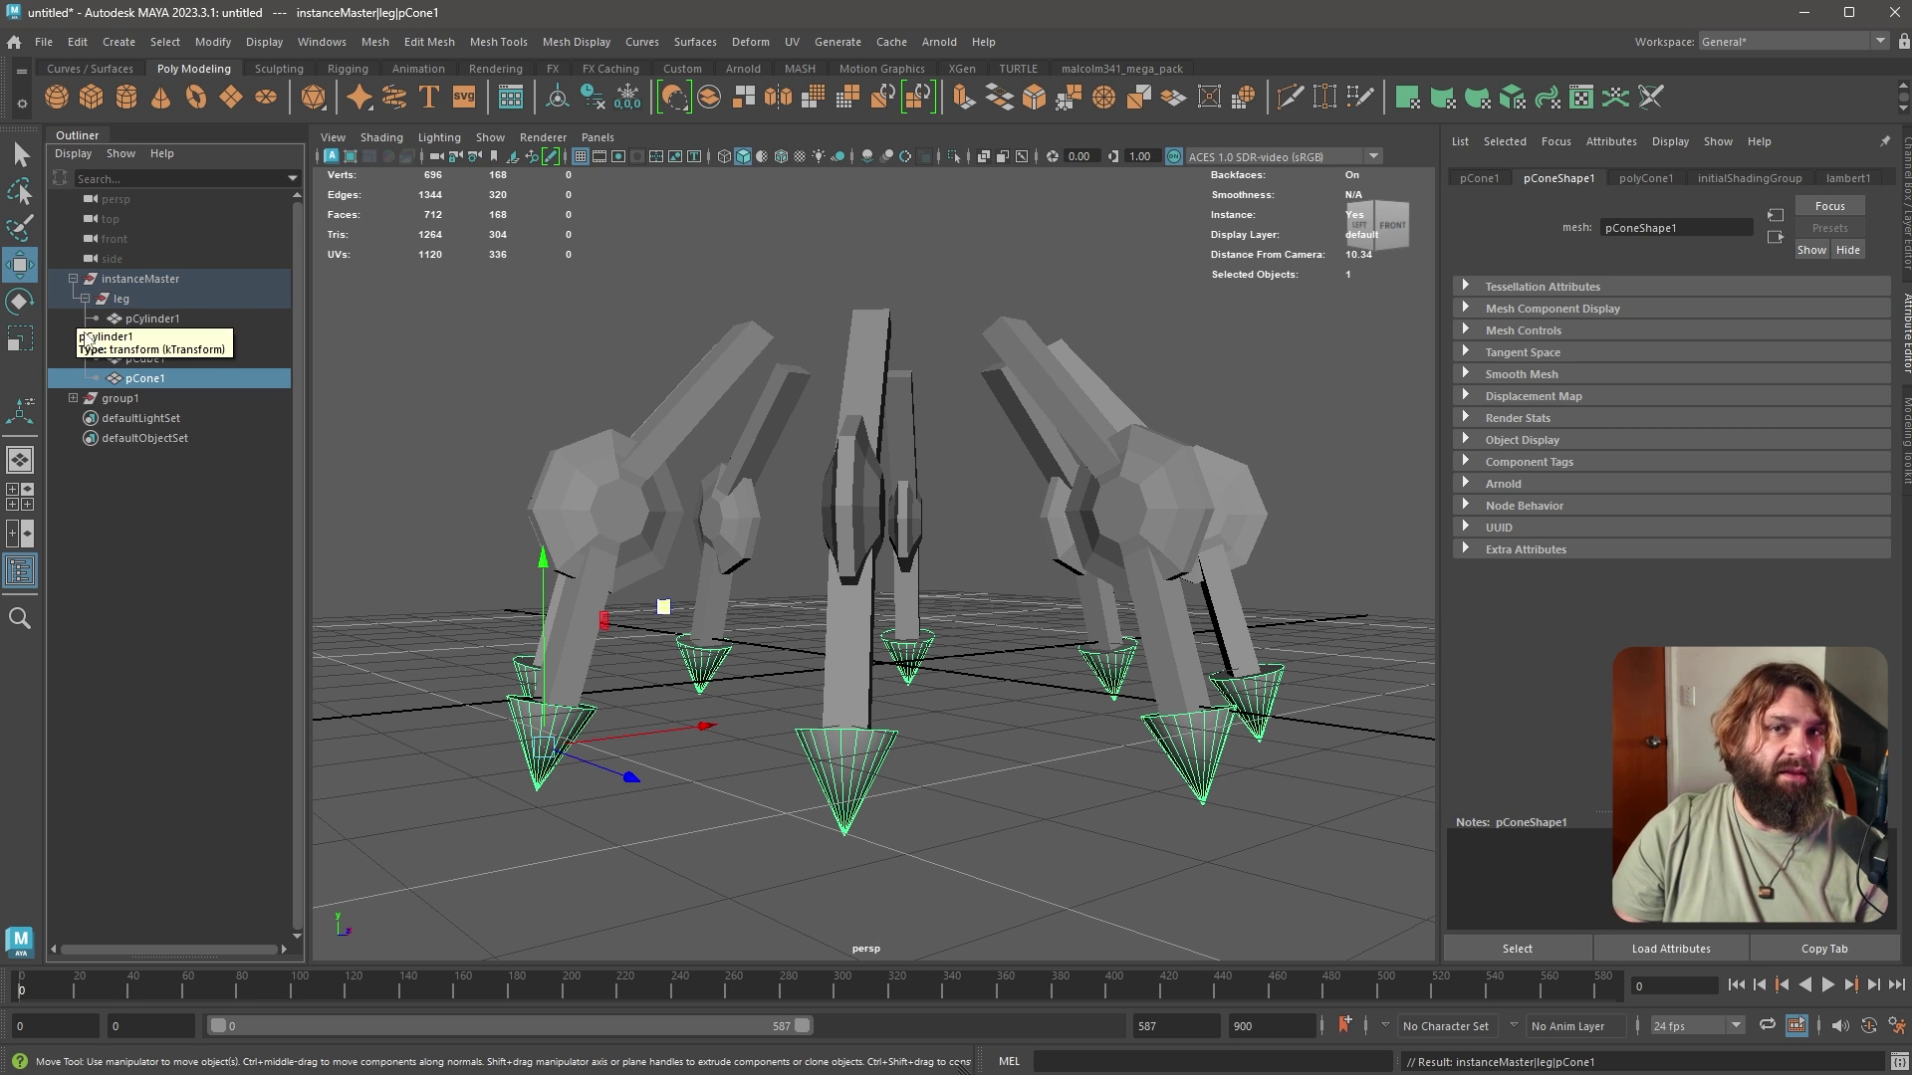
left_click(1008, 662)
left_click_drag(1056, 677, 762, 652, "alt")
right_click_drag(973, 753, 971, 793, "alt")
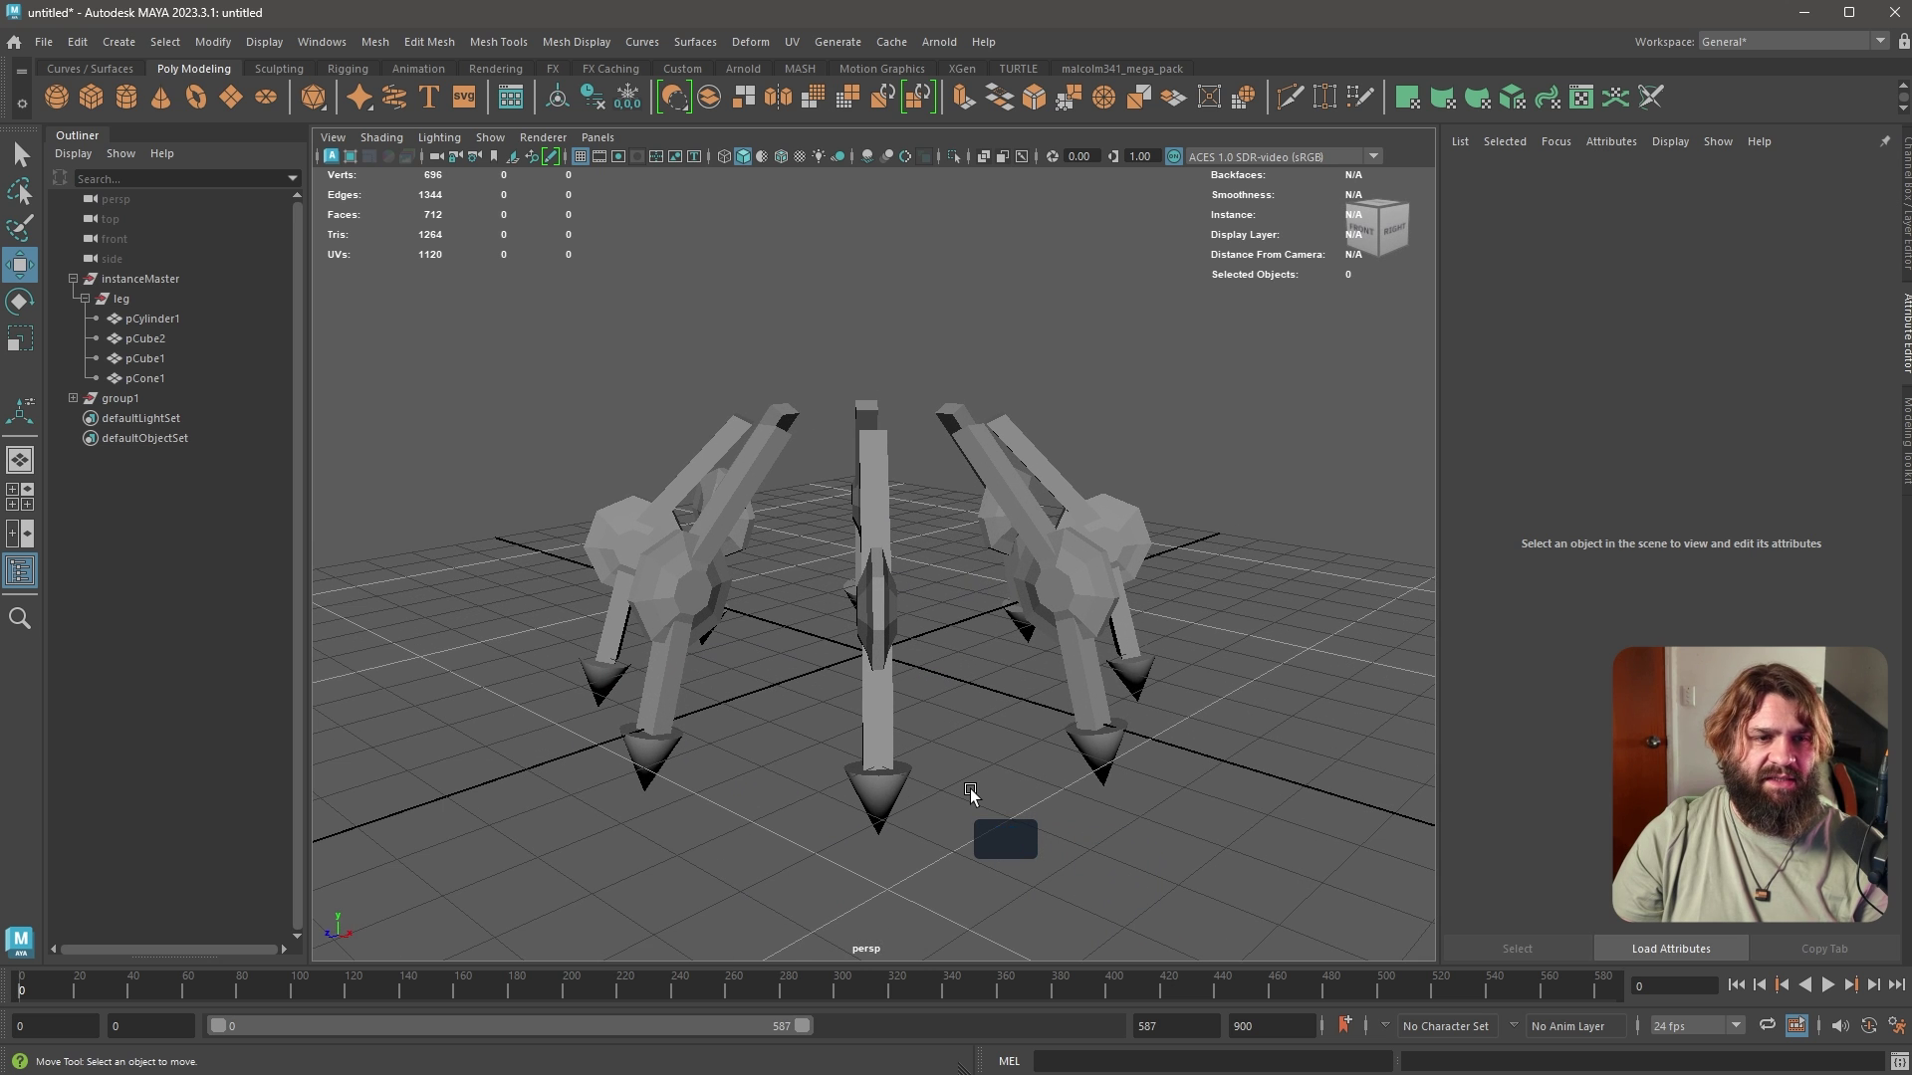
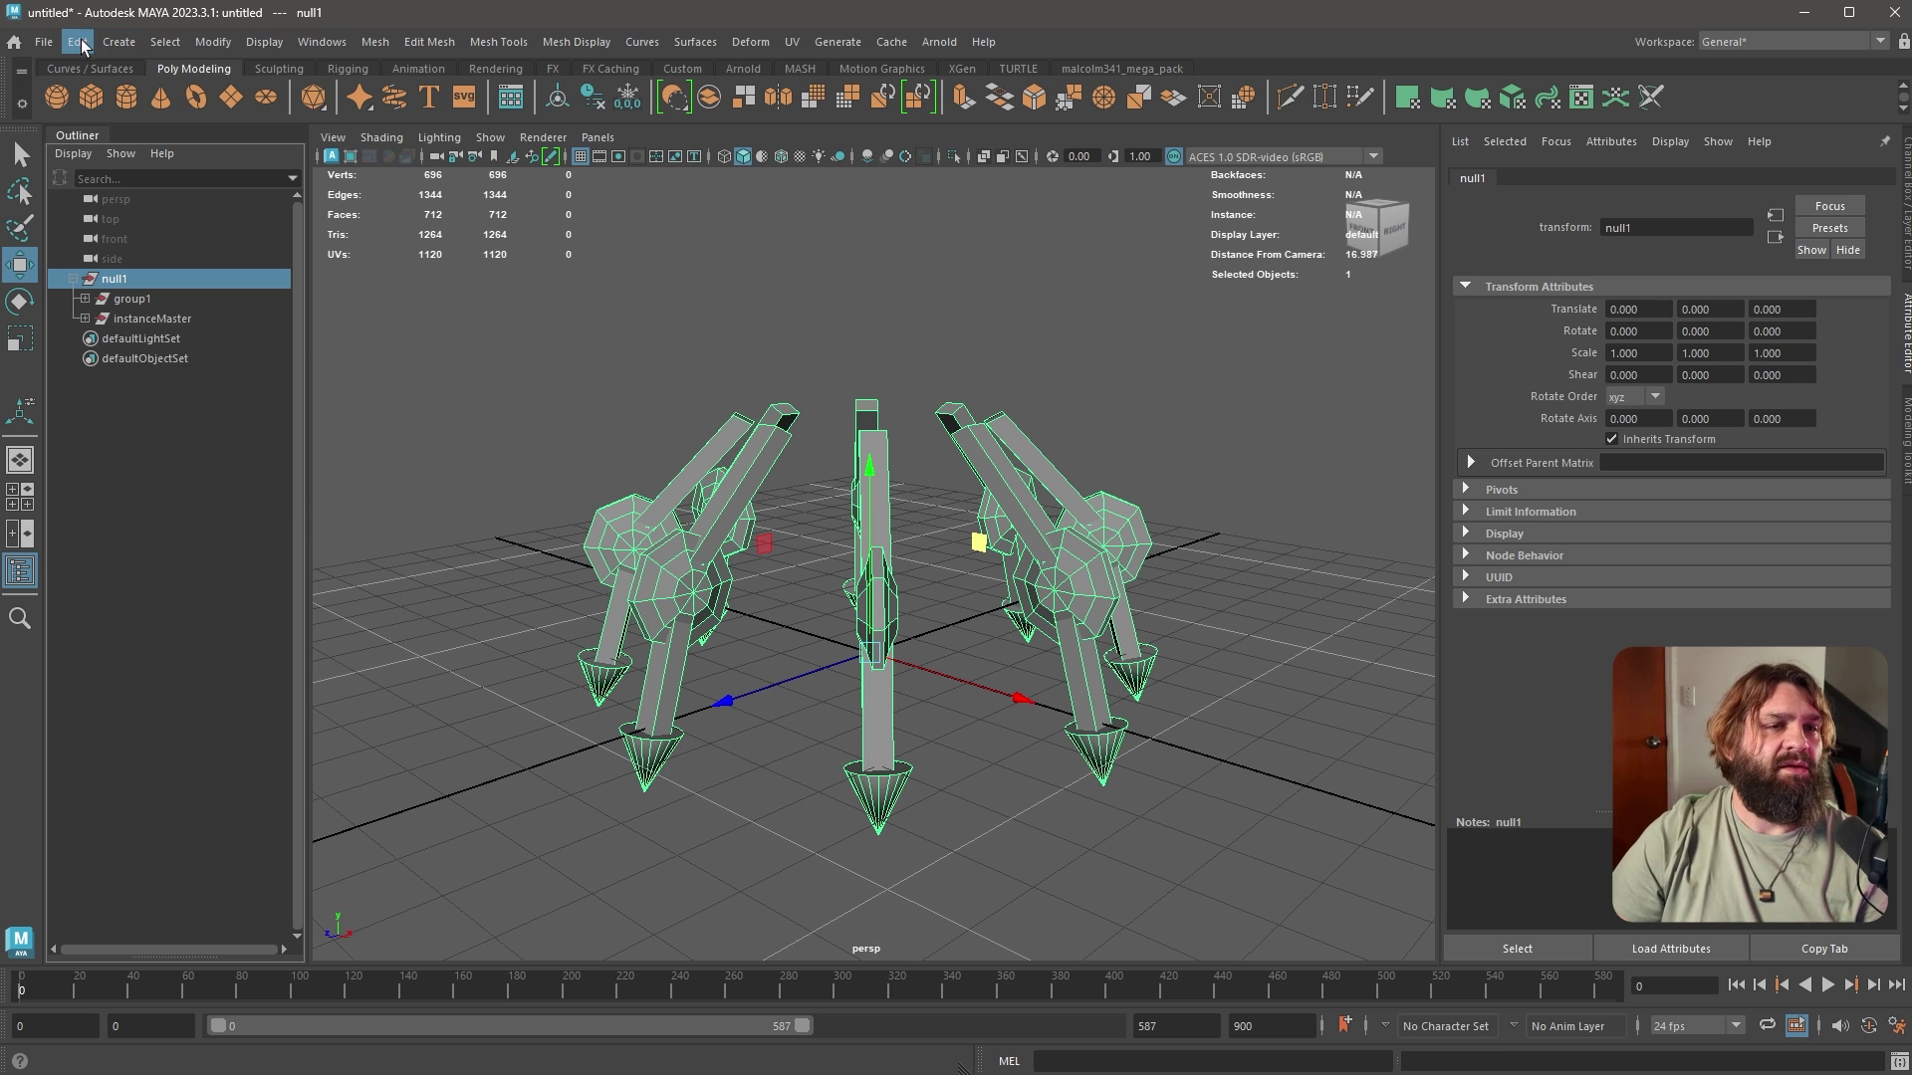
Open the Duplicate Special options for null1 and set the Y rotation per copy to 3 degrees
left_click(78, 42)
left_click(317, 361)
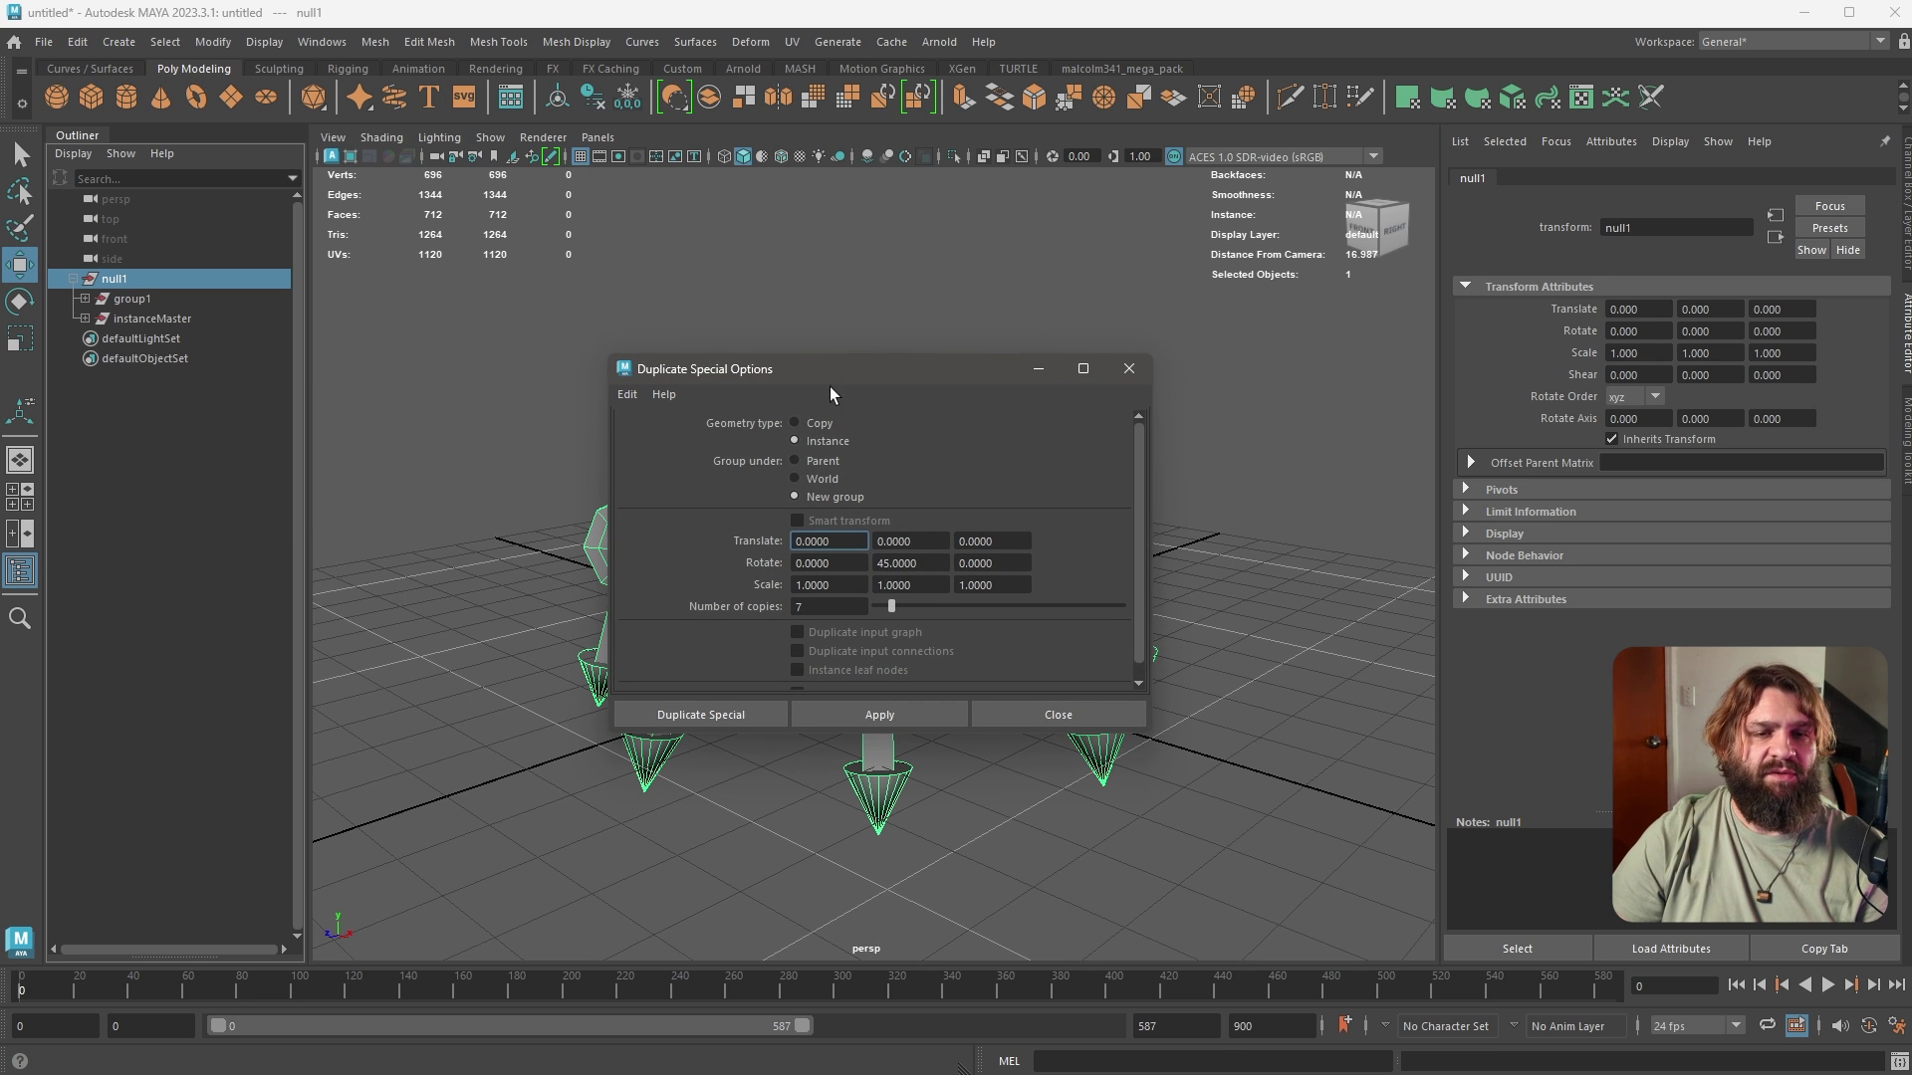
left_click(928, 562)
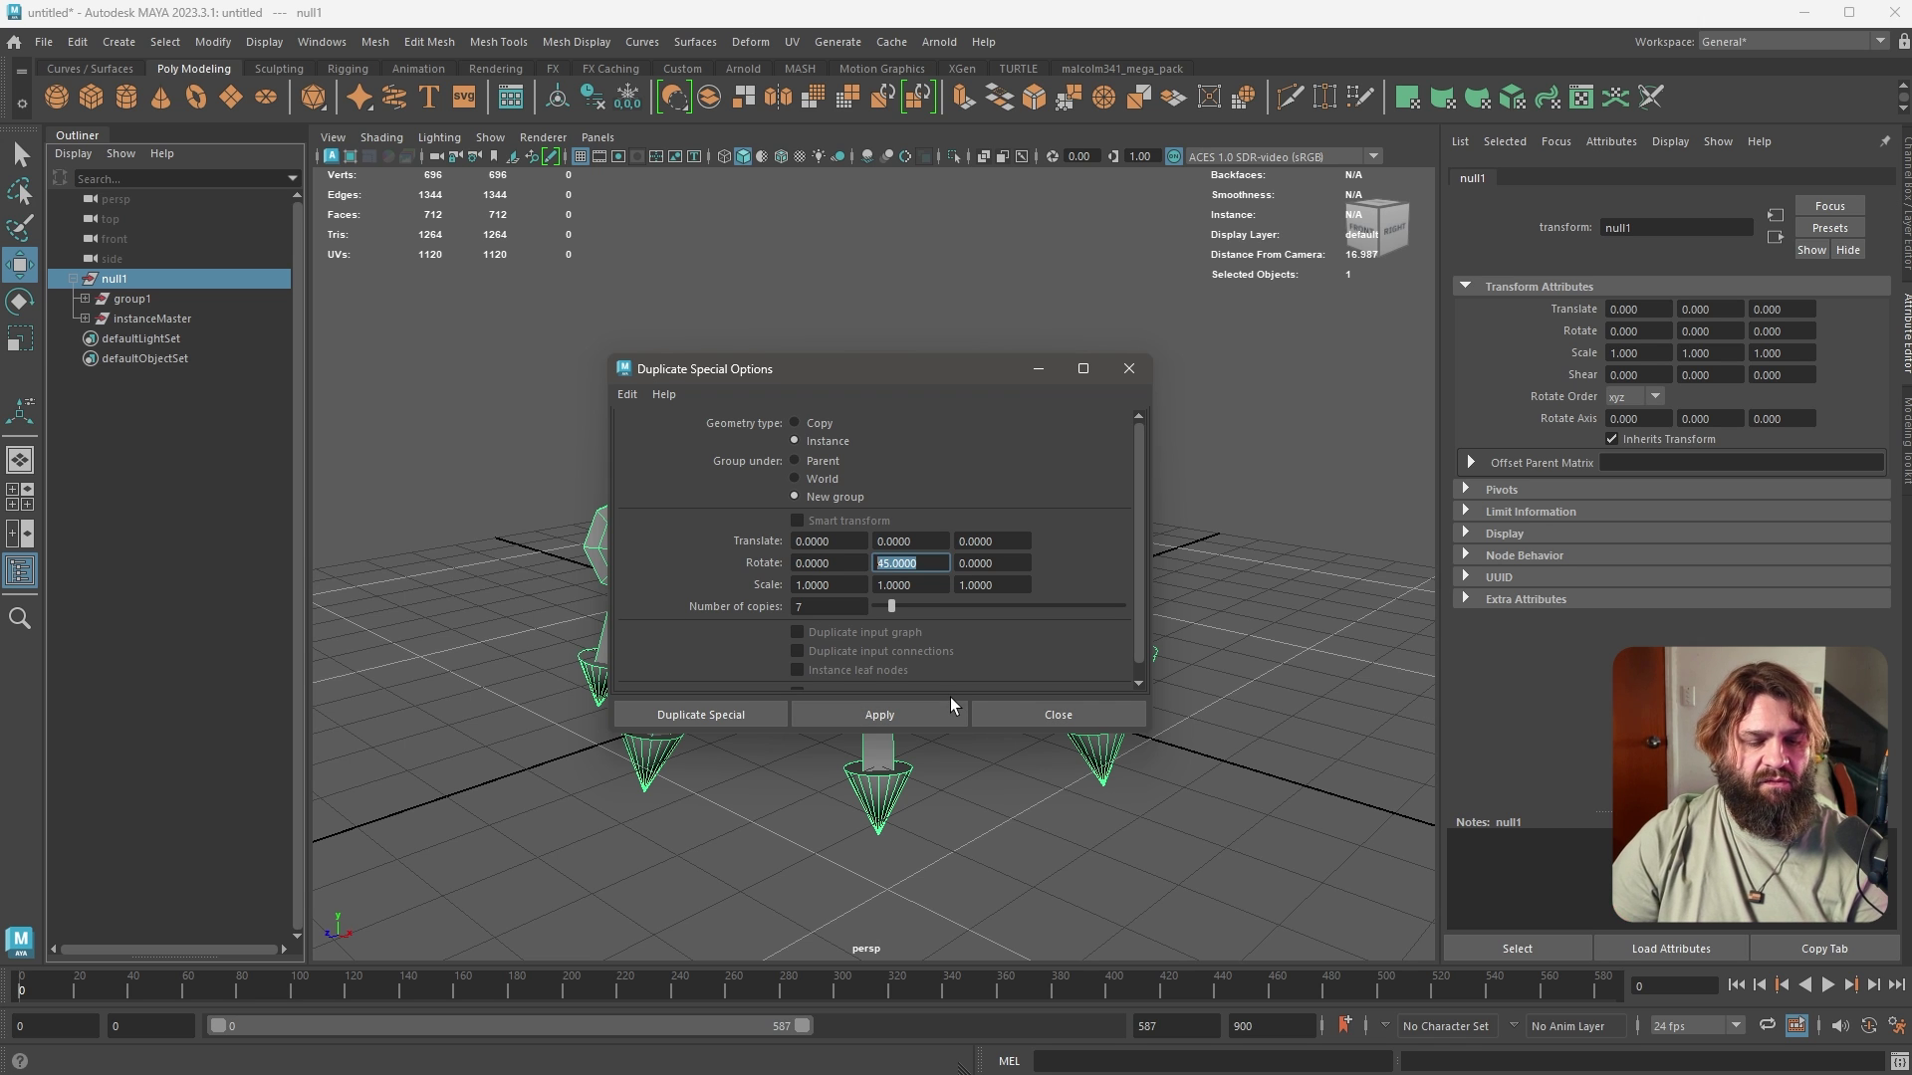
type("3")
left_click(951, 586)
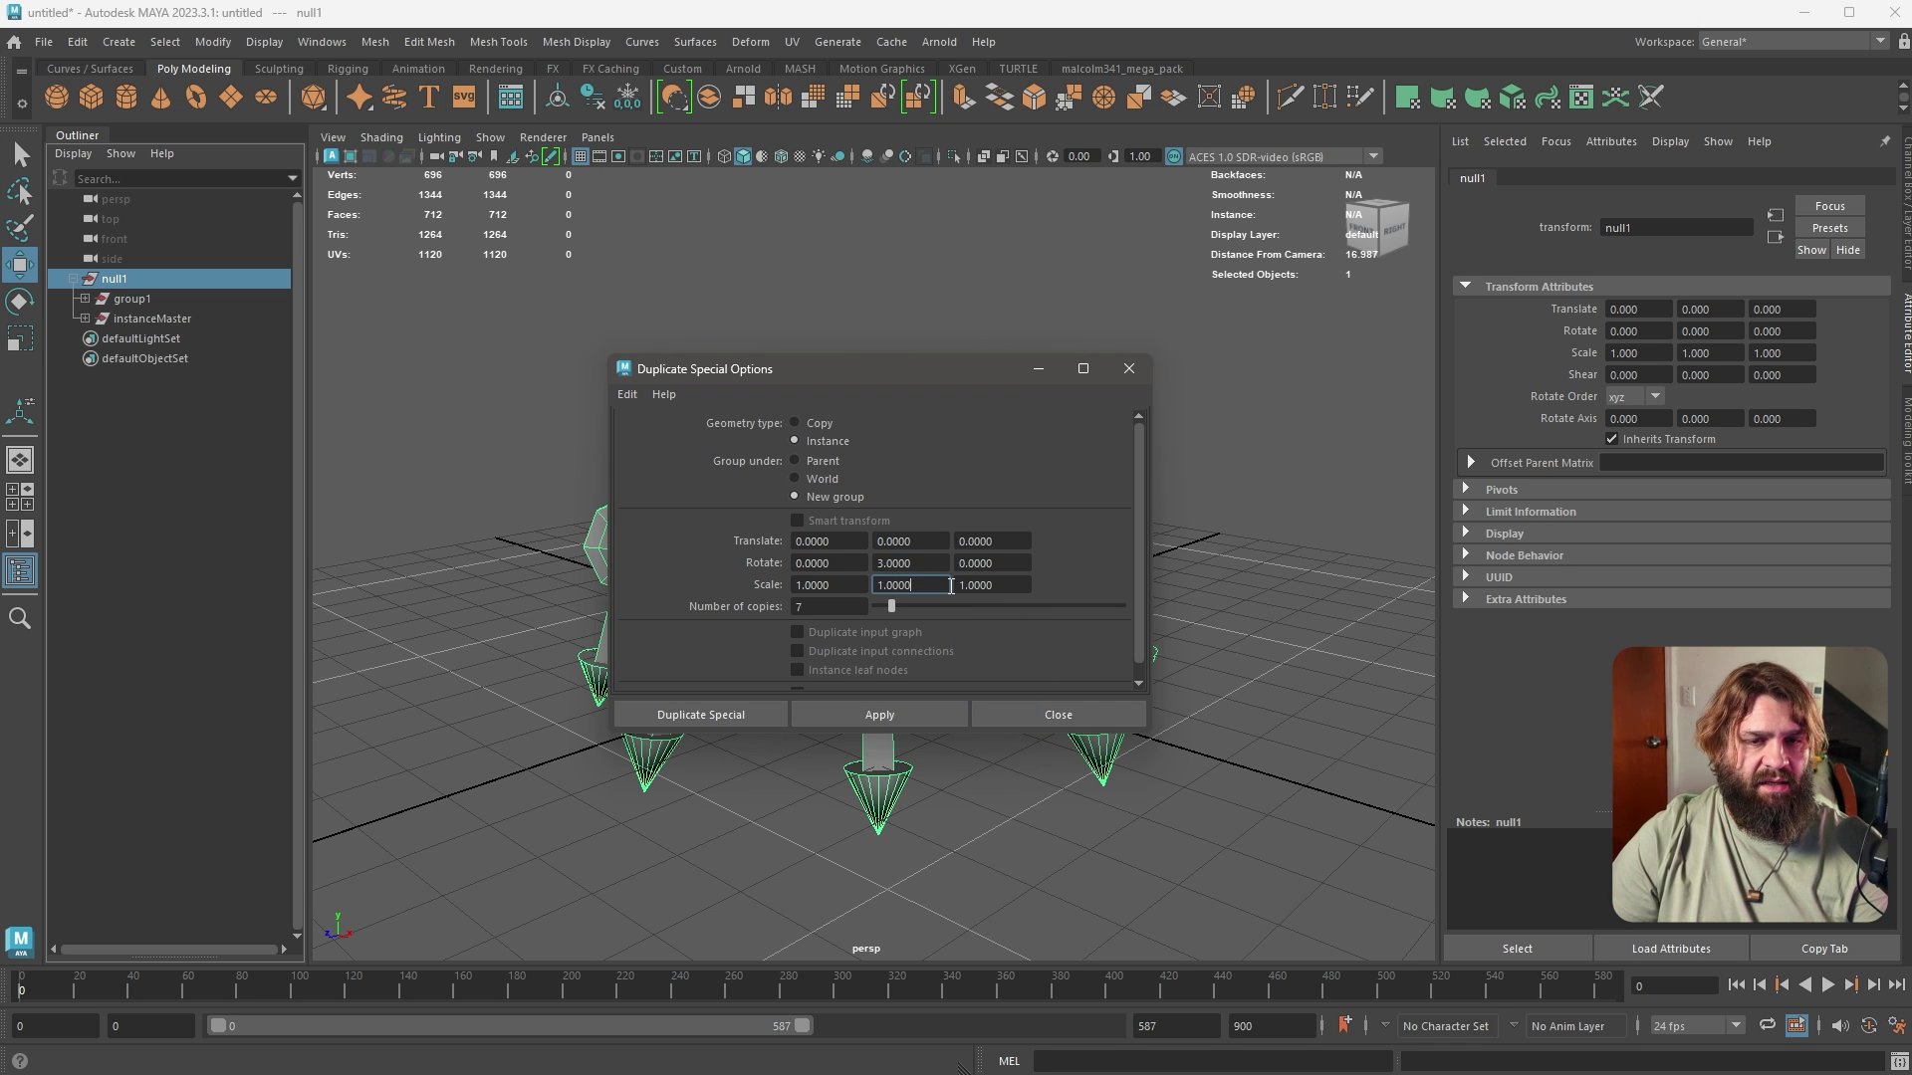
left_click_drag(937, 378, 1448, 422)
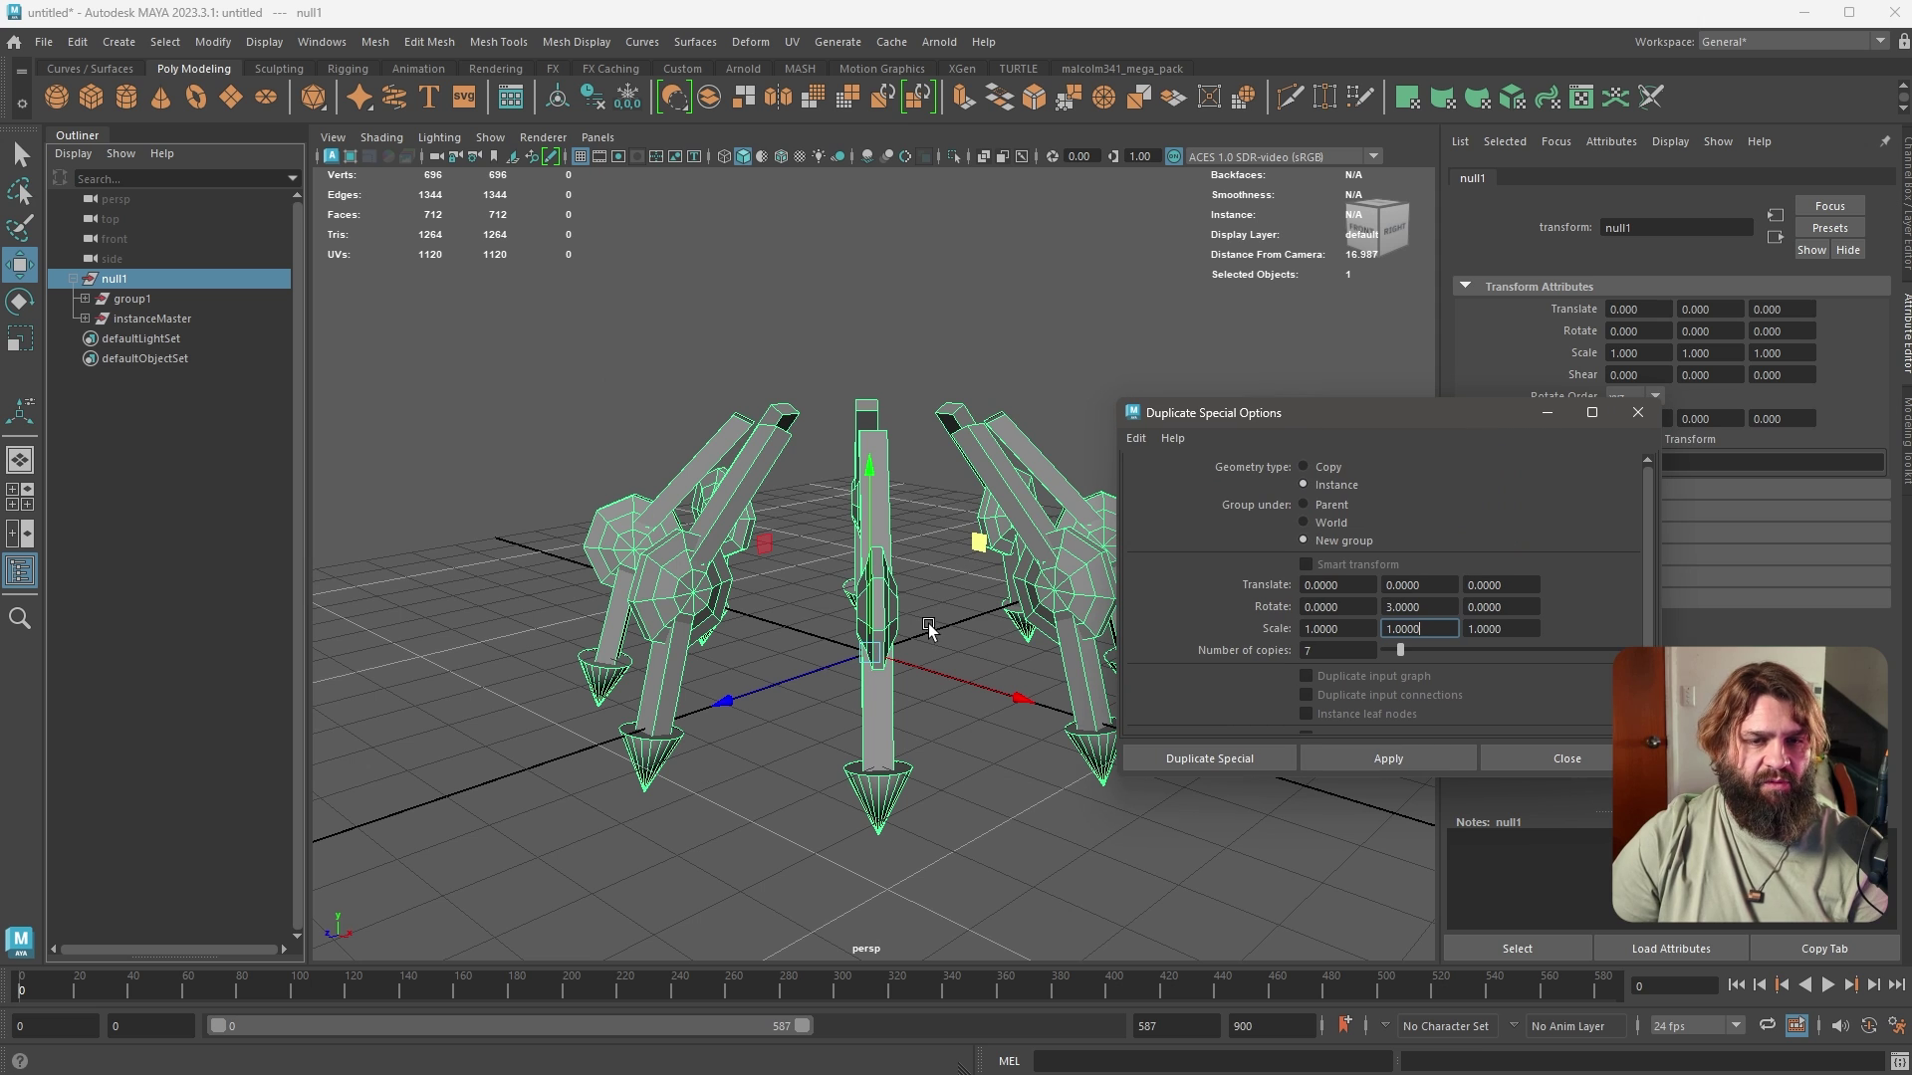
Try raising null1 along Y to gauge the spacing, undo it, and set the Duplicate Special Y translation to 2
left_click(1436, 585)
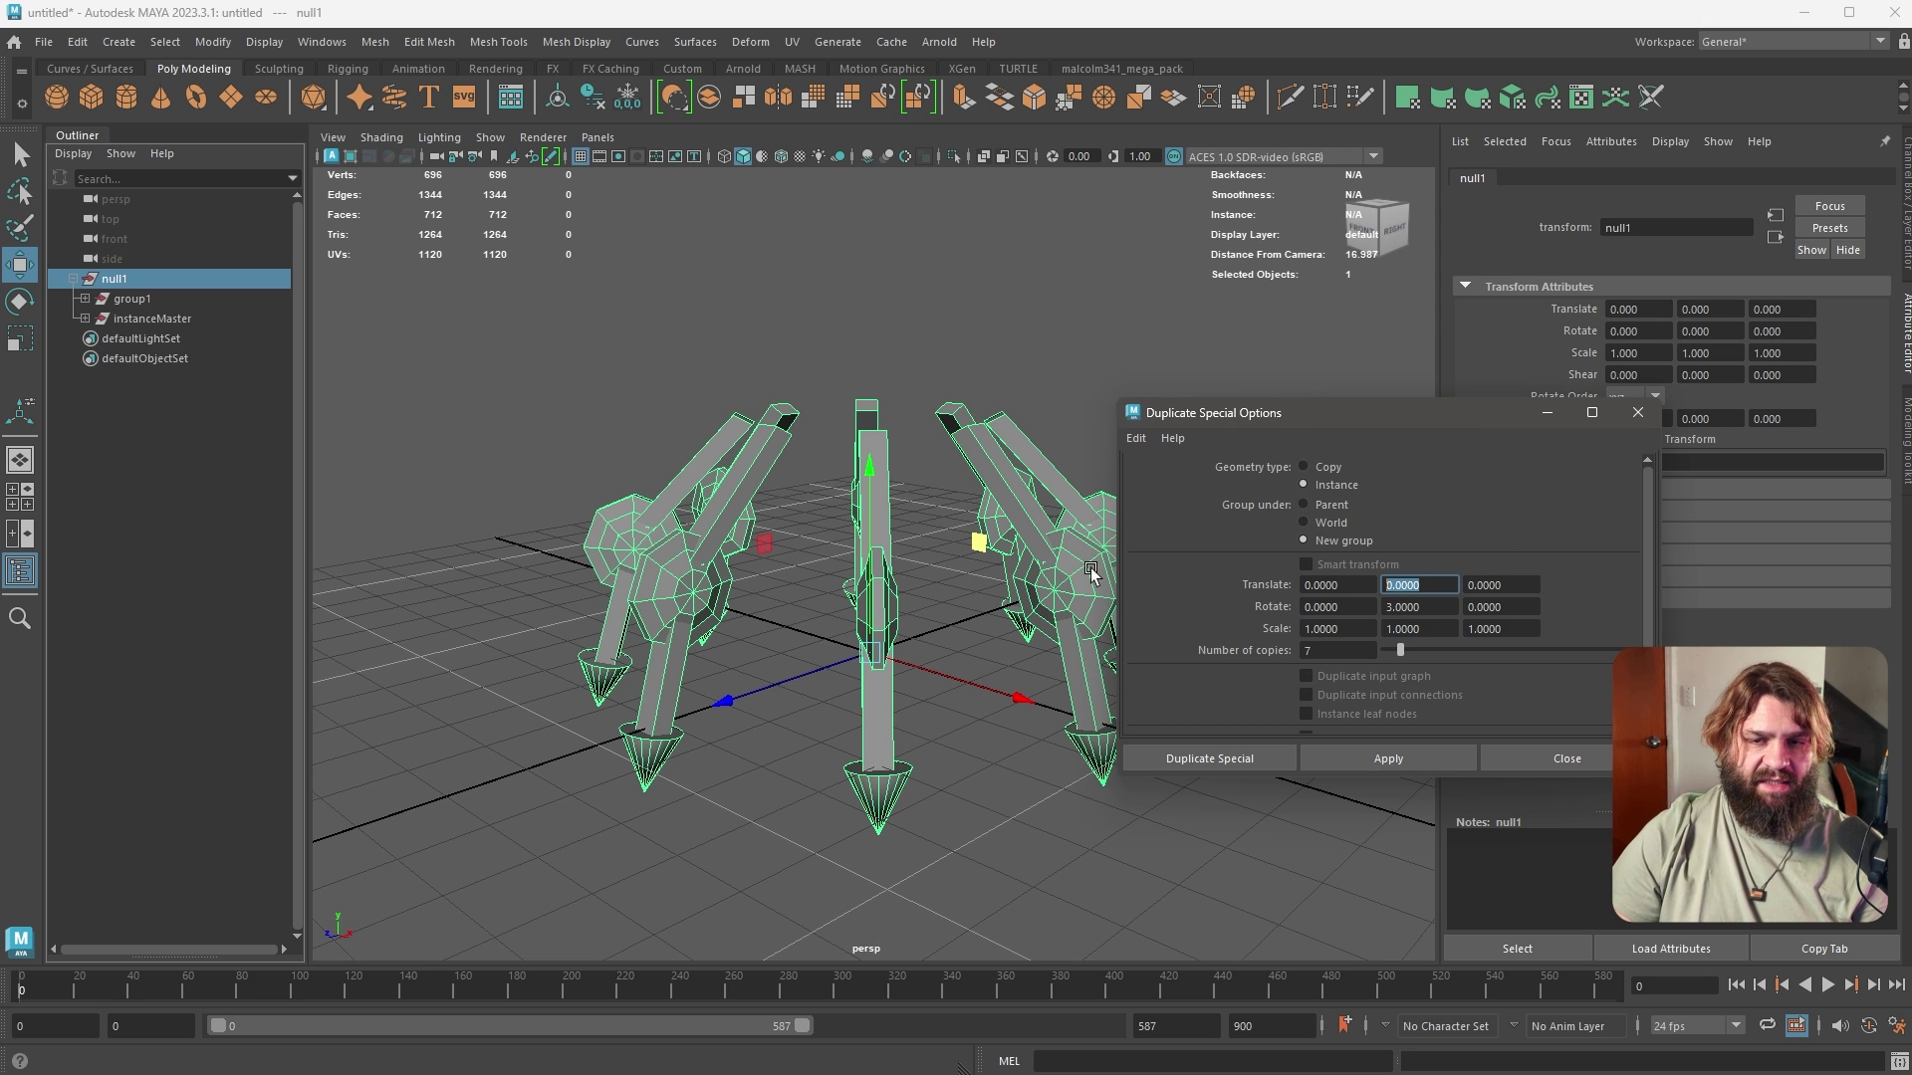
left_click_drag(869, 486, 863, 334)
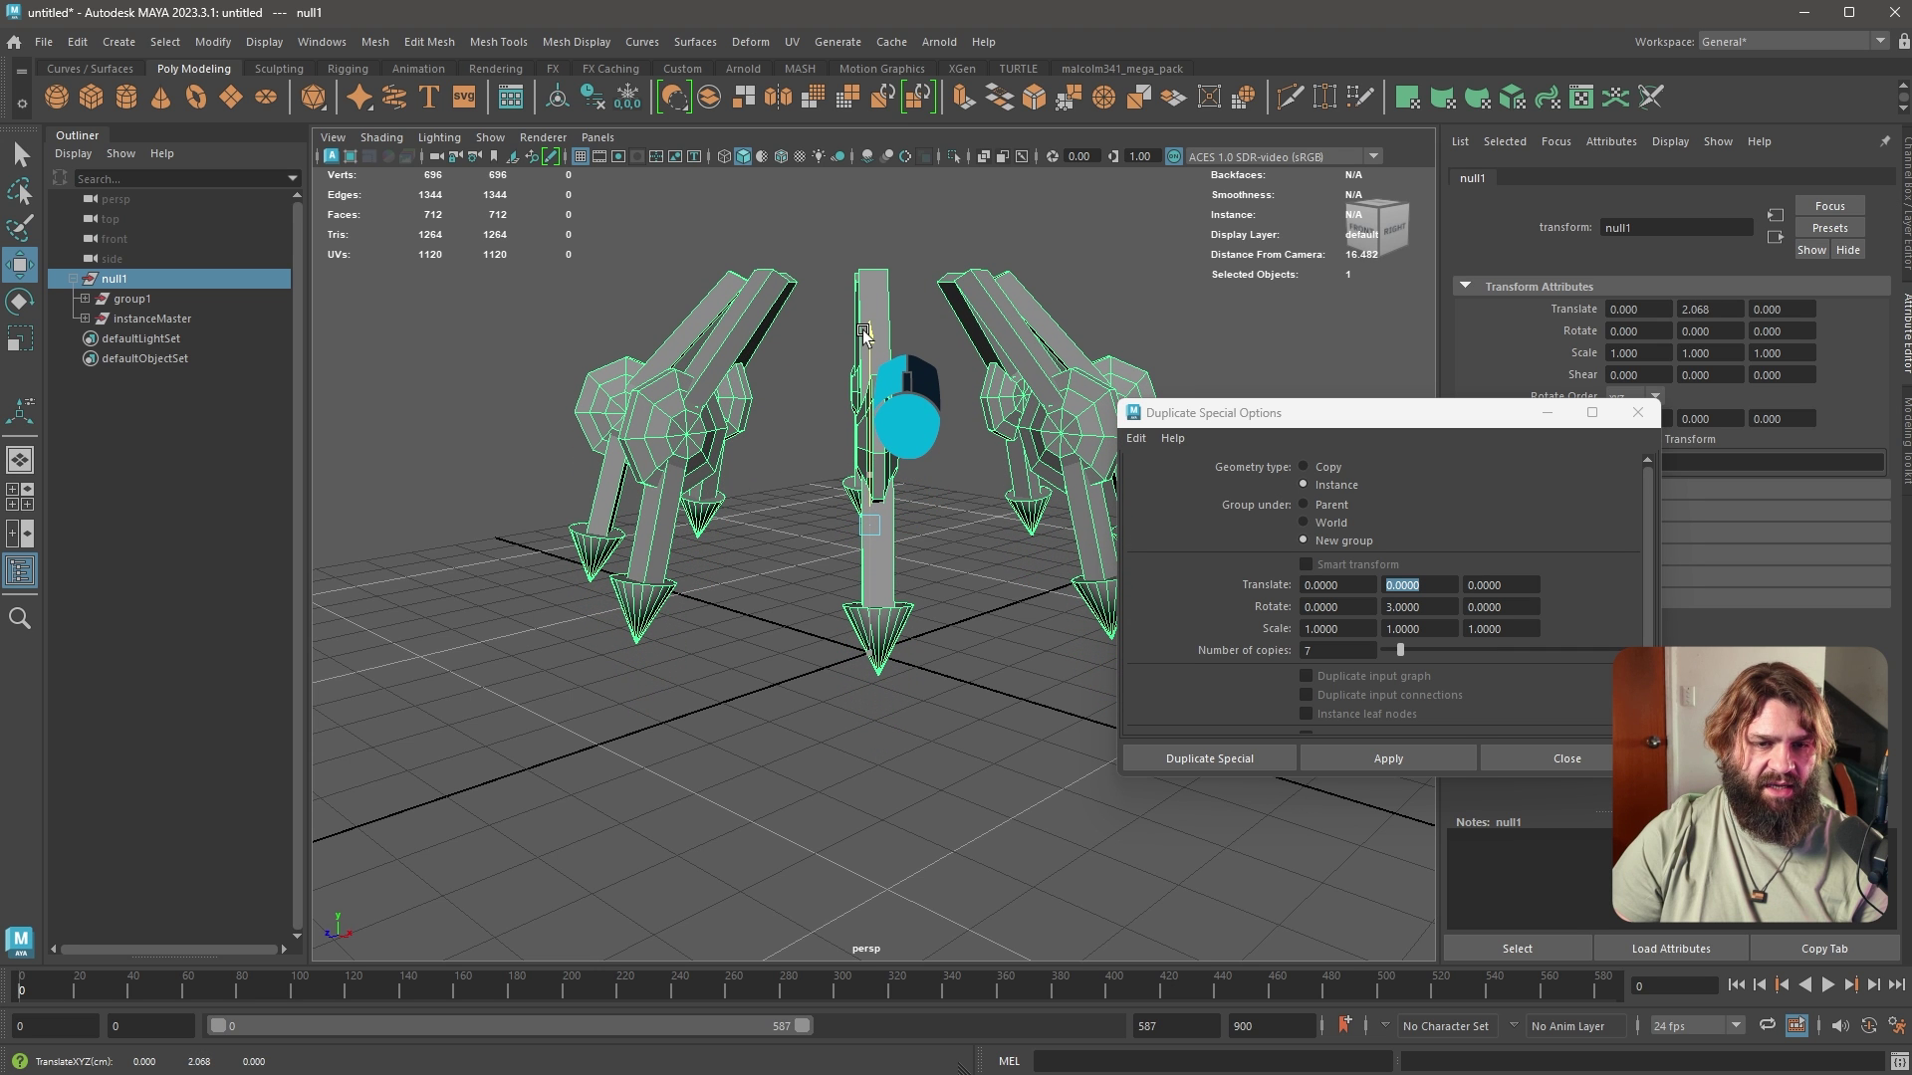
key("ctrl+z")
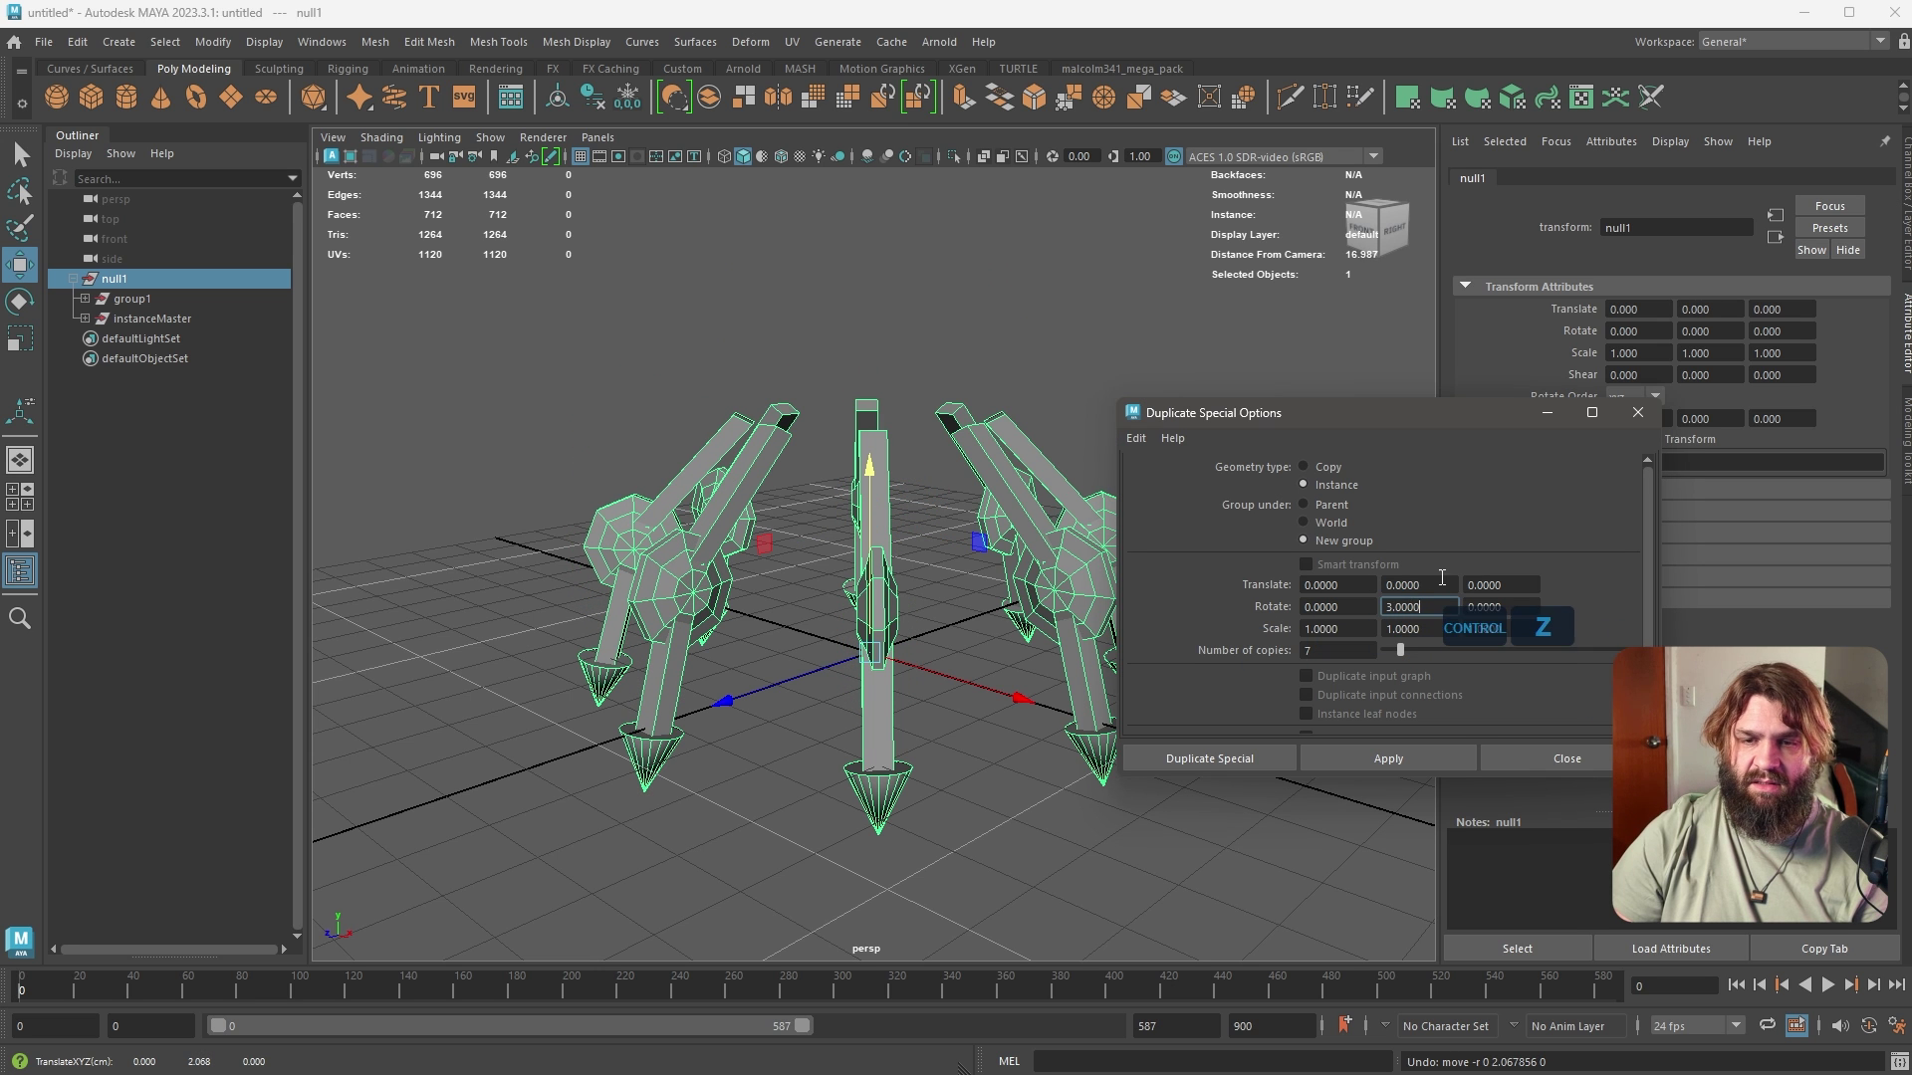
type("2")
key("Tab")
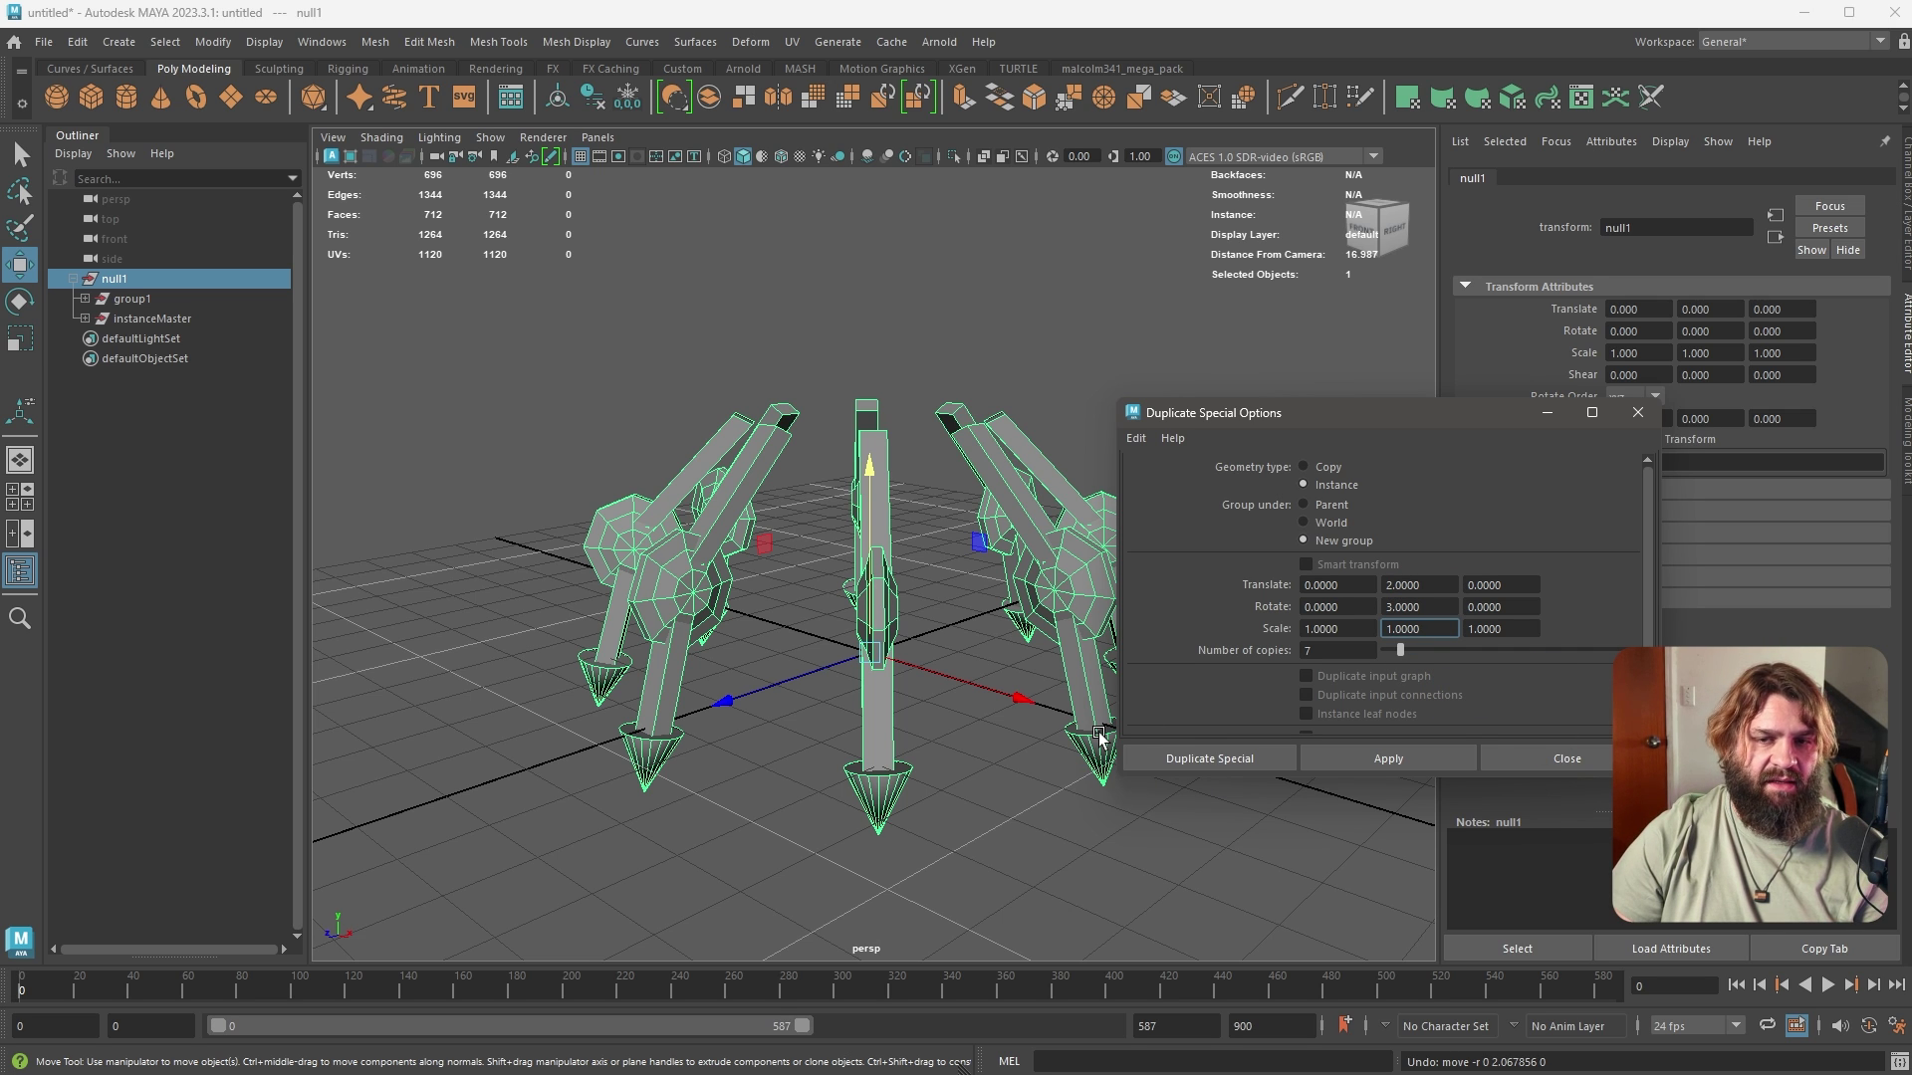
Set the Duplicate Special scale to 1.01 on all three axes
double_click(1321, 628)
type("1.01")
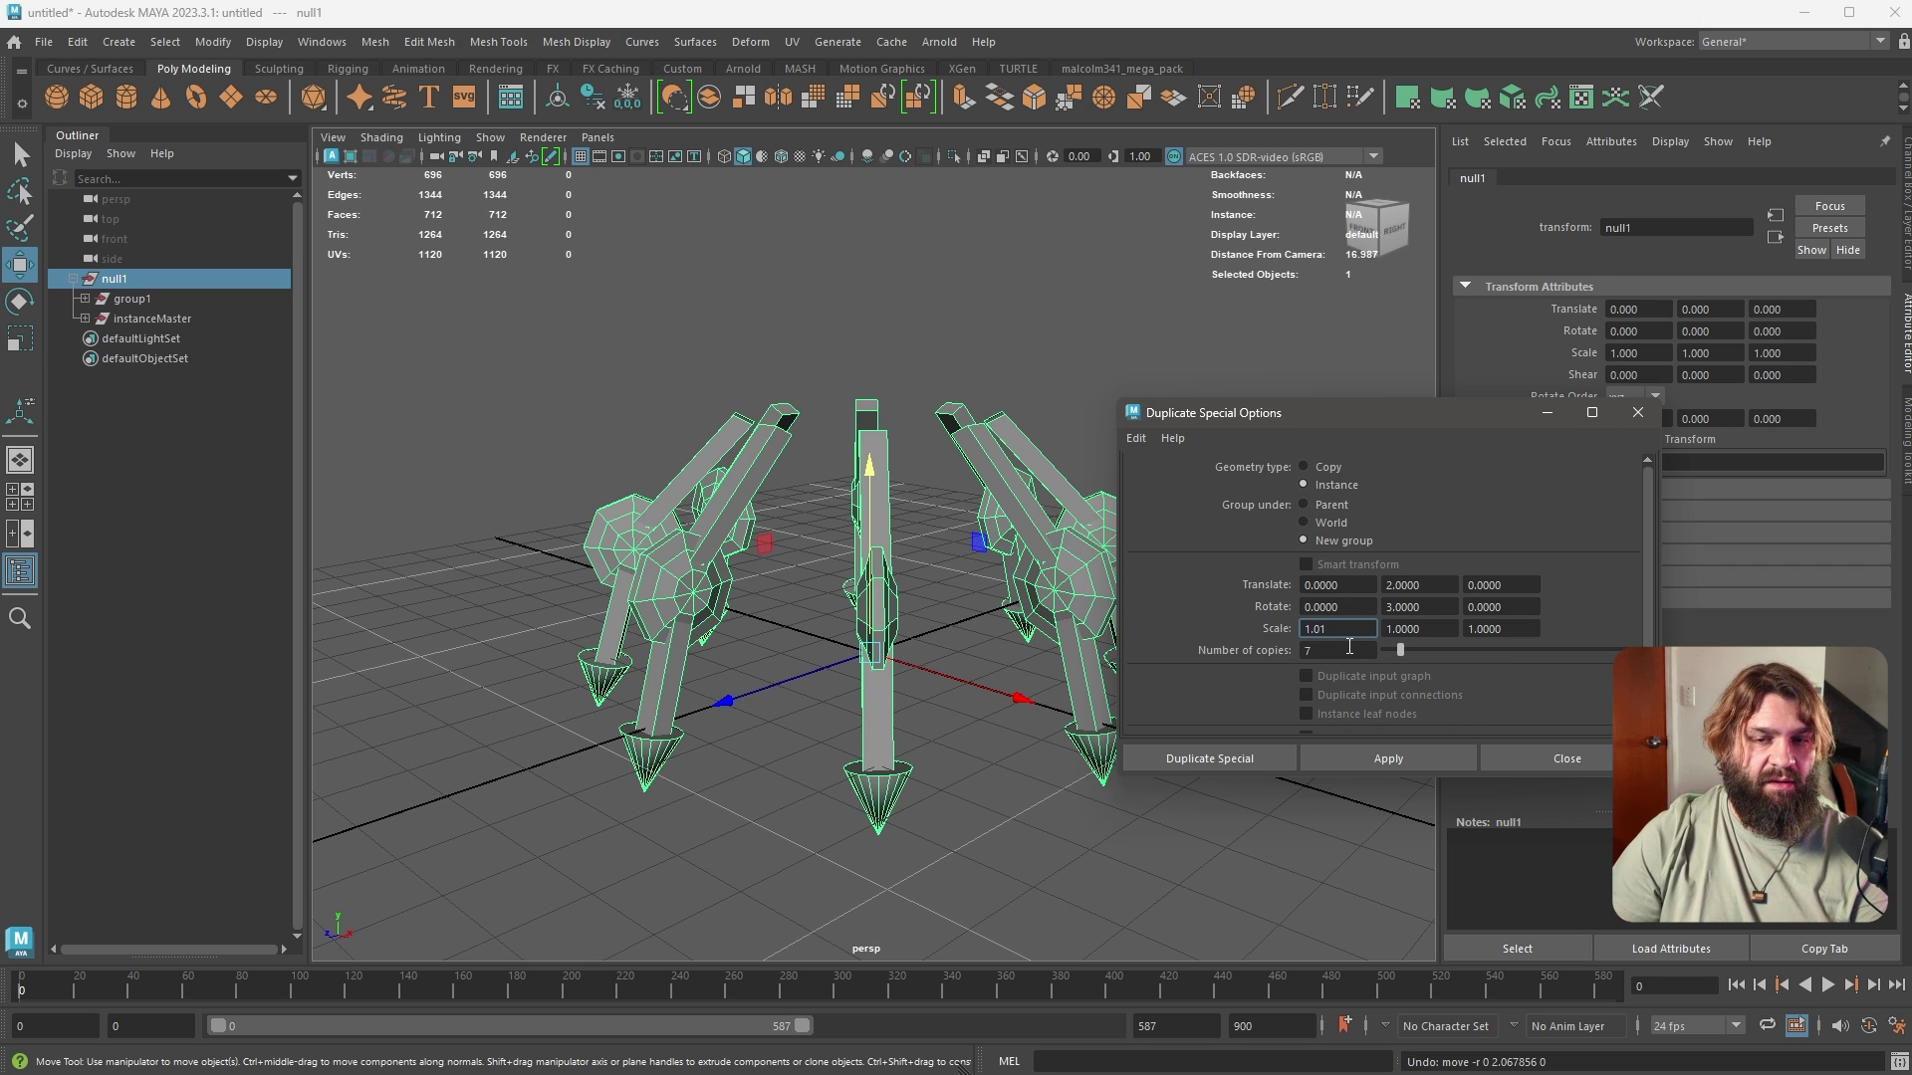
left_click_drag(1404, 628, 1541, 637)
type("1")
left_click(1434, 629)
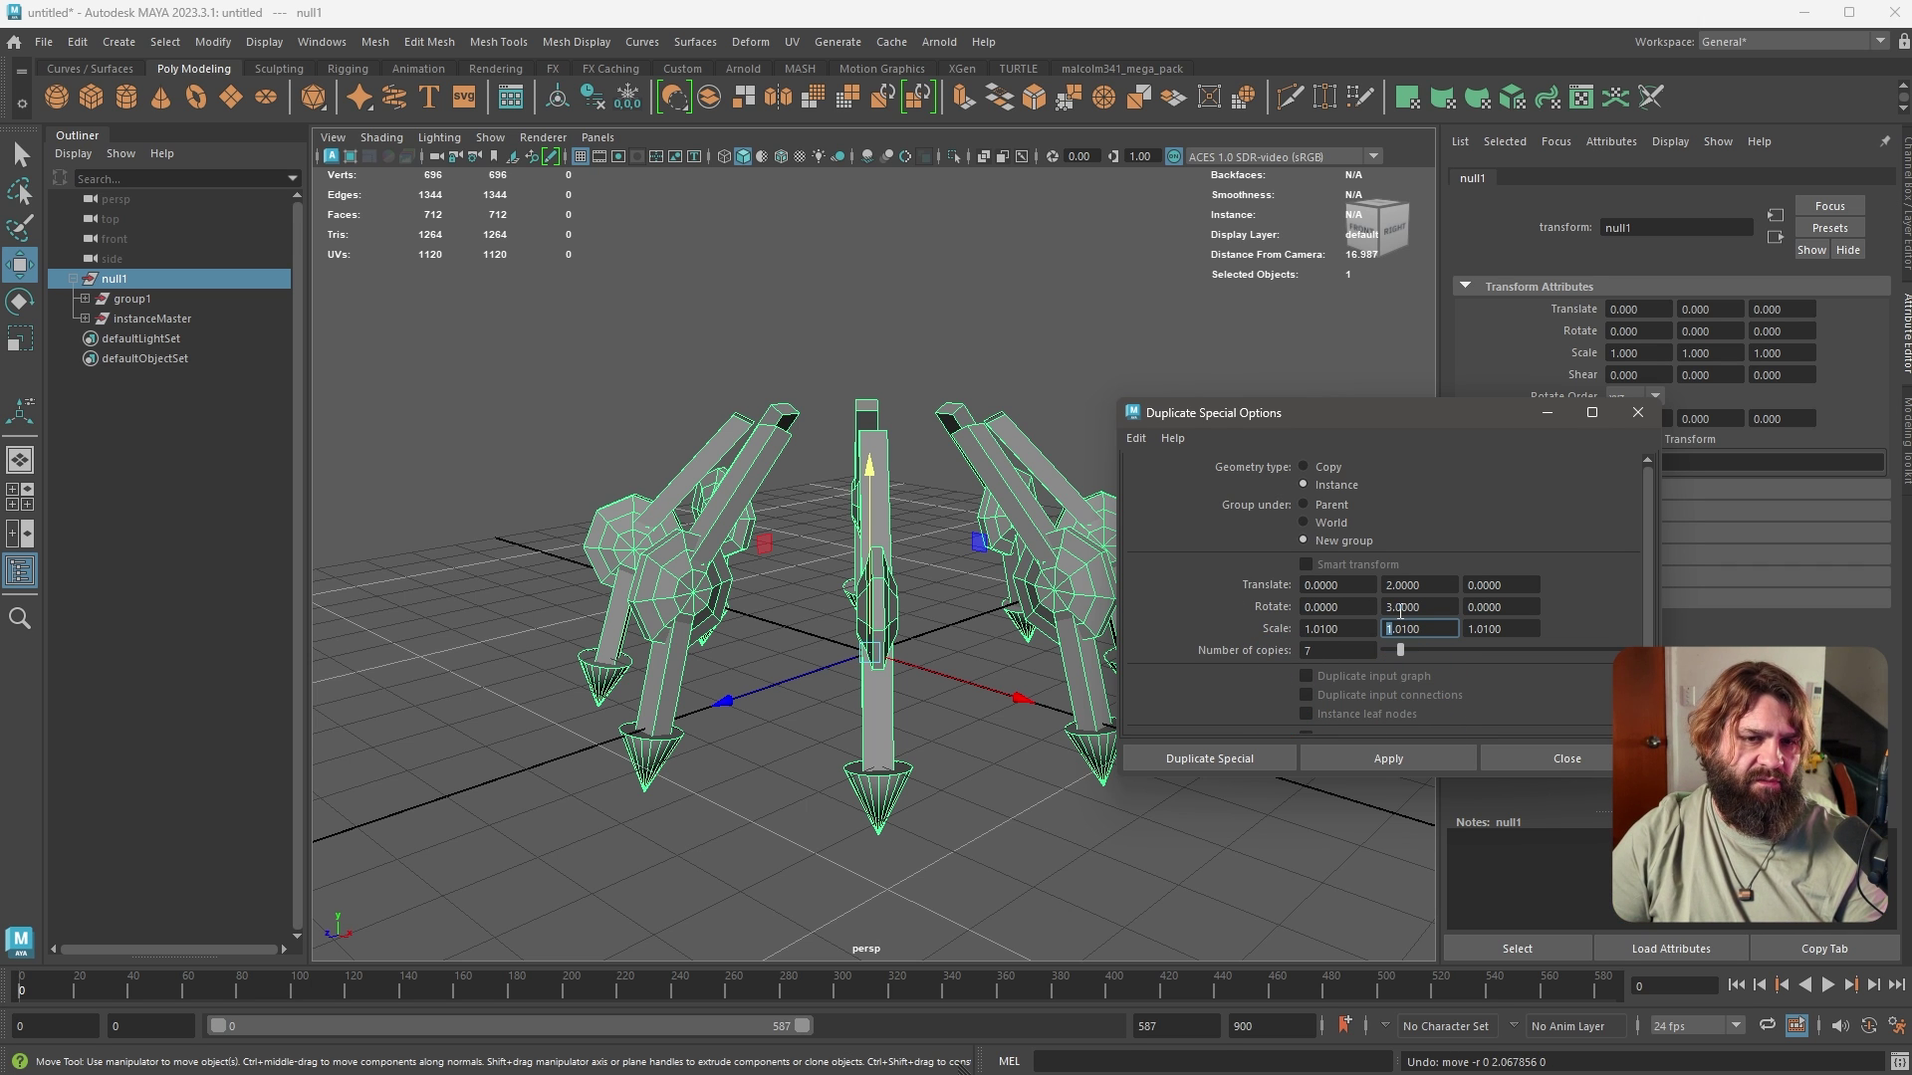
Try rotating null1 about Y to gauge the twist, undo it, and set the Duplicate Special Y rotation to 15 degrees
left_click(130, 298)
left_click(126, 280)
key("w")
key("e")
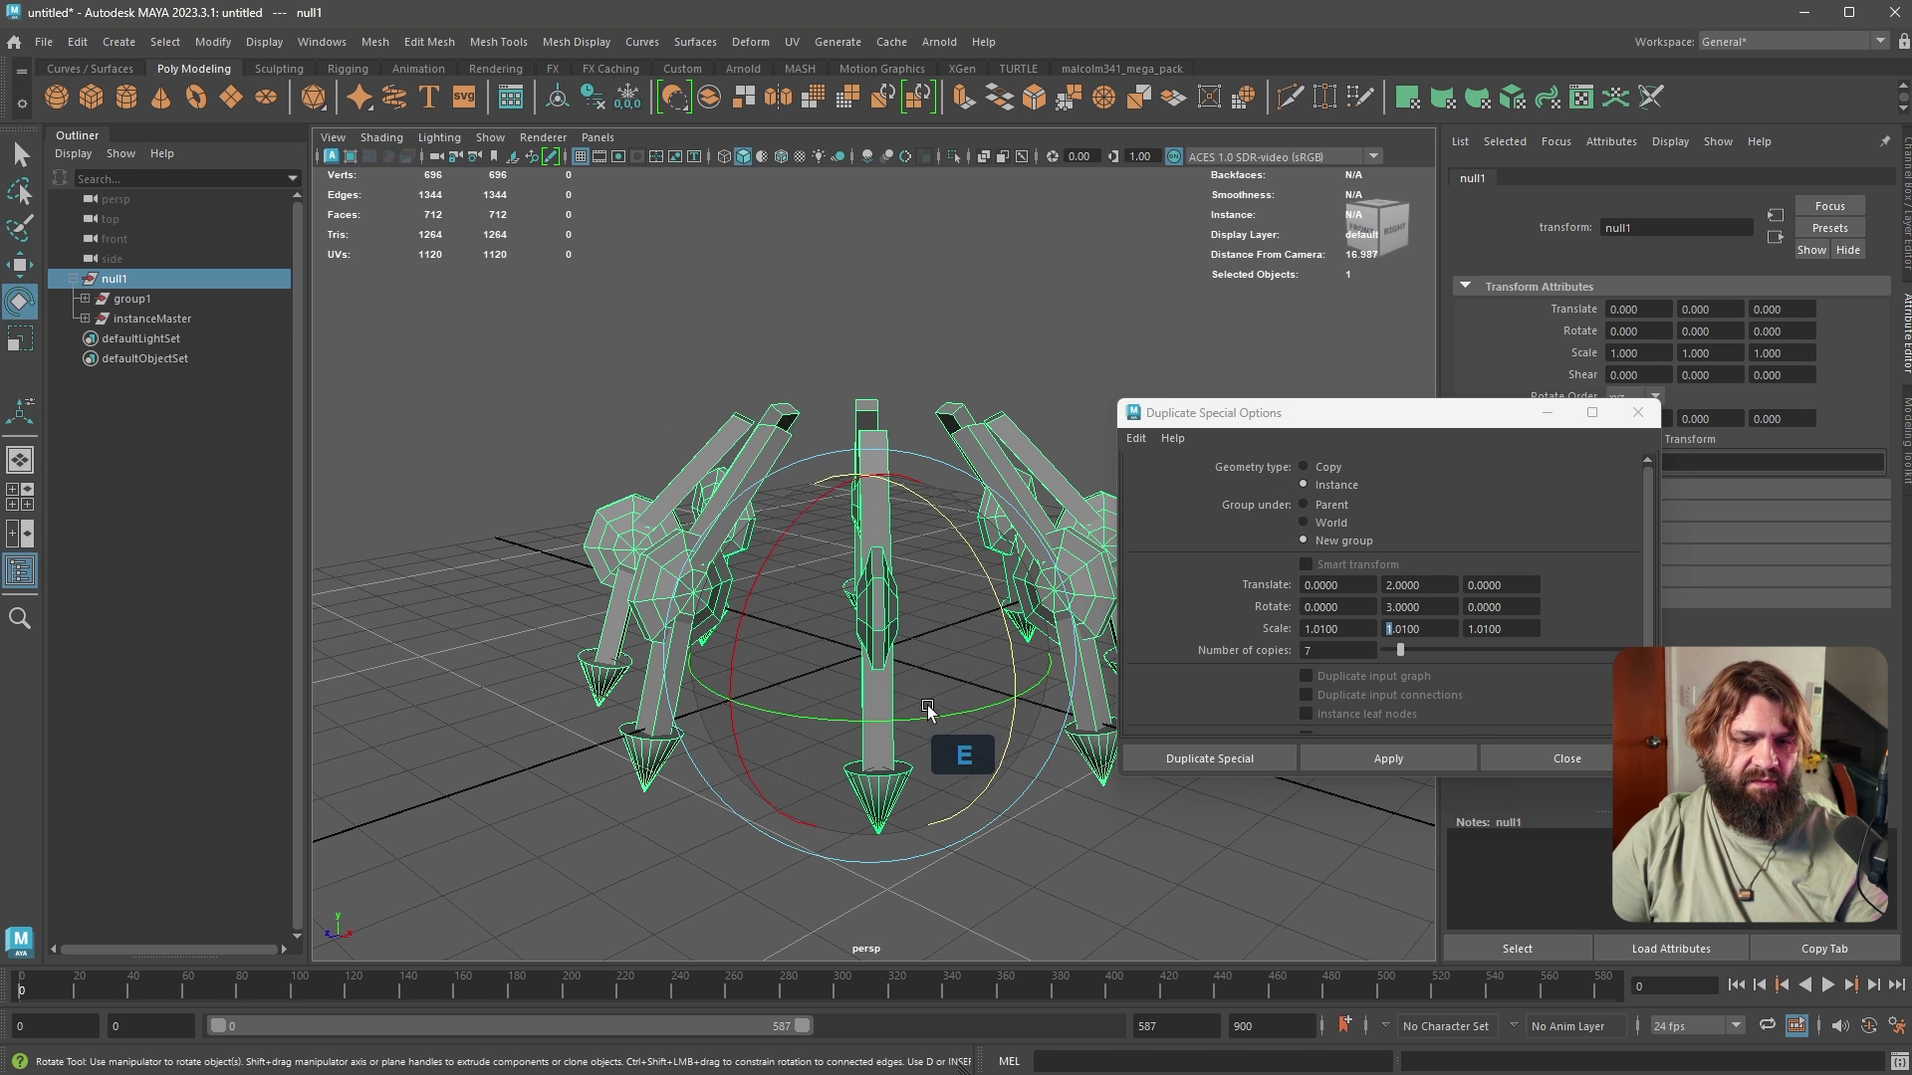
left_click_drag(927, 708, 876, 723)
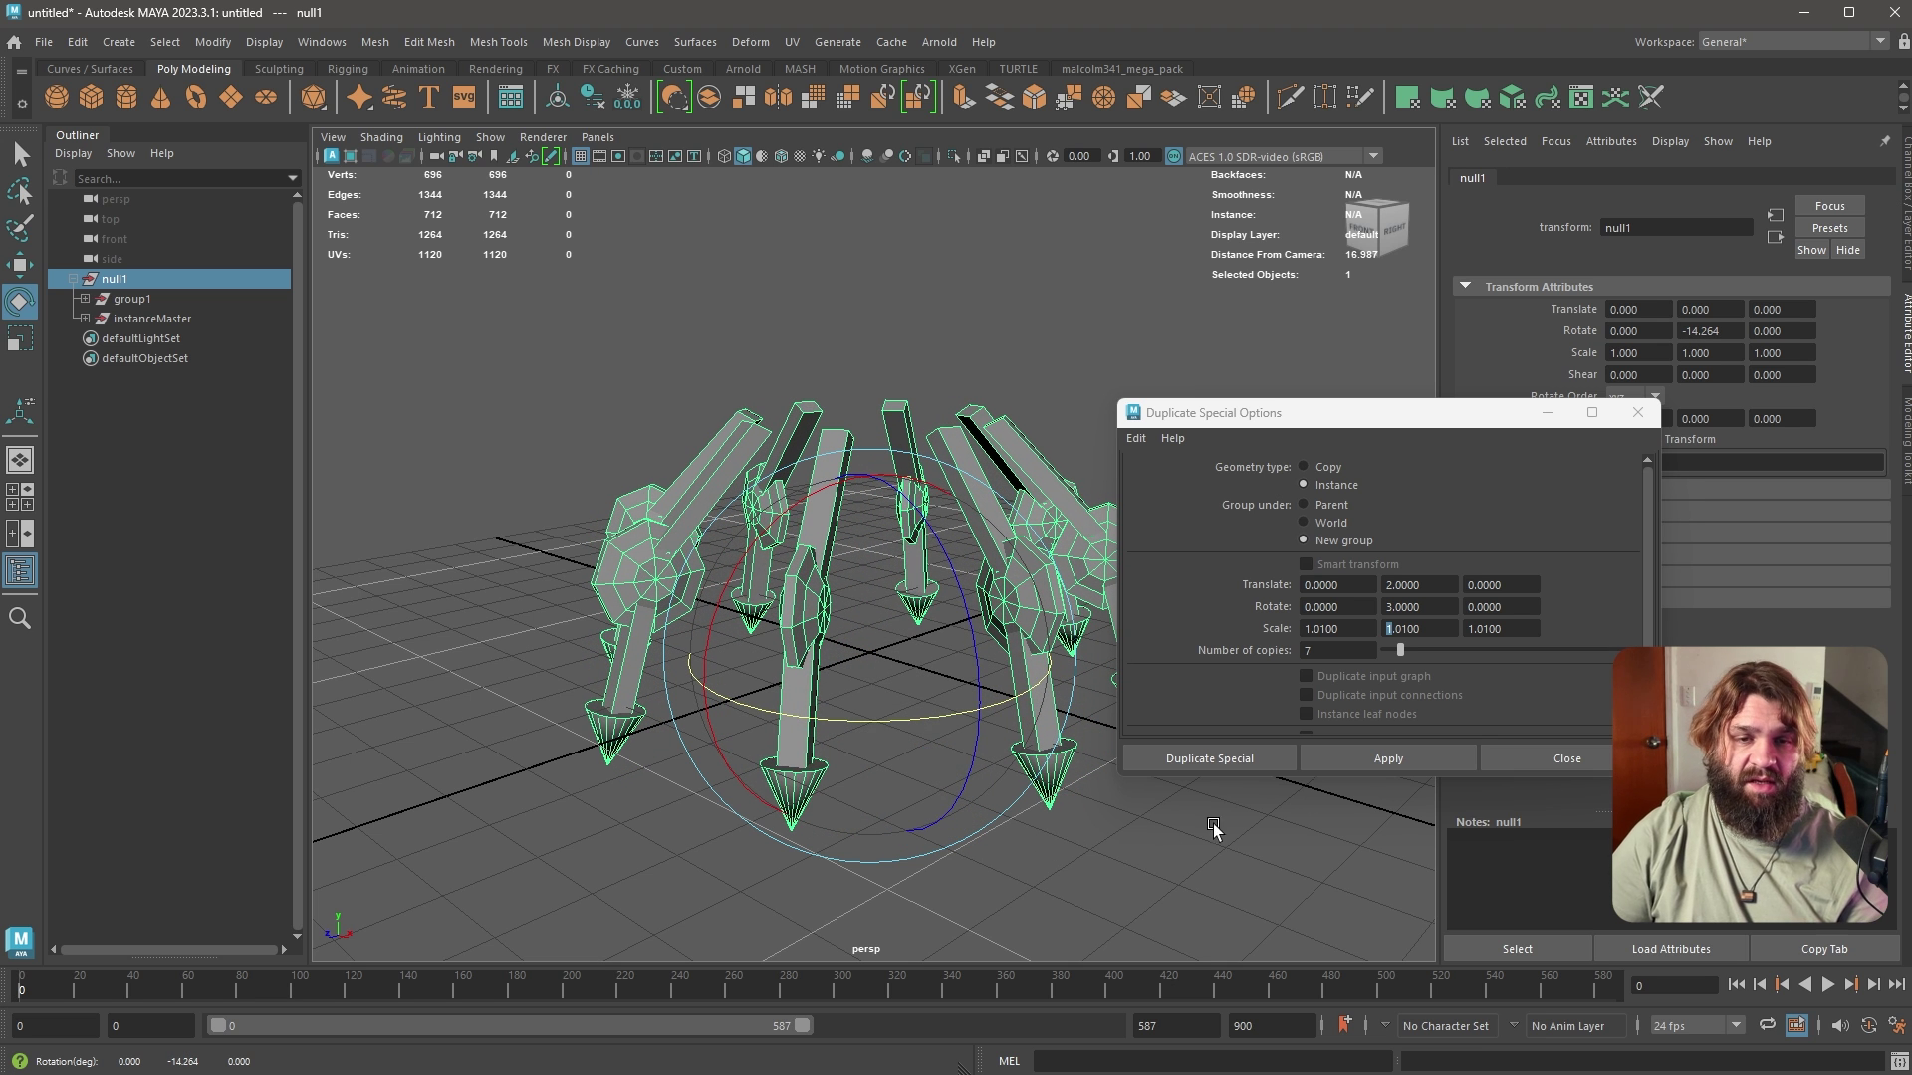
key("ctrl+z")
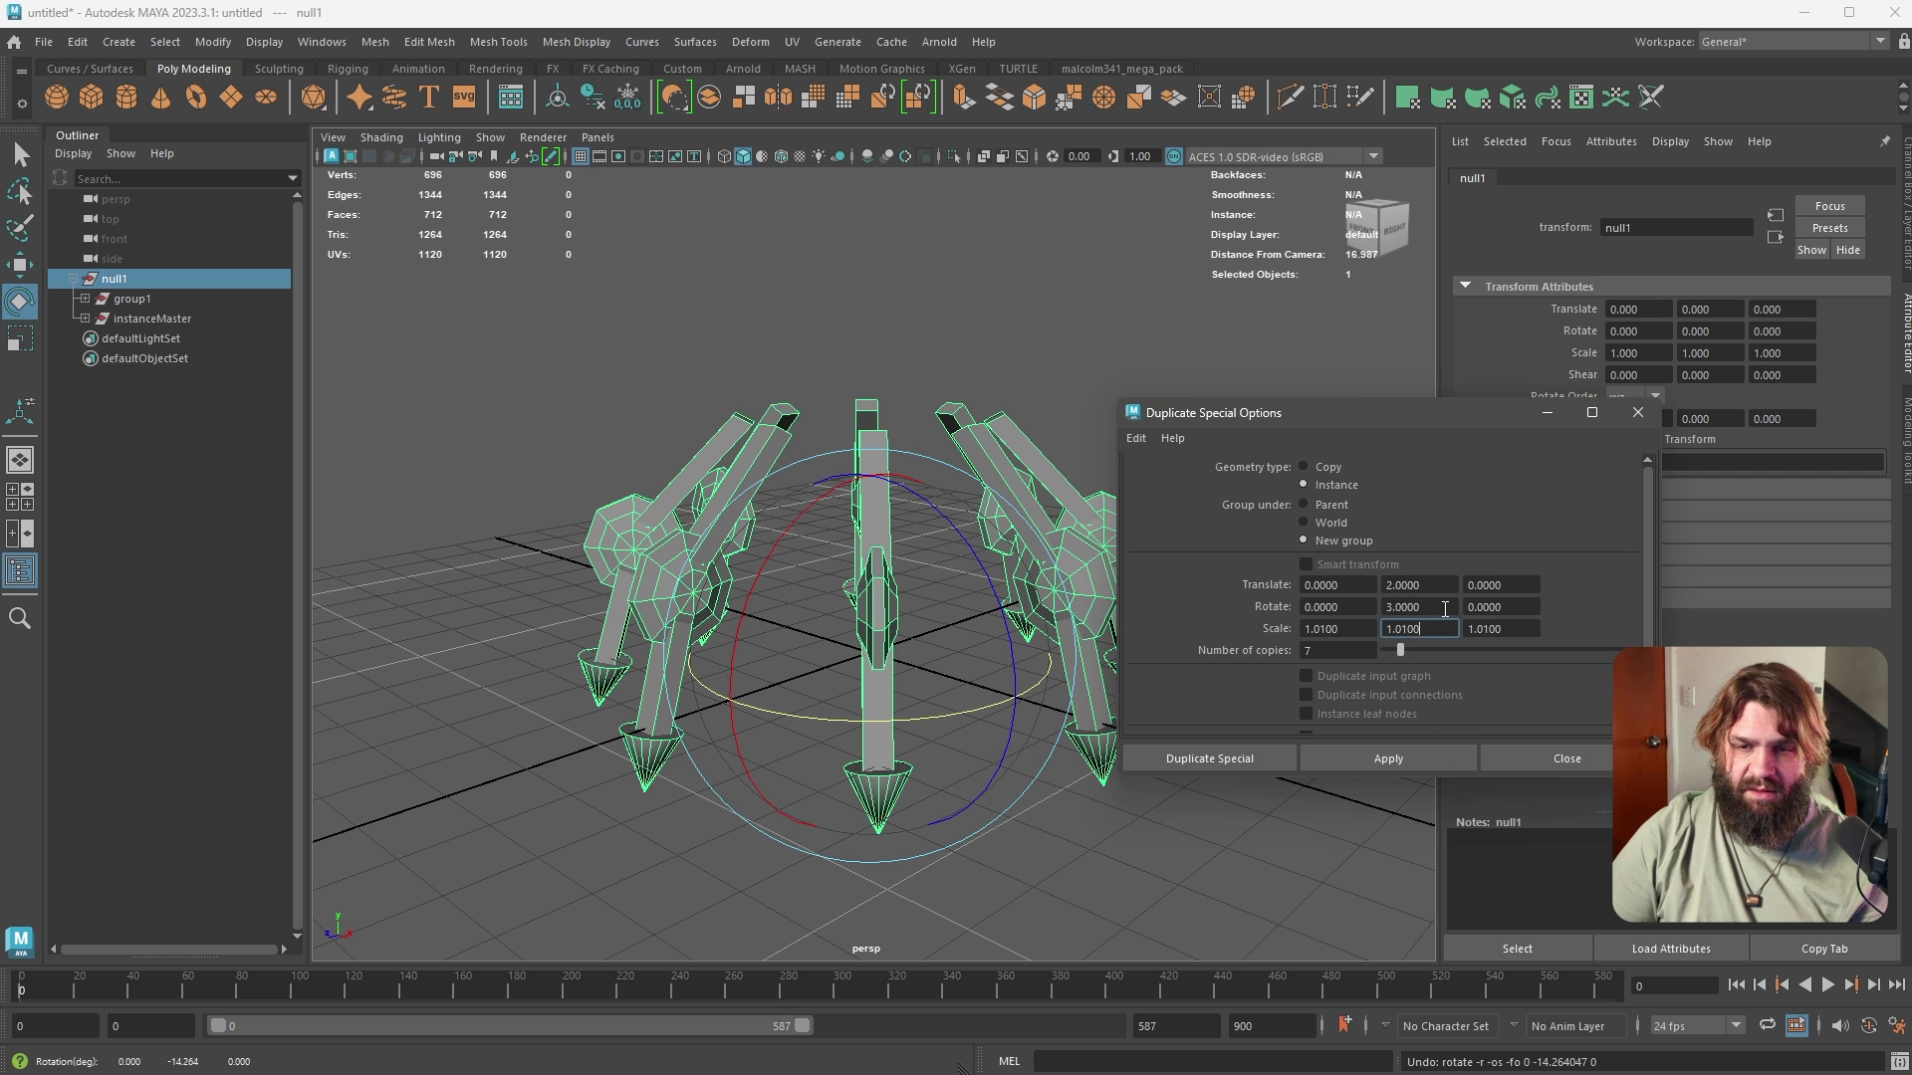
left_click(1445, 607)
type("15")
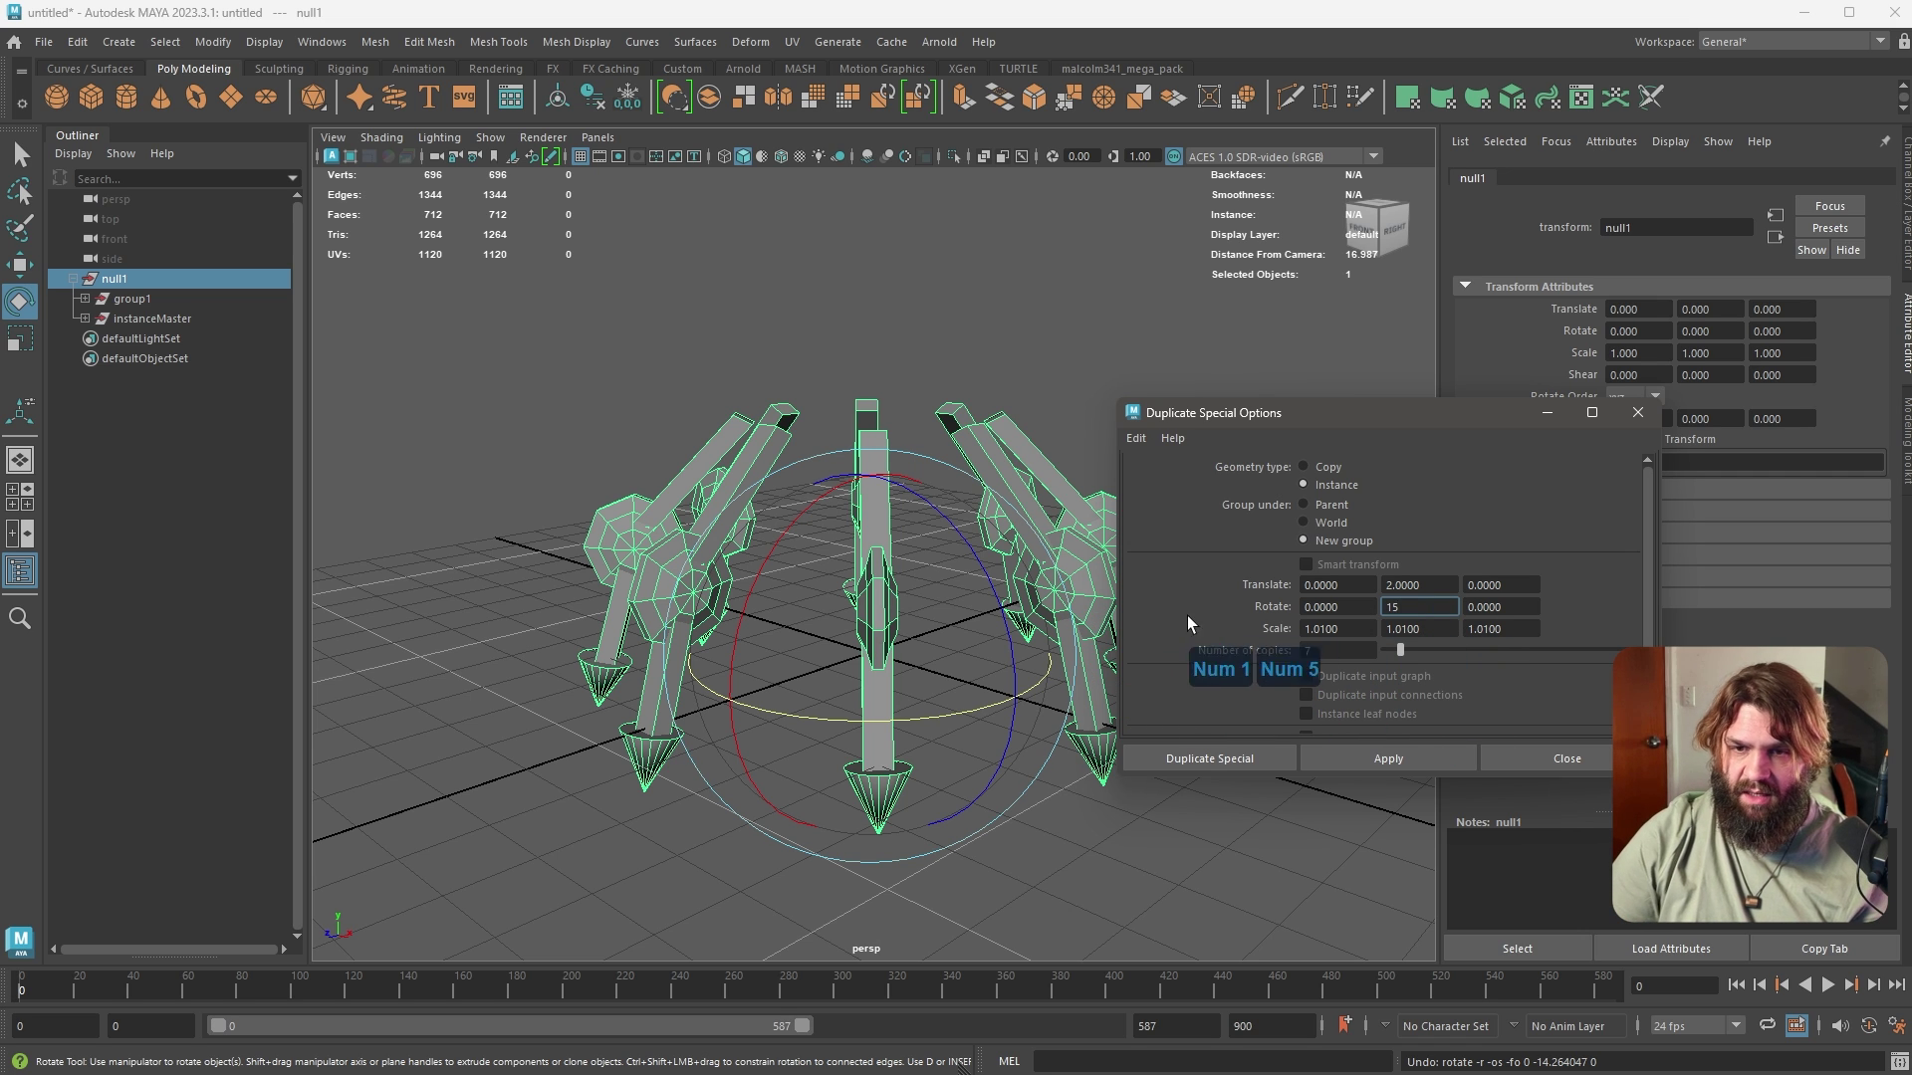
Set the Duplicate Special Y translation to 4 and the number of copies to 60
left_click_drag(1456, 586, 1178, 549)
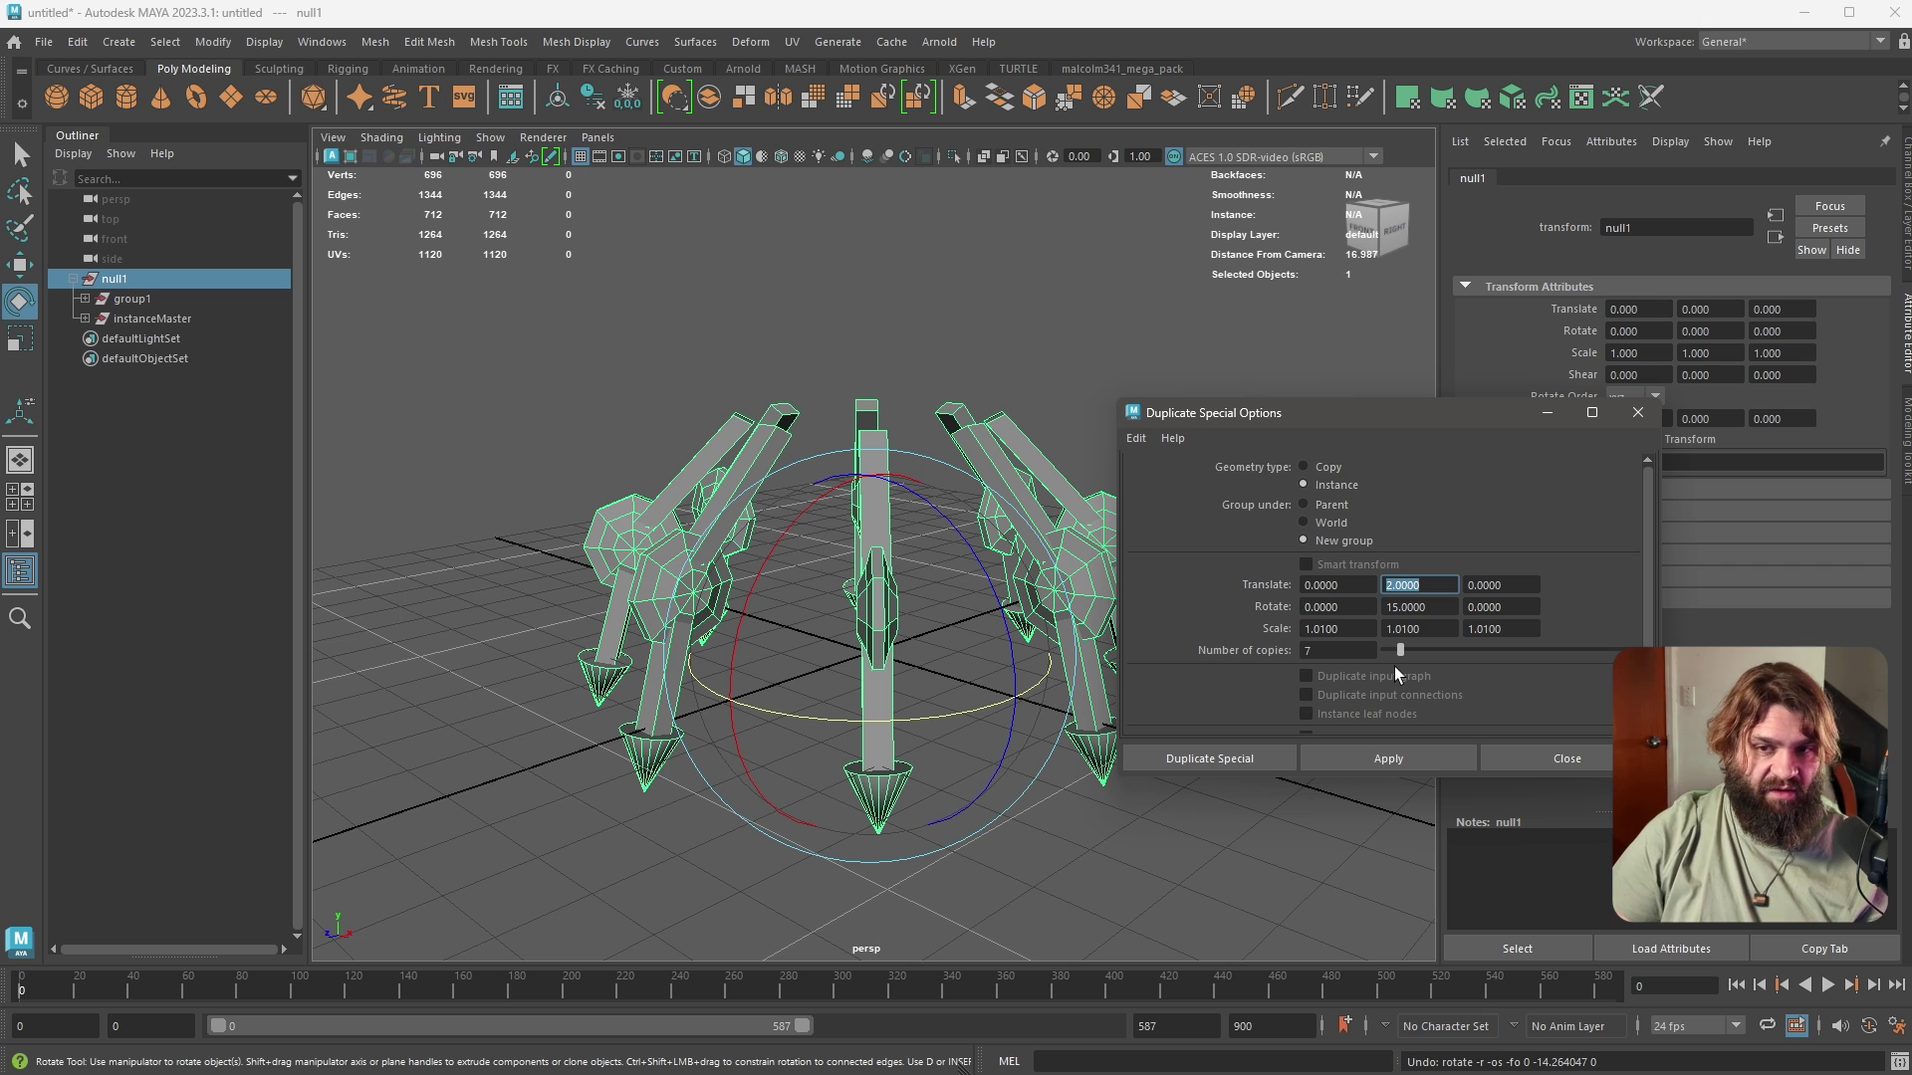
type("4")
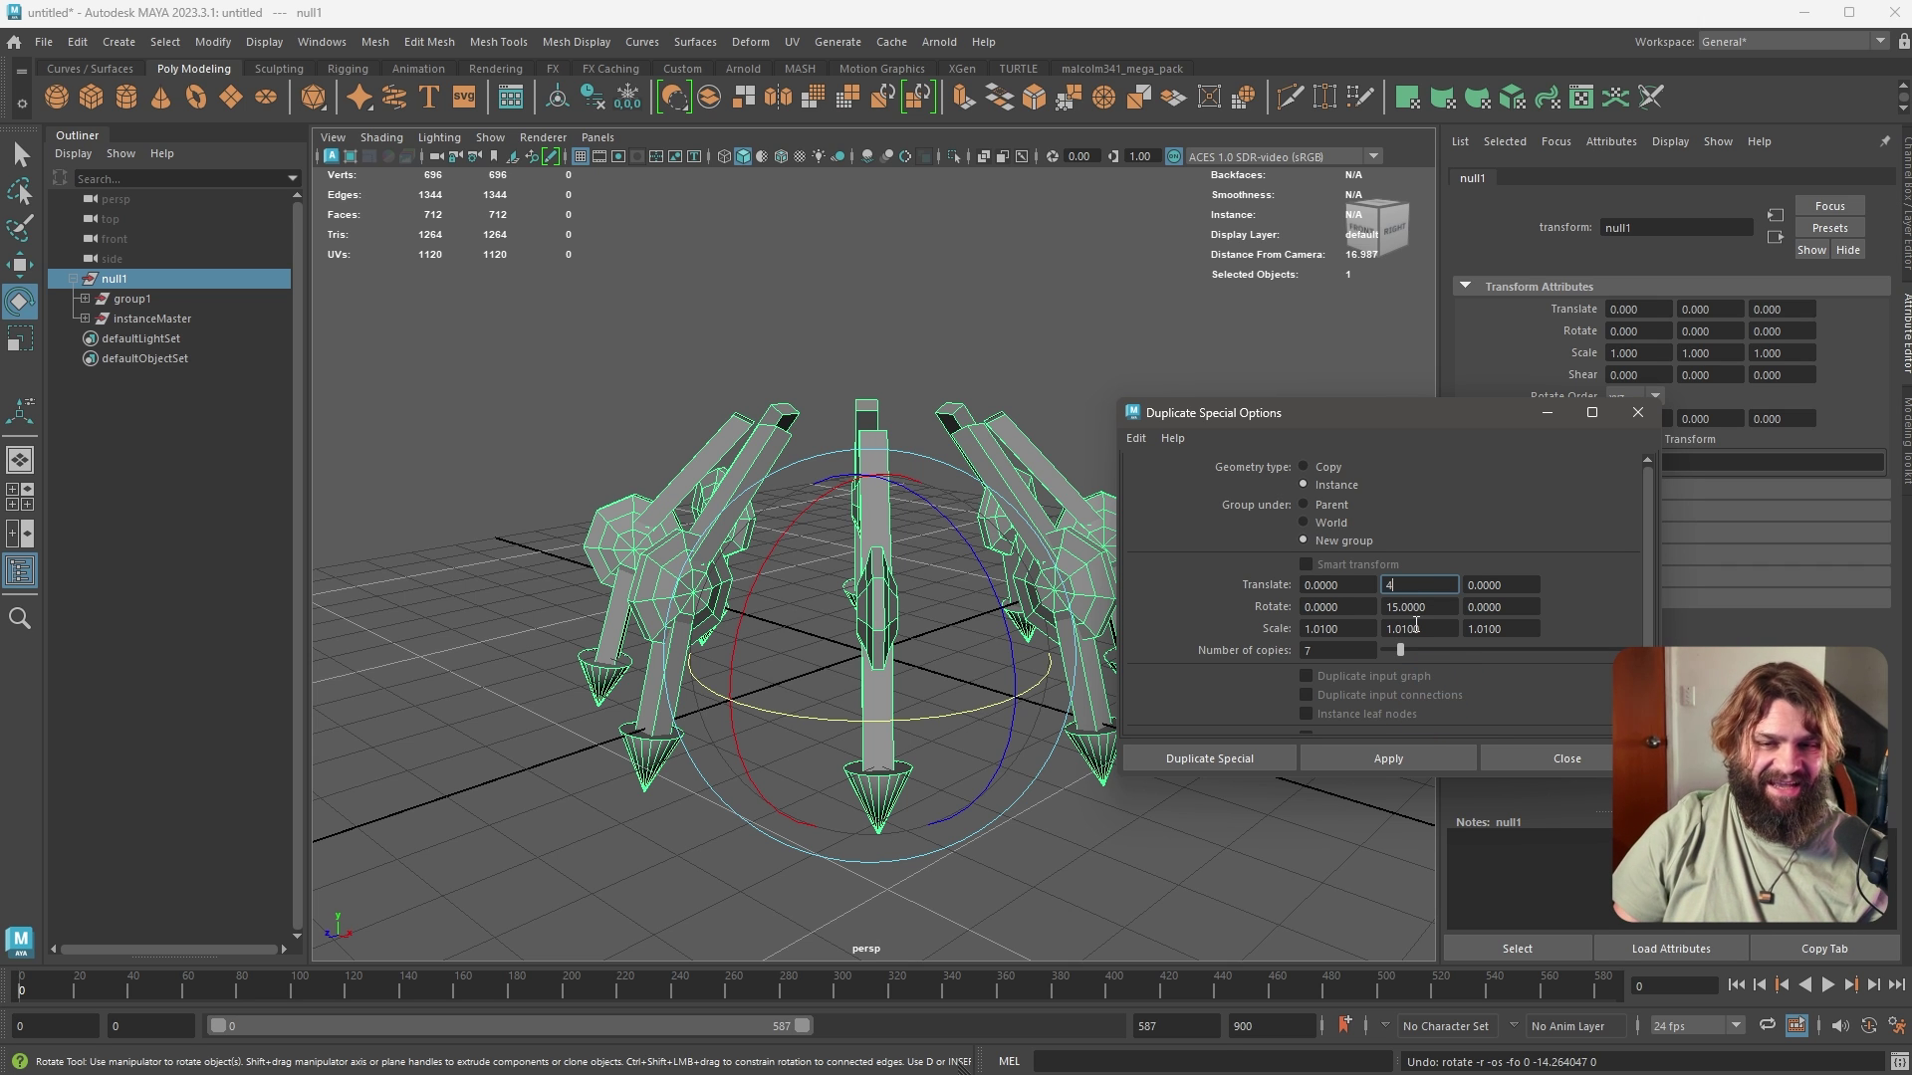
left_click(1439, 610)
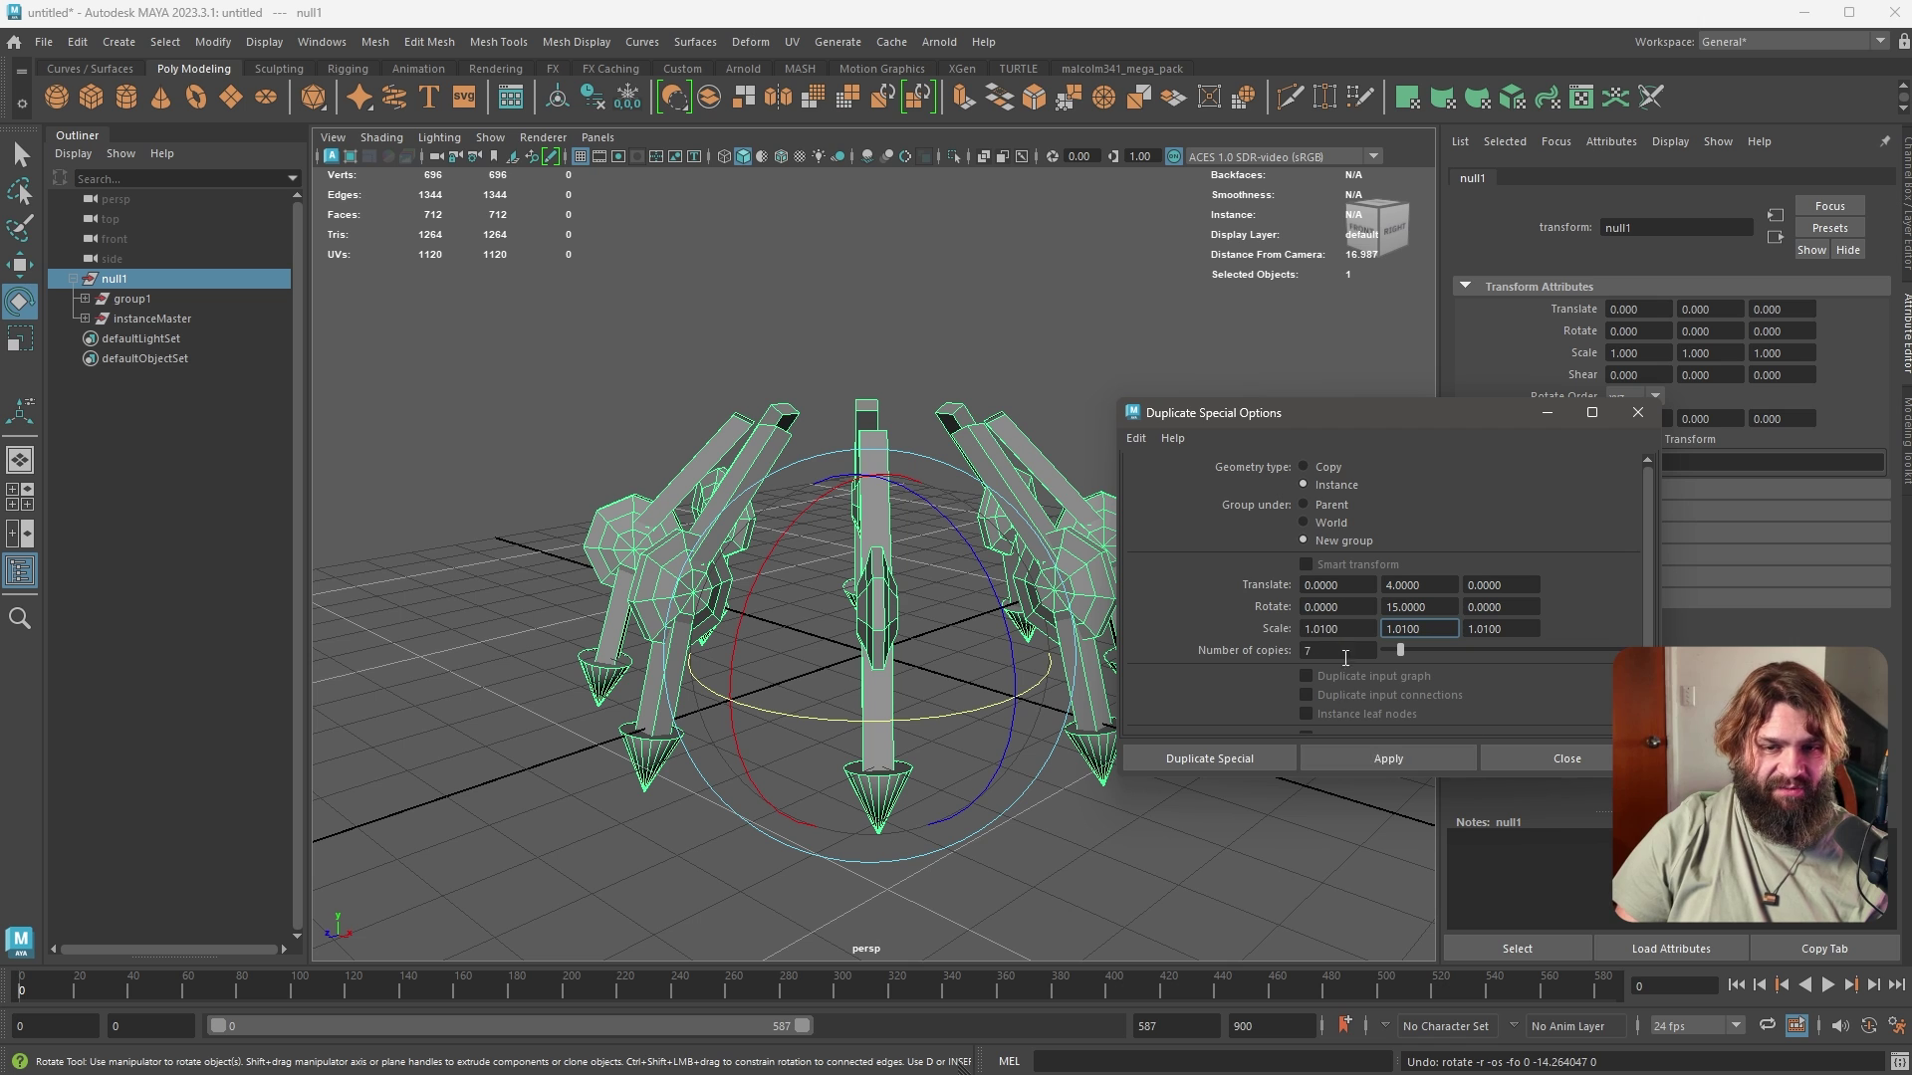
left_click_drag(1346, 652, 1174, 641)
type("100")
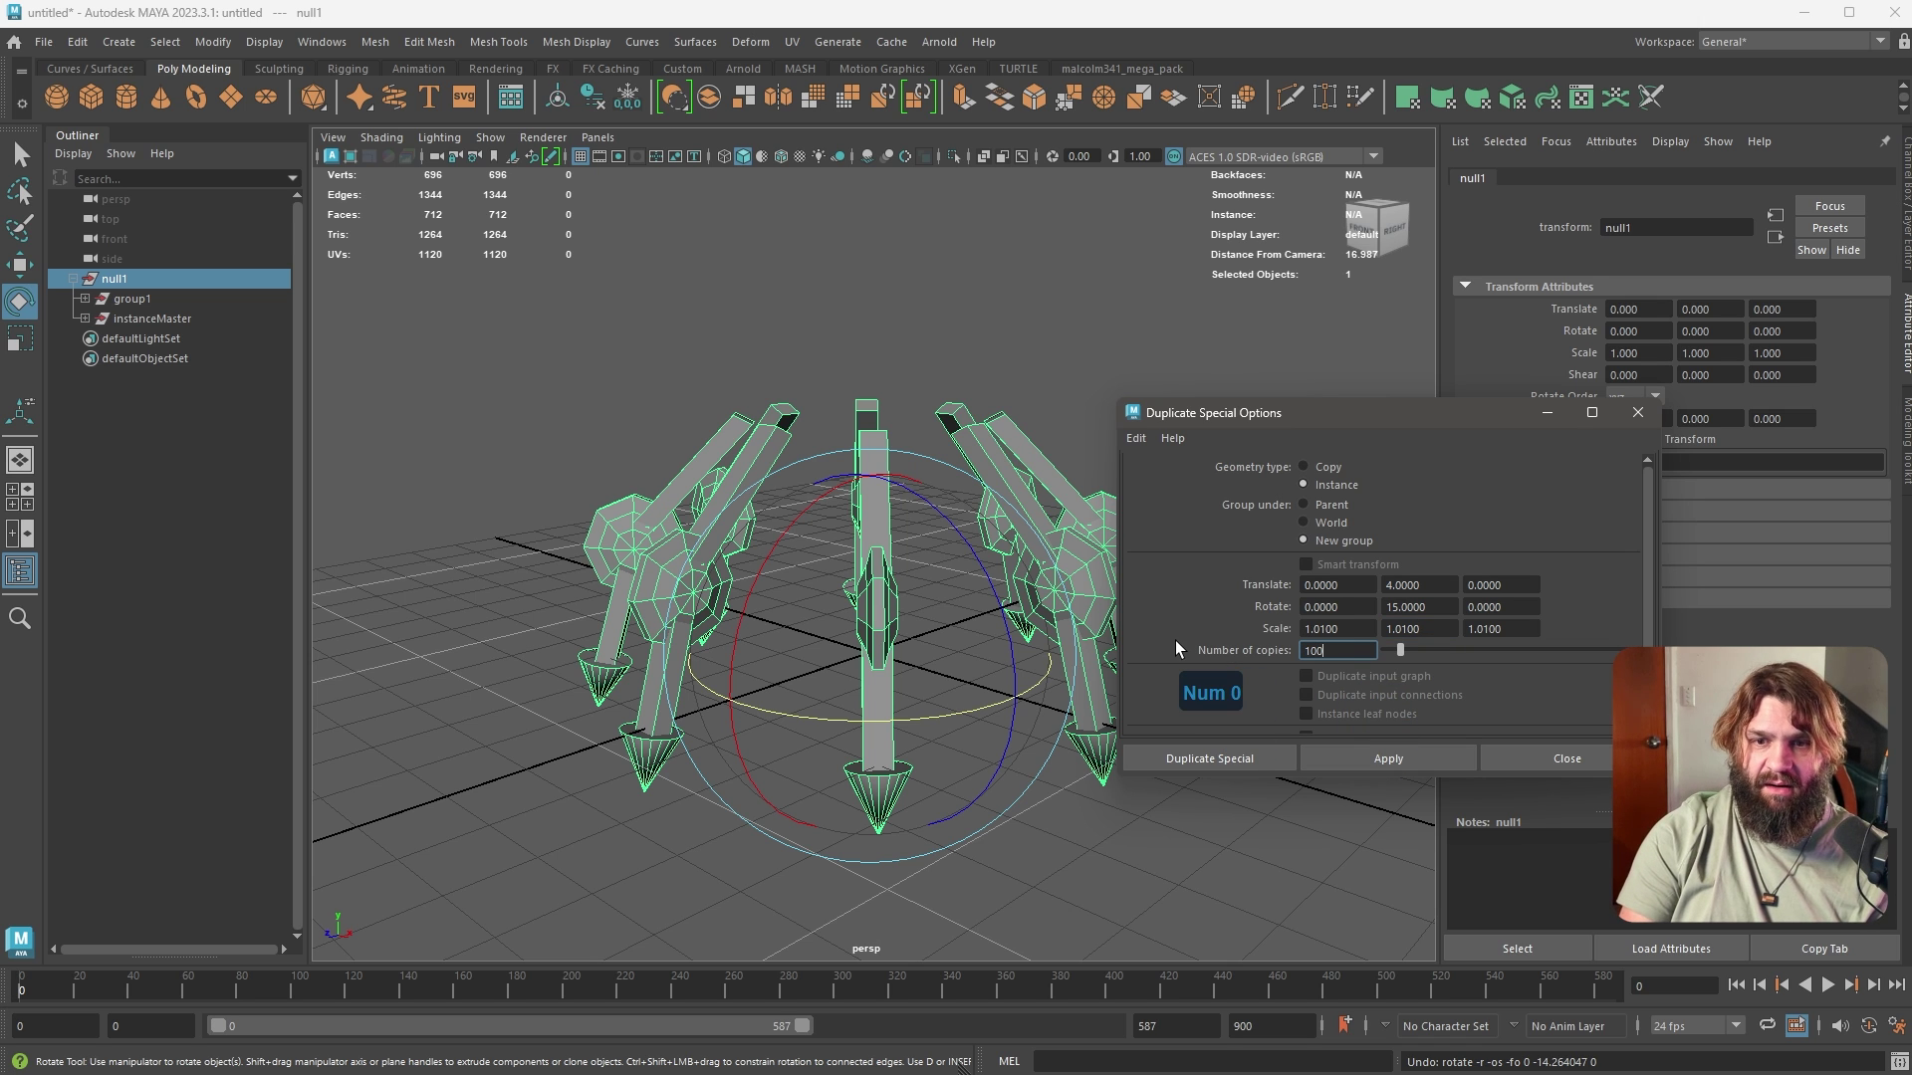
key("shift+Left")
key("shift+Left")
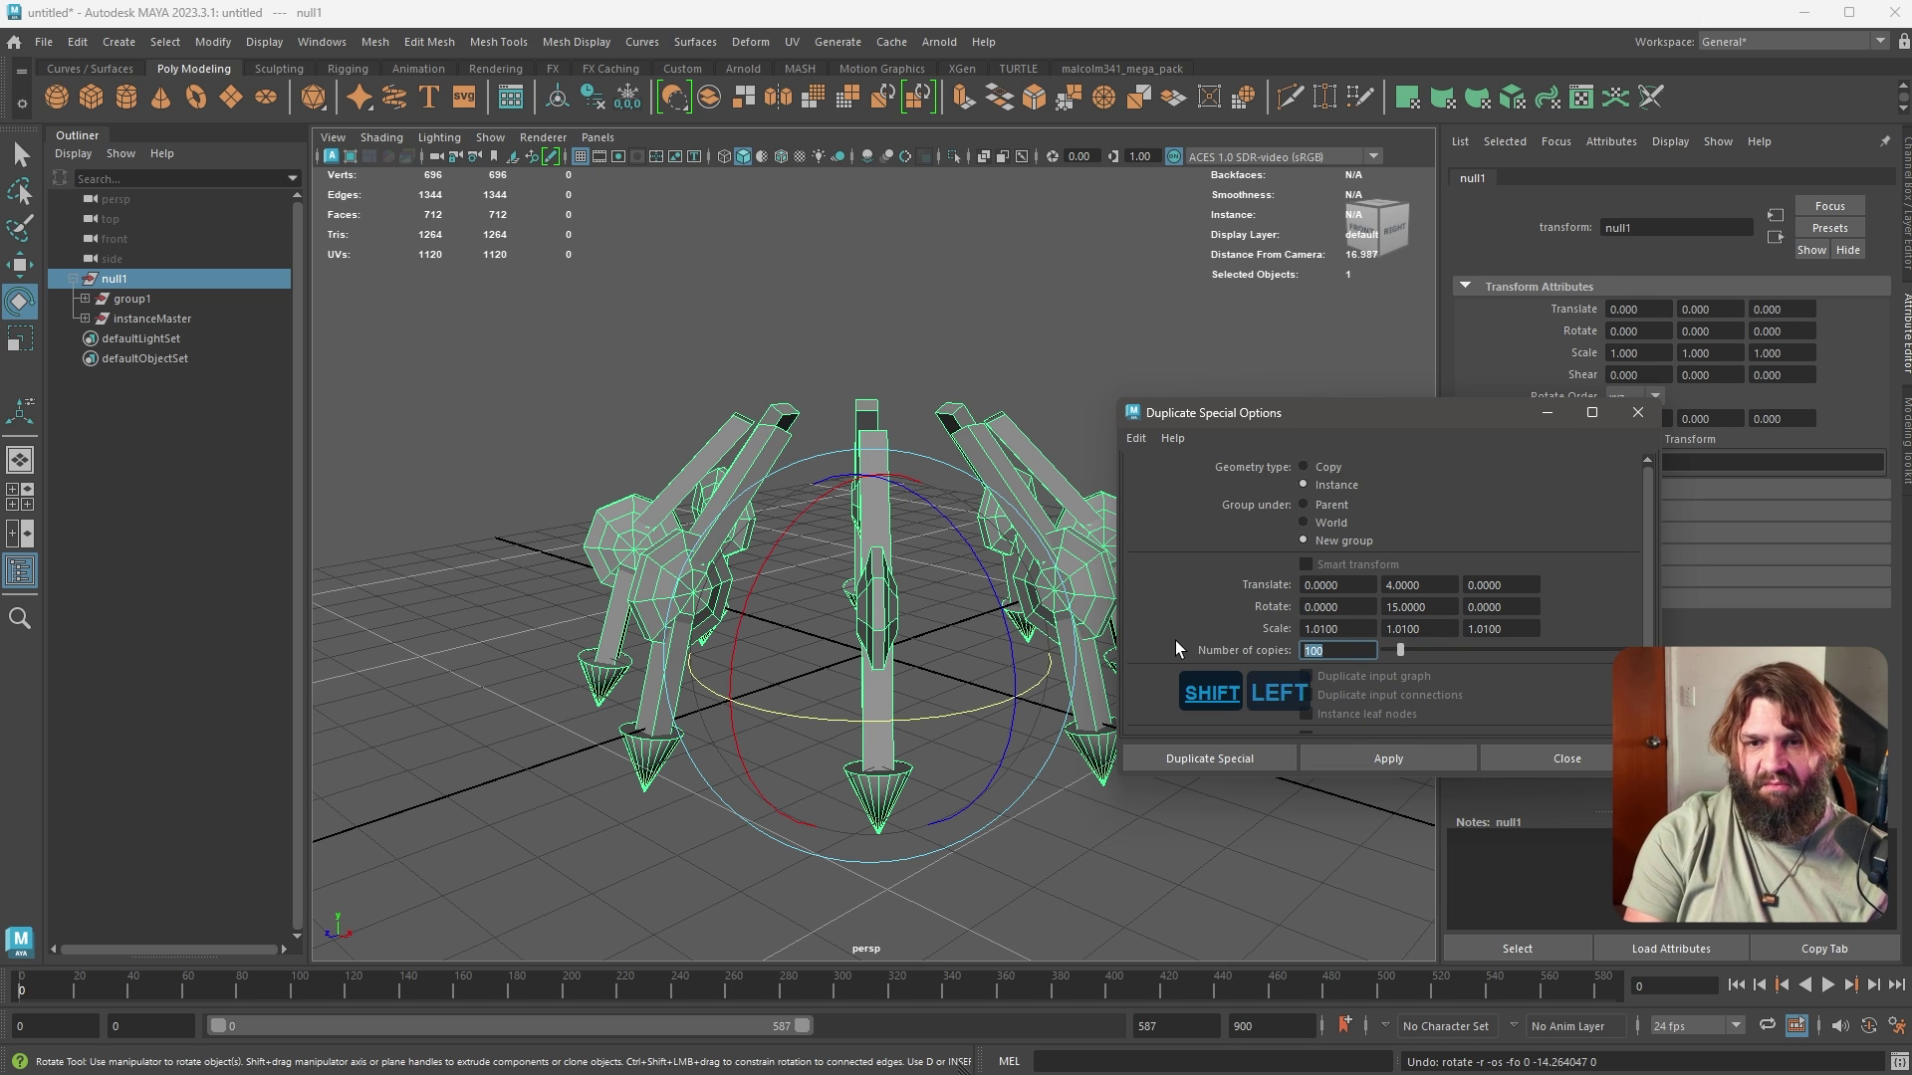
type("60")
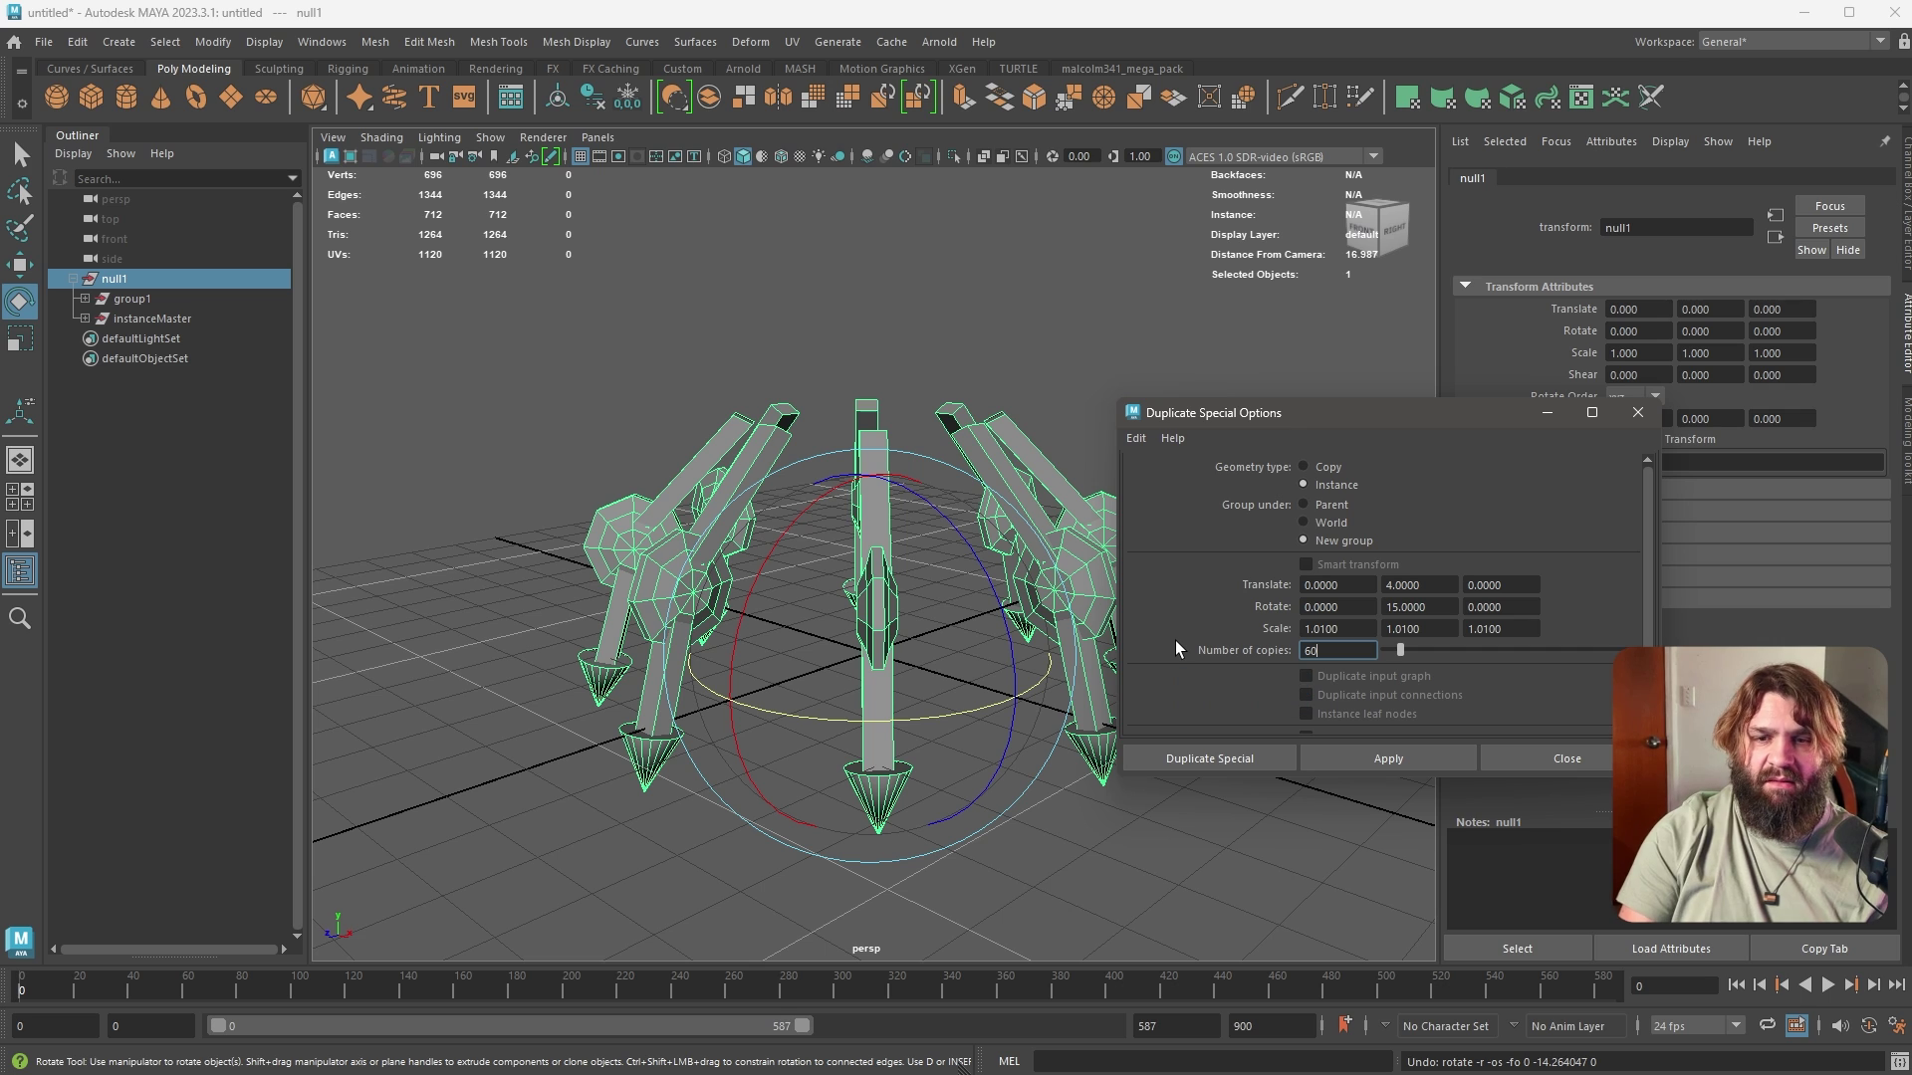
Apply the 60-copy duplication of null1, inspect the stacked column down to its base, and undo the duplication
left_click(1378, 756)
right_click_drag(955, 761, 825, 578, "alt")
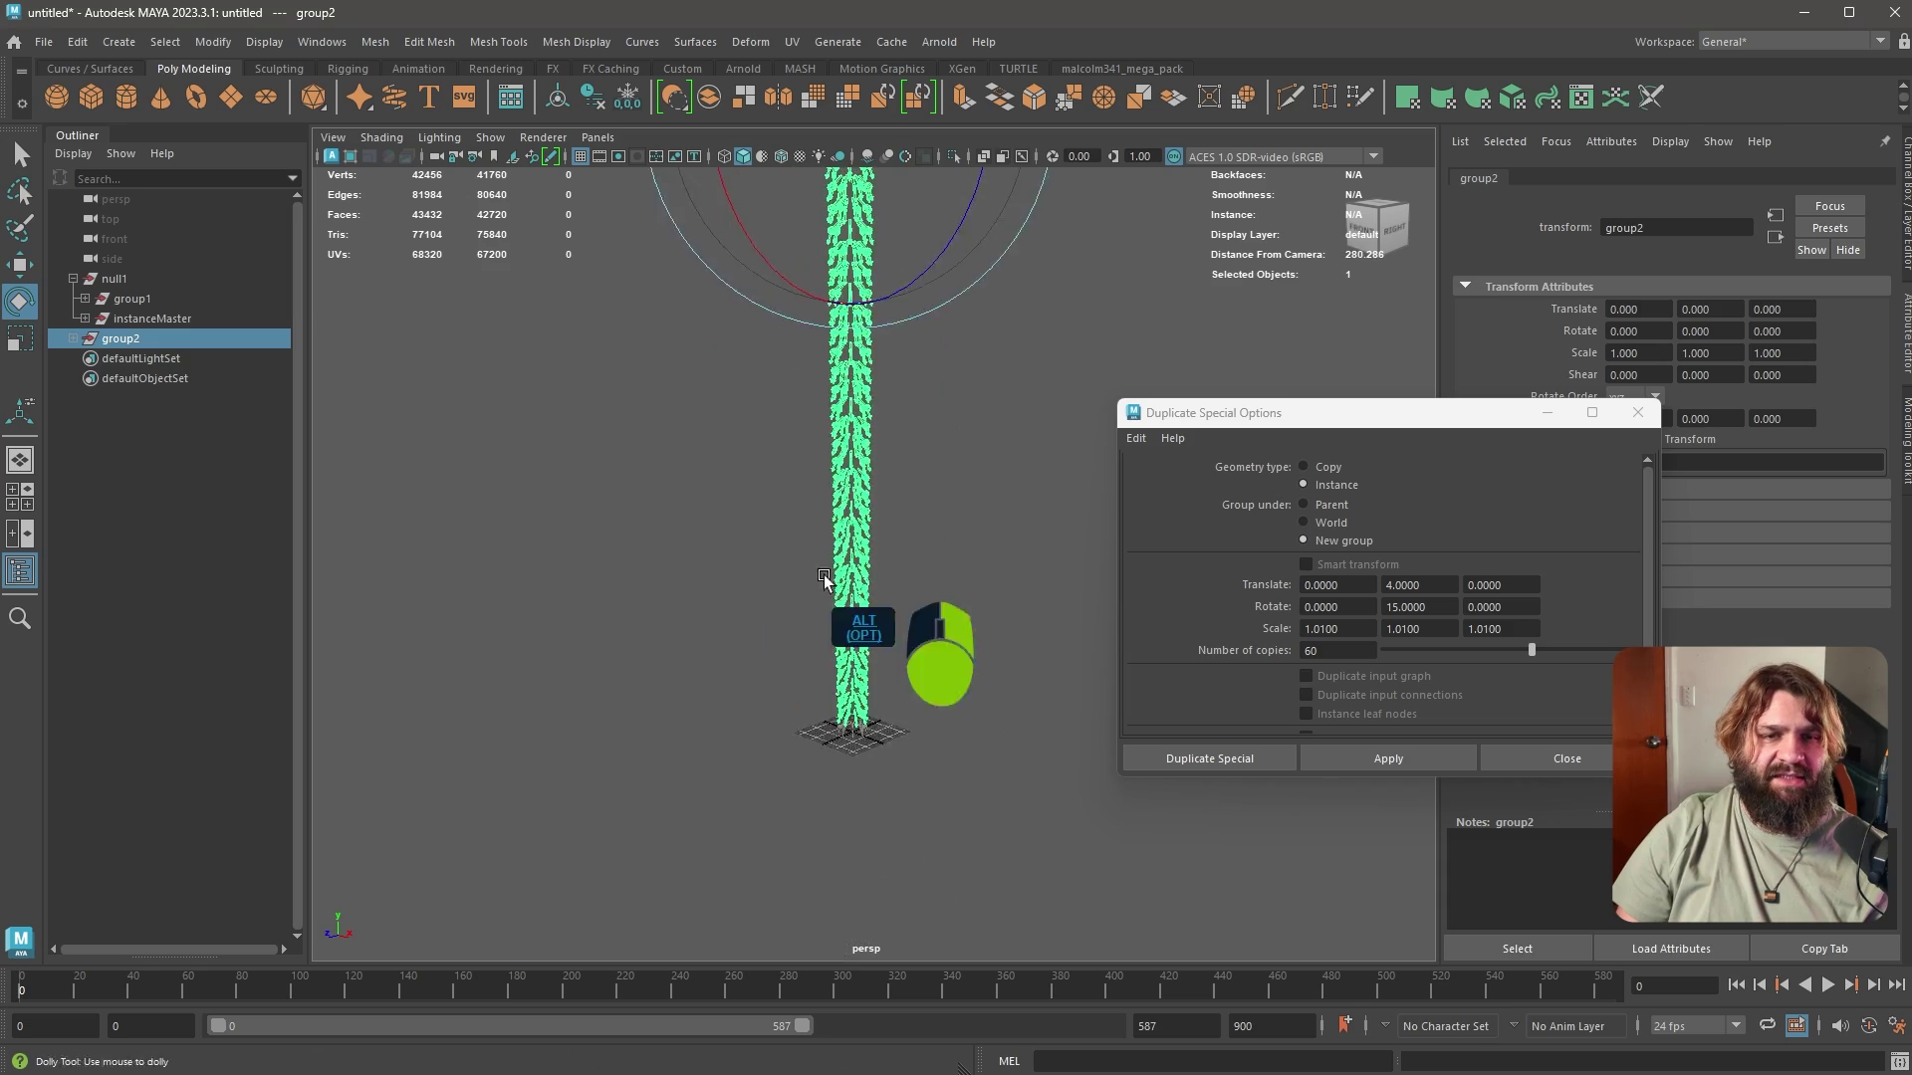
middle_click_drag(825, 577, 886, 571, "alt")
middle_click_drag(902, 864, 858, 608, "alt")
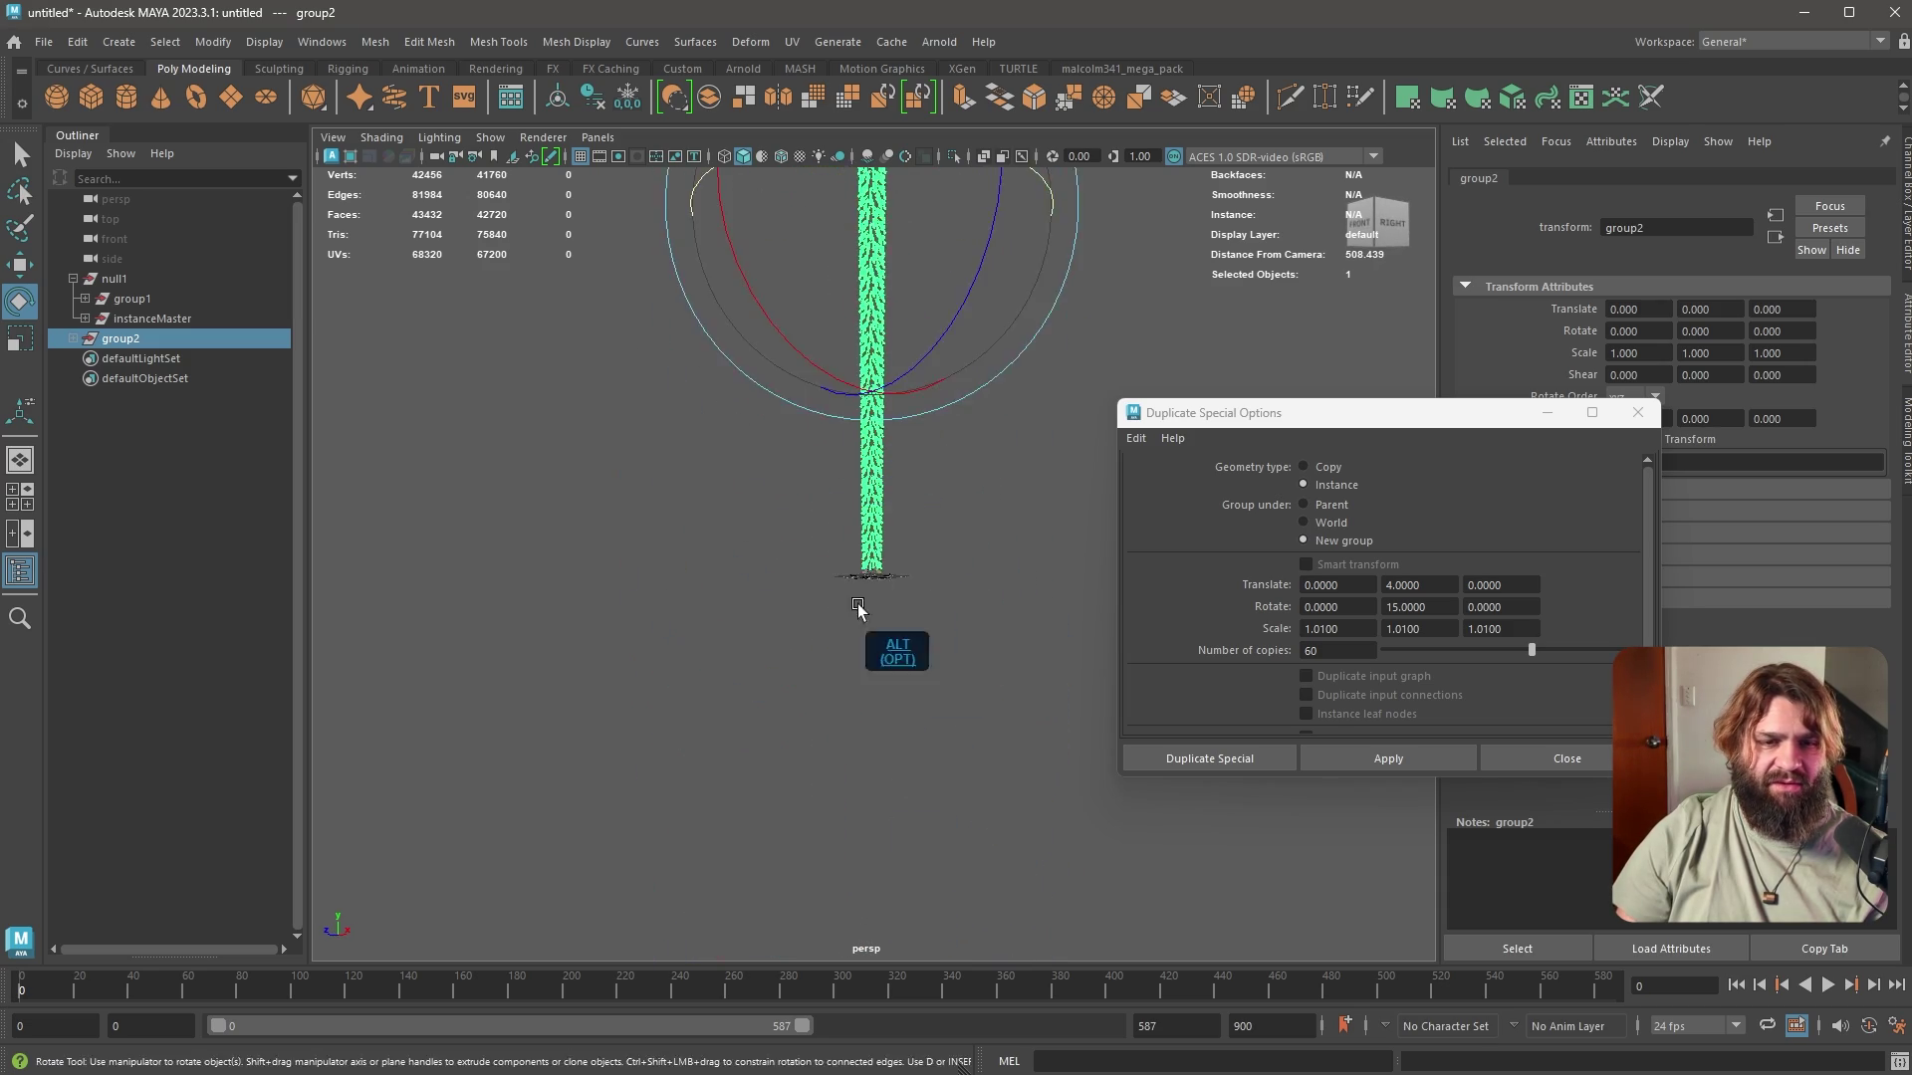
right_click_drag(859, 608, 865, 705, "alt")
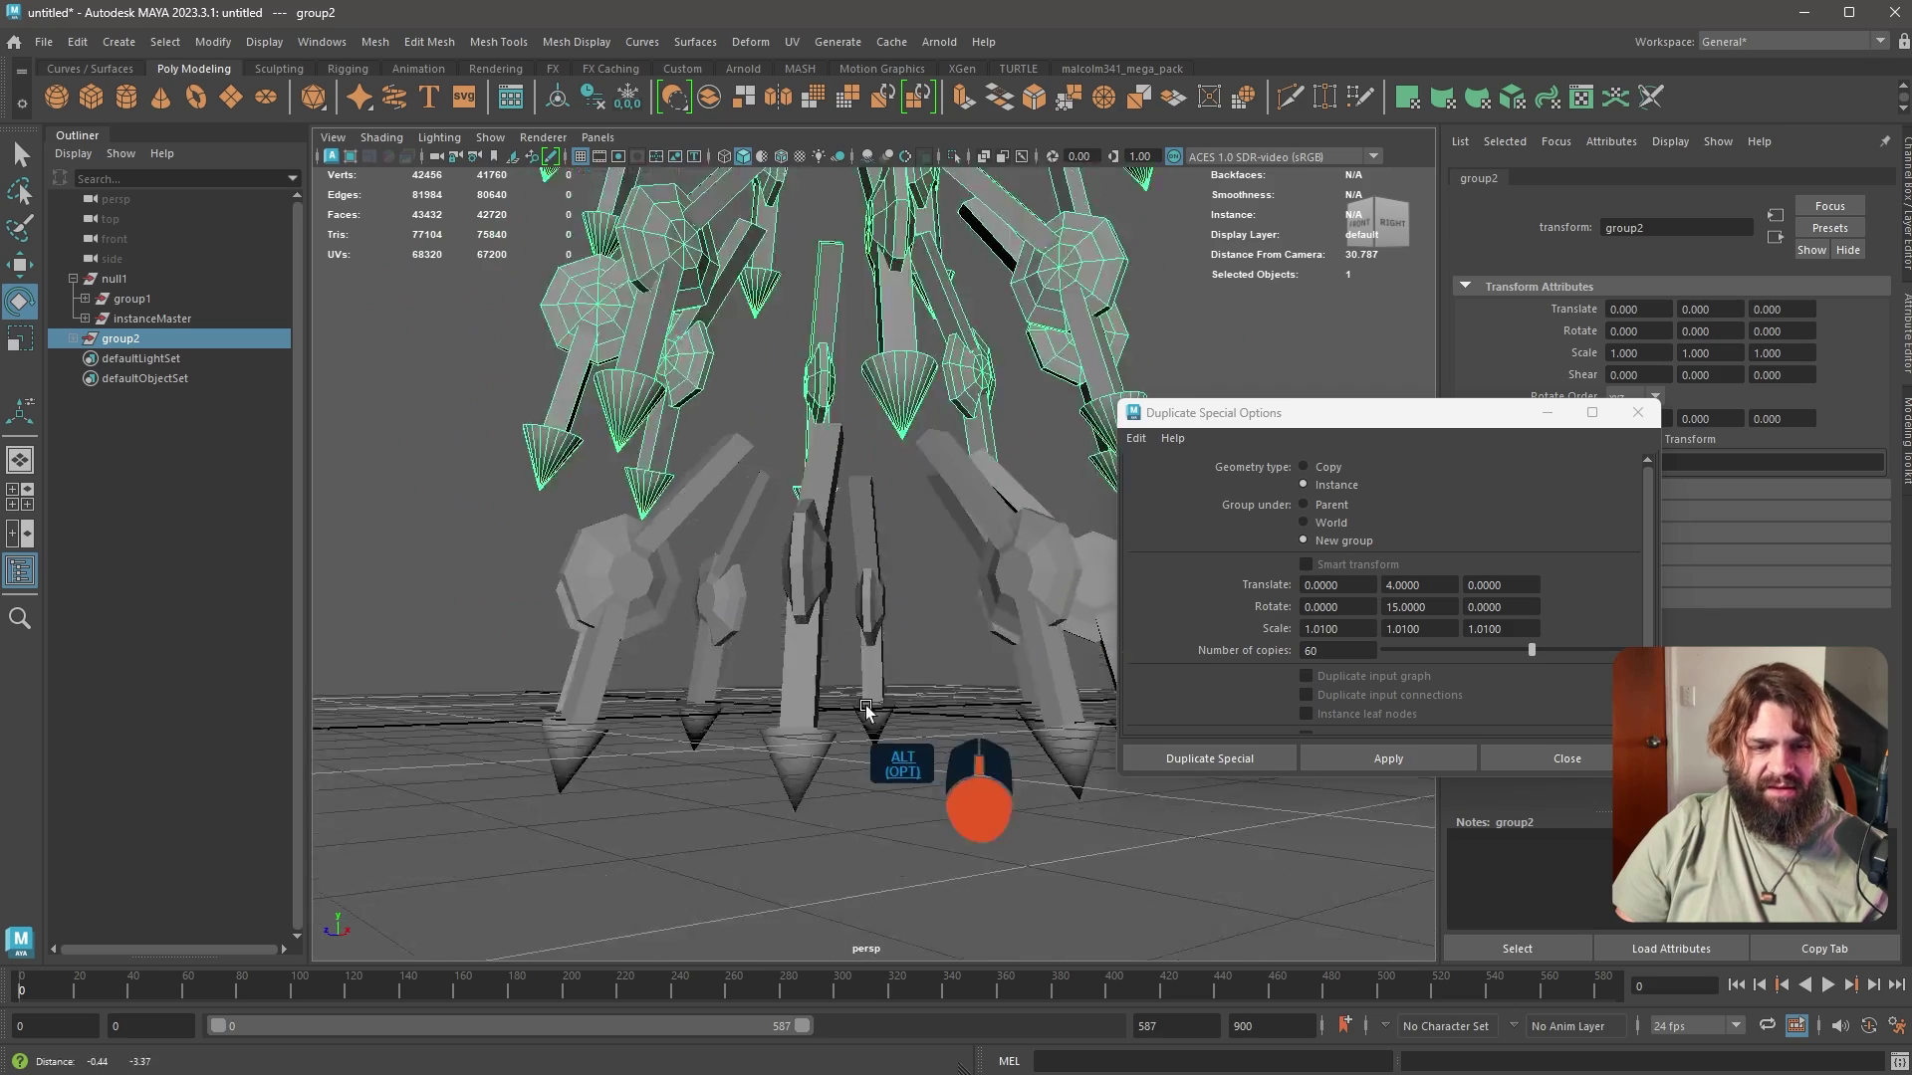
middle_click_drag(865, 707, 801, 697, "alt")
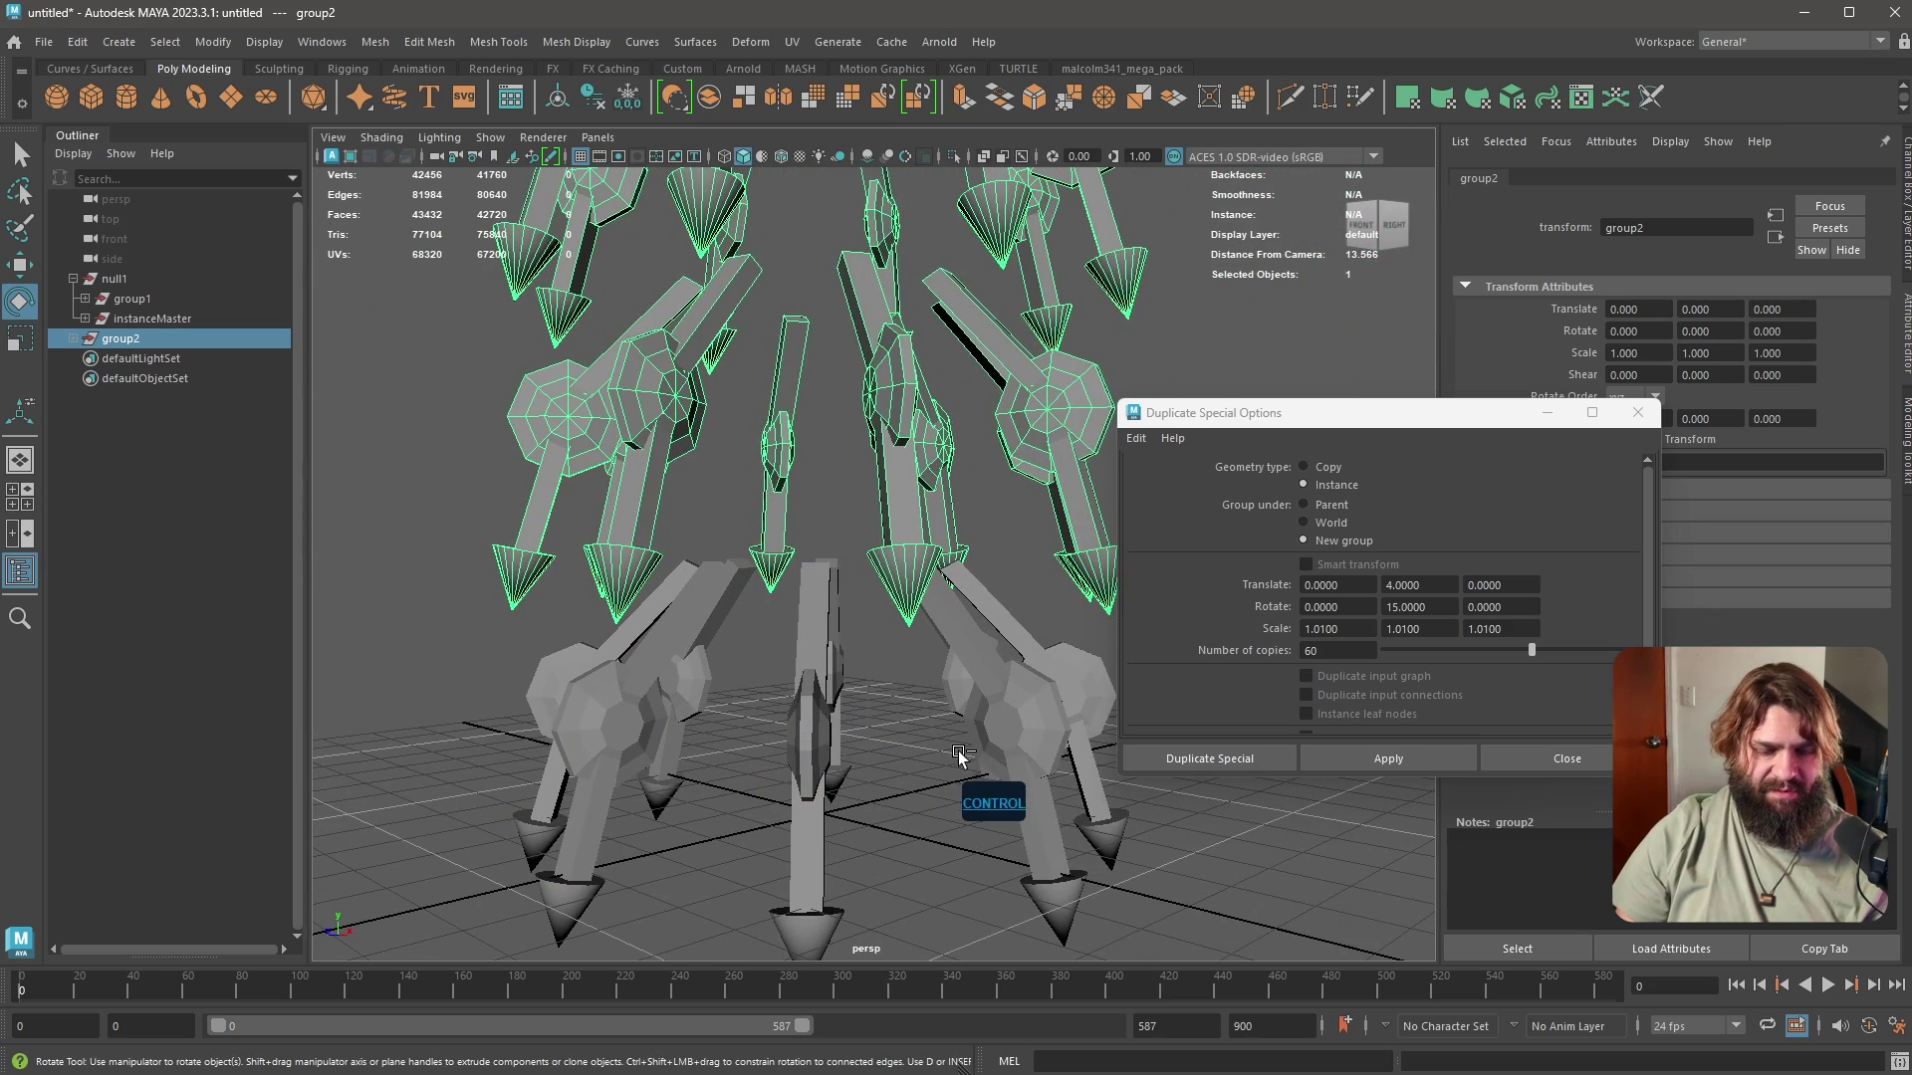
key("ctrl+z")
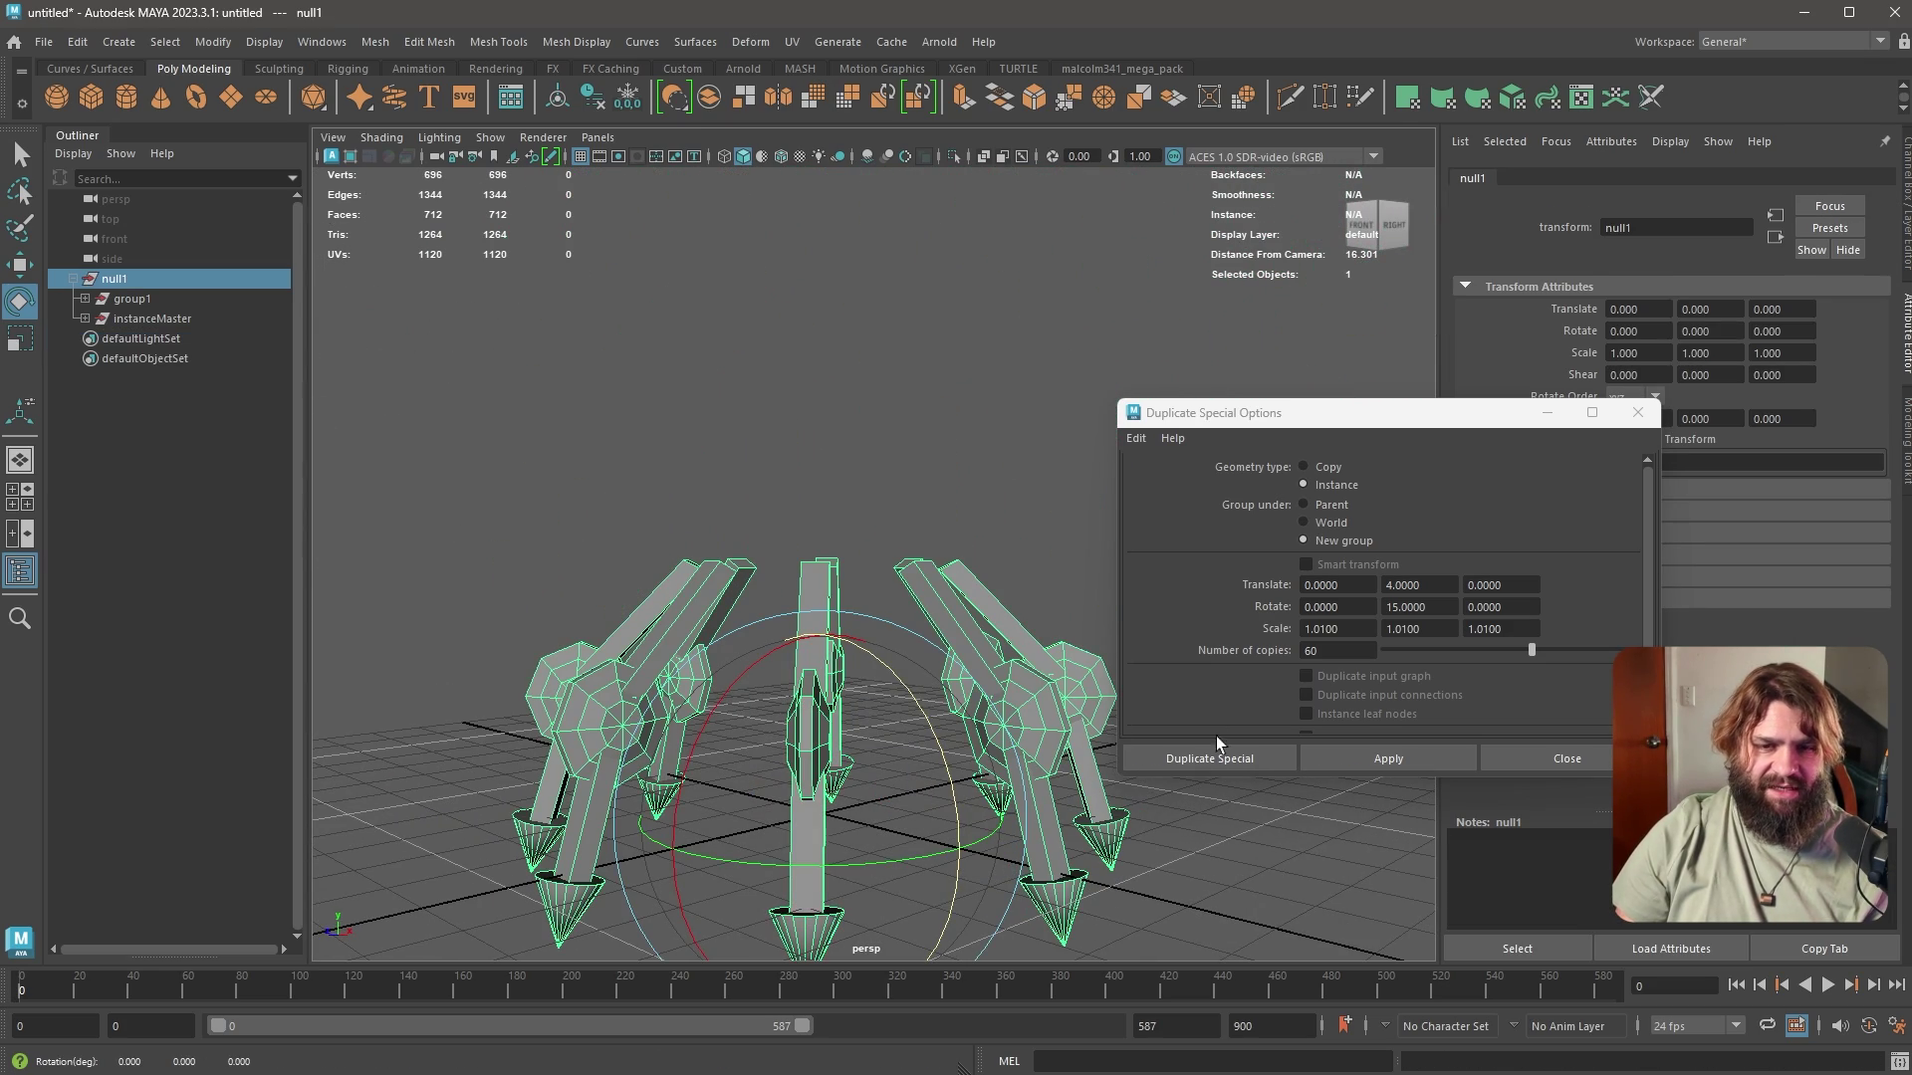
Reselect null1 and set the Duplicate Special scale to 0.95 on all three axes
middle_click_drag(1310, 900, 1325, 751, "alt")
left_click(223, 438)
left_click(139, 279)
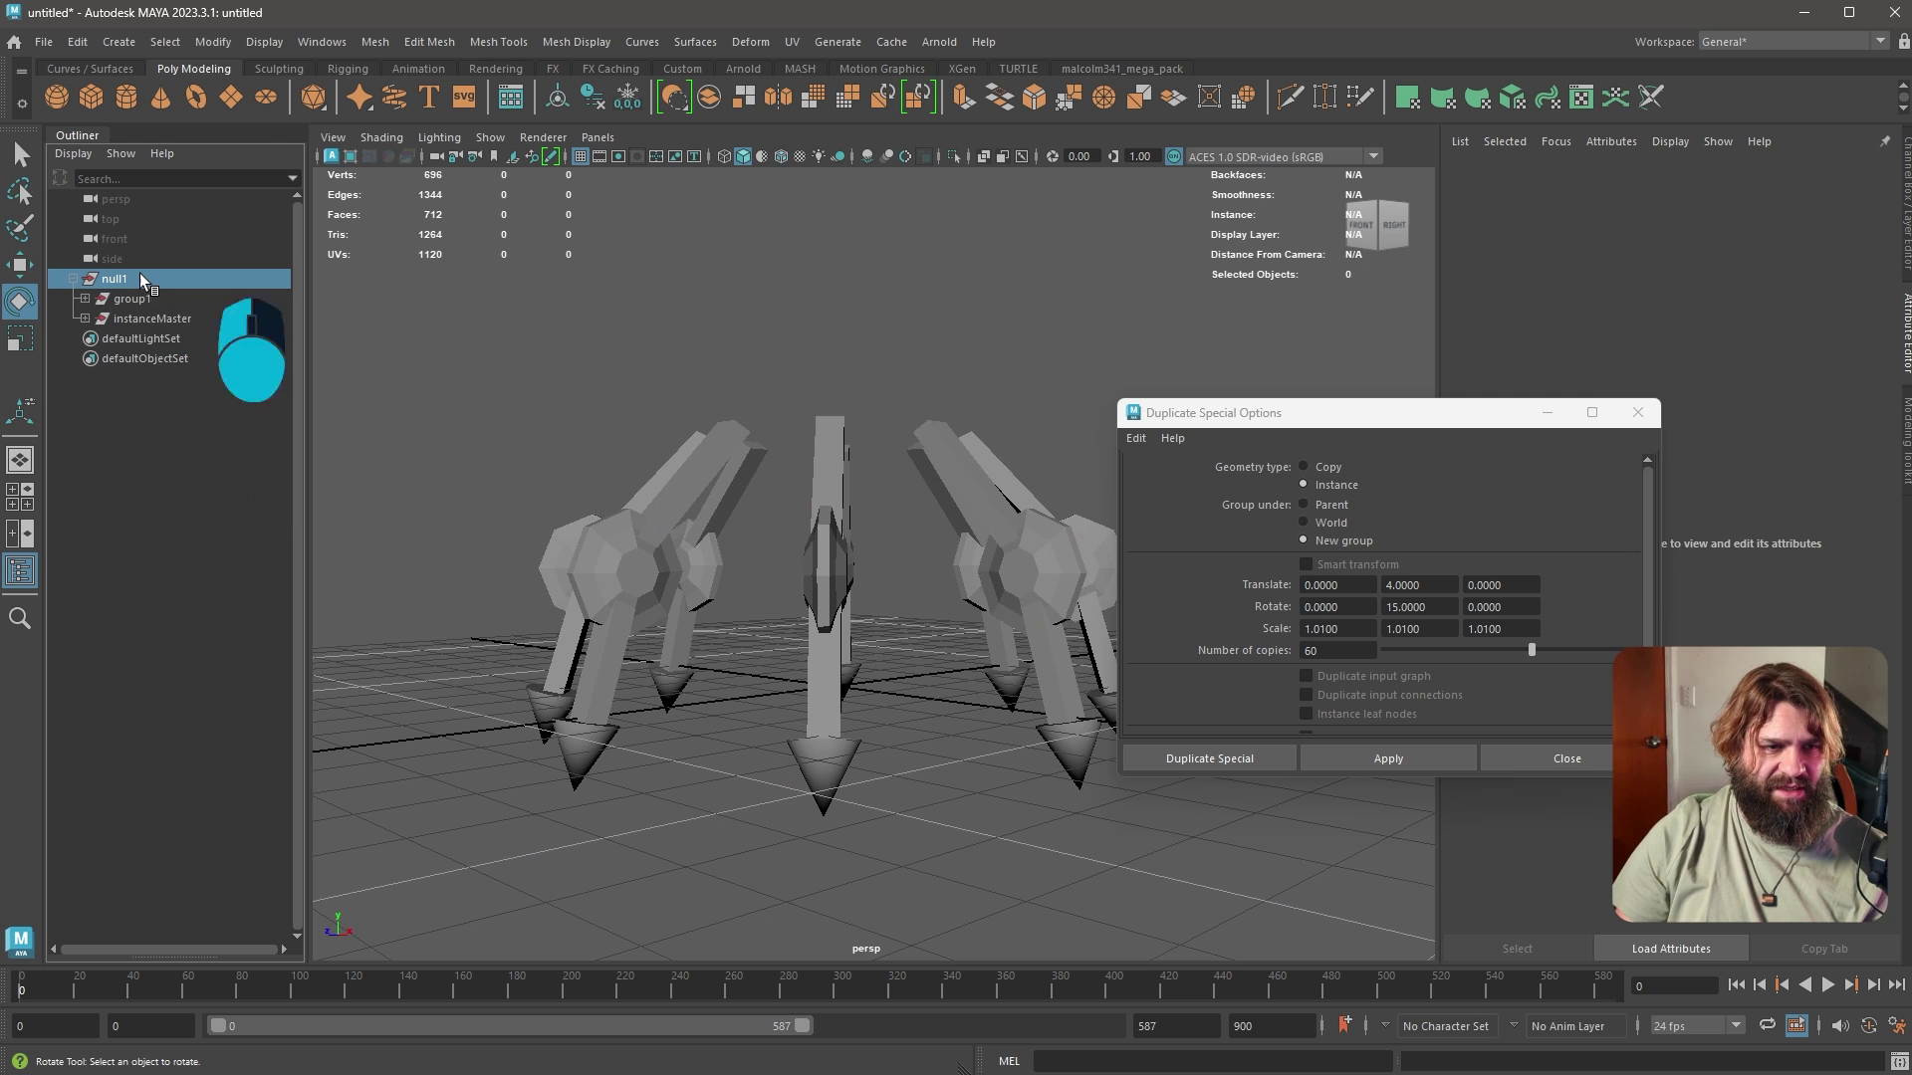
left_click(139, 279)
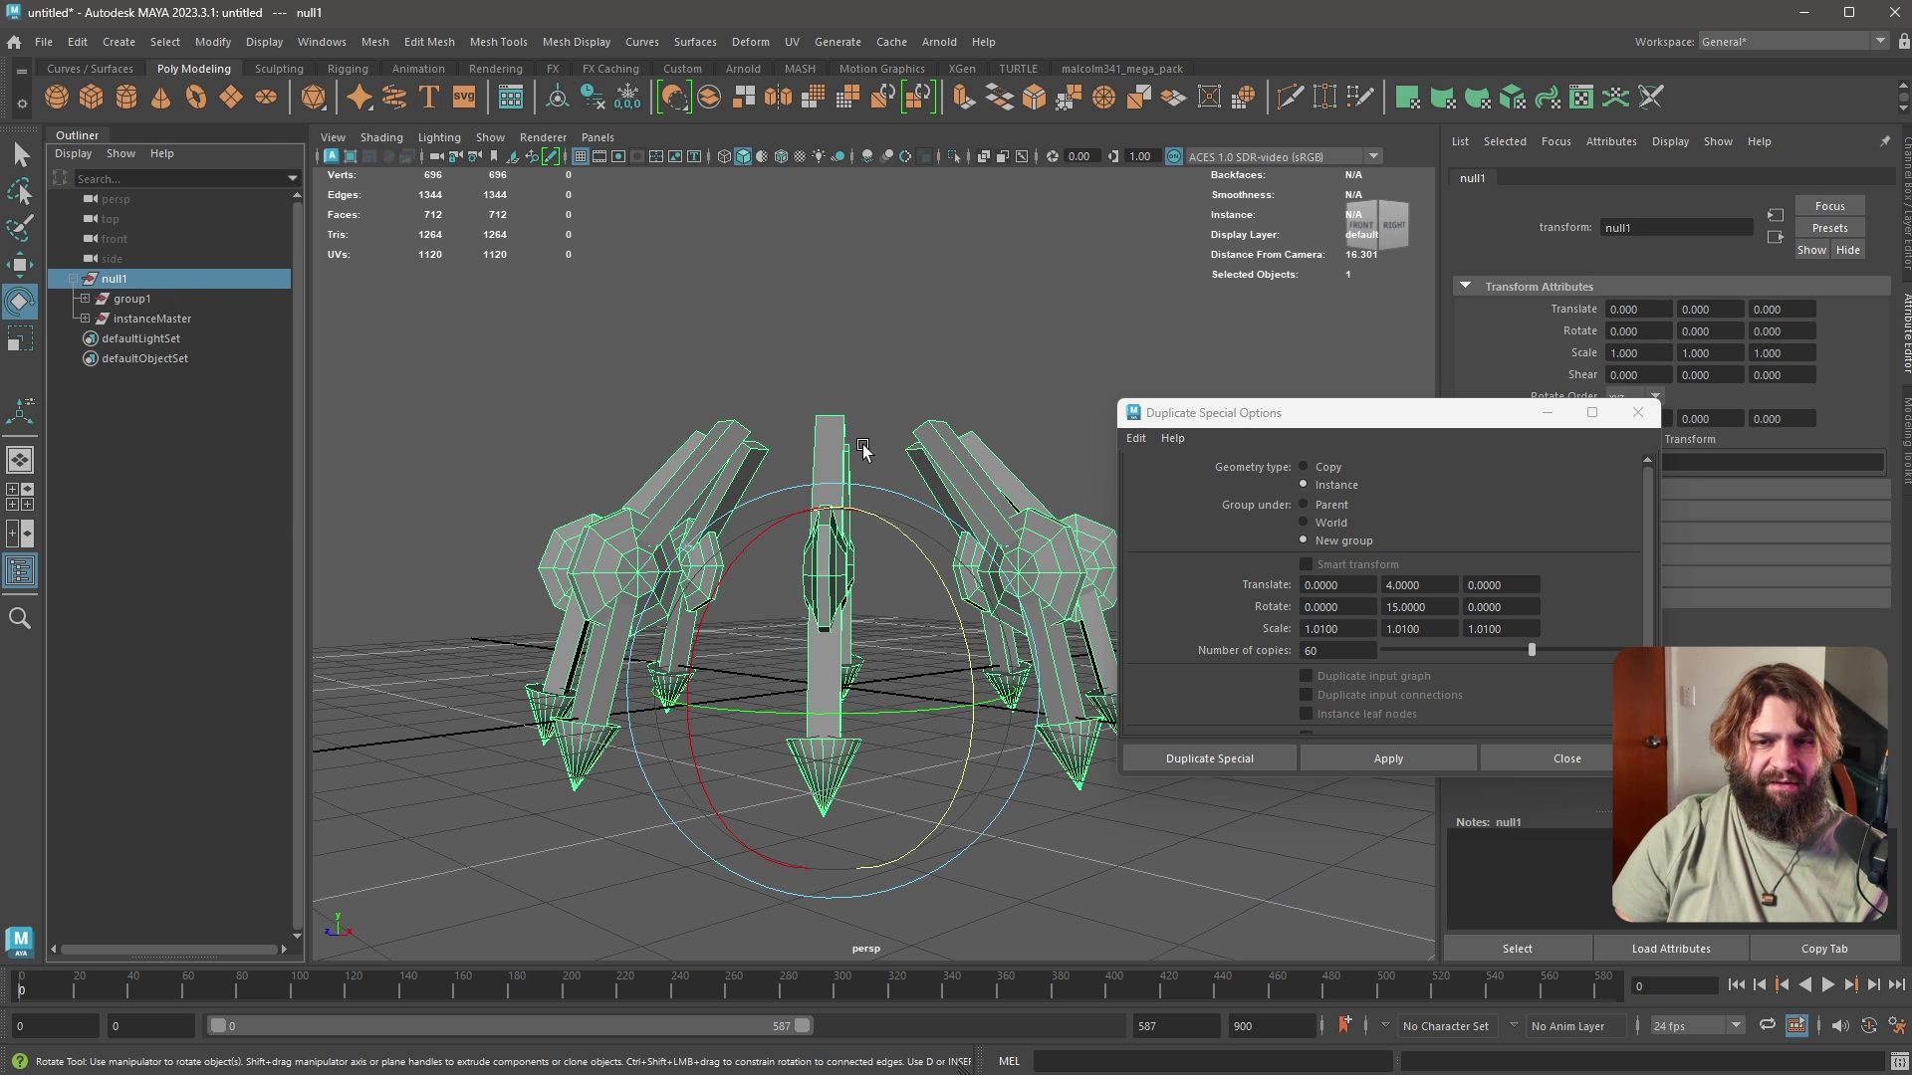
double_click(1356, 628)
type("0.")
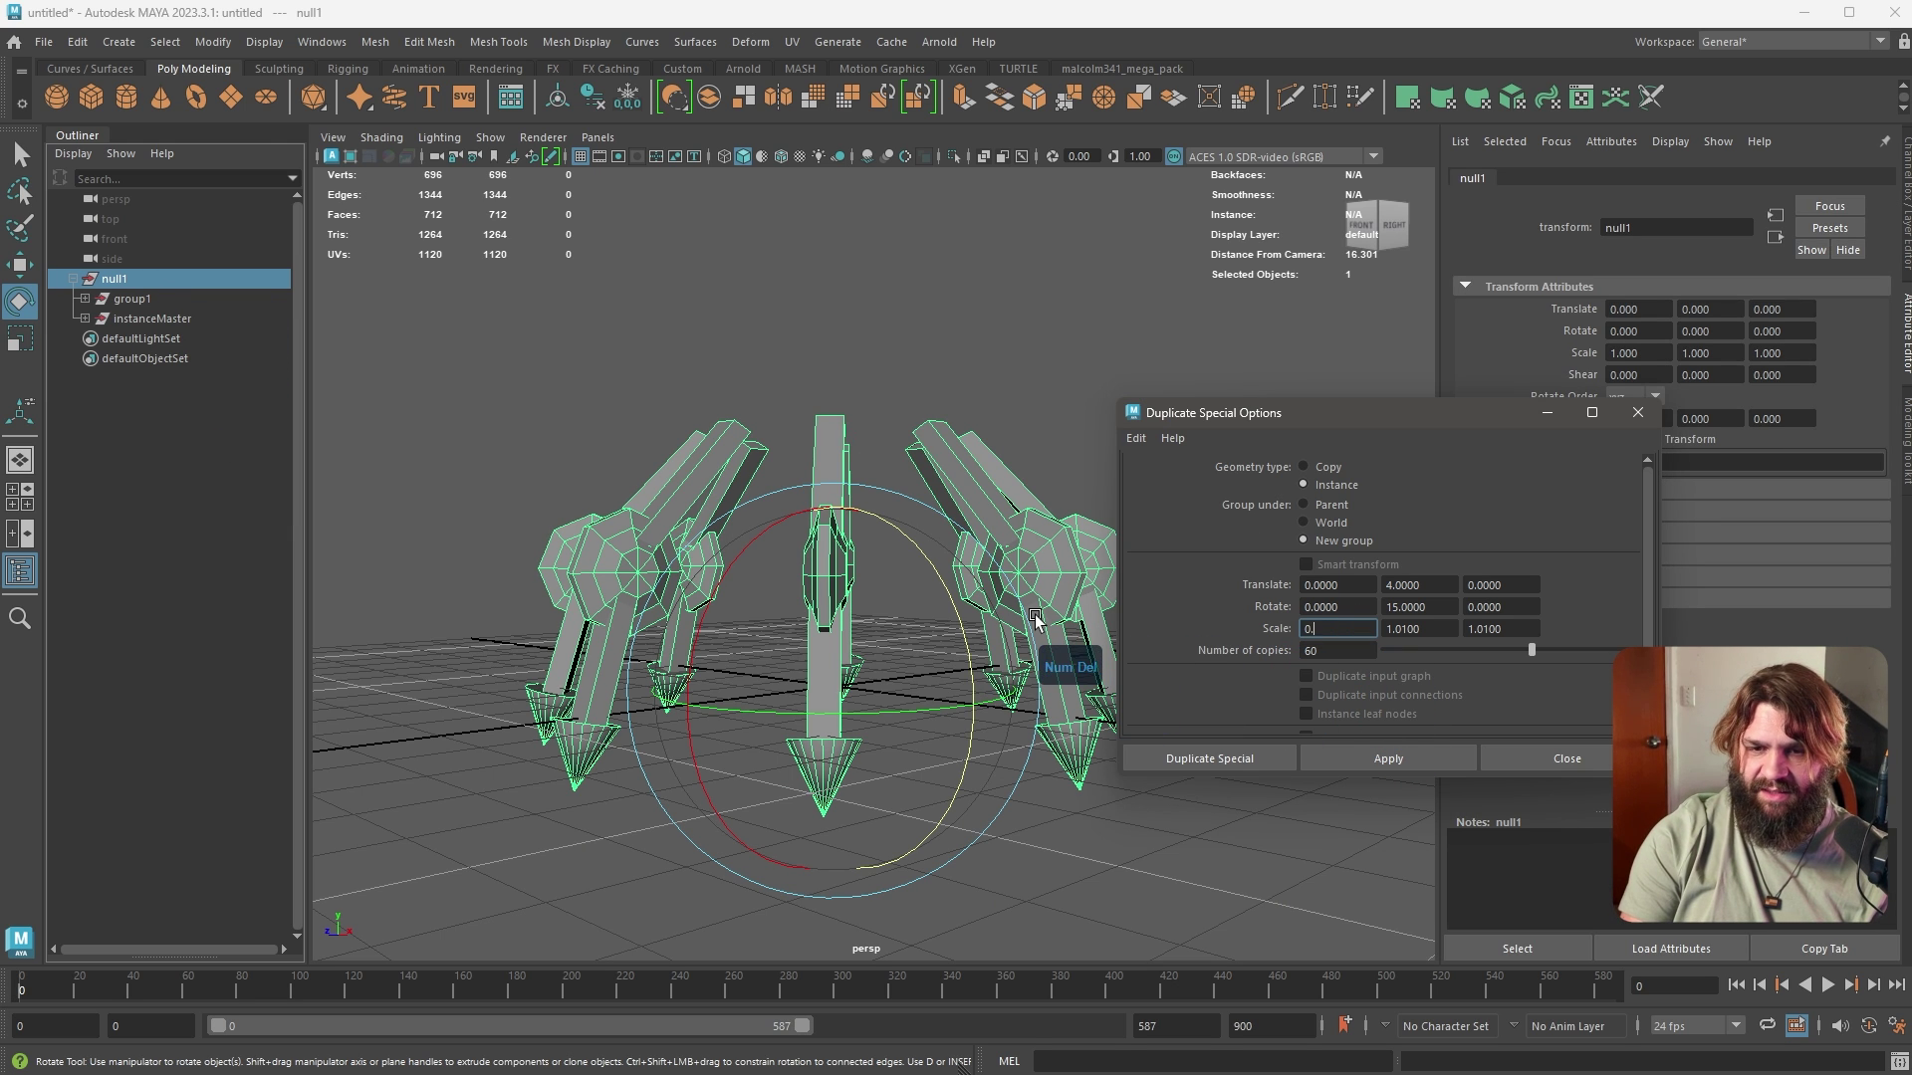
key("shift+Left")
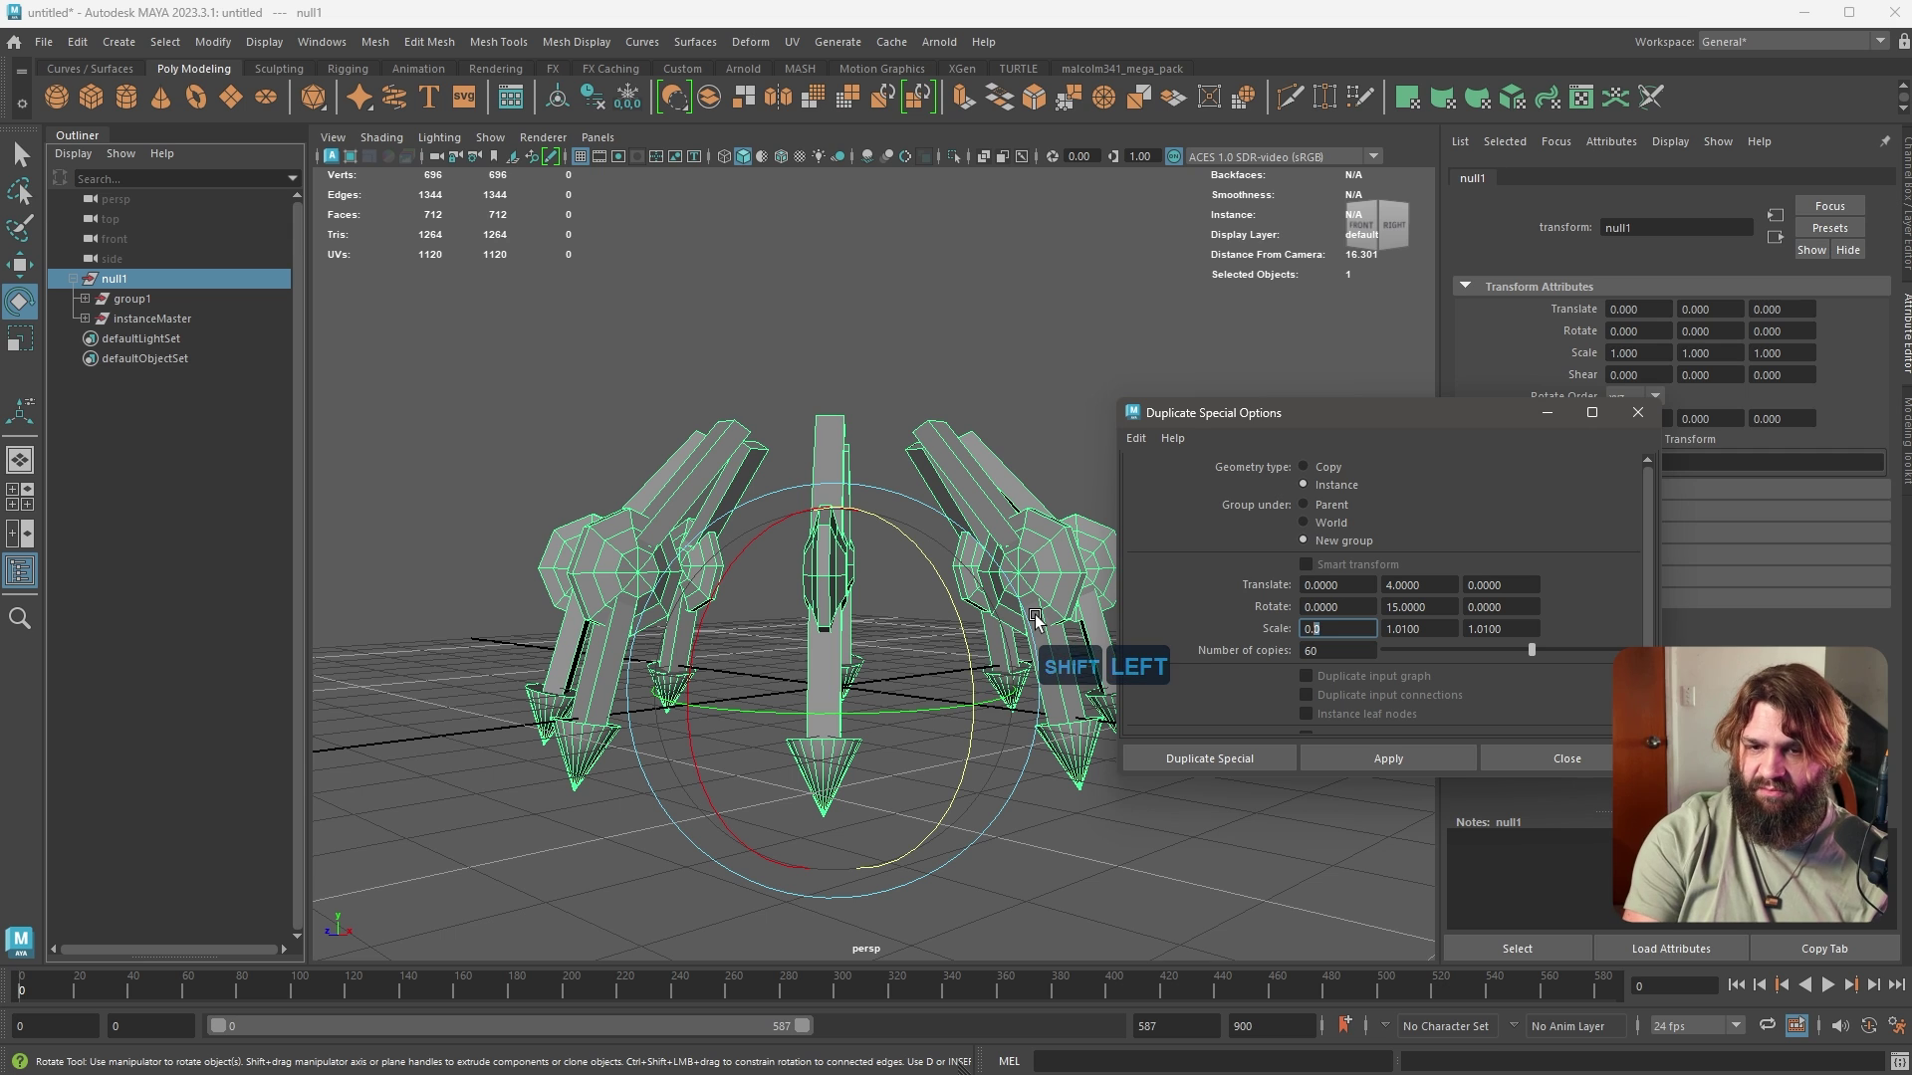
type("95")
key("shift+Left")
key("shift+Left")
key("shift+Left")
key("shift+Left")
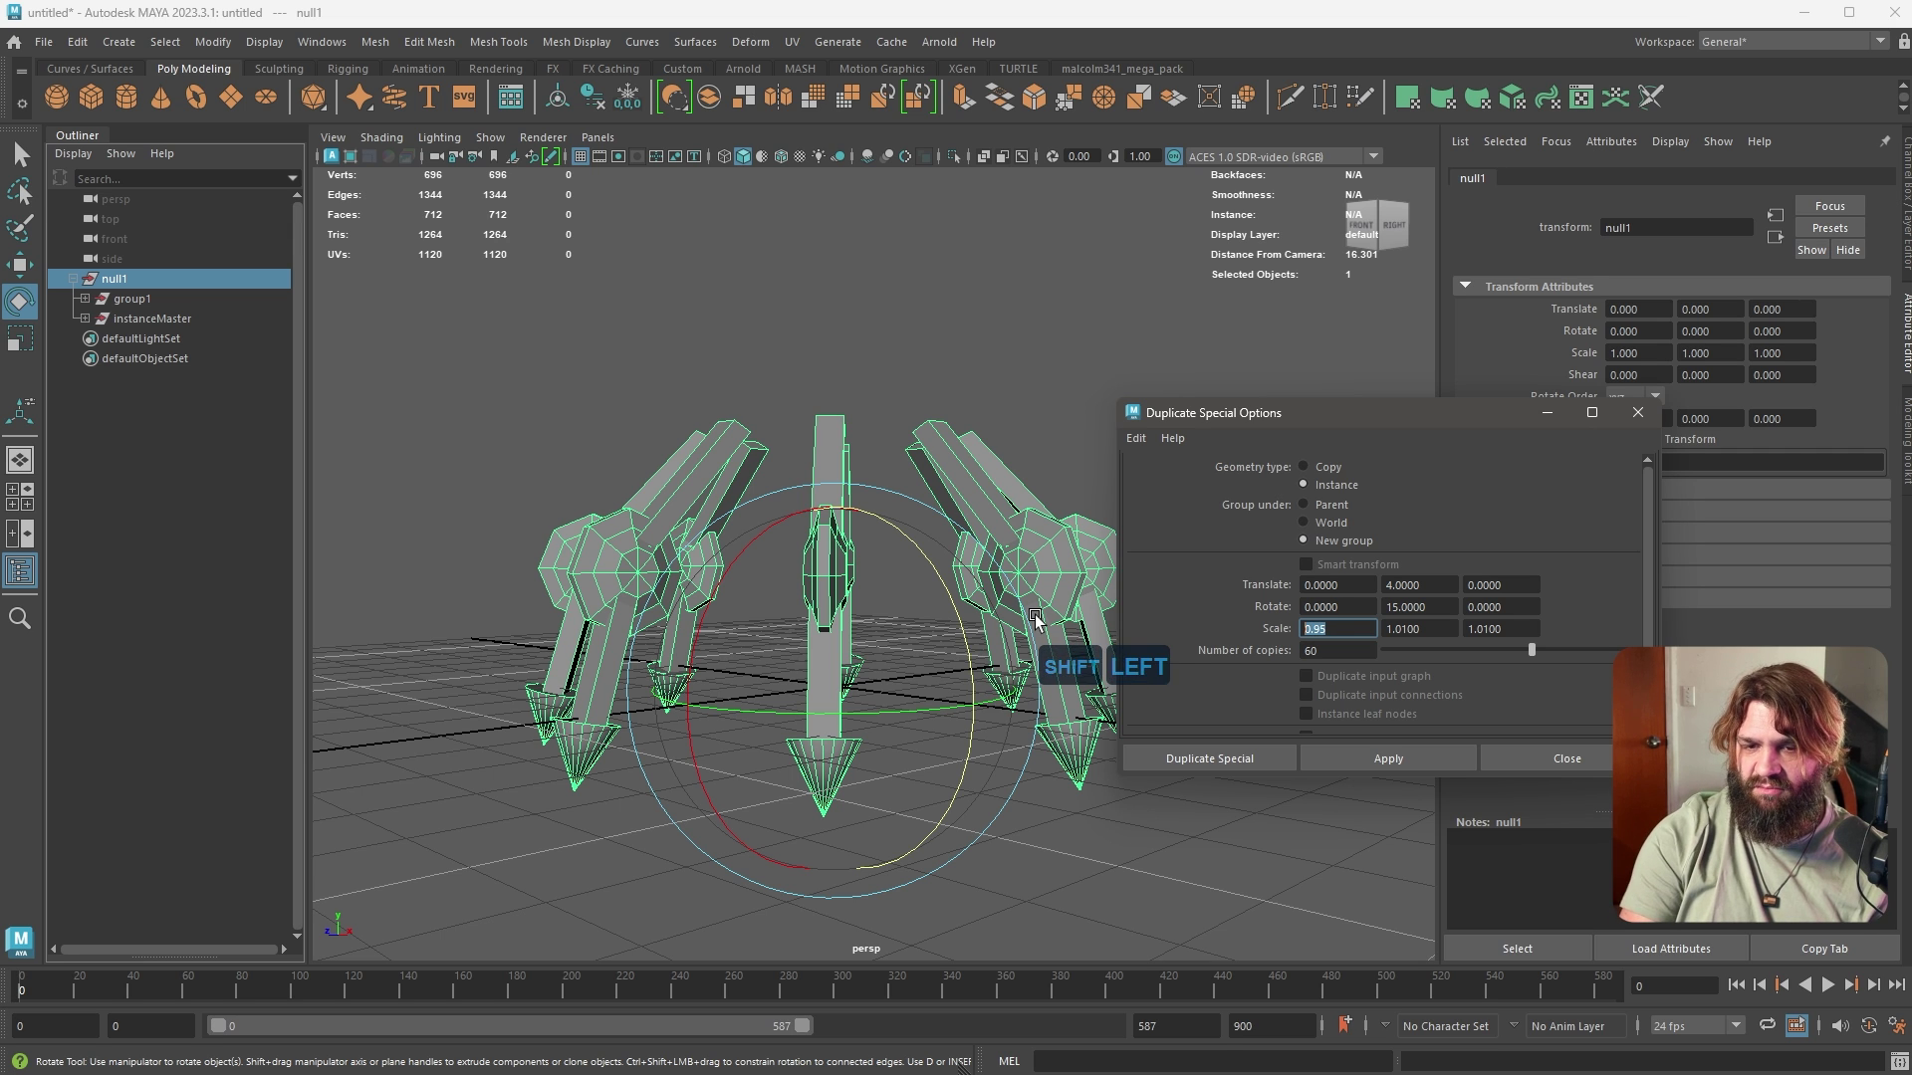
key("ctrl+c")
double_click(1411, 626)
key("ctrl+v")
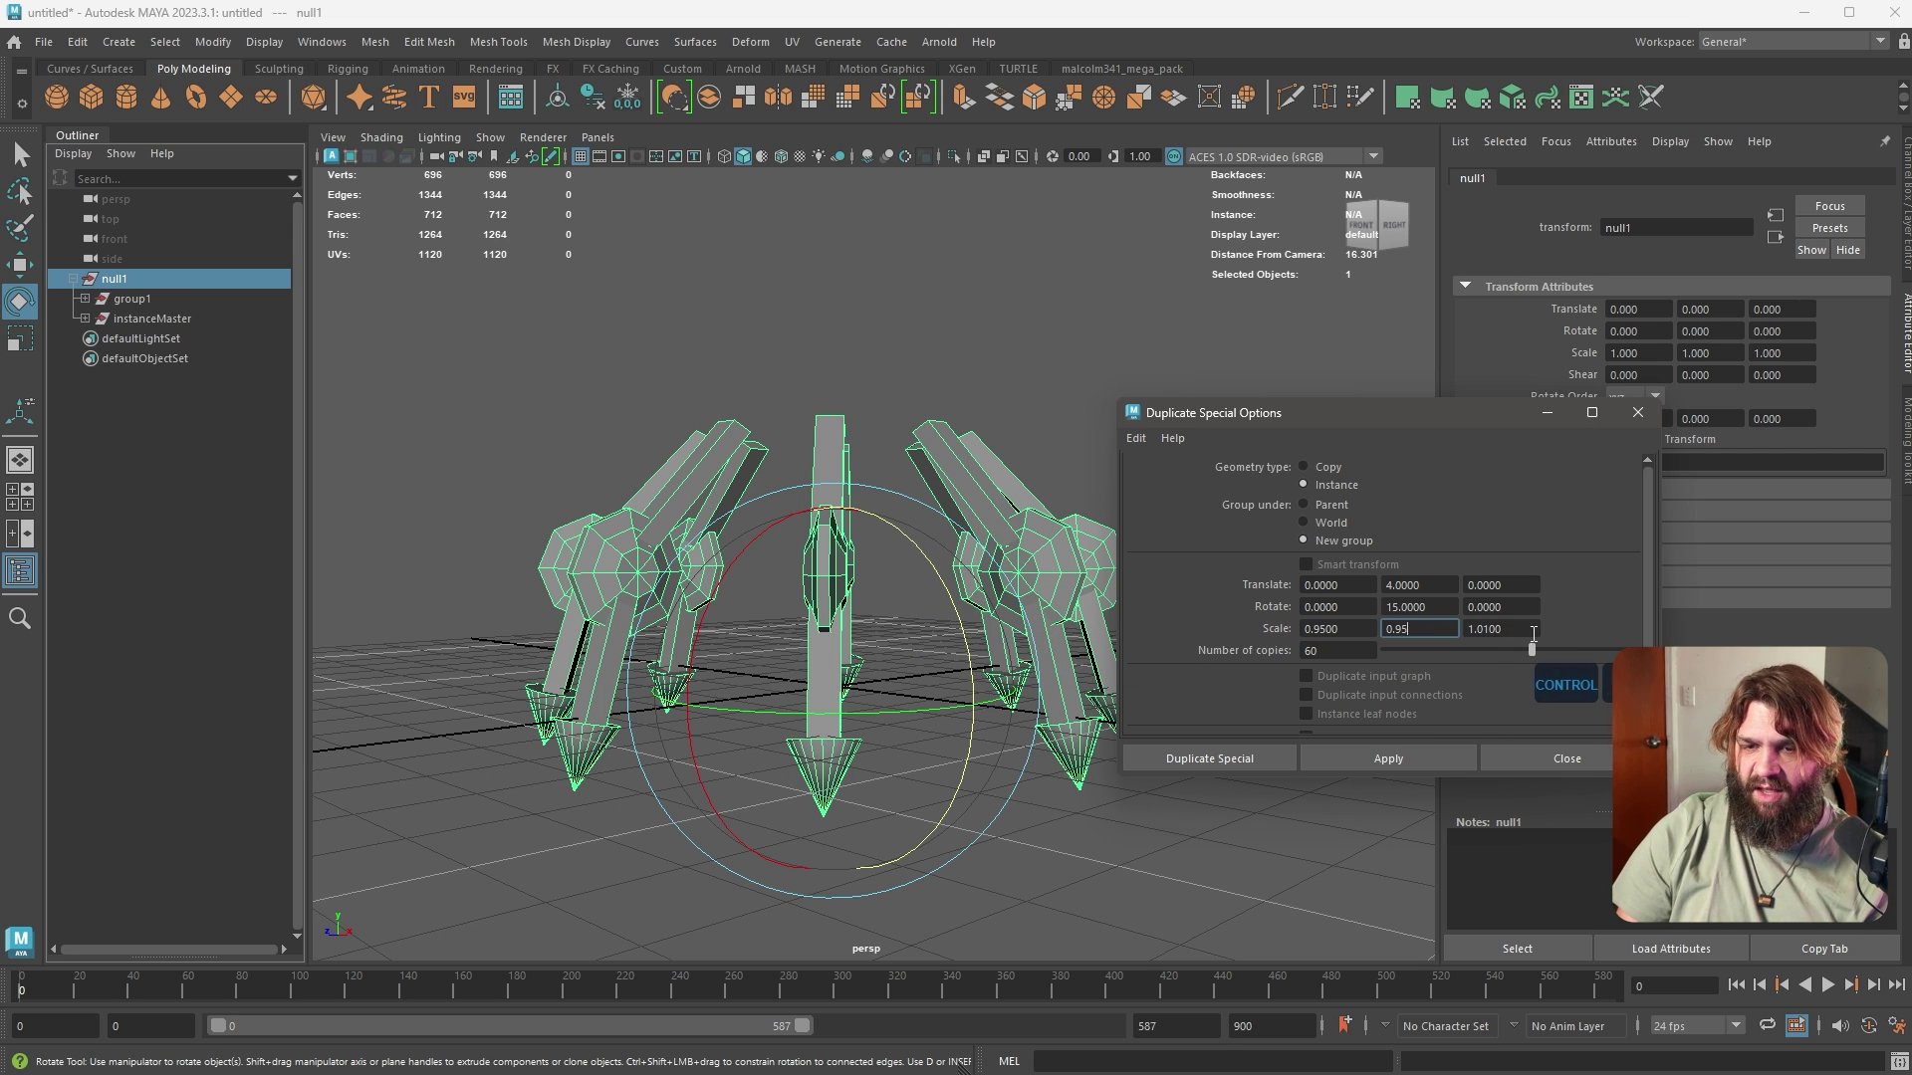
double_click(1488, 631)
key("ctrl+v")
Set the Duplicate Special Y translation to 2.5 and the Y rotation to 10 degrees
left_click_drag(1443, 585, 1183, 578)
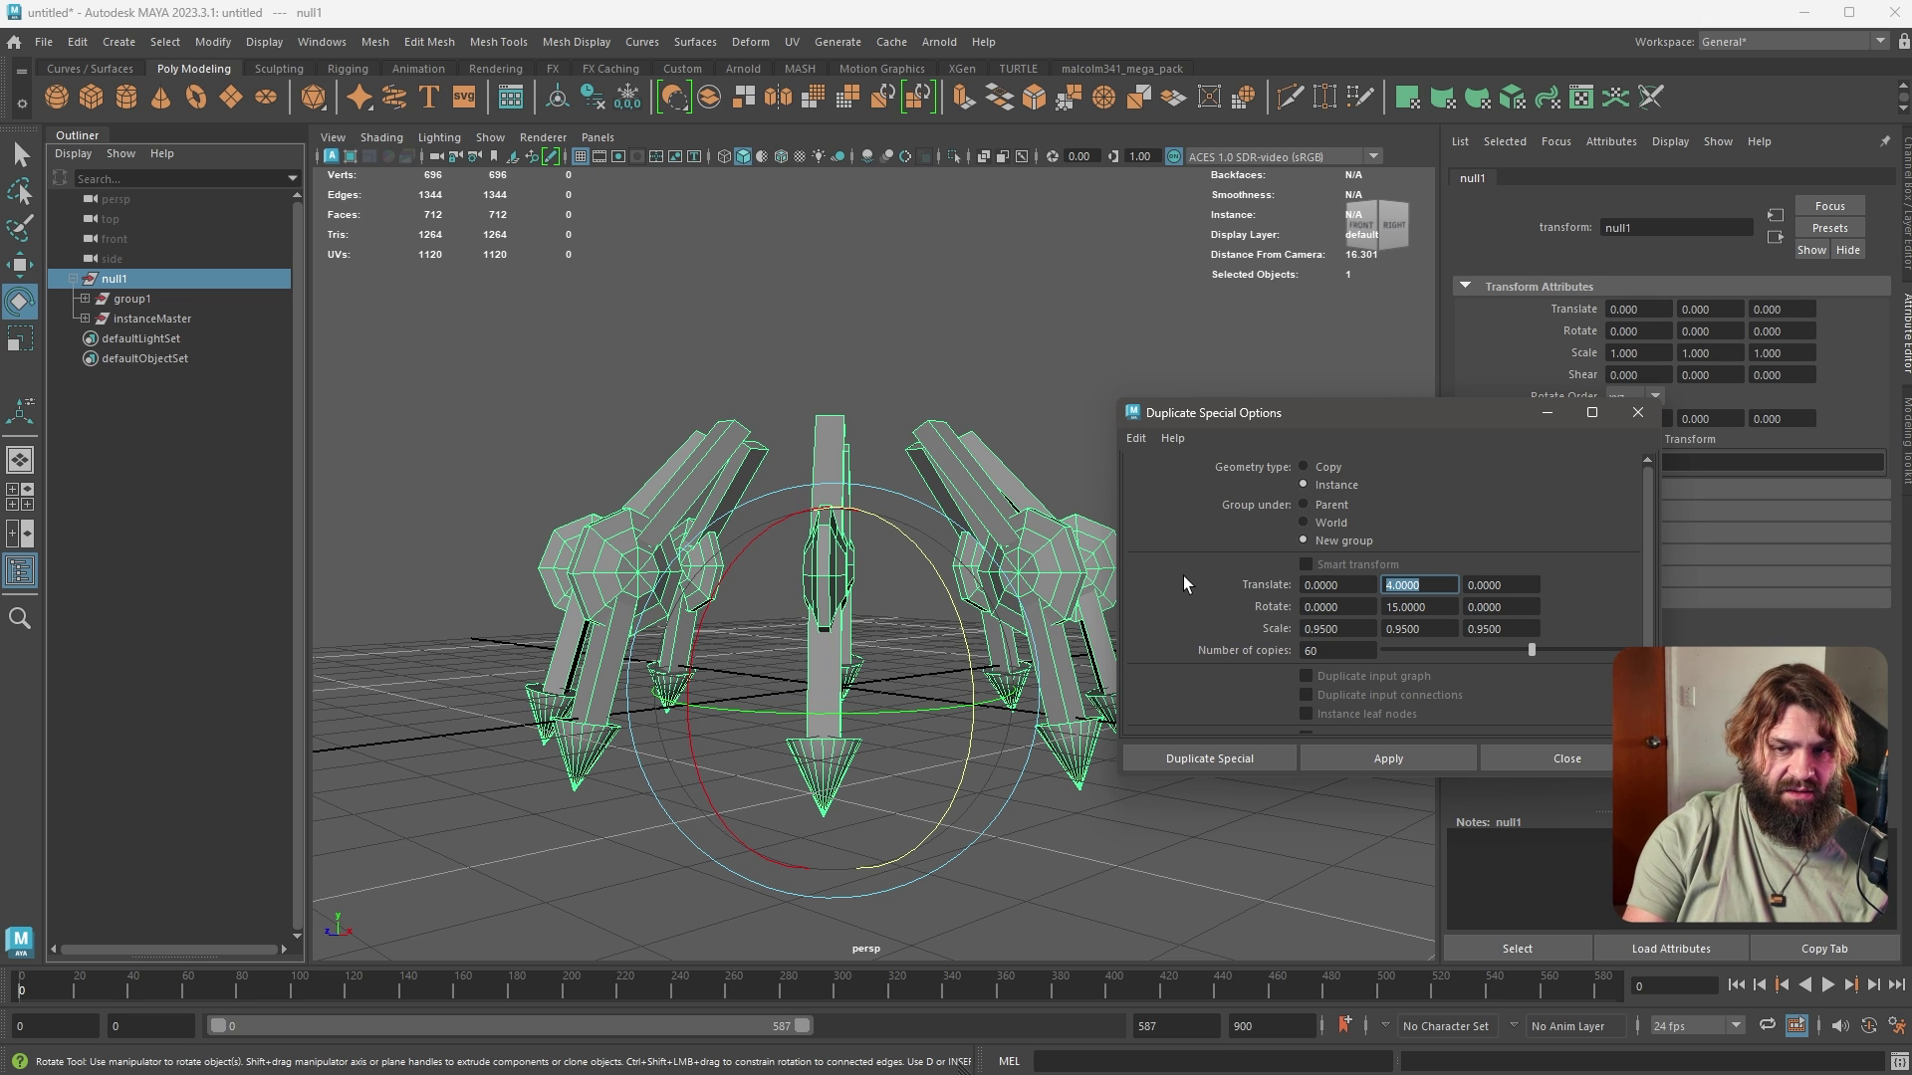
type("2.5")
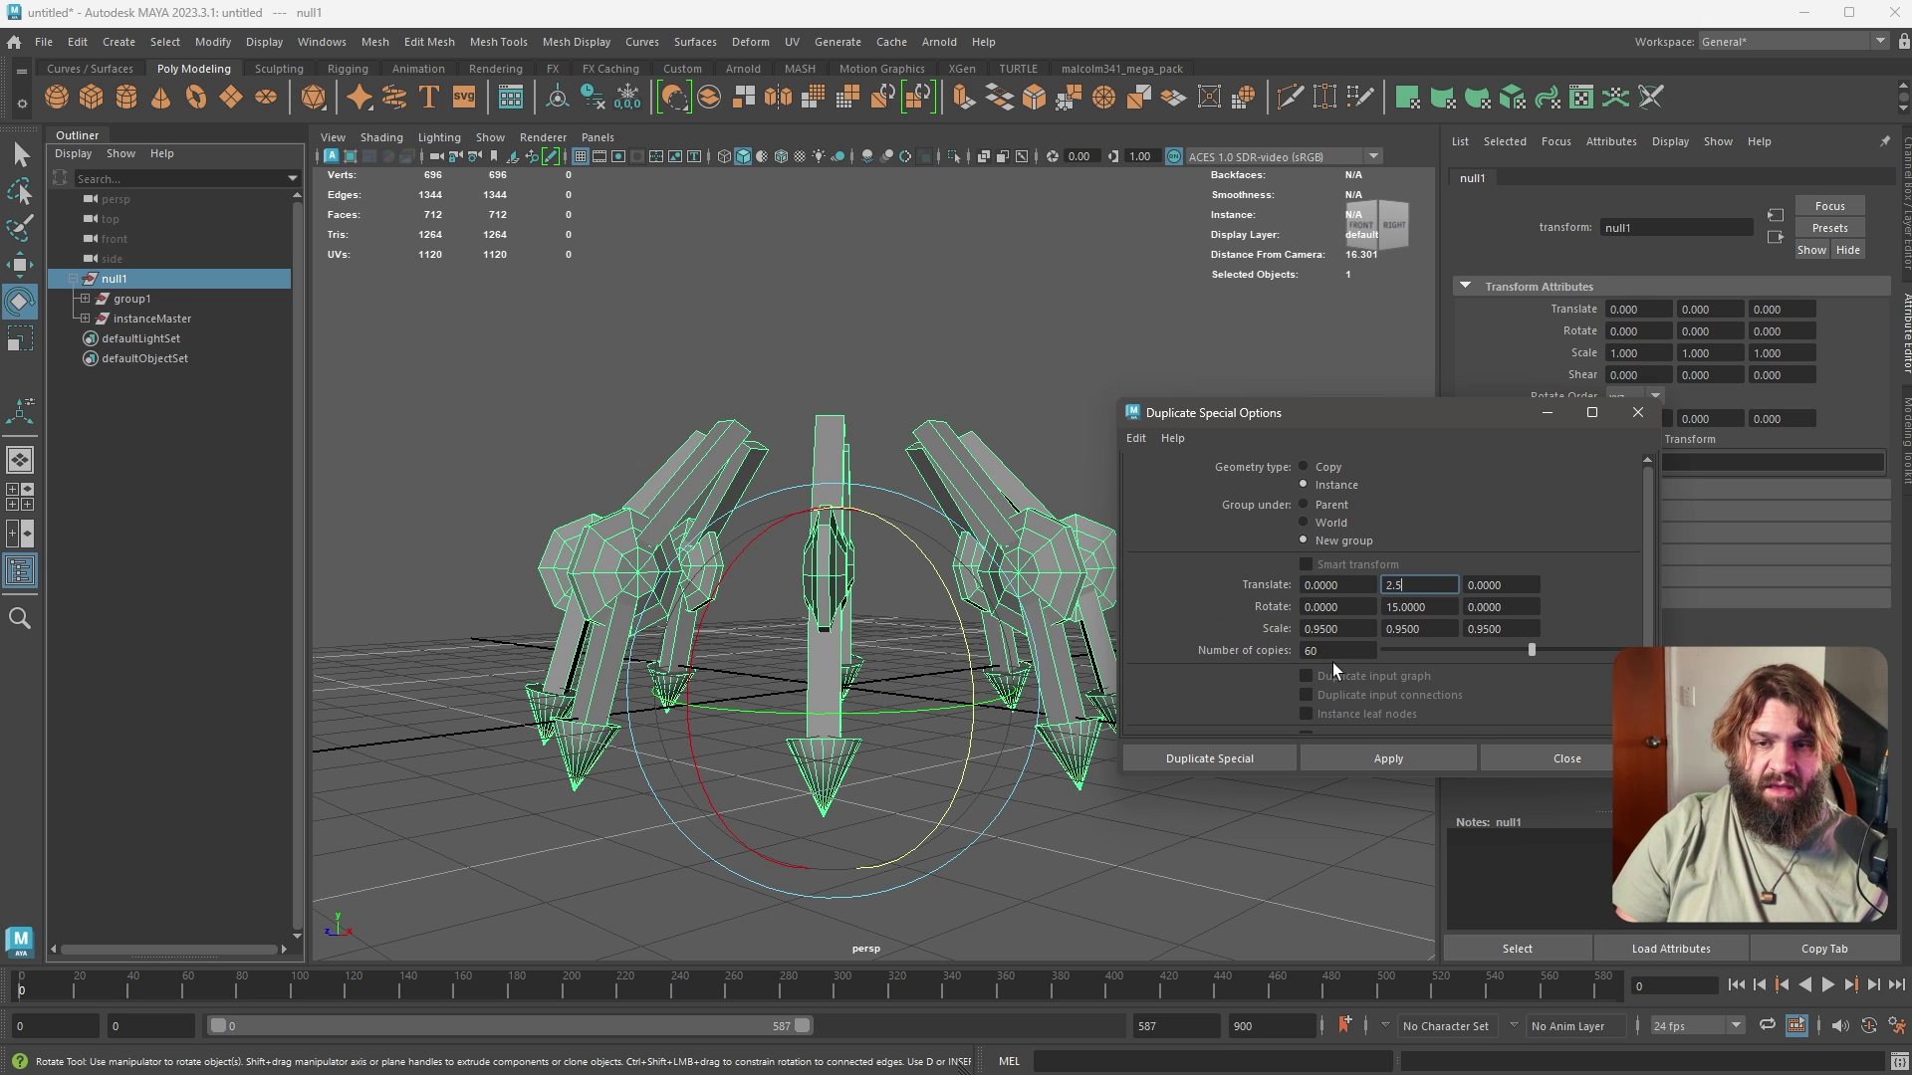
key("Tab")
key("Tab")
key("Tab")
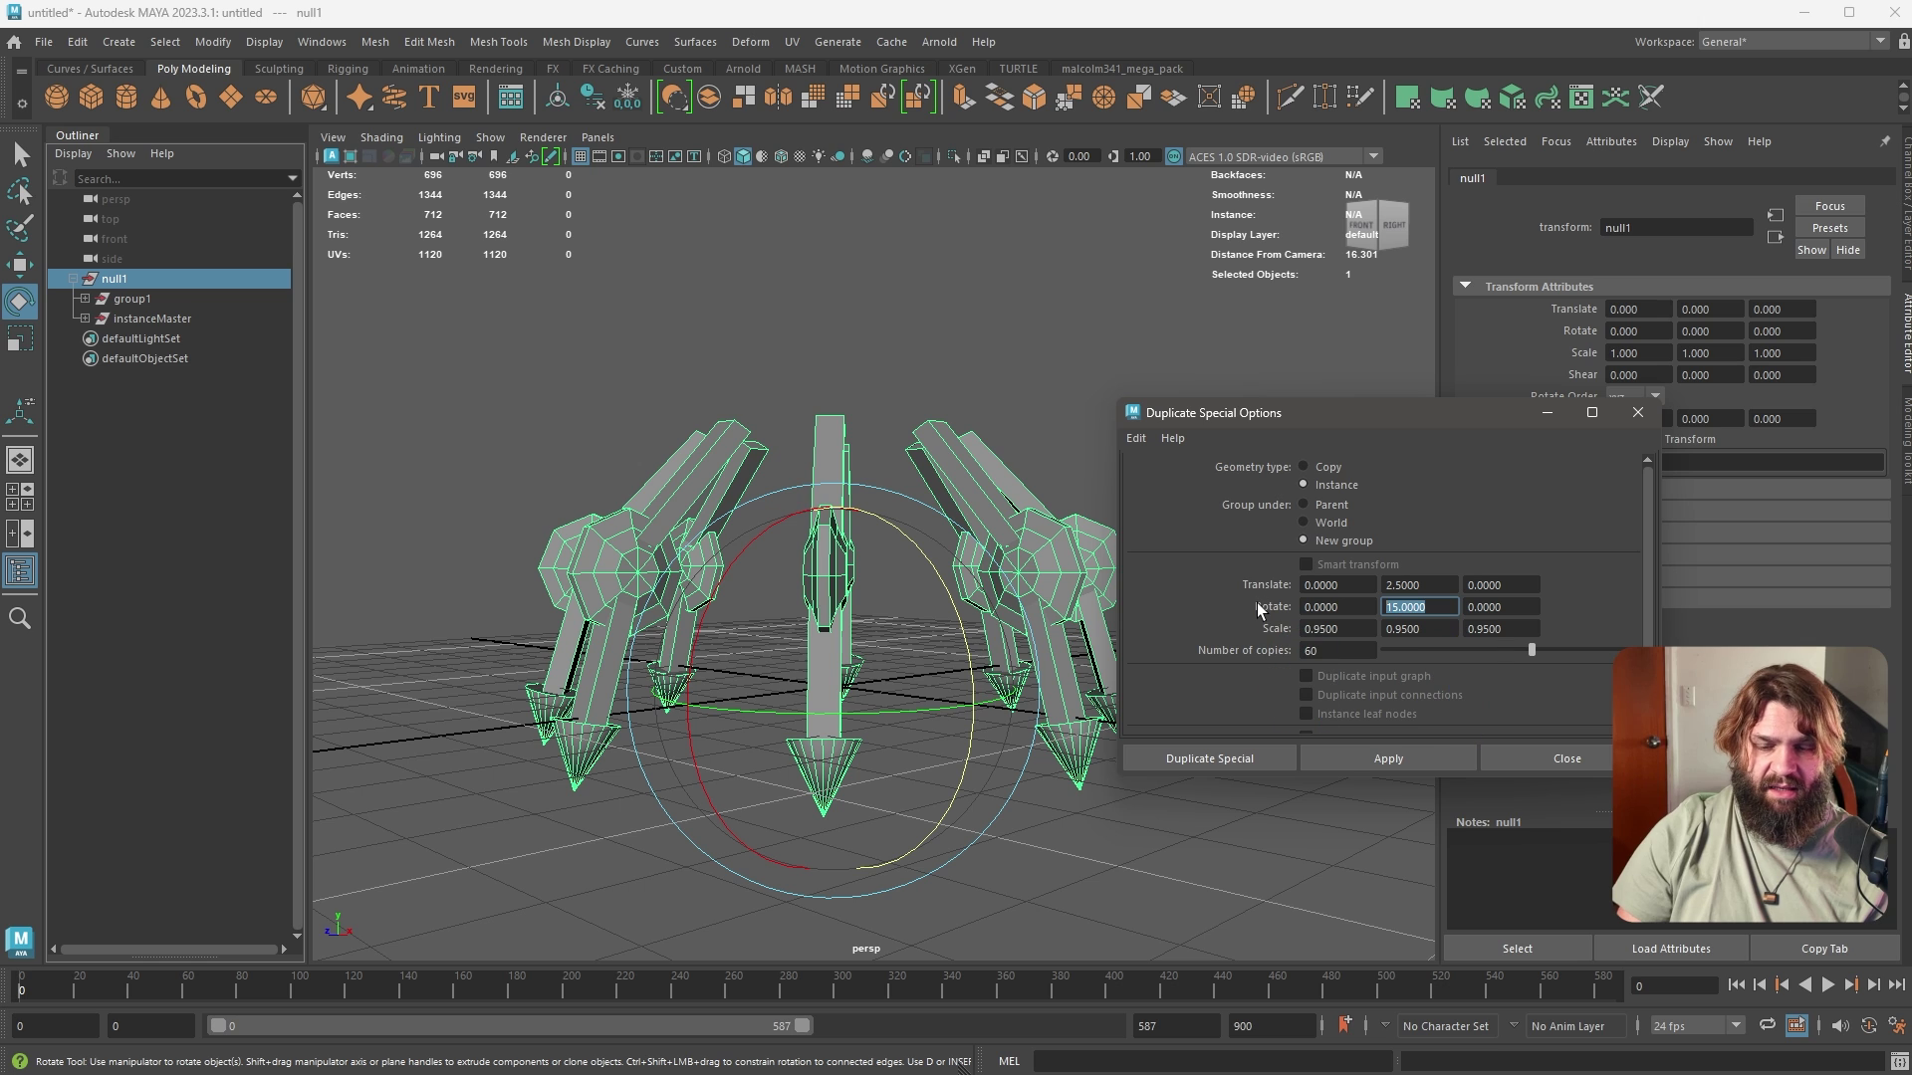
type("10")
Set the number of copies to 30 and apply the duplication to null1
key("Tab")
key("Tab")
key("Tab")
key("Tab")
key("Tab")
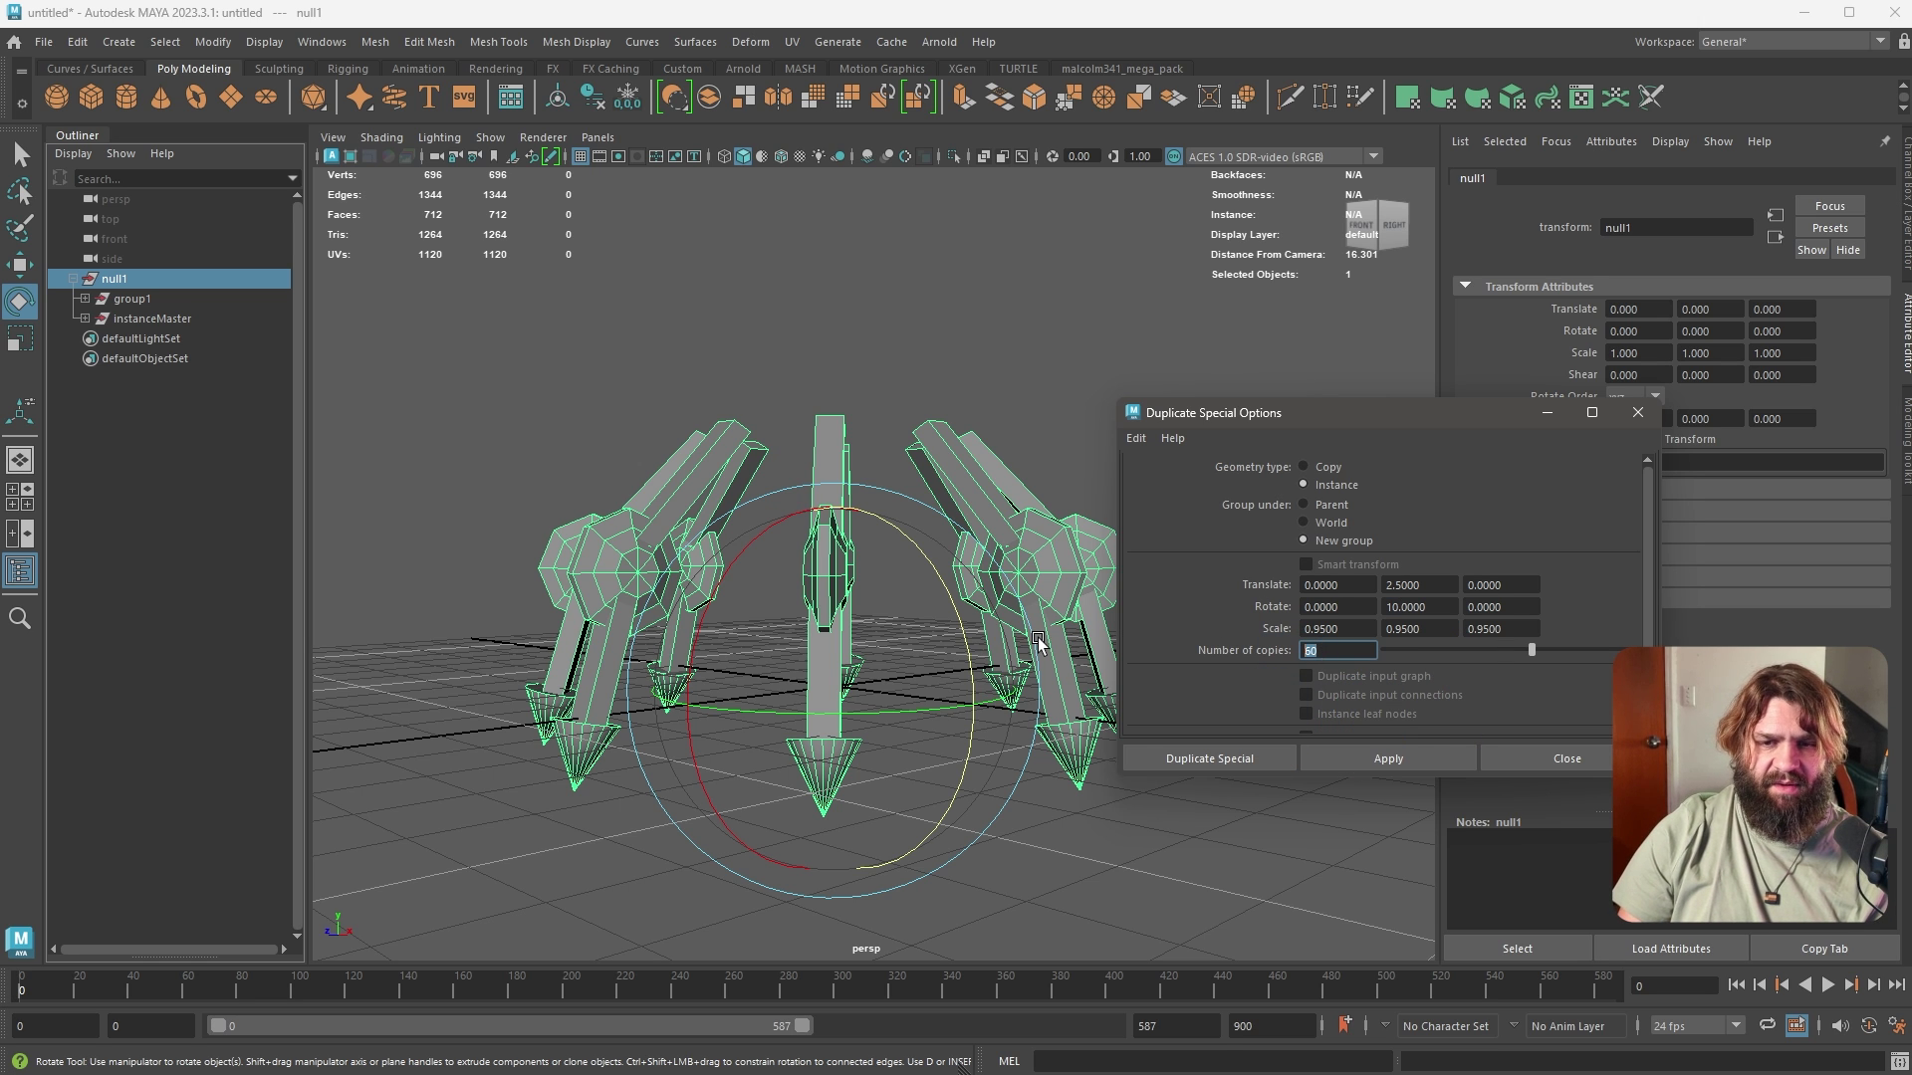
type("30")
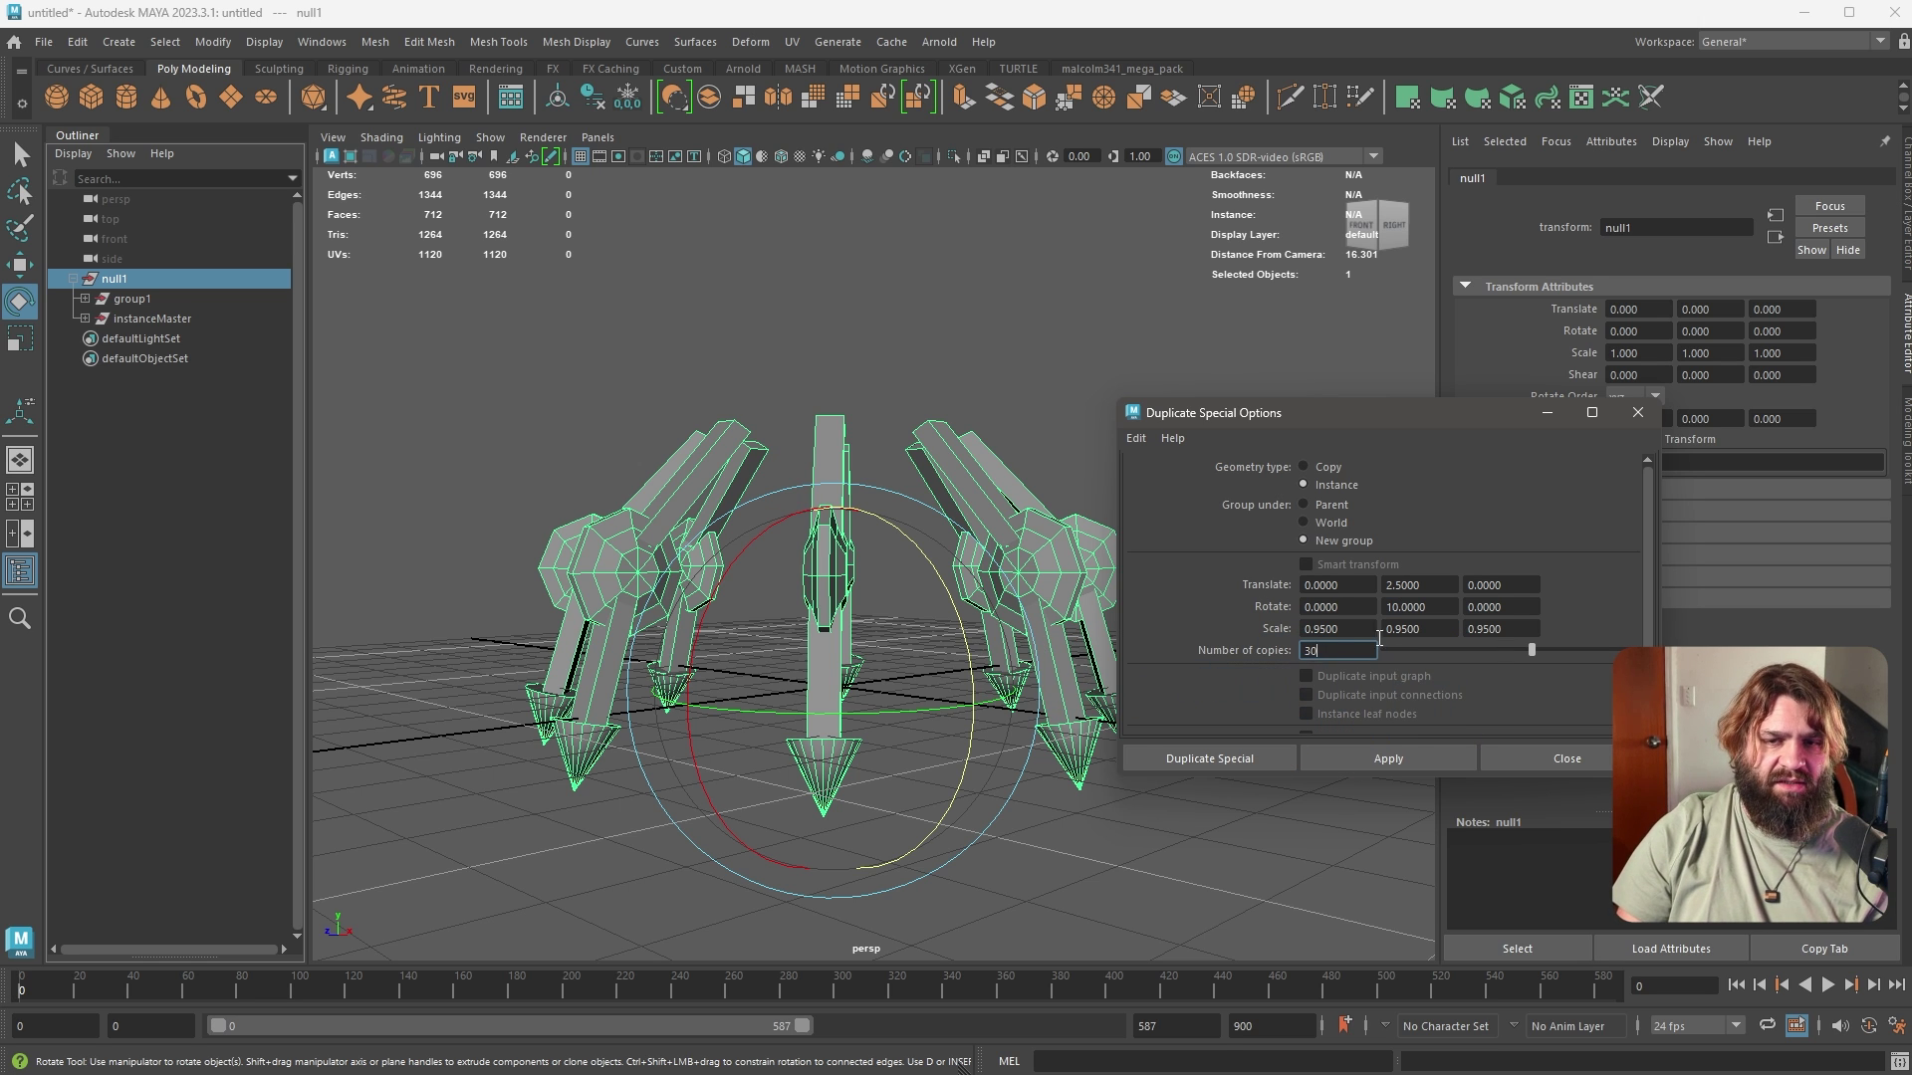
left_click(1410, 761)
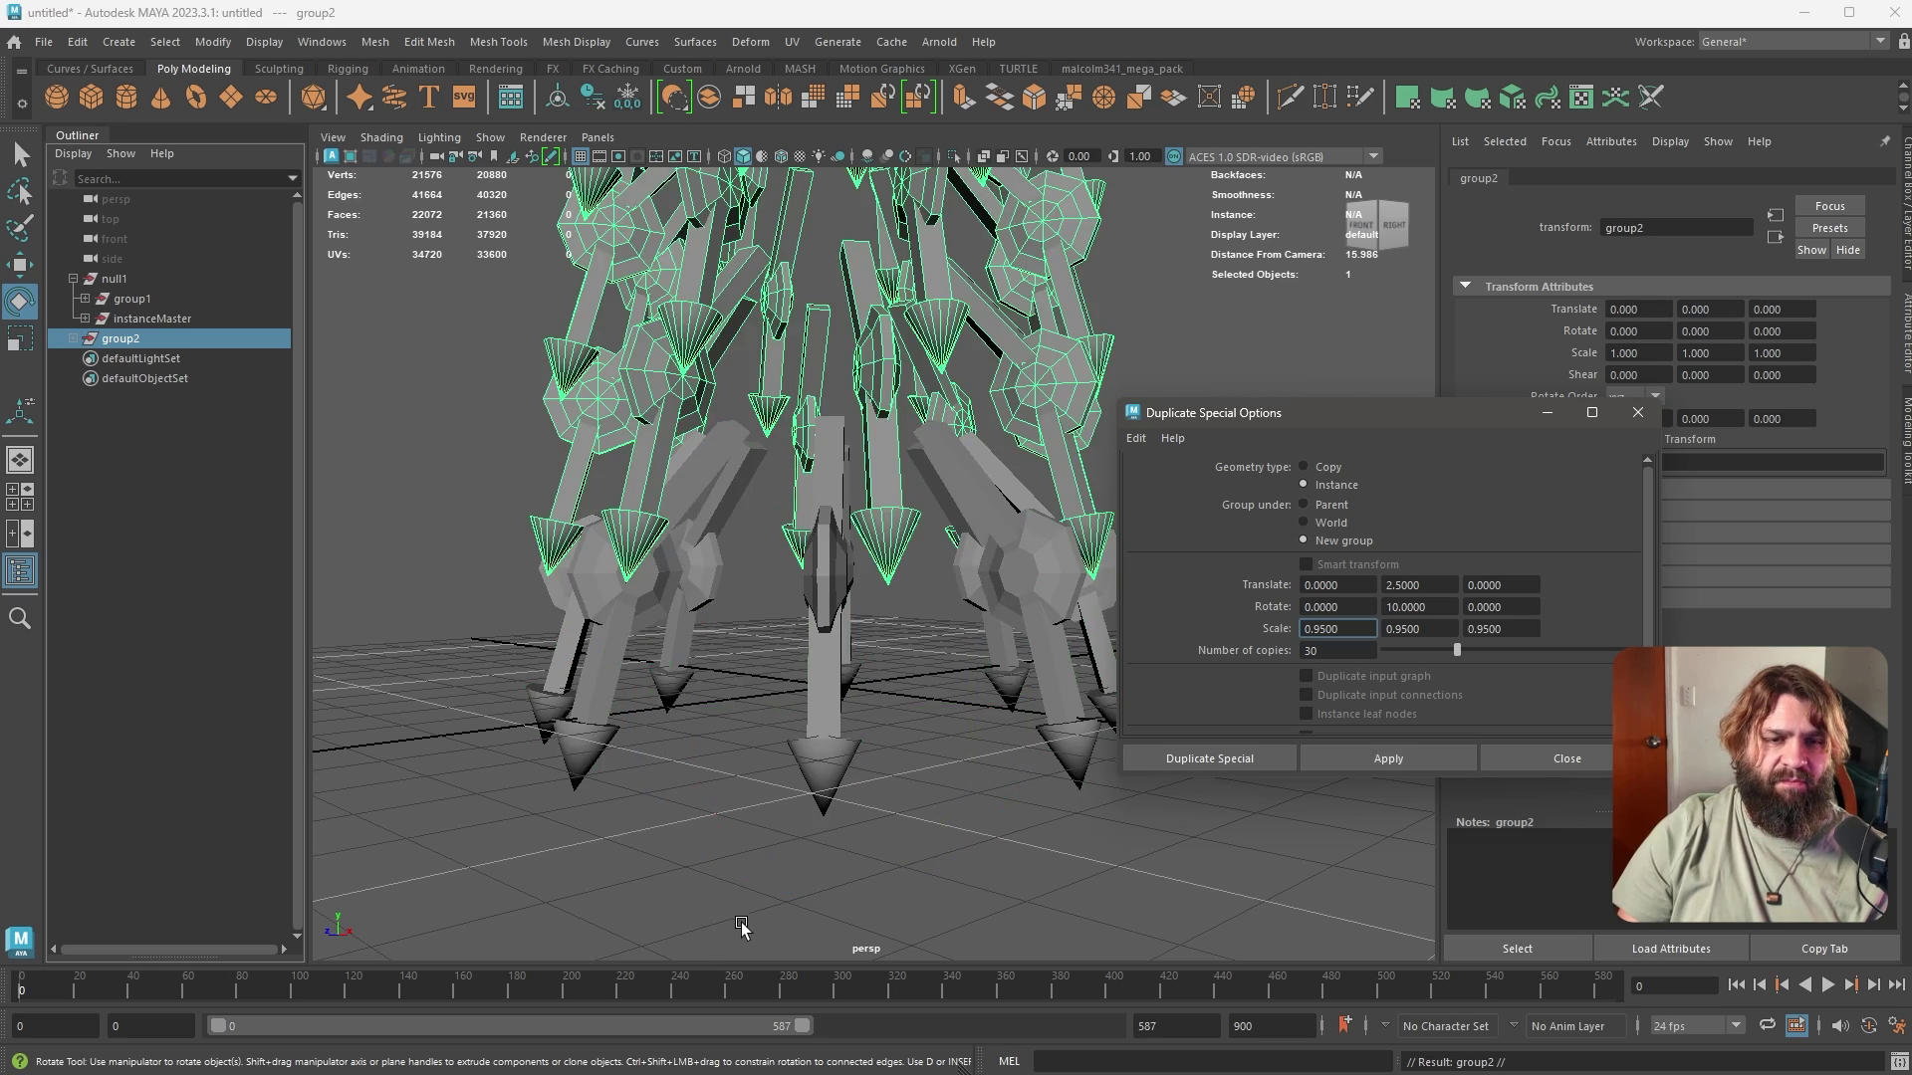
Deselect the new copies and examine the tapering tower of leg rings, both overall and close to its base
right_click_drag(740, 922, 780, 717, "alt")
left_click_drag(836, 660, 942, 745, "alt")
left_click(942, 744)
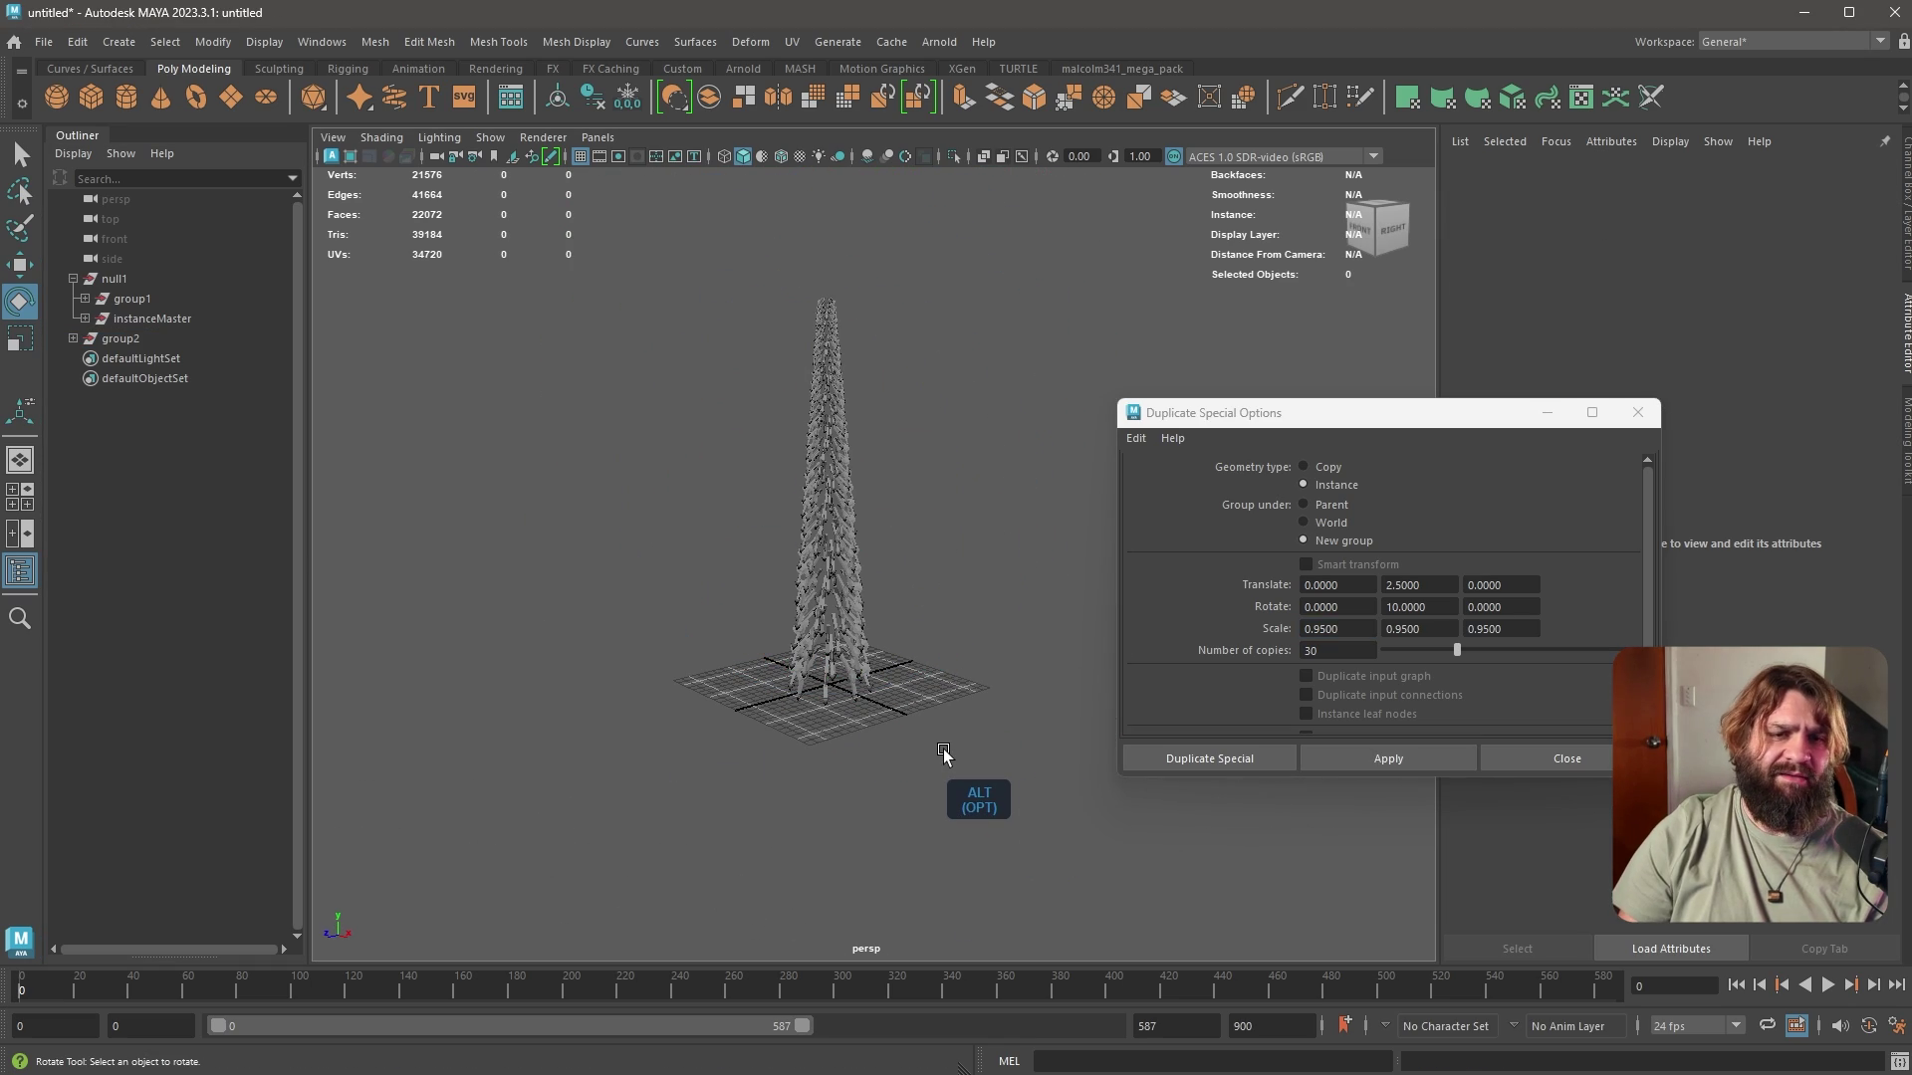
right_click_drag(923, 754, 1135, 826, "alt")
middle_click_drag(797, 836, 845, 708, "alt")
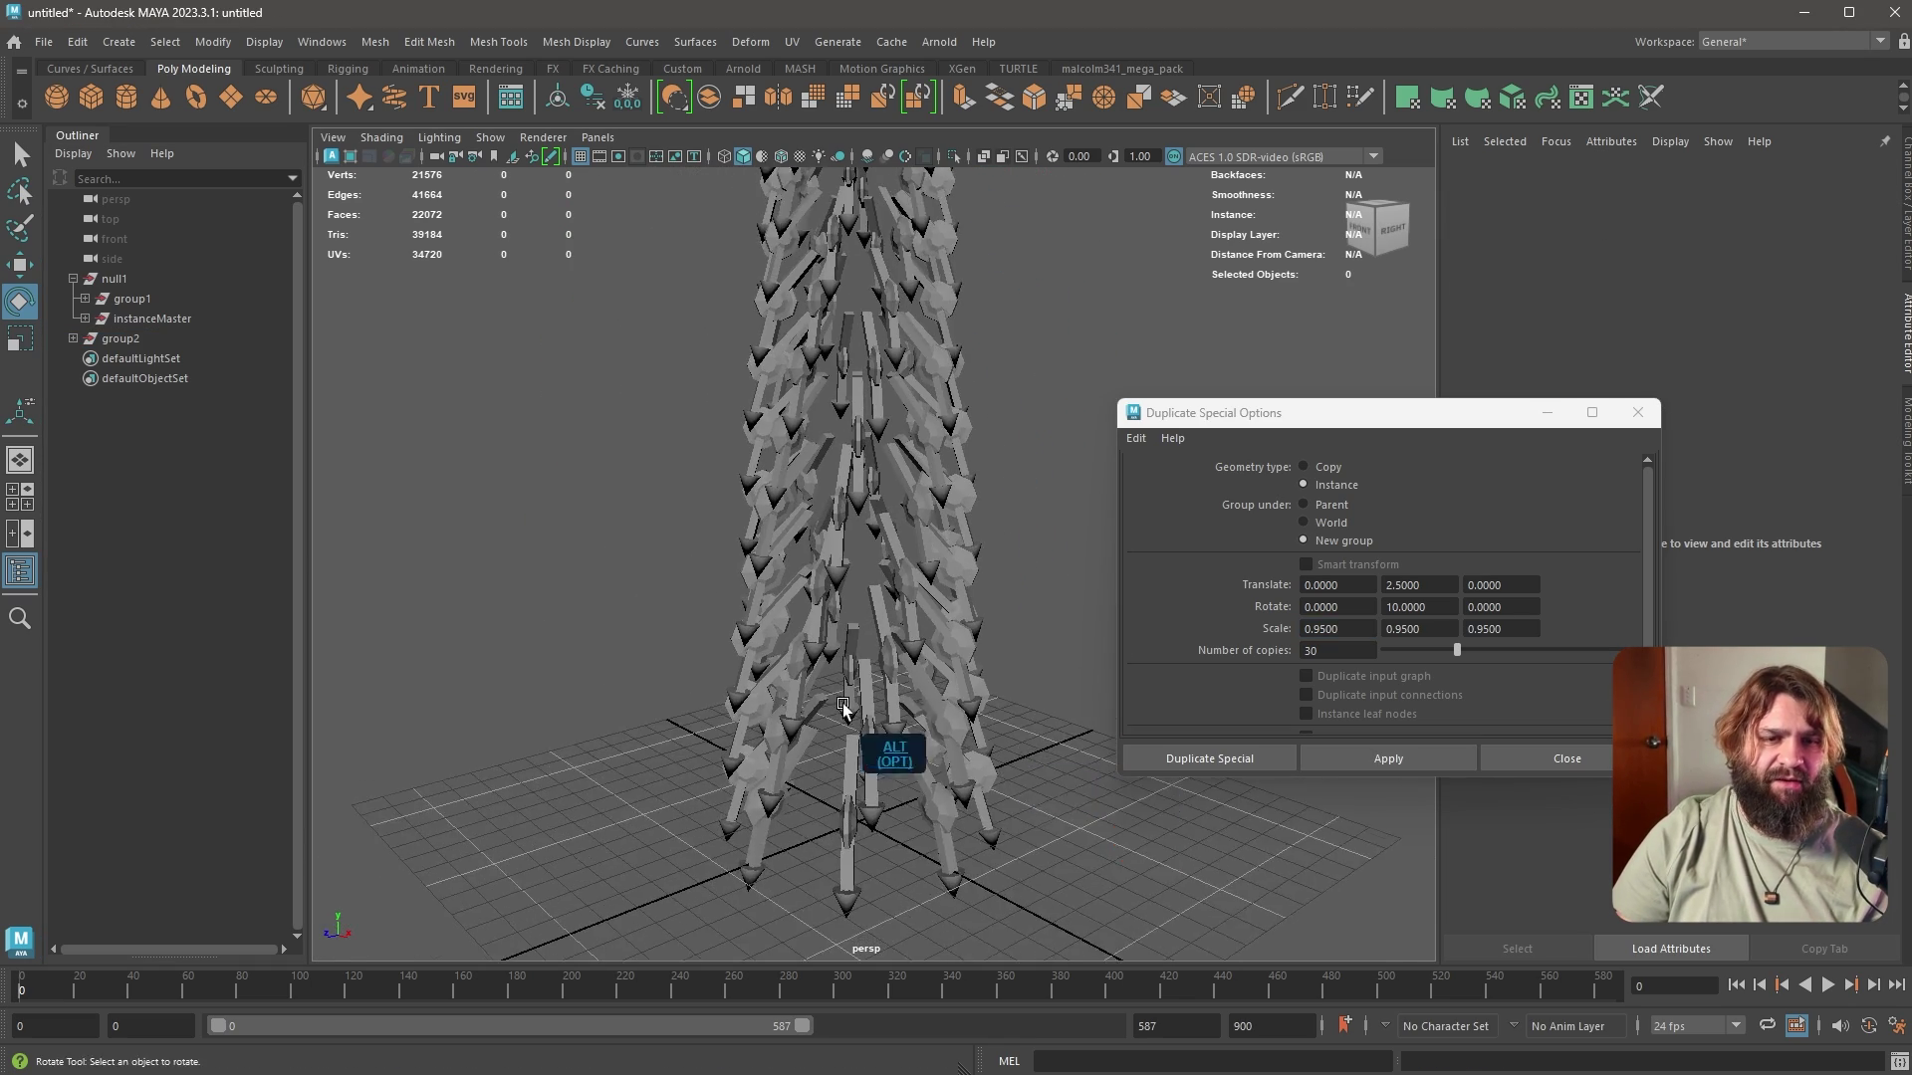
right_click_drag(846, 708, 926, 756, "alt")
middle_click_drag(886, 796, 886, 666, "alt")
left_click_drag(886, 666, 866, 560, "alt")
middle_click_drag(867, 560, 881, 750, "alt")
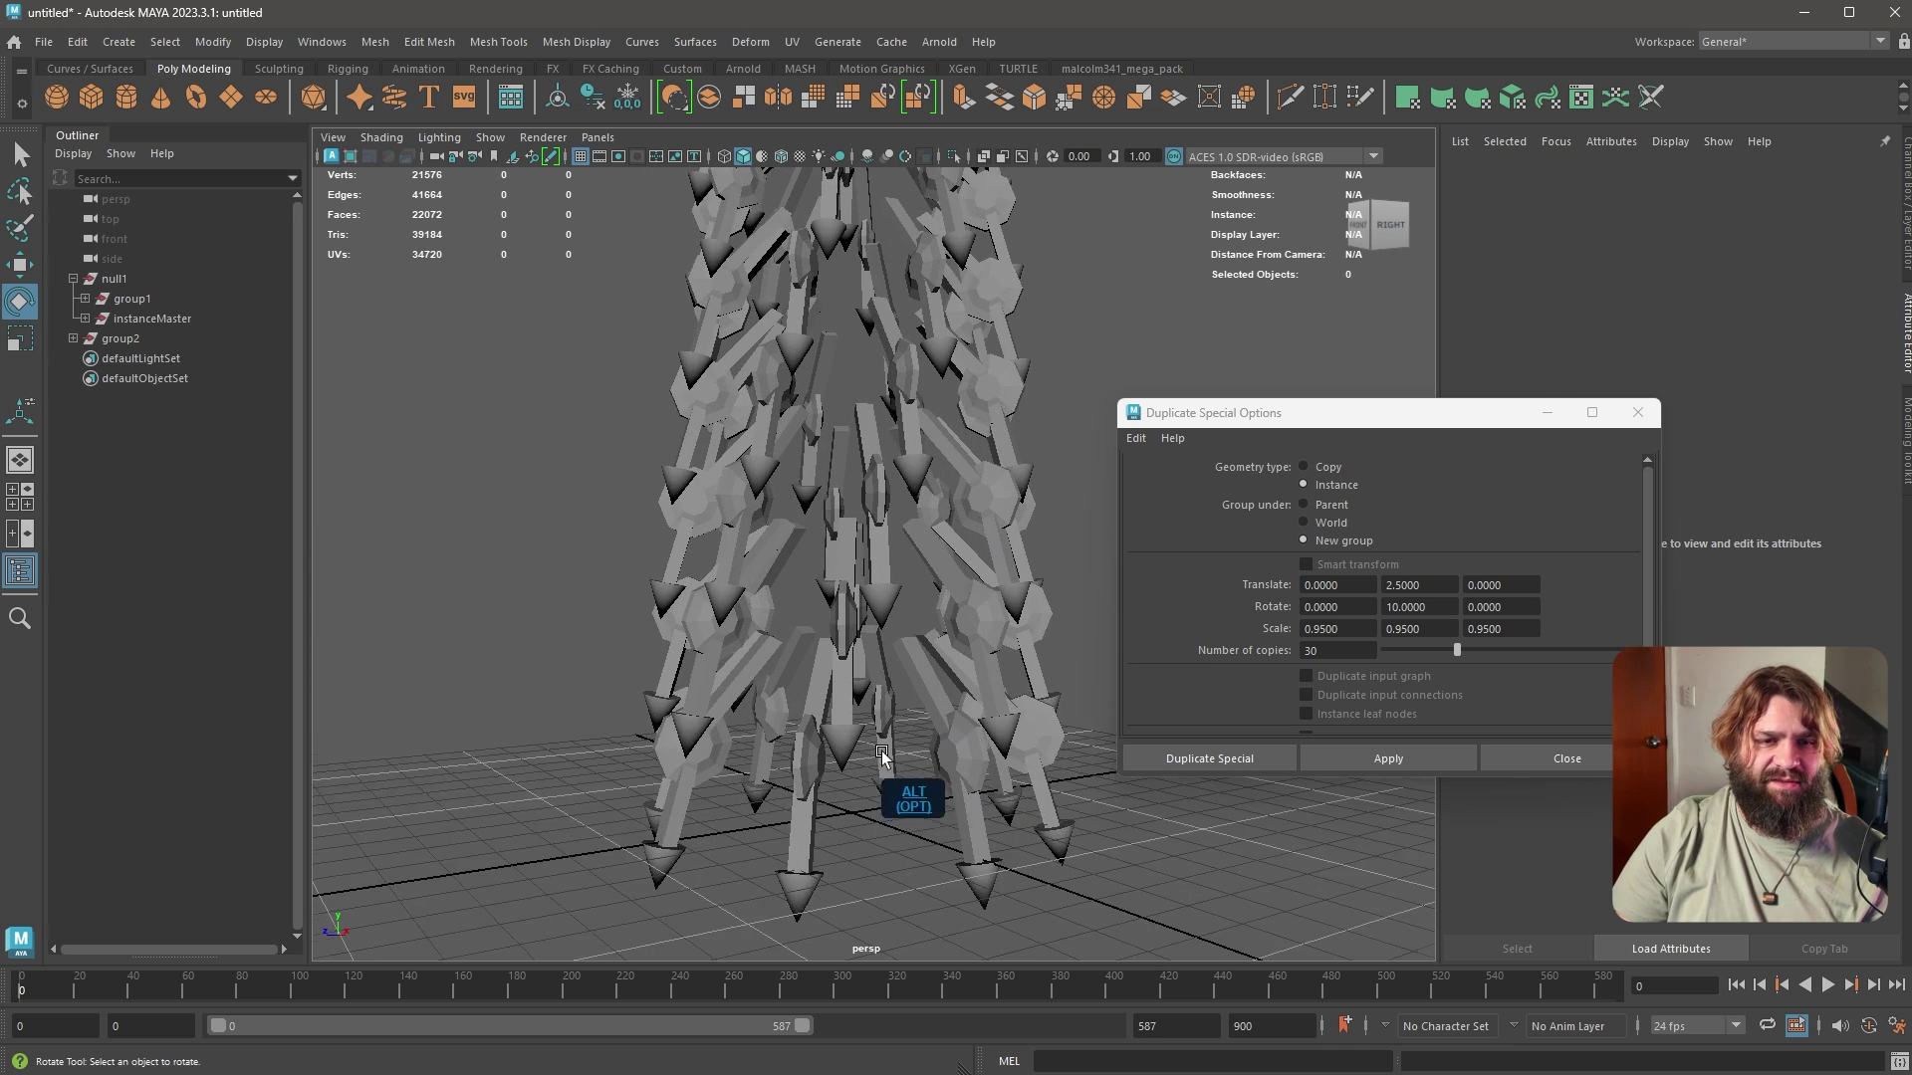
right_click_drag(882, 750, 817, 623, "alt")
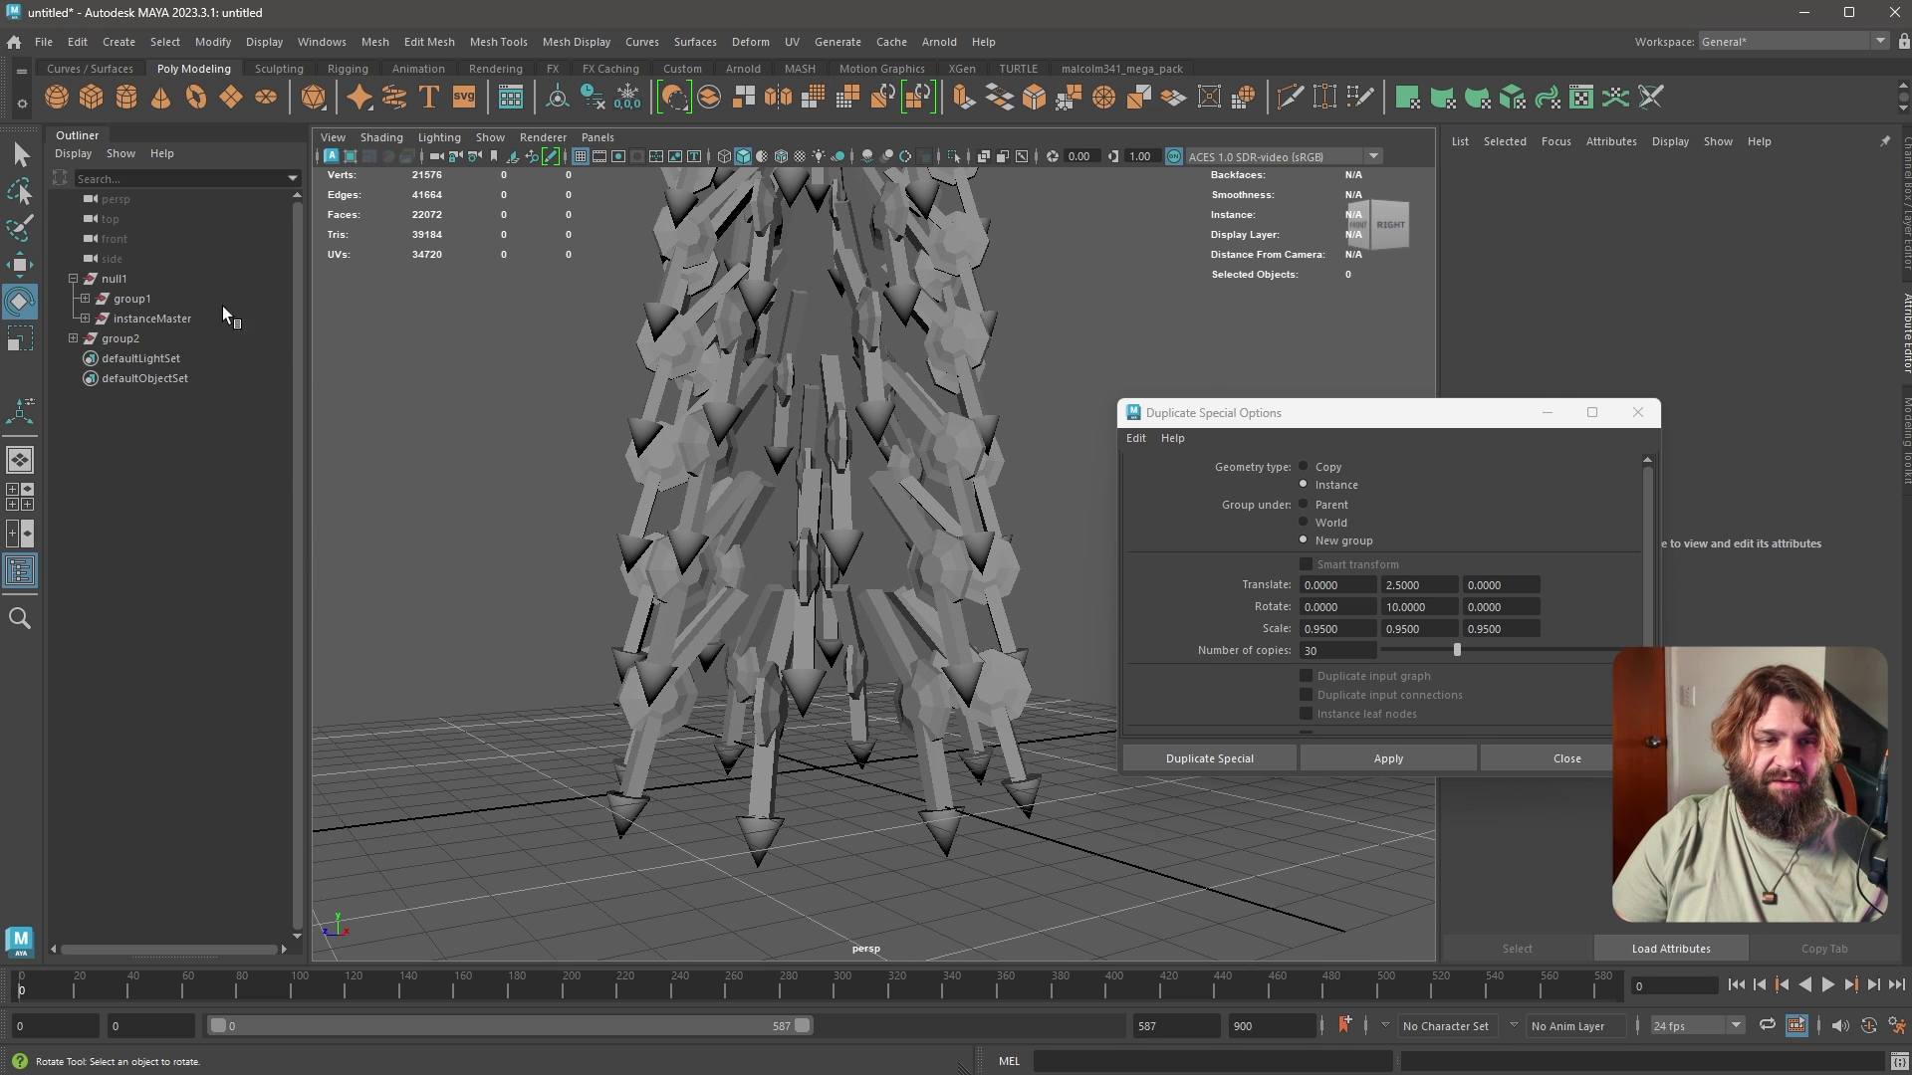
Expand group1 and instanceMaster down to the leg's parts and select pCylinder1 in the master leg
left_click(84, 299)
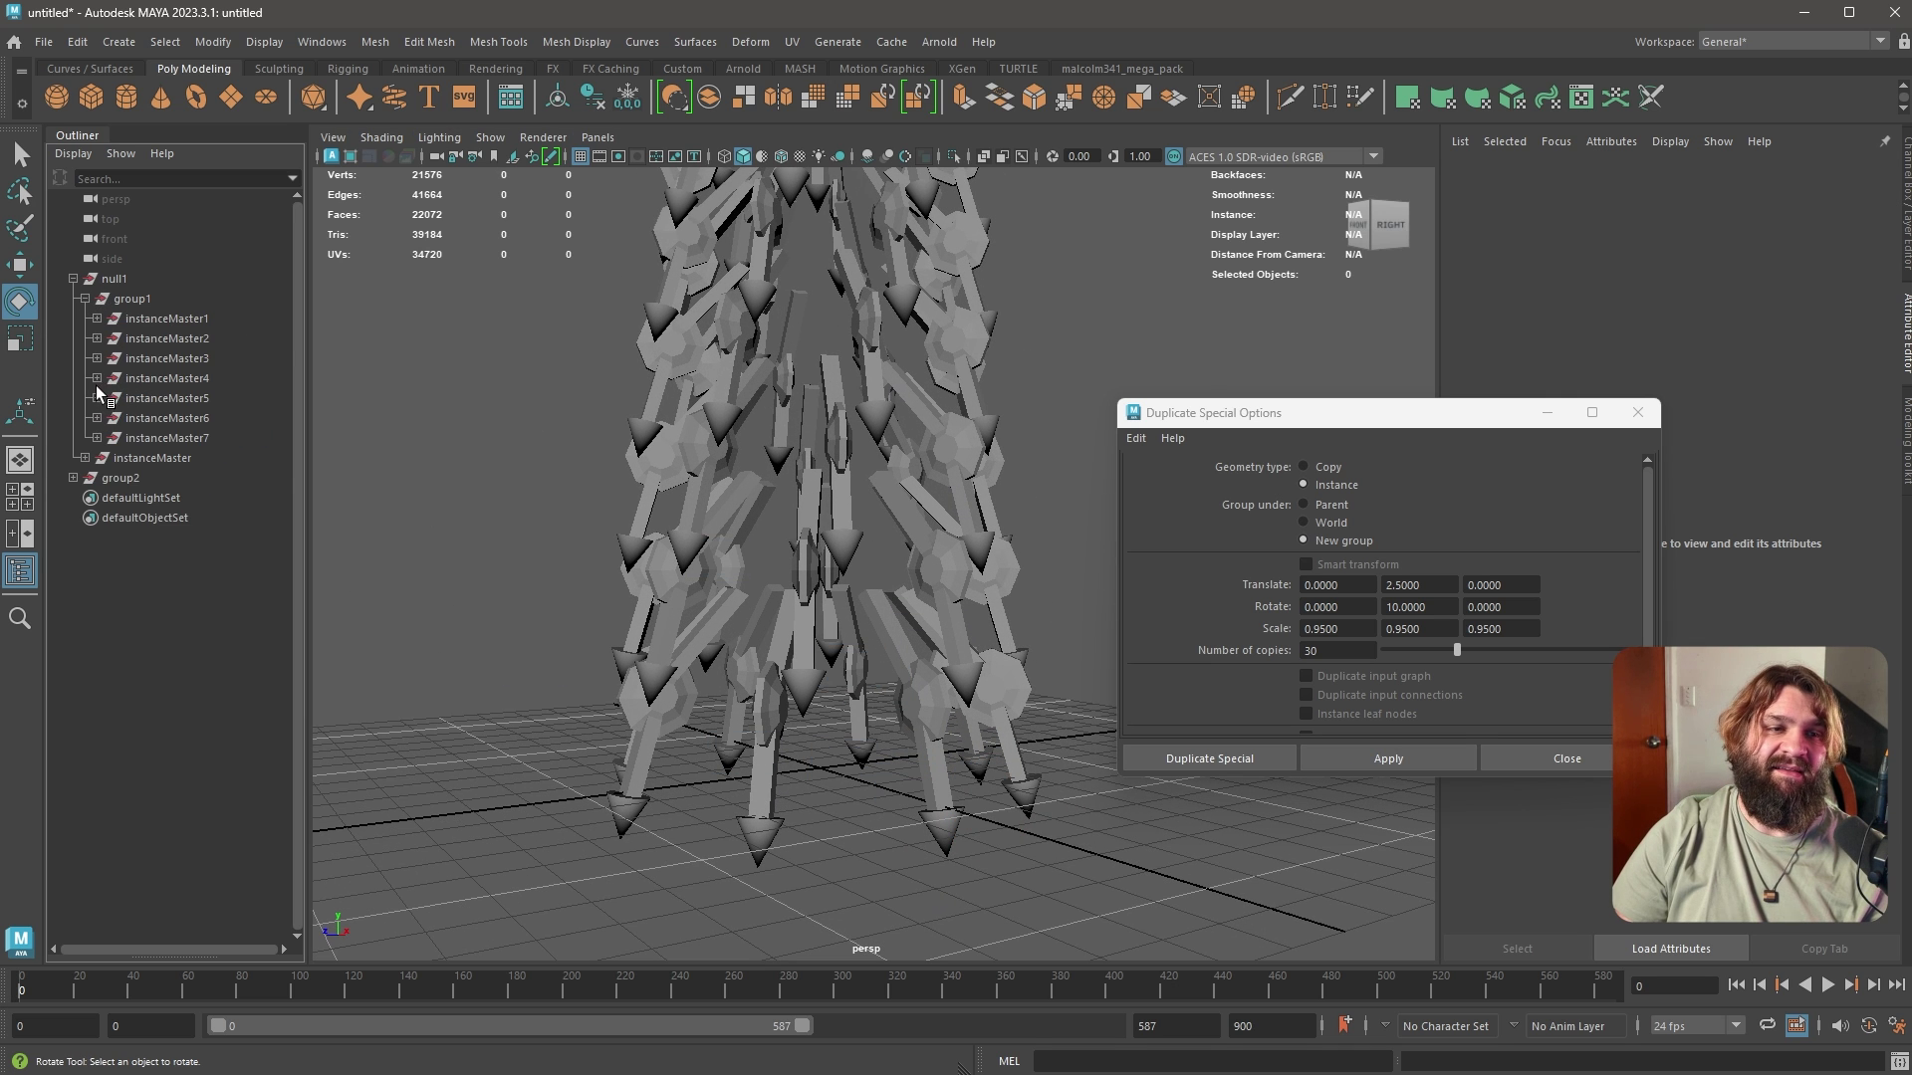
left_click(86, 458)
left_click(97, 477)
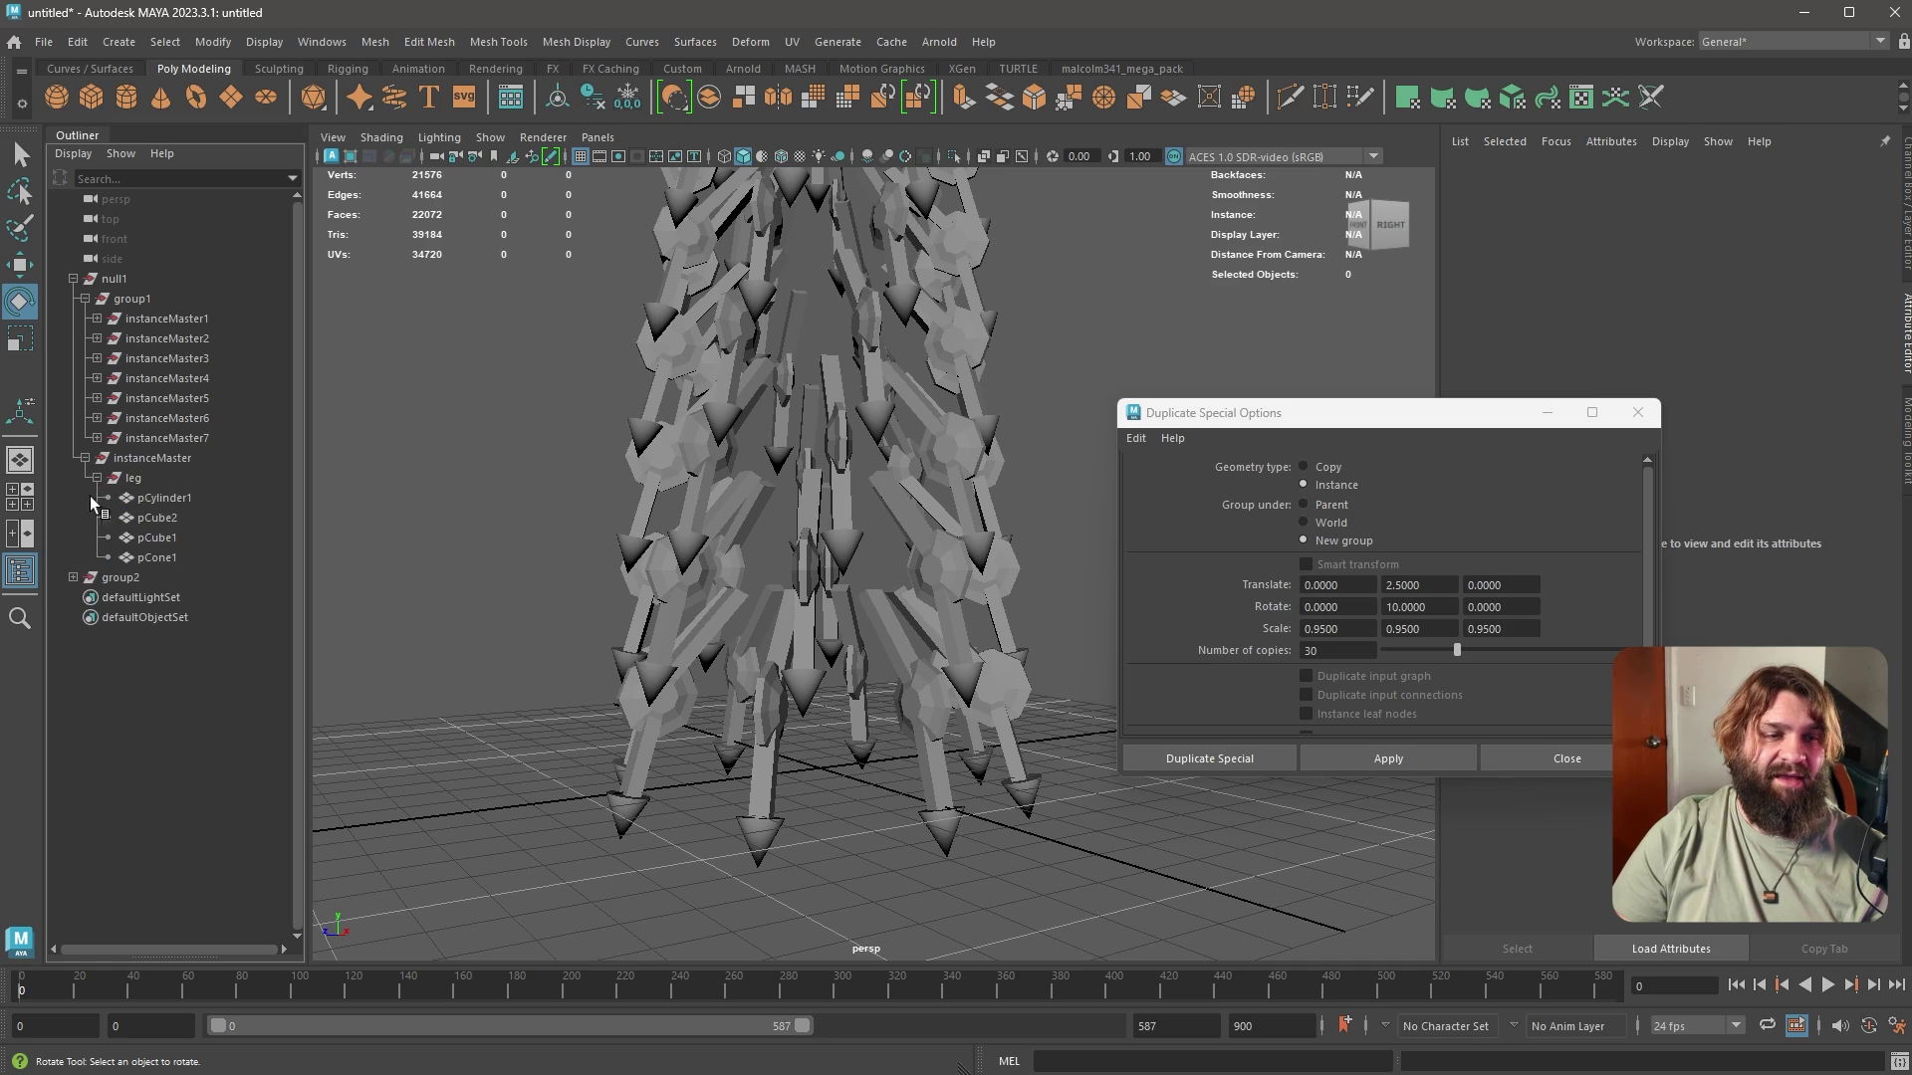
left_click(179, 498)
left_click_drag(538, 797, 717, 679, "alt")
right_click_drag(716, 679, 665, 738, "alt")
middle_click_drag(498, 802, 713, 711, "alt")
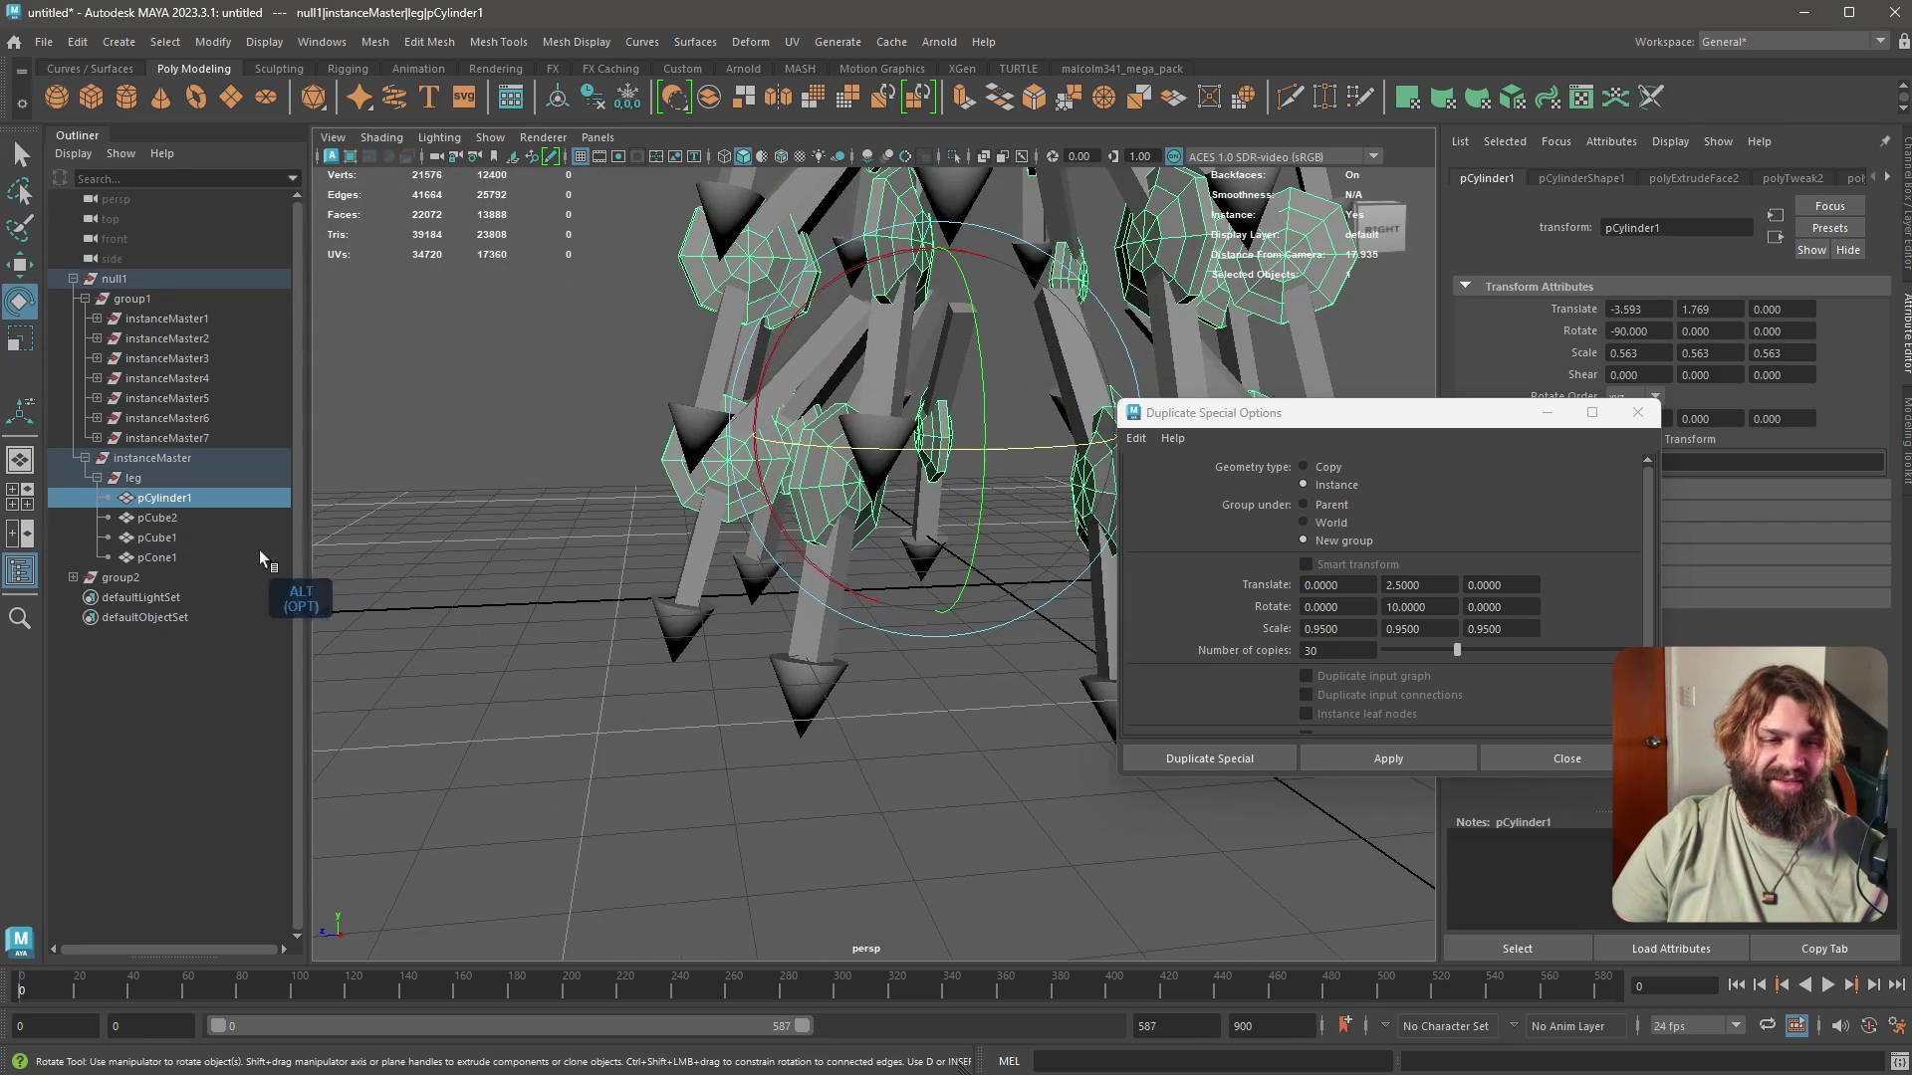
Try rotating the master leg's pCube2 segment, and undo the trial changes
left_click(171, 521)
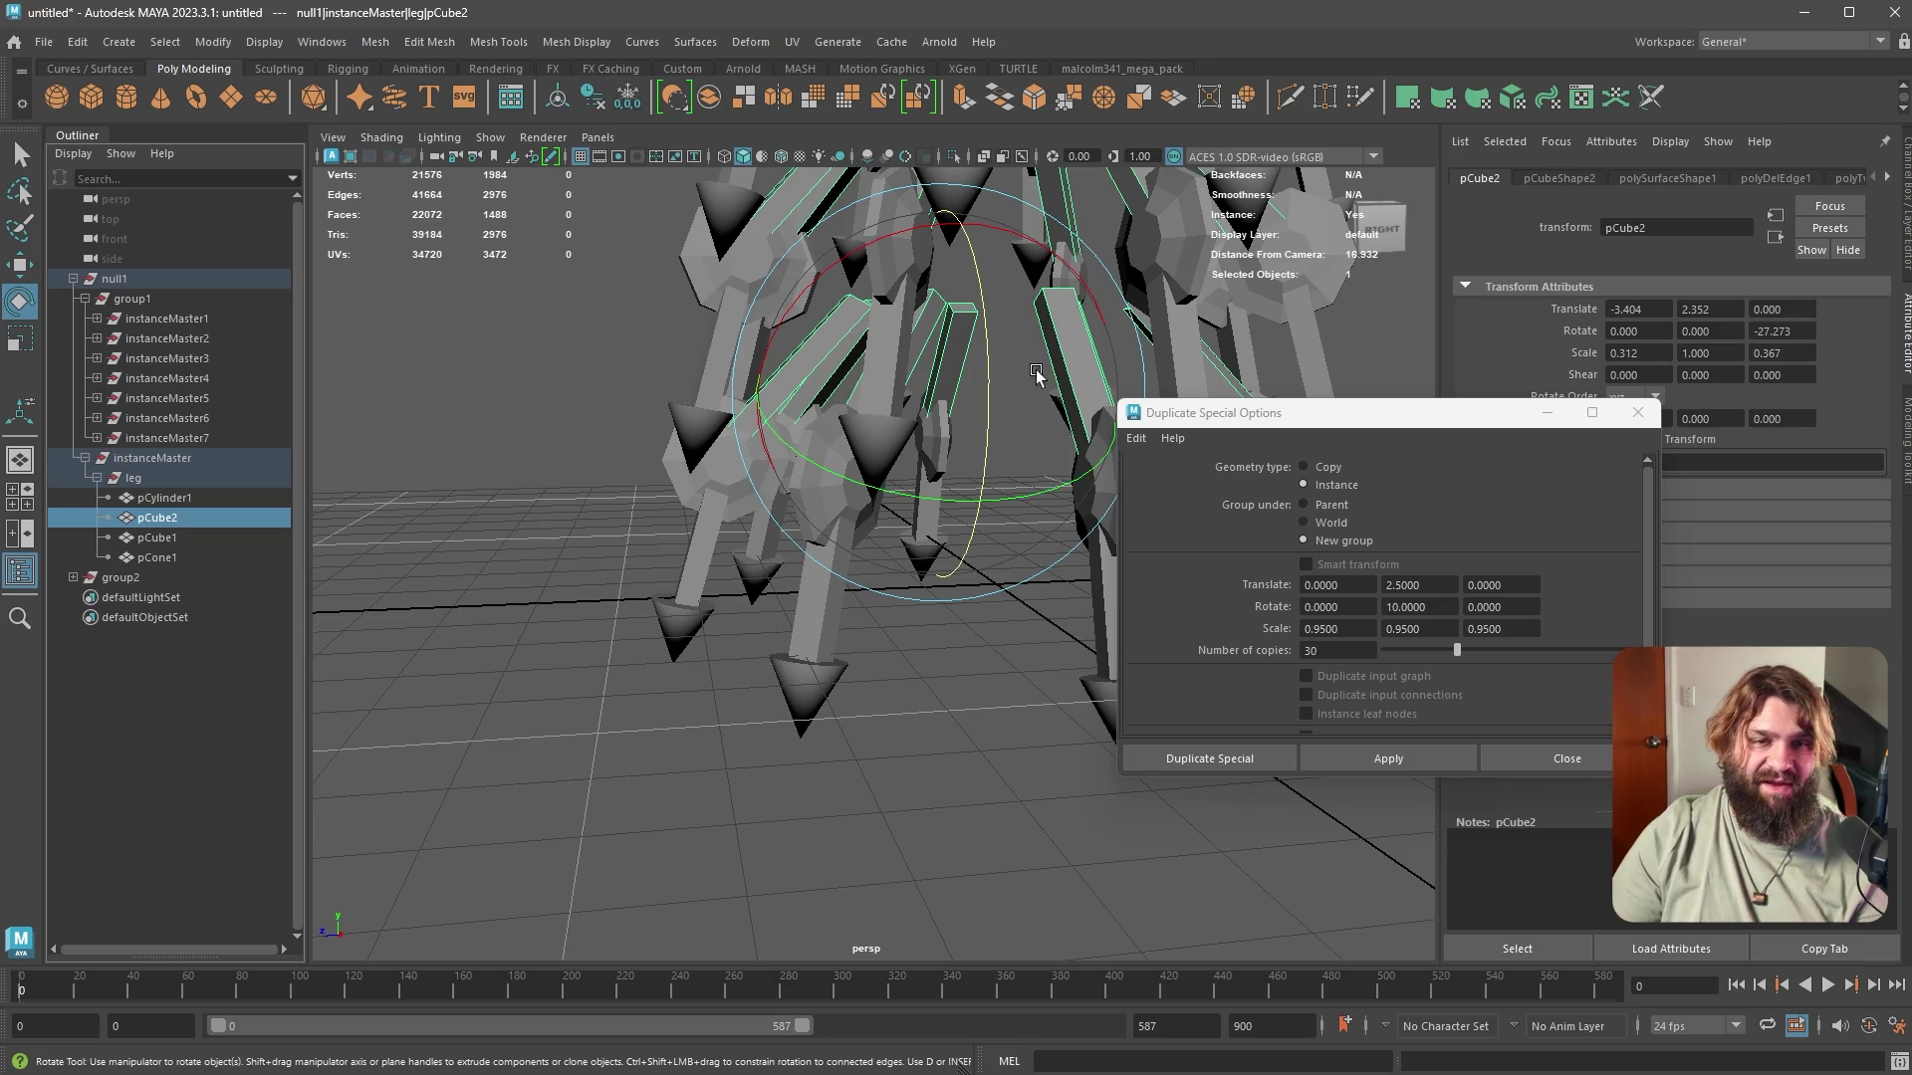
left_click_drag(862, 257, 805, 413)
right_click_drag(806, 414, 747, 349, "alt")
middle_click_drag(747, 349, 667, 564, "alt")
left_click_drag(667, 563, 761, 731, "alt")
middle_click_drag(760, 731, 901, 393, "alt")
right_click_drag(901, 393, 1067, 672, "alt")
middle_click_drag(940, 742, 985, 698, "alt")
left_click_drag(953, 622, 912, 526)
key("ctrl+z")
key("ctrl+z")
key("ctrl+z")
Bevel the perimeter edges of the flat cap face on a leg-tip cone and return to object mode
right_click_drag(912, 526, 725, 614, "alt")
left_click(724, 614)
left_click(524, 785)
left_click(683, 671)
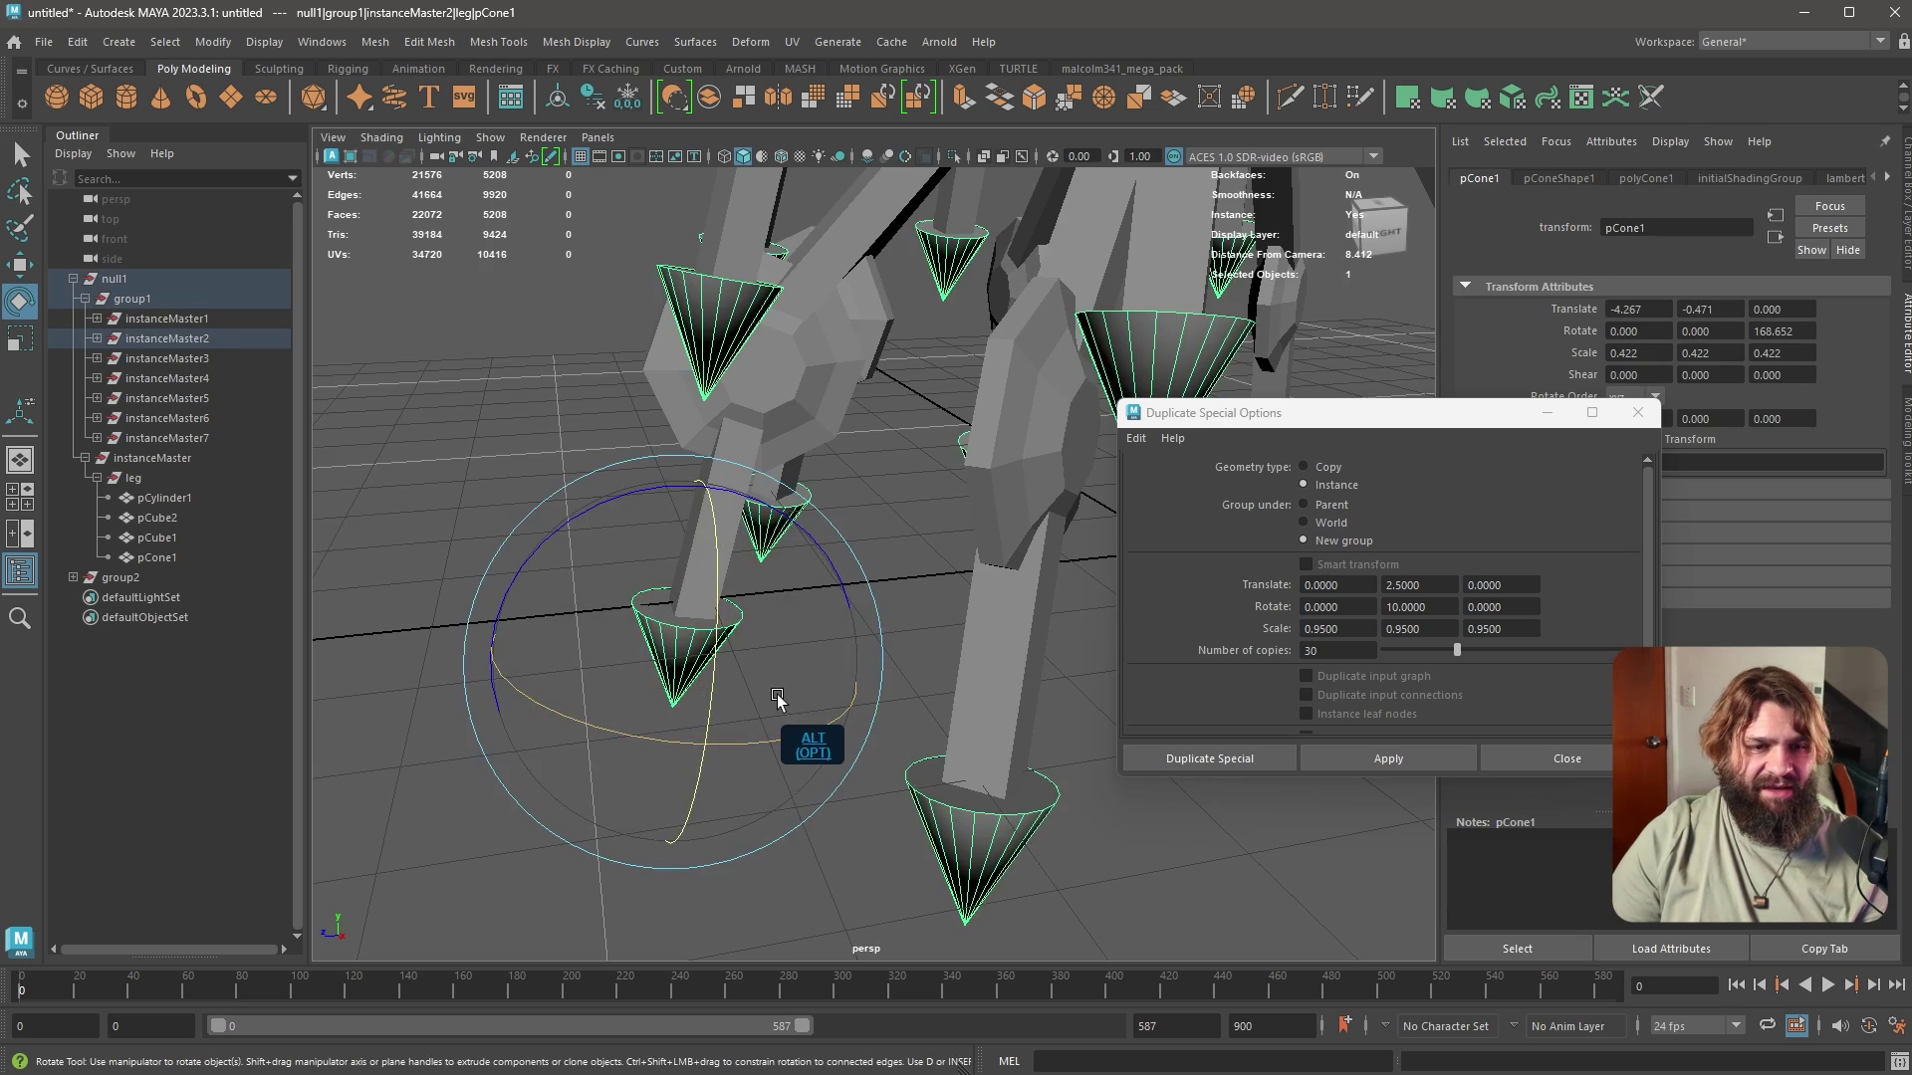
middle_click_drag(781, 700, 854, 662, "alt")
right_click_drag(796, 642, 804, 545, "alt")
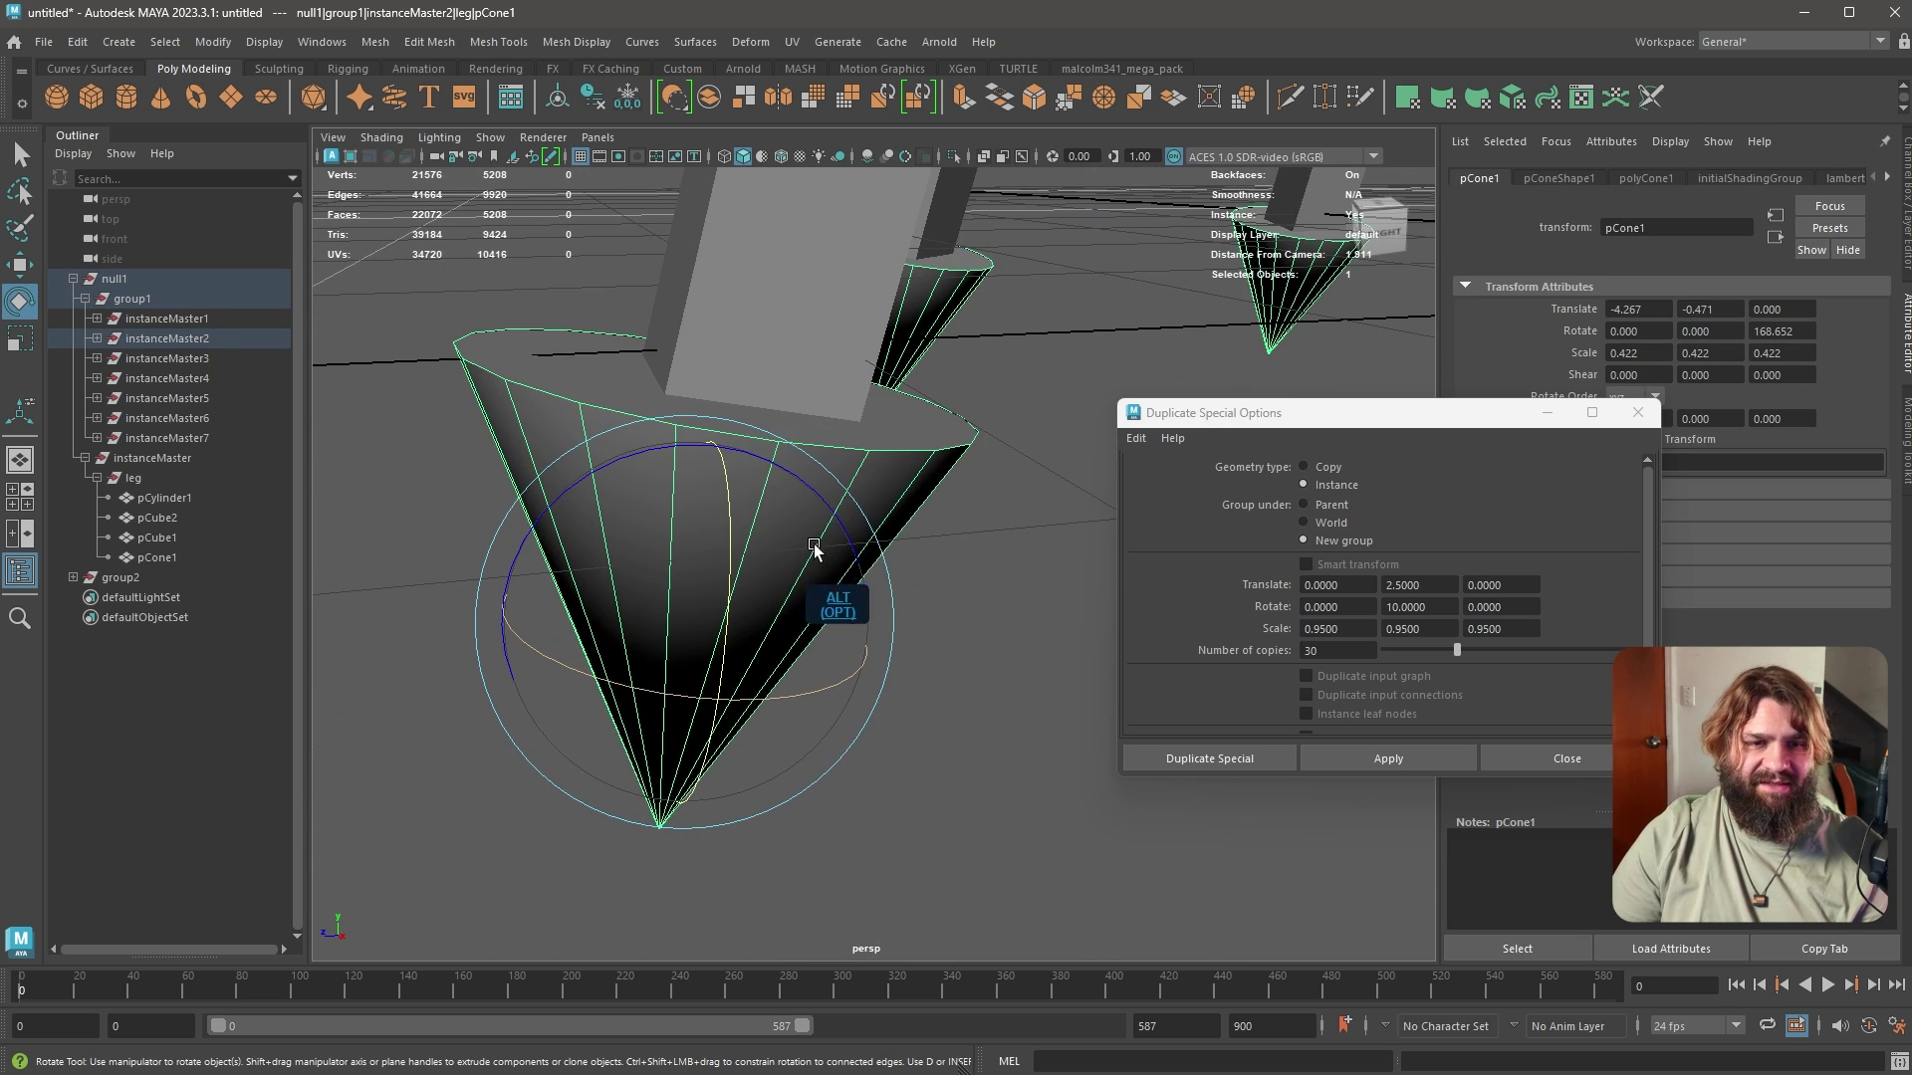
right_click_drag(872, 419, 873, 477)
left_click(915, 428)
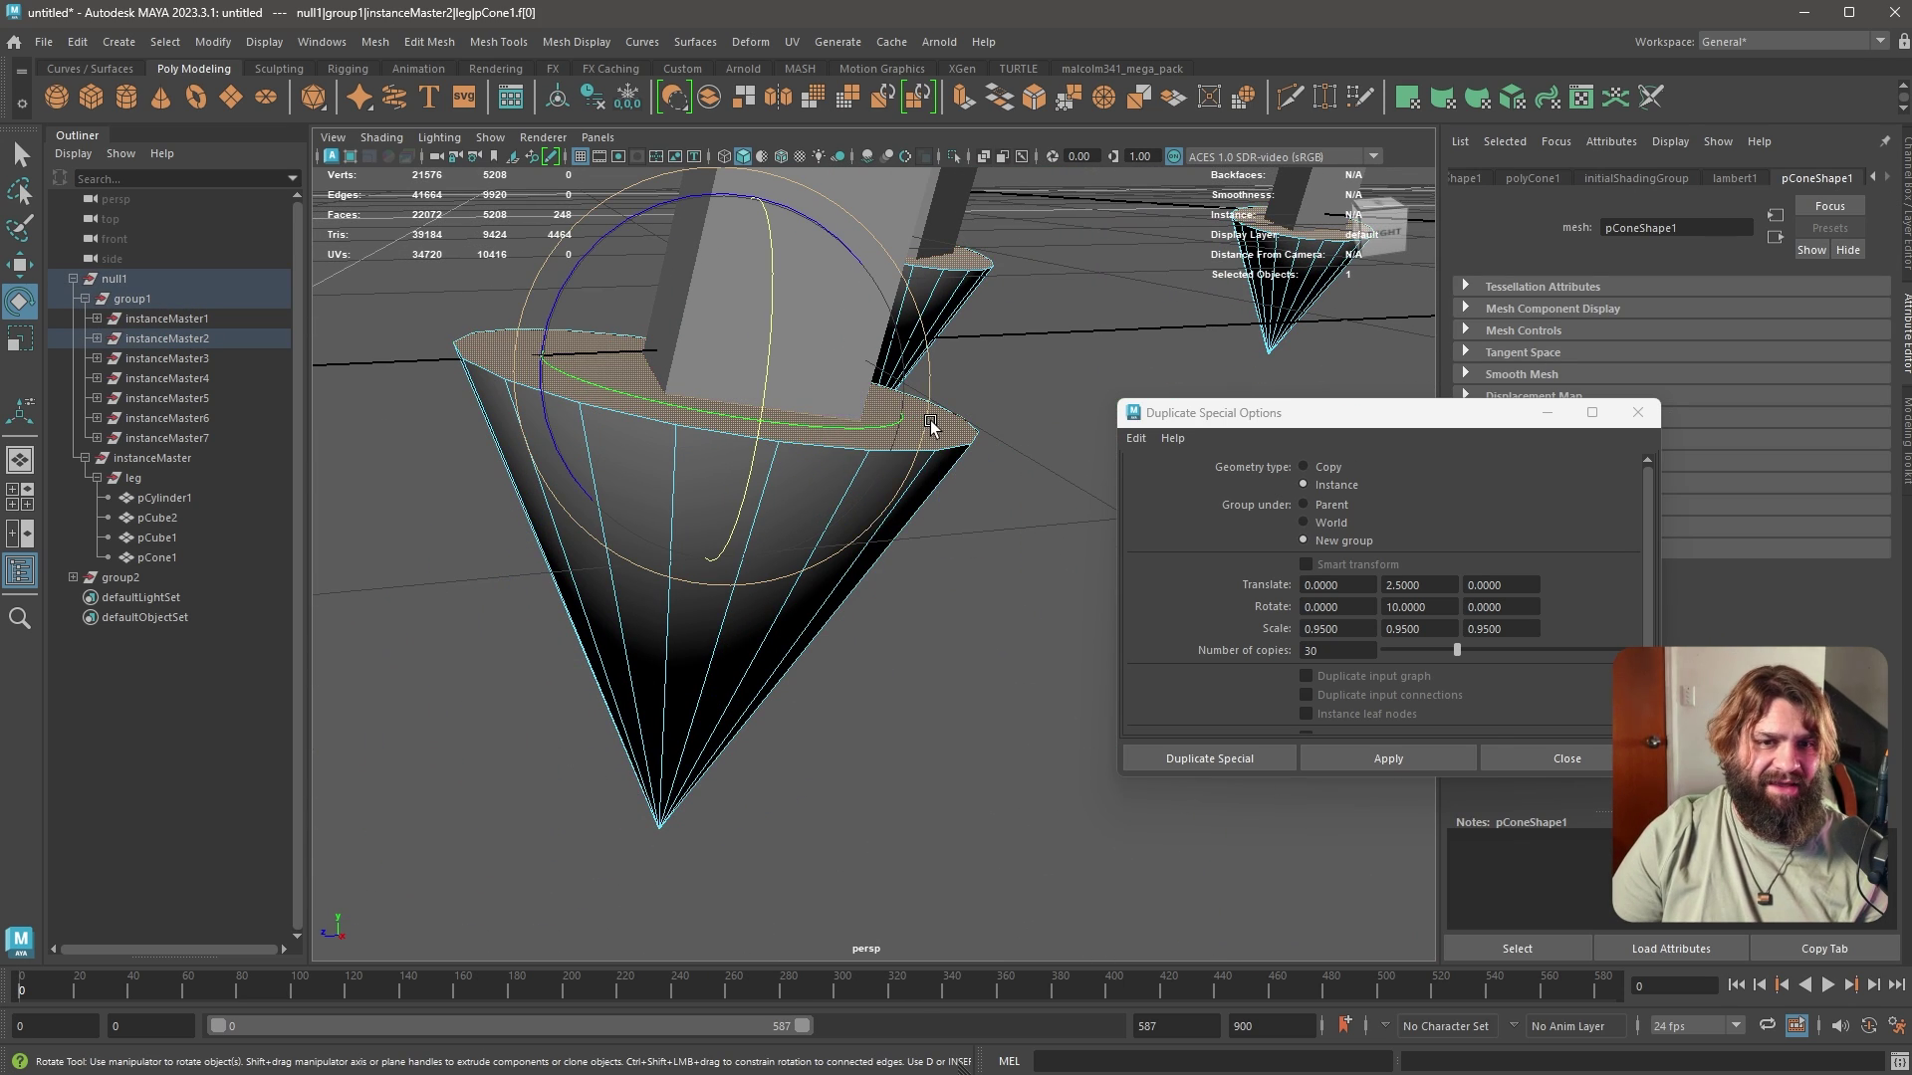
right_click_drag(931, 422, 937, 313, "ctrl")
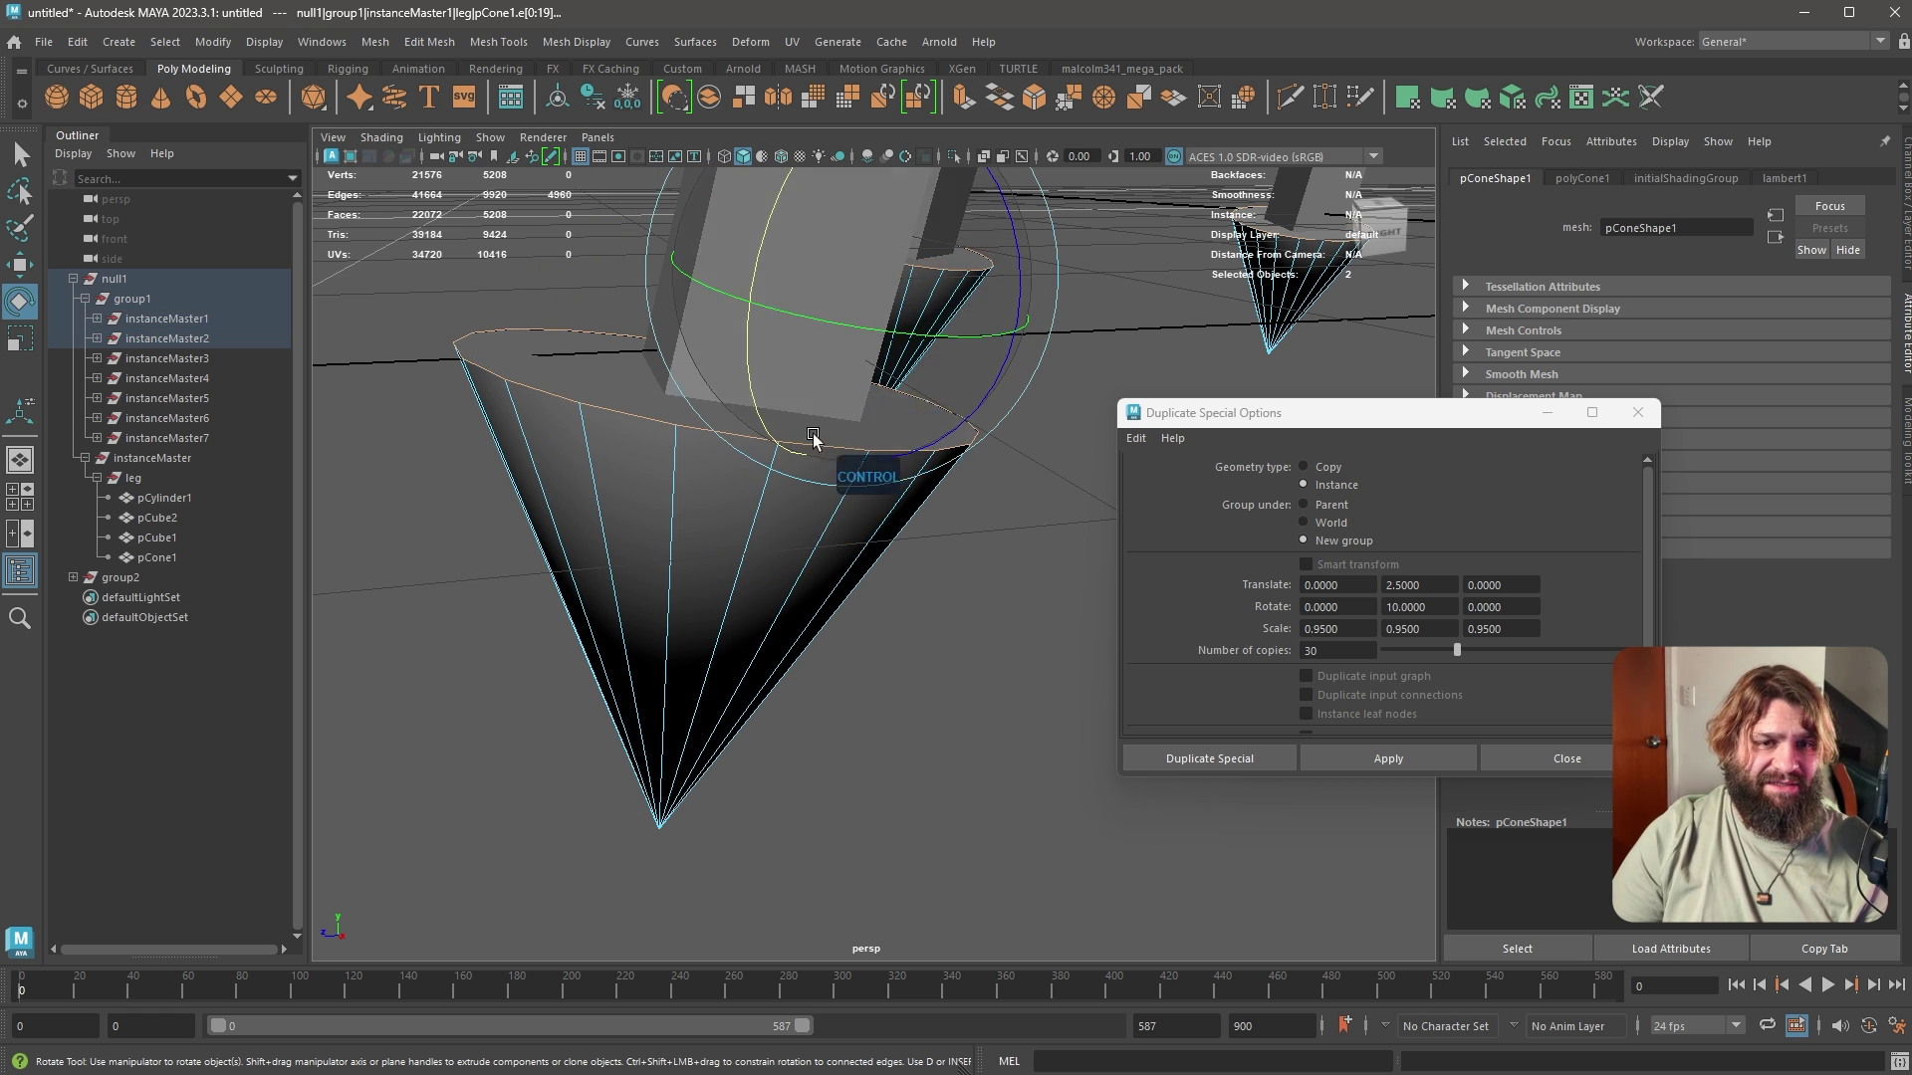
right_click_drag(834, 461, 936, 455, "shift")
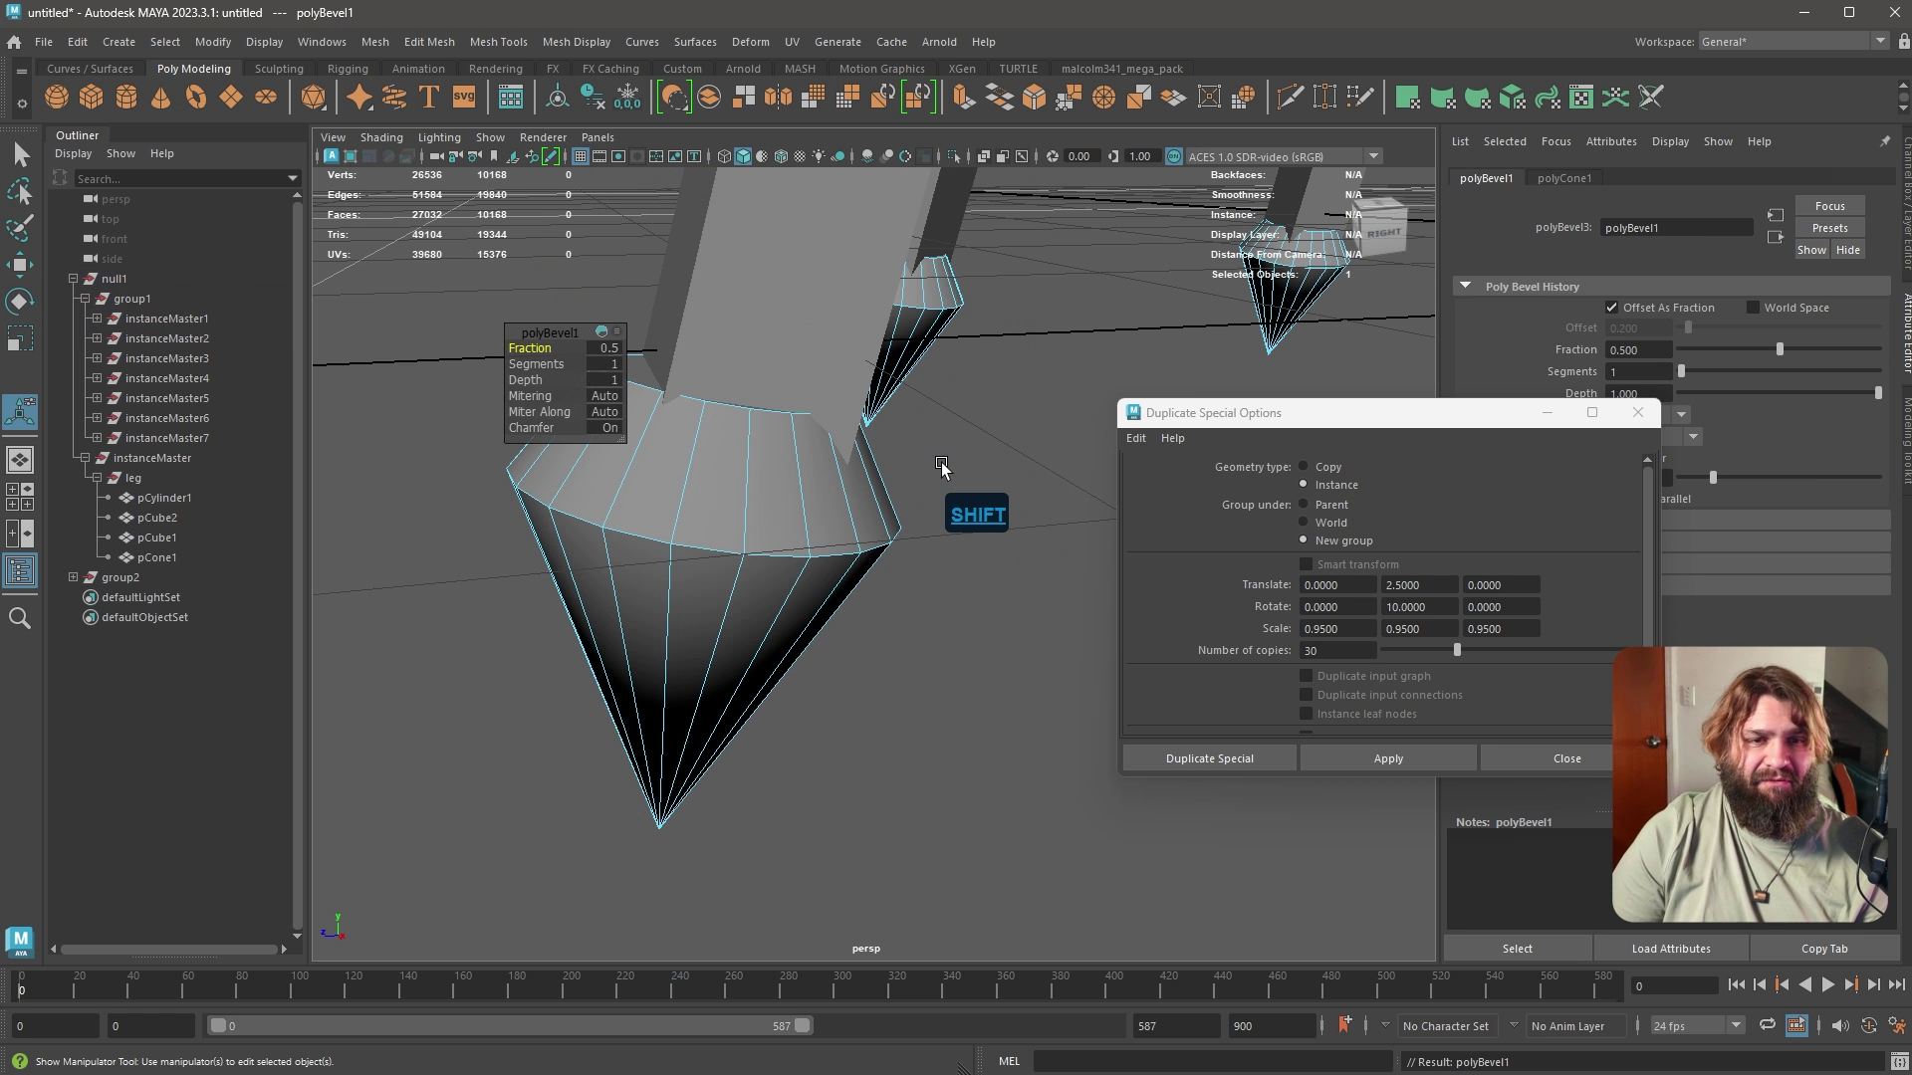
right_click_drag(765, 416, 889, 541)
Examine the bevelled leg-tip cones along the tower and around its base
middle_click_drag(889, 540, 826, 582, "alt")
left_click_drag(826, 583, 866, 597, "alt")
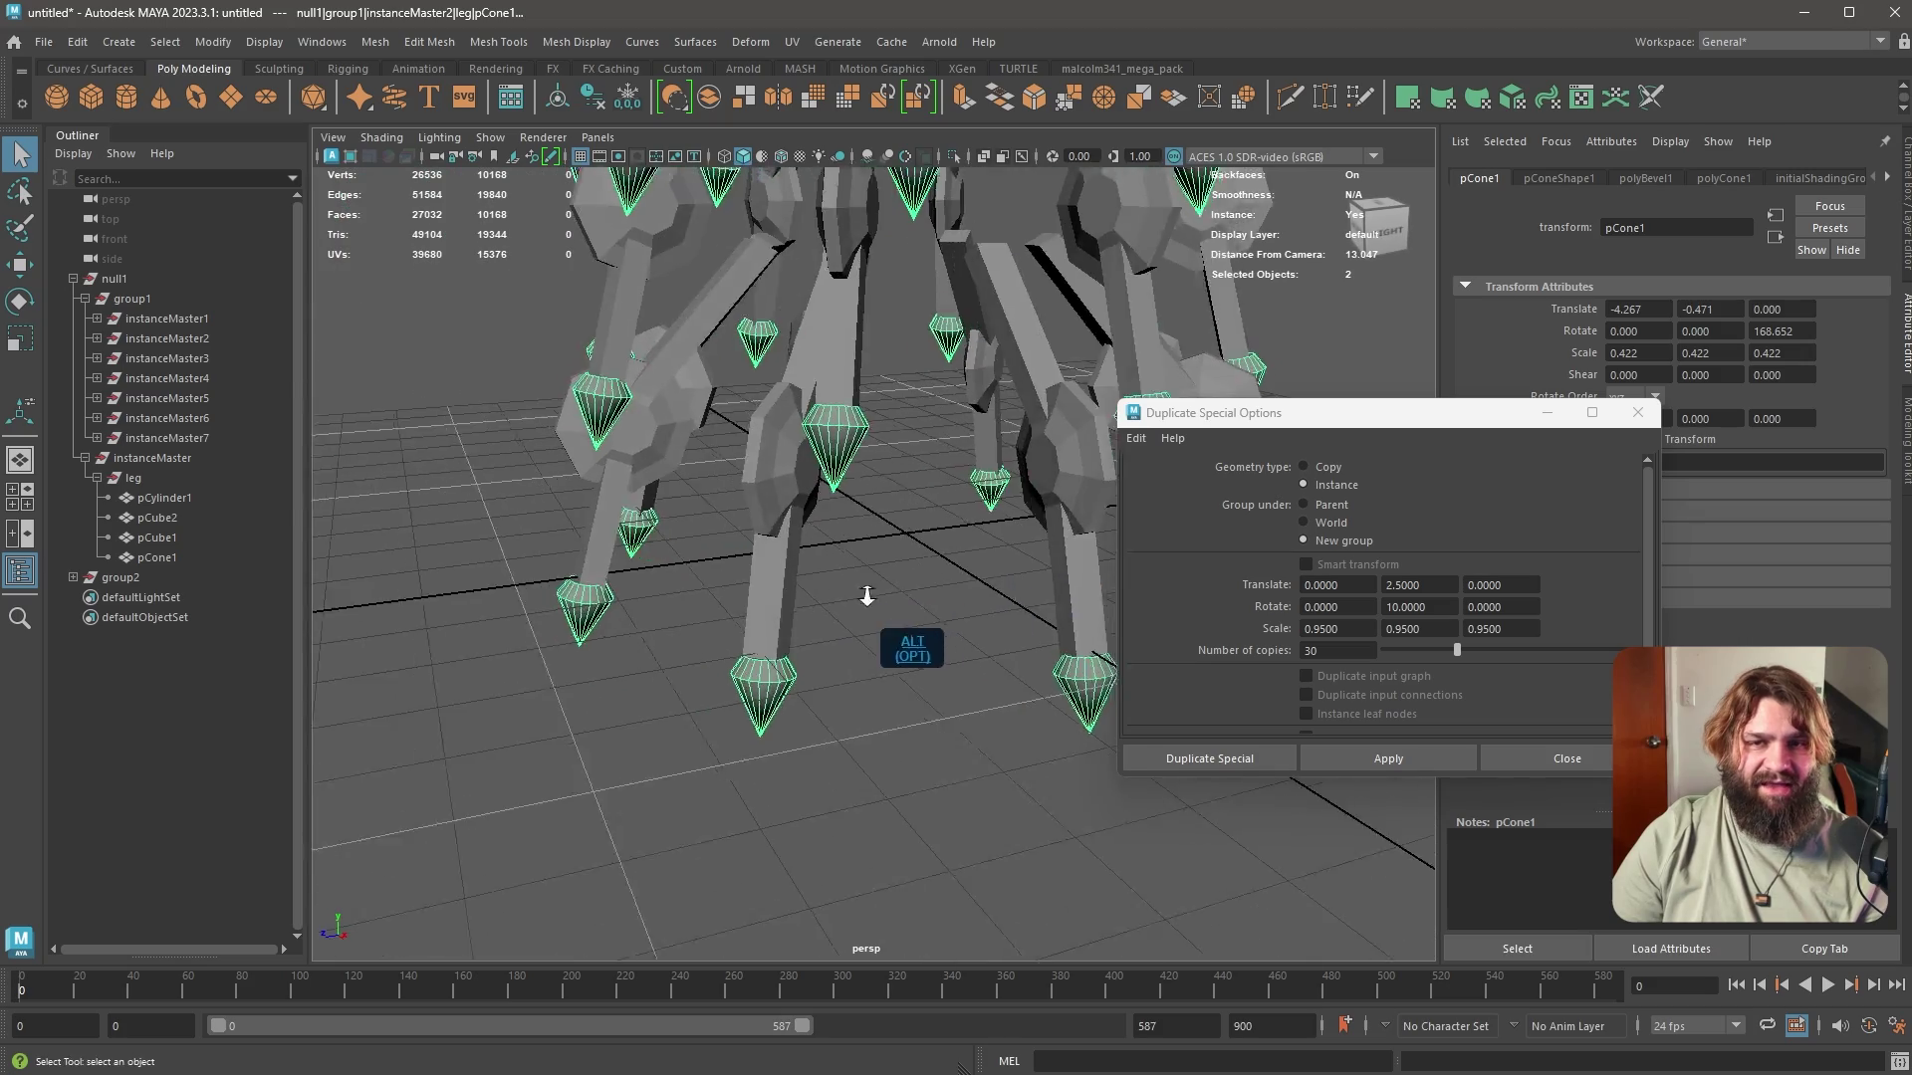
right_click_drag(866, 597, 718, 711, "alt")
middle_click_drag(719, 712, 922, 601, "alt")
right_click_drag(922, 601, 934, 637, "alt")
middle_click_drag(934, 638, 924, 520, "alt")
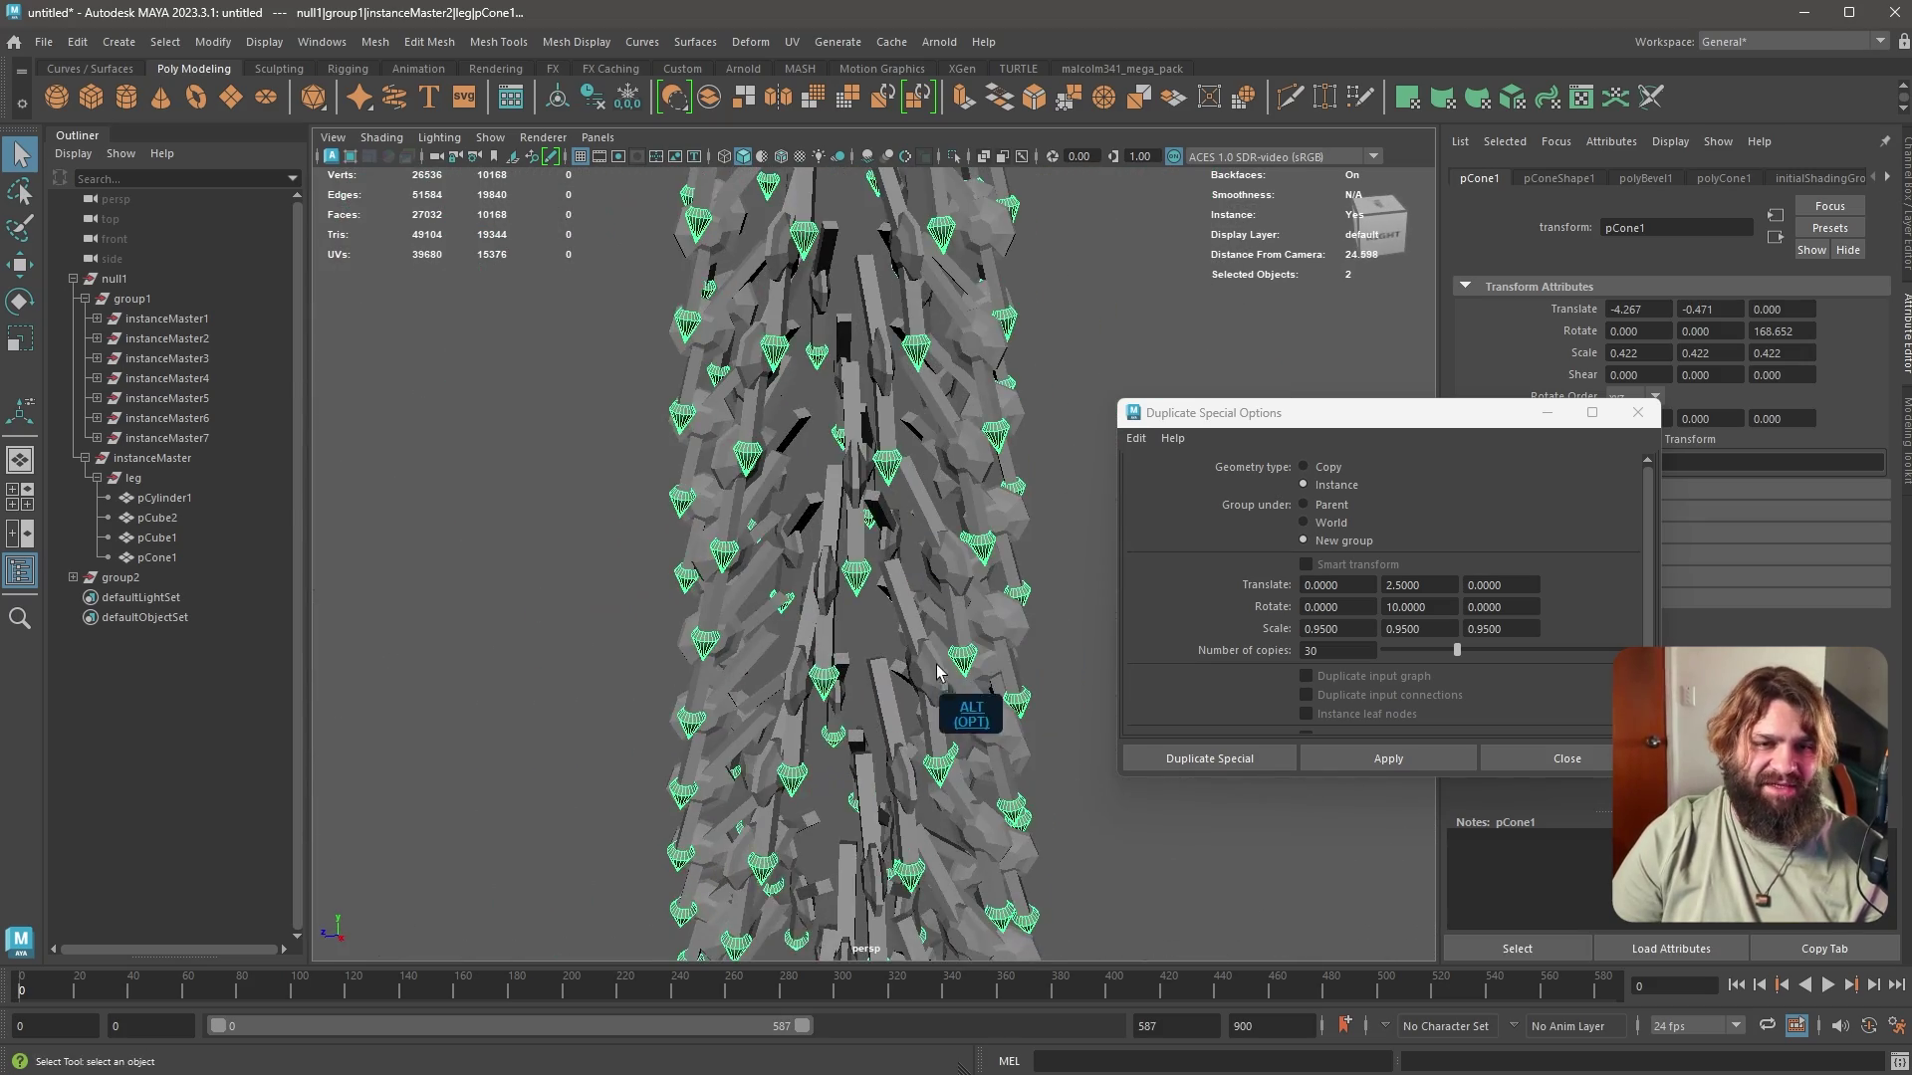
left_click_drag(939, 673, 1045, 627, "alt")
middle_click_drag(1045, 627, 821, 414, "alt")
middle_click_drag(827, 756, 833, 569, "alt")
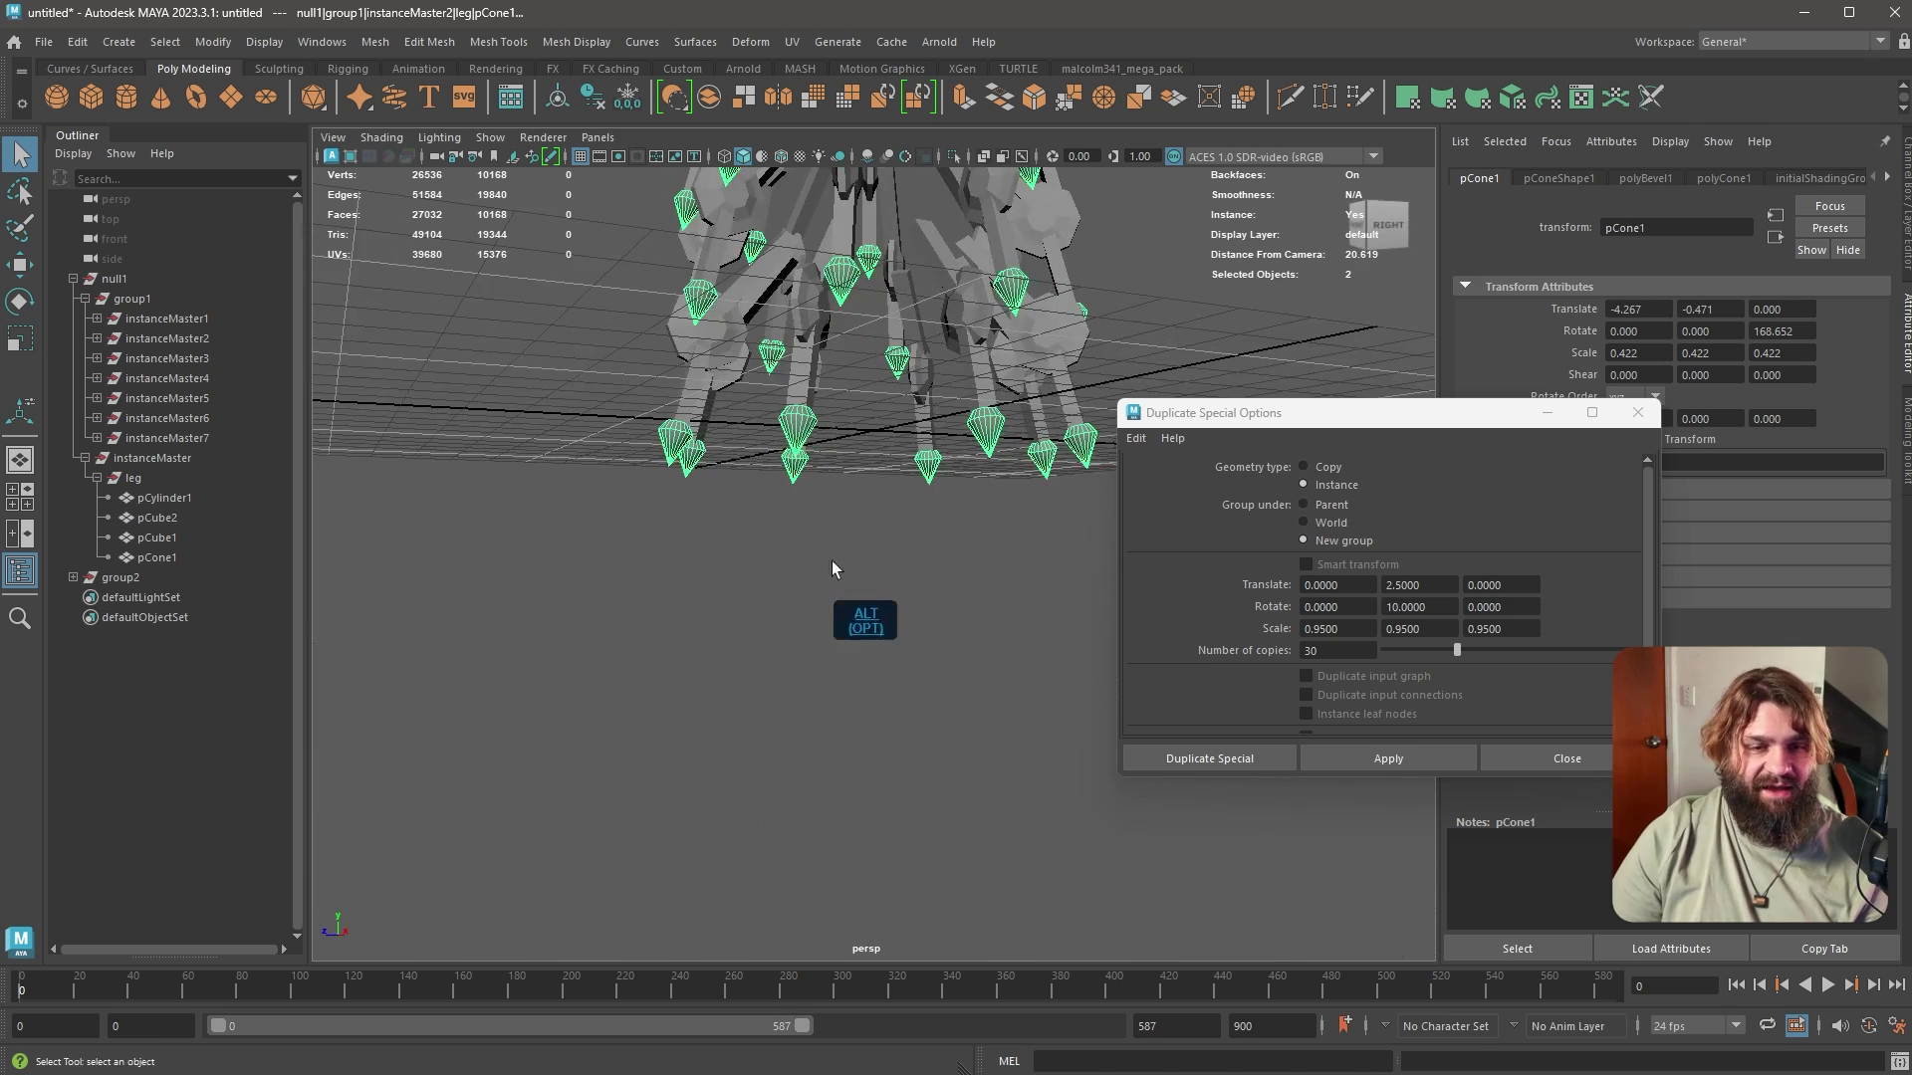
left_click_drag(833, 569, 797, 448, "alt")
right_click_drag(732, 597, 787, 609, "alt")
mouse_move(787, 609)
middle_mouse_down("alt")
mouse_move(797, 670)
mouse_move(767, 640)
mouse_move(783, 646)
middle_mouse_up("alt")
Clear the cone selection and close the Duplicate Special options
right_click_drag(564, 659, 663, 649)
left_click(614, 793)
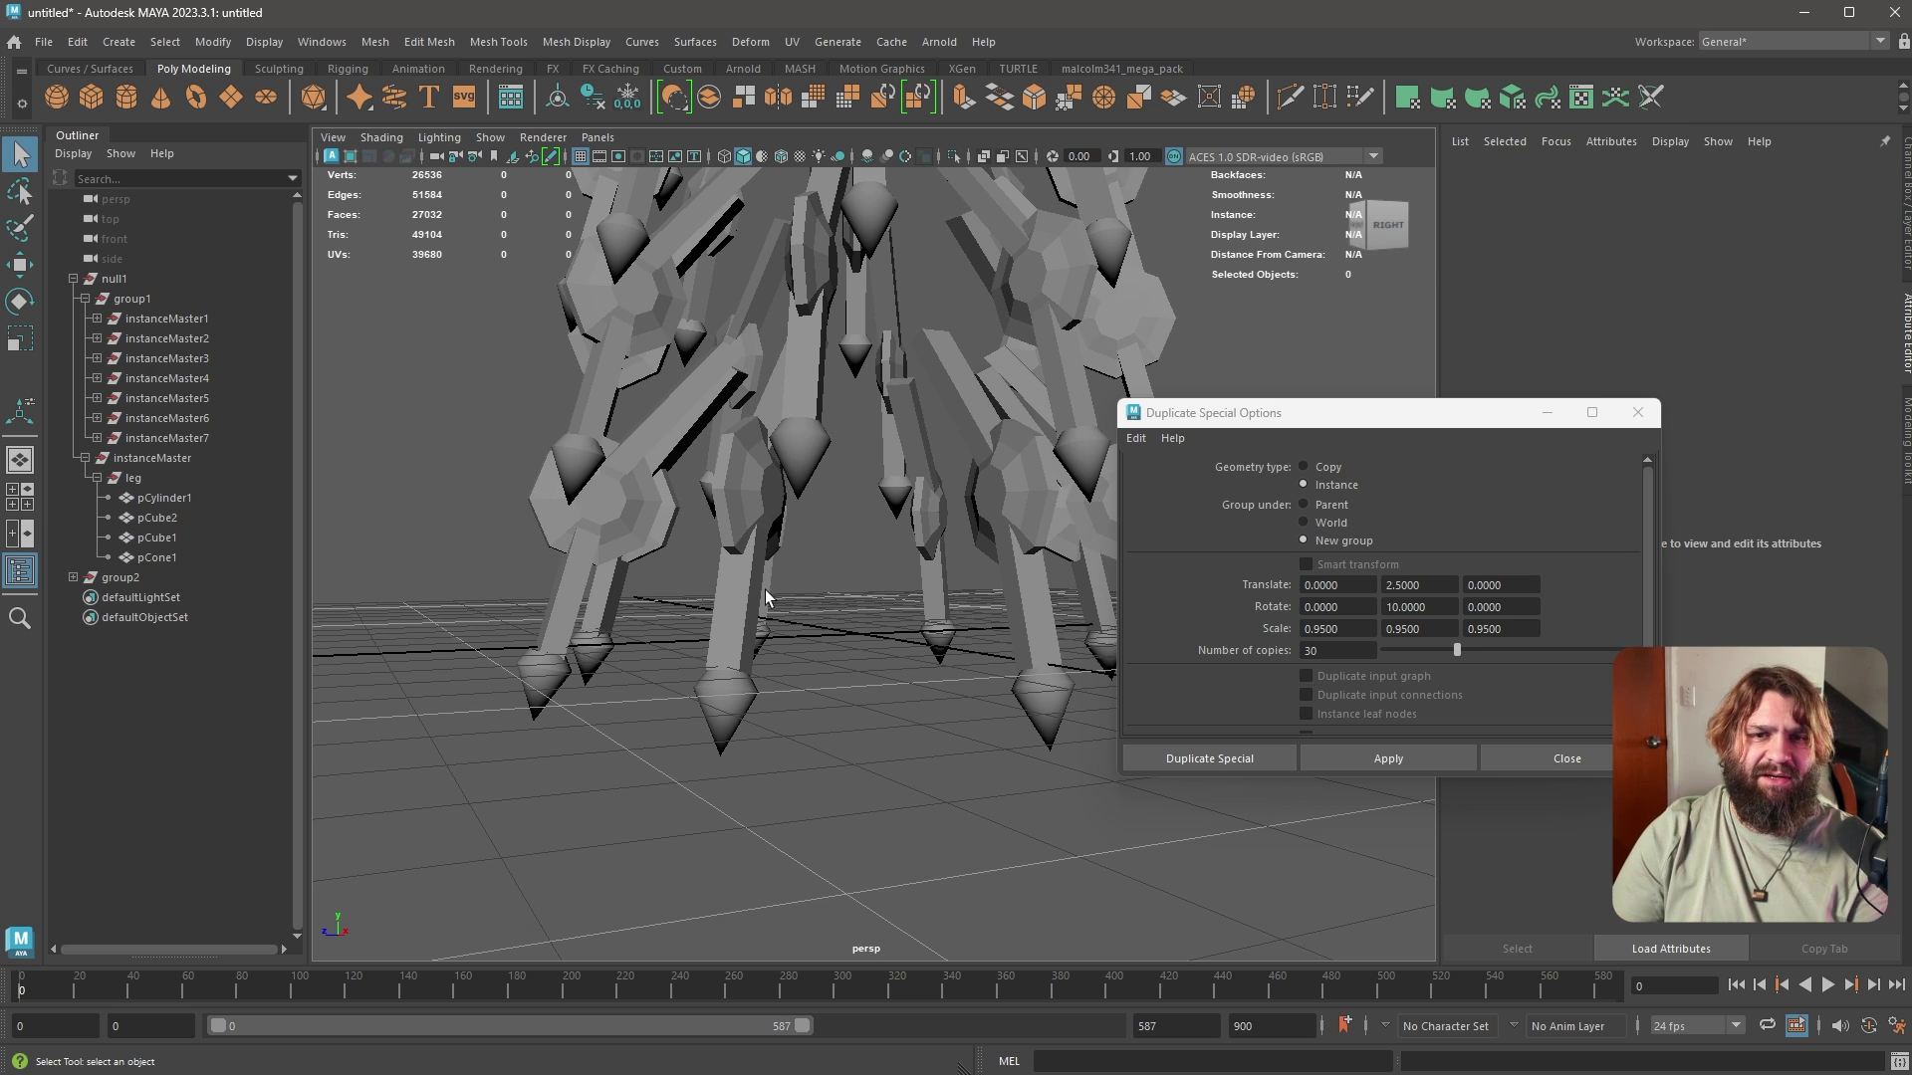
left_click(1634, 411)
left_click_drag(984, 598, 1000, 691, "alt")
left_click_drag(732, 737, 774, 759, "alt")
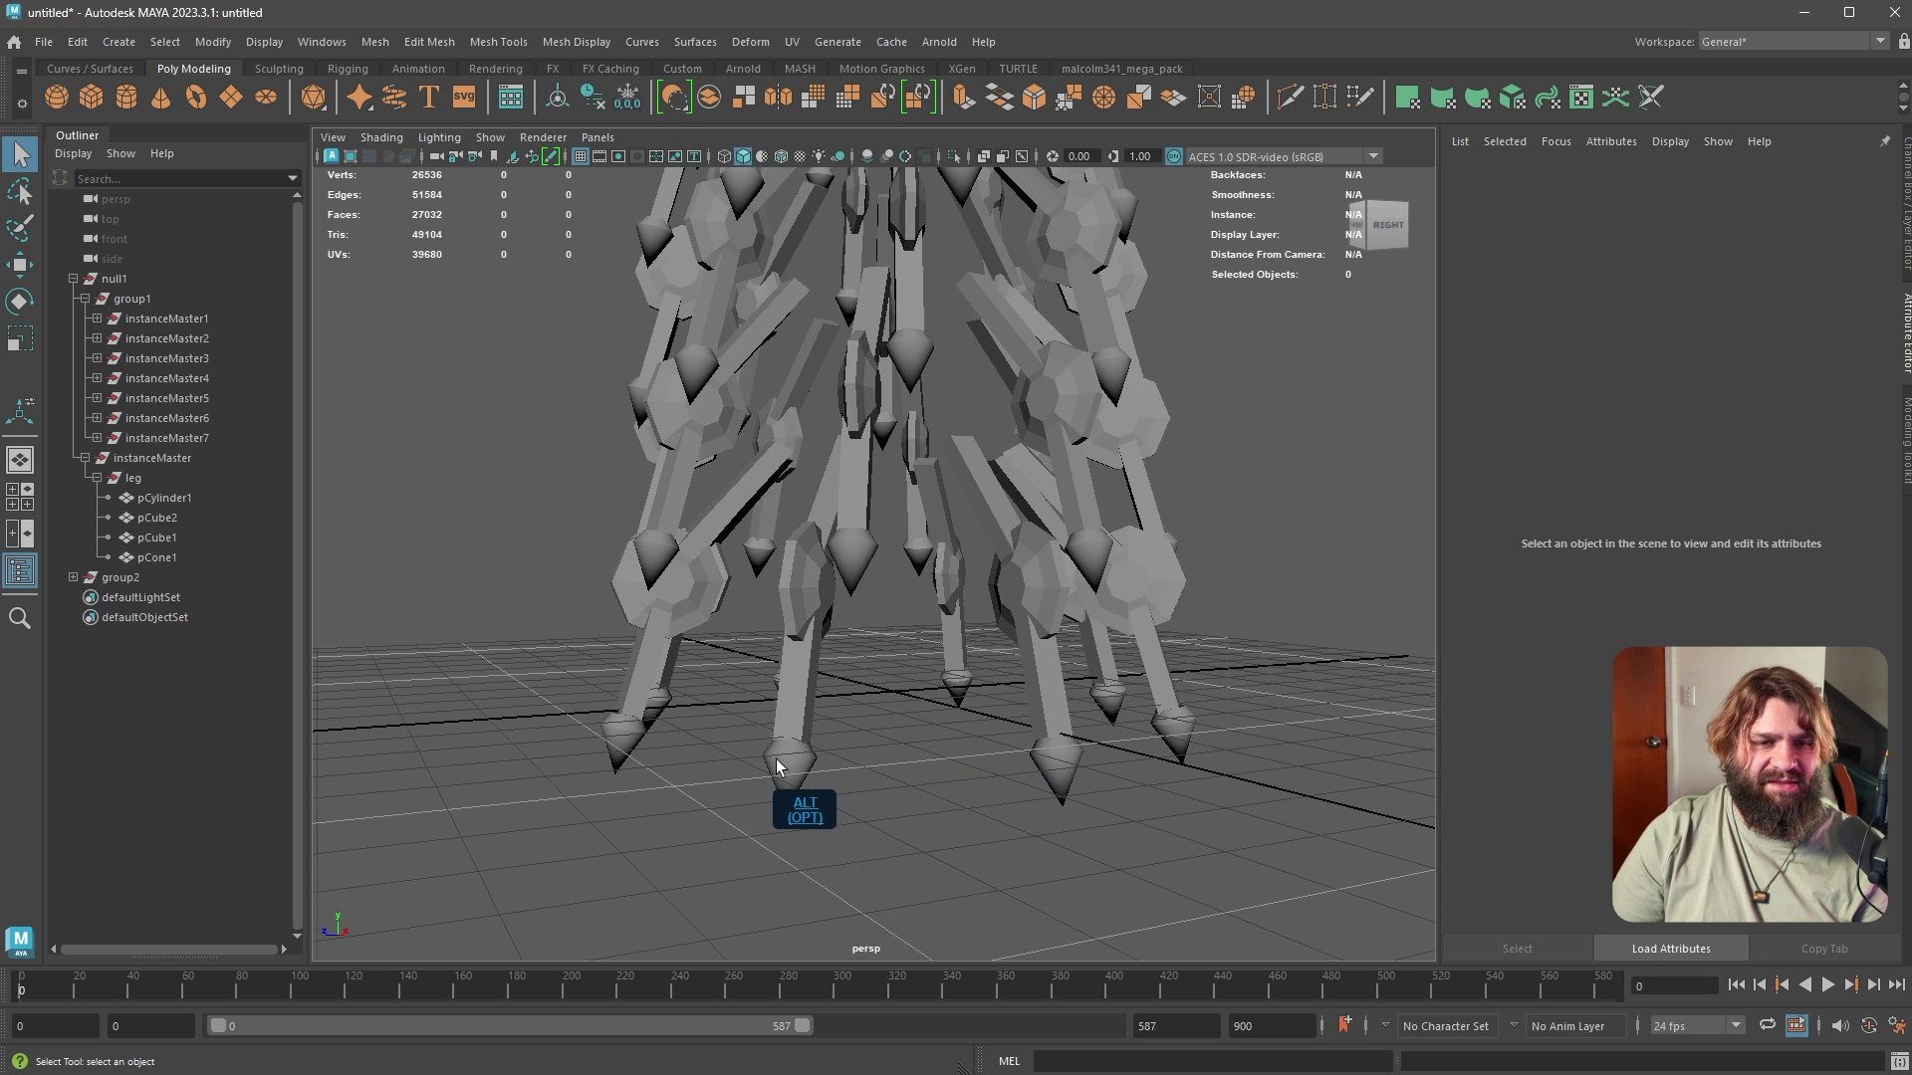
Start a new scene without saving the leg tower
left_click(127, 279)
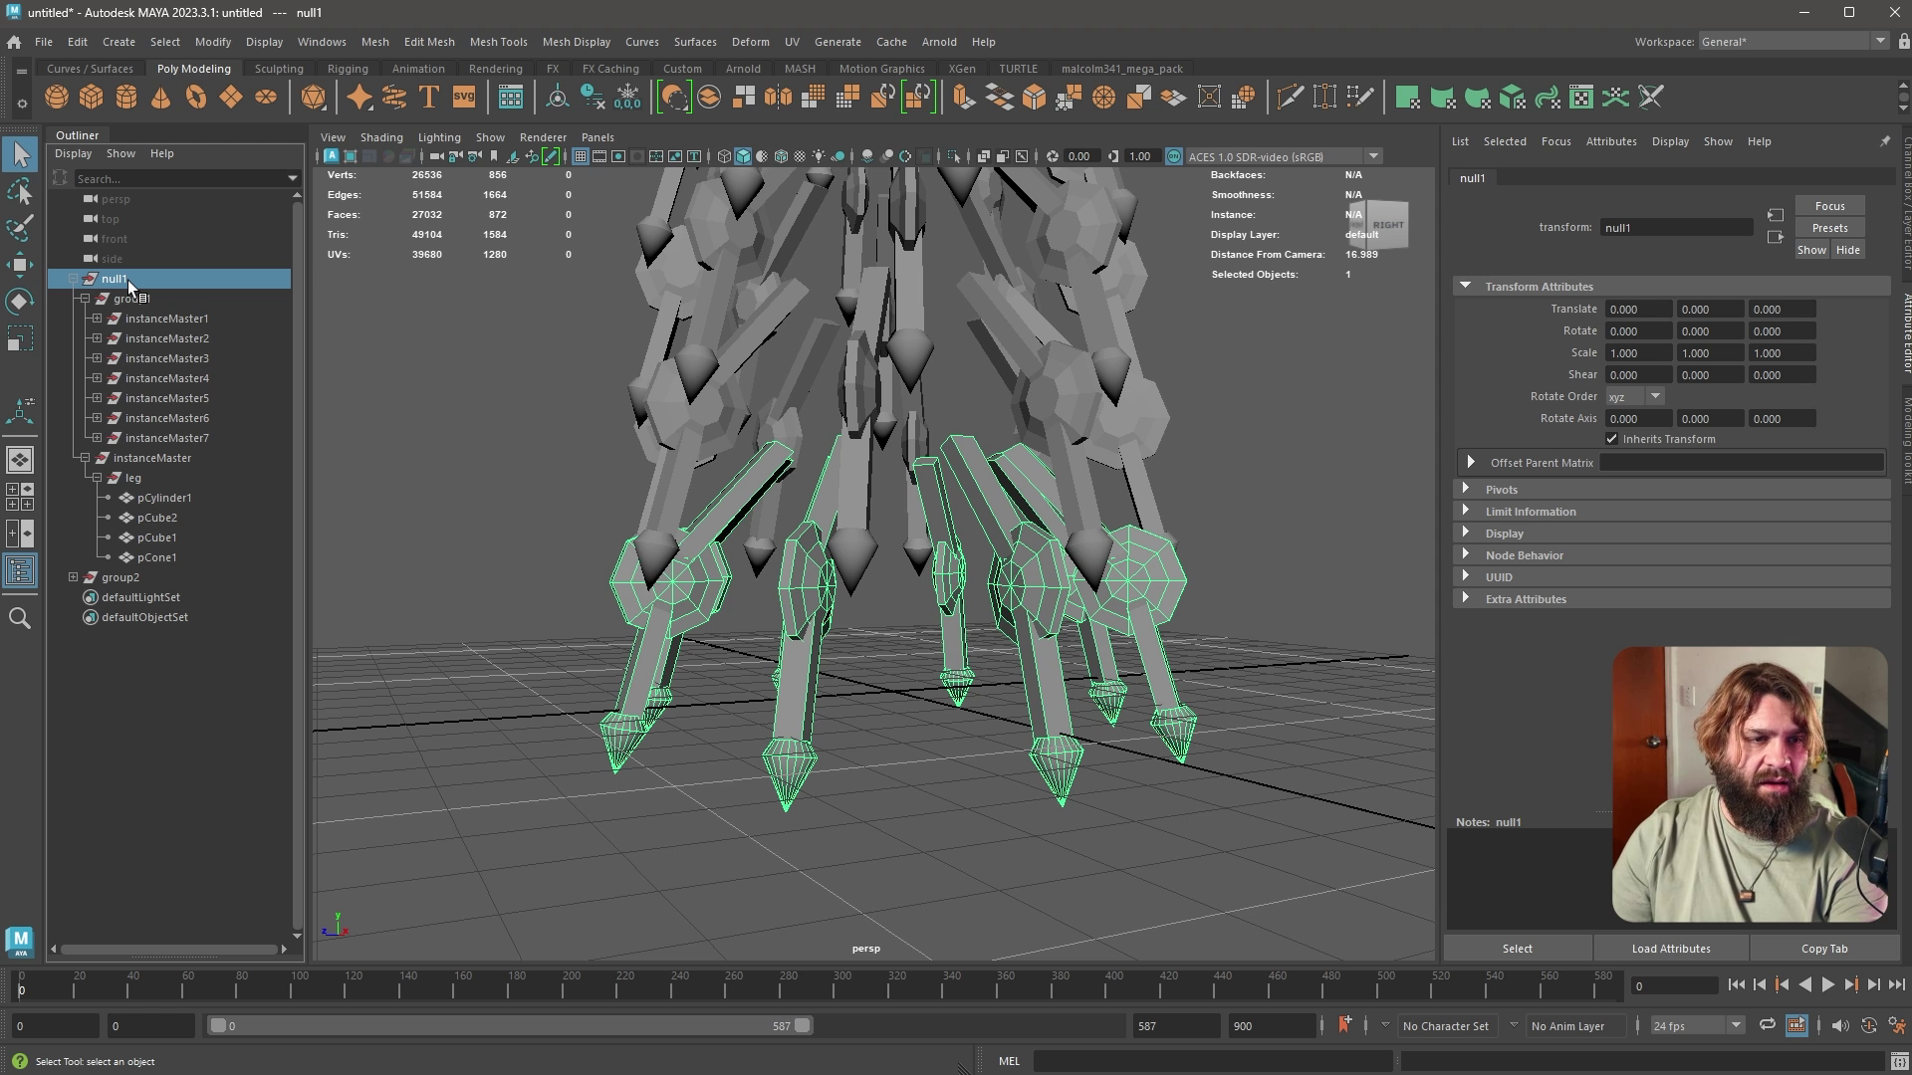
left_click(43, 41)
left_click(70, 82)
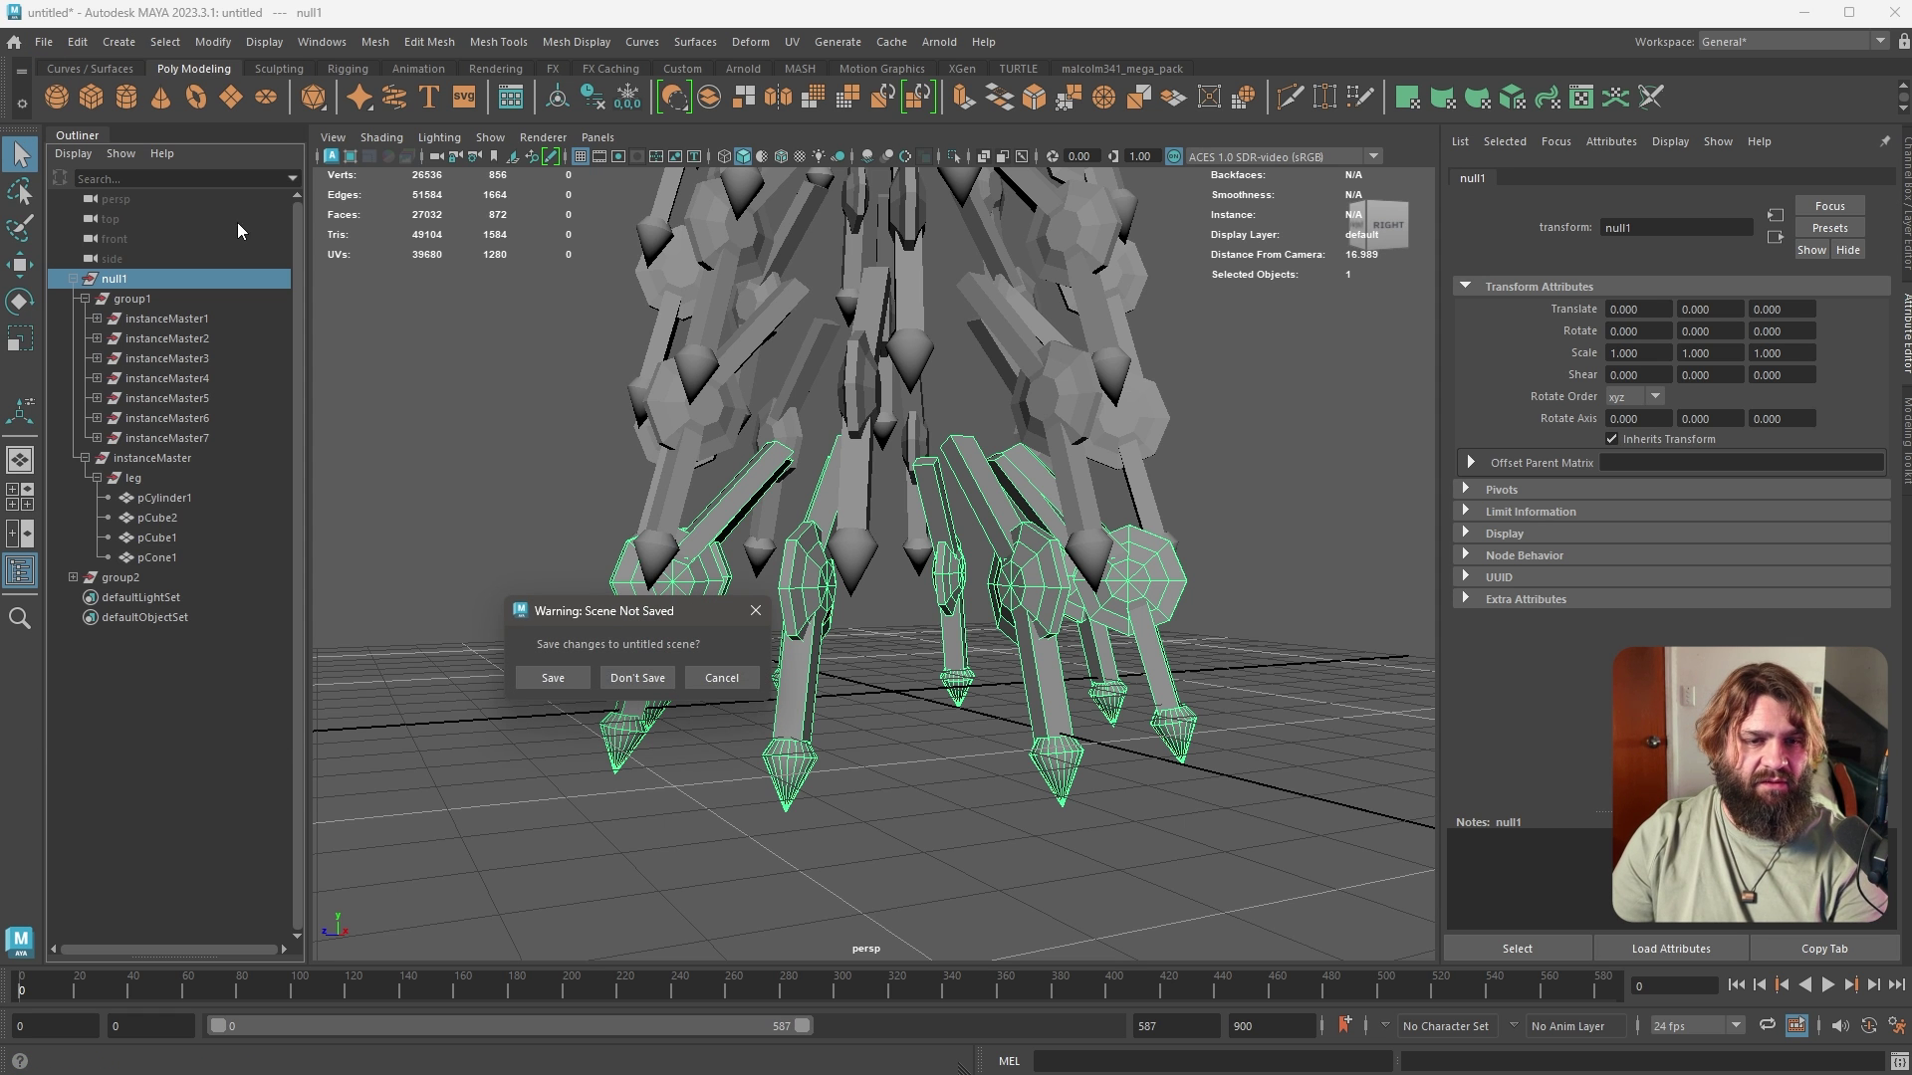
left_click(637, 678)
left_click_drag(1021, 717, 898, 572, "alt")
left_click_drag(857, 706, 827, 674, "alt")
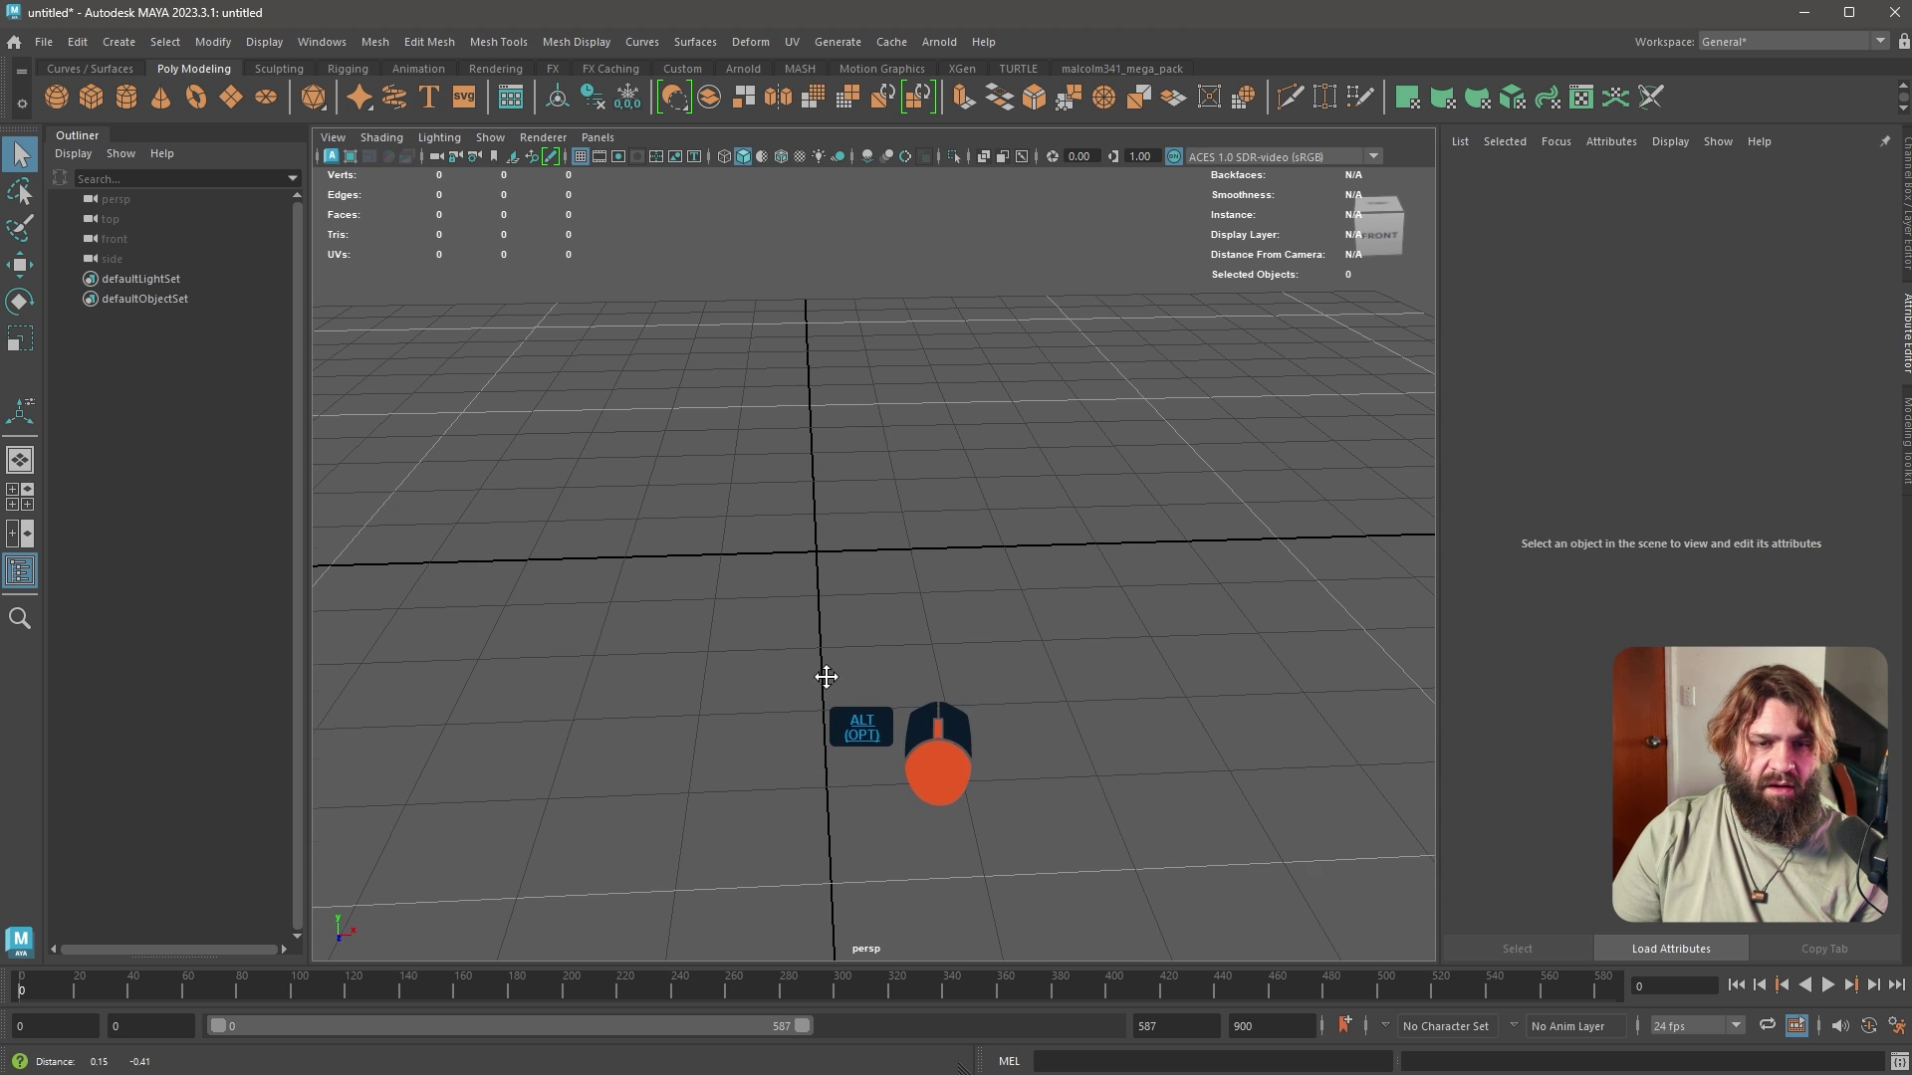
Import HumanBody.ma from the Bipeds sculpting base meshes and close the Content Browser
left_click(510, 97)
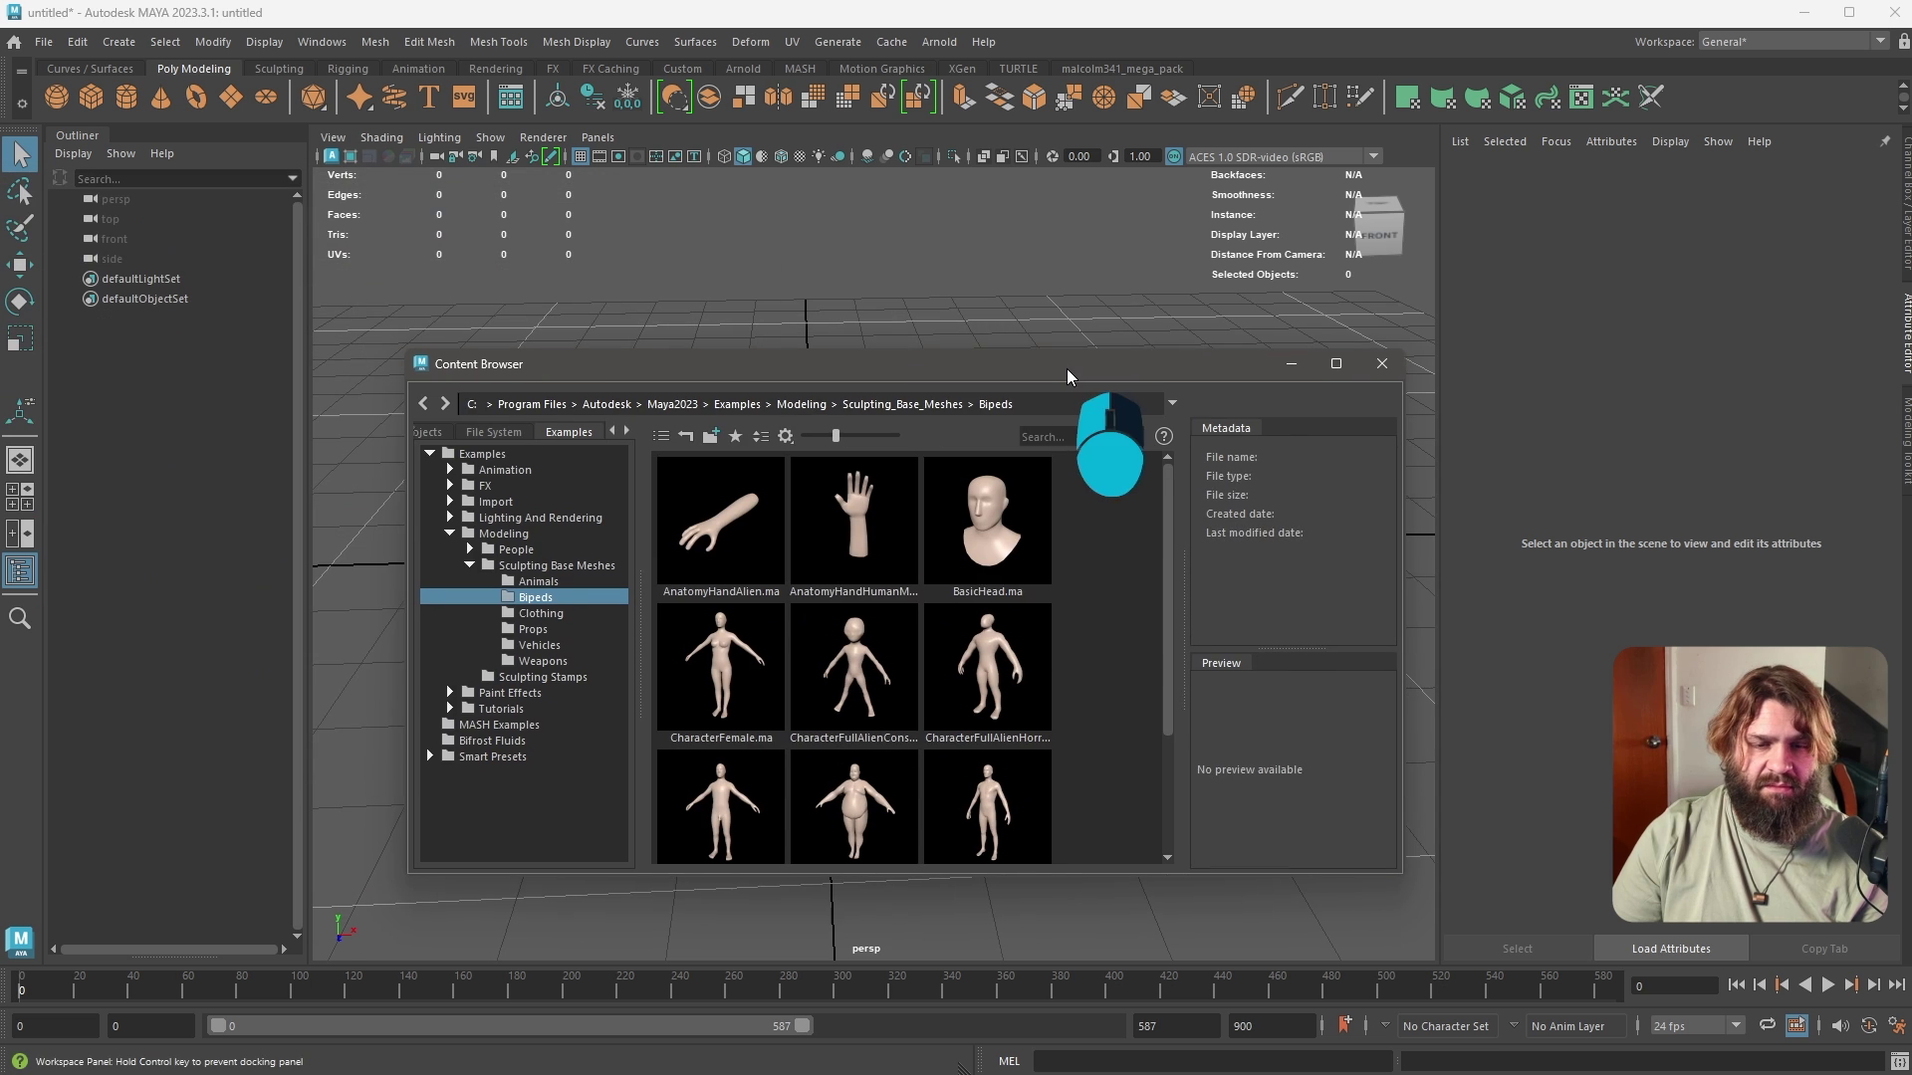
scroll(1007, 799, "down", 3)
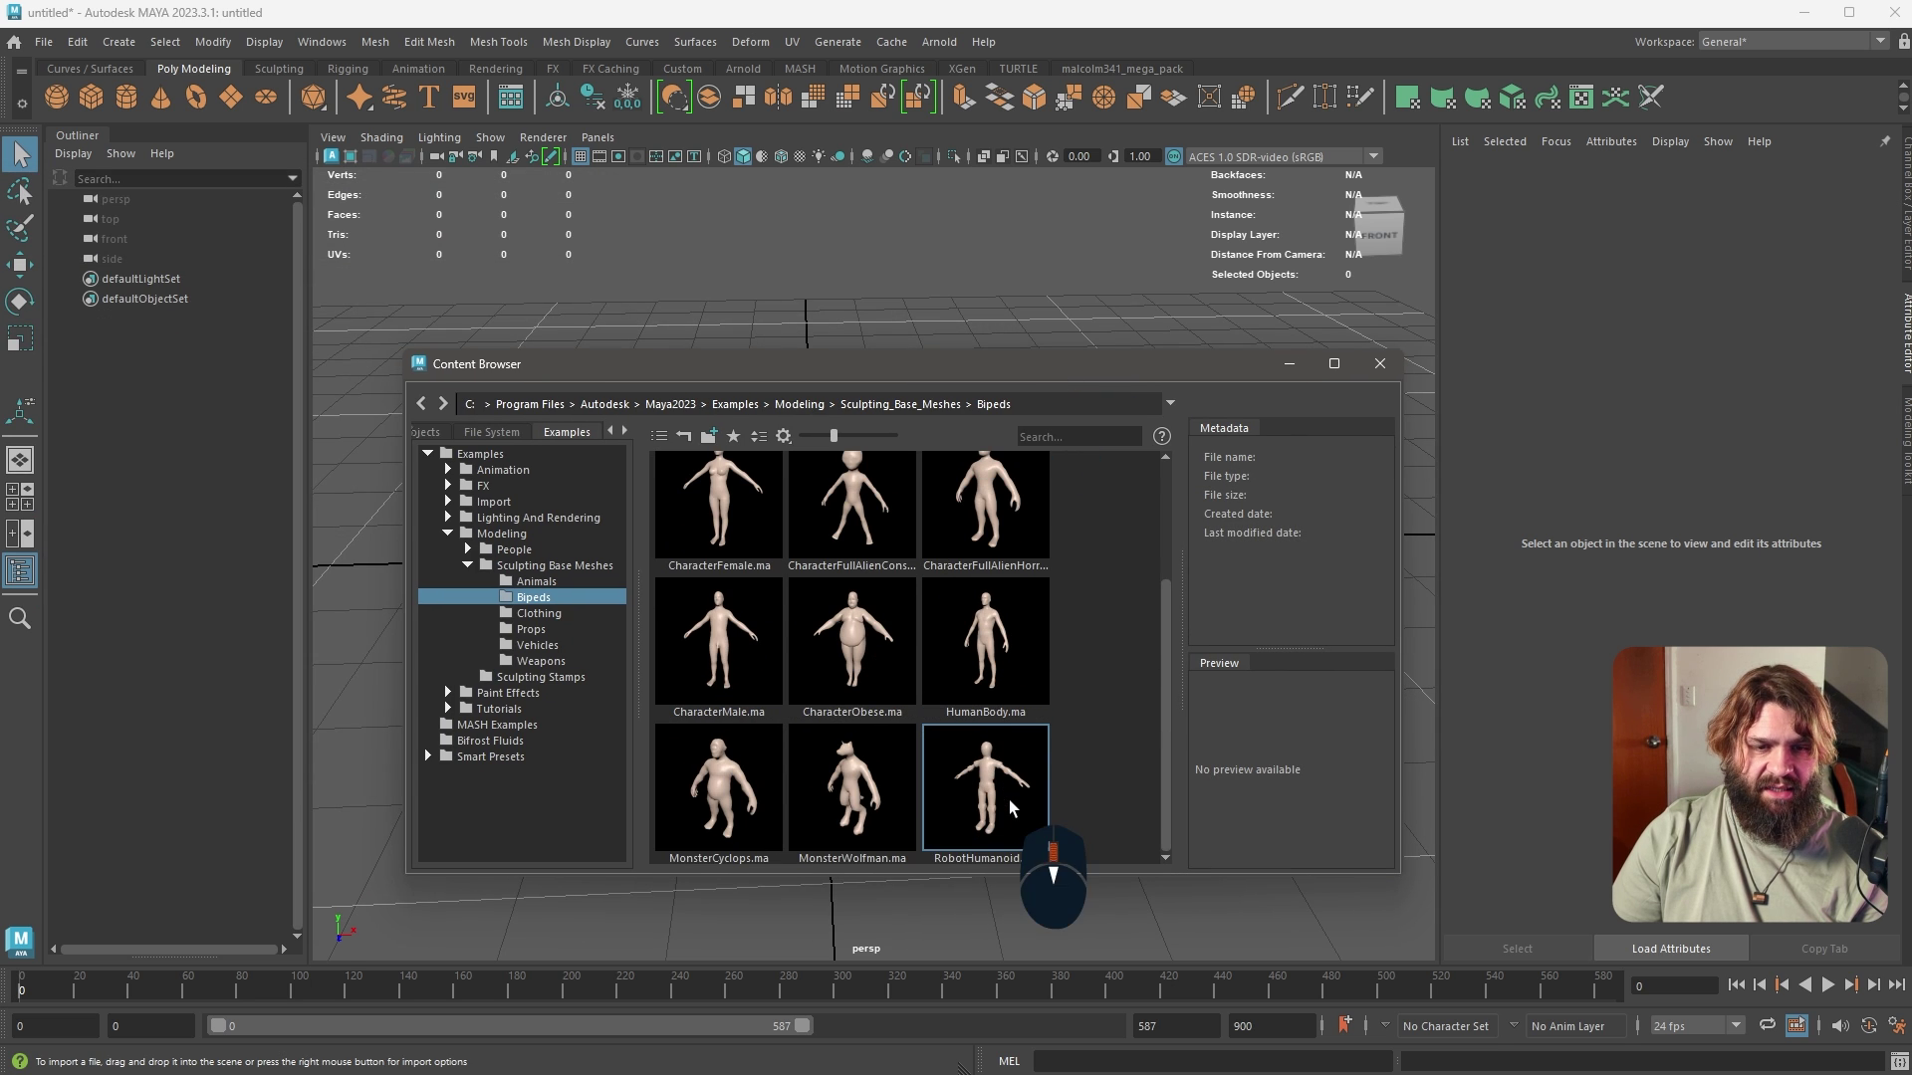
scroll(968, 738, "up", 3)
scroll(971, 757, "down", 1)
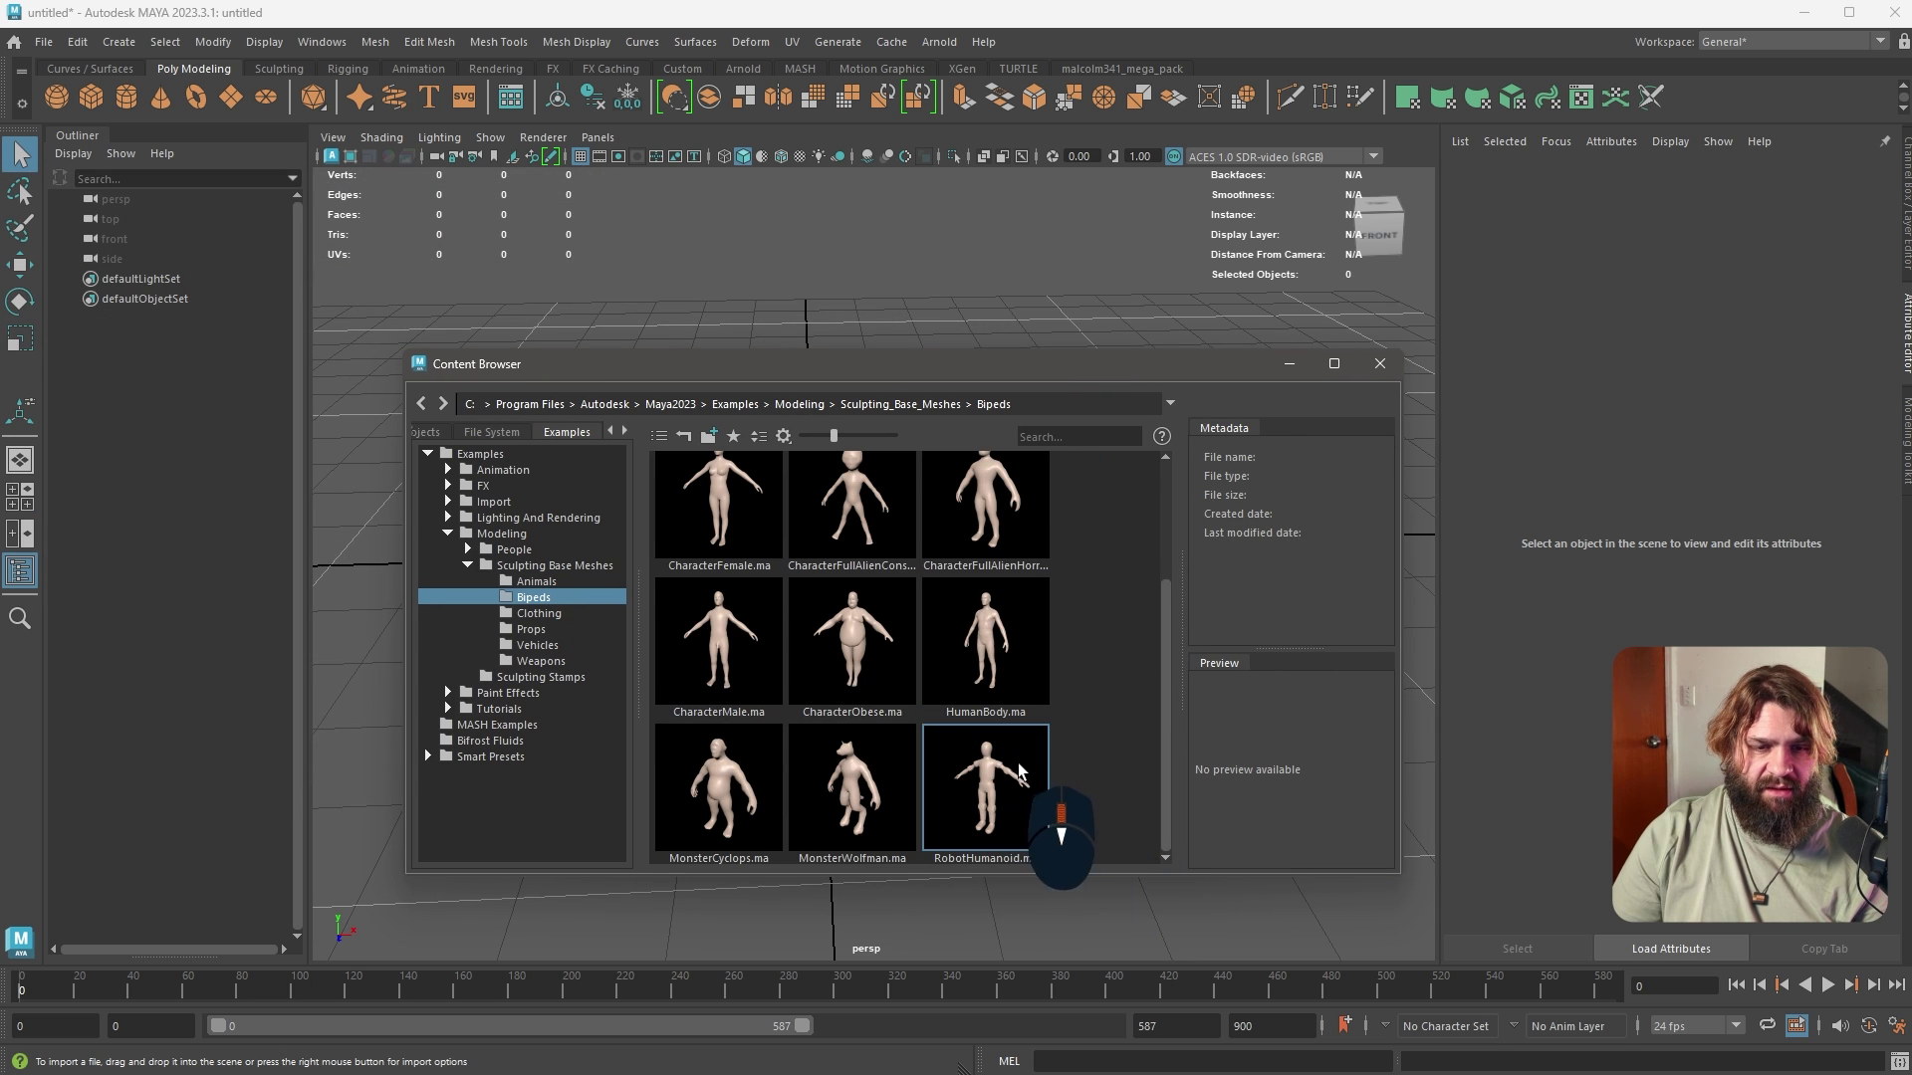
left_click(1019, 643)
double_click(1020, 643)
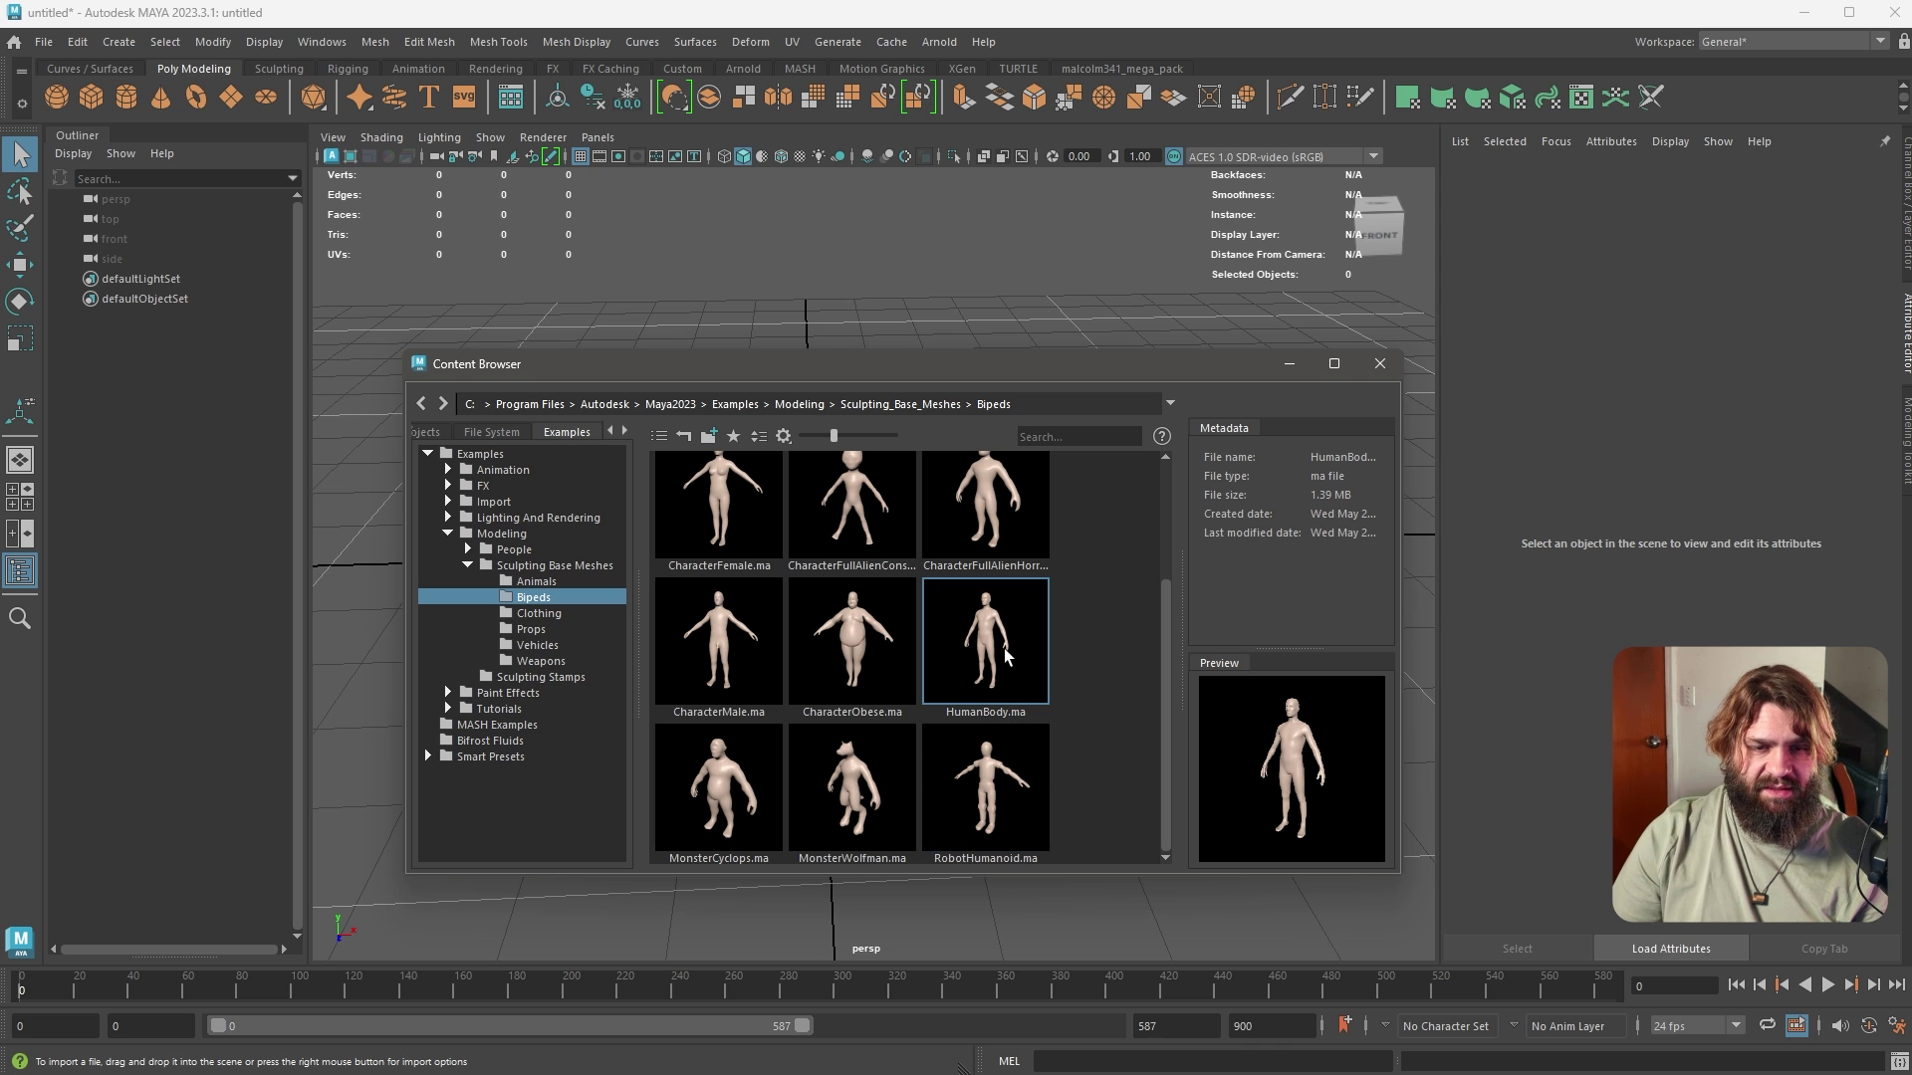
left_click(1379, 365)
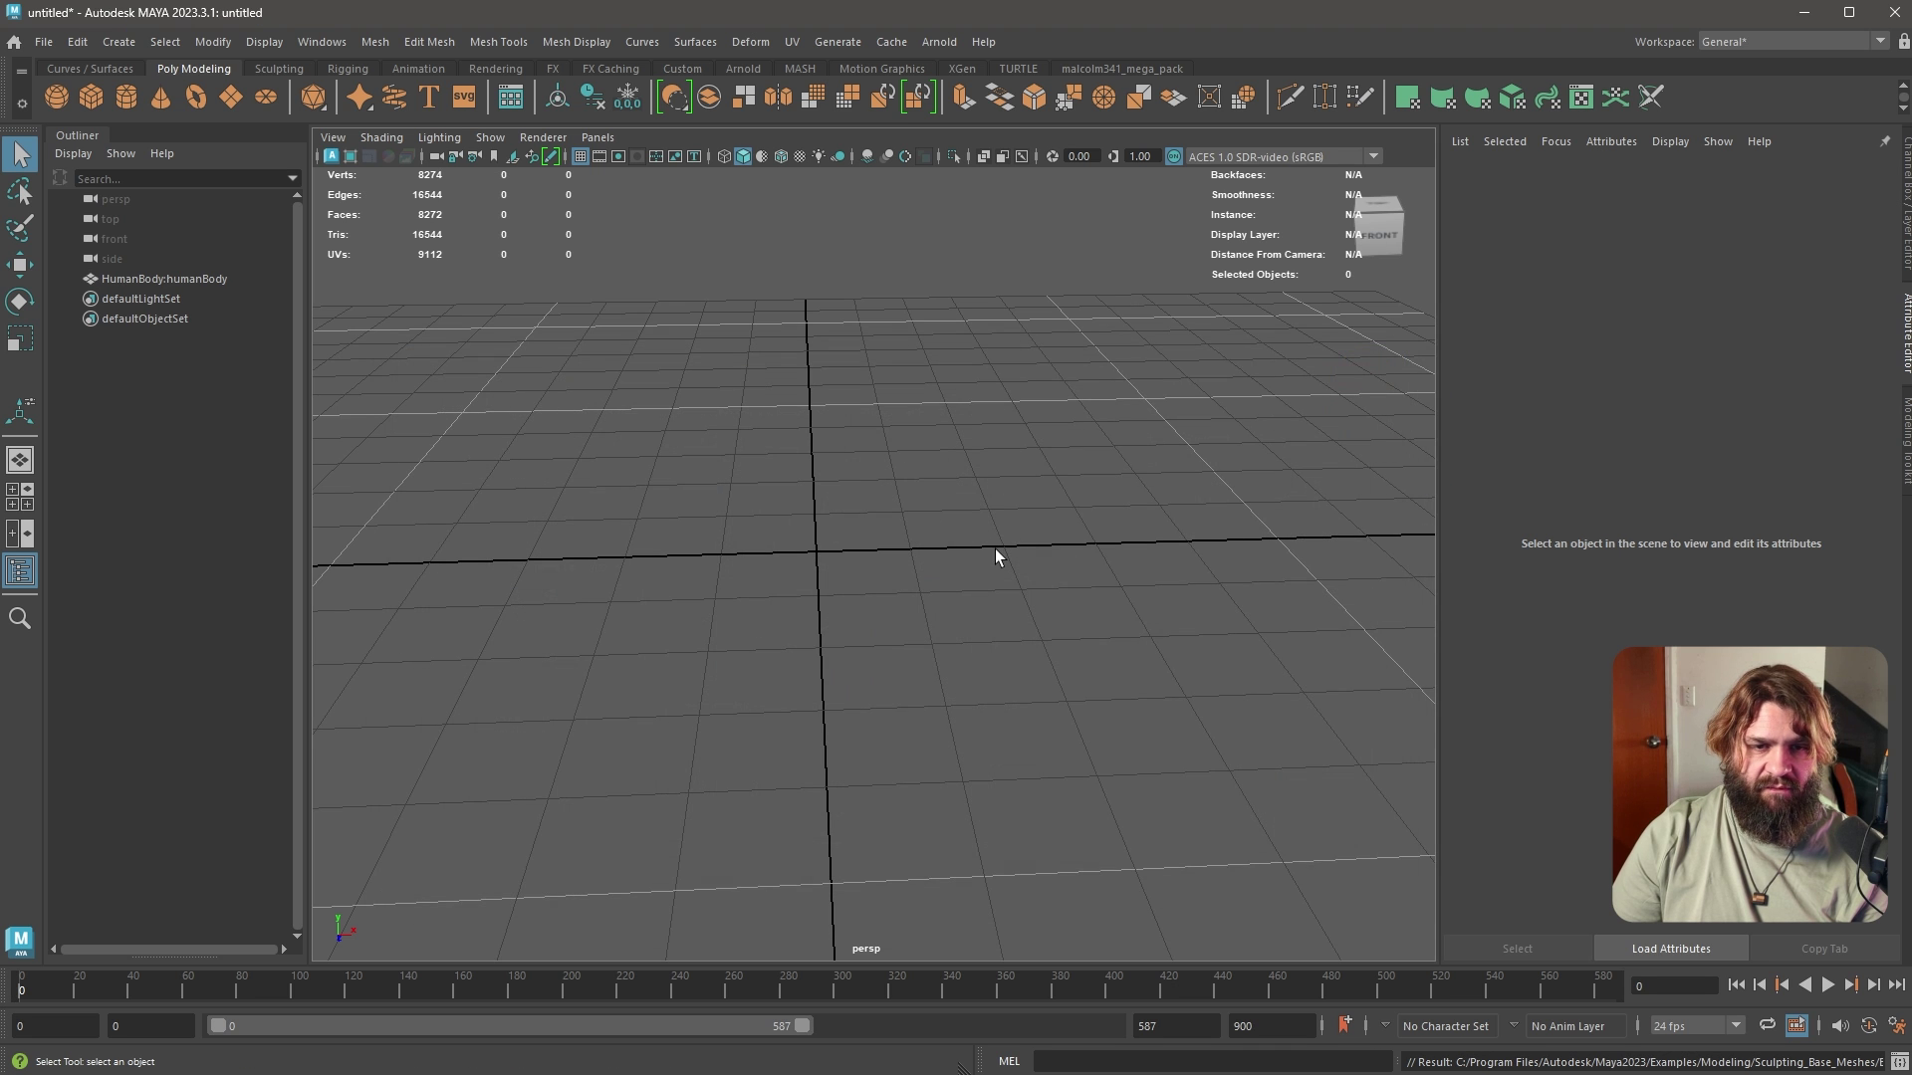
Delete the vertical face loop running down the centre of the human body mesh
right_click_drag(994, 548, 772, 503, "alt")
middle_click_drag(960, 474, 960, 657, "alt")
right_click_drag(960, 658, 772, 498, "alt")
middle_click_drag(841, 448, 971, 639, "alt")
left_click(882, 469)
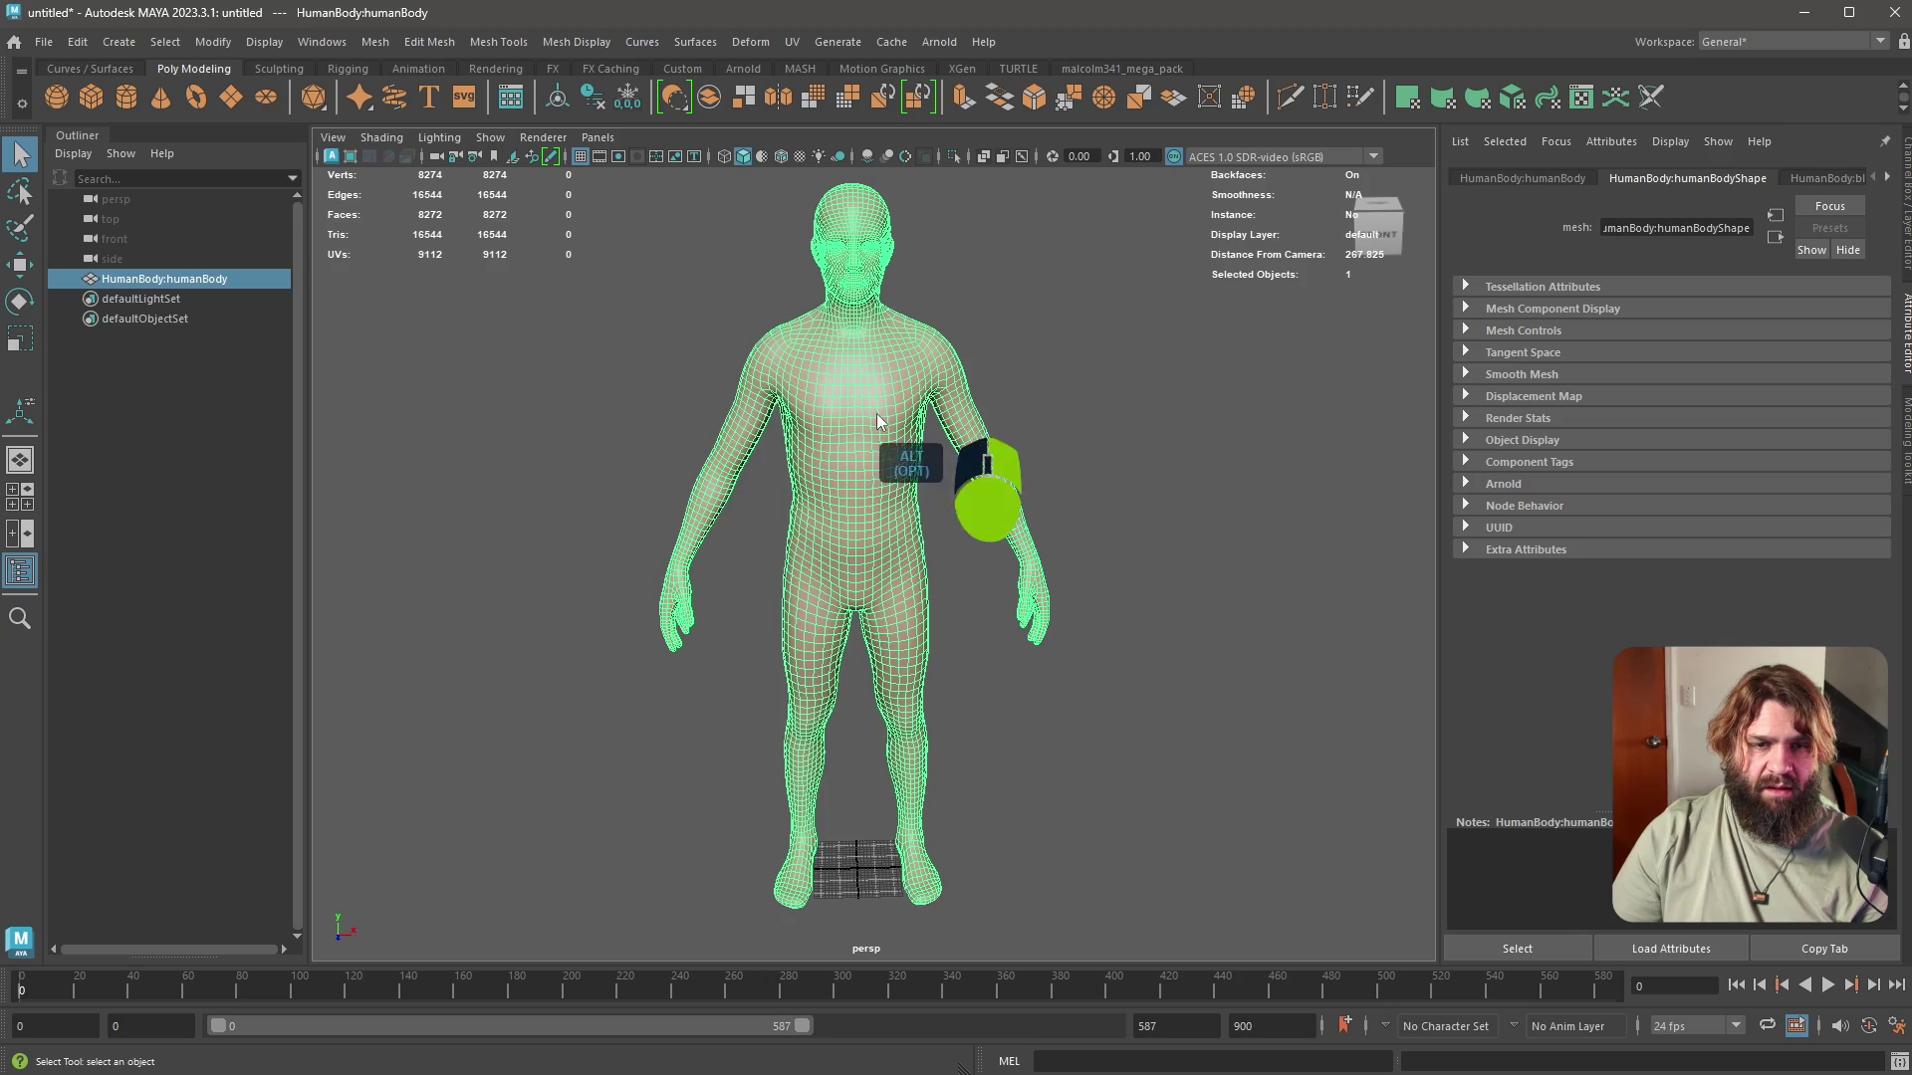
right_click_drag(876, 414, 887, 495)
middle_click_drag(862, 418, 876, 492, "alt")
right_click_drag(826, 393, 858, 404, "alt")
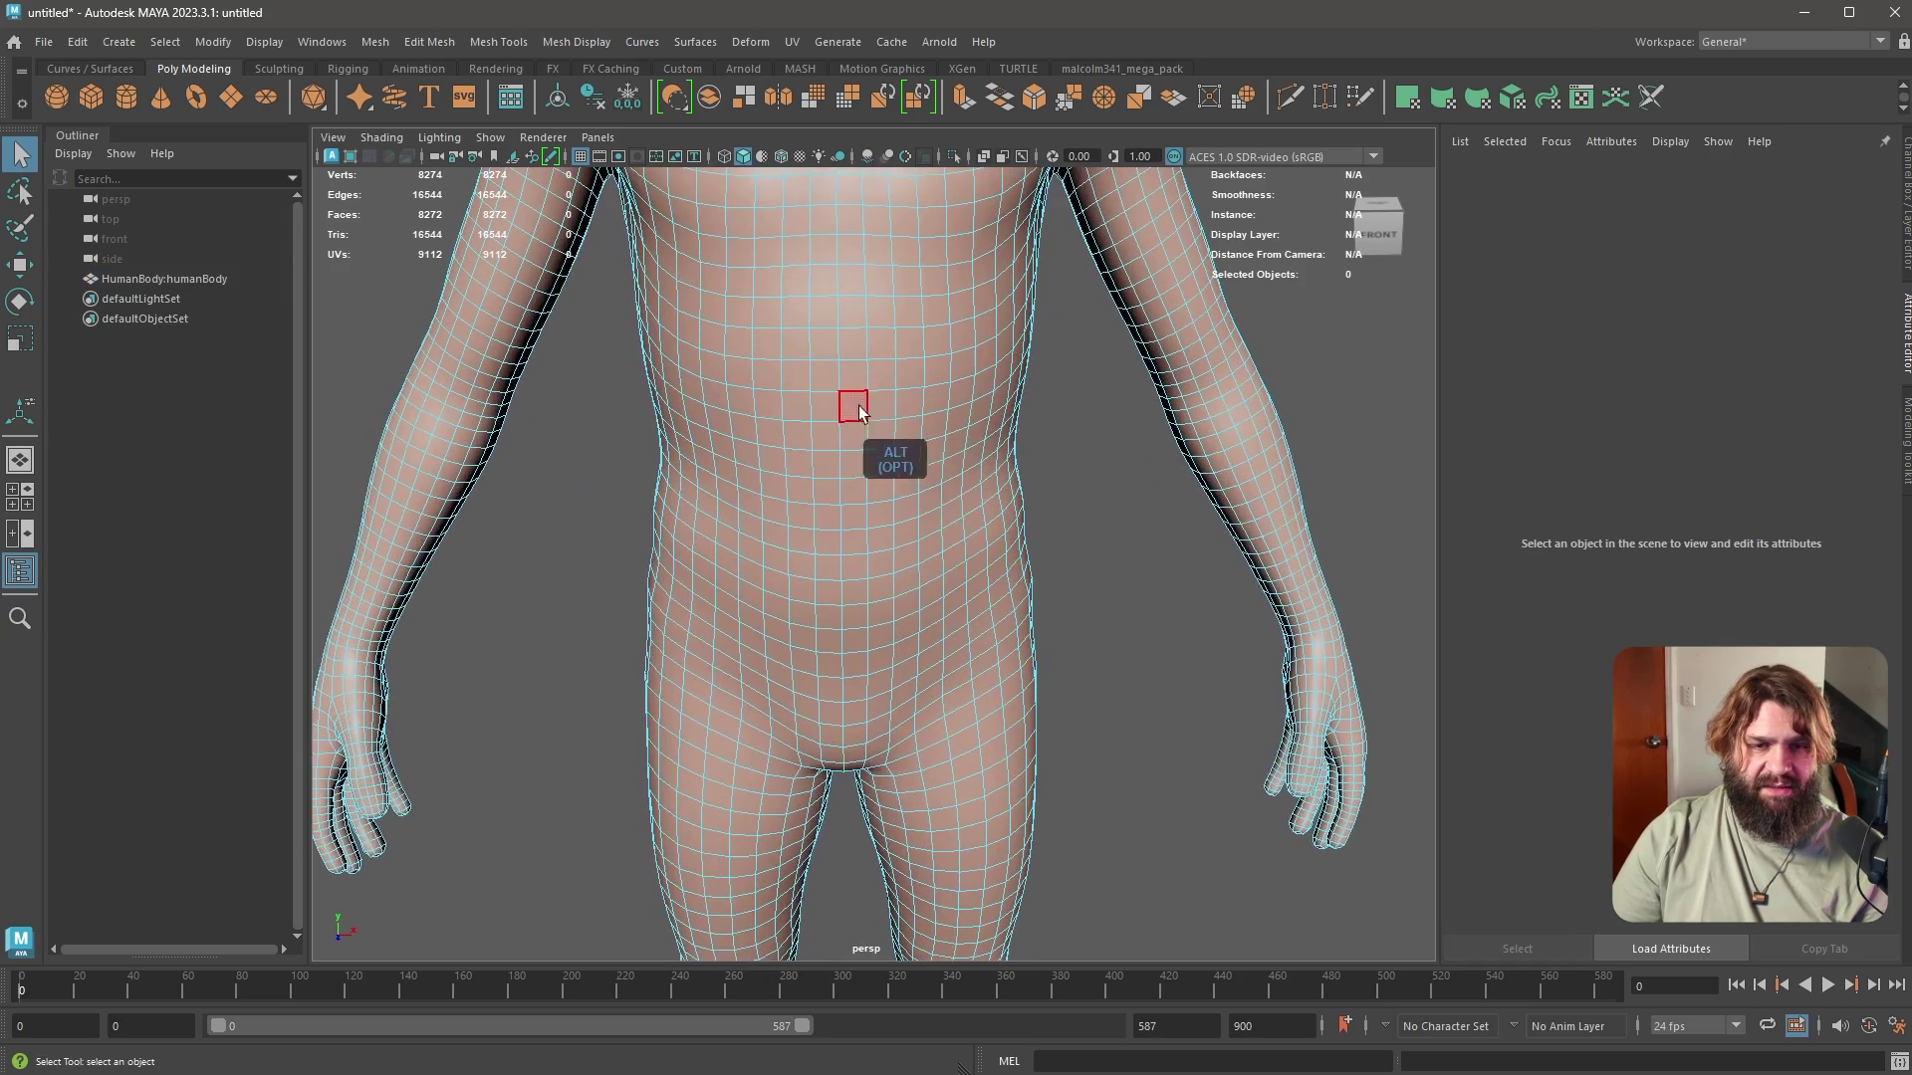
double_click(859, 405)
left_click_drag(1090, 613, 946, 720, "alt")
key("Delete")
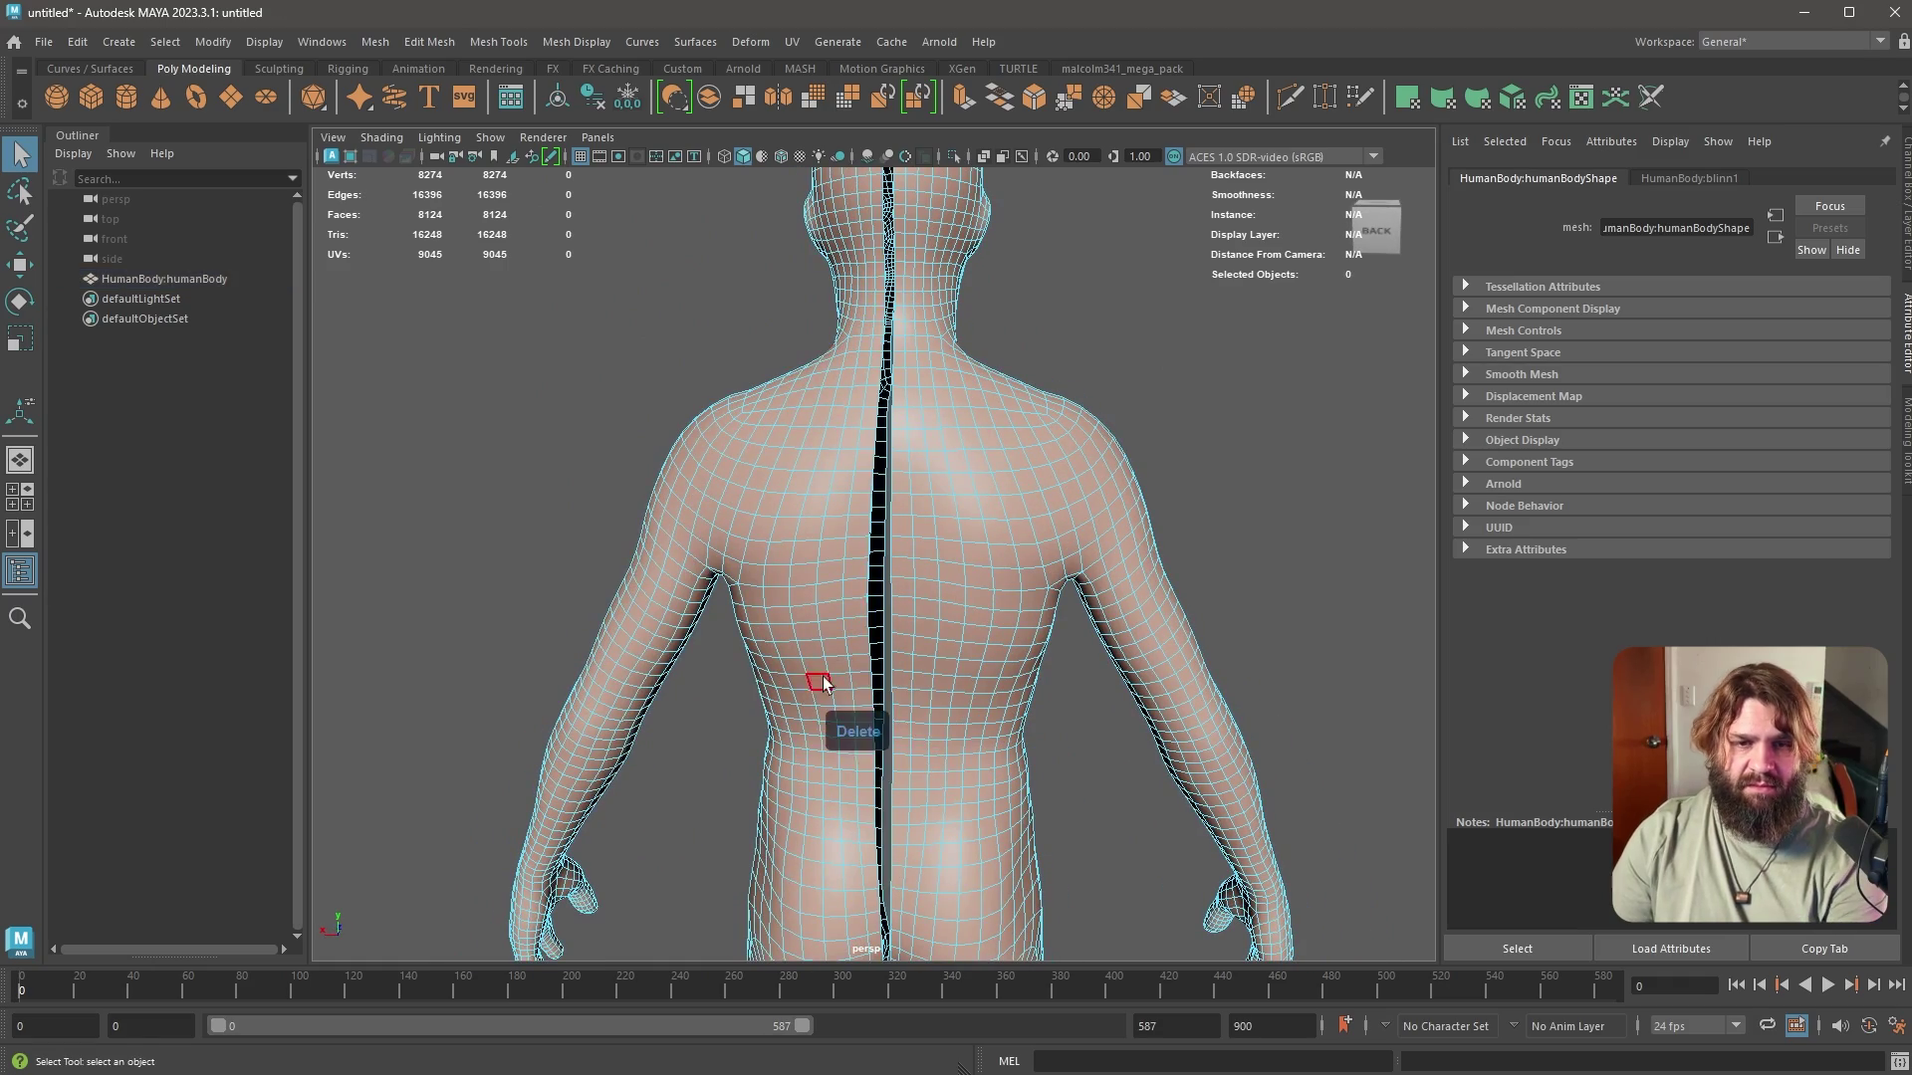
Delete the character's left half of the body mesh, return to object mode and clear the selection
double_click(810, 652)
key("Delete")
left_click_drag(747, 569, 1145, 595, "alt")
right_click_drag(1175, 596, 1191, 596, "alt")
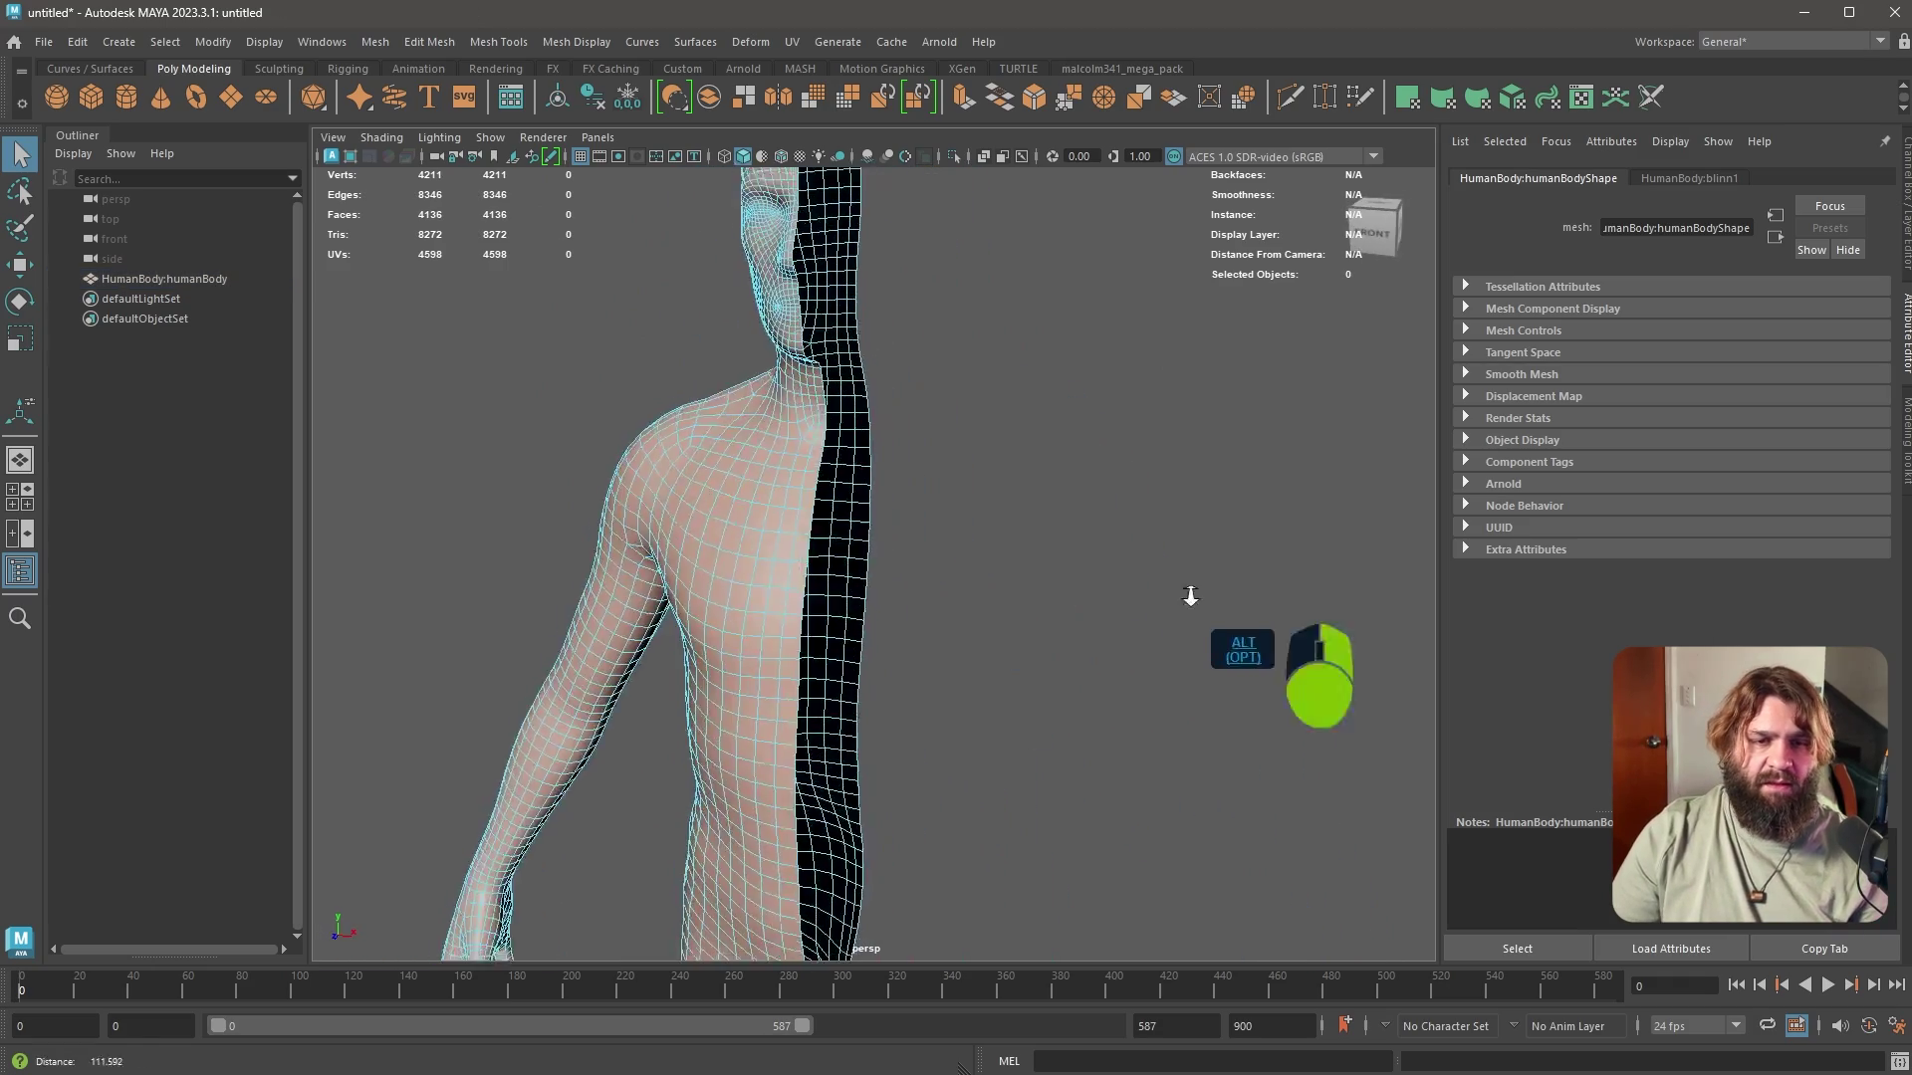
left_click_drag(1190, 596, 900, 593, "alt")
right_click_drag(859, 509, 884, 488)
left_click(1042, 578)
left_click(871, 595)
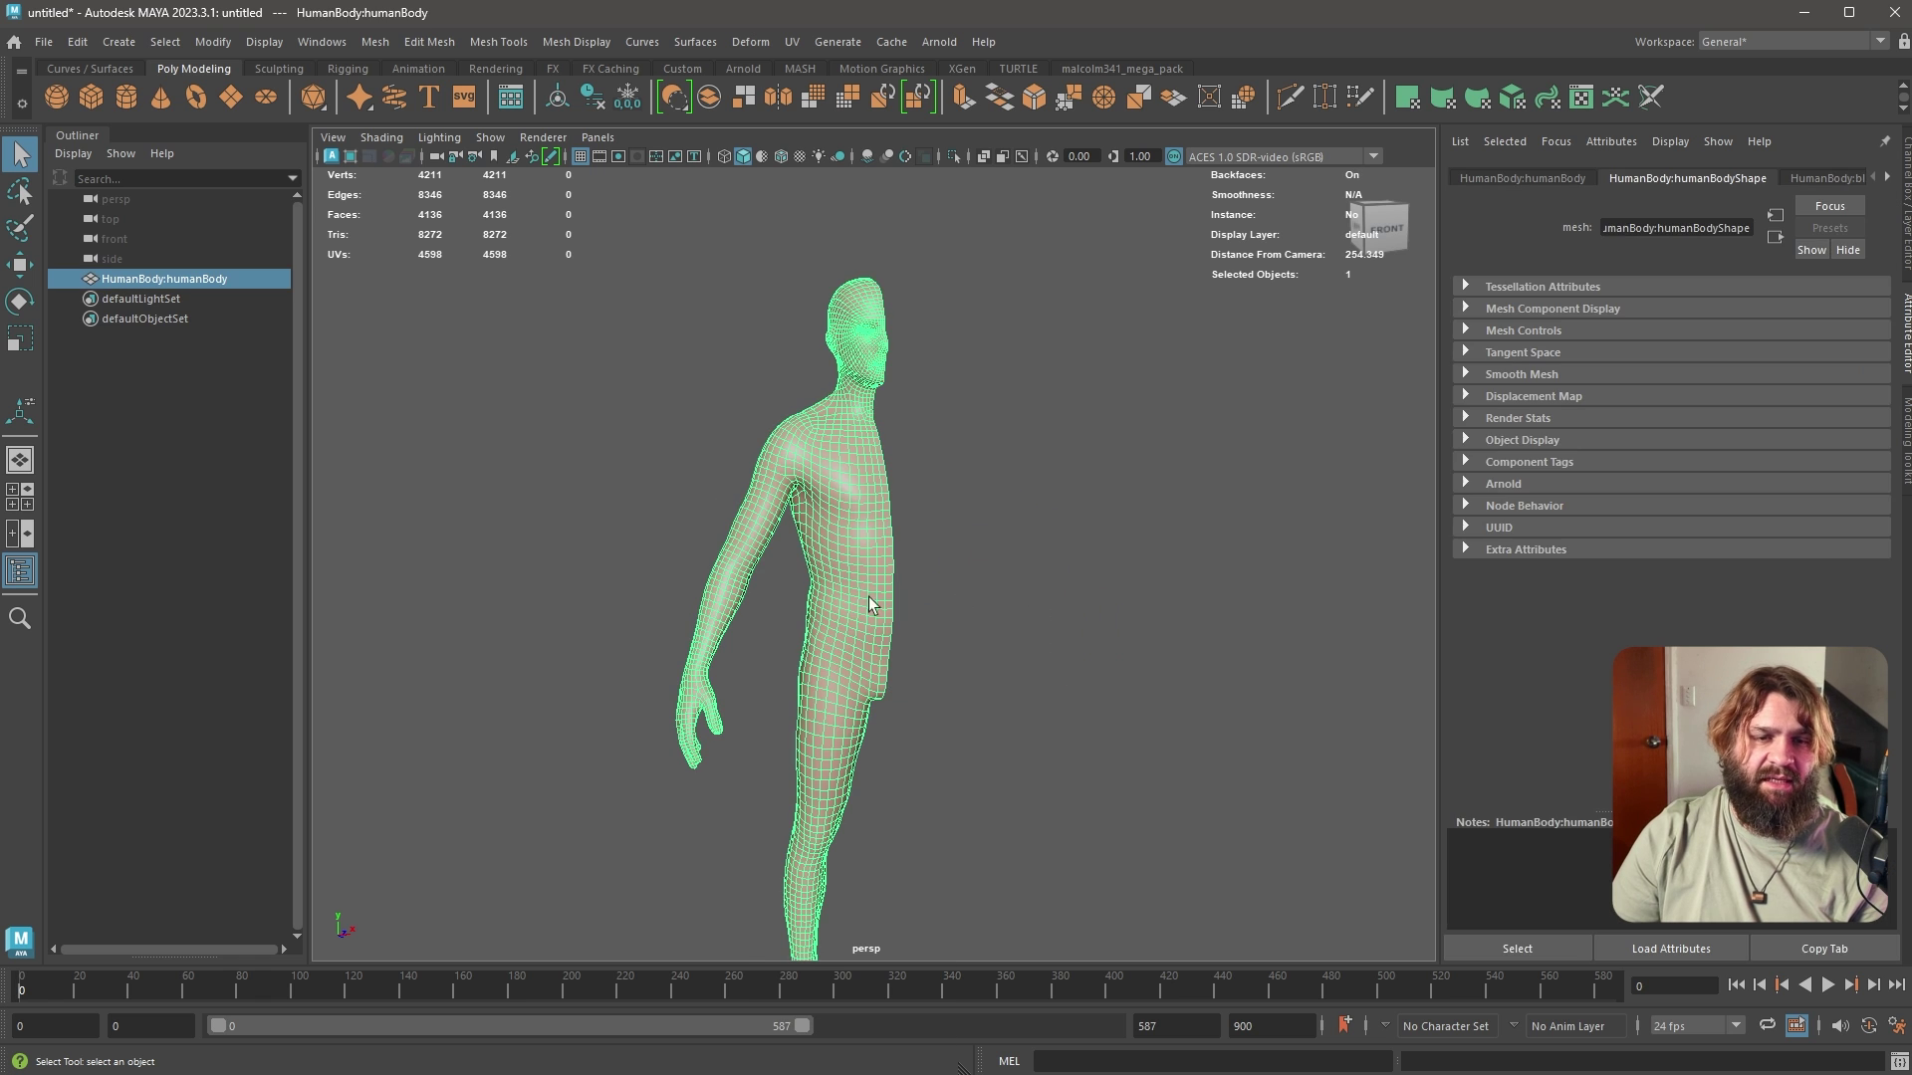
left_click(1036, 730)
mouse_move(1036, 730)
left_mouse_down("alt")
mouse_move(1016, 625)
mouse_move(1007, 735)
left_mouse_up("alt")
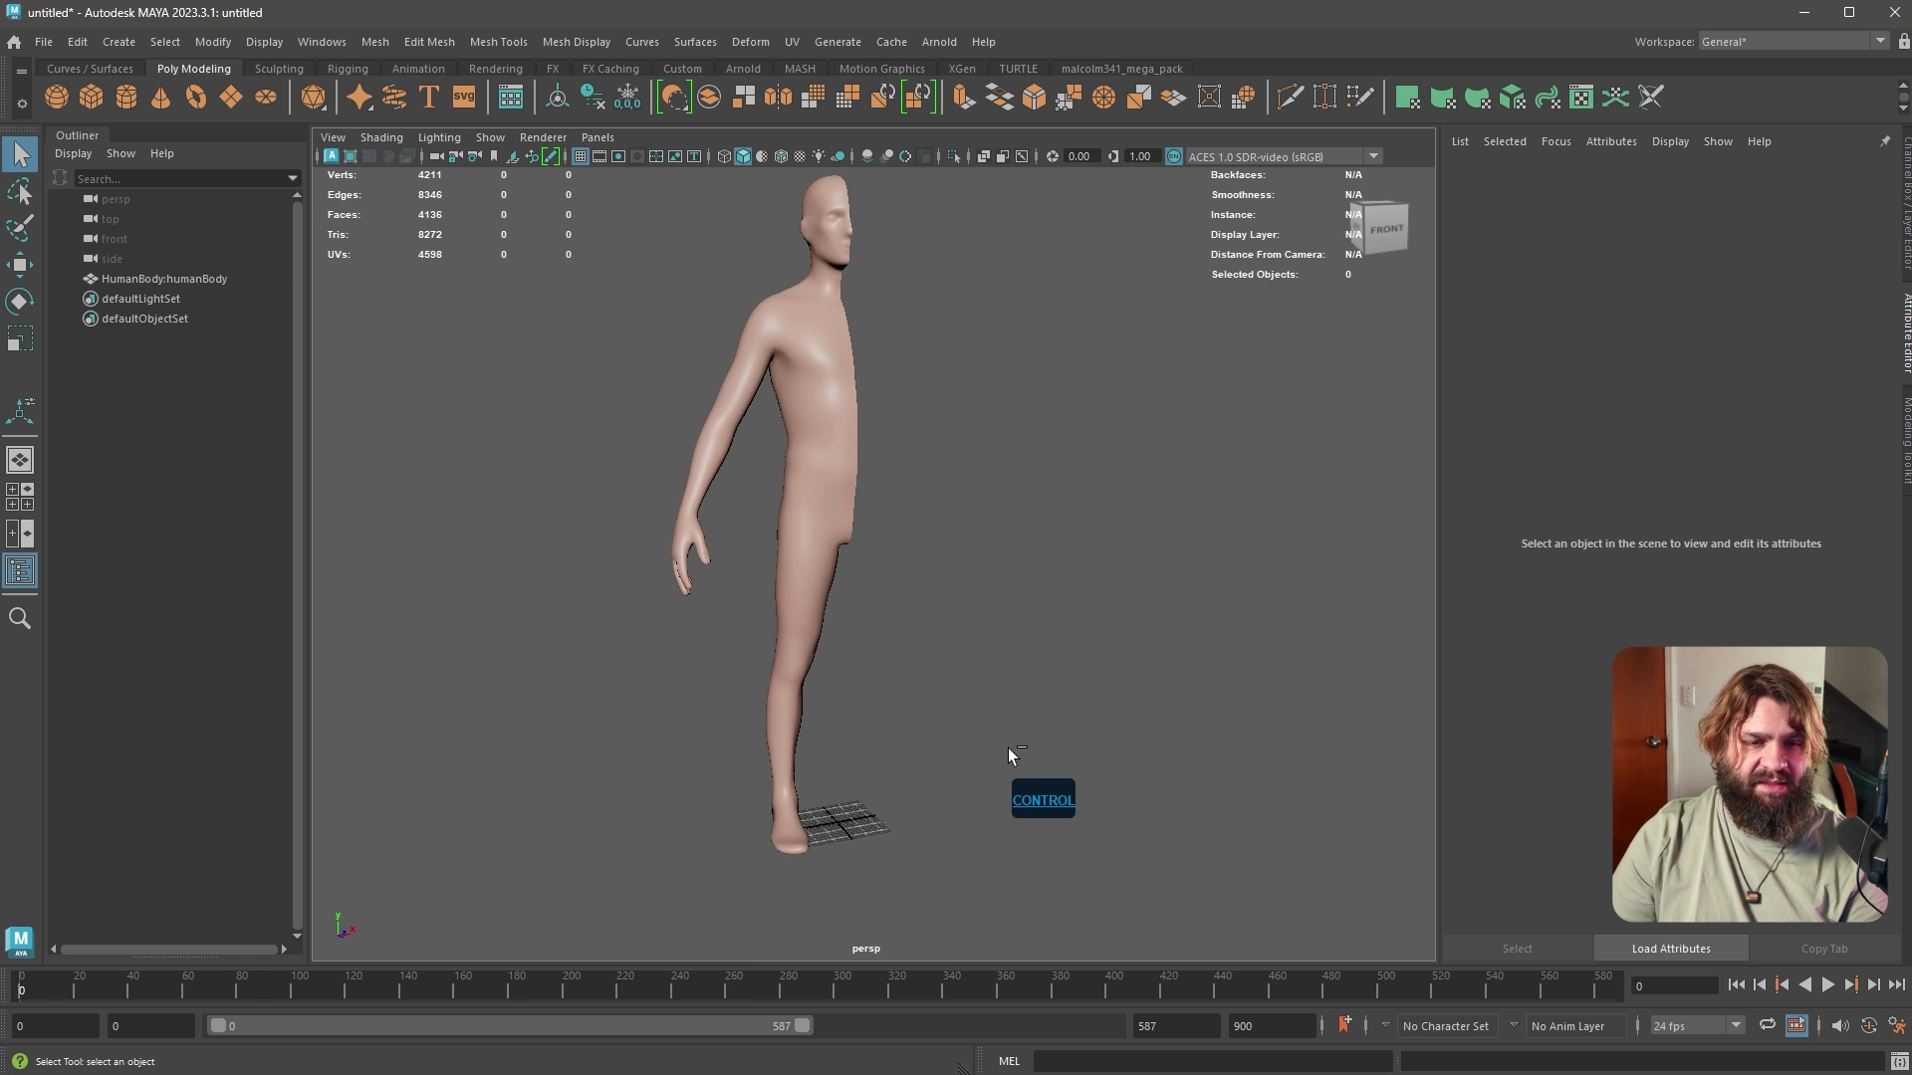
Create two empty groups at the origin and parent the human body mesh under null1
key("ctrl+g")
key("ctrl+g")
left_click(152, 281)
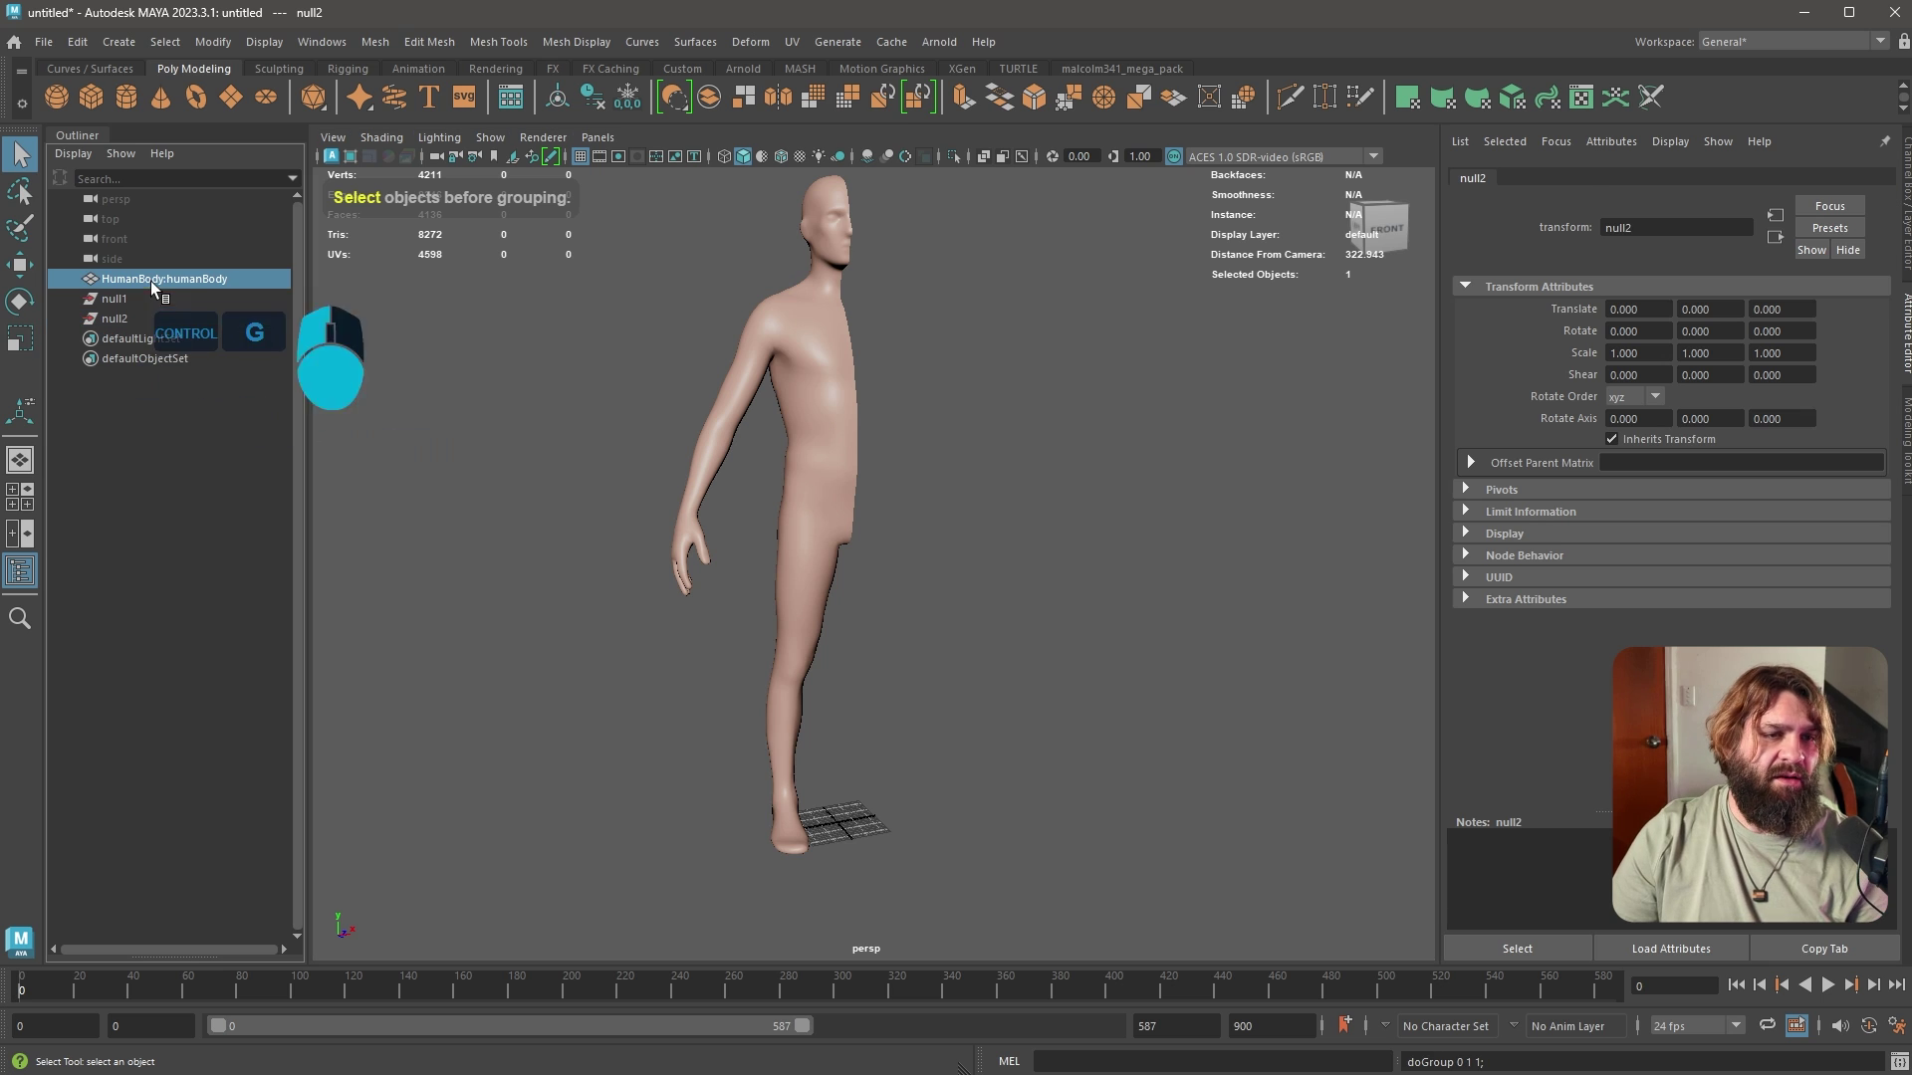
mouse_move(153, 285)
middle_mouse_down()
mouse_move(117, 312)
mouse_move(119, 283)
middle_mouse_up()
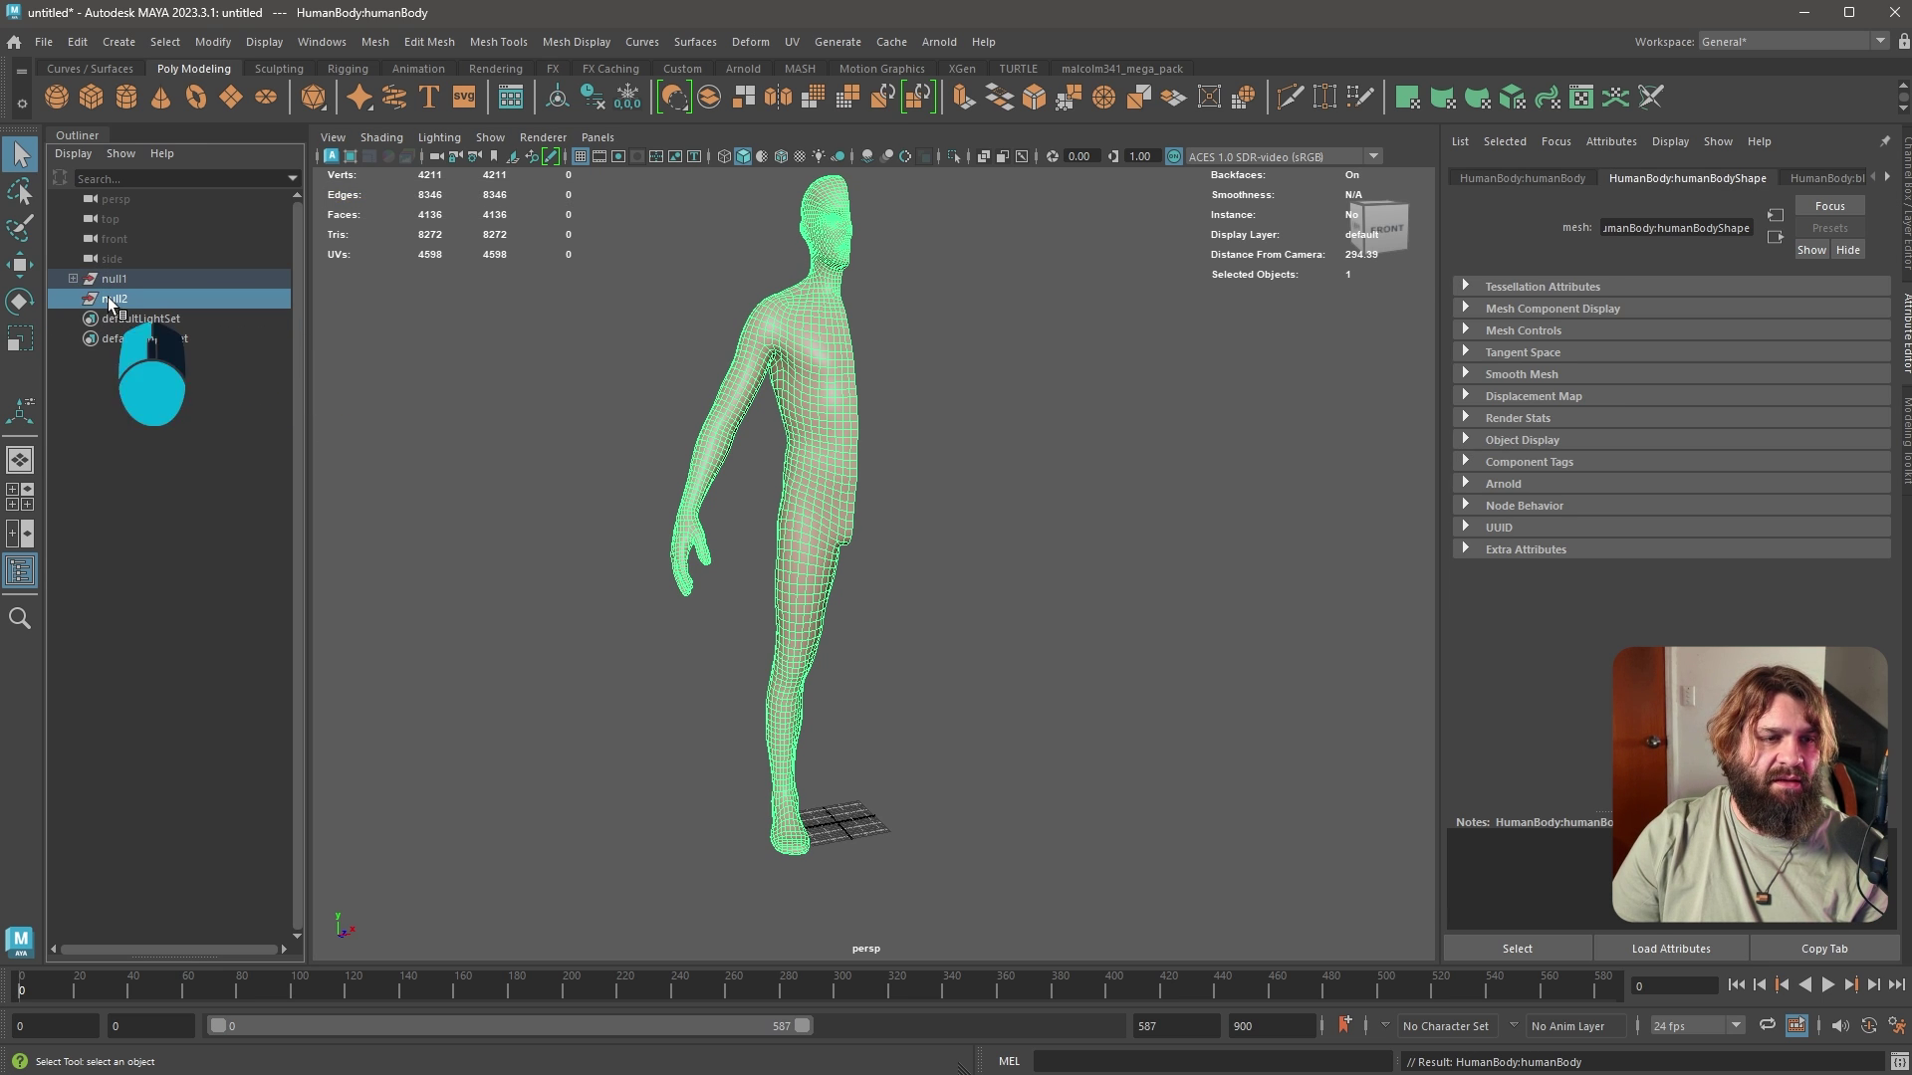
Parent null1 under null2 and expand the nested hierarchy to show the body mesh
left_click(113, 282)
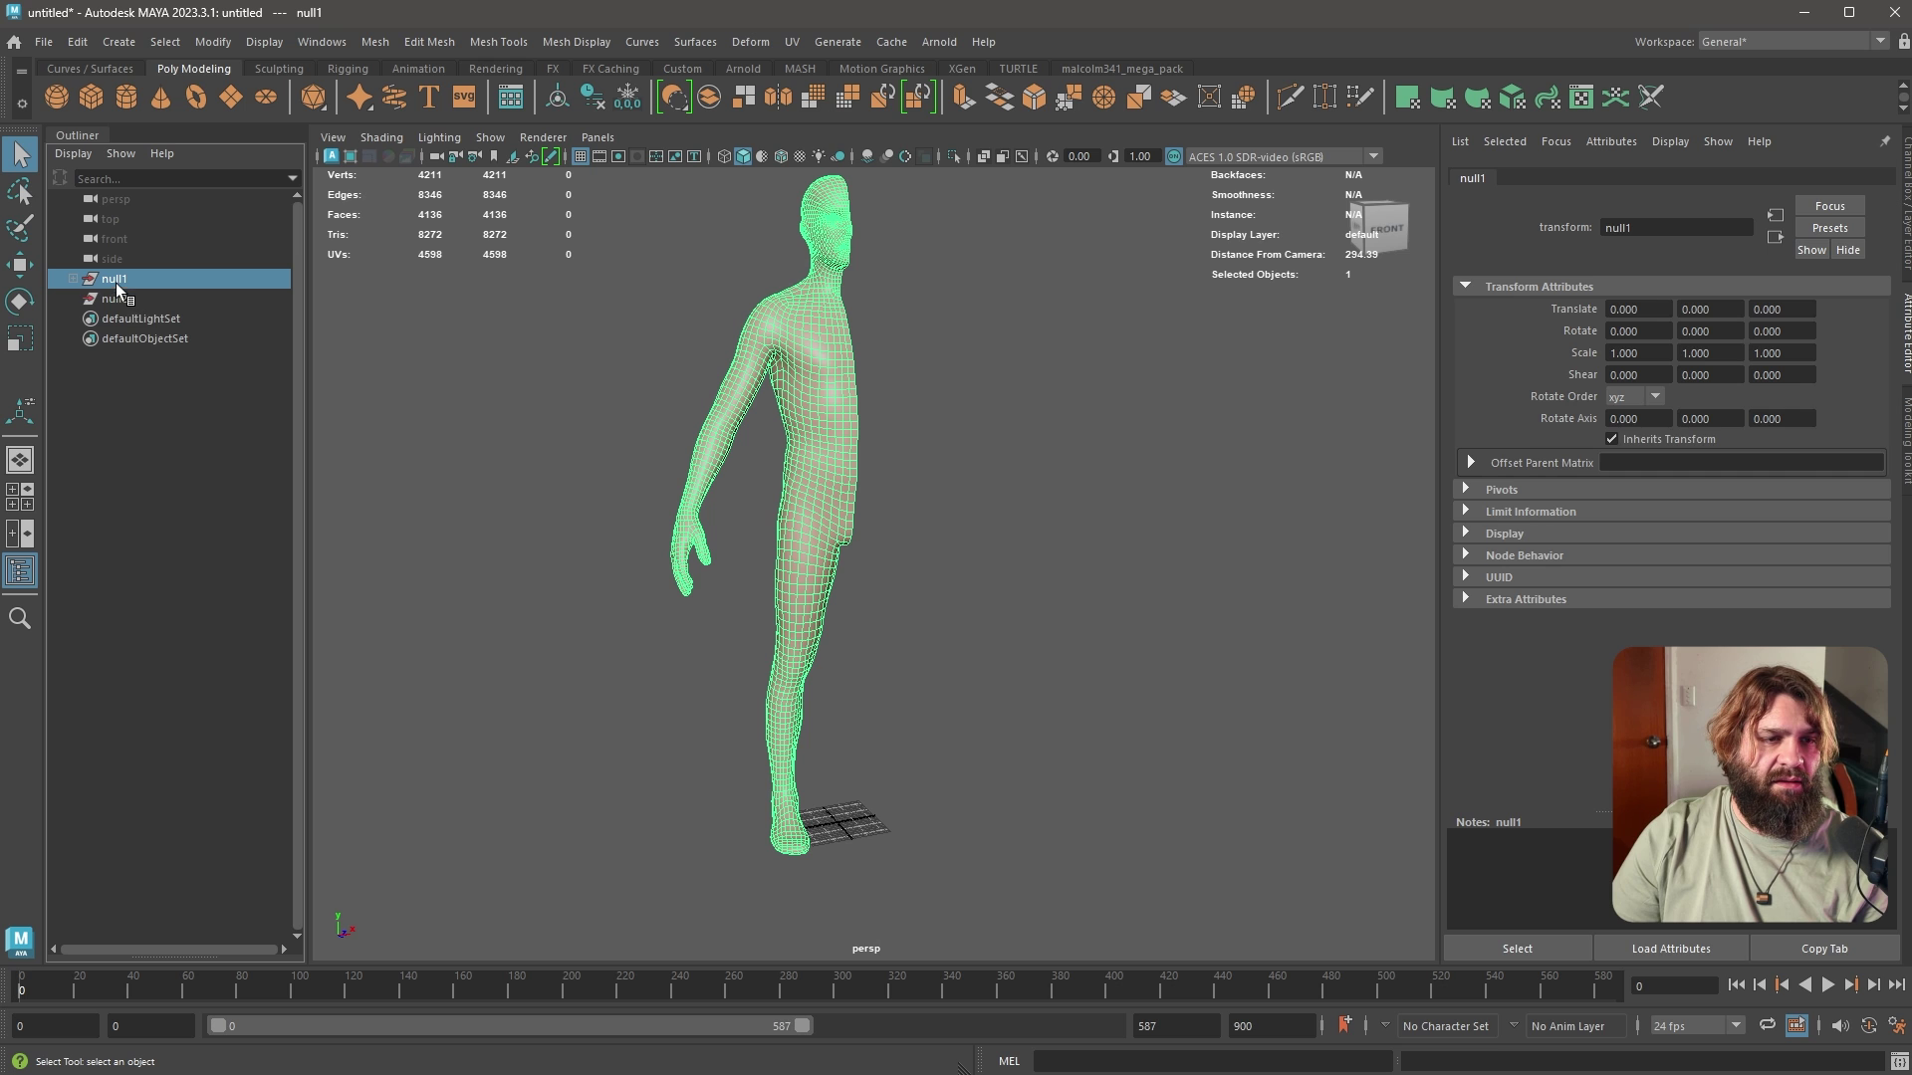
middle_click_drag(116, 284, 117, 302)
left_click(70, 280)
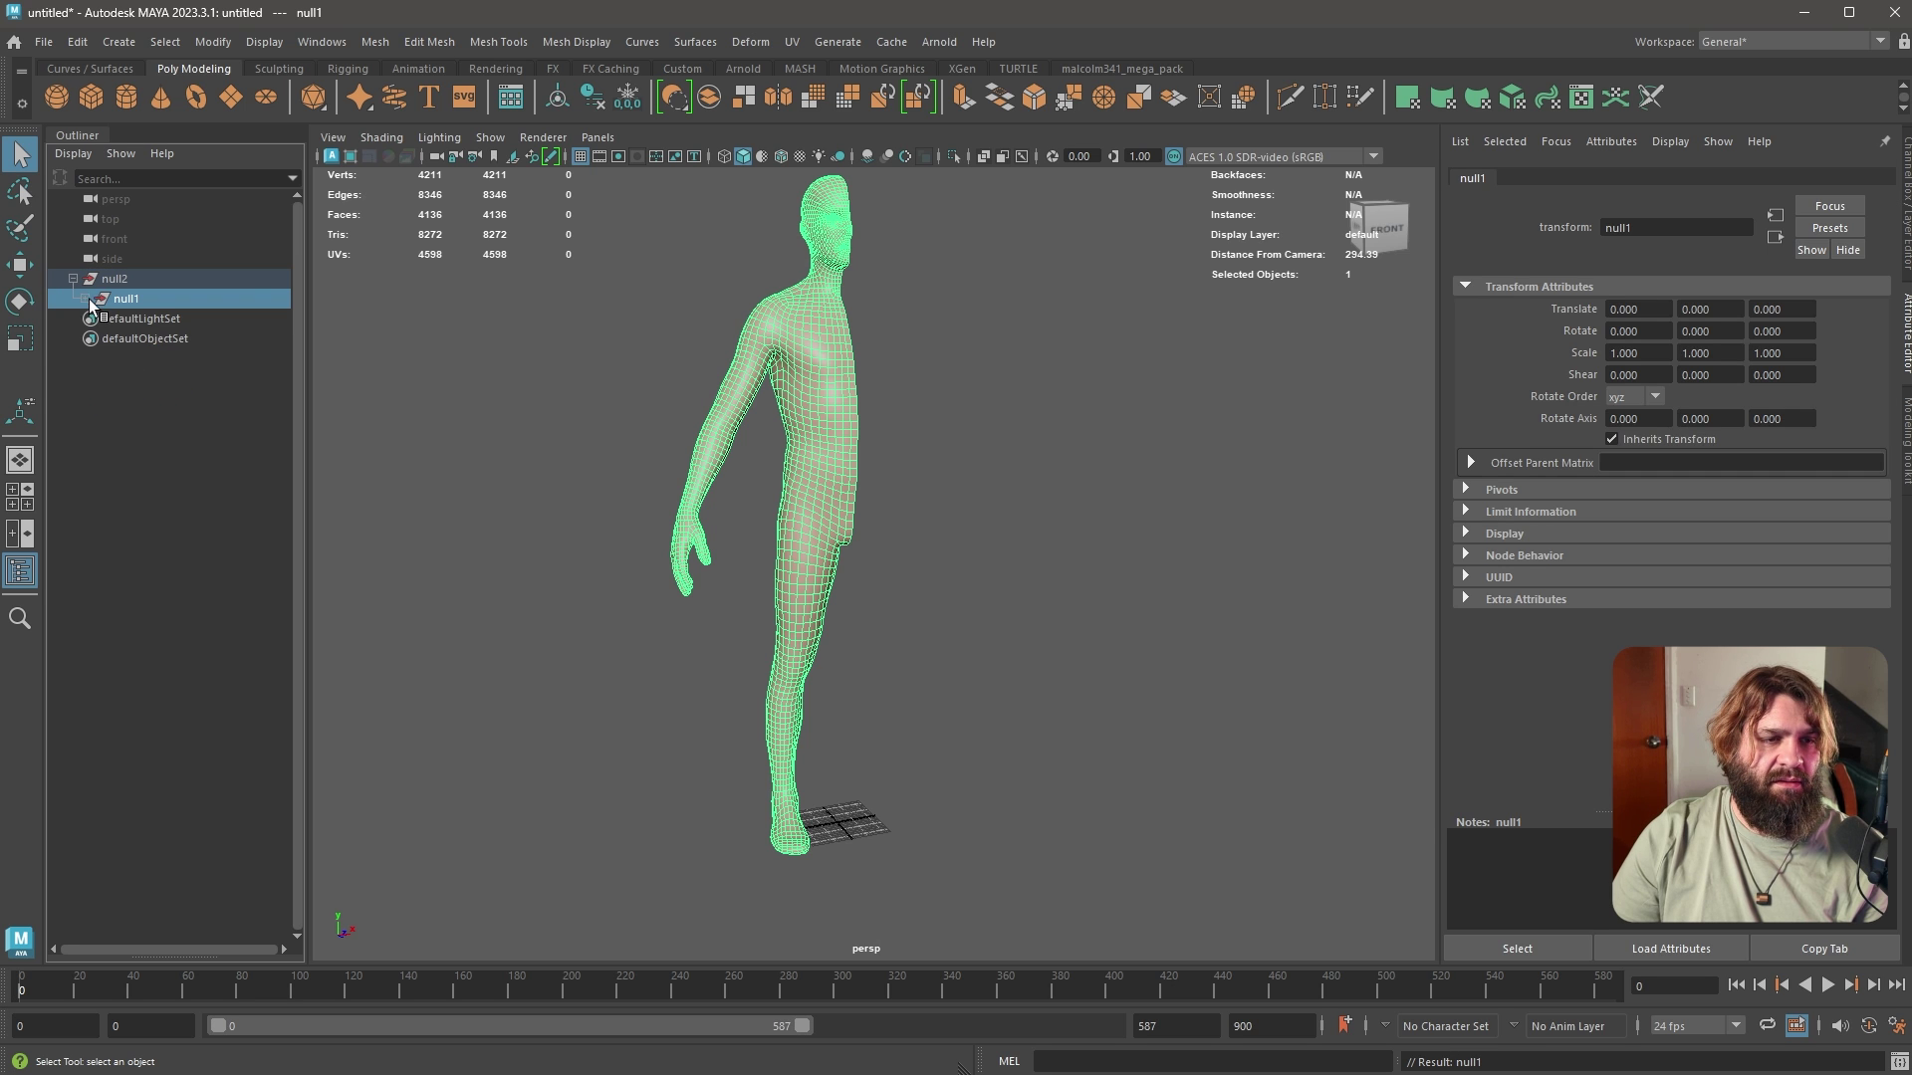
left_click(87, 300)
left_click(219, 511)
left_click(160, 296)
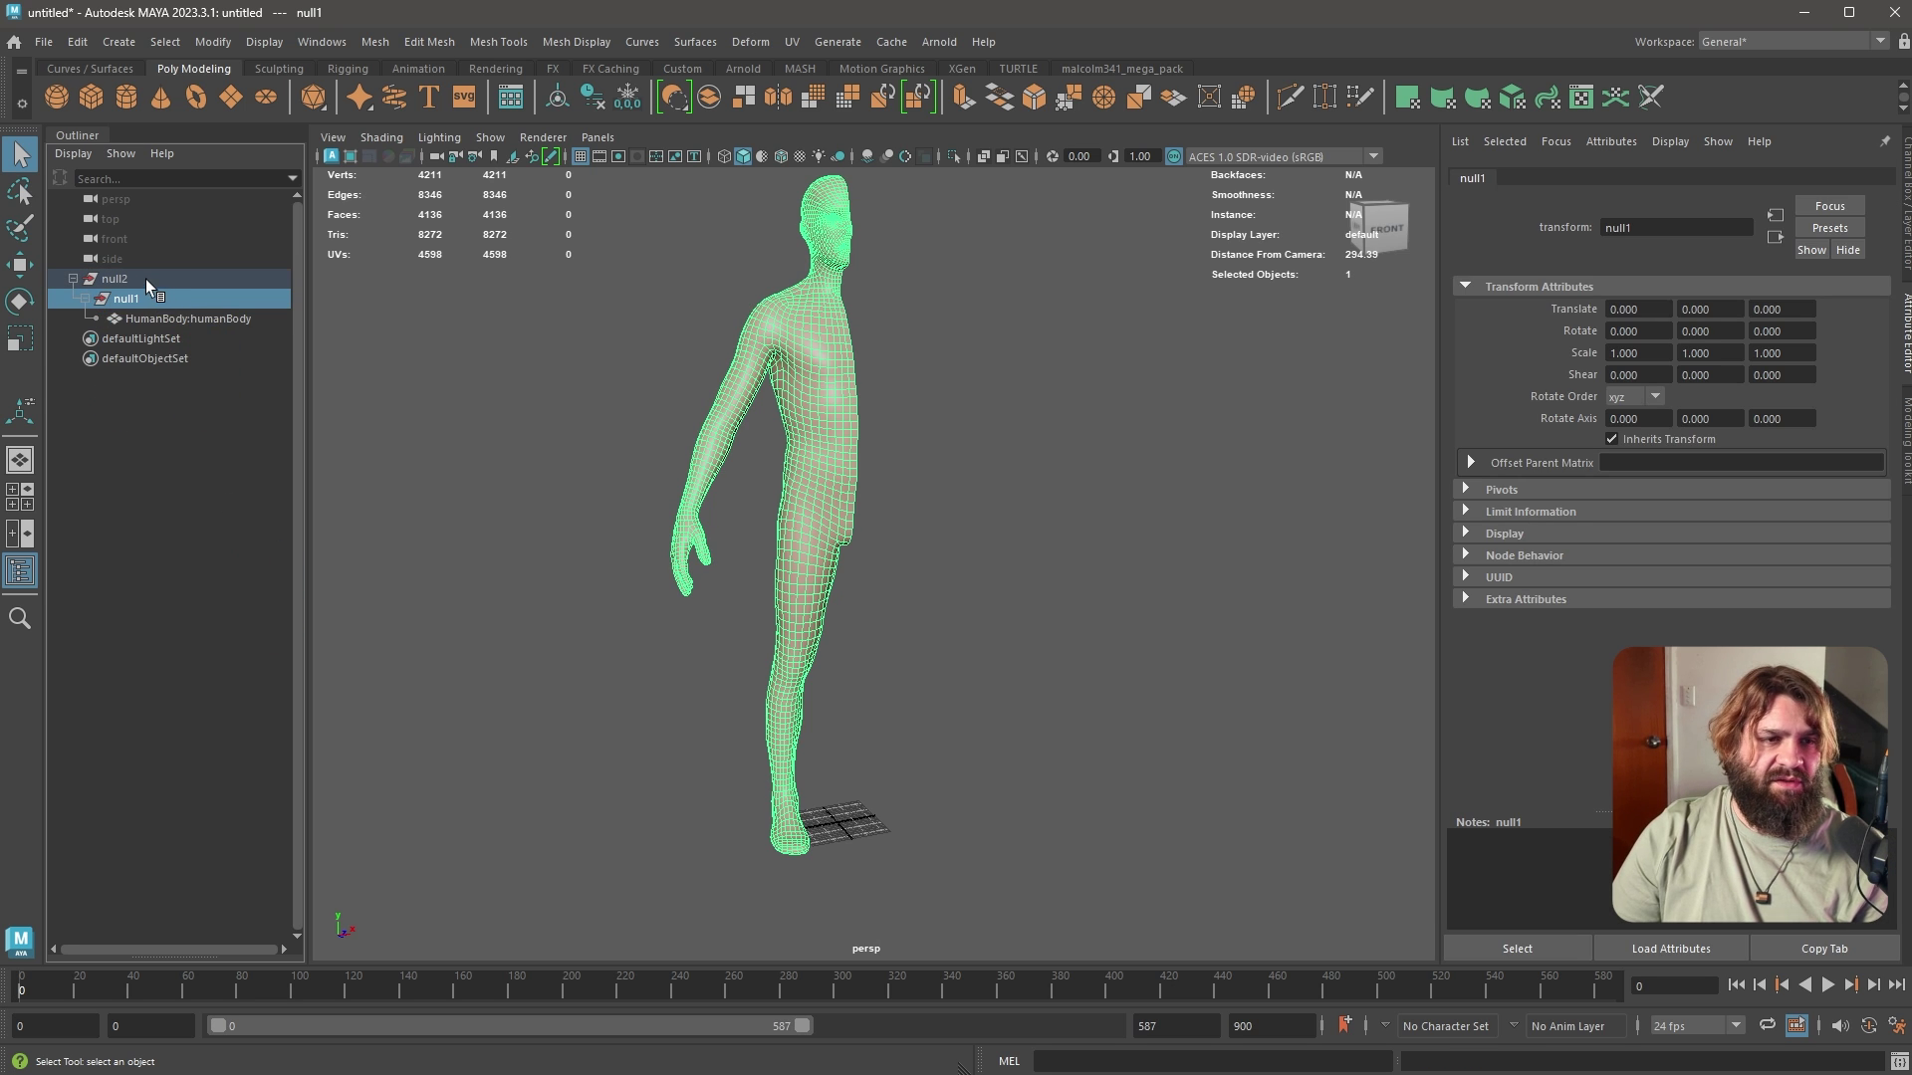
Open the Duplicate Special options for null2, reset the settings, and choose Instance geometry grouped under a new group
left_click(114, 279)
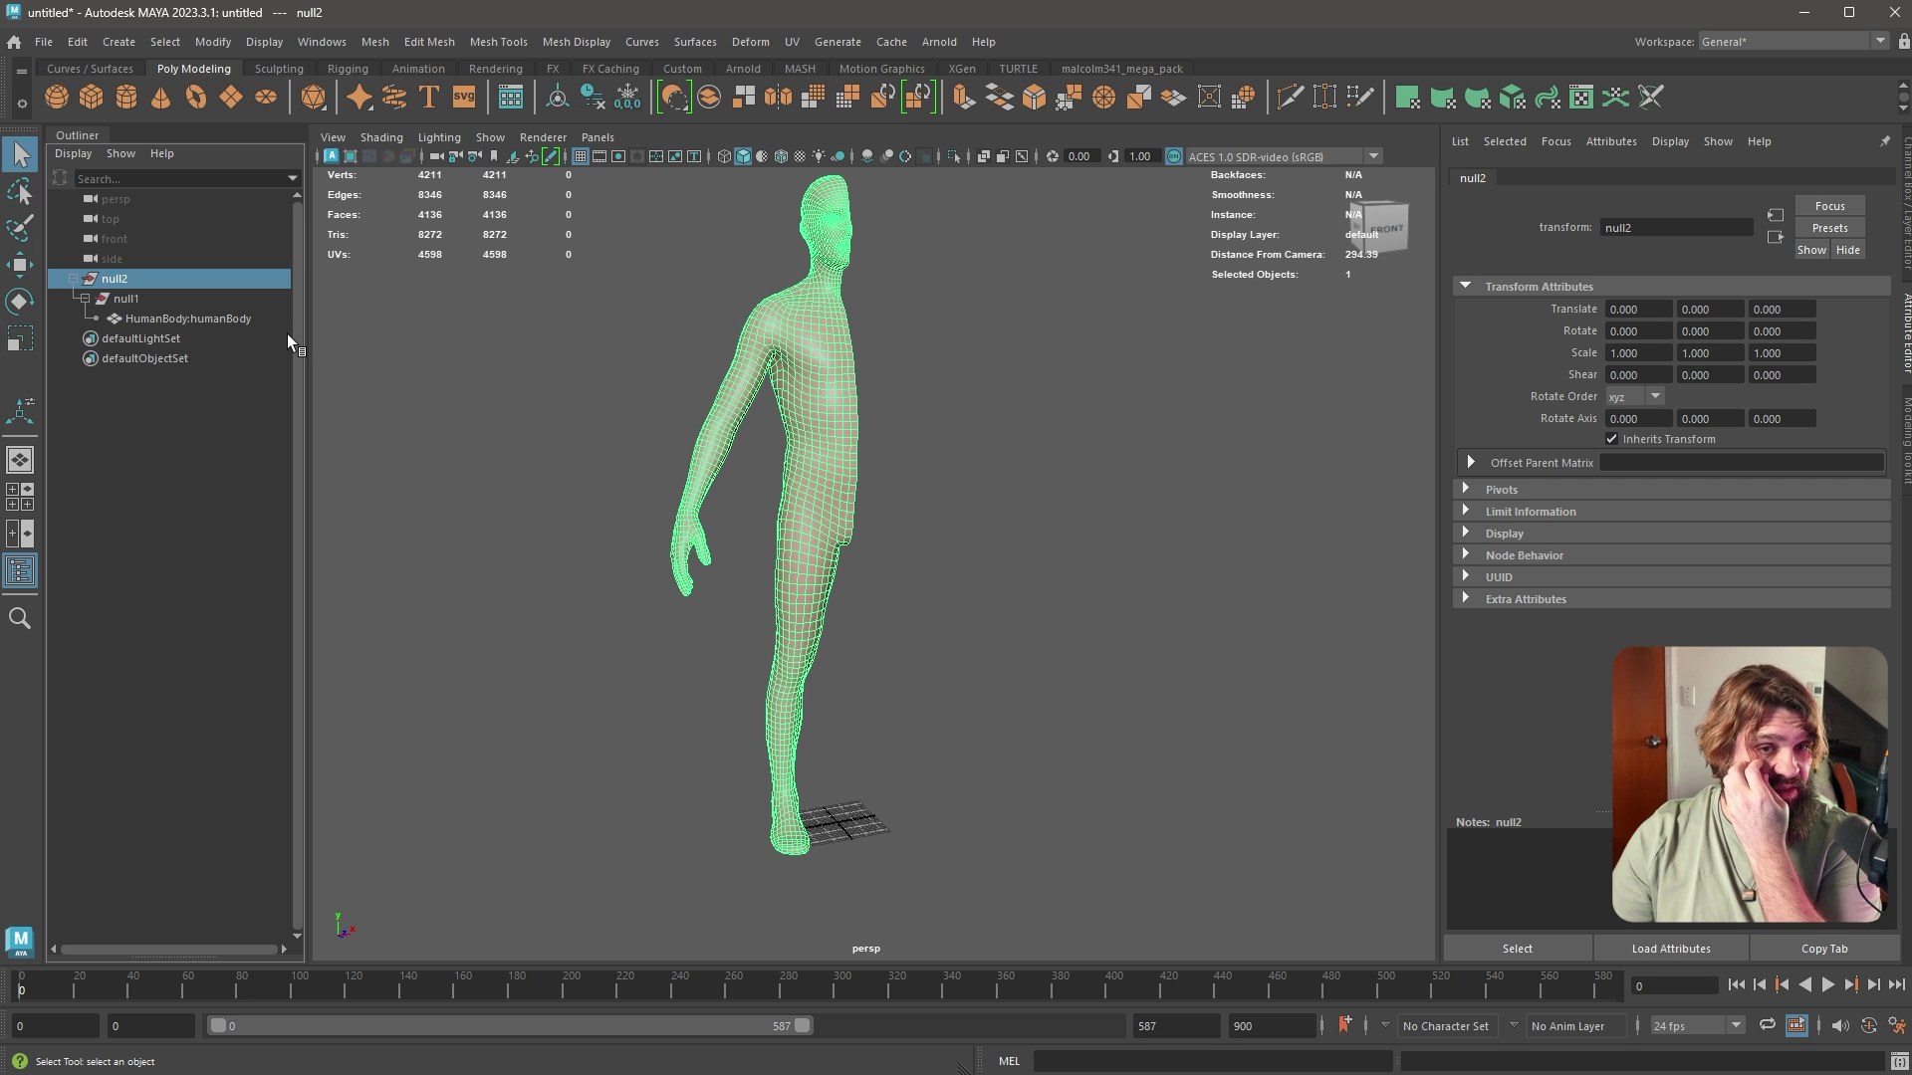
left_click(80, 42)
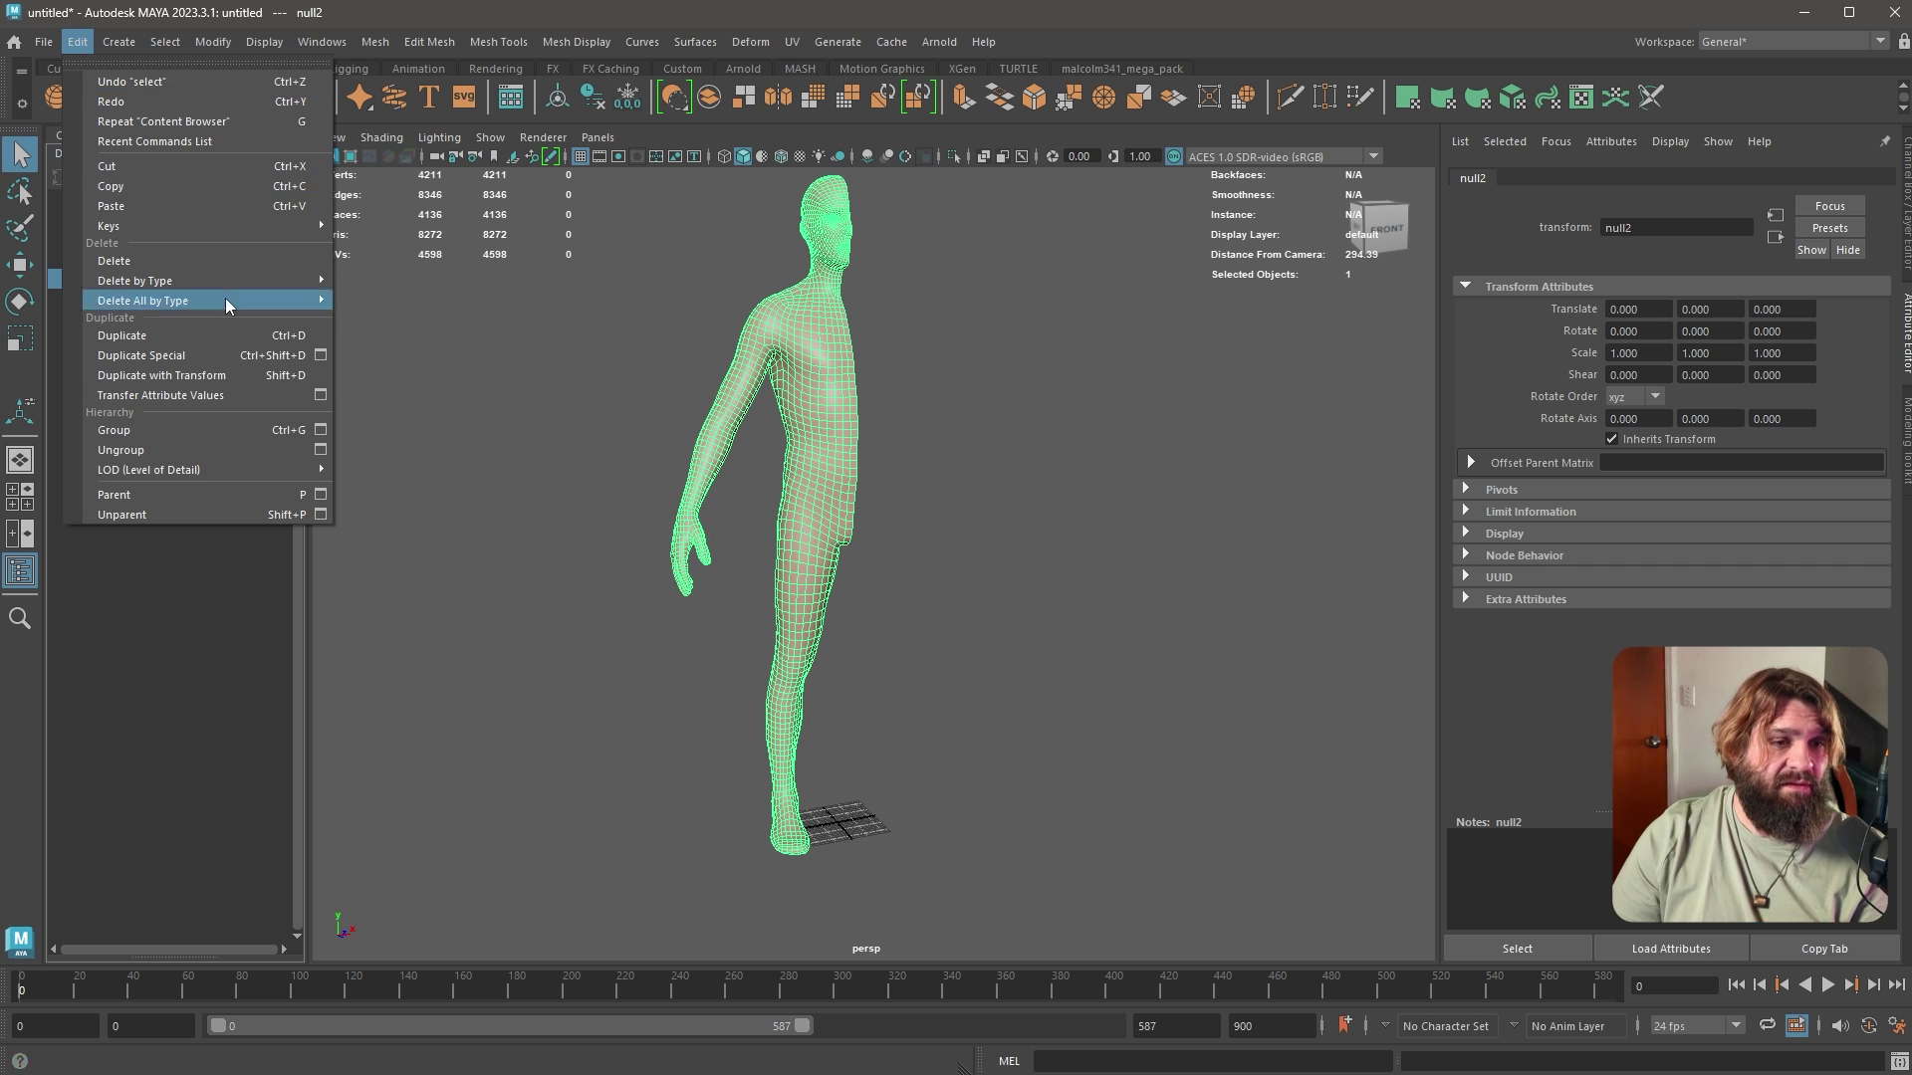
left_click(321, 356)
left_click_drag(1324, 426, 1080, 398)
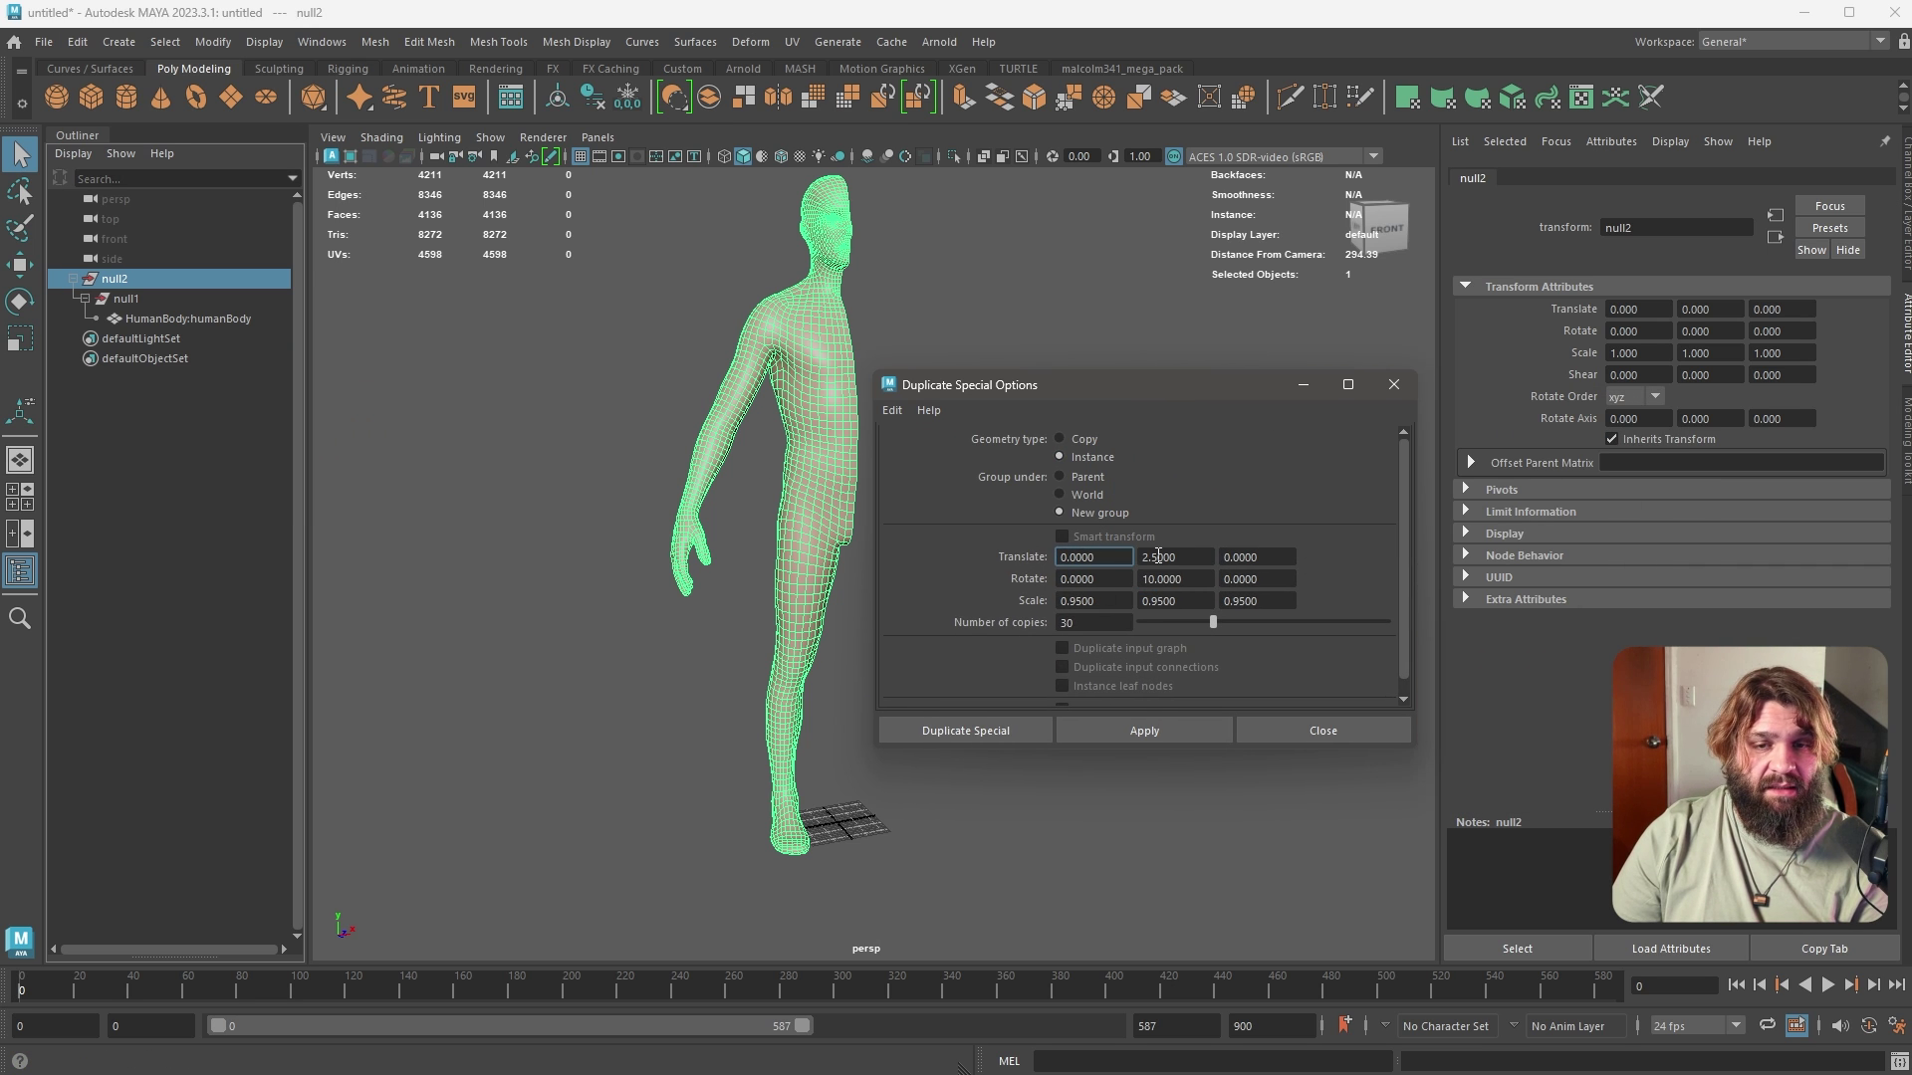
left_click(894, 411)
left_click(921, 458)
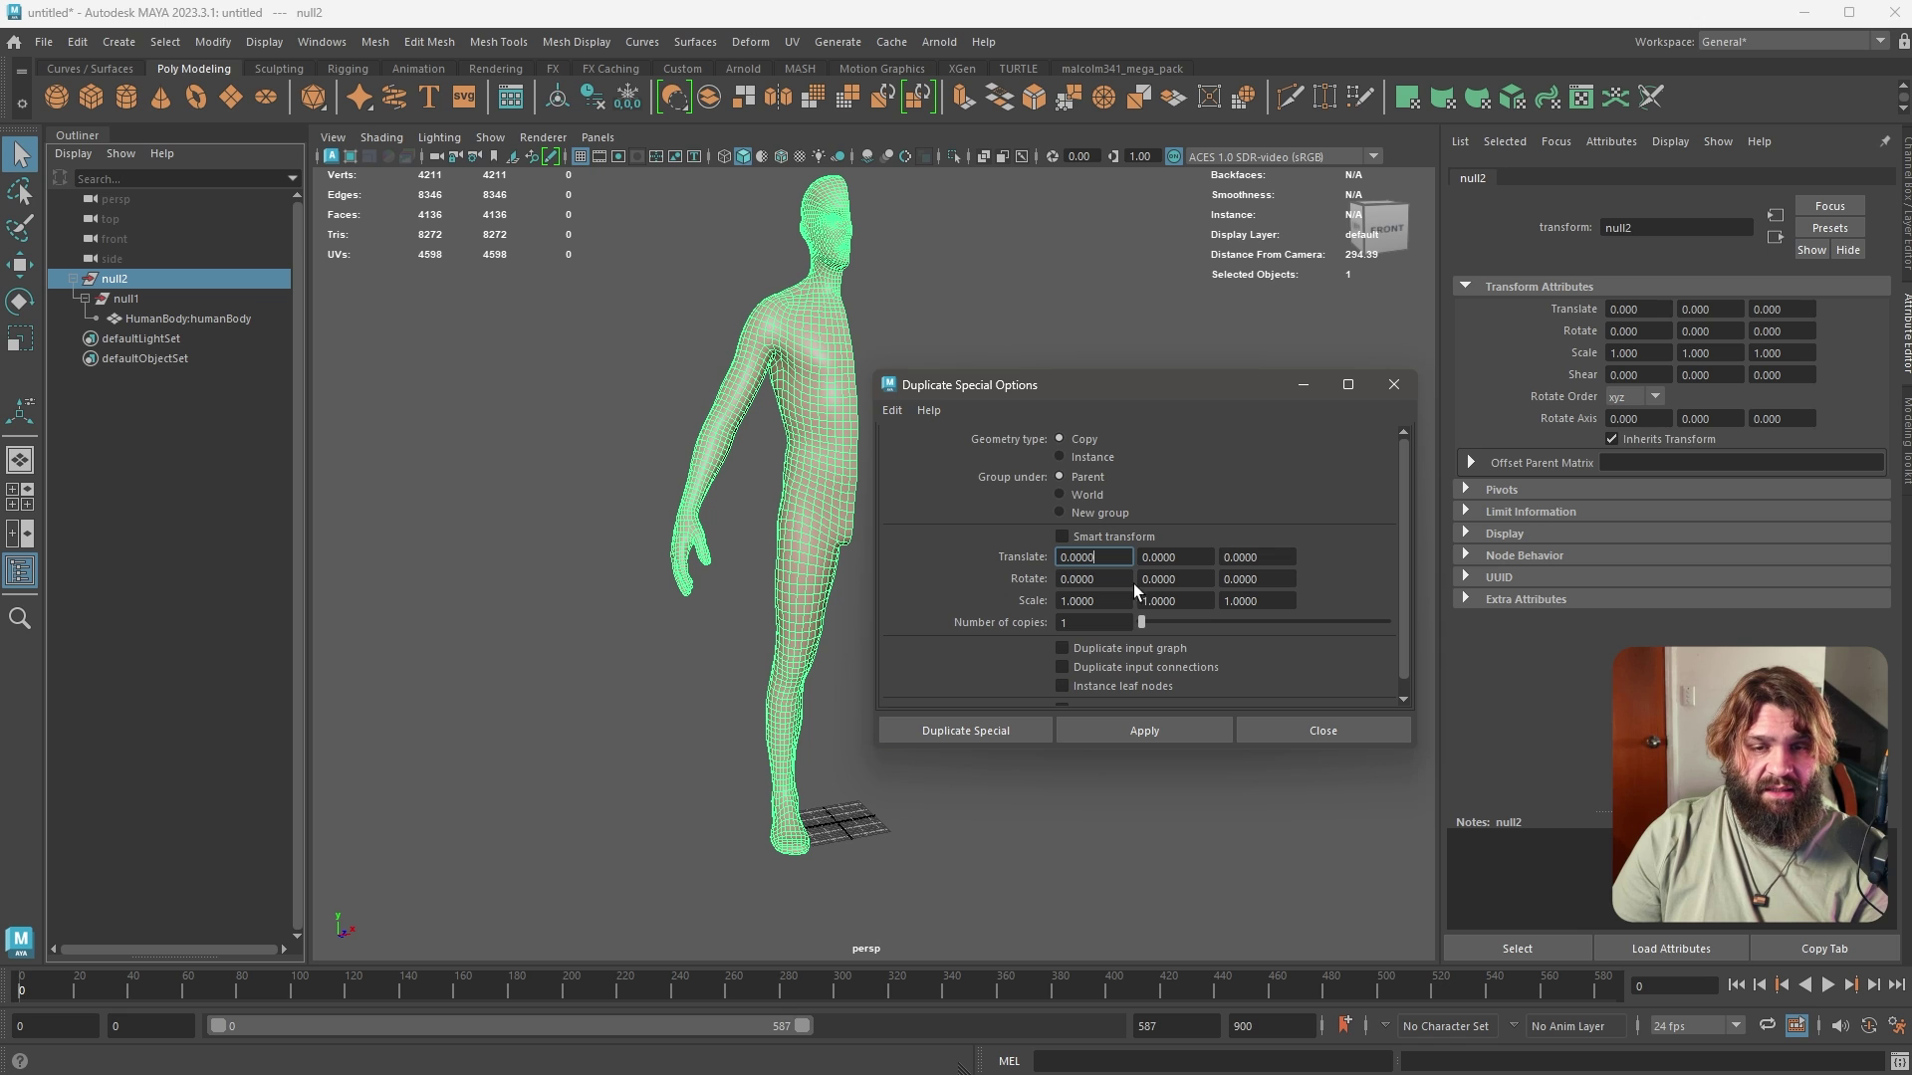
left_click(1094, 459)
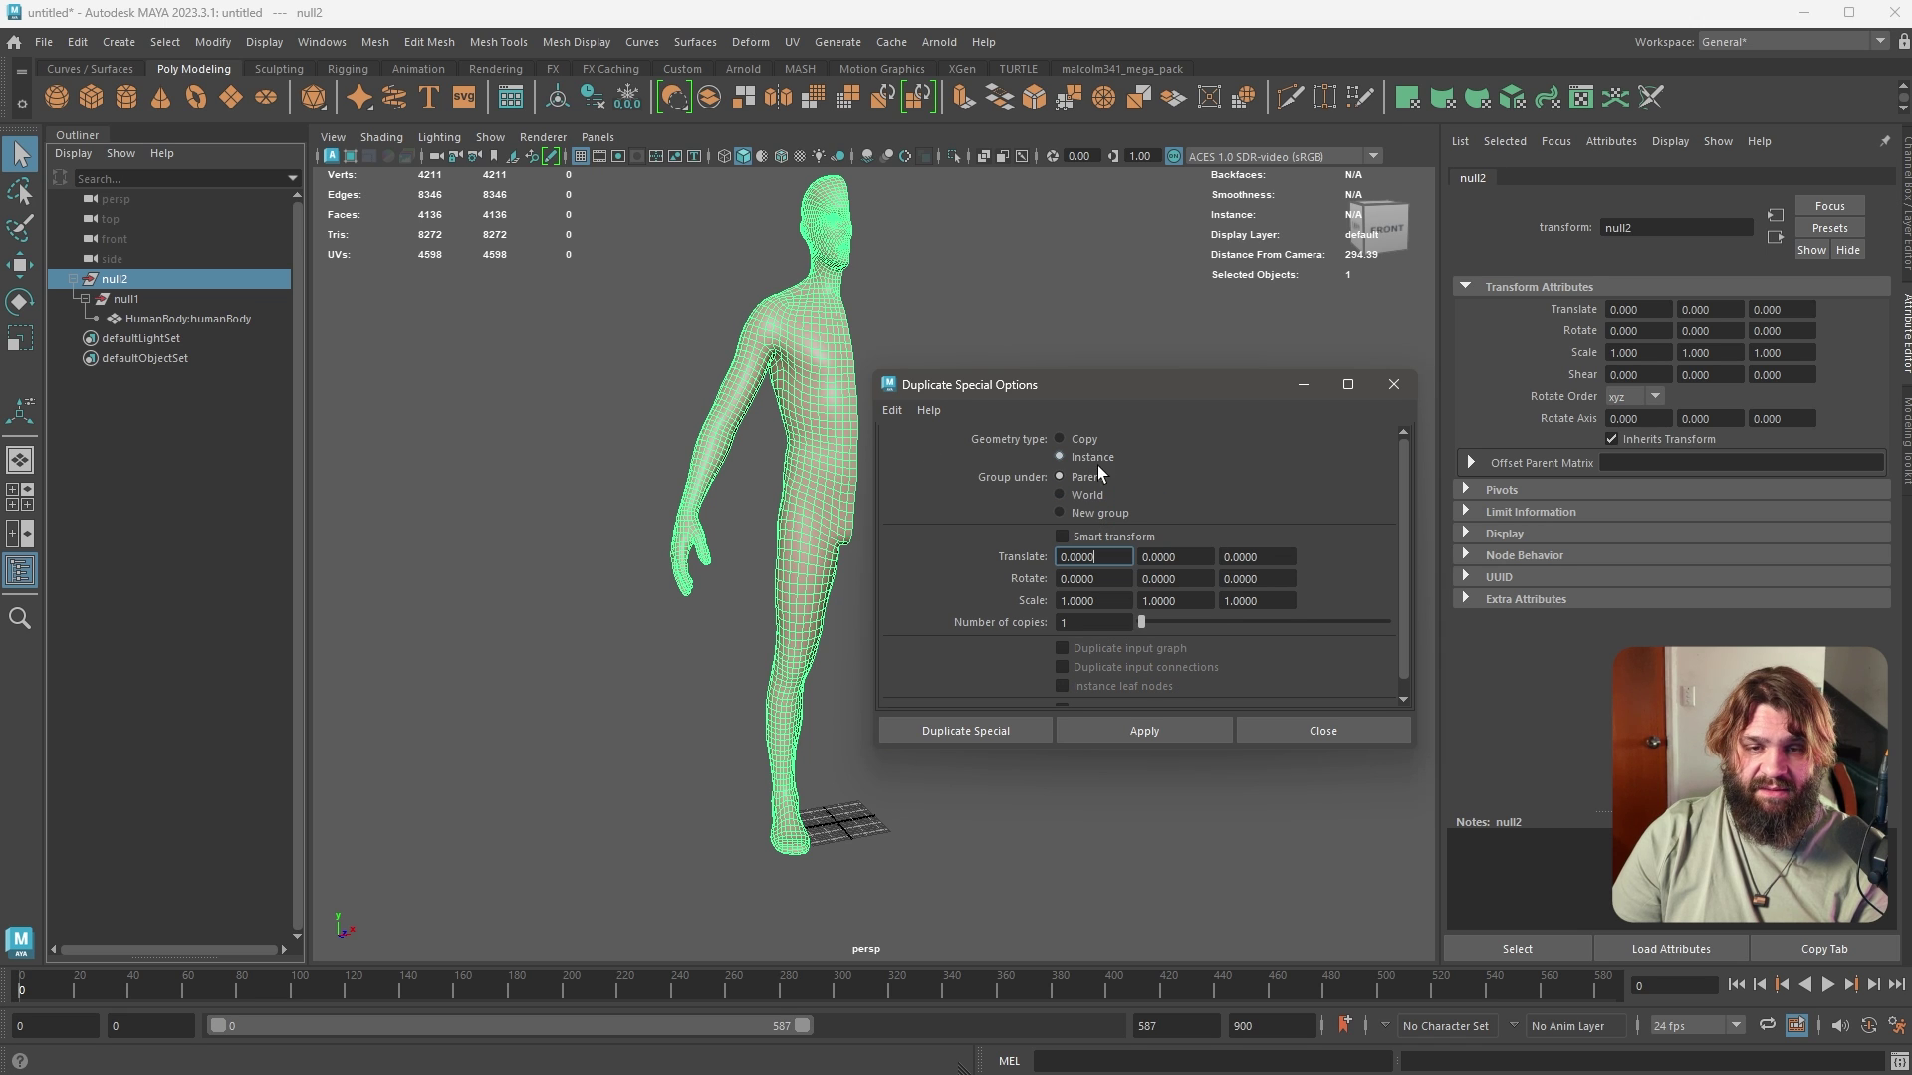
left_click(1099, 514)
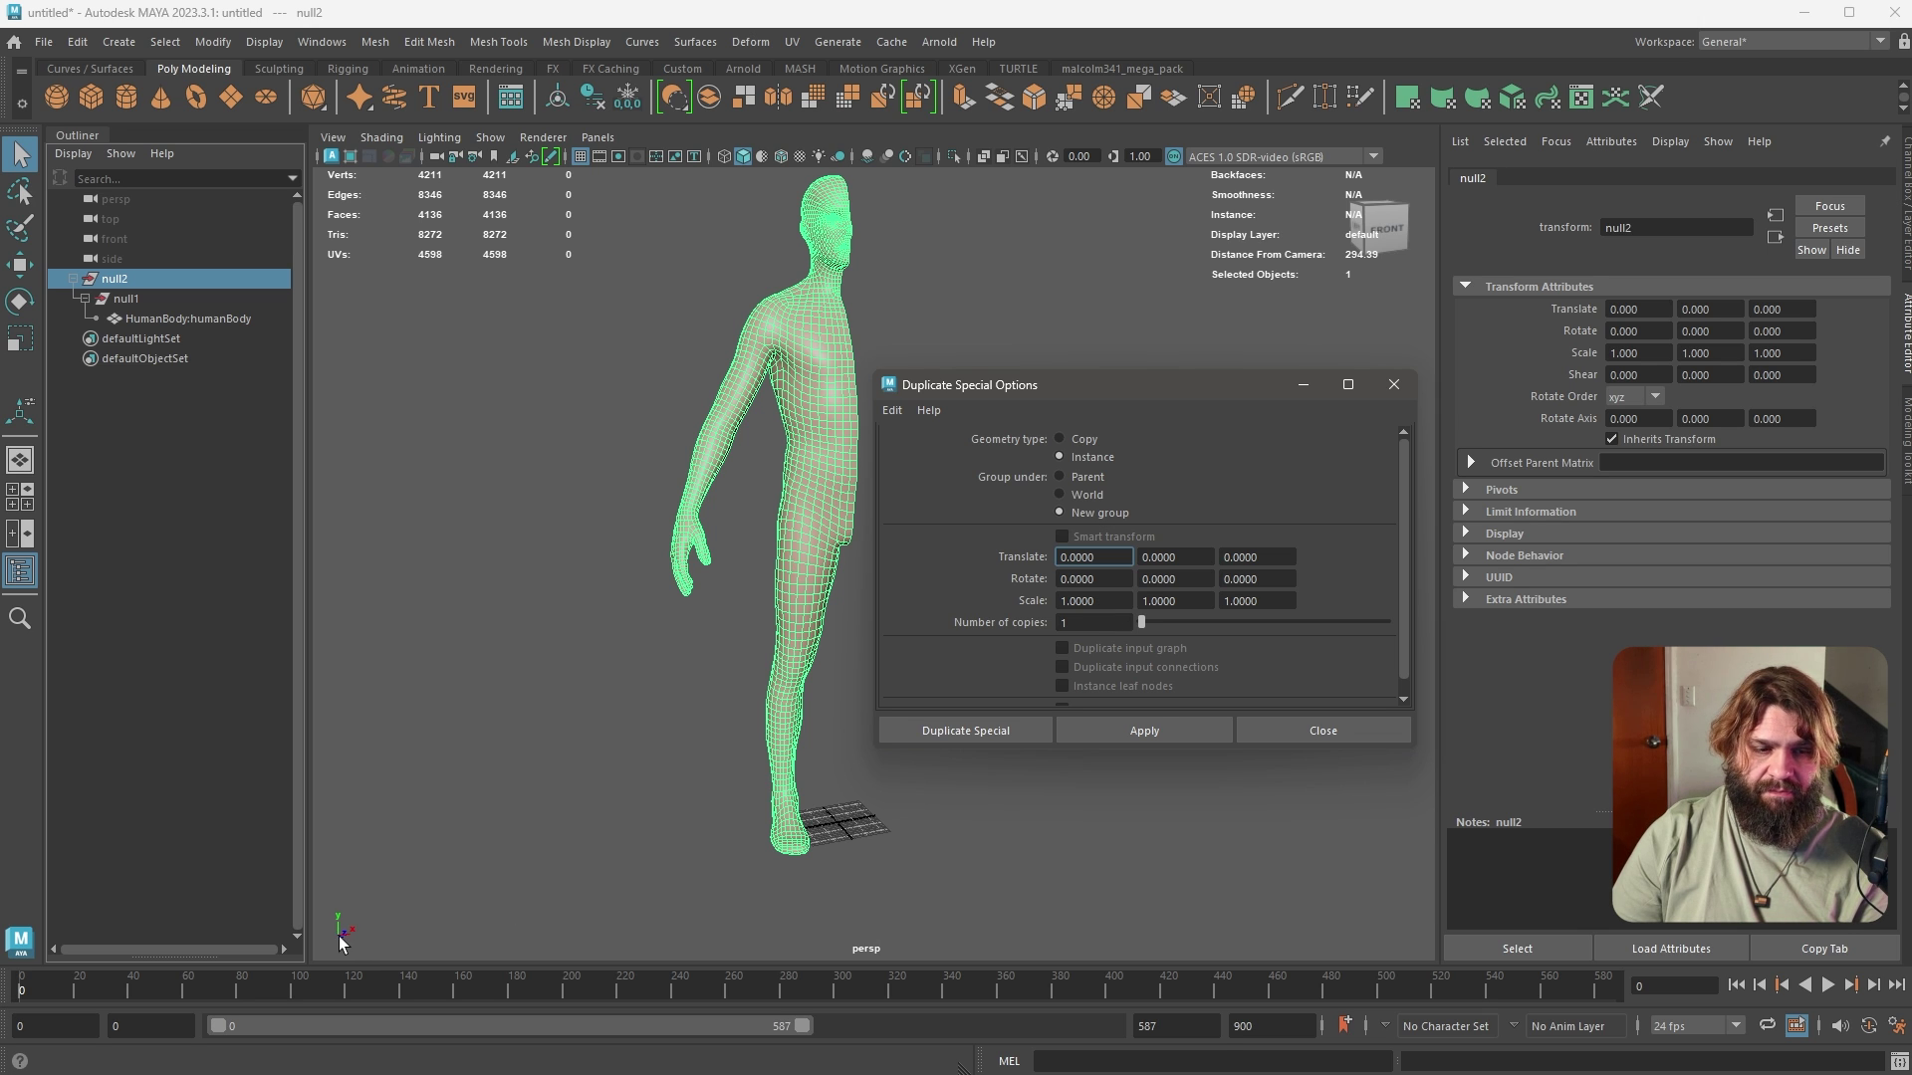
Set the X scale to -1, create the mirrored instance of null2, clear the selection and close the options
left_click_drag(1113, 601, 694, 585)
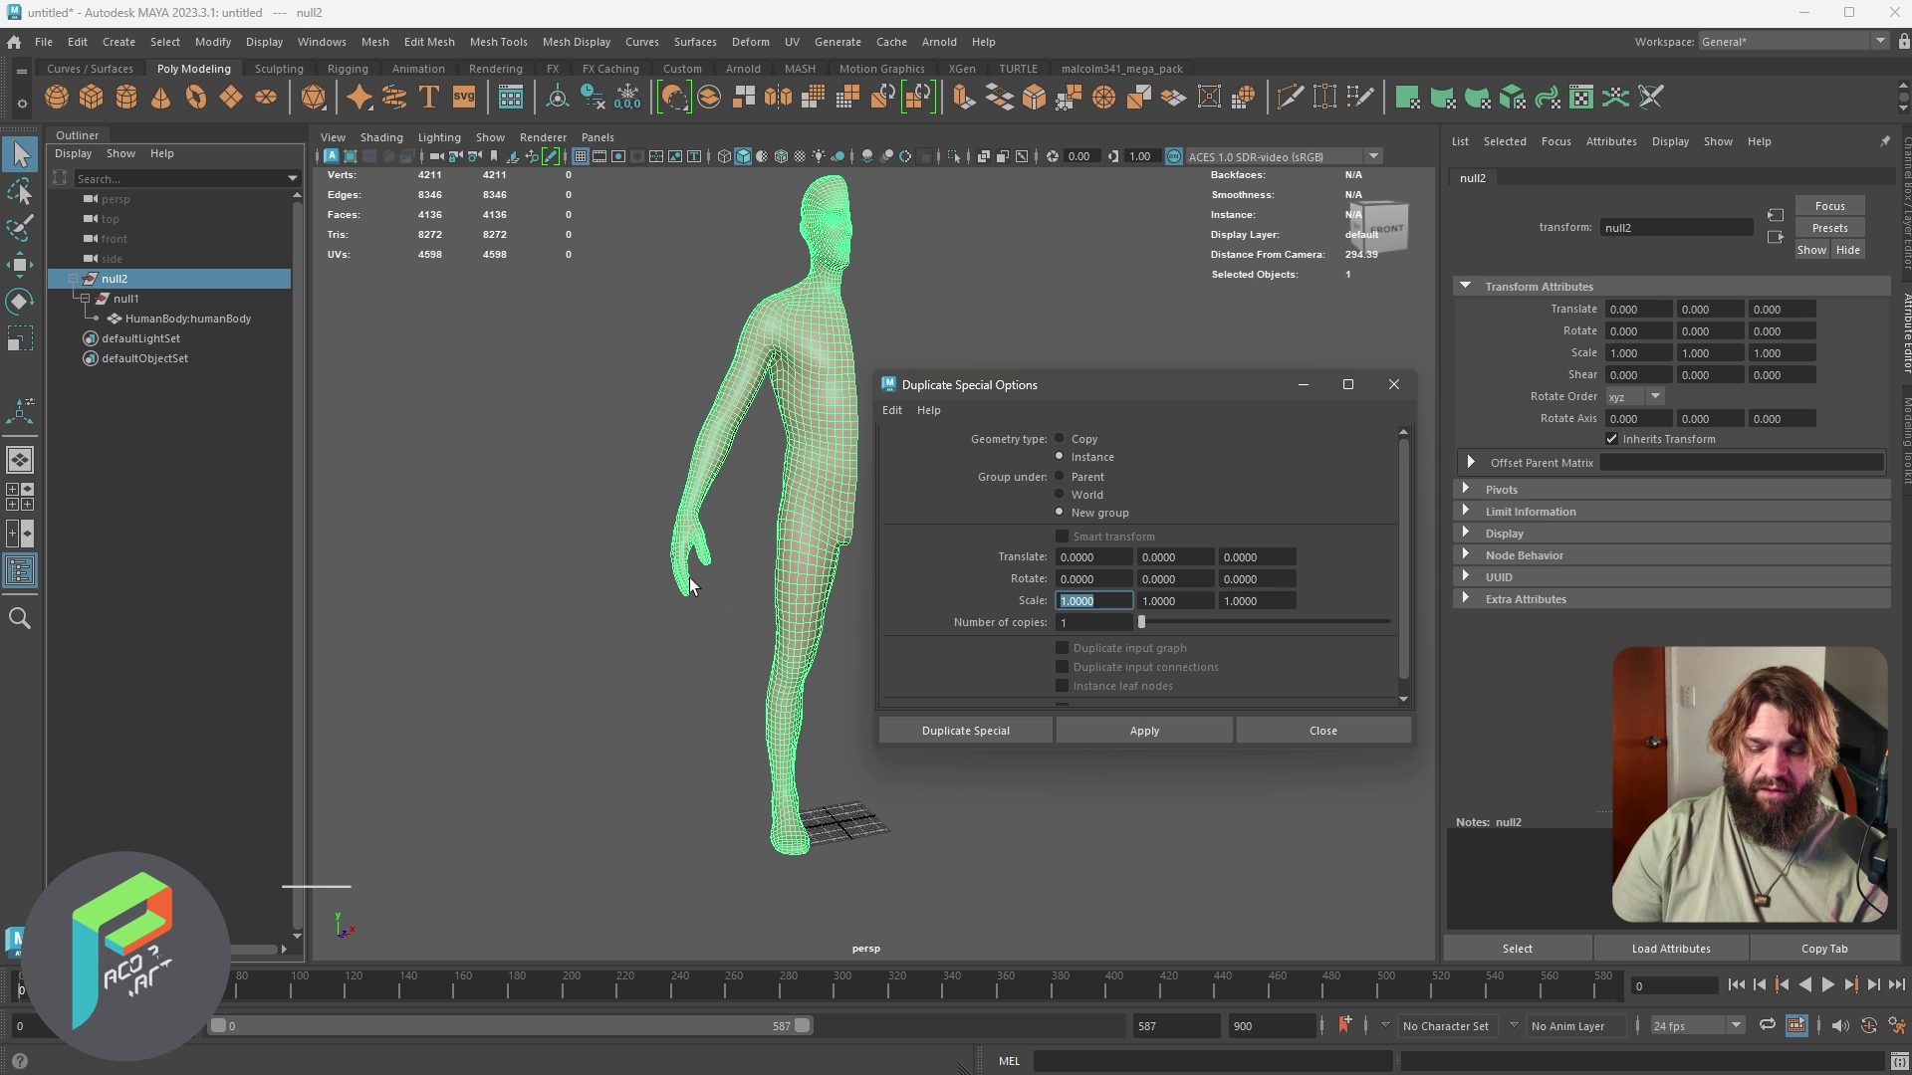
type("-1")
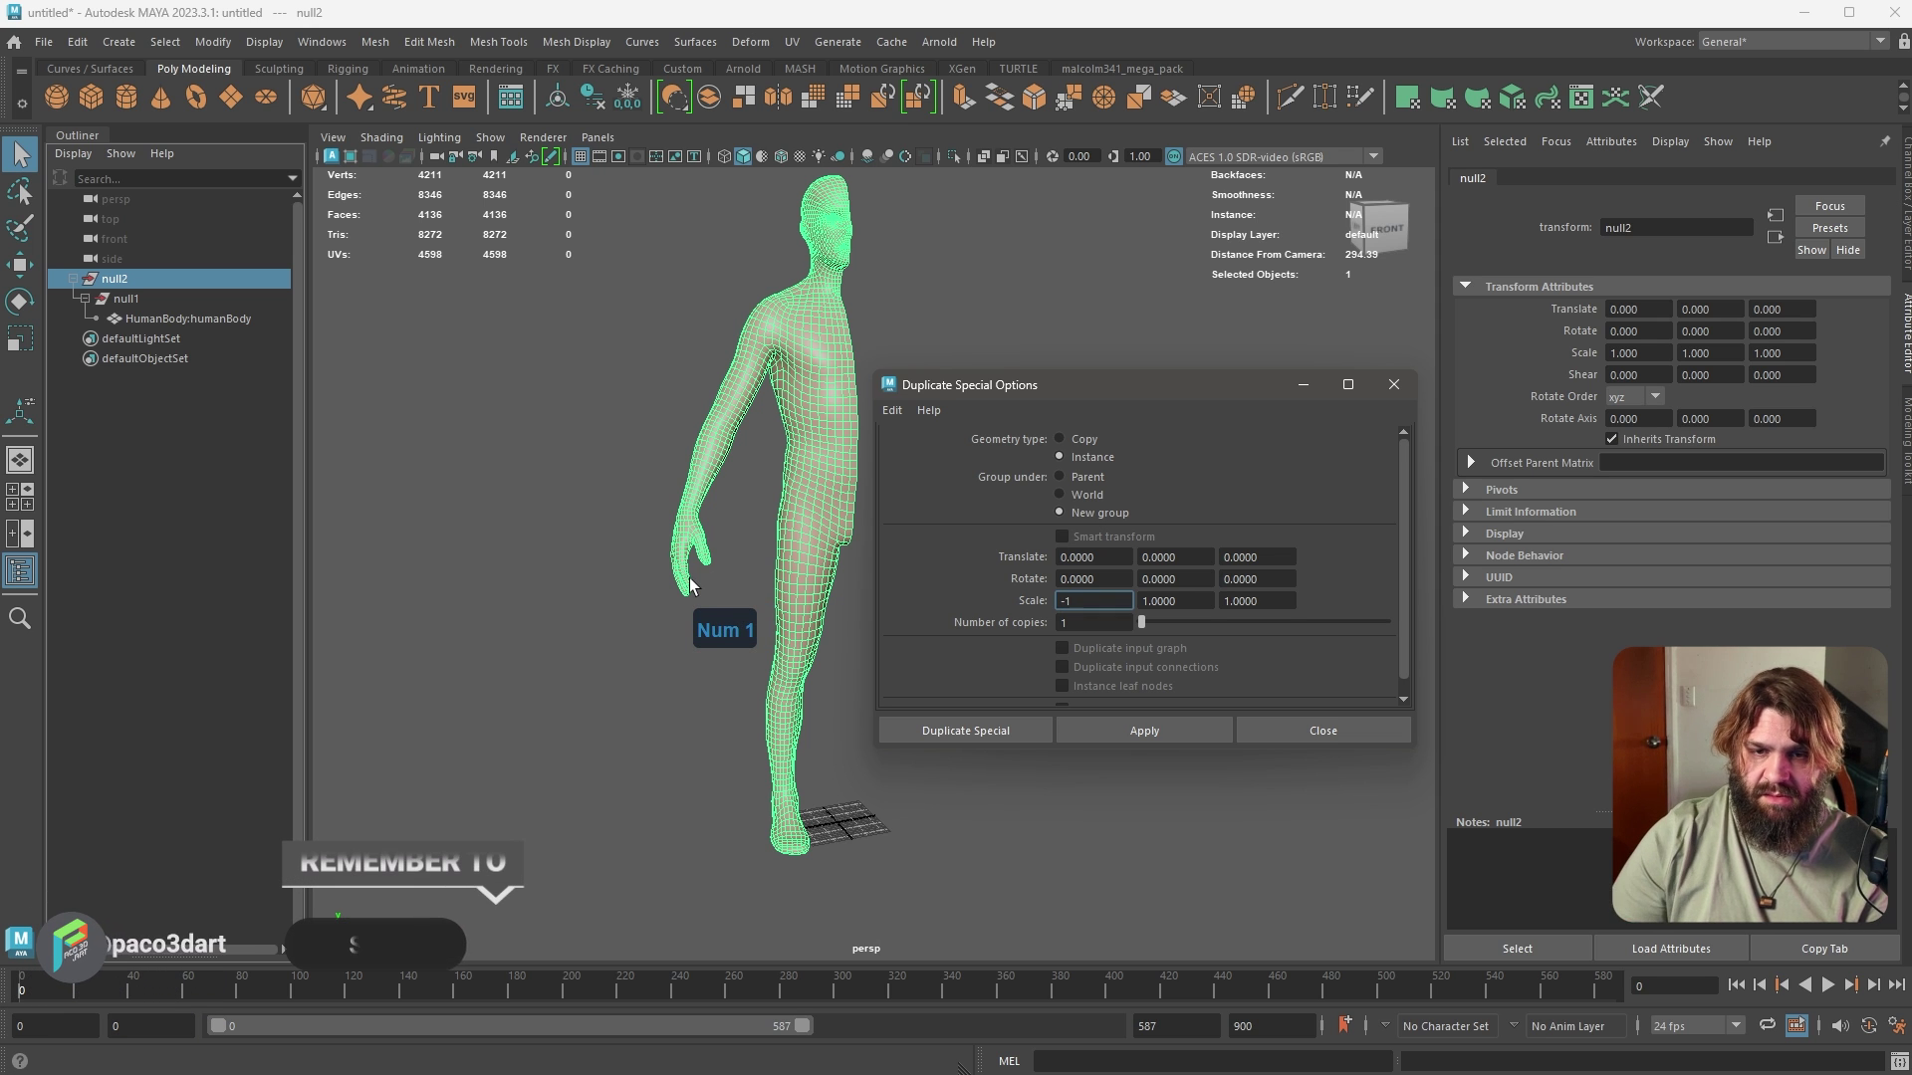
key("Tab")
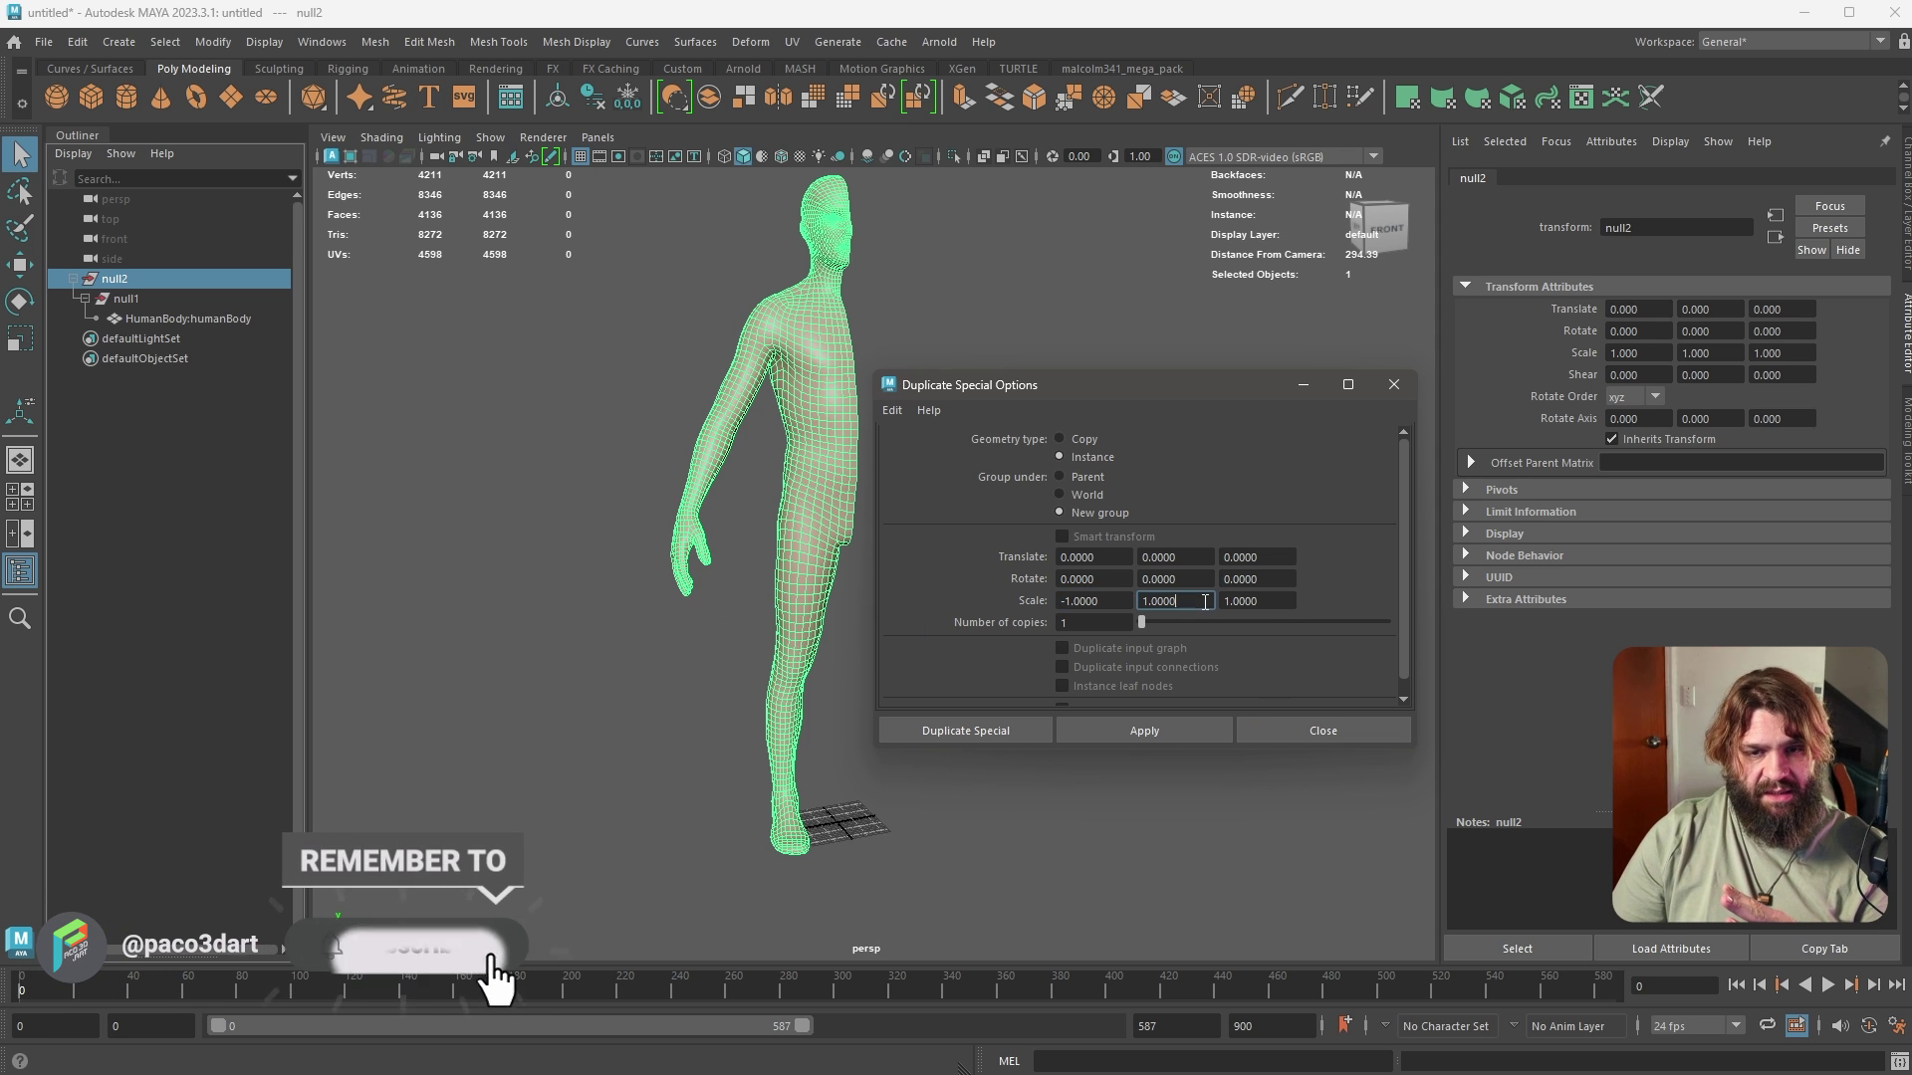
left_click(1185, 729)
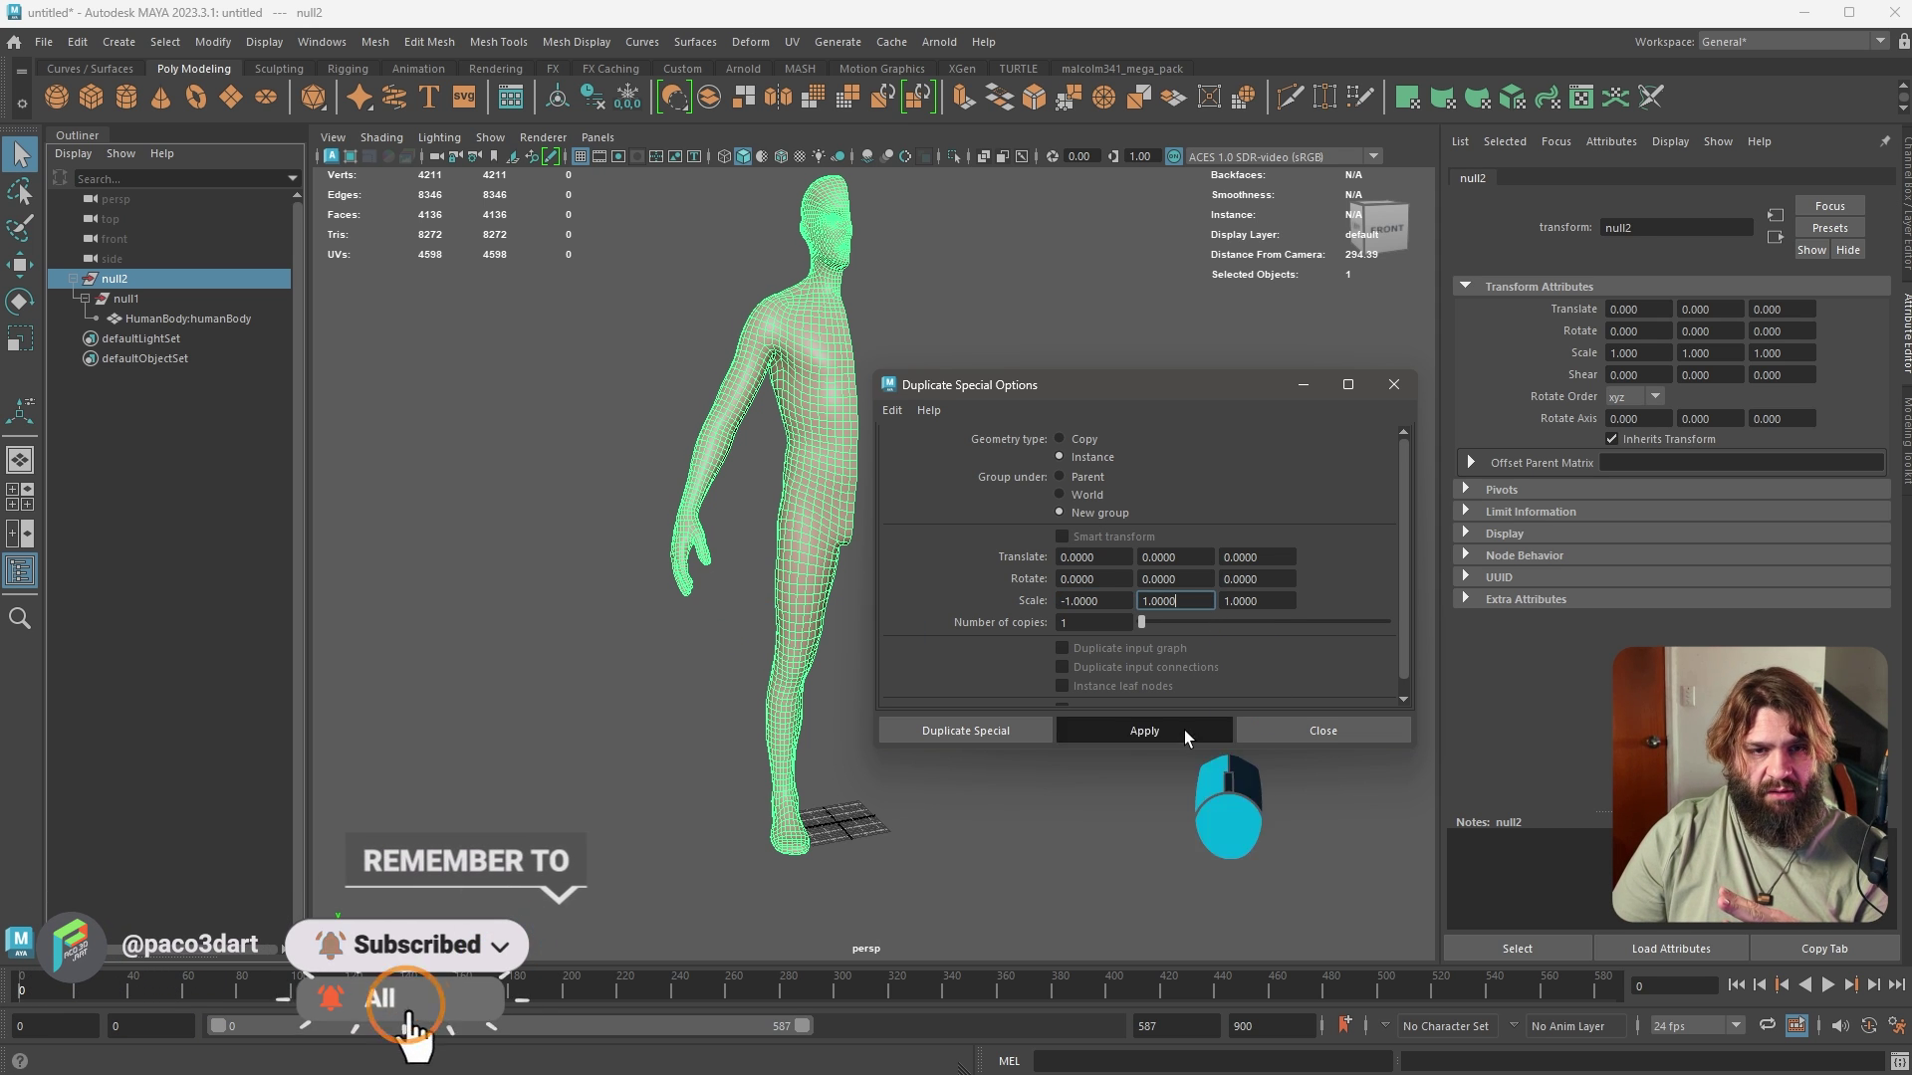
left_click(630, 687)
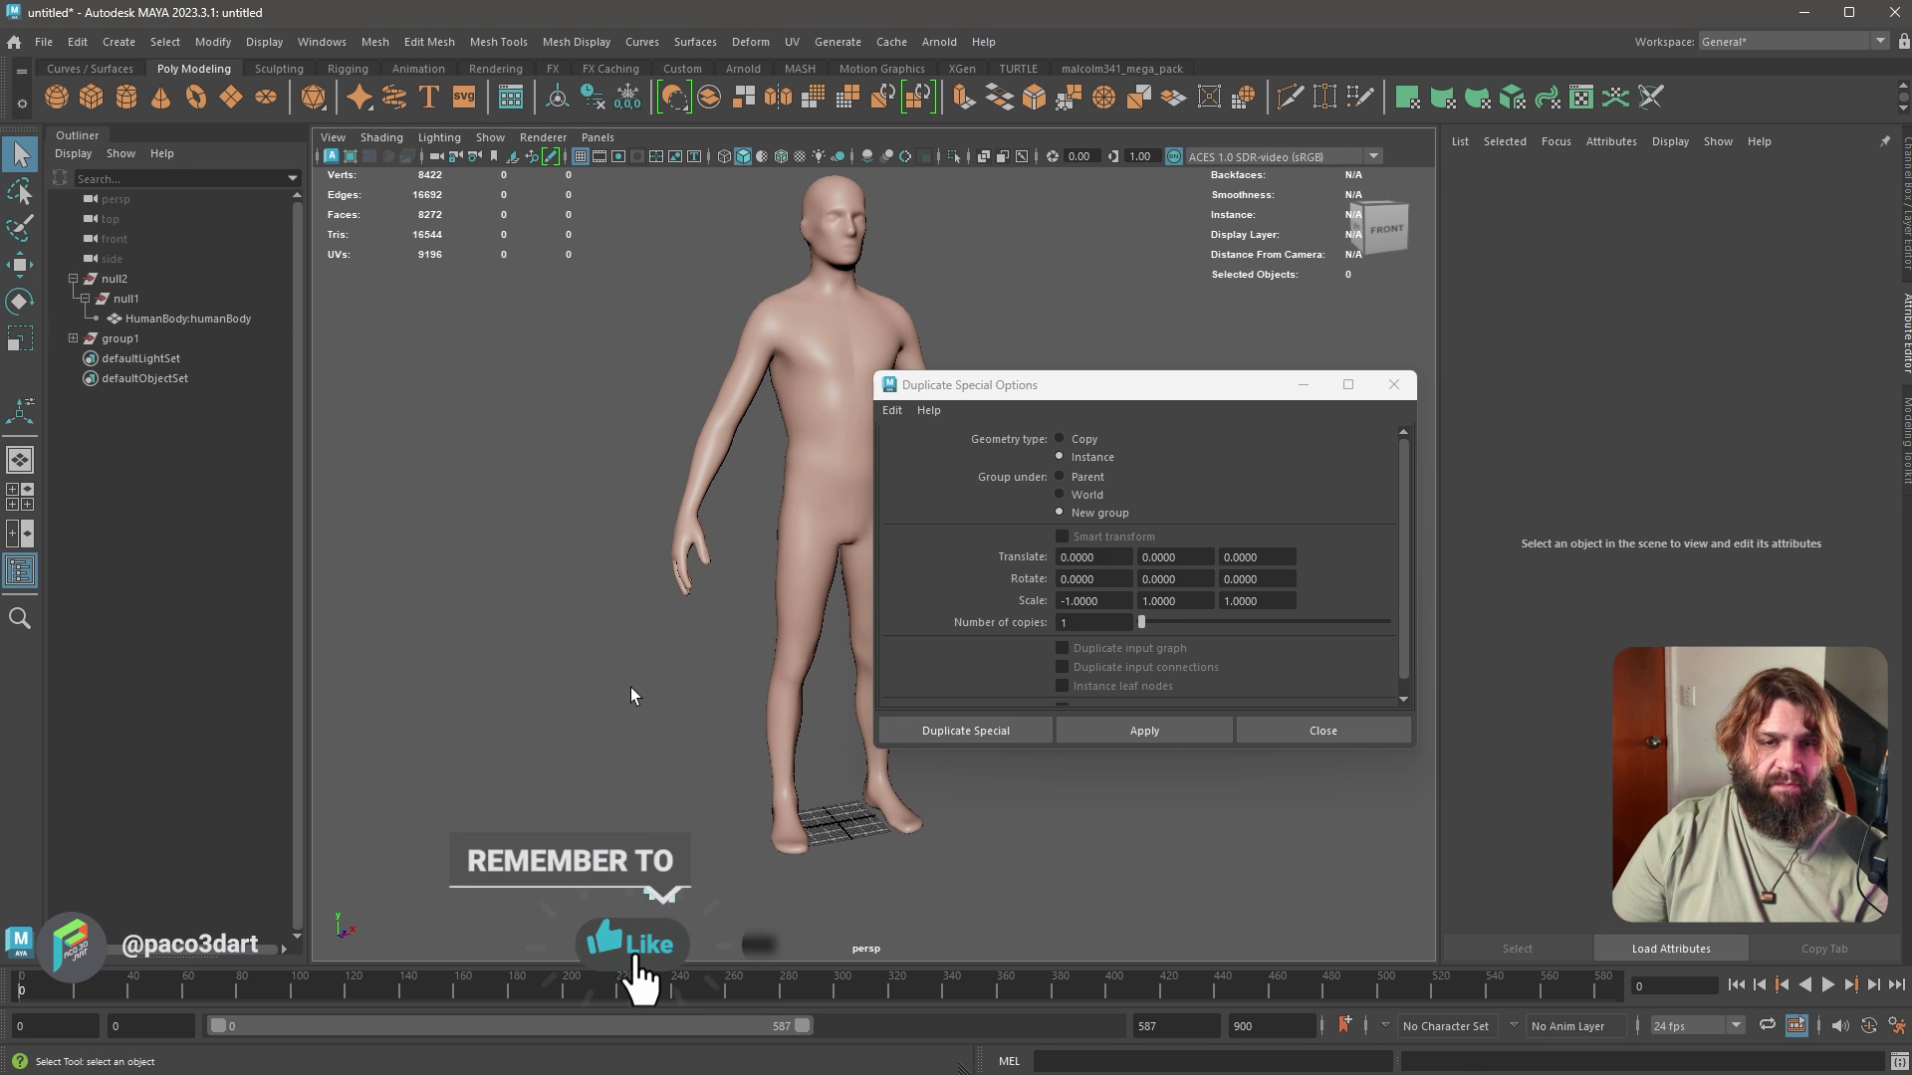
left_click(1399, 385)
Select a face near the character's right wrist and enable soft selection with a falloff wide enough to cover the arm and torso
right_click_drag(1201, 468, 704, 463, "alt")
left_click(707, 408)
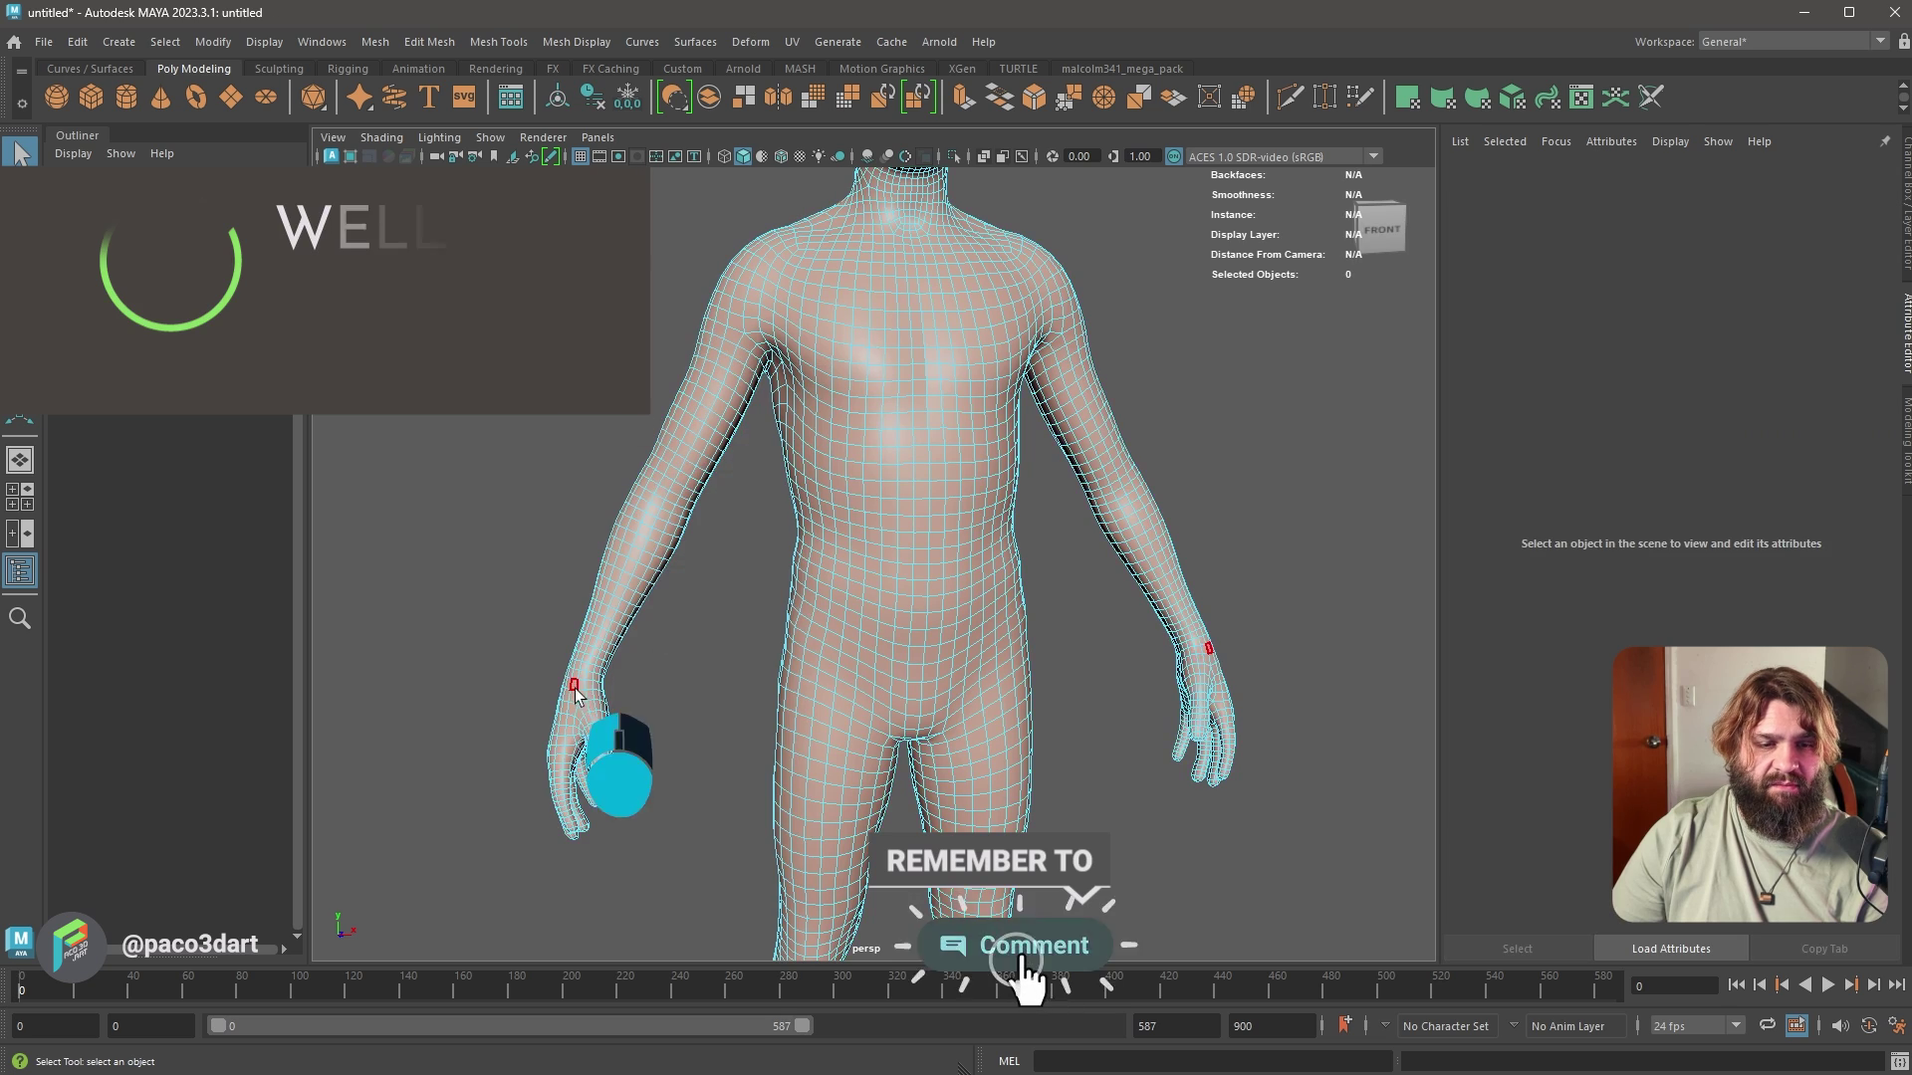
left_click(574, 687)
right_click_drag(846, 680, 755, 673, "alt")
left_click_drag(755, 673, 714, 653, "alt")
key("b")
middle_click_drag(618, 652, 1080, 709)
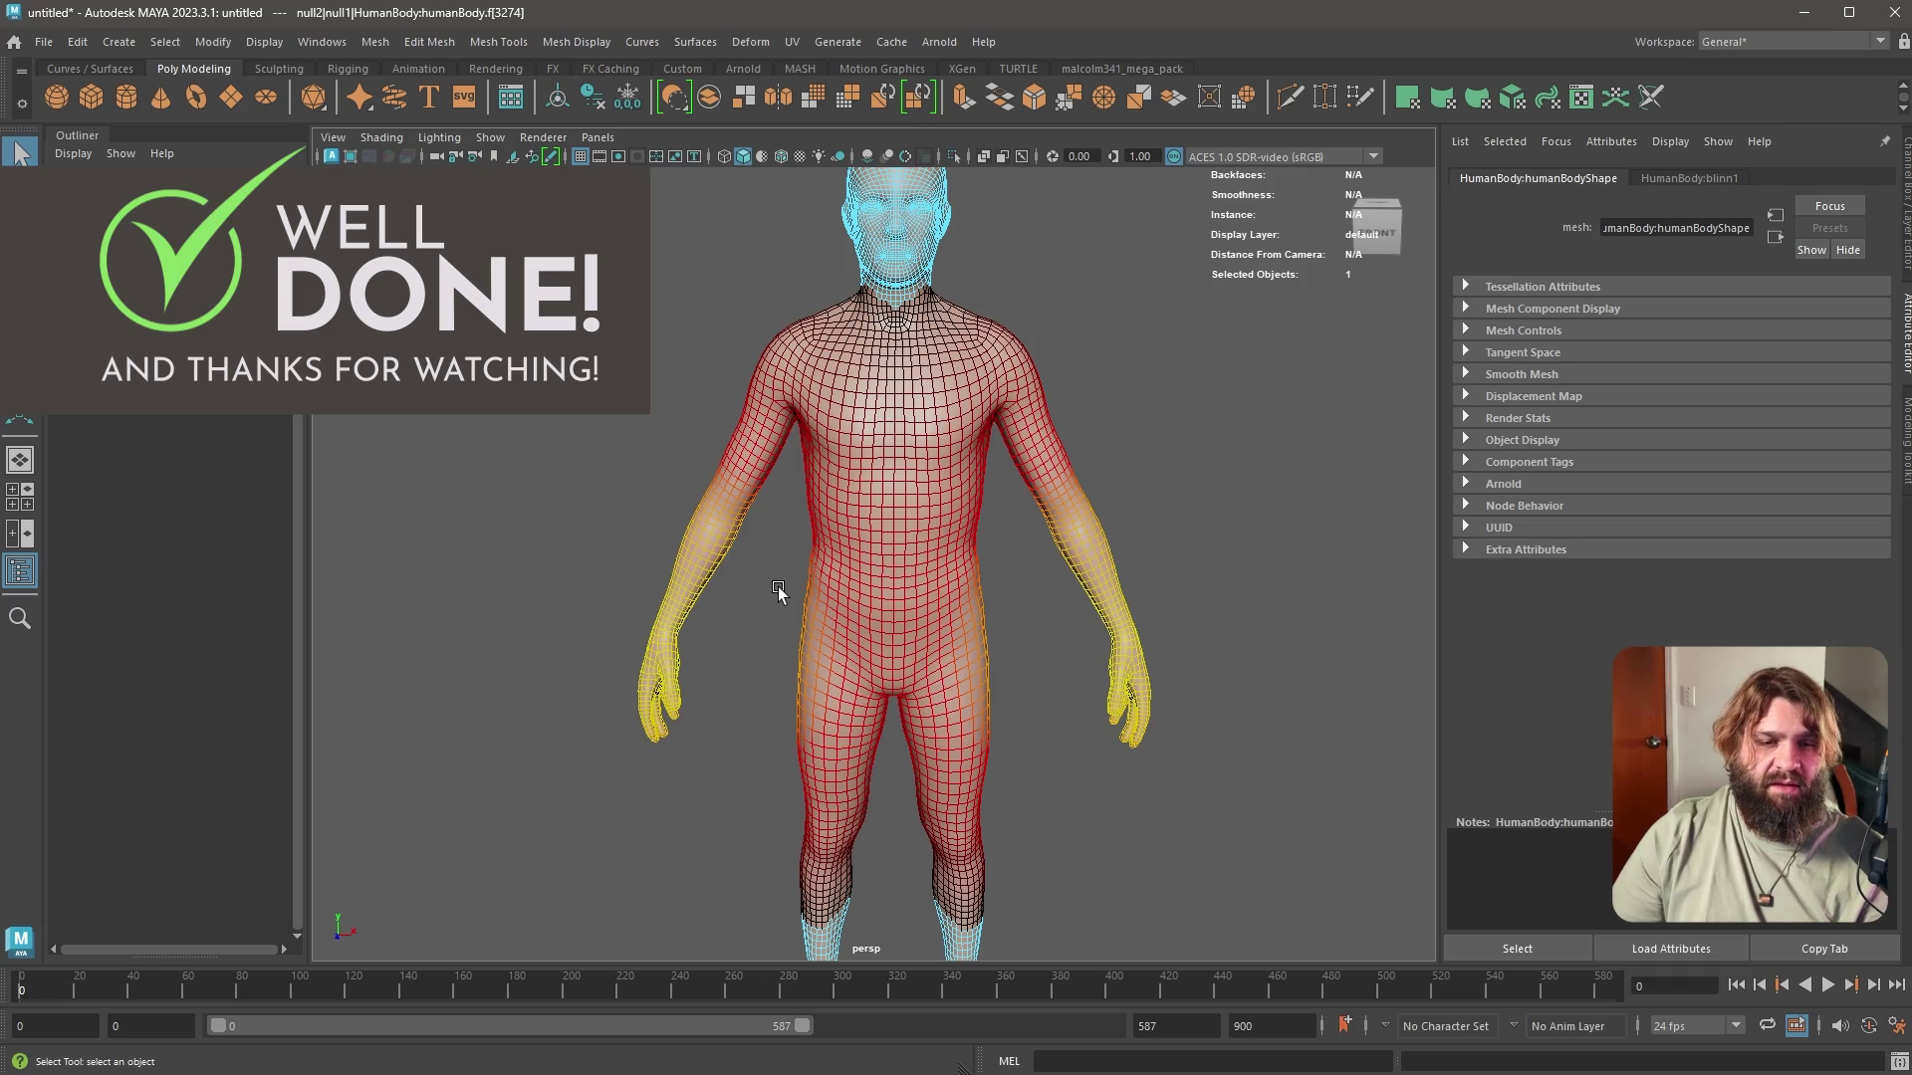
Try rotating the soft-selected arm region about two different axes, undoing each rotation
key("e")
left_click_drag(773, 529, 936, 552)
key("ctrl+z")
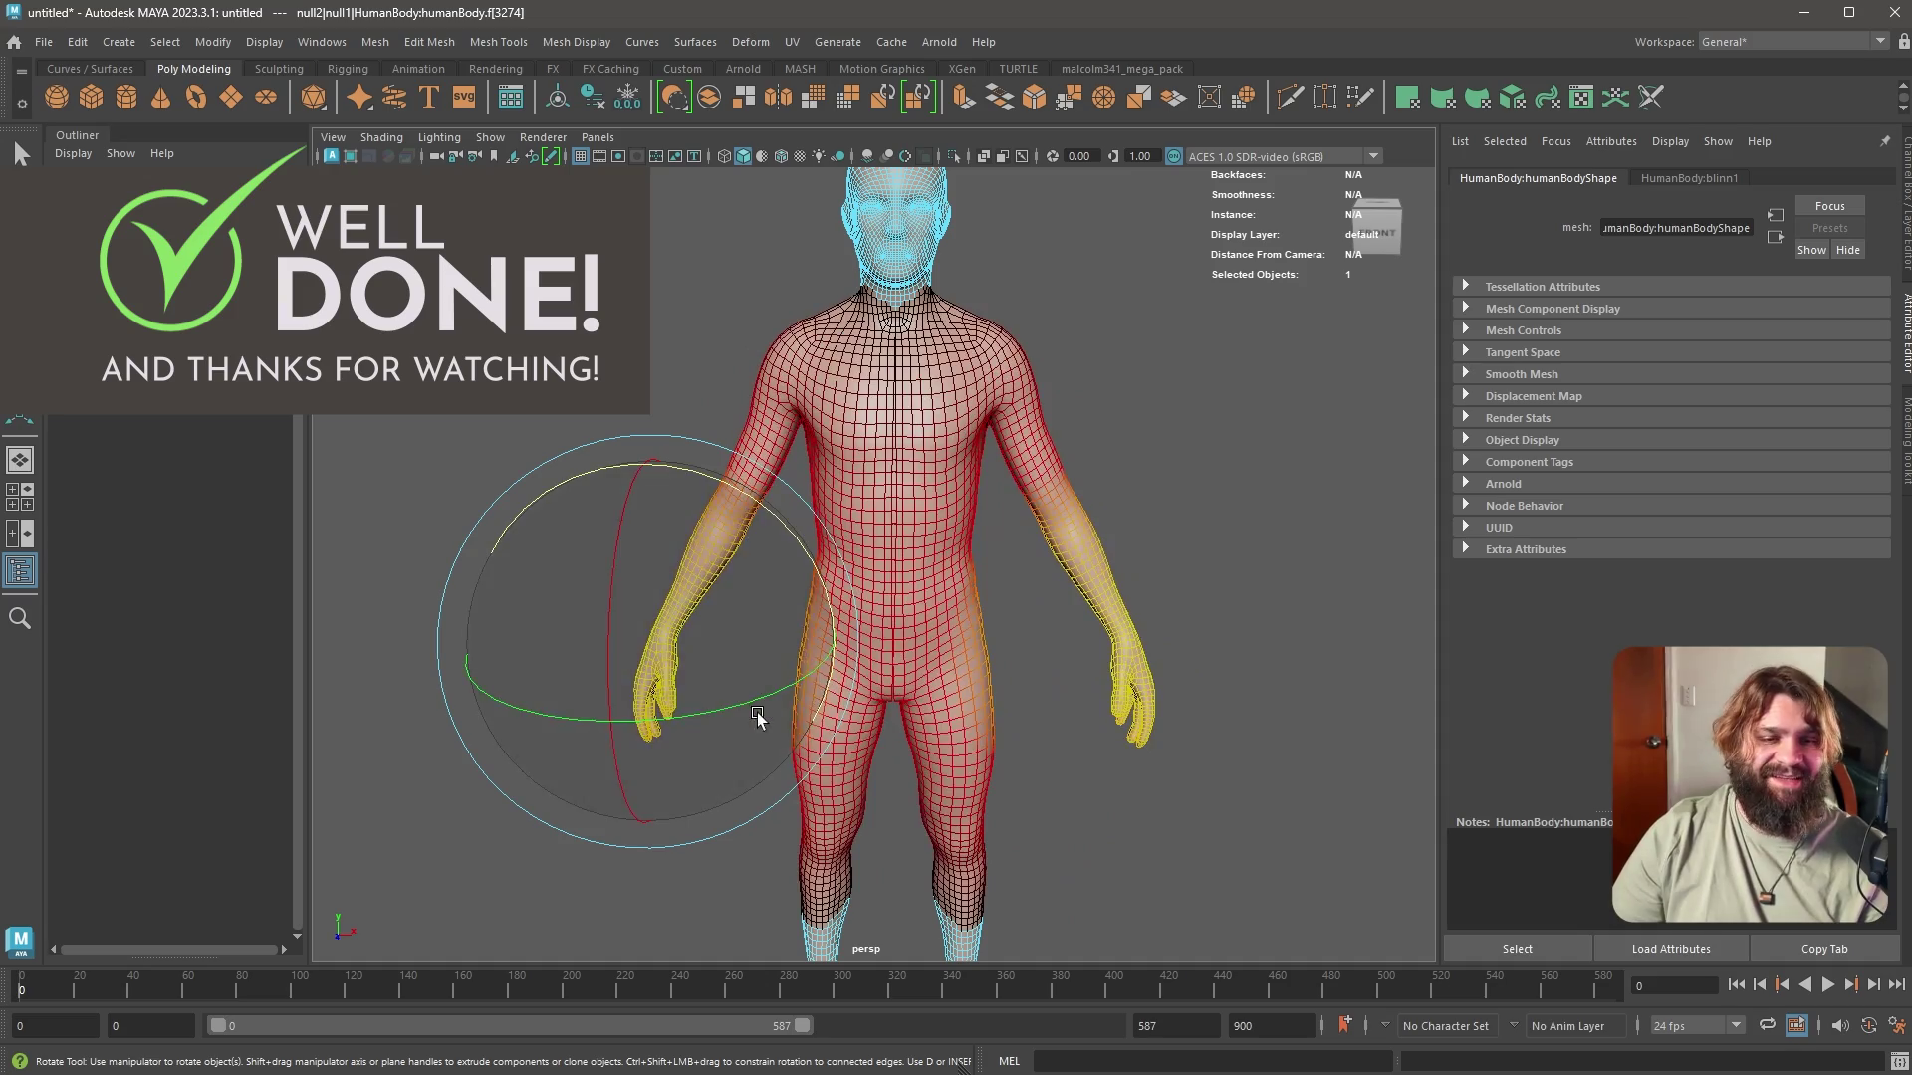
left_click_drag(757, 717, 481, 767)
key("ctrl+z")
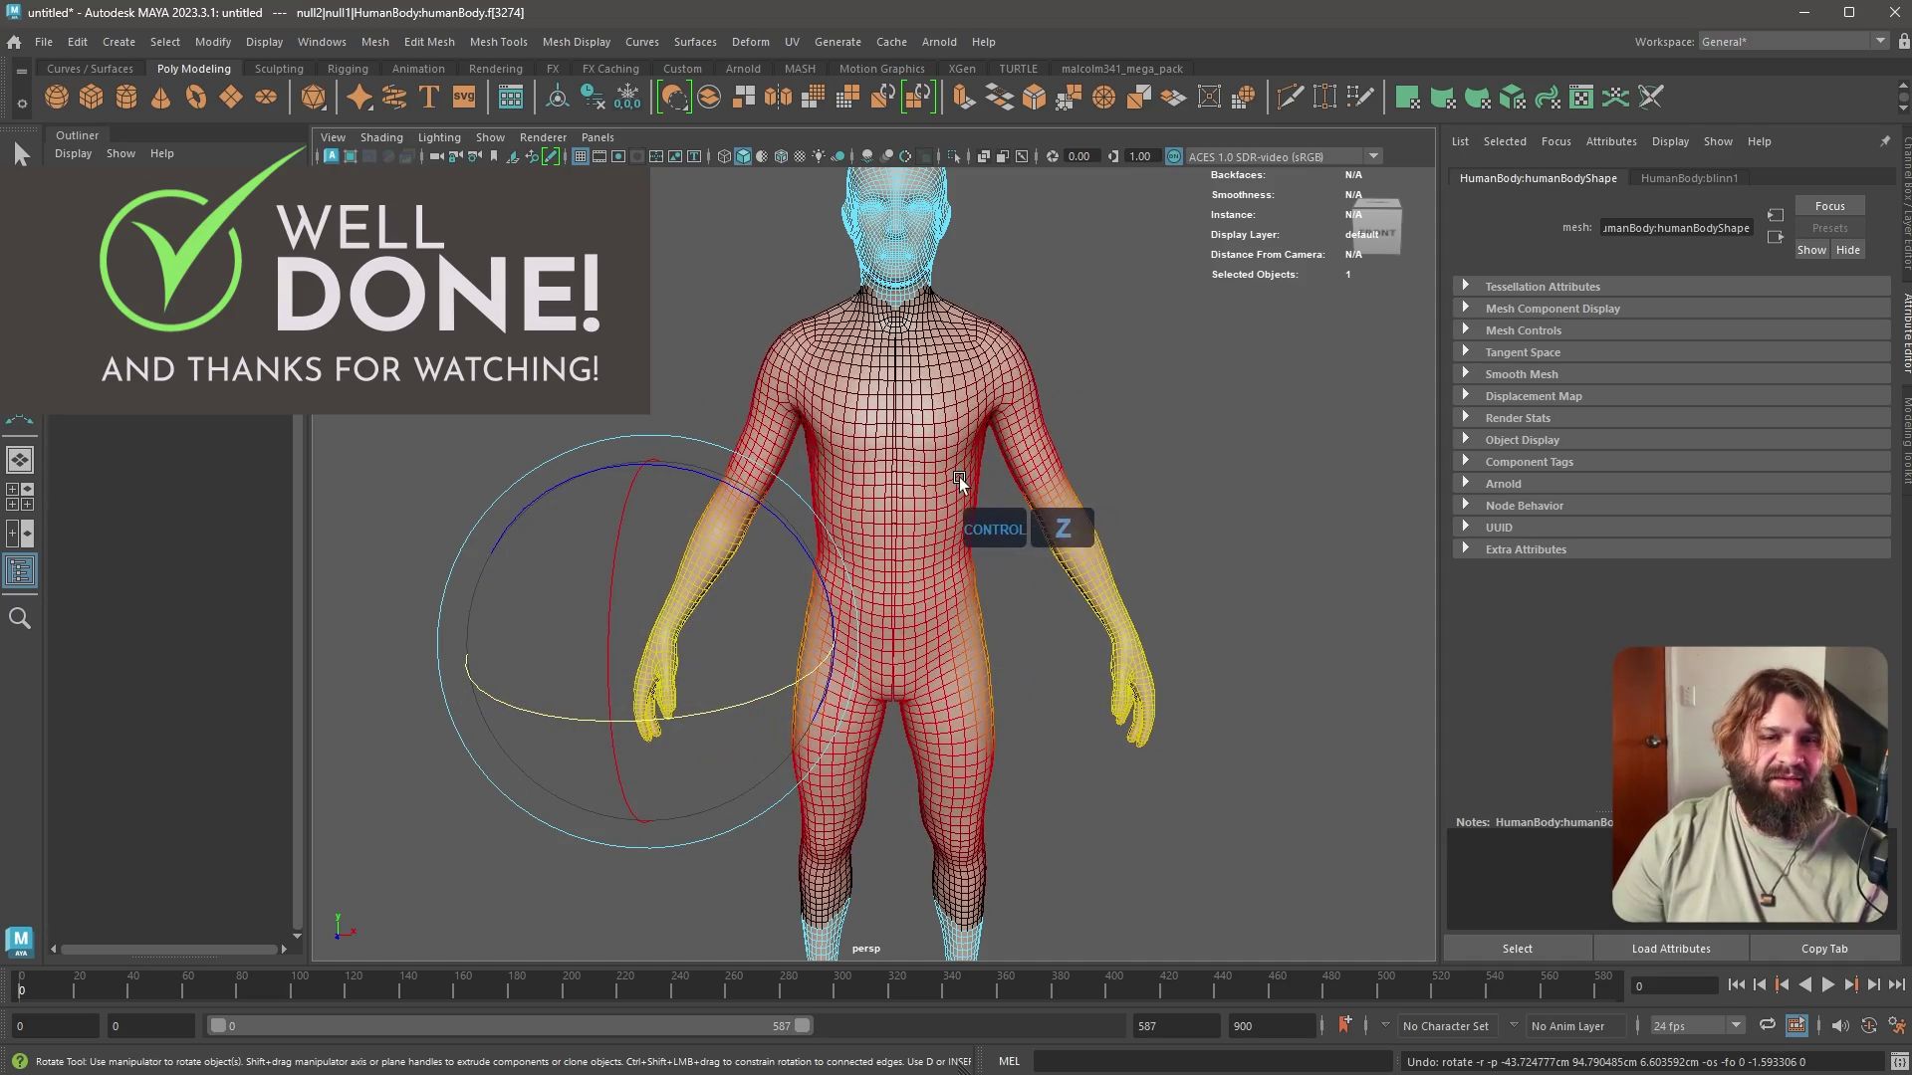
Turn off soft selection and select the full ring of faces around the character's right forearm
left_click_drag(866, 567, 982, 567, "alt")
right_click_drag(981, 567, 1079, 546, "alt")
left_click(675, 445)
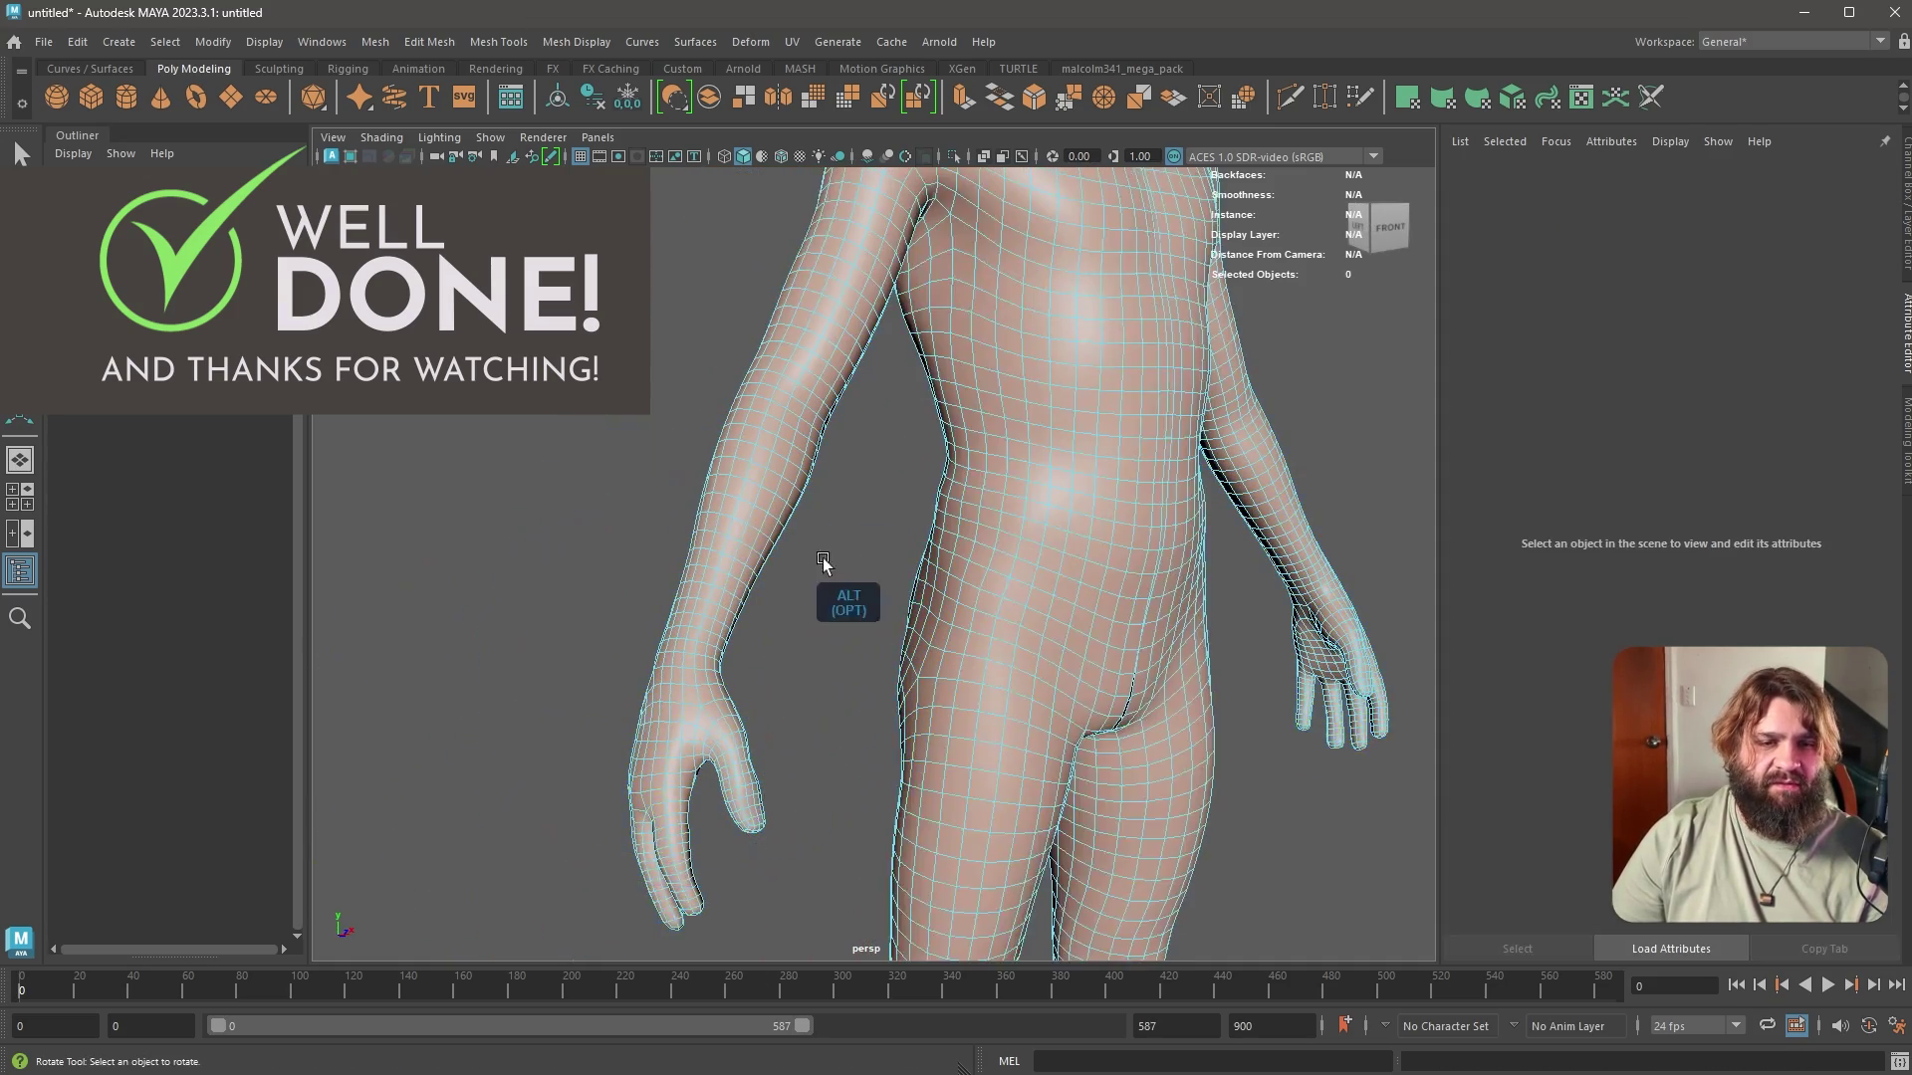
right_click_drag(734, 530, 741, 598)
left_click(714, 542)
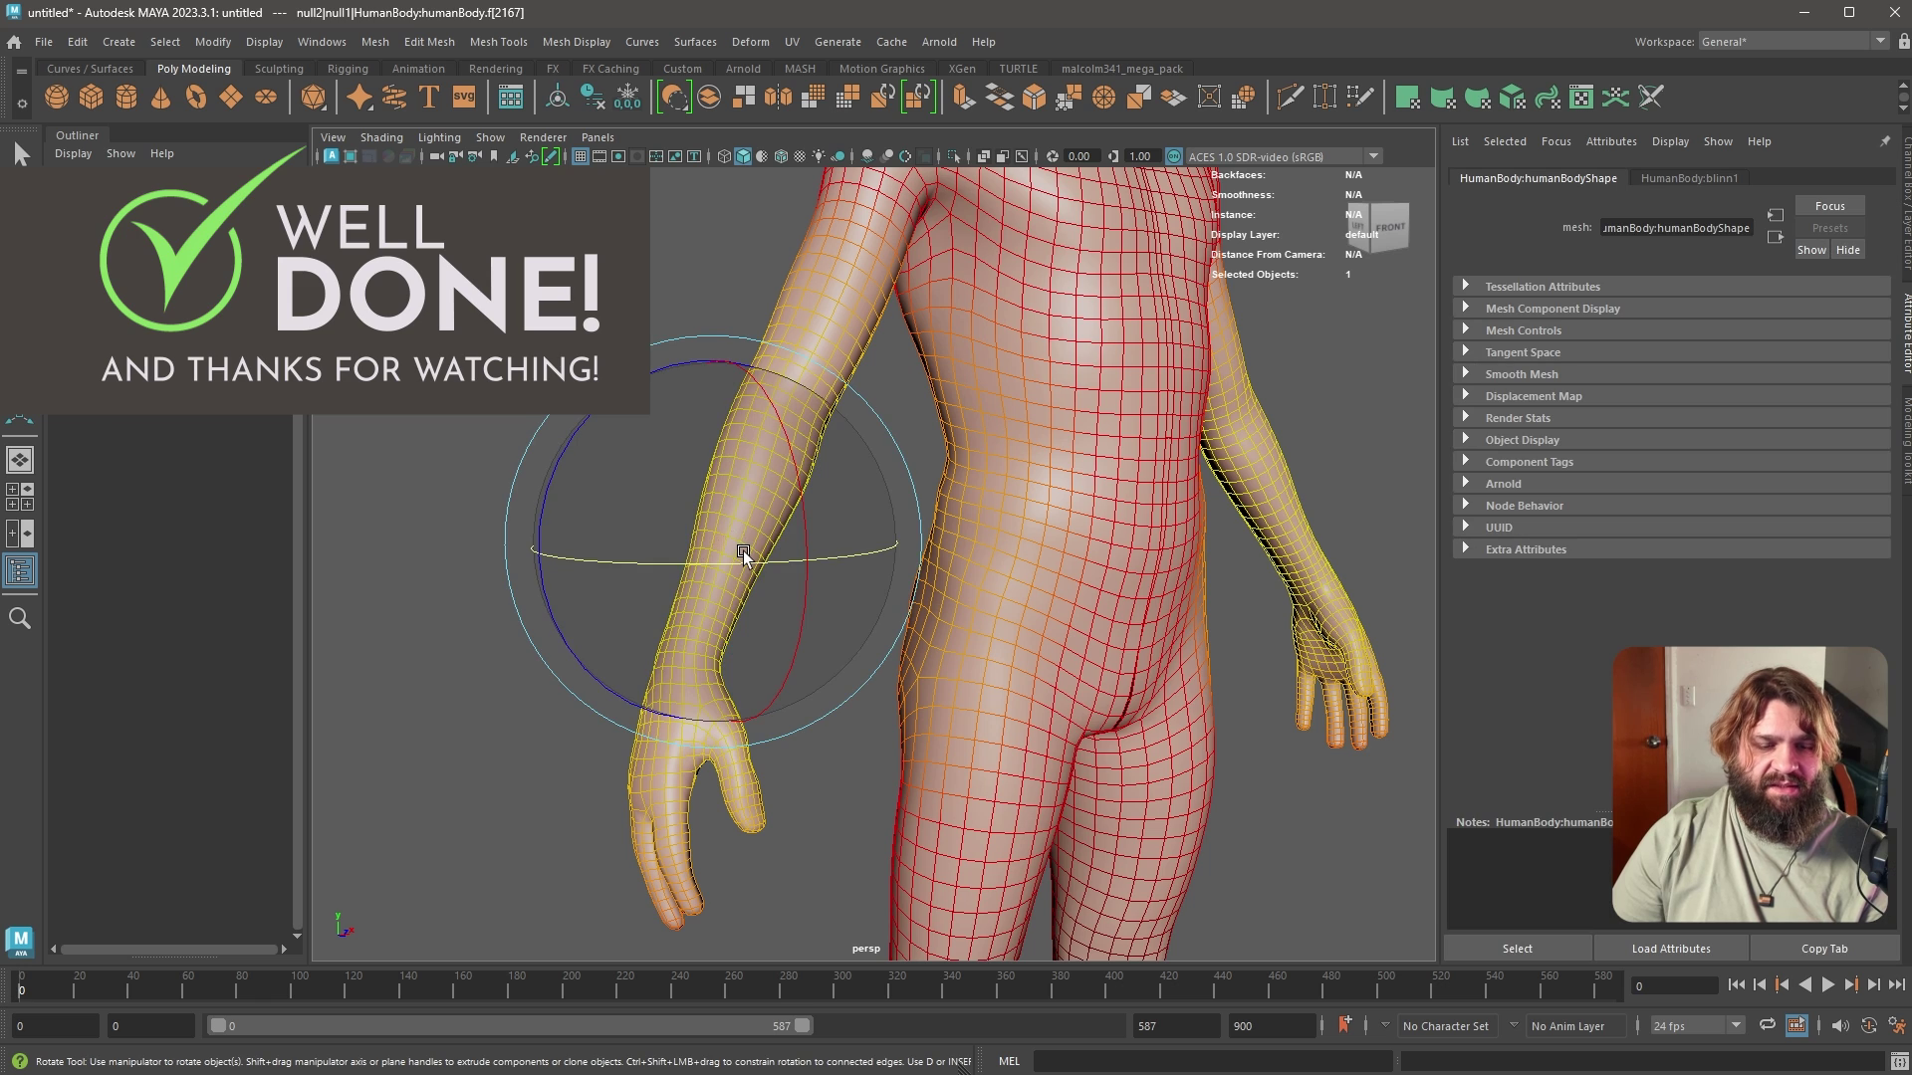
key("b")
key("w")
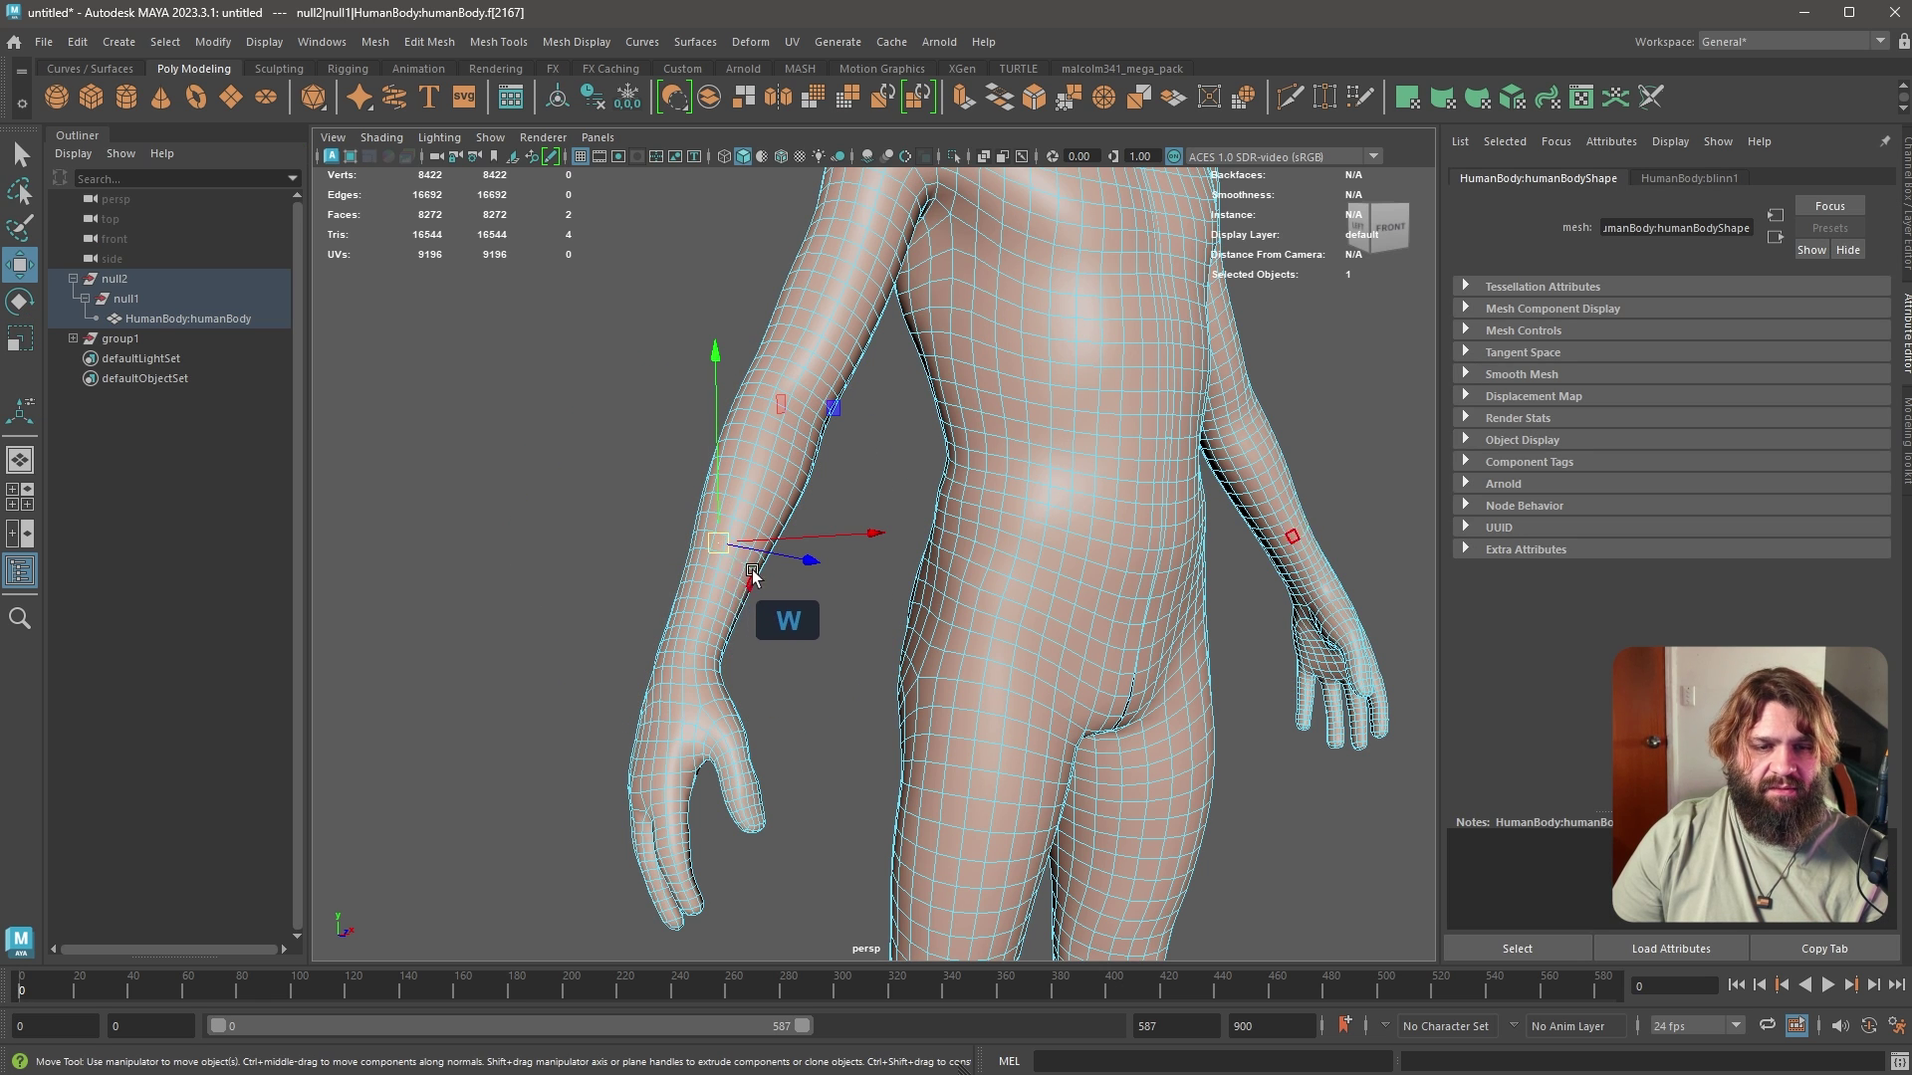
scroll(752, 575, "up", 5)
double_click(797, 587, "shift")
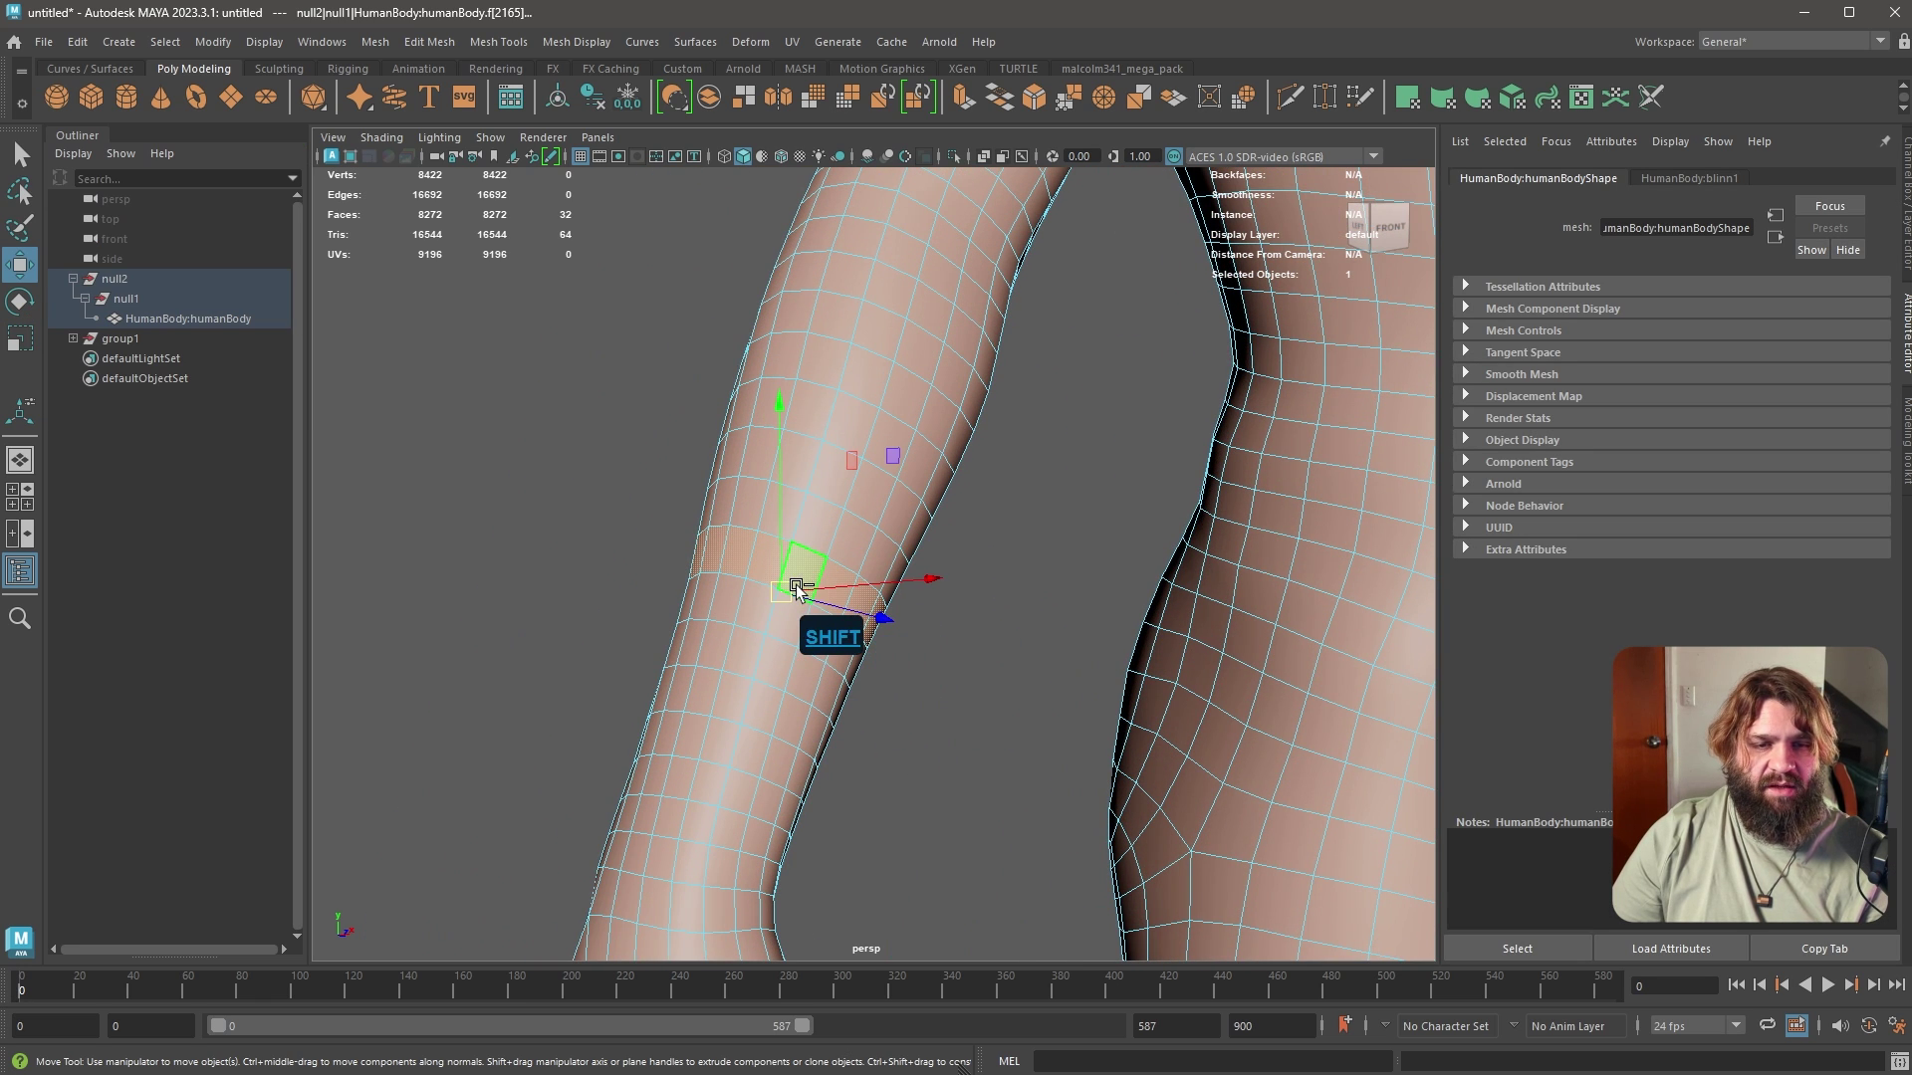
Extrude the forearm face ring outward by scaling it into a raised band, return to object mode and clear the selection
key("r")
left_click_drag(783, 589, 846, 618, "shift")
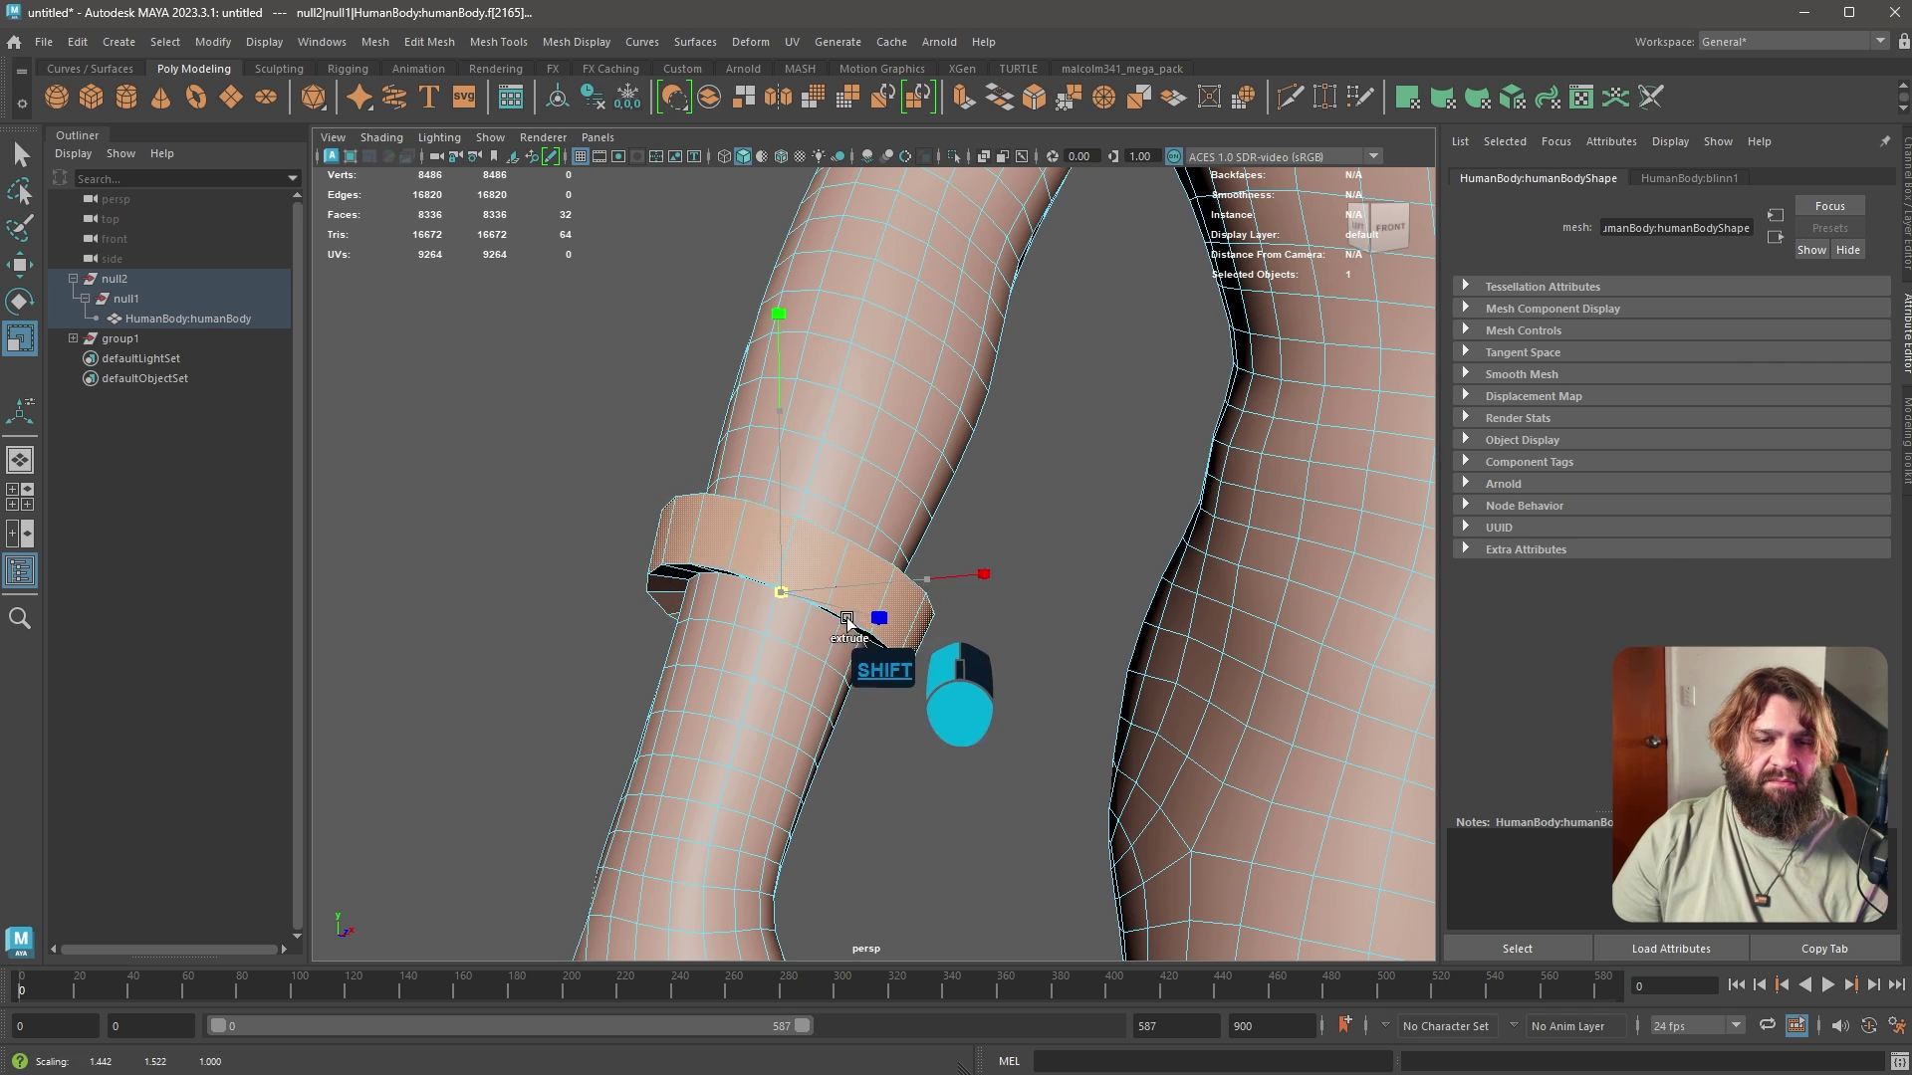
scroll(896, 643, "down", 5)
left_click_drag(1177, 611, 672, 525, "alt")
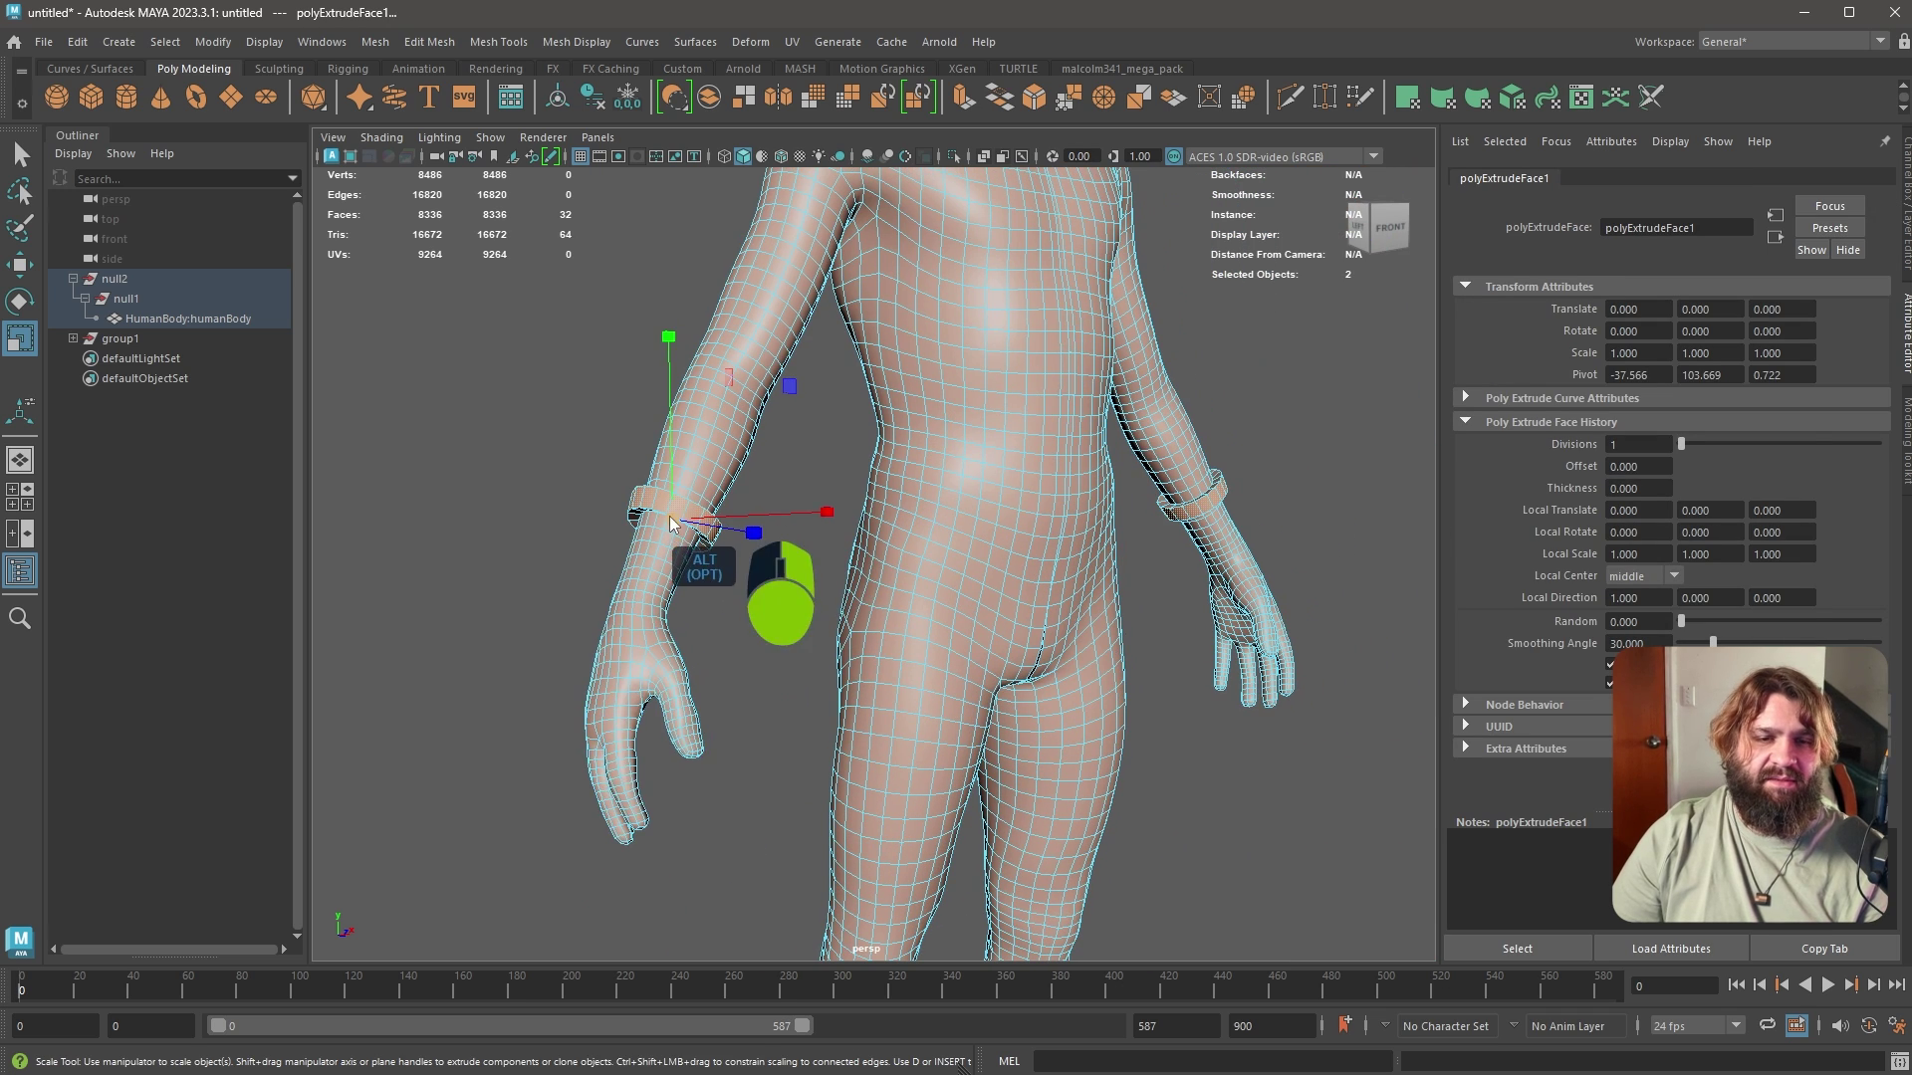
right_click_drag(671, 518, 735, 488)
left_click(796, 562)
Expand group1 and its nested null3 in the hierarchy to examine the instanced groups alongside the full body
right_click_drag(884, 609, 719, 538, "alt")
left_click_drag(718, 538, 389, 388, "alt")
left_click(73, 338, "alt")
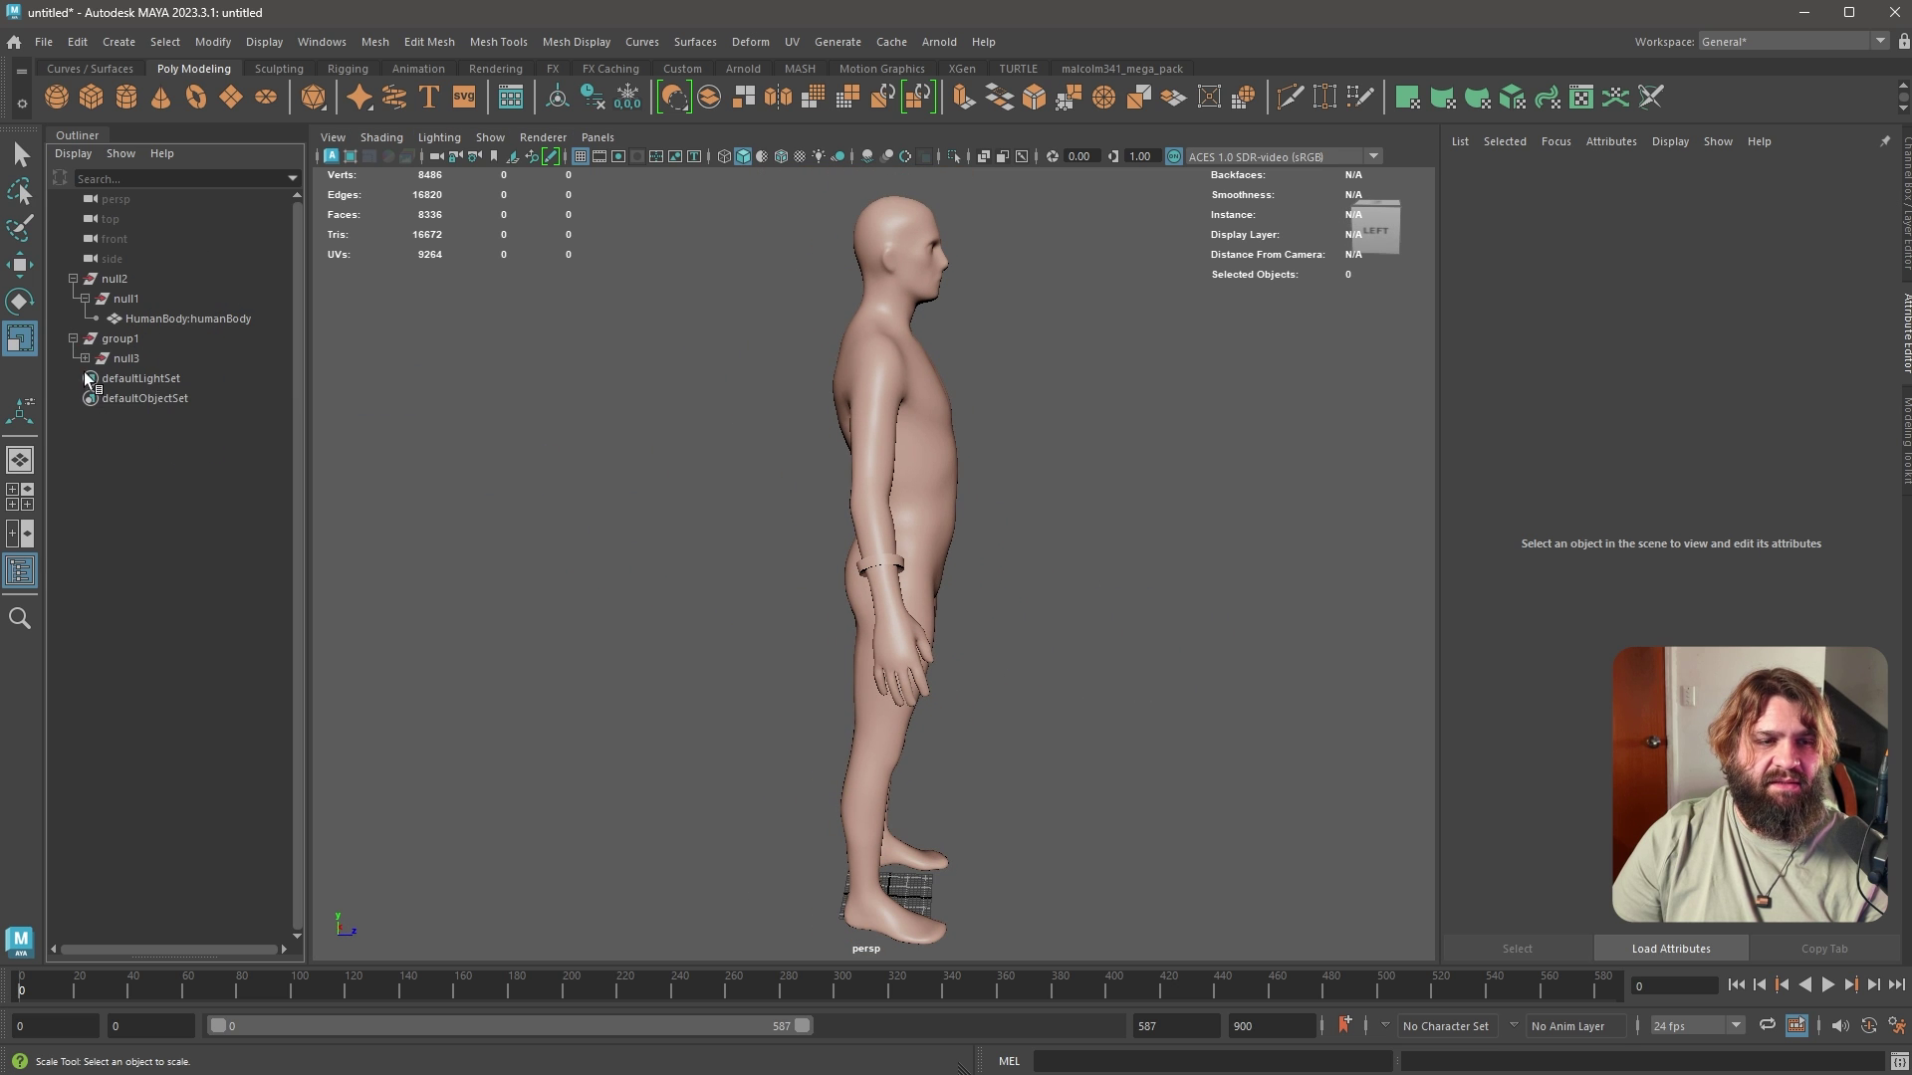
left_click_drag(584, 594, 517, 599, "alt")
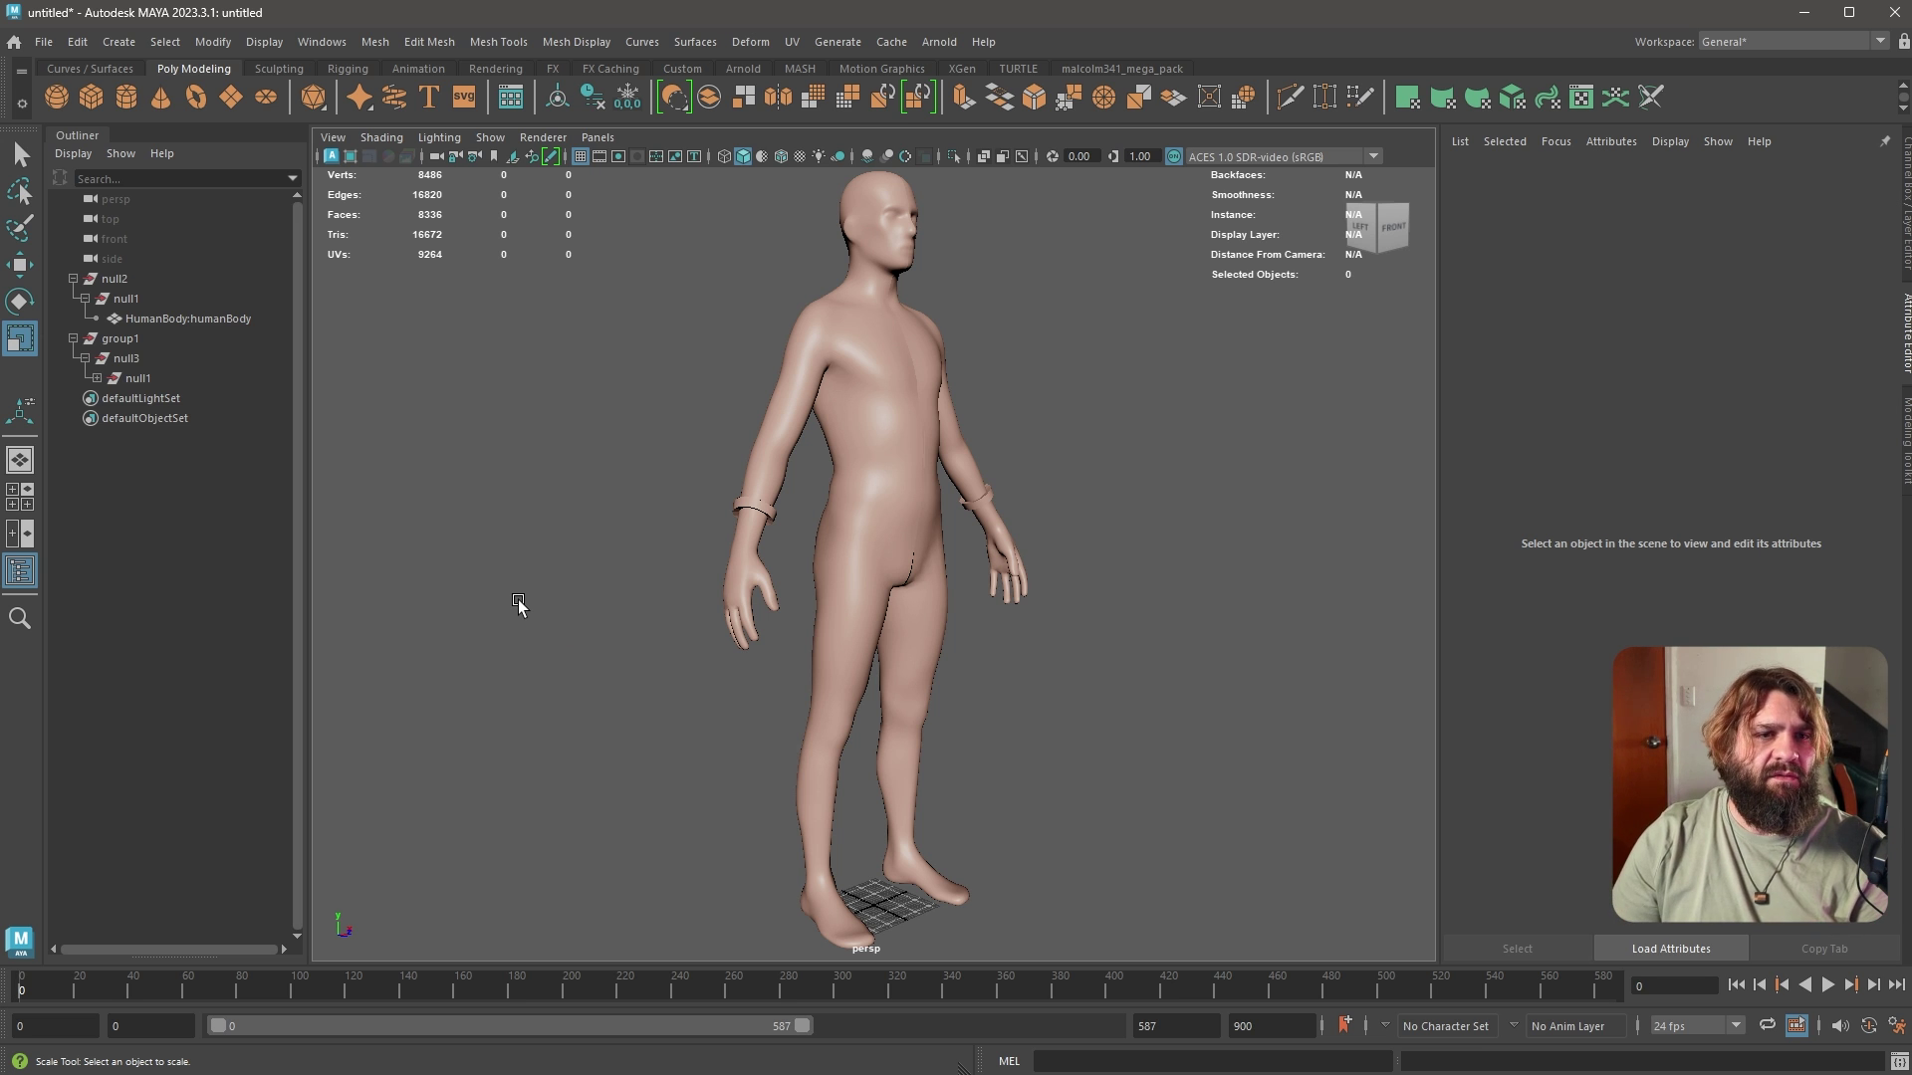
Reset the current workspace to its default layout and open the list of symmetry options
left_click(1742, 40)
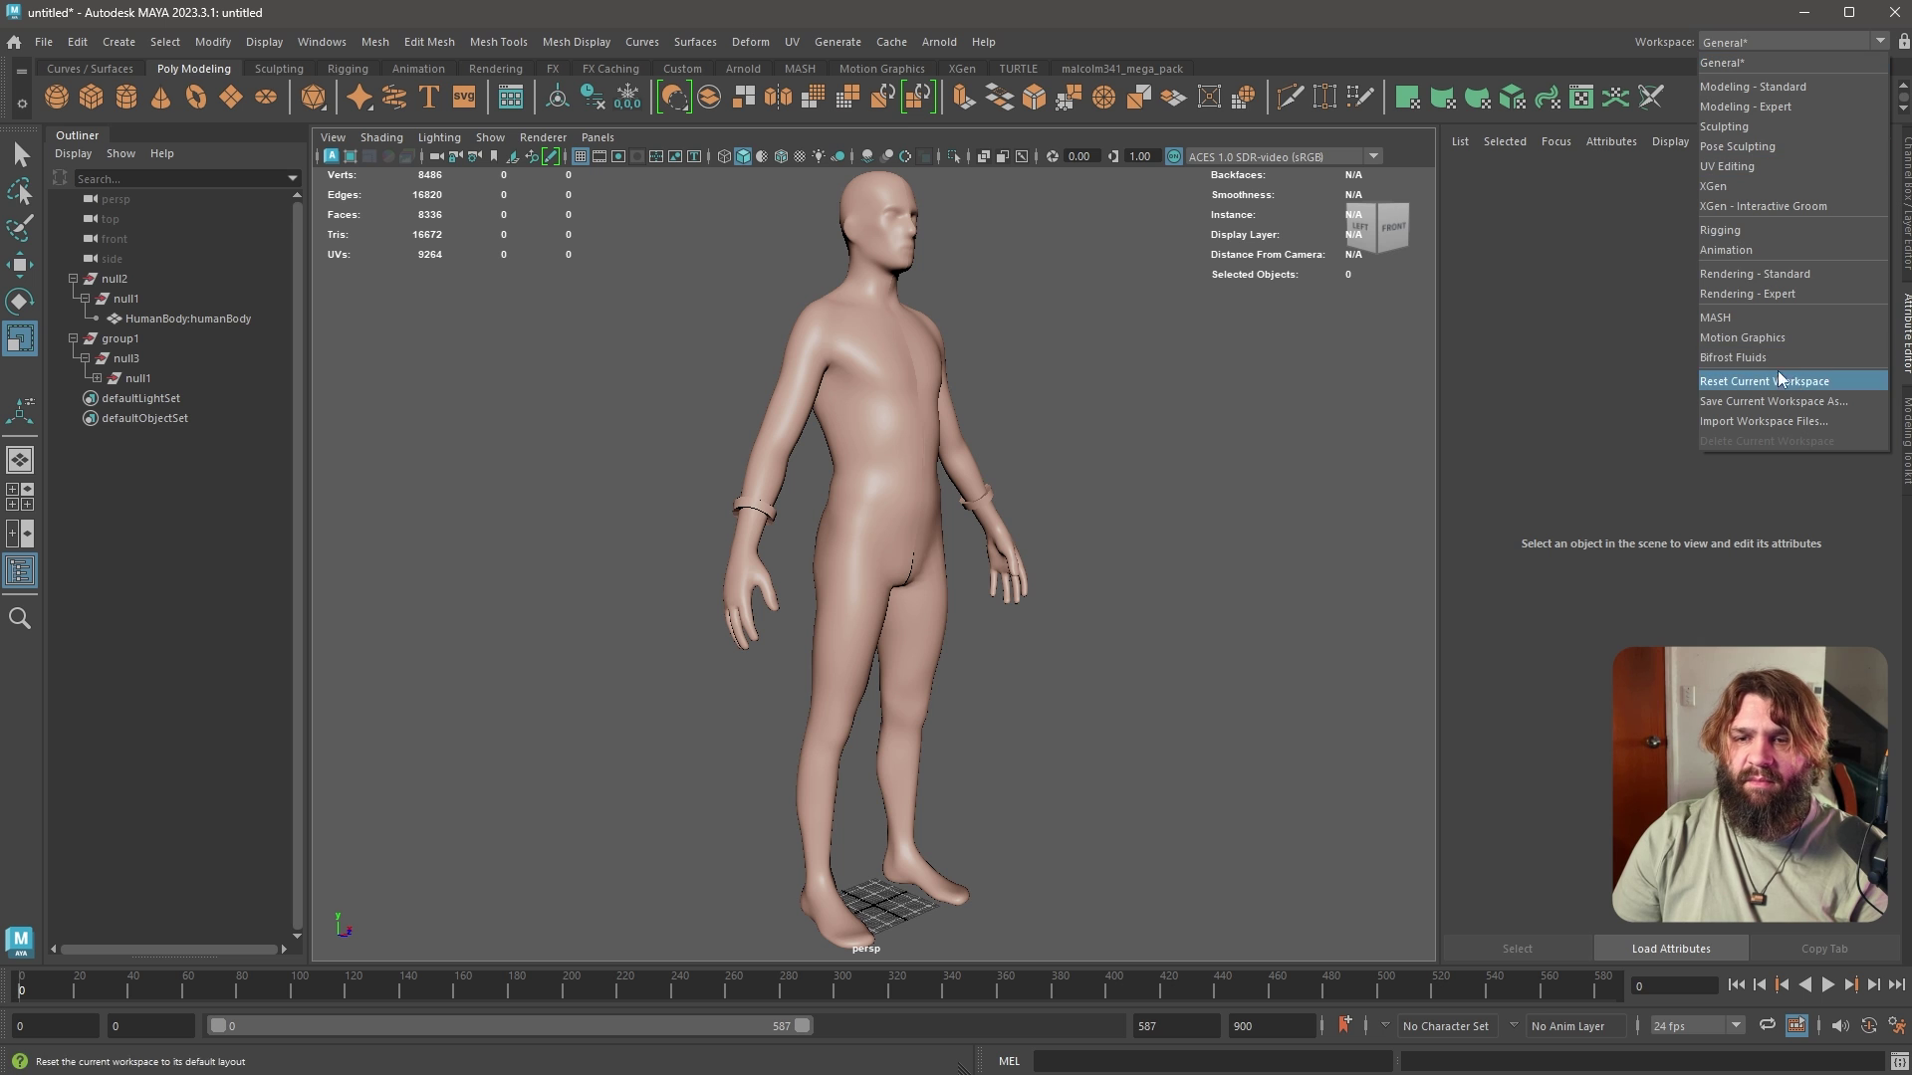
left_click(1802, 381)
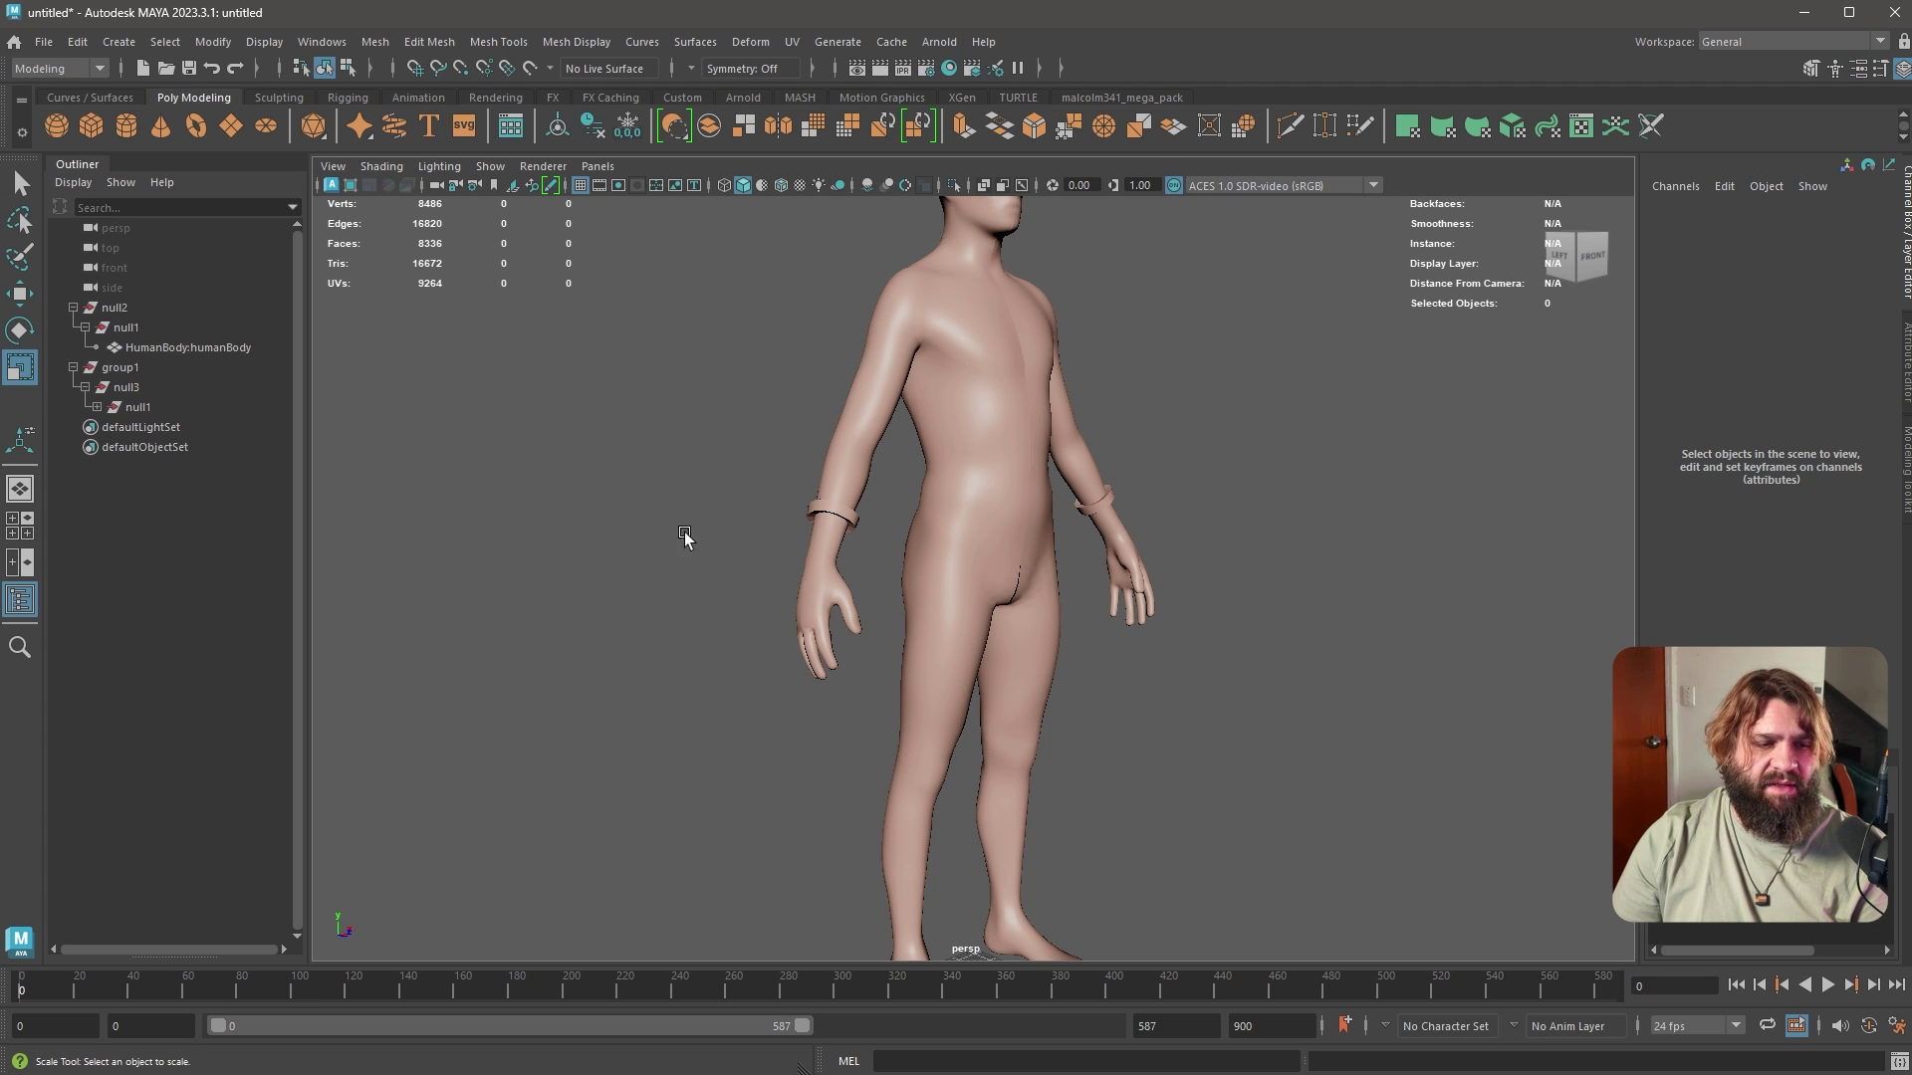
left_click(732, 70)
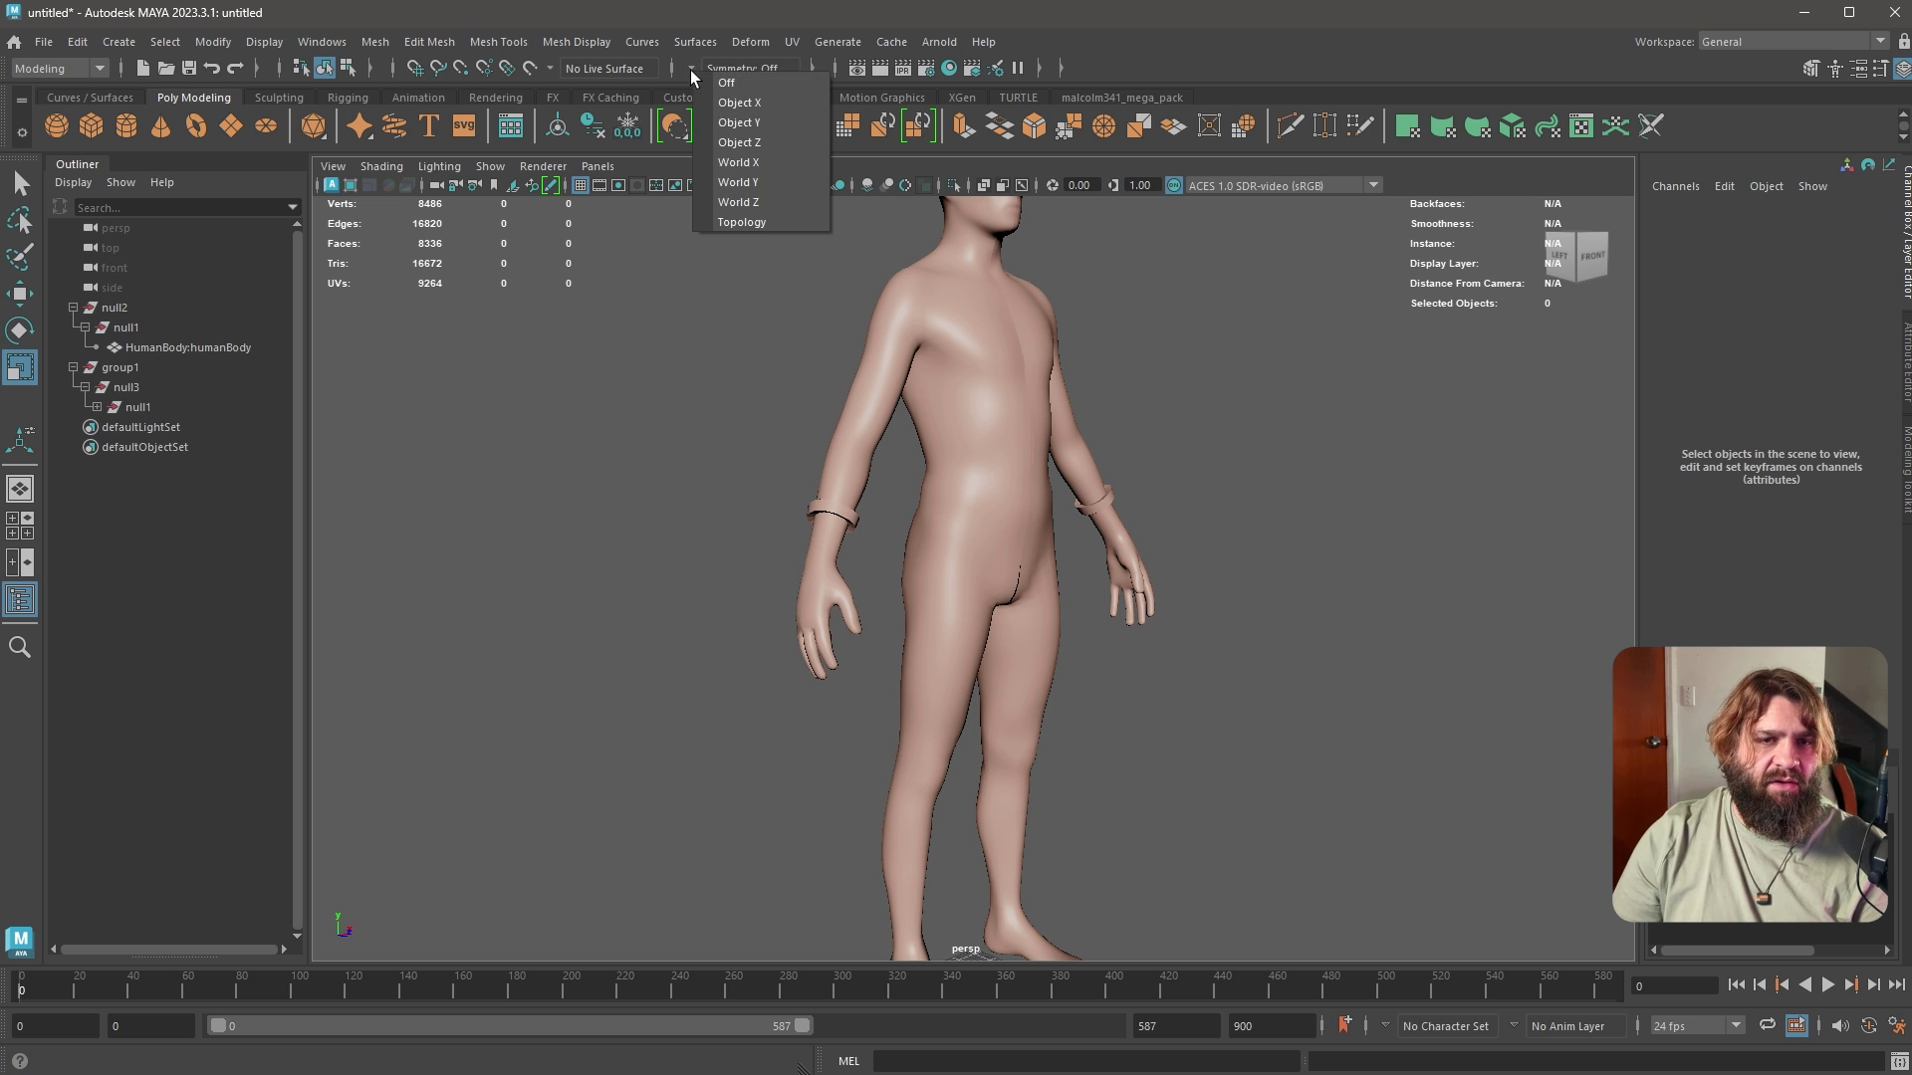